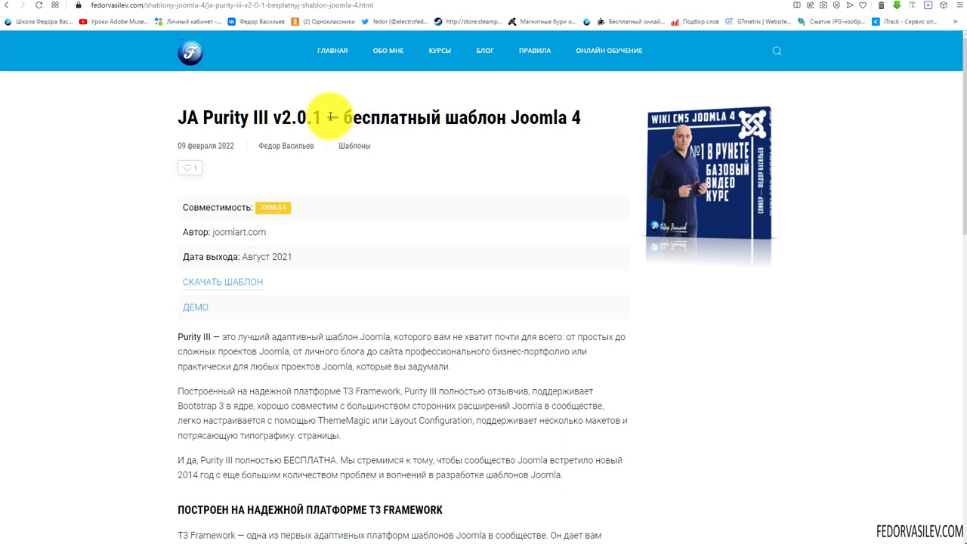
Open the JA Purity III template page on JoomlArt and look through its quick info and description
click(424, 170)
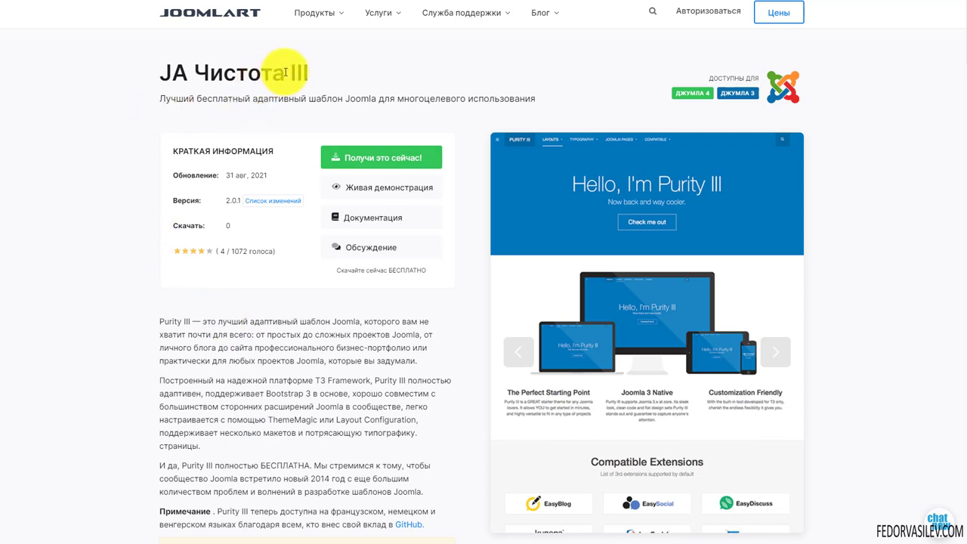
drag(283, 71, 175, 74)
click(417, 52)
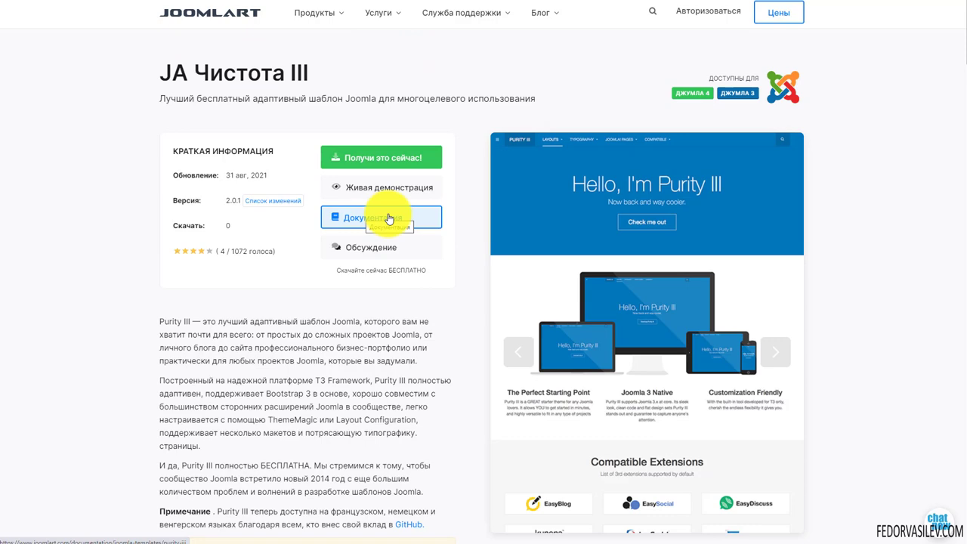
scroll(729, 292, down, 2)
scroll(732, 294, up, 2)
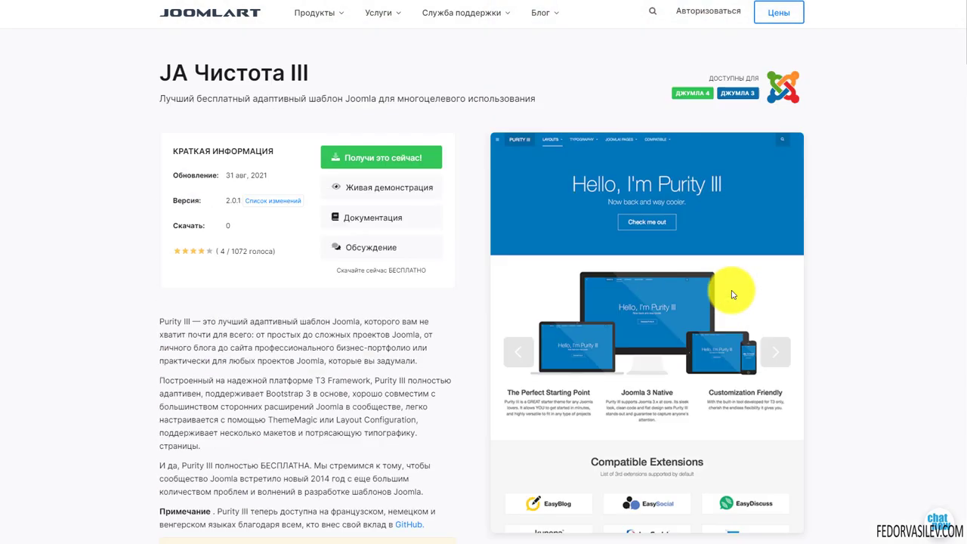
scroll(671, 365, down, 5)
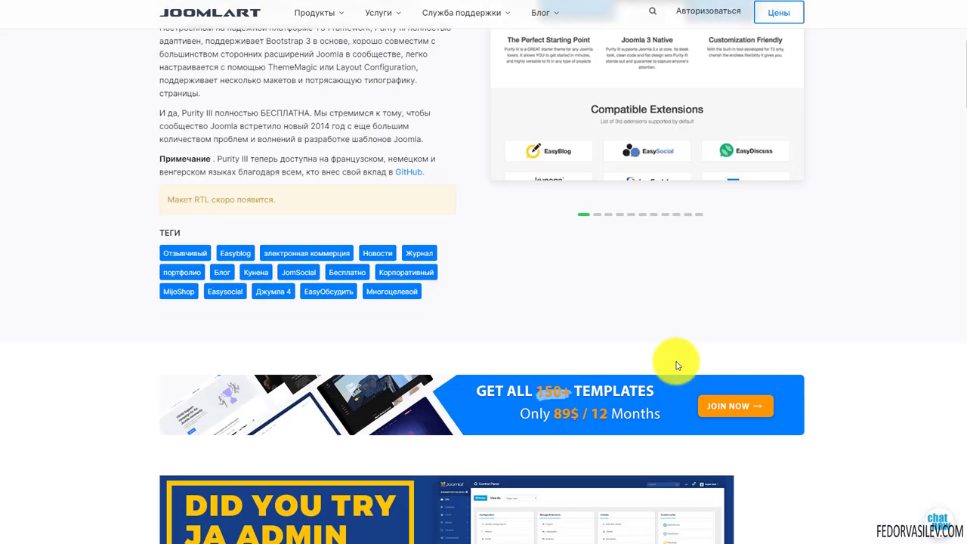
scroll(517, 344, up, 5)
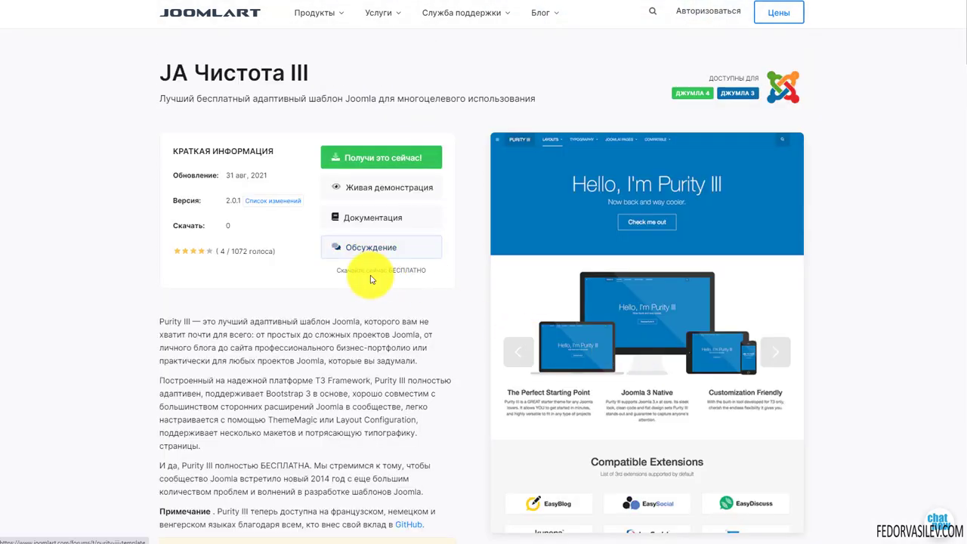
Log in to the JoomlArt account and open the download list for the JA Purity III template
click(695, 11)
click(568, 252)
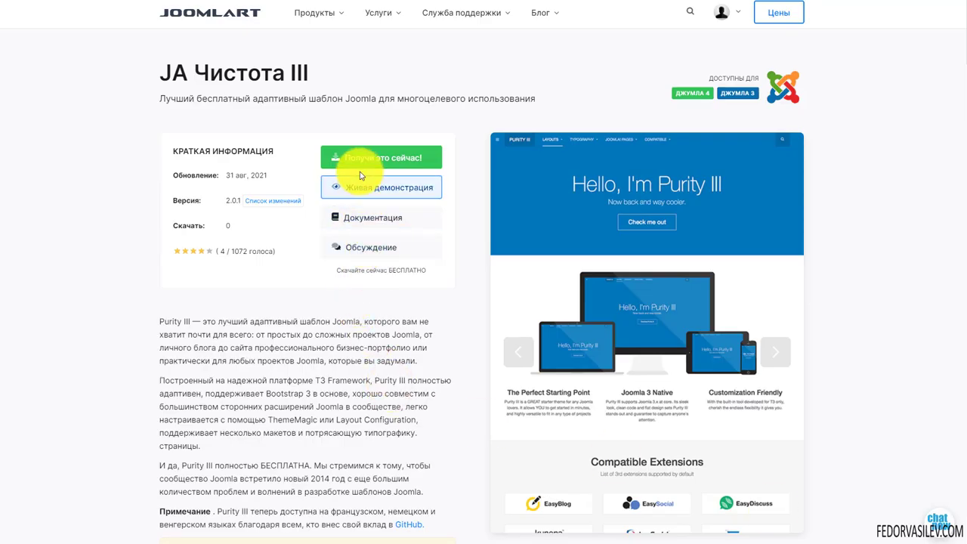
click(365, 161)
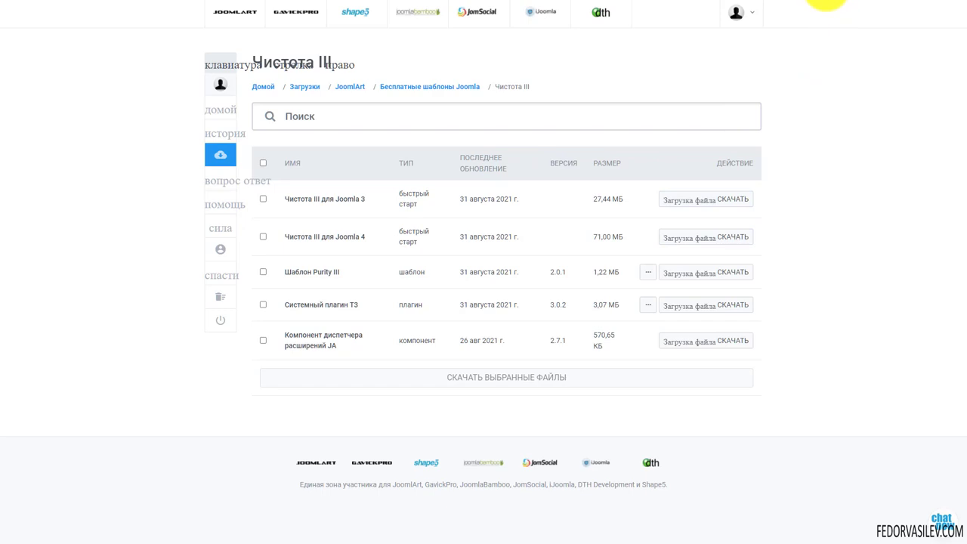
Switch the Purity III download list from the Russian translation back to the original English
click(820, 1)
click(700, 6)
click(803, 202)
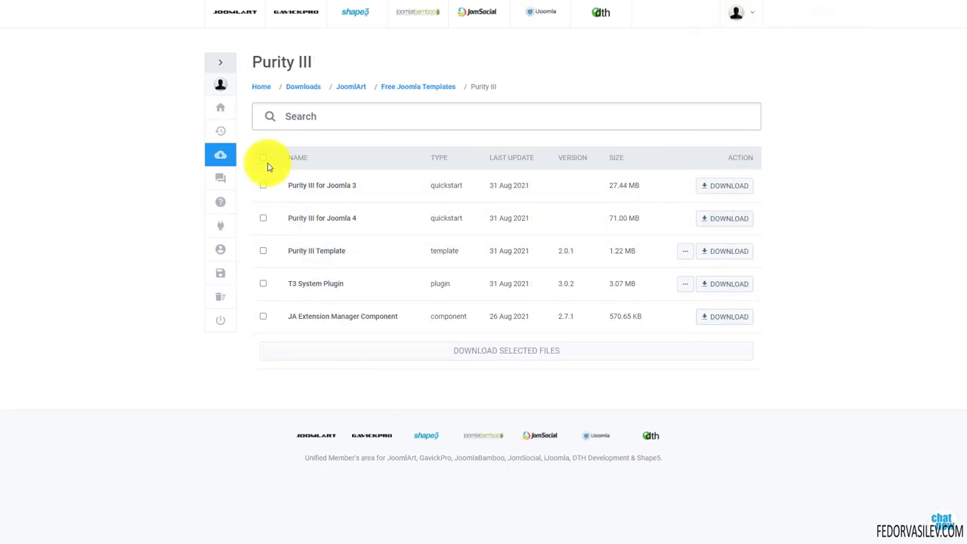
click(262, 158)
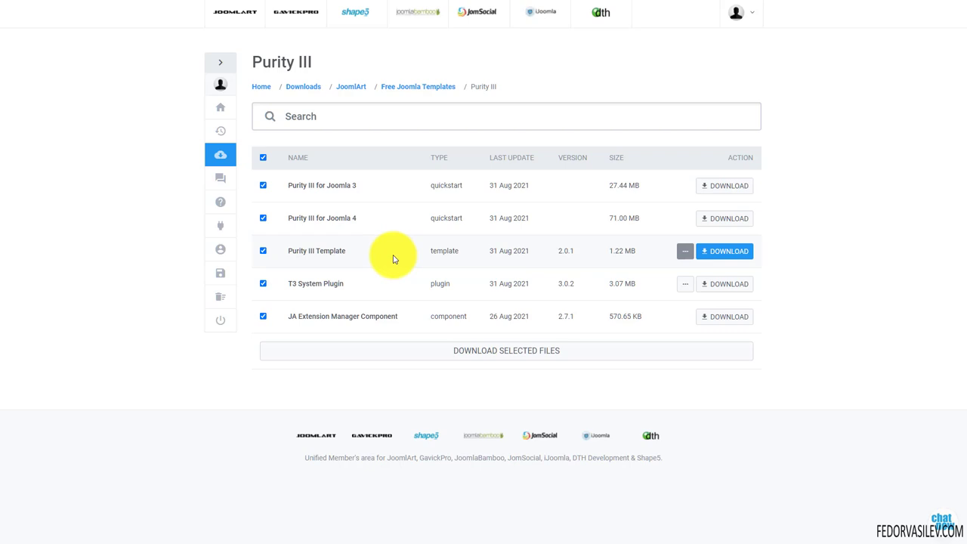
click(263, 316)
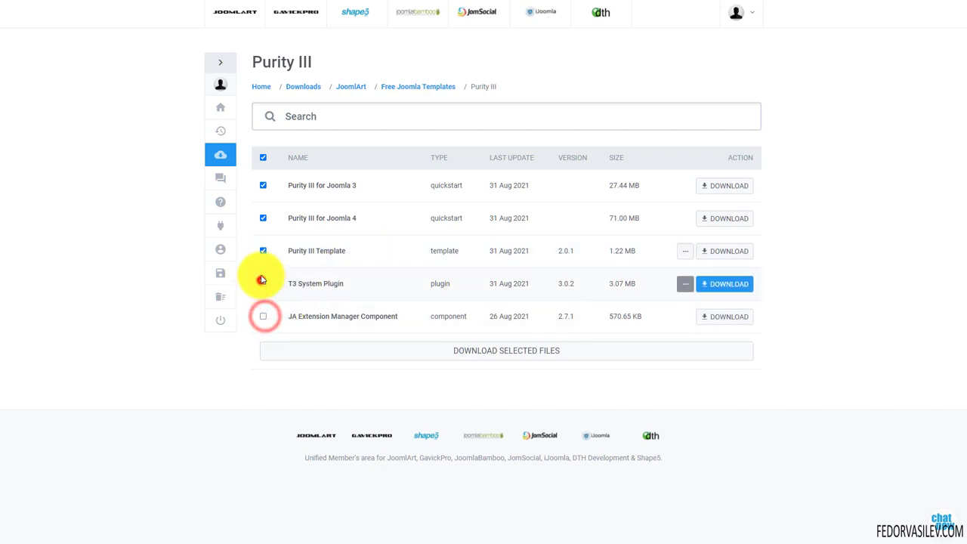
click(263, 283)
click(263, 250)
click(263, 217)
click(263, 185)
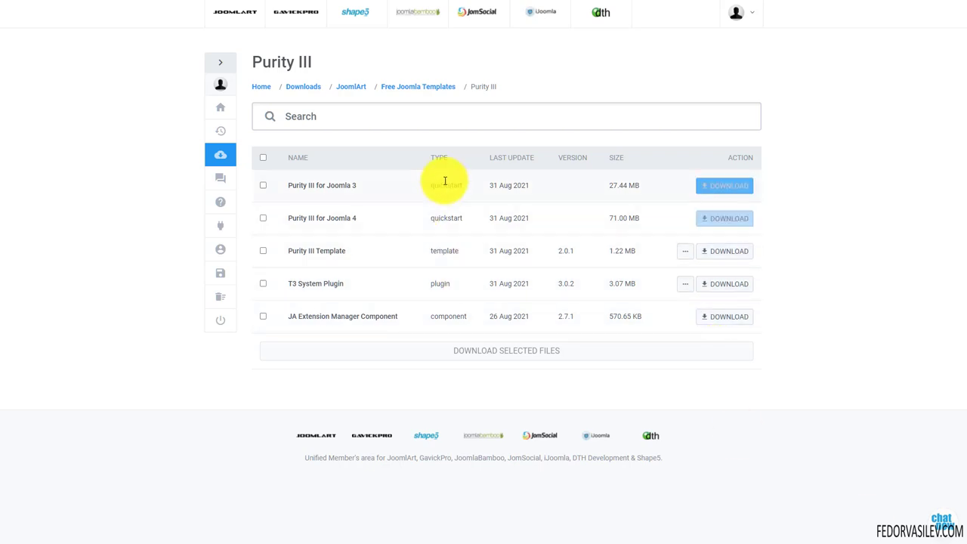
Examine the quickstart packages for Joomla 3 and Joomla 4 in the download list
double_click(447, 155)
click(466, 185)
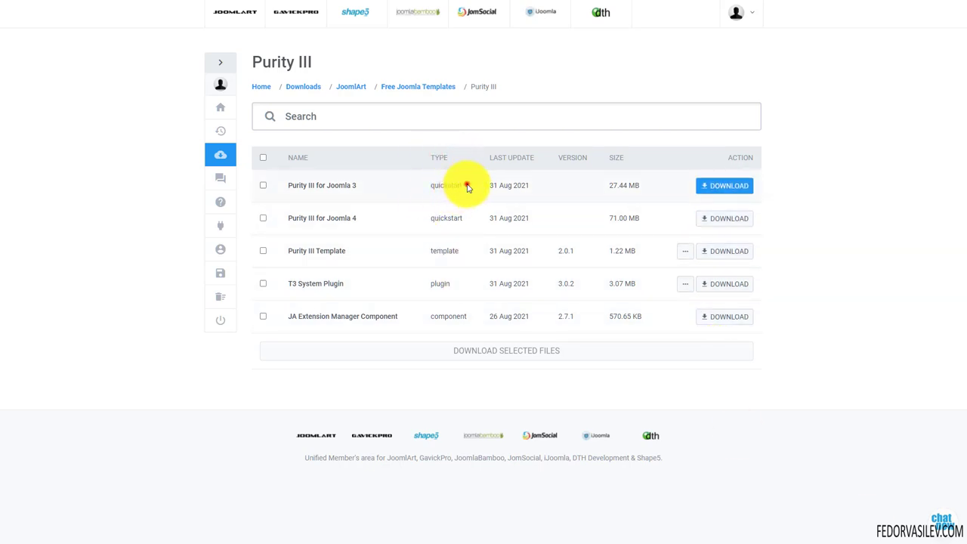
drag(447, 217, 427, 224)
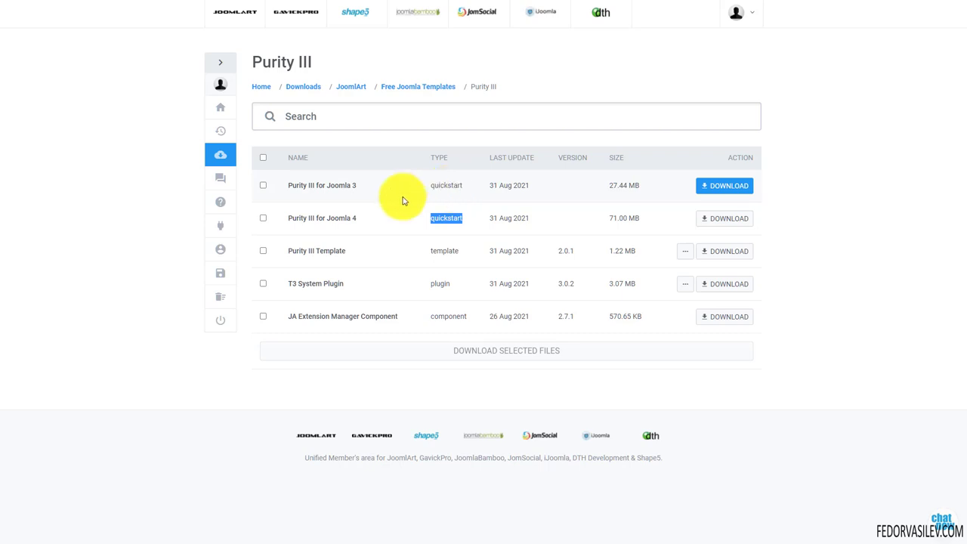
click(429, 216)
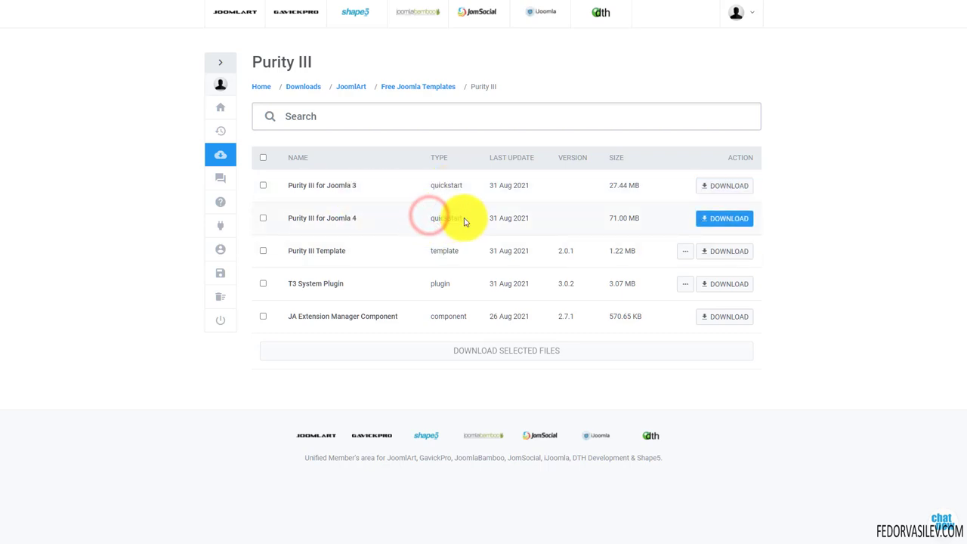
double_click(459, 218)
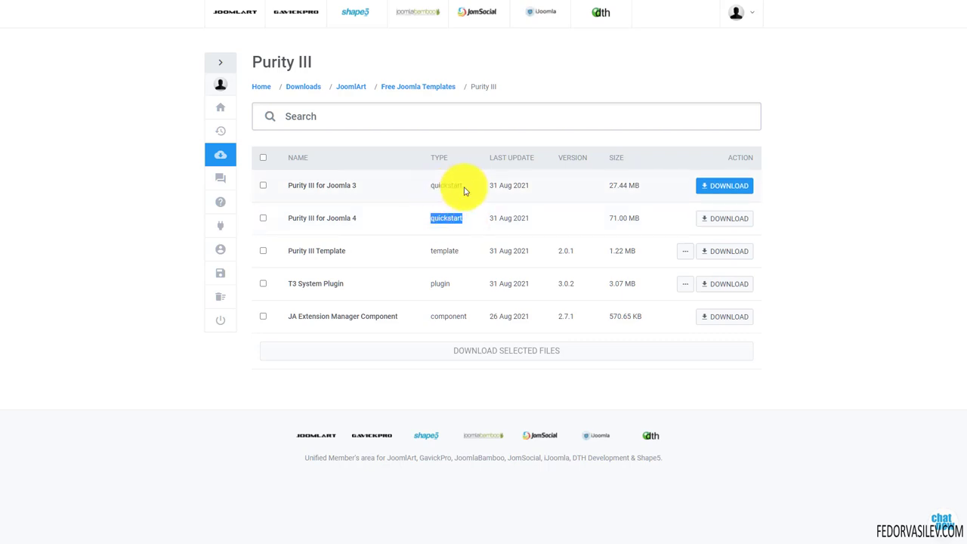
drag(463, 186, 431, 190)
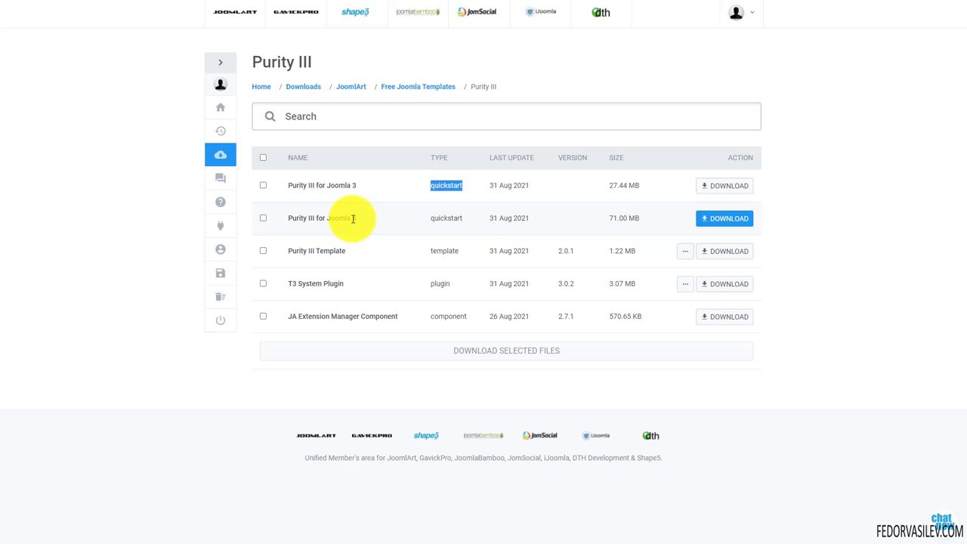
click(264, 218)
click(263, 185)
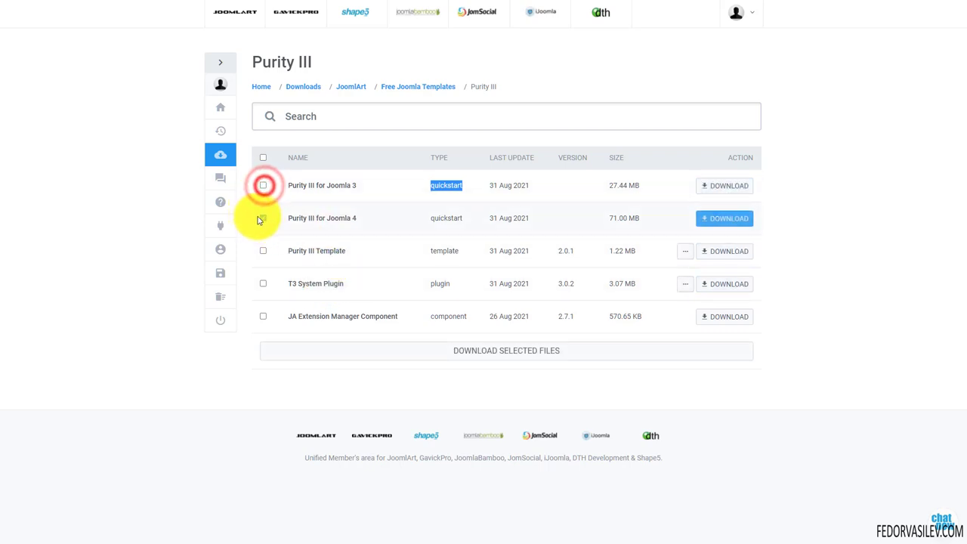
click(262, 217)
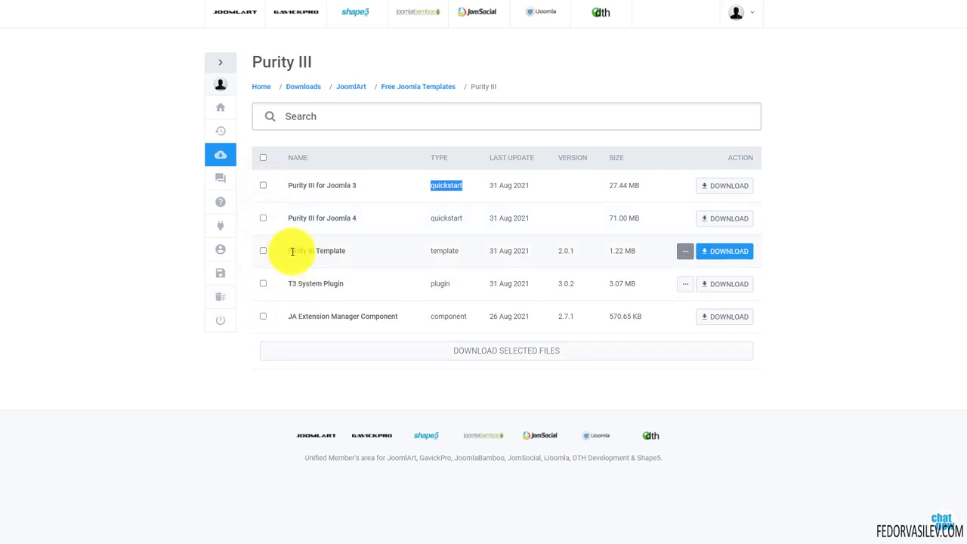
Examine the names, types and sizes of the Purity III Template and T3 System Plugin packages
click(459, 252)
double_click(459, 252)
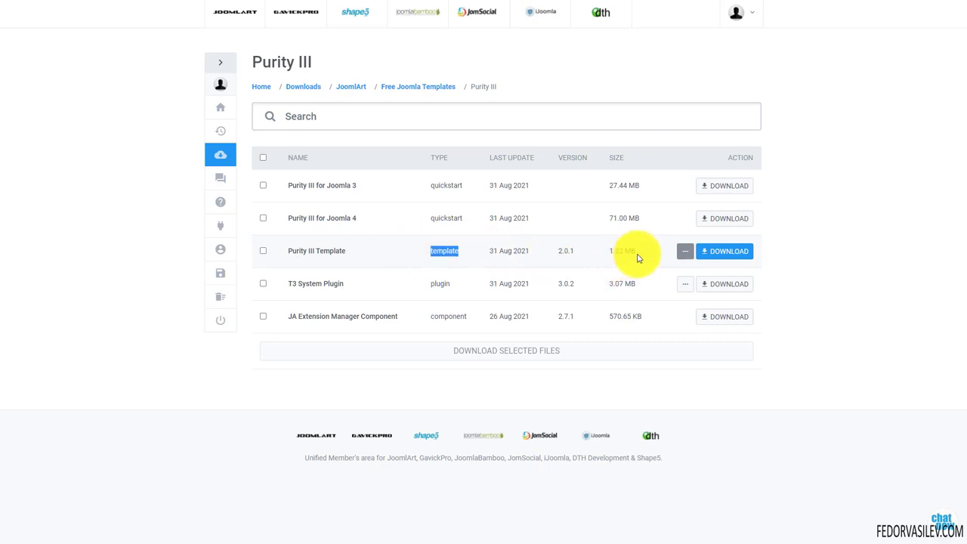
drag(638, 250, 609, 249)
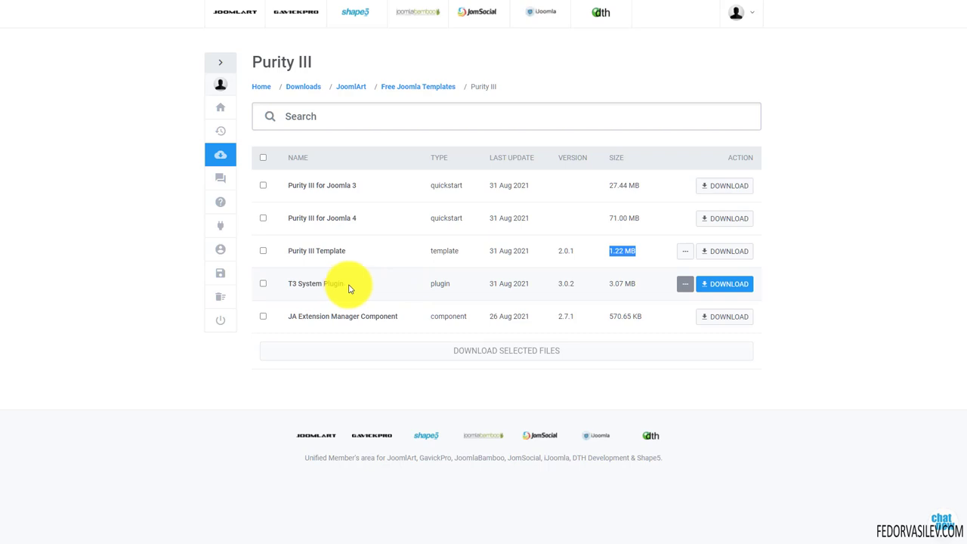
drag(349, 285, 276, 283)
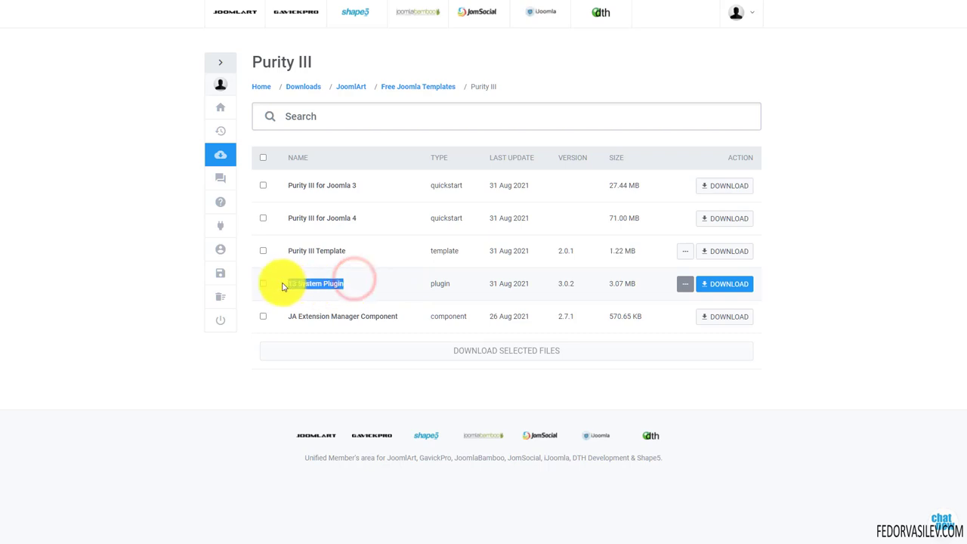
double_click(453, 285)
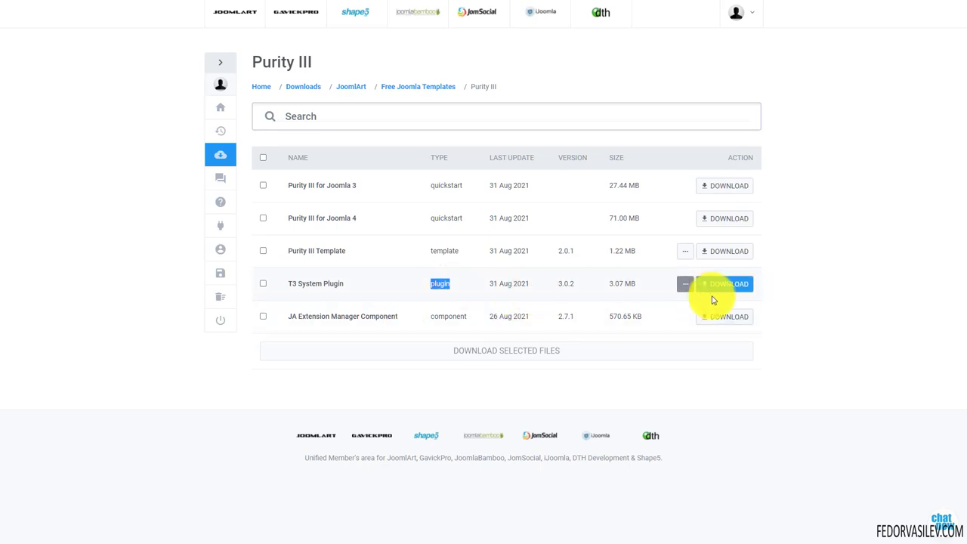
drag(610, 283, 638, 284)
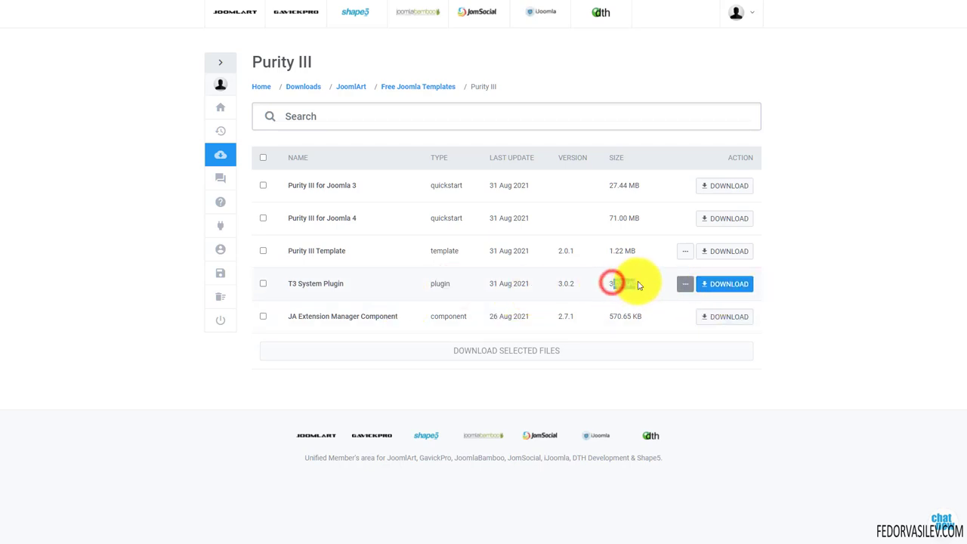
click(620, 284)
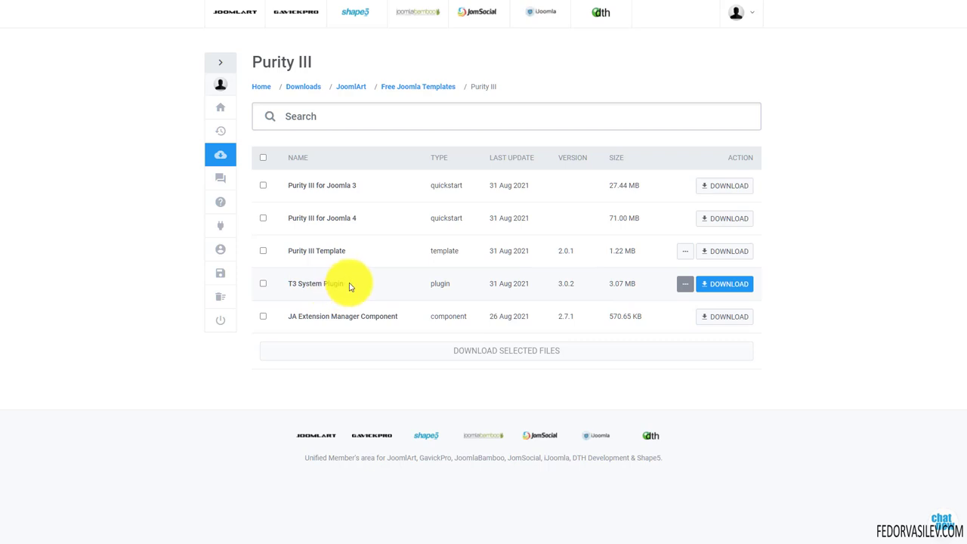
drag(357, 249, 287, 251)
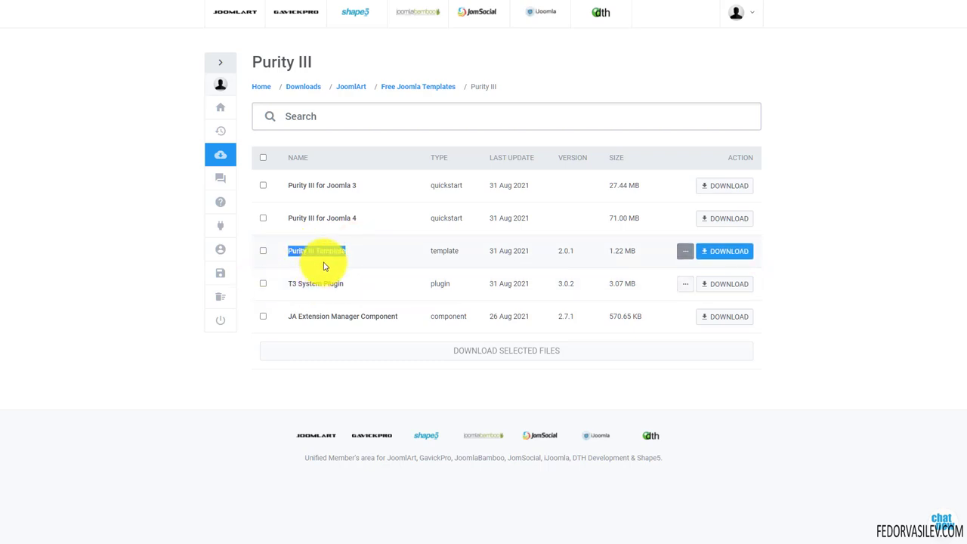
drag(352, 283, 288, 284)
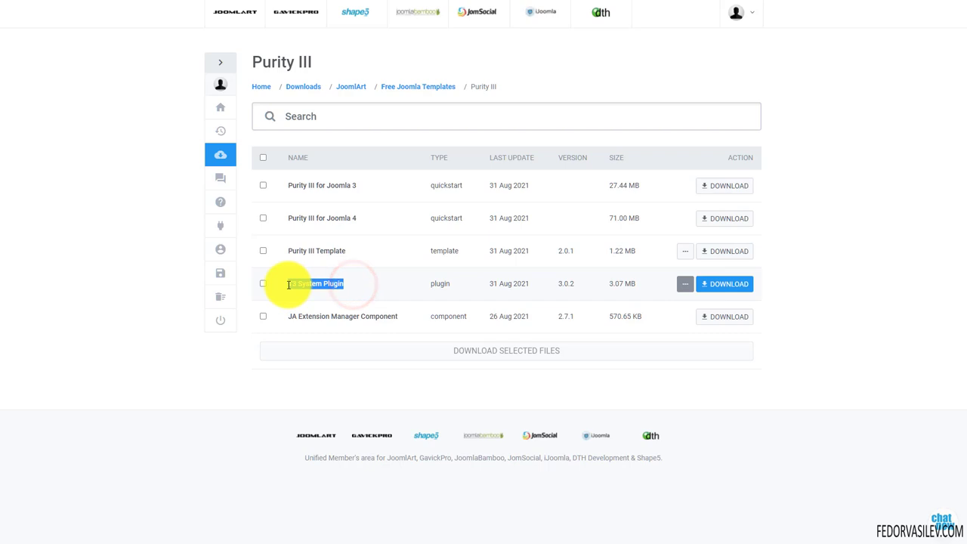
Select the Purity III Template and T3 System Plugin packages in the download list
click(263, 250)
click(264, 283)
click(330, 283)
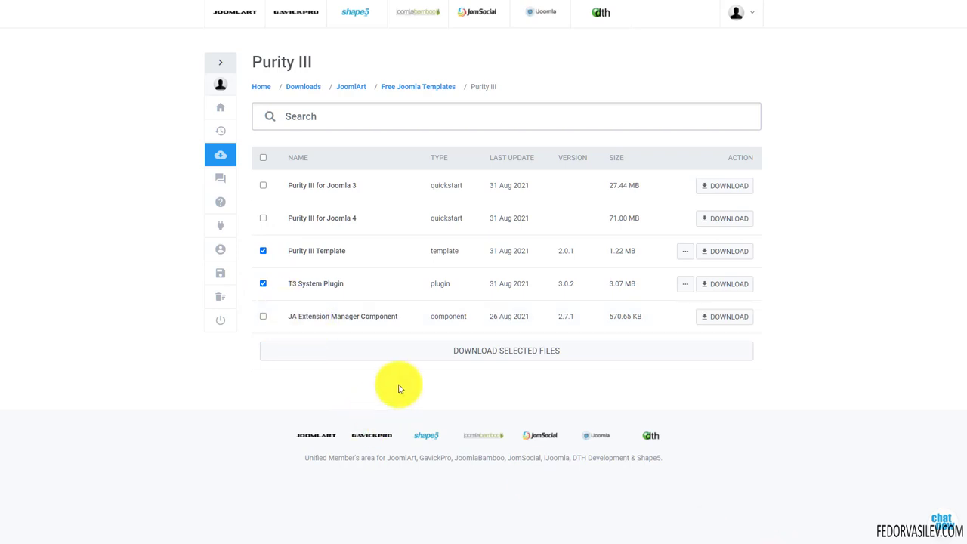
Examine the JA Extension Manager Component entry and clear the selection of the Purity III Template and T3 System Plugin
drag(399, 318, 315, 326)
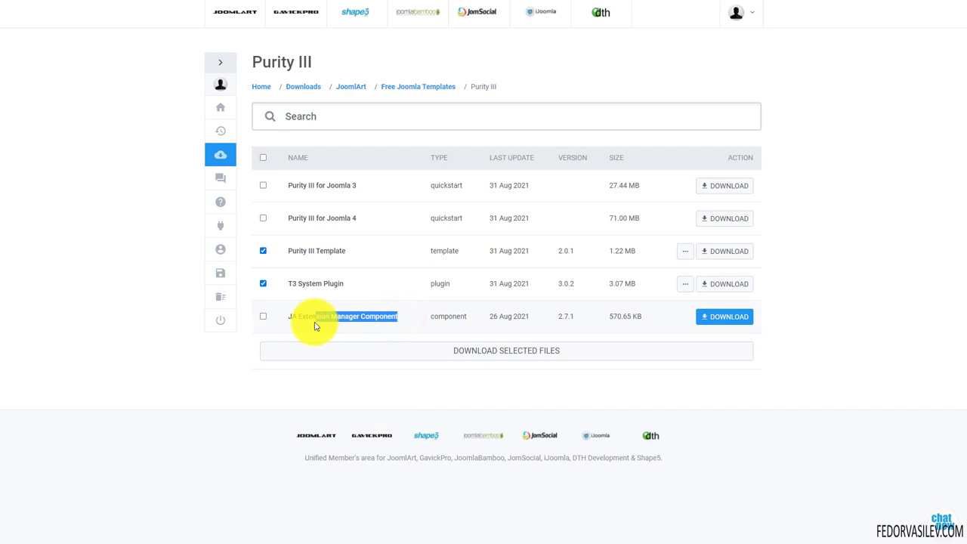
click(308, 317)
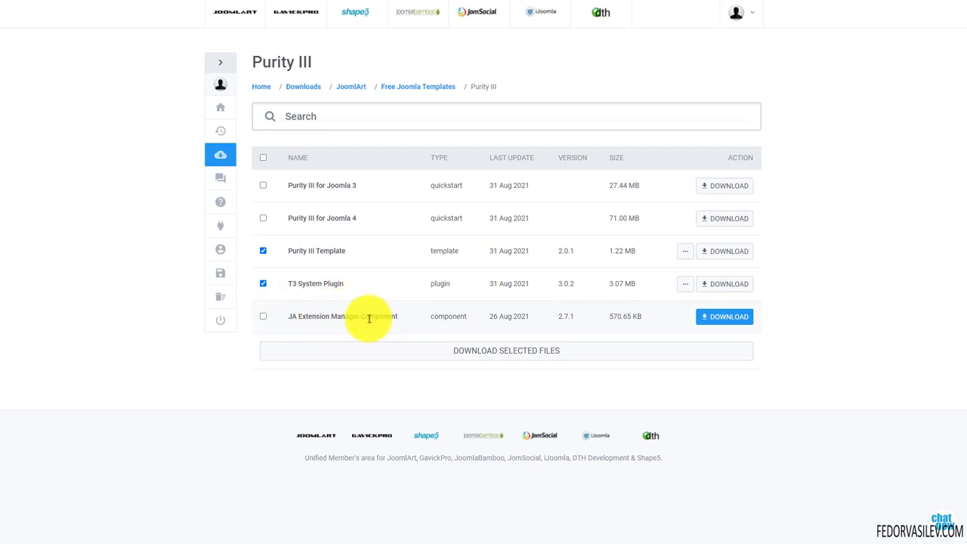
drag(306, 317, 373, 316)
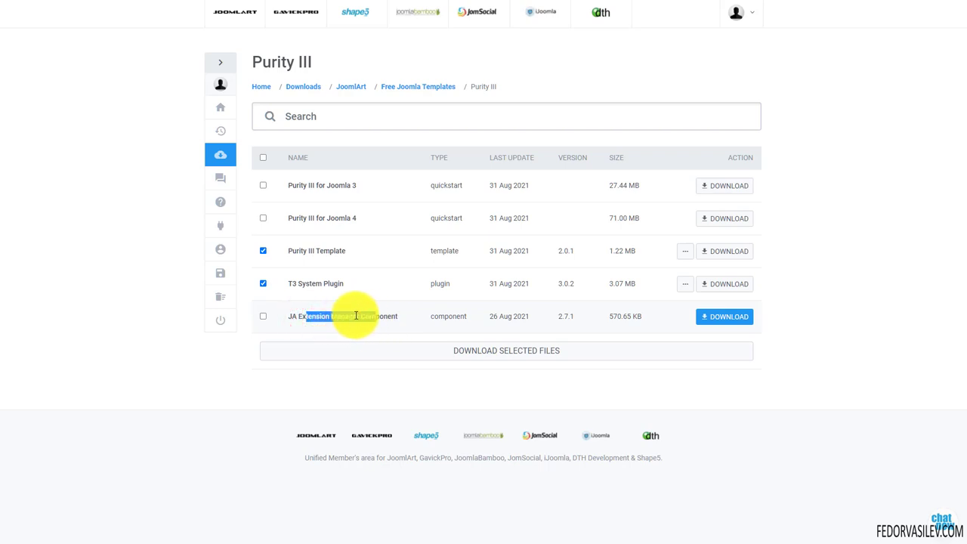
click(308, 317)
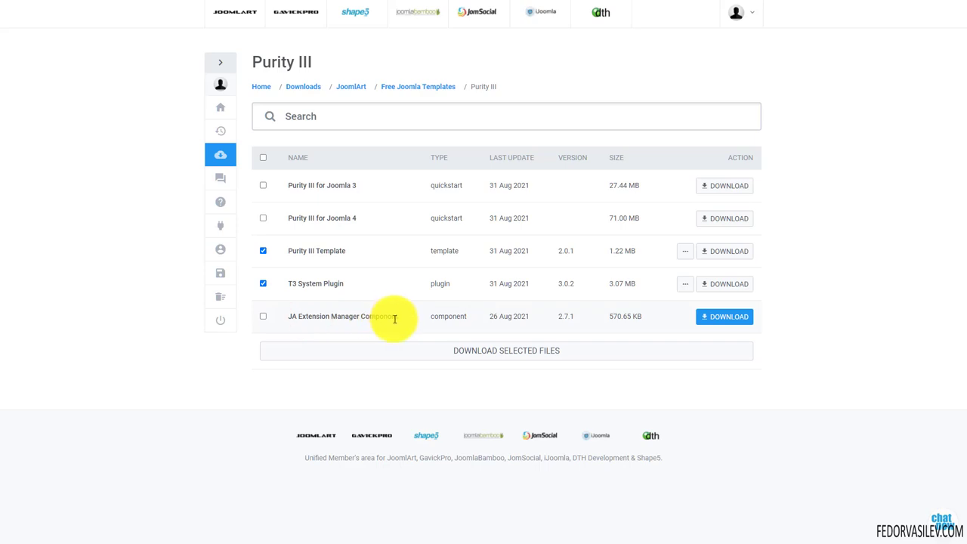
click(264, 287)
click(262, 250)
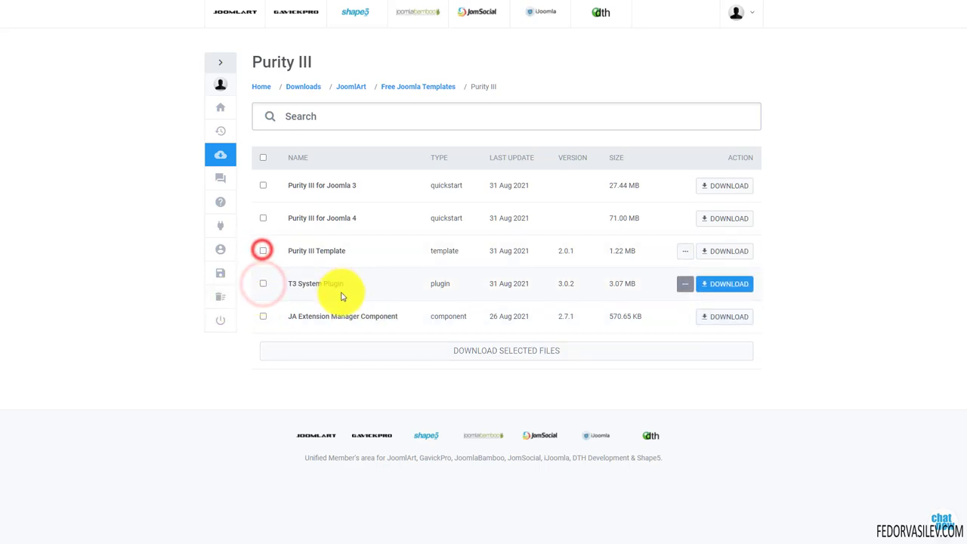
drag(303, 315, 390, 314)
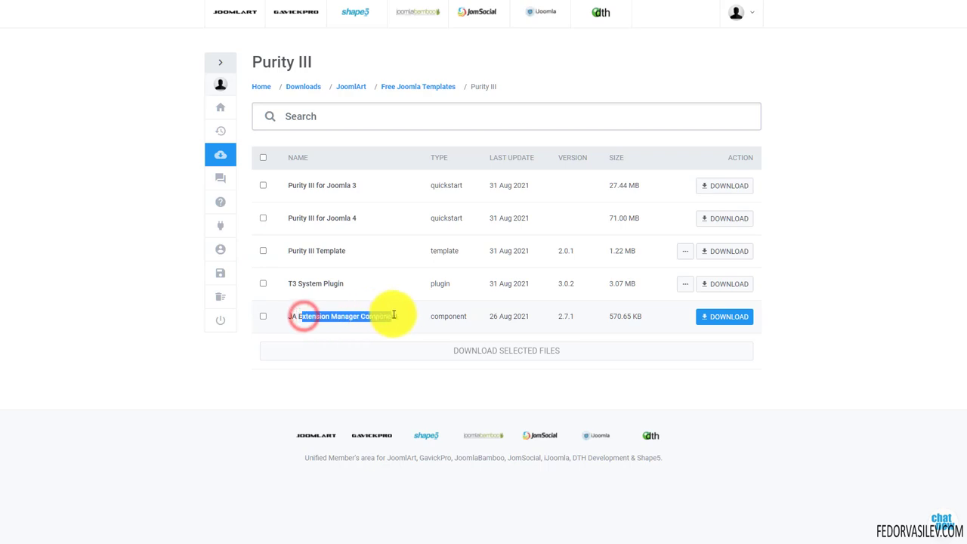
click(328, 316)
drag(288, 313, 389, 315)
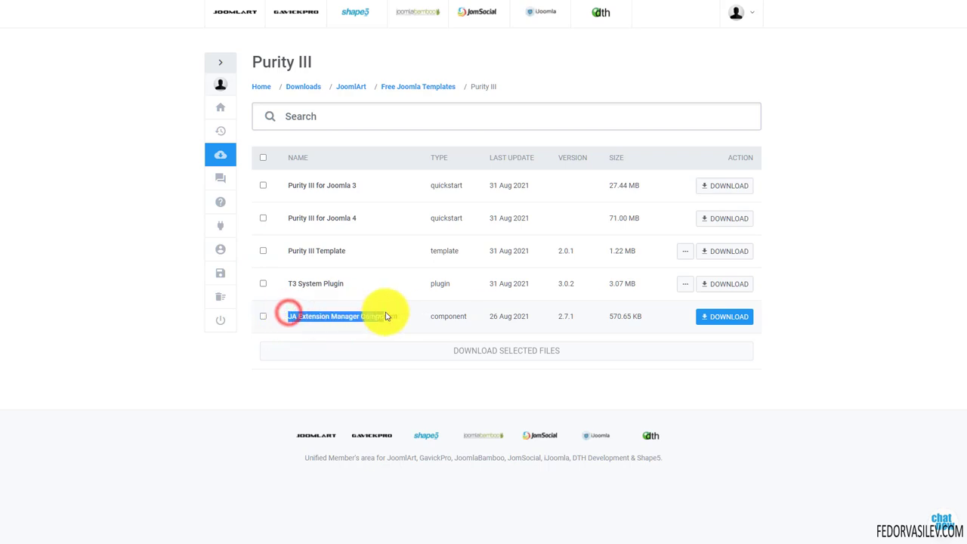
click(335, 315)
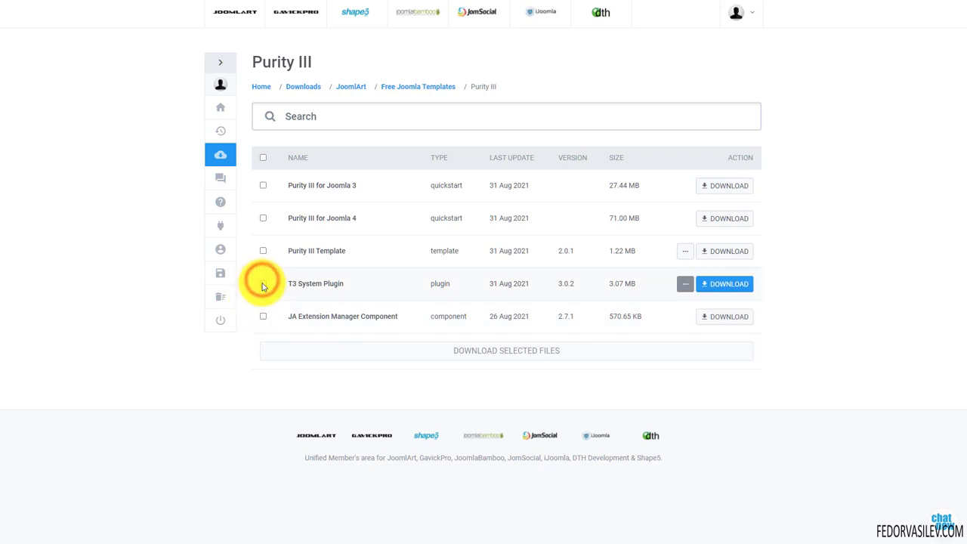
Toggle the selection of the T3 System Plugin and Purity III Template packages in the download list
click(260, 283)
click(260, 253)
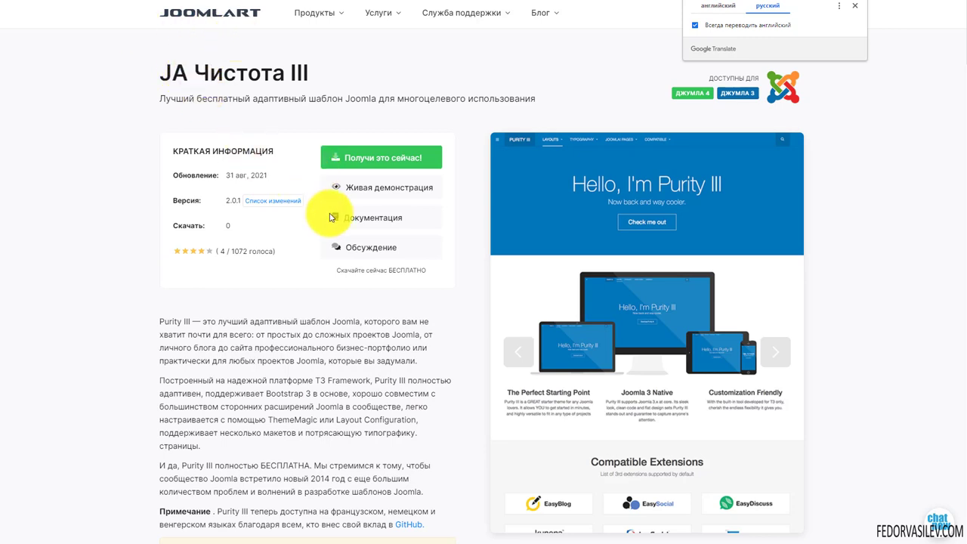
Open the live demo of Purity III and look over its home page and search field
click(355, 188)
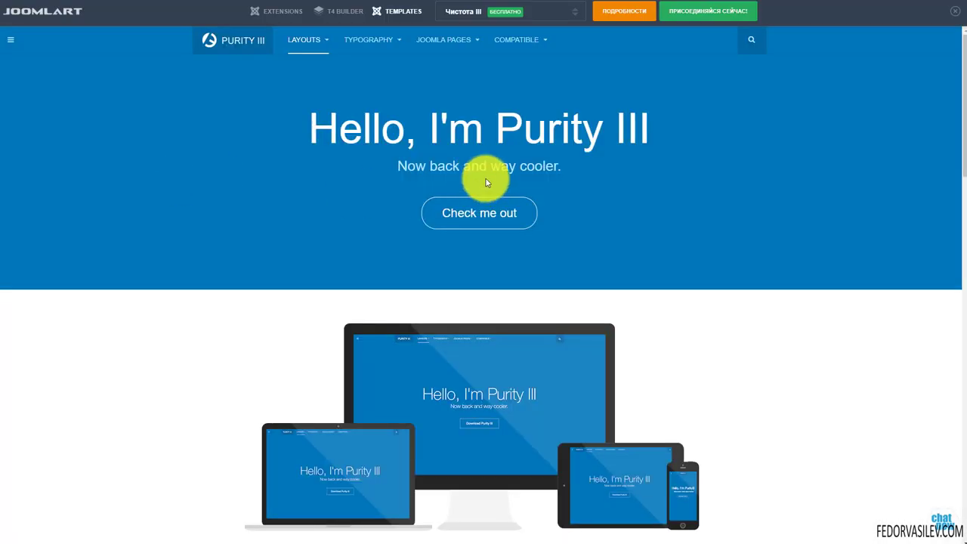
scroll(647, 183, down, 4)
scroll(679, 151, up, 4)
click(757, 40)
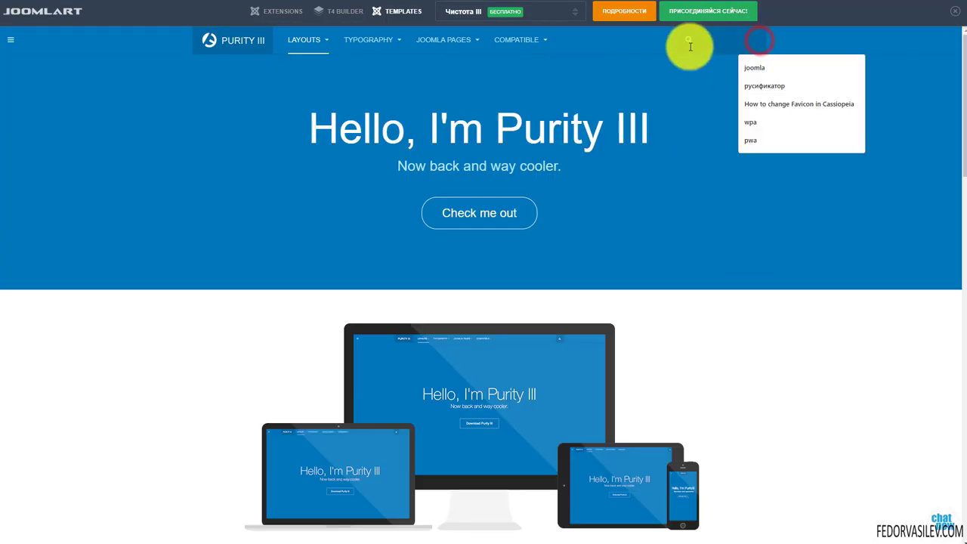
Examine the new and classic layouts offered under Layouts and open the page behind the Purity III video preview
click(308, 70)
mouse_move(304, 49)
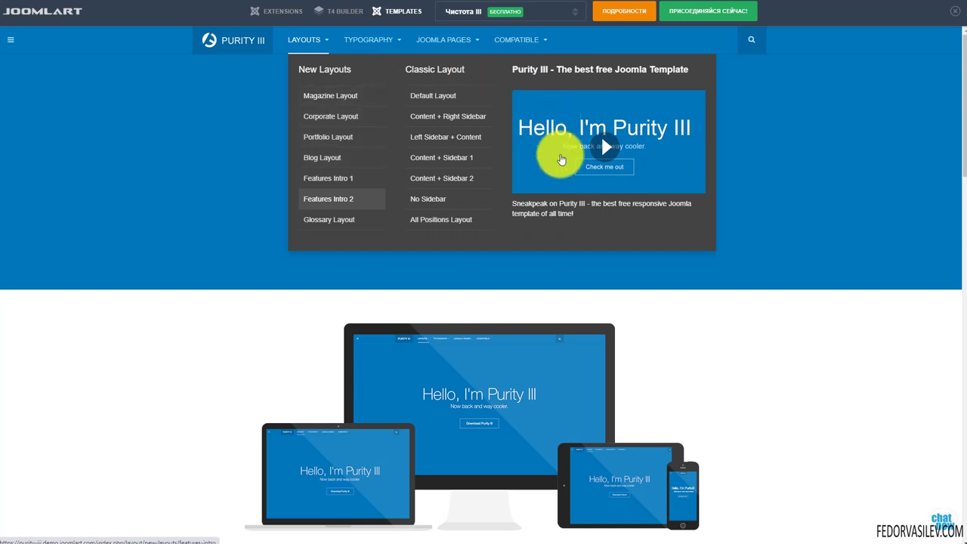
click(602, 155)
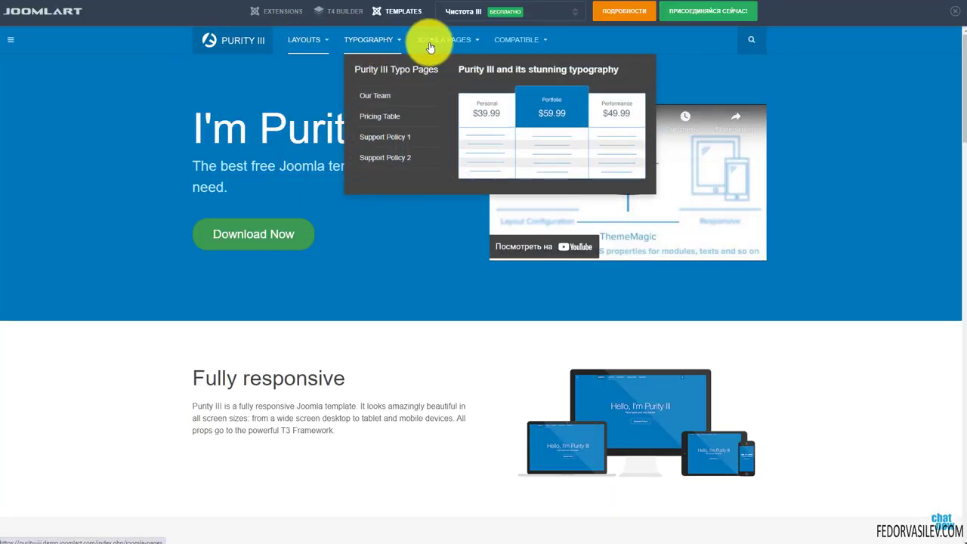
Look over the demo's sidebar and the page's feature sections down to the footer, and return to the page start
click(9, 43)
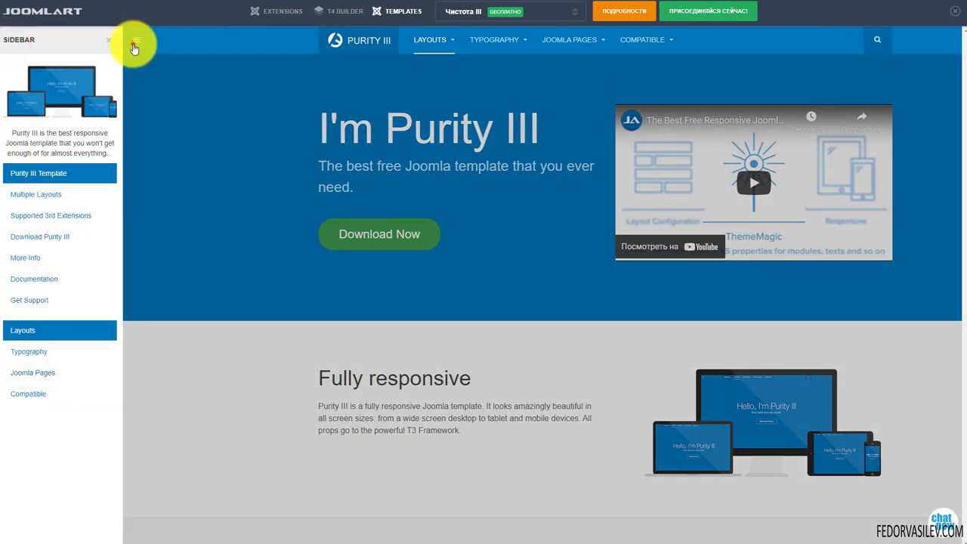
click(133, 48)
scroll(287, 222, down, 6)
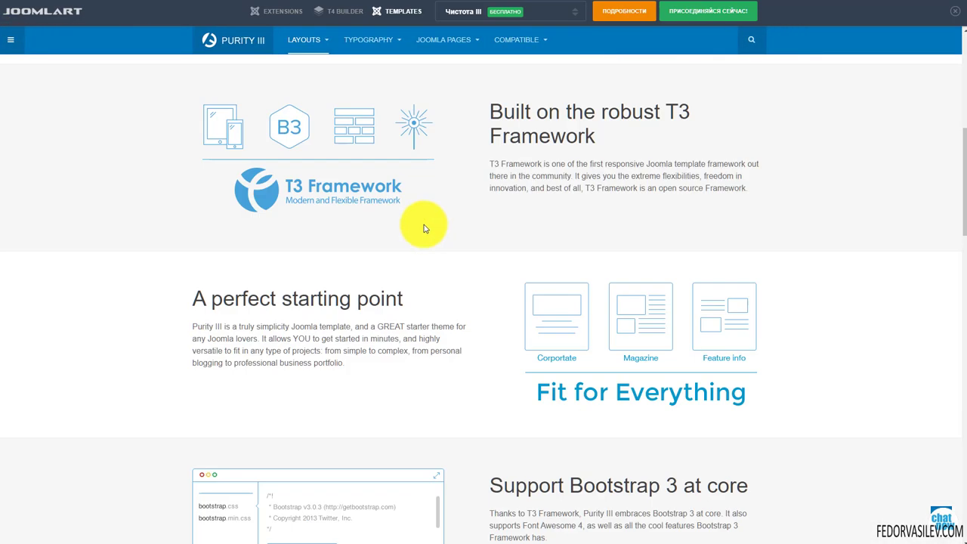
scroll(423, 228, down, 15)
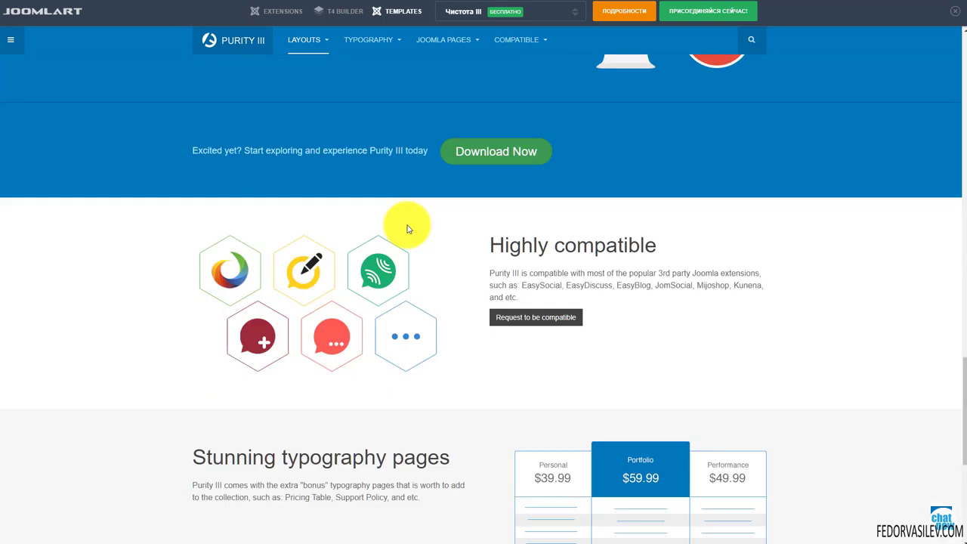
scroll(407, 228, down, 5)
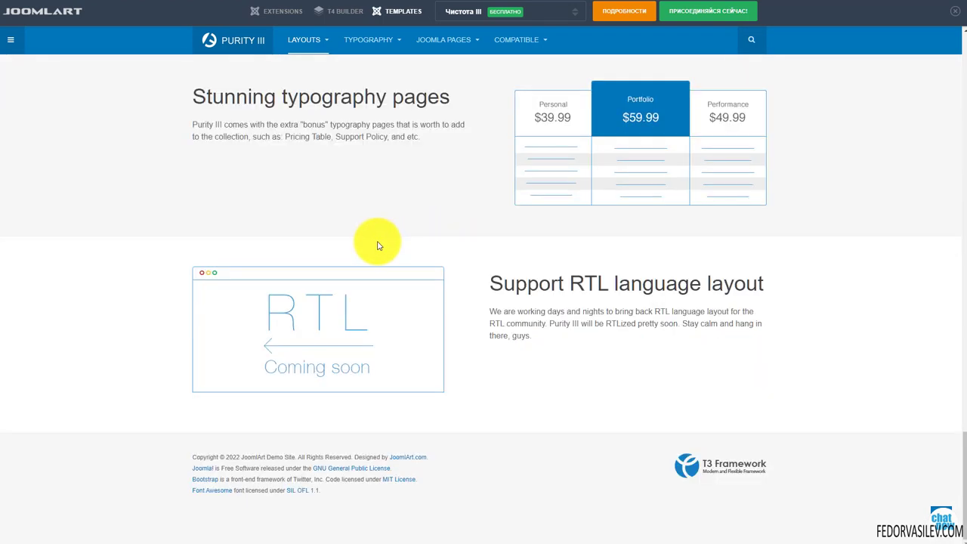
click(797, 467)
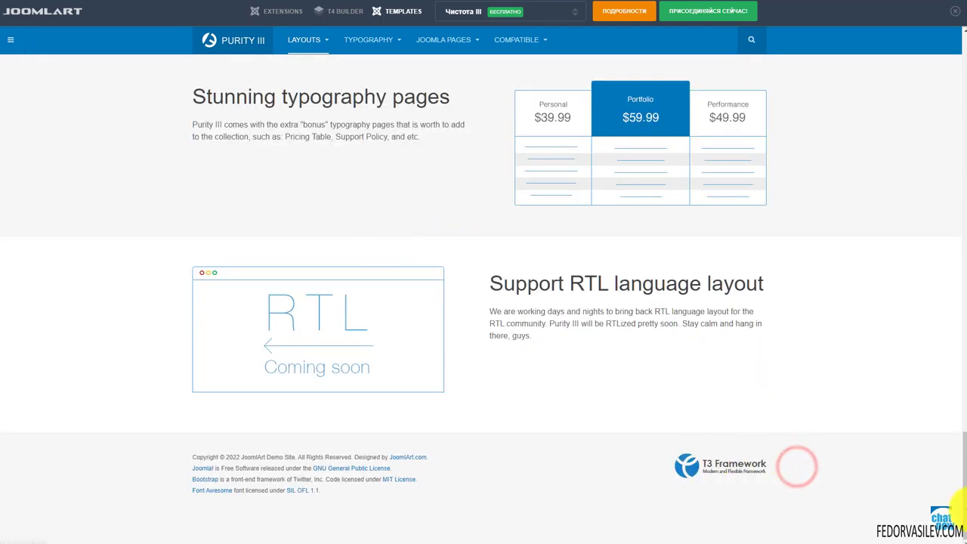
click(958, 508)
Open the EasySocial demo page from the compatible extensions and look through its community posts
mouse_move(547, 37)
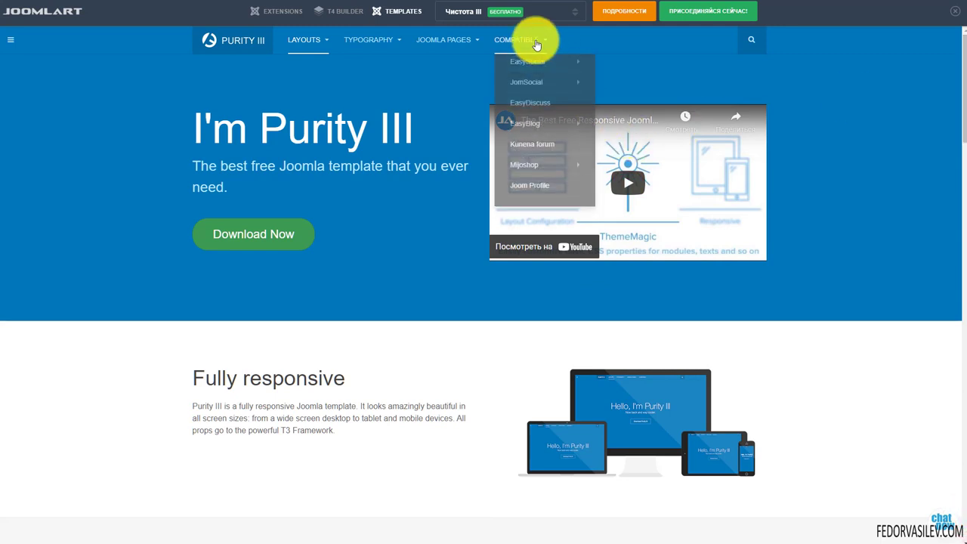
mouse_move(536, 72)
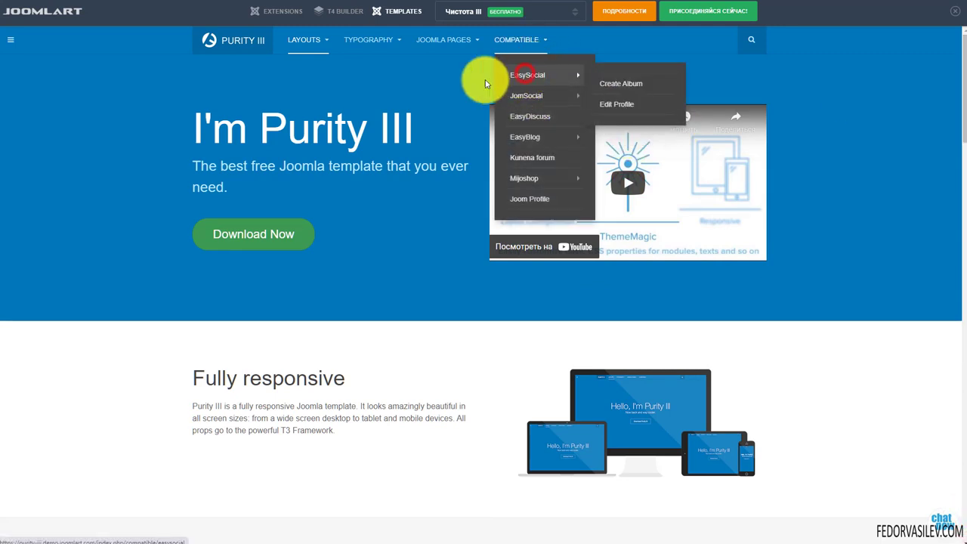
click(497, 44)
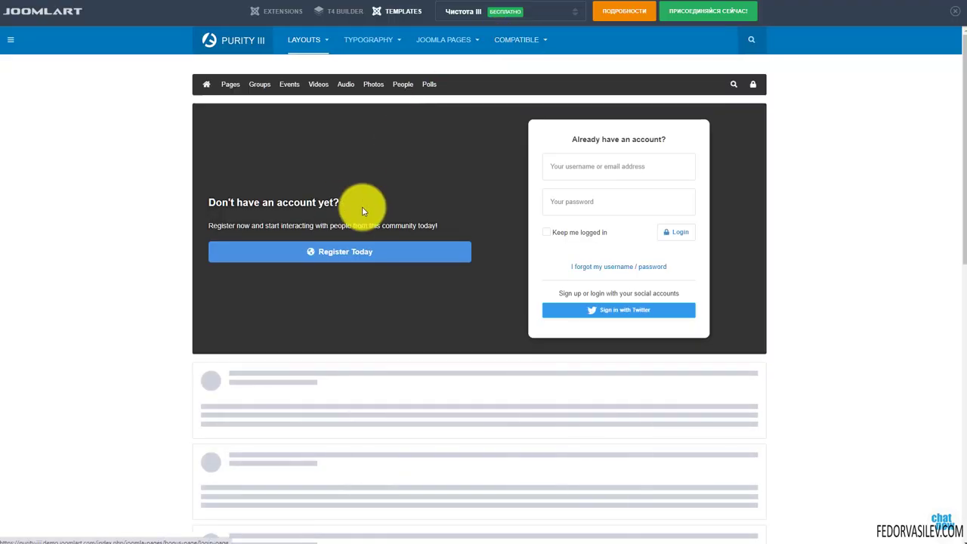
scroll(236, 160, down, 10)
scroll(236, 160, down, 4)
scroll(233, 151, up, 8)
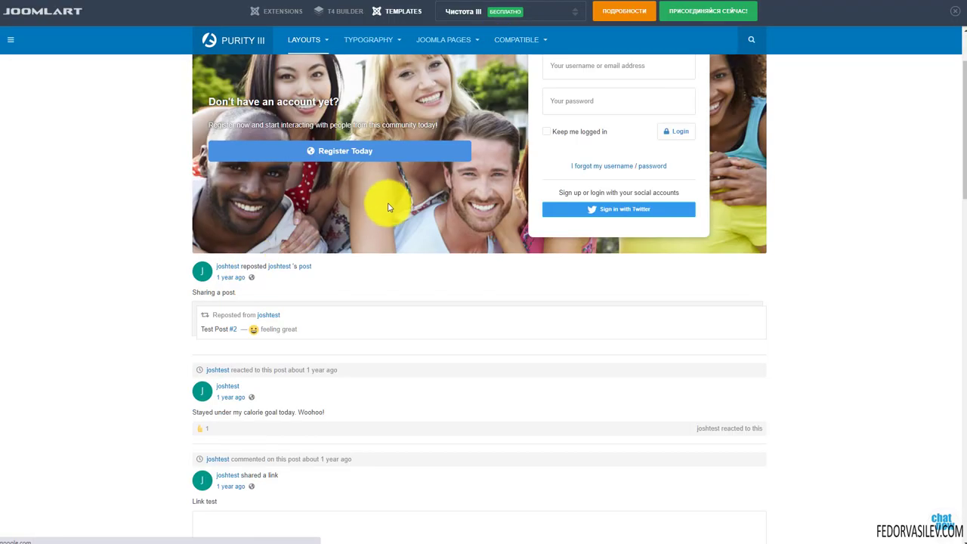
Examine the compatible extensions and the Joomla pages of the demo, and open its Login Page
mouse_move(519, 44)
mouse_move(532, 75)
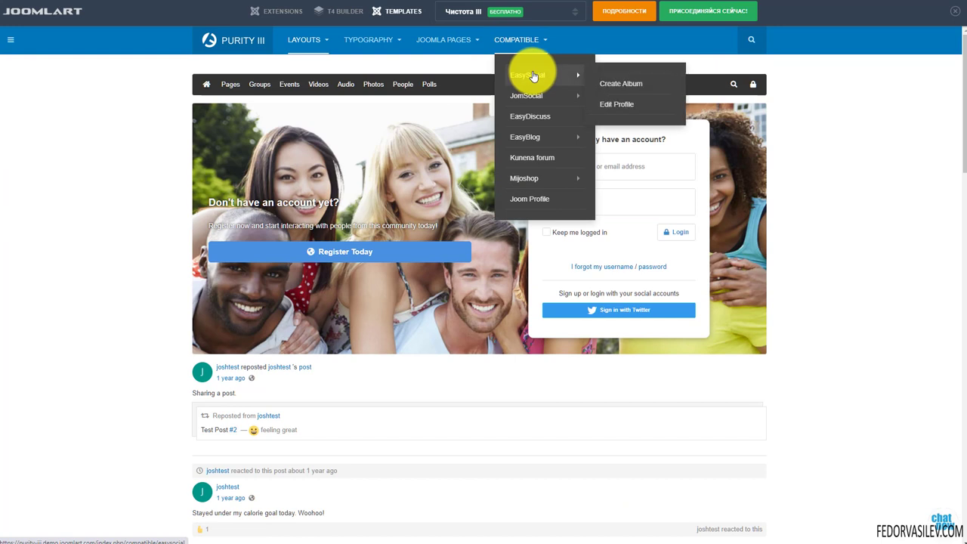
mouse_move(536, 101)
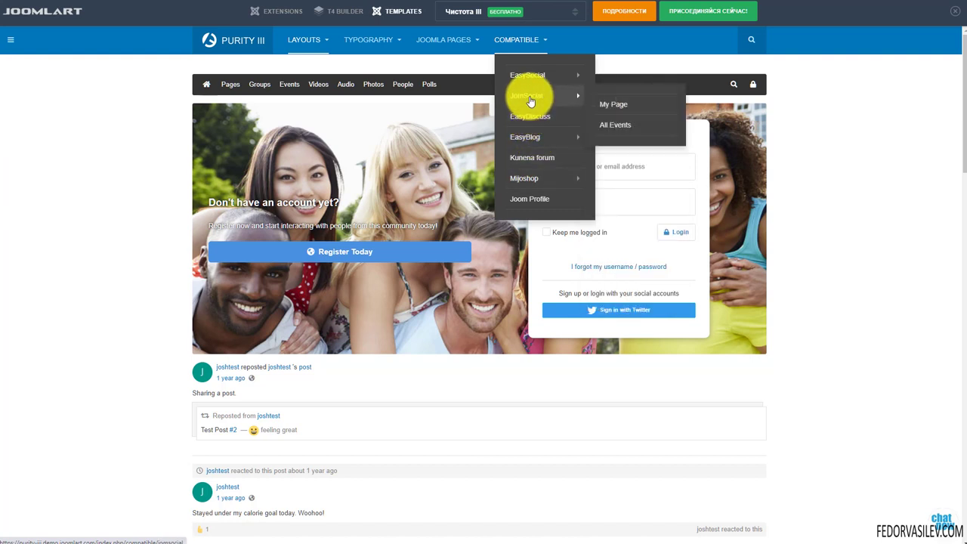
mouse_move(462, 42)
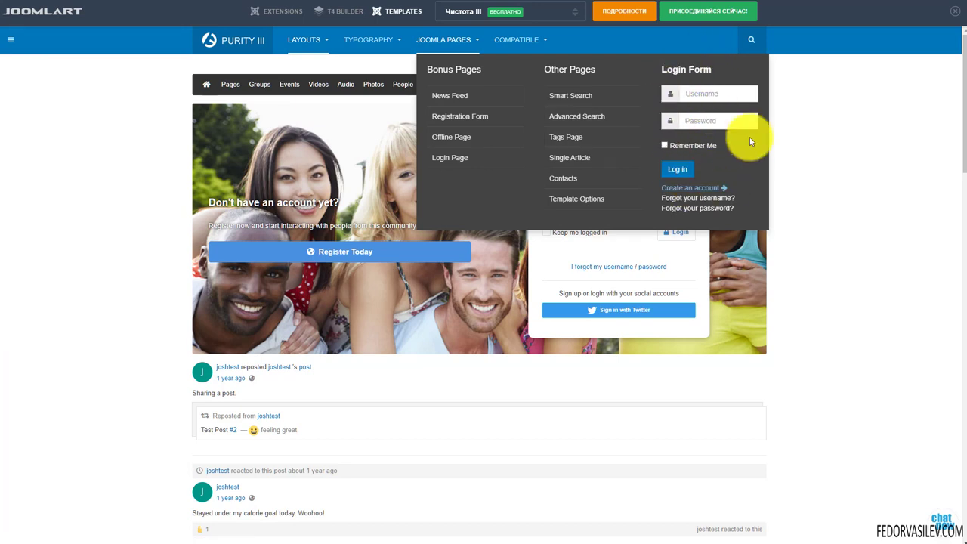
click(462, 162)
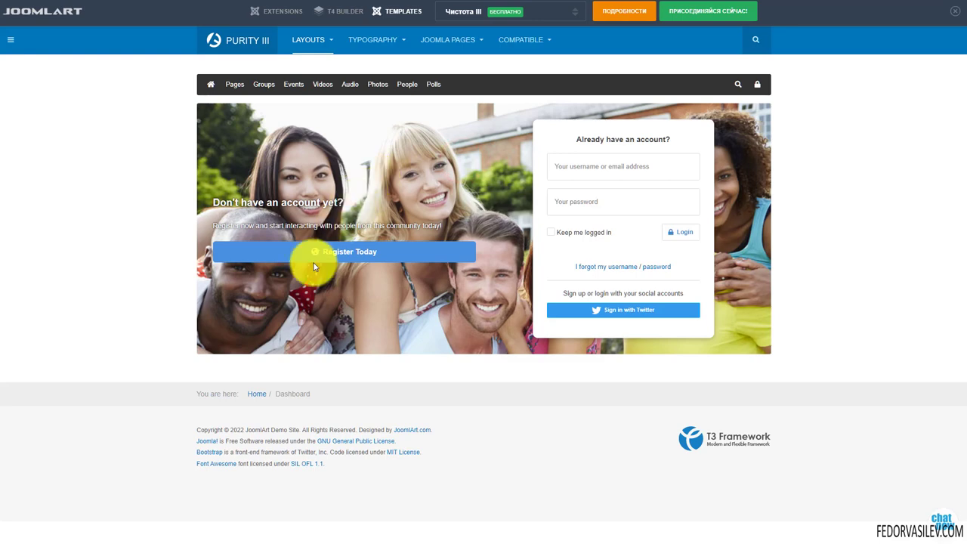
Open the demo's Typography page and examine its blockquotes and brand colour swatches
click(375, 45)
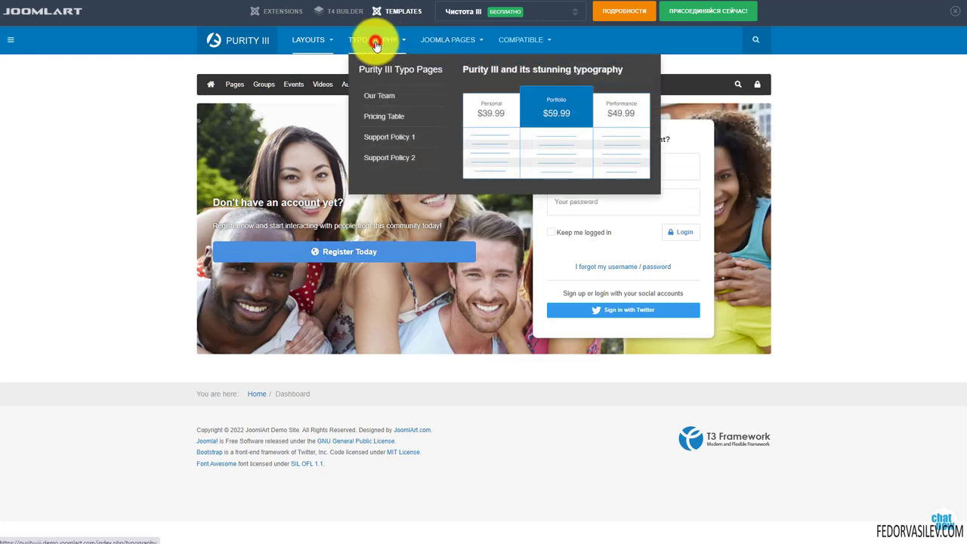
scroll(294, 189, down, 8)
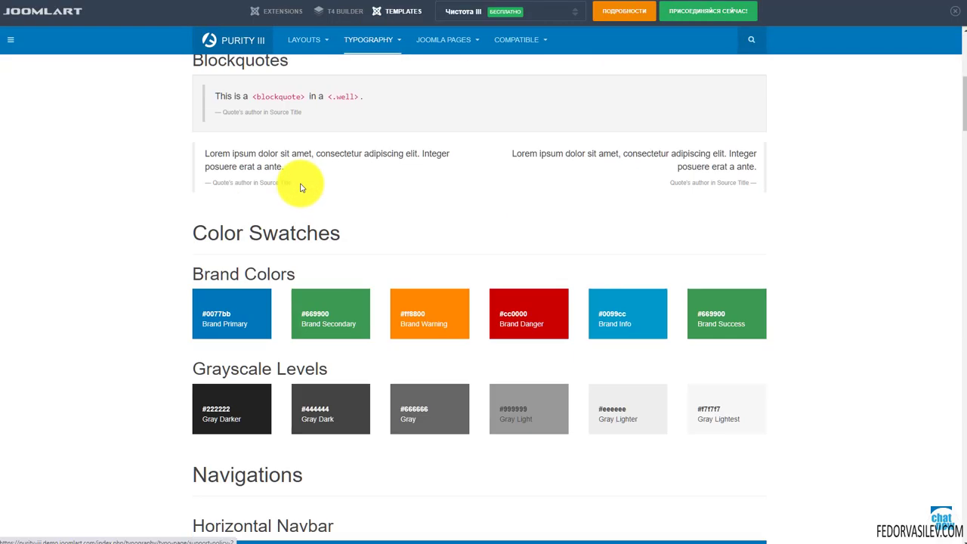
scroll(309, 202, up, 3)
double_click(298, 272)
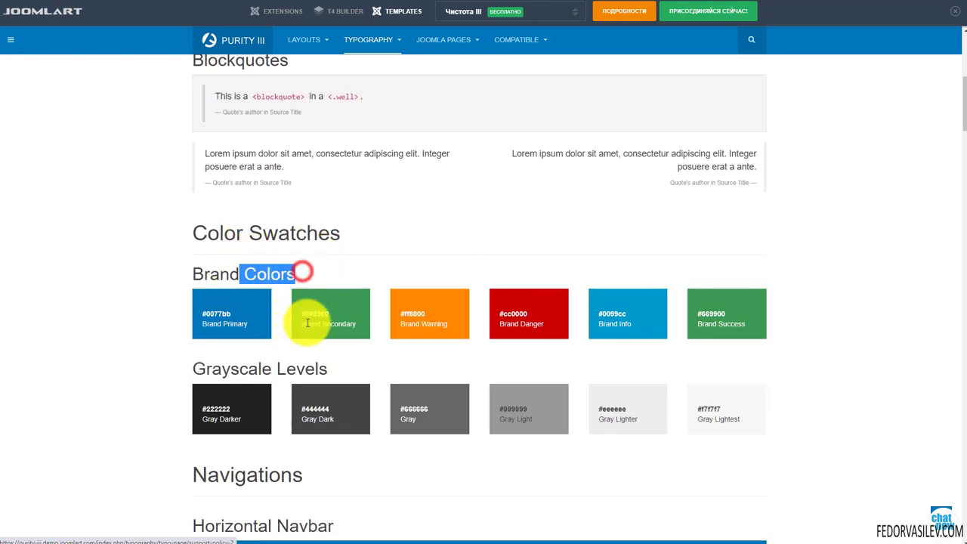
Examine the button styles, input states and Sample Basic Form on the Typography page
scroll(694, 227, down, 6)
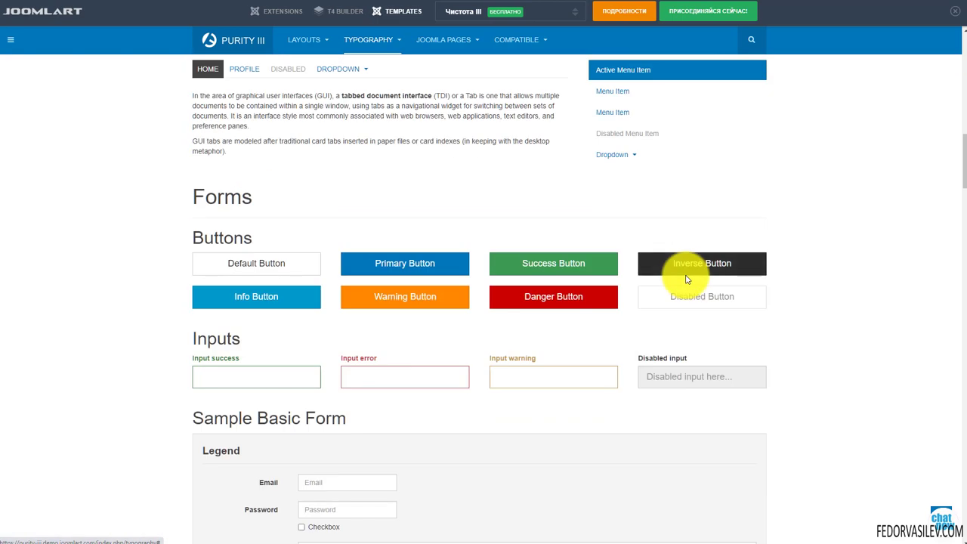
scroll(325, 226, down, 5)
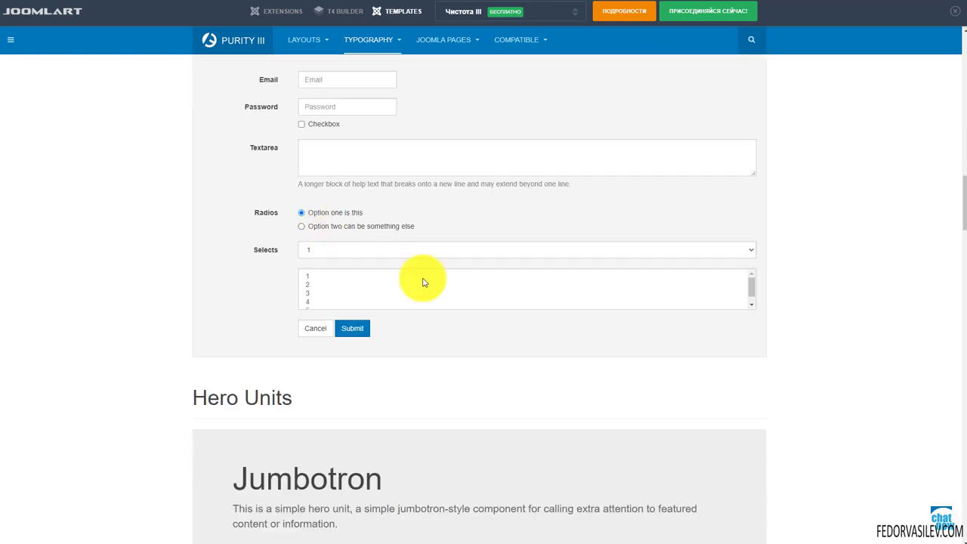
scroll(484, 299, up, 3)
scroll(517, 296, down, 2)
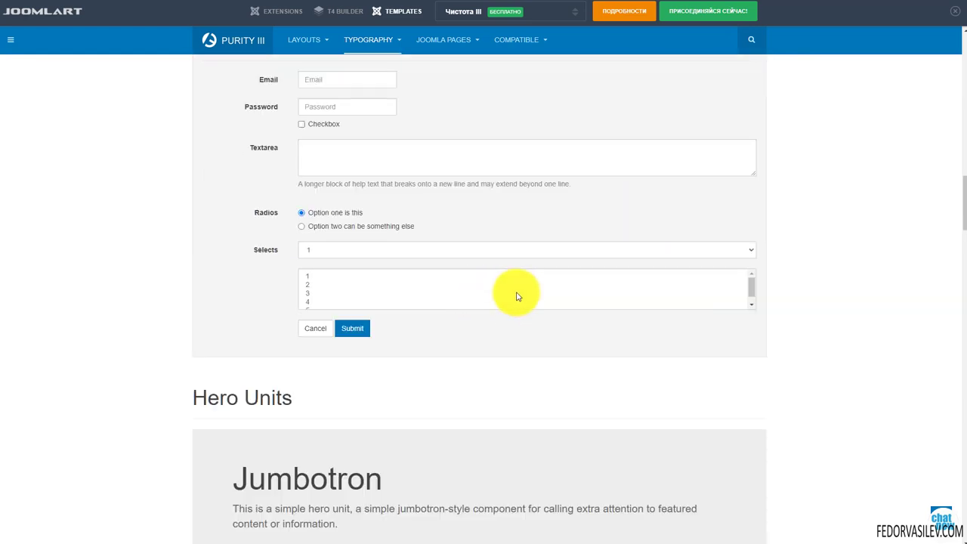
Examine the hero units, tables, alerts, list groups, panels and wells on the Typography page, and return to Core Typography
scroll(524, 373, down, 12)
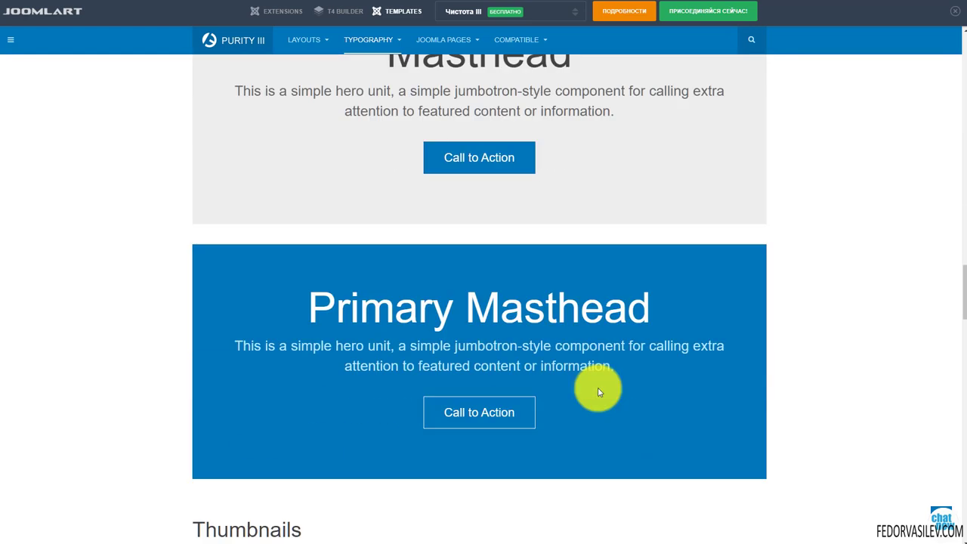
scroll(595, 398, down, 20)
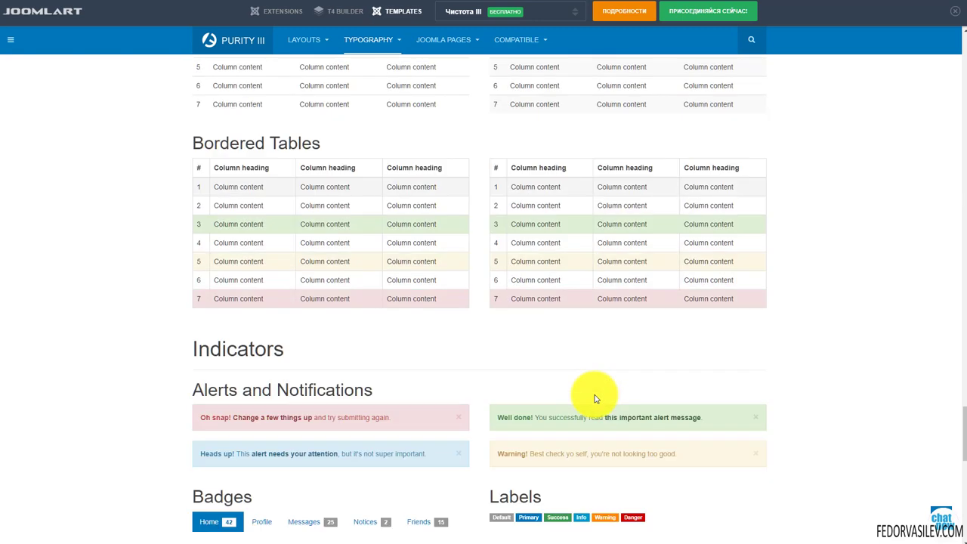
scroll(595, 393, down, 4)
scroll(594, 387, up, 2)
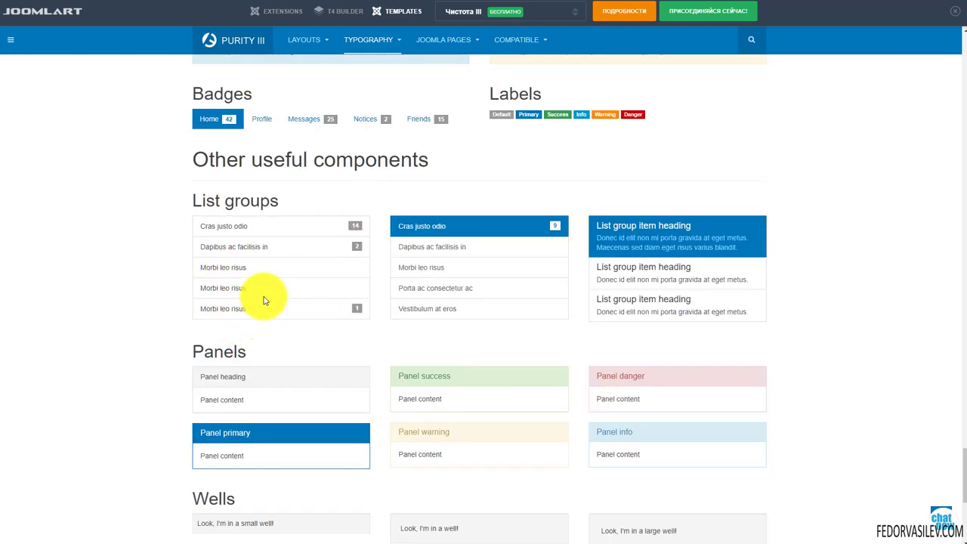
scroll(362, 265, down, 5)
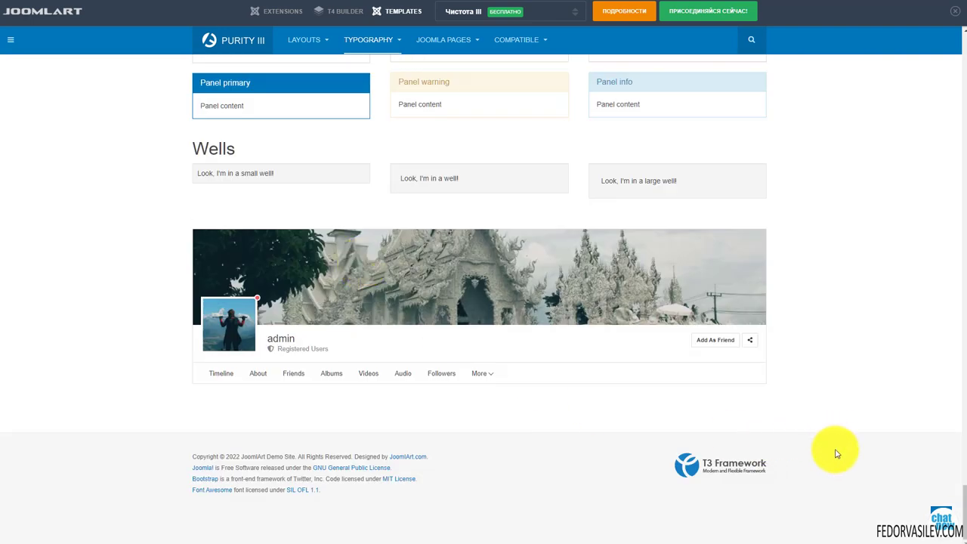
click(957, 511)
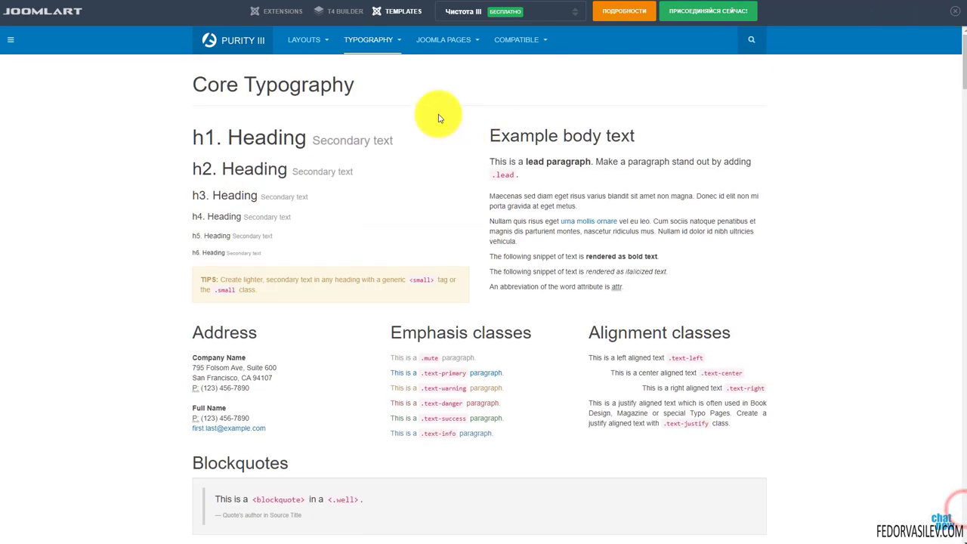
View the demo's Portfolio Layout and open the Support Policy 2 typography page
mouse_move(306, 39)
click(314, 136)
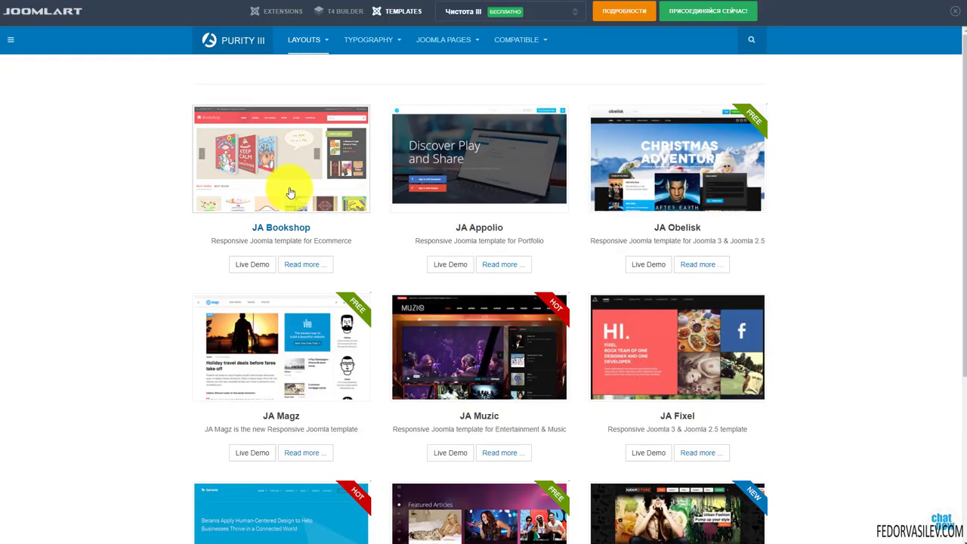
mouse_move(372, 47)
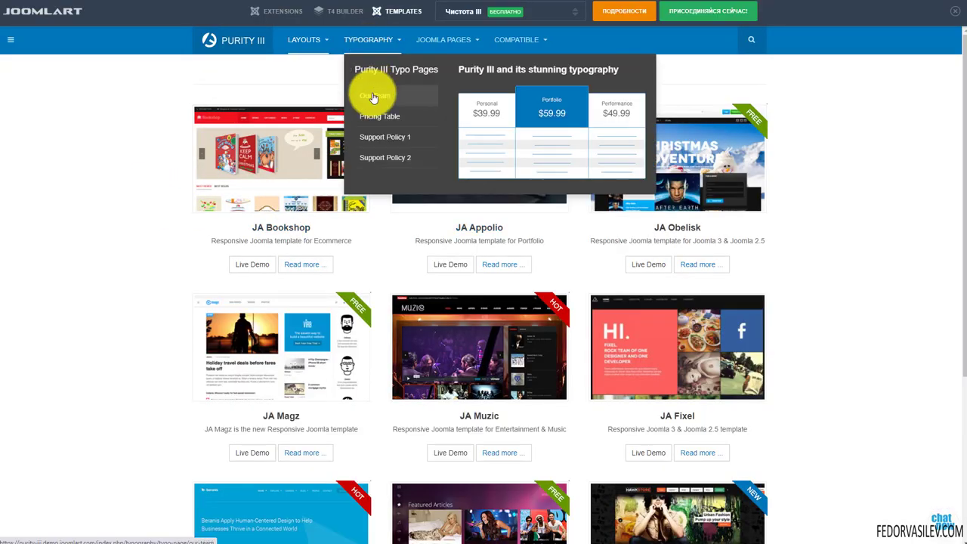
click(376, 160)
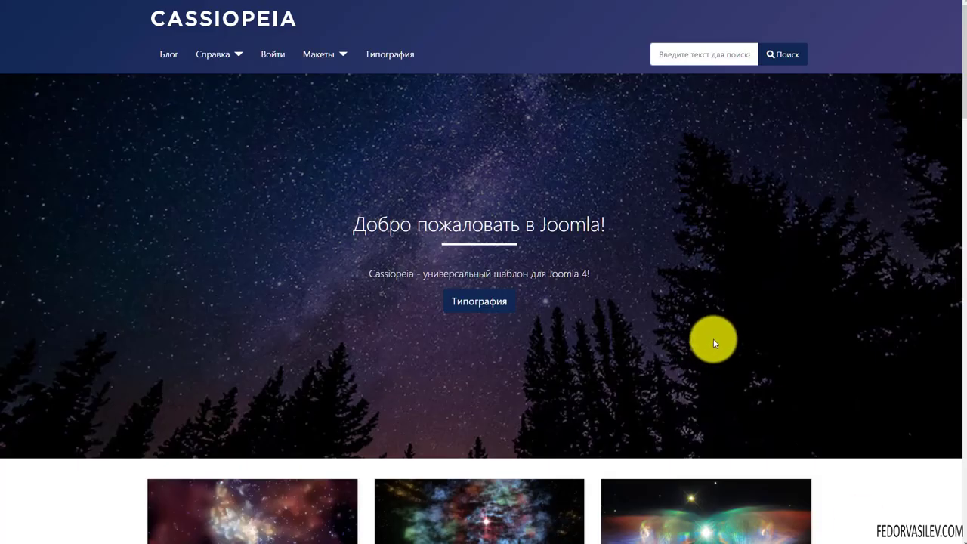
Look through the Cassiopeia site's home page, including its articles, the Справка menu entry and the side modules
scroll(714, 343, down, 20)
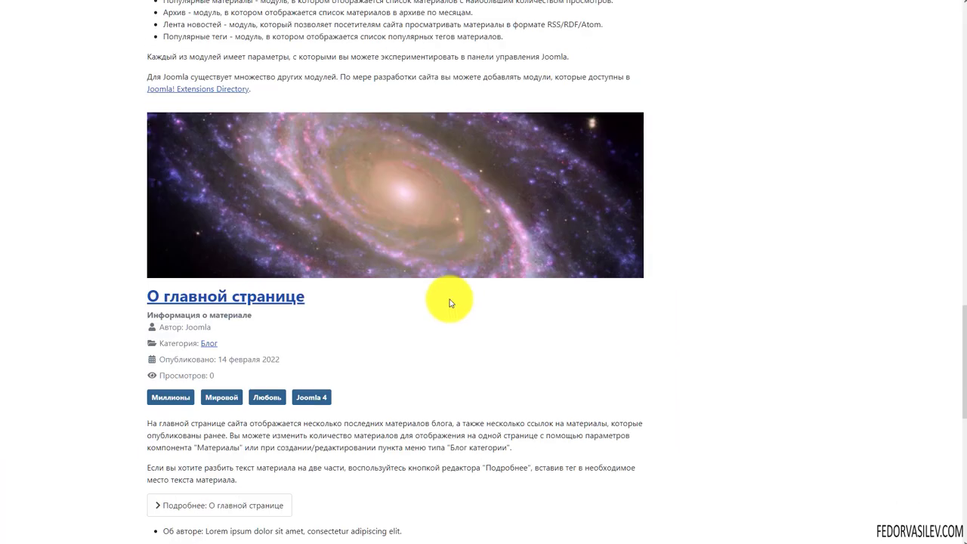
scroll(449, 302, down, 8)
drag(963, 487, 938, 43)
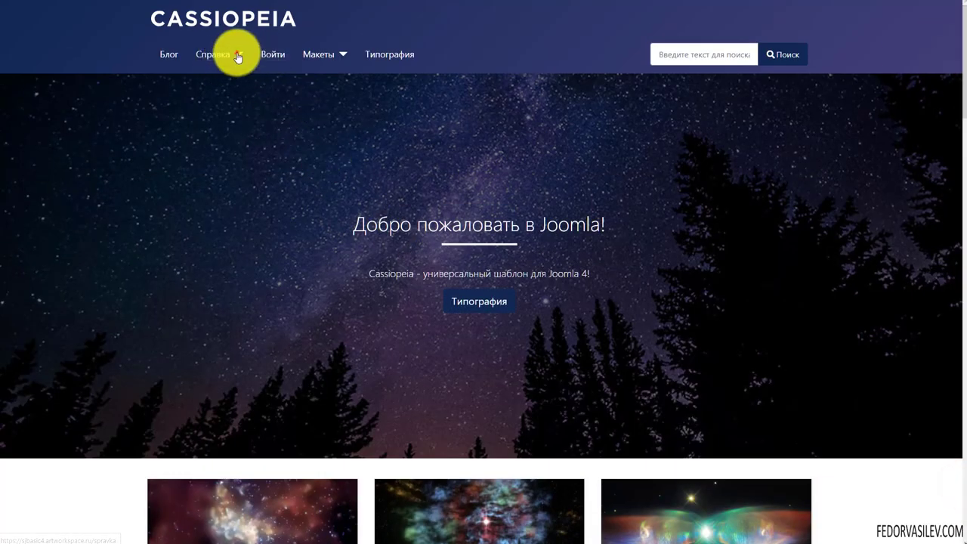
click(237, 56)
scroll(955, 98, down, 5)
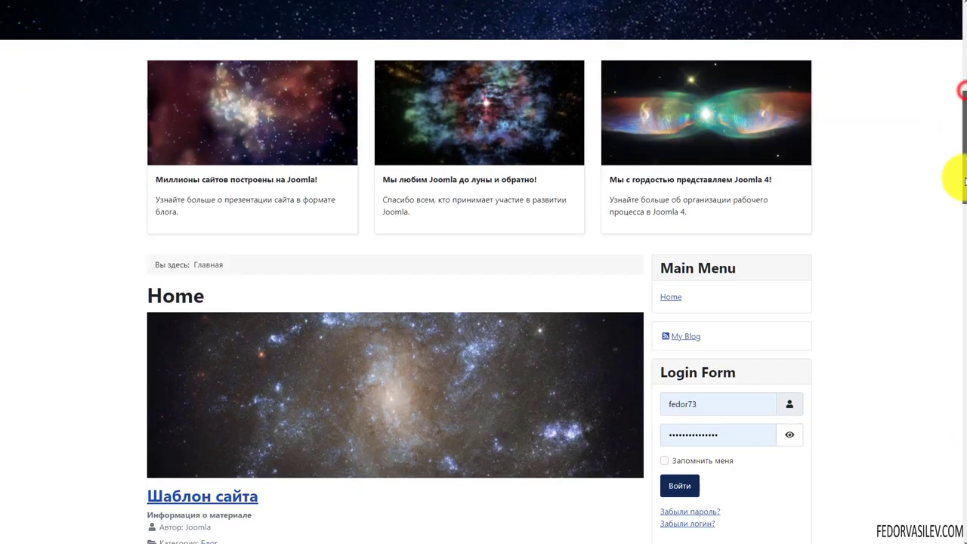
Examine the Cassiopeia home page from the welcome banner down through the blog articles, including Модули сайта
scroll(237, 155, down, 6)
scroll(311, 290, down, 6)
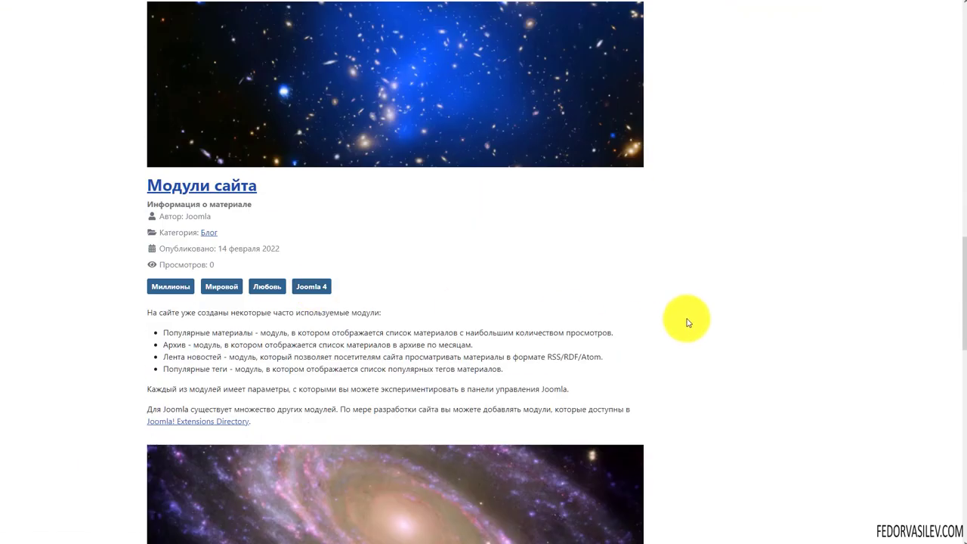
scroll(962, 337, up, 15)
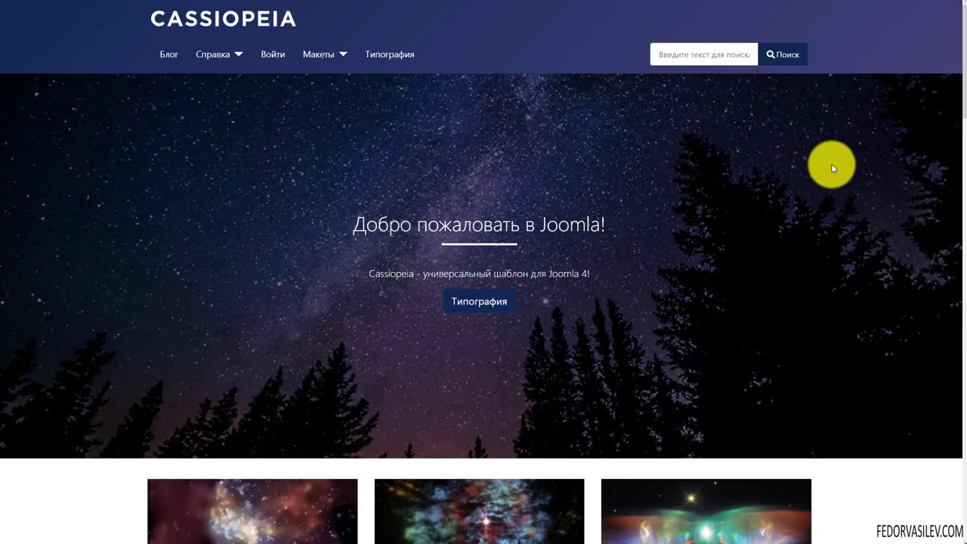
scroll(464, 235, down, 1)
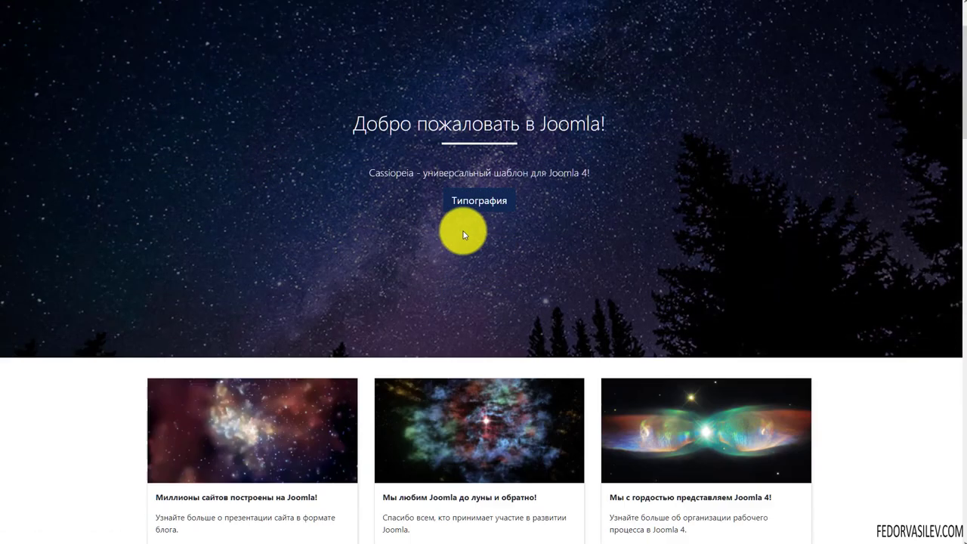
scroll(464, 234, down, 5)
scroll(468, 233, up, 7)
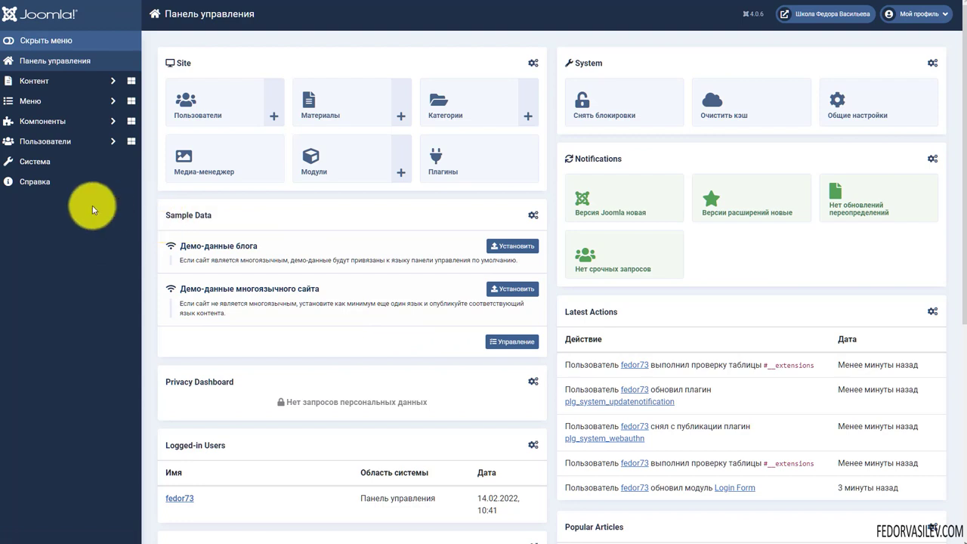
In the Joomla administrator, open the extension installer and install the Purity III template package from the JA Purity III v2.0.1 folder
click(39, 162)
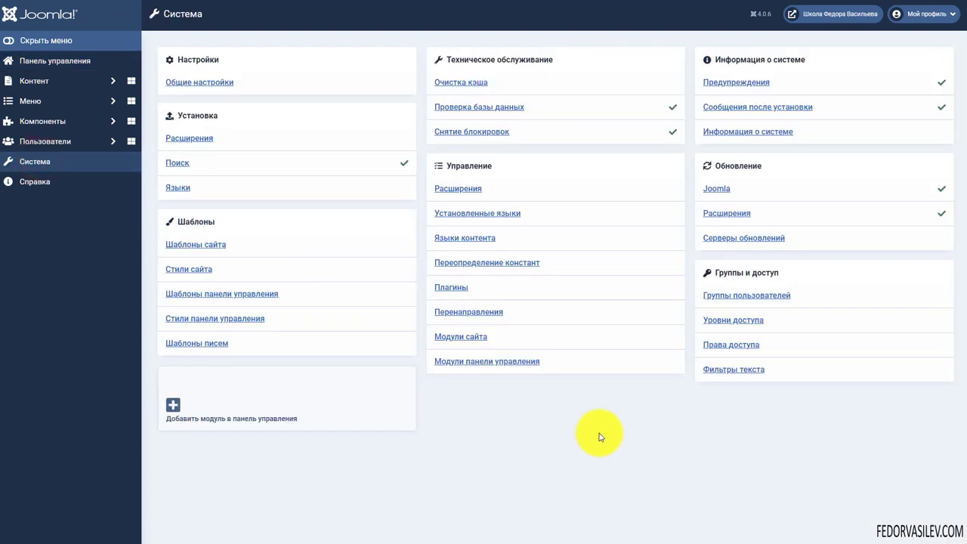
click(205, 139)
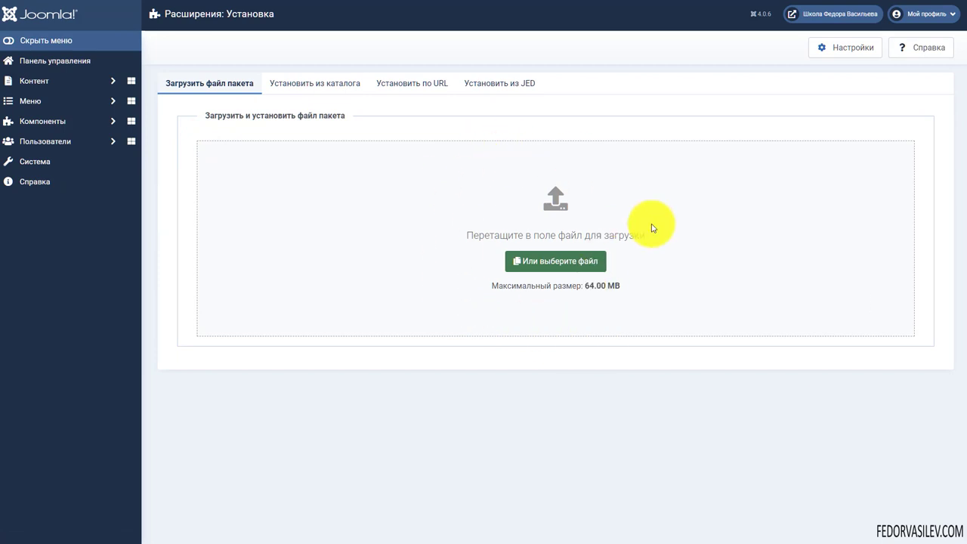
key(alt+Tab)
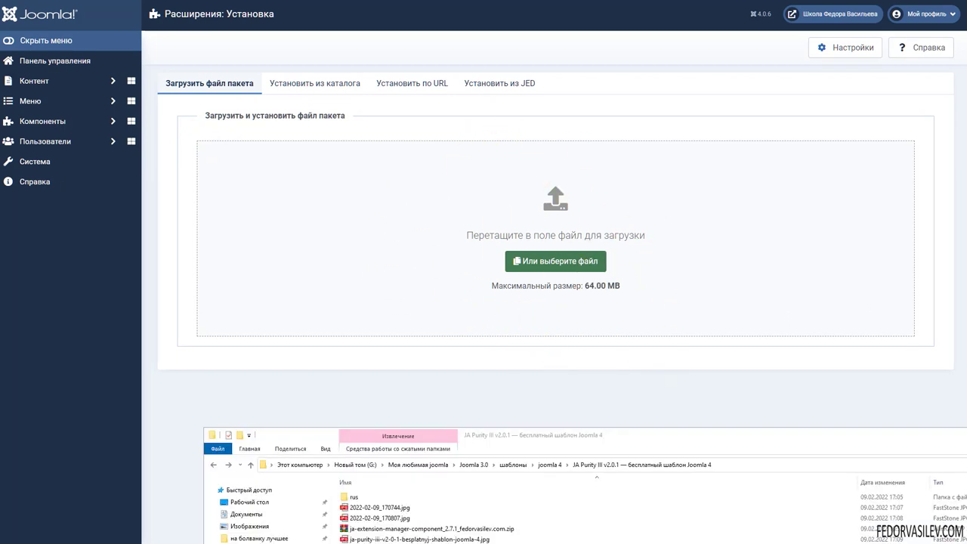
drag(408, 528, 378, 227)
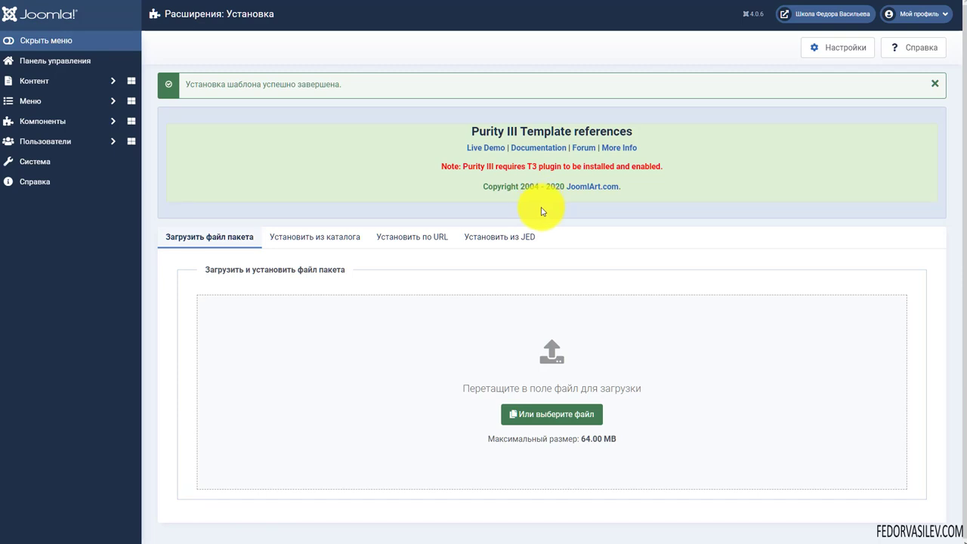
Highlight the note about the required T3 plugin and install the T3 Framework plugin package from the template folder
drag(496, 176, 450, 169)
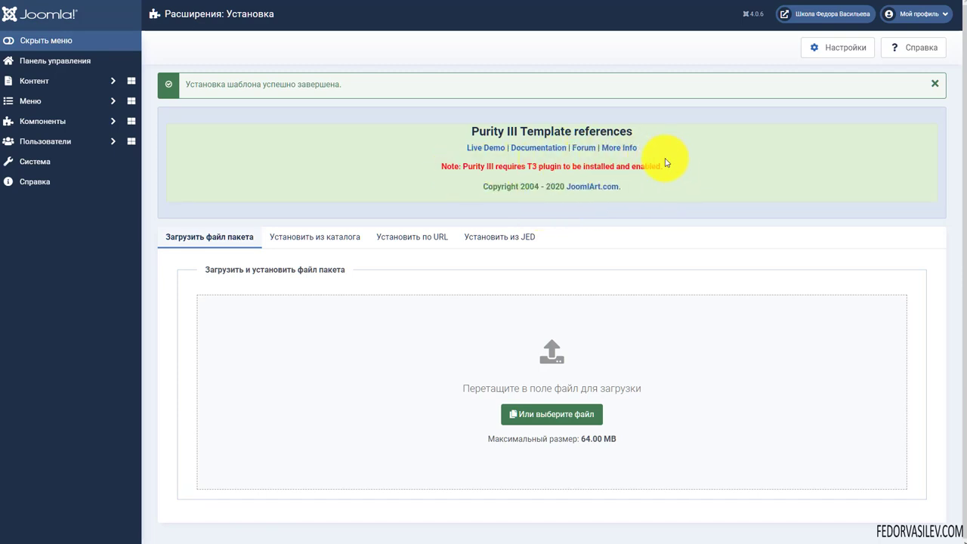
drag(536, 165, 537, 165)
key(alt+Tab)
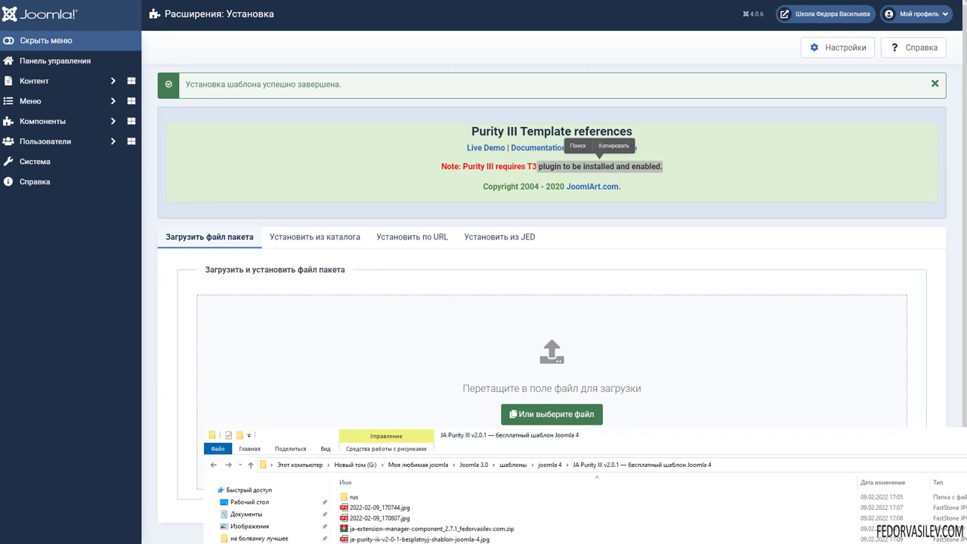
drag(393, 539, 389, 363)
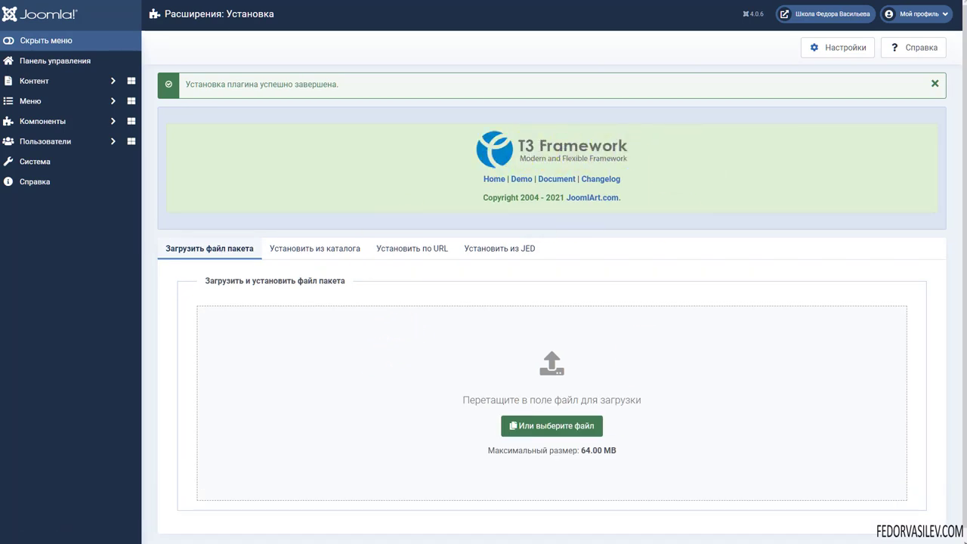
Install the Russian translation package for T3 Framework from the template's rus folder
drag(349, 496, 351, 517)
click(361, 501)
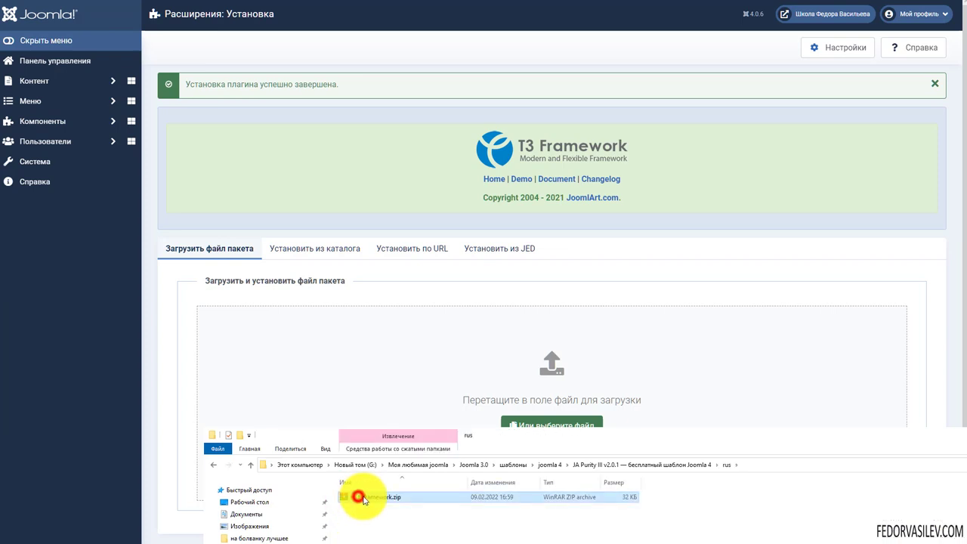
drag(363, 500, 335, 388)
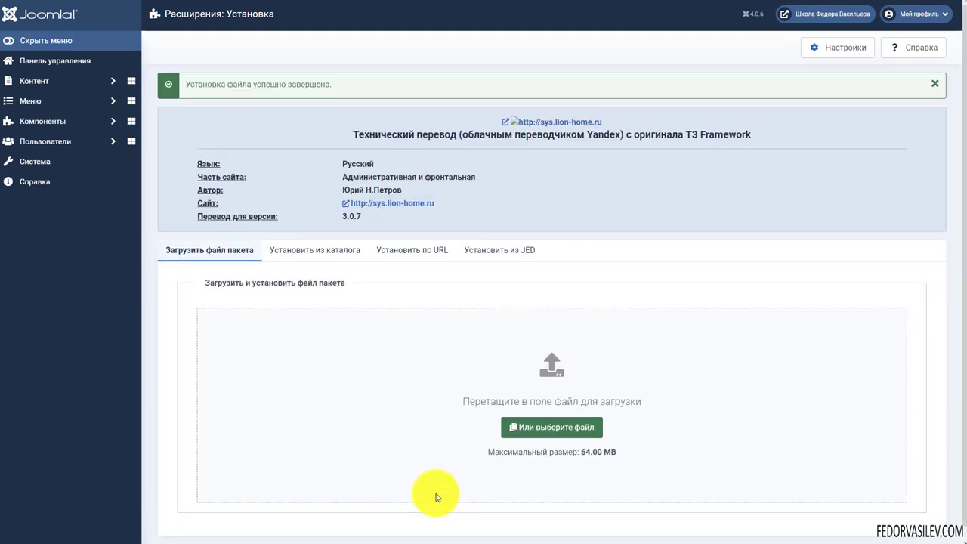
Set purity_III as the default site template style
click(36, 167)
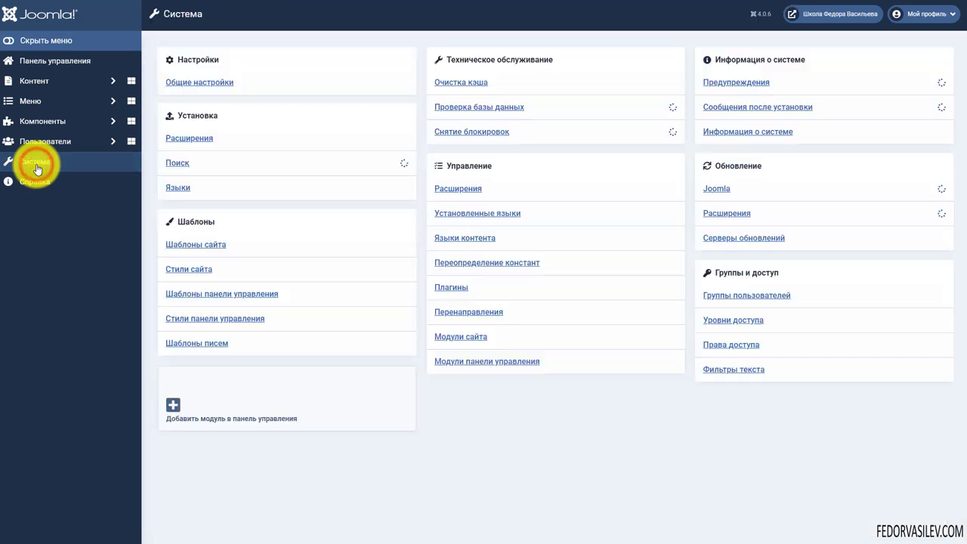
click(173, 269)
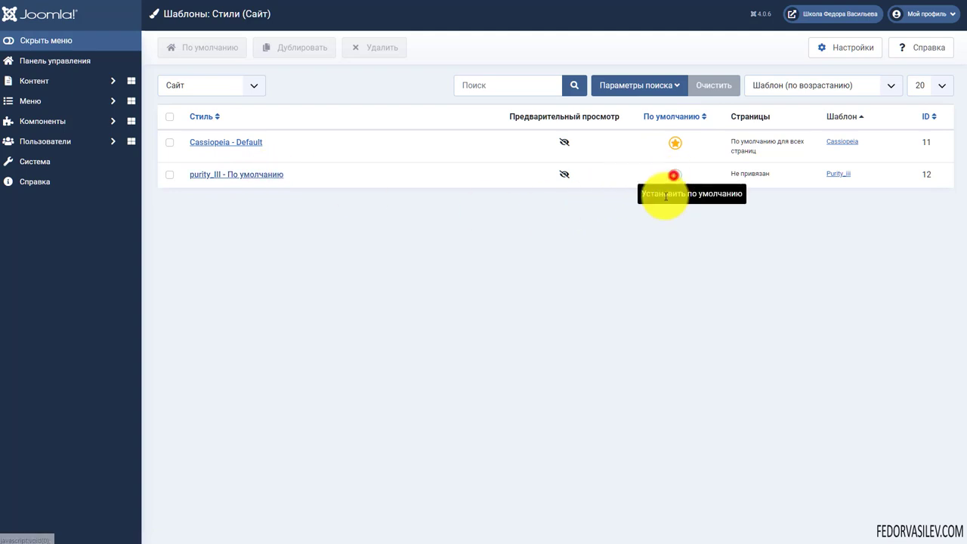
click(674, 175)
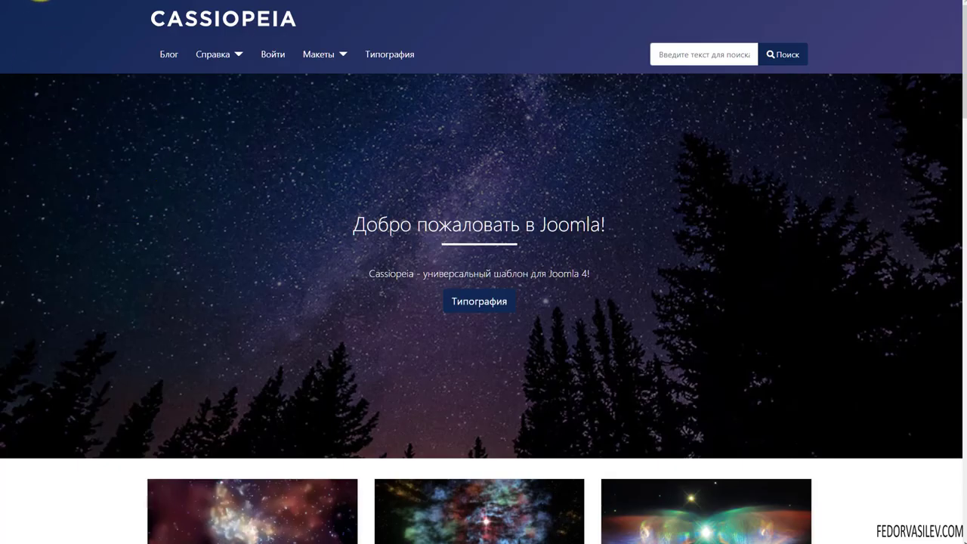
Reload the site's front end and review the home page and the Шаблон сайта article in the new template
key(F5)
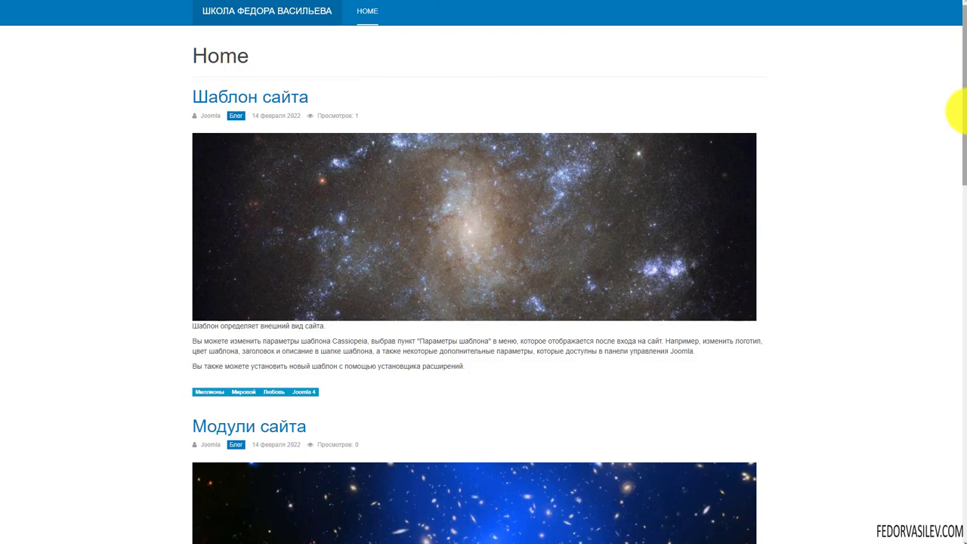
drag(962, 110, 950, 515)
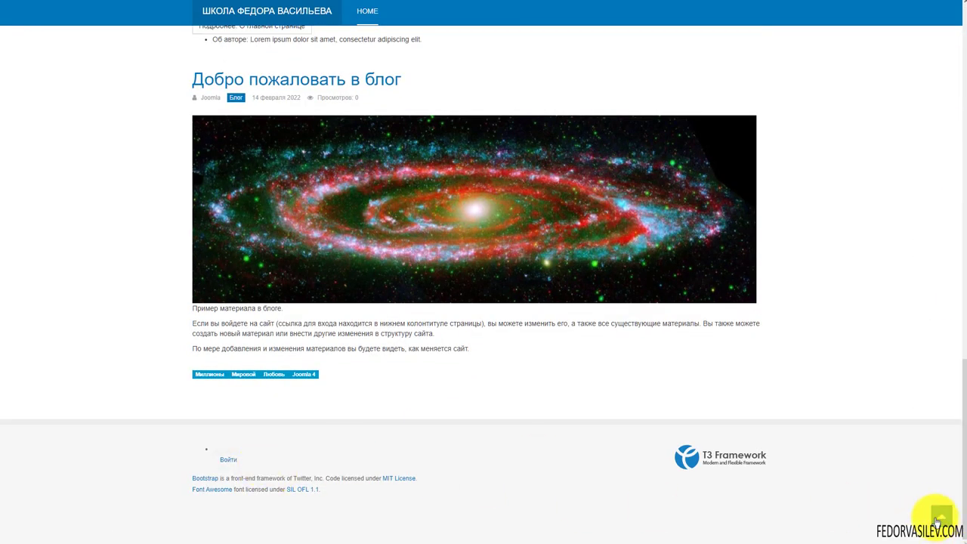
click(939, 518)
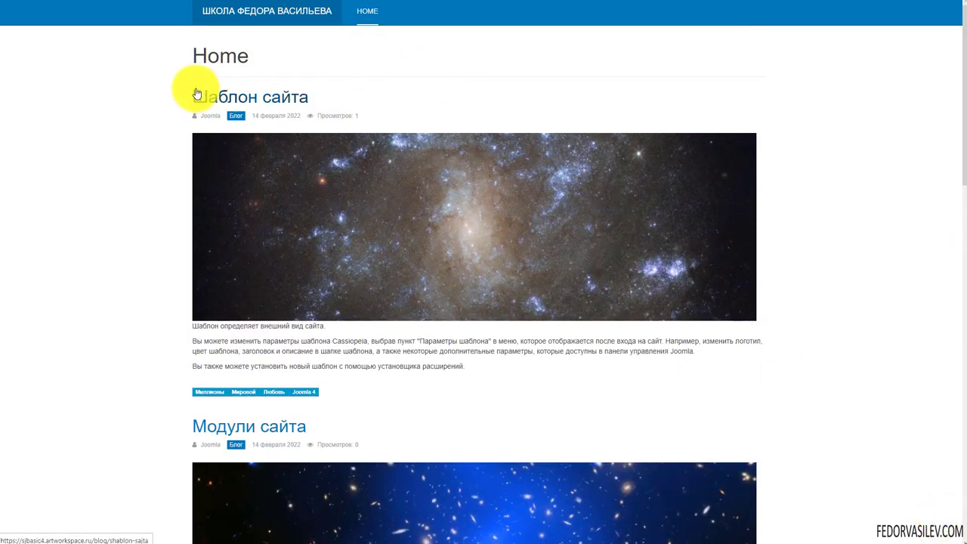
click(259, 198)
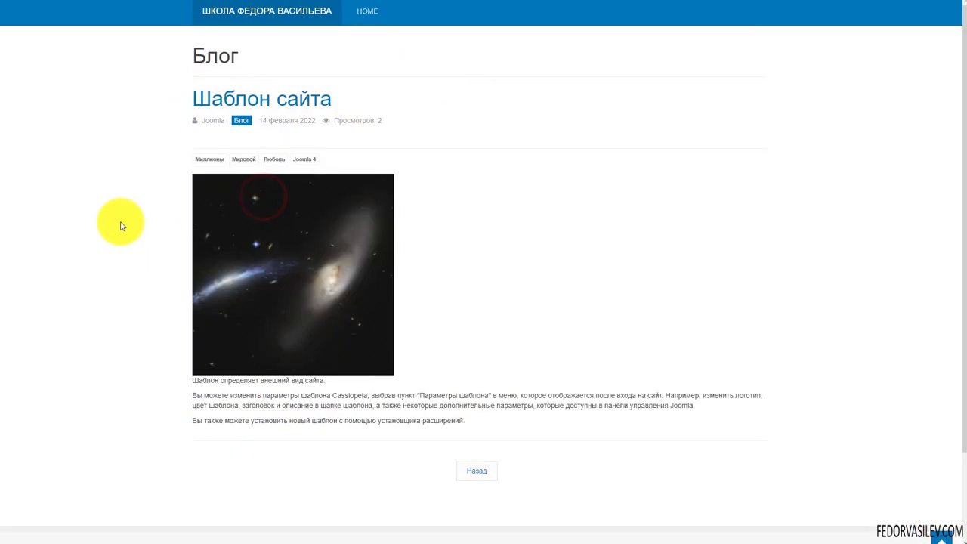
scroll(570, 205, down, 2)
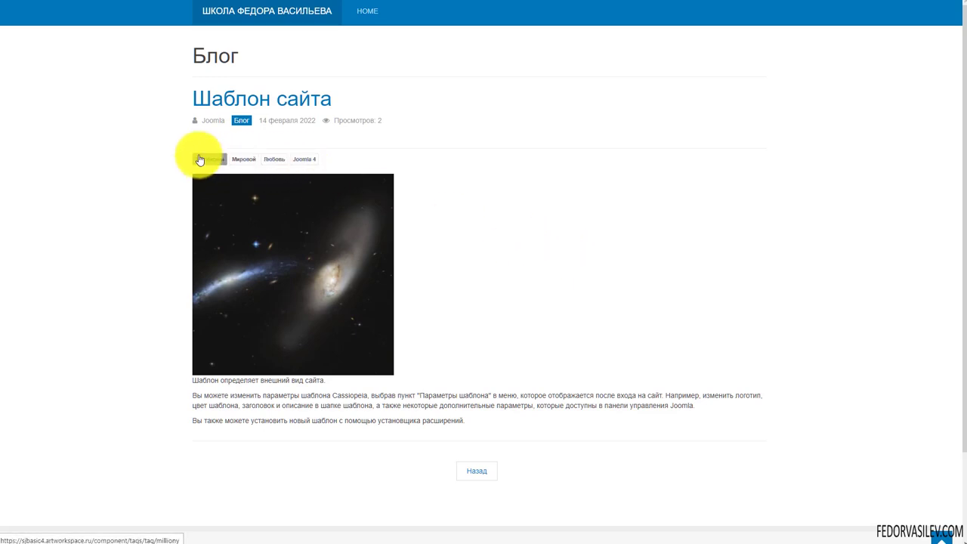
click(478, 472)
click(279, 14)
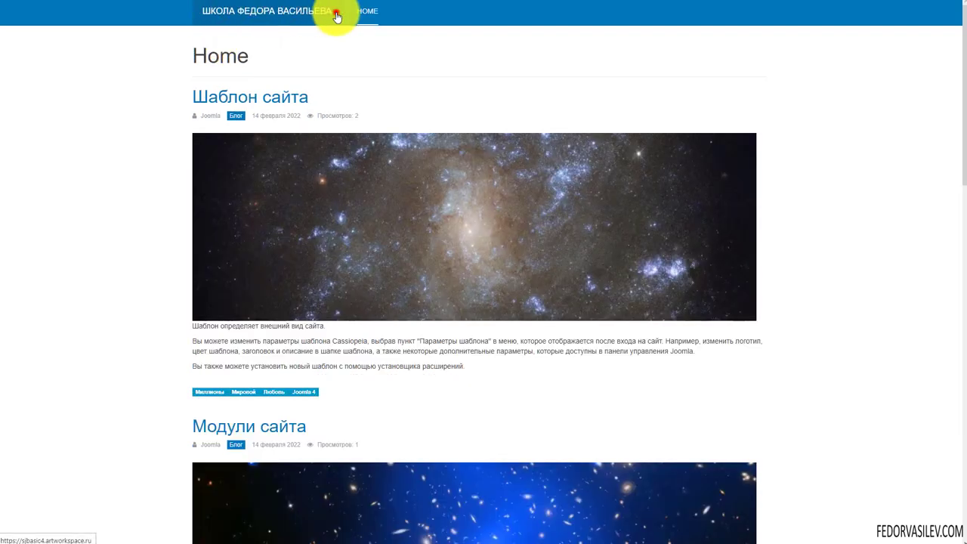
Return to the administrator dashboard, open the plugins list and sort it by ID in descending order
click(167, 17)
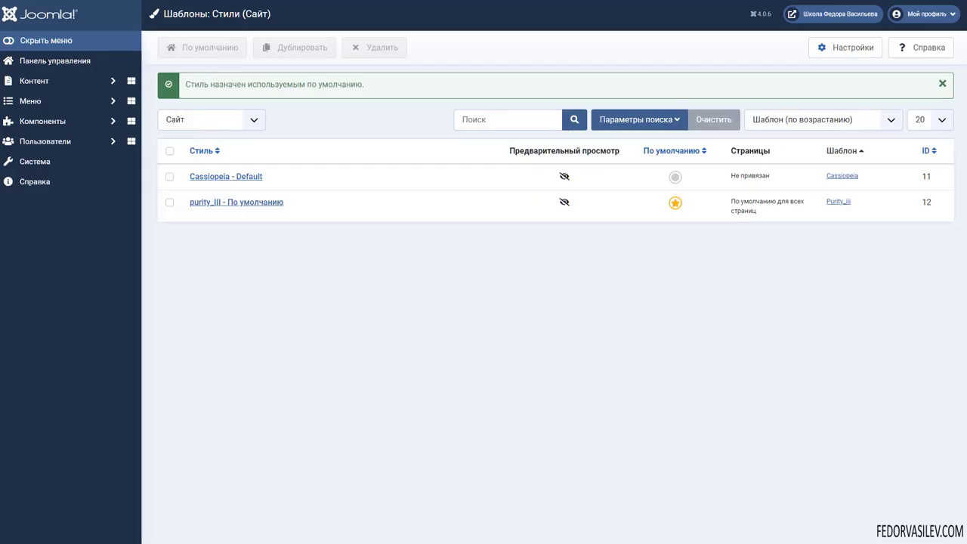
click(166, 1)
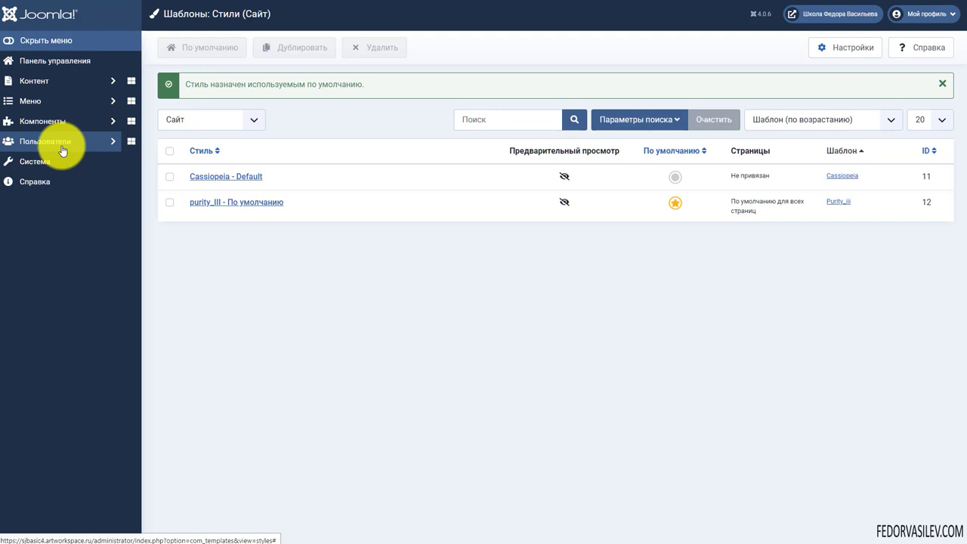
click(50, 82)
click(50, 61)
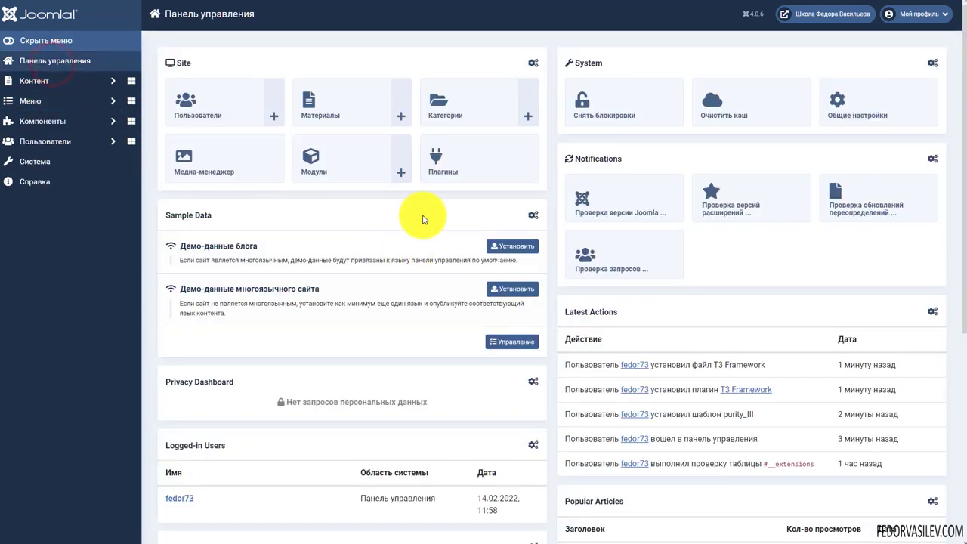
click(460, 162)
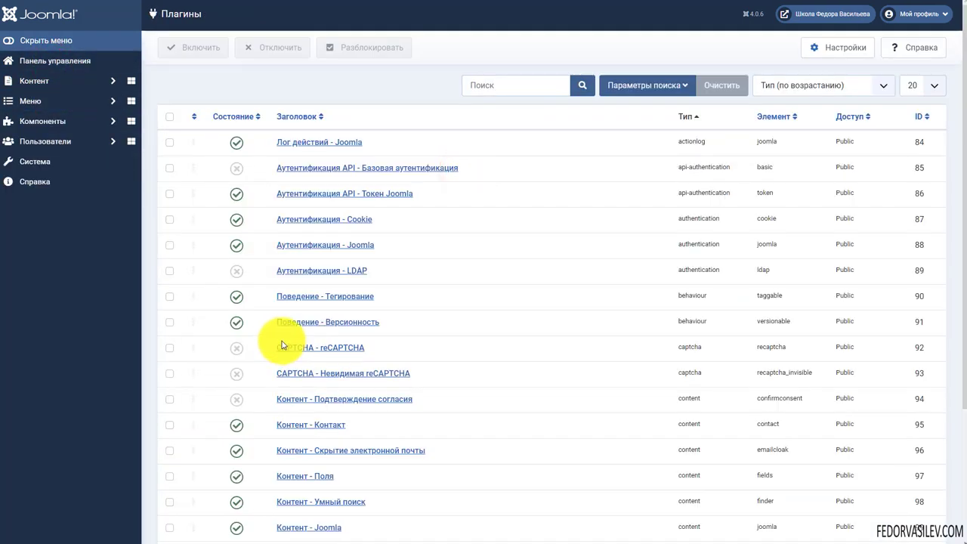
click(917, 117)
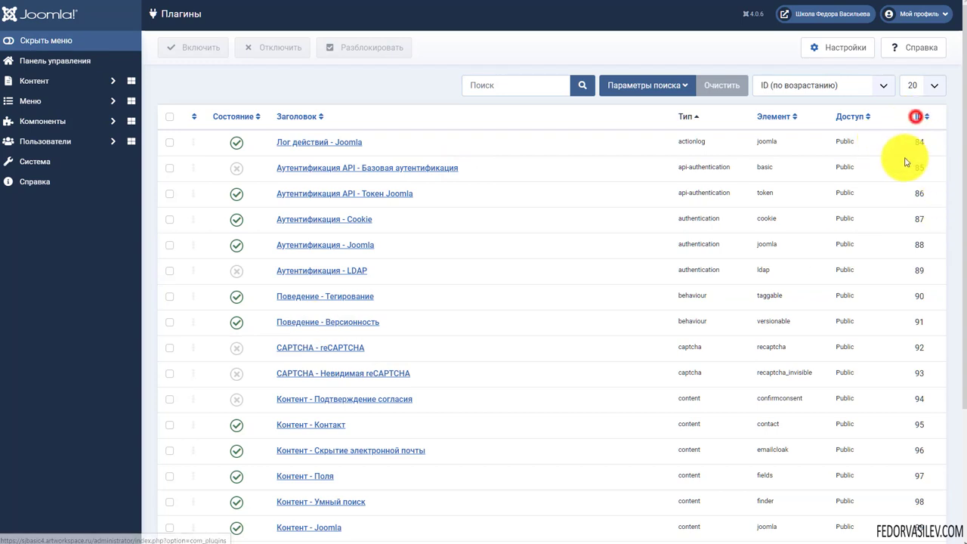
click(916, 121)
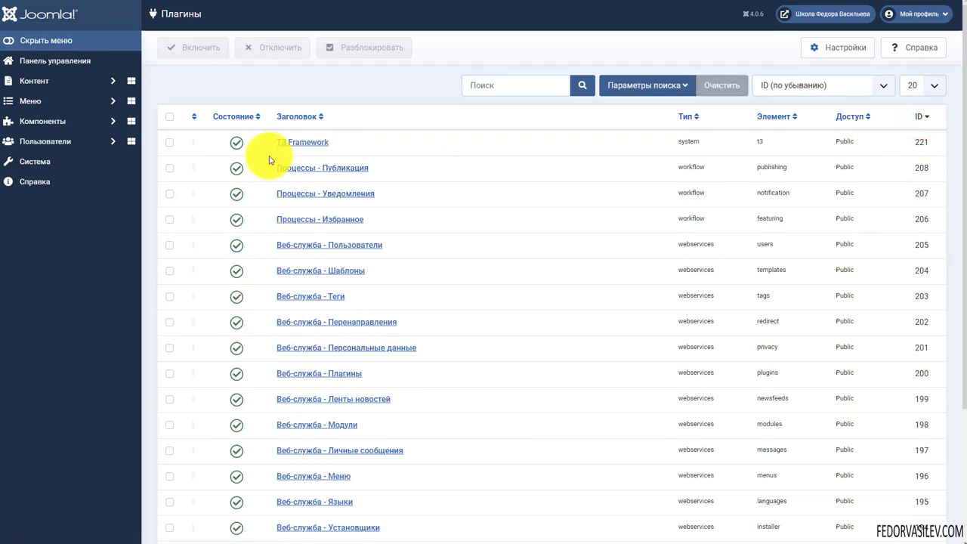
Check the status of the T3 Framework plugin in its settings and close them without changes
drag(300, 142, 346, 141)
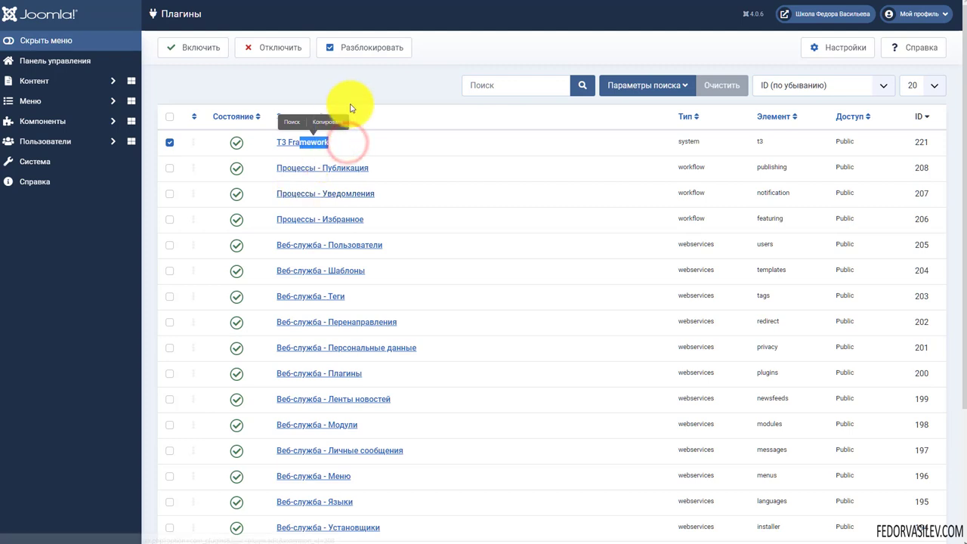
click(371, 87)
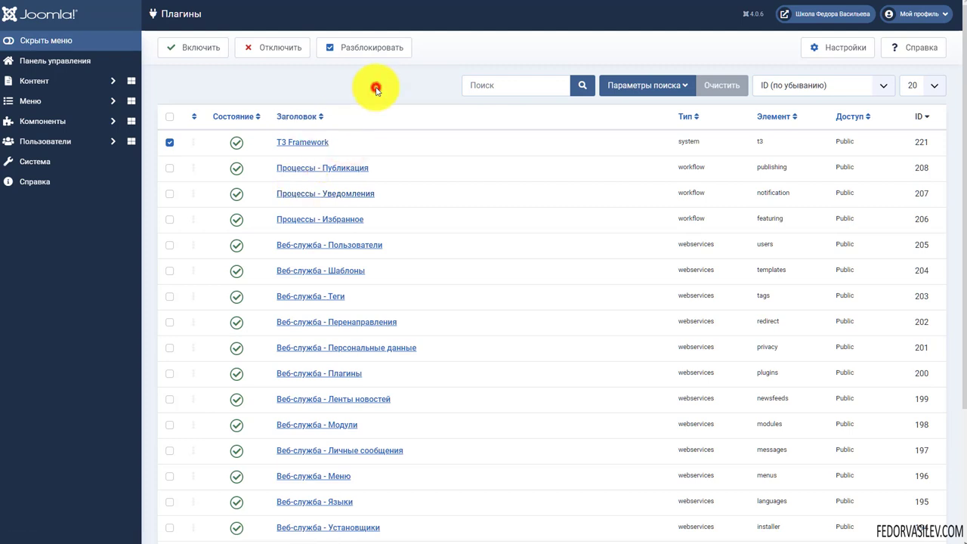
click(314, 143)
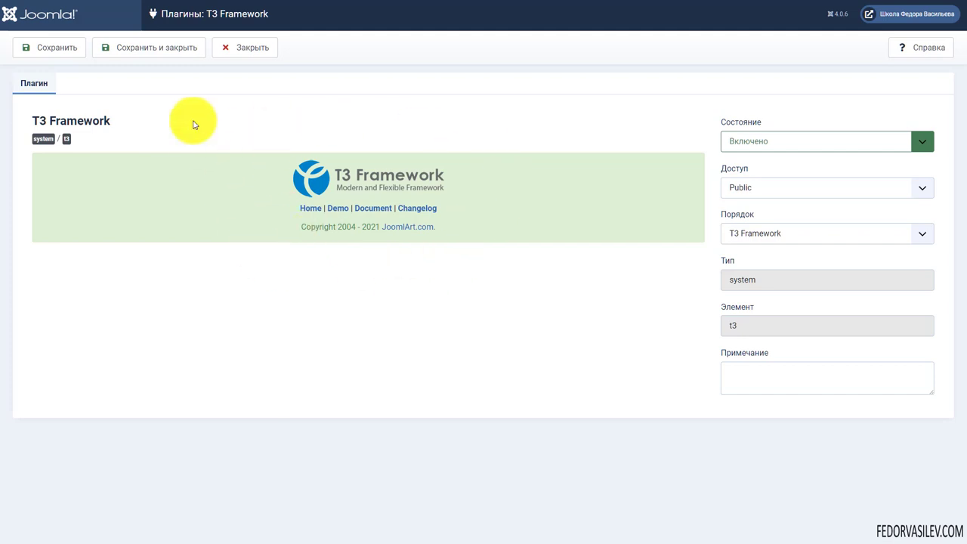
click(227, 48)
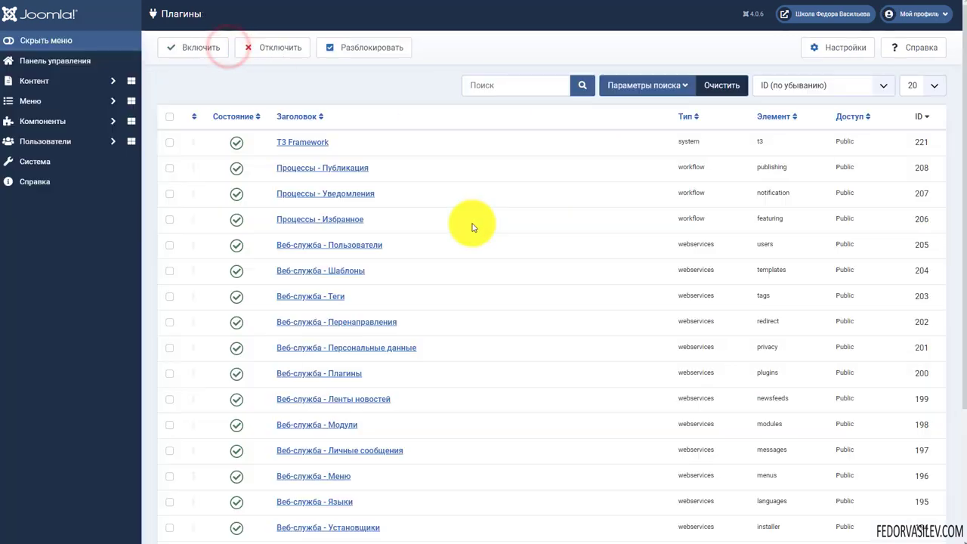
Open the purity_III - По умолчанию site style for editing
click(58, 171)
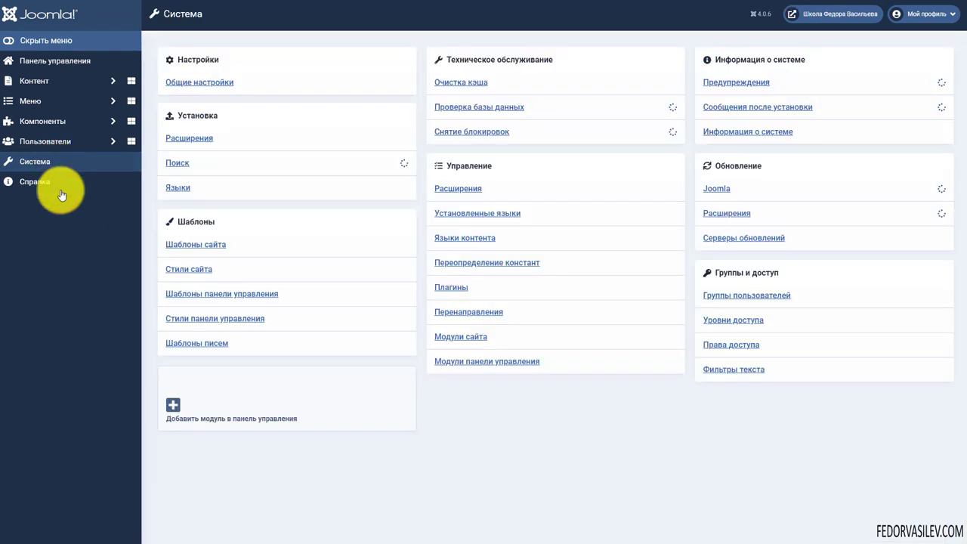
click(187, 269)
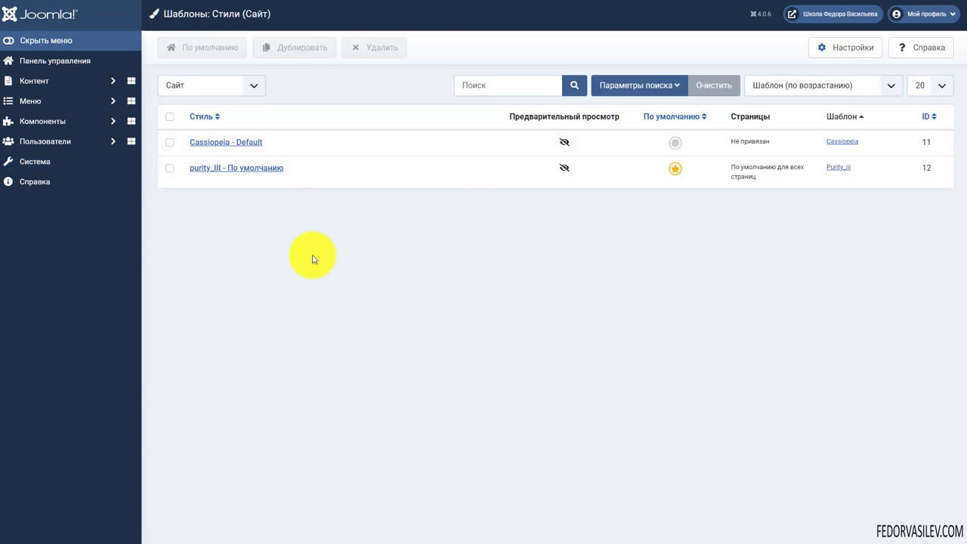
click(207, 173)
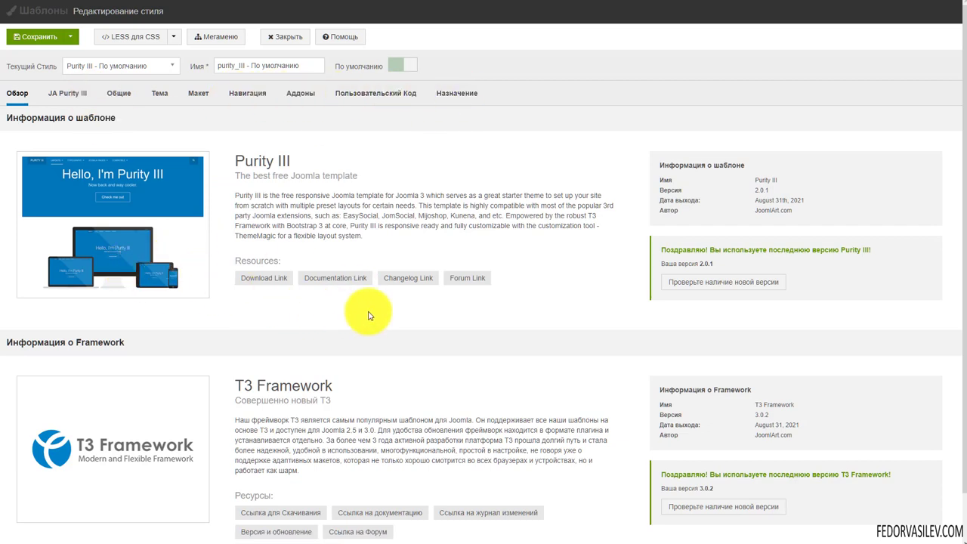
Review the Purity III template and T3 Framework information and version blocks in the style's overview
scroll(401, 305, down, 1)
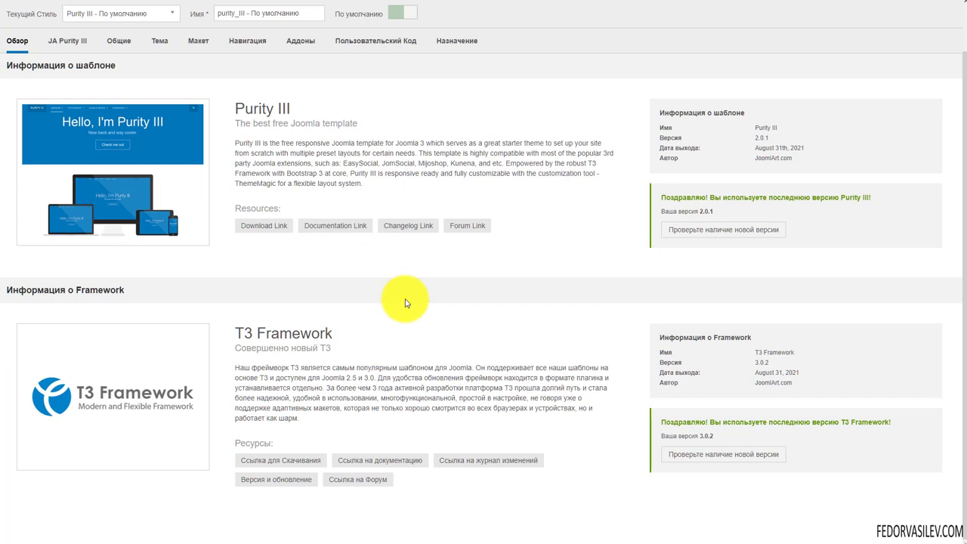
scroll(396, 271, up, 1)
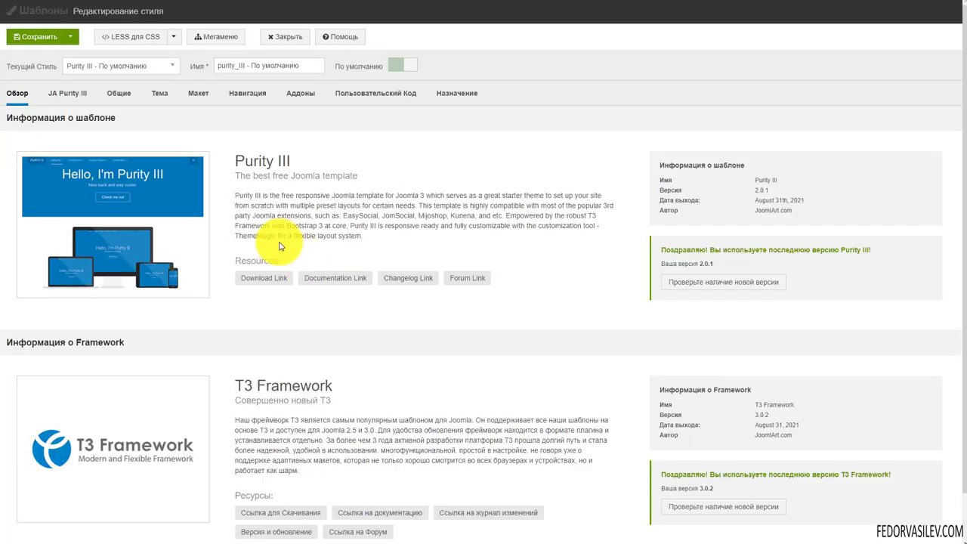
scroll(252, 198, down, 1)
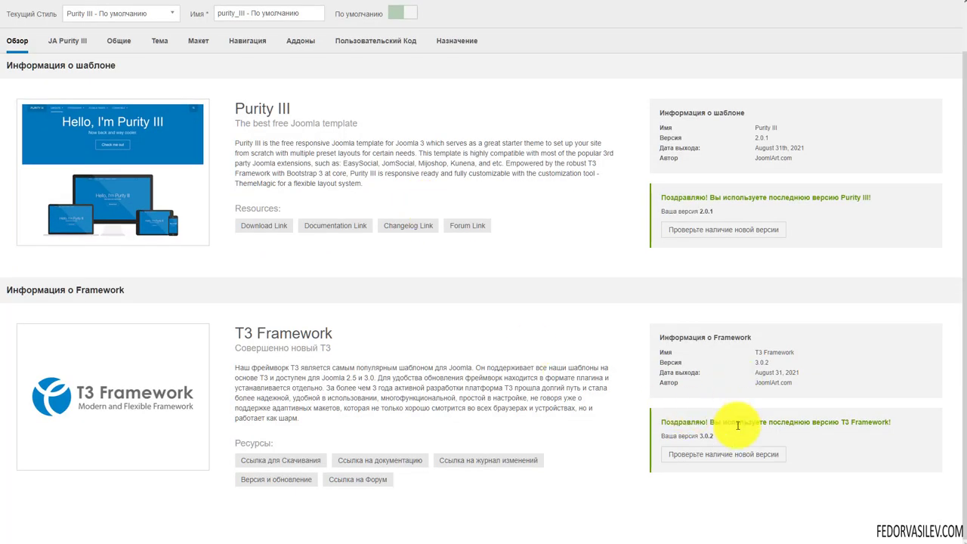
scroll(640, 361, up, 1)
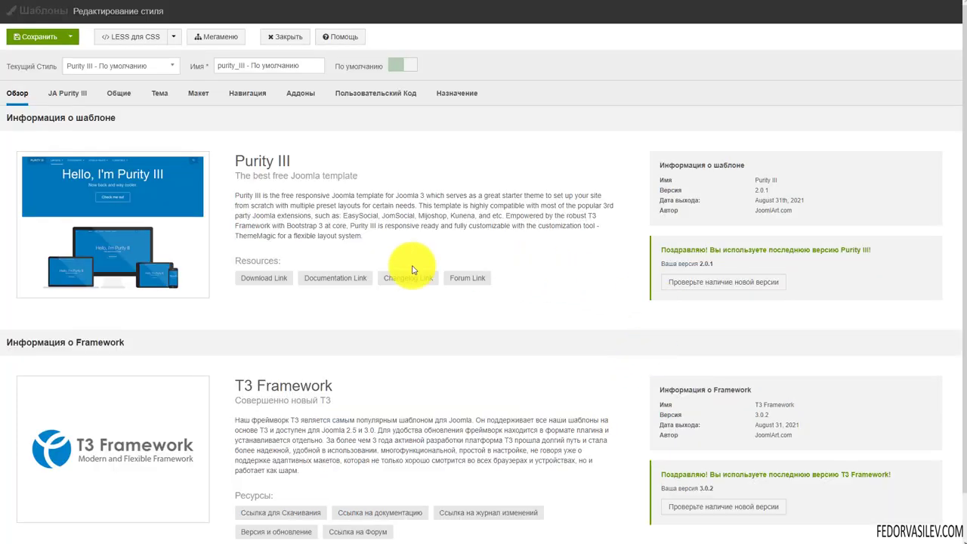
scroll(101, 133, down, 1)
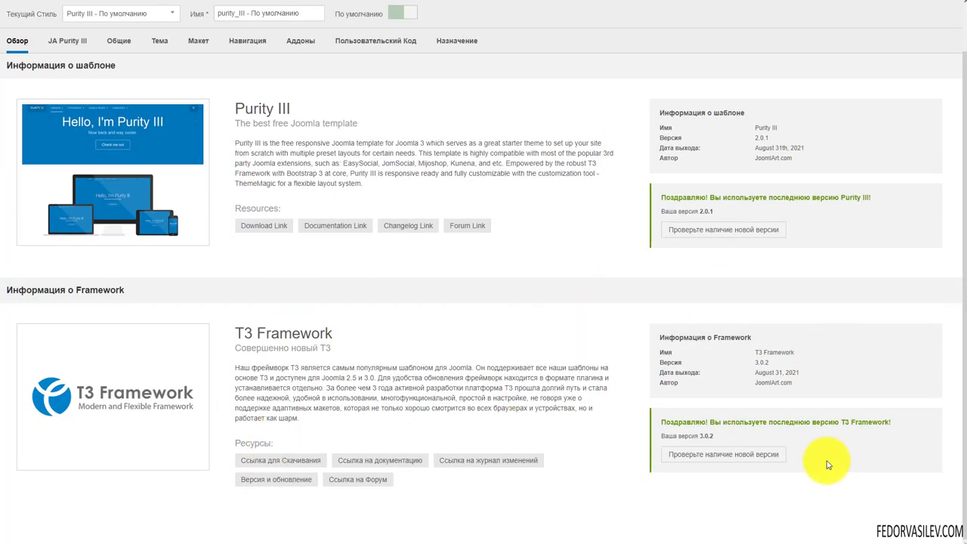
scroll(27, 109, up, 1)
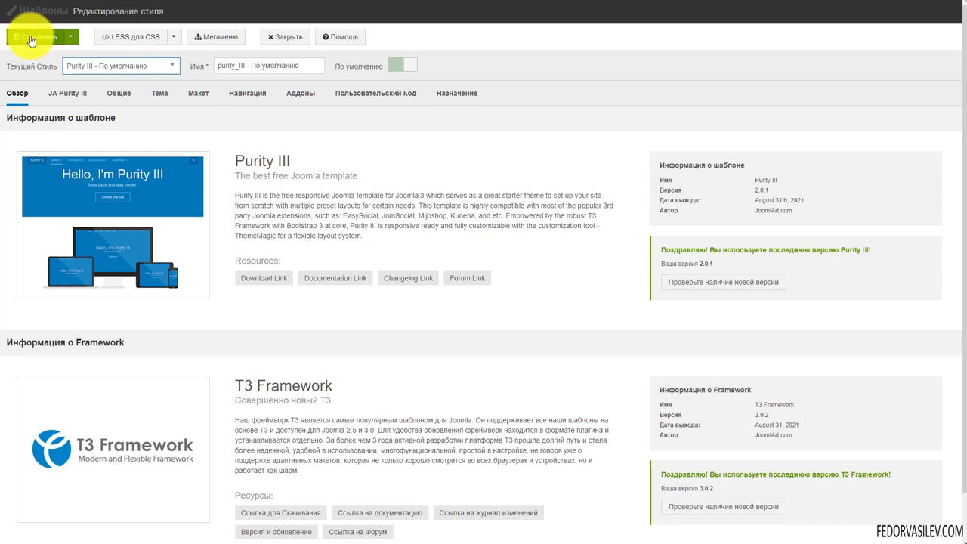
Look through the save options and the LESS-to-CSS compilation options available for the style
click(69, 37)
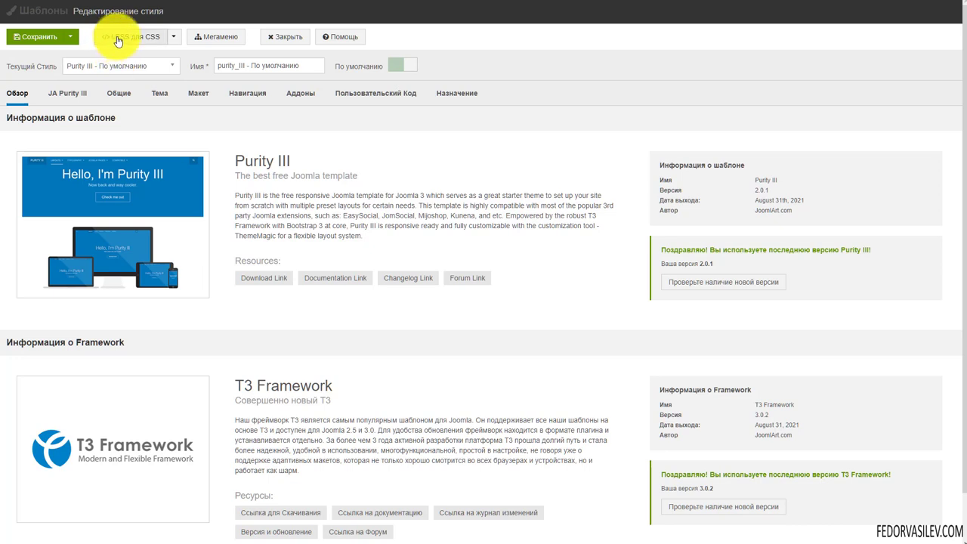
click(173, 36)
click(398, 41)
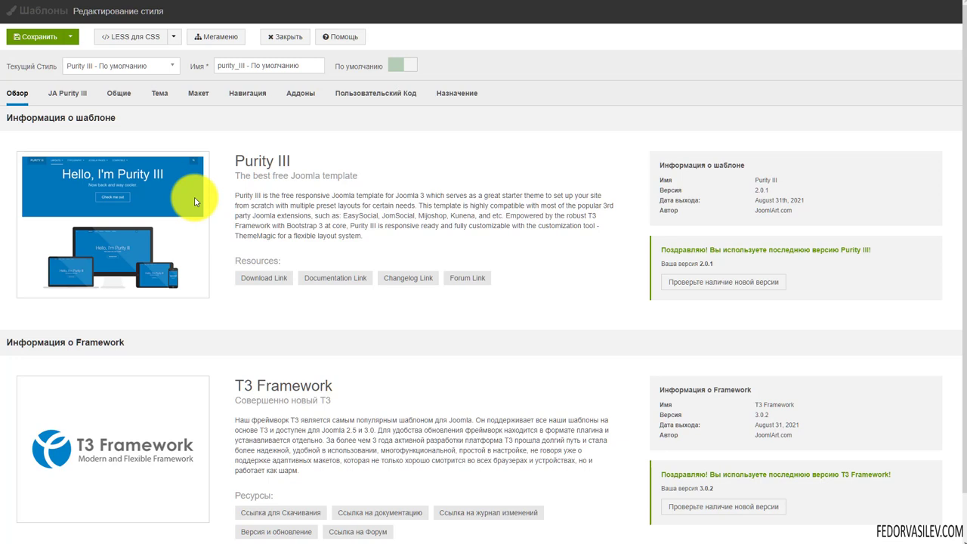
click(119, 37)
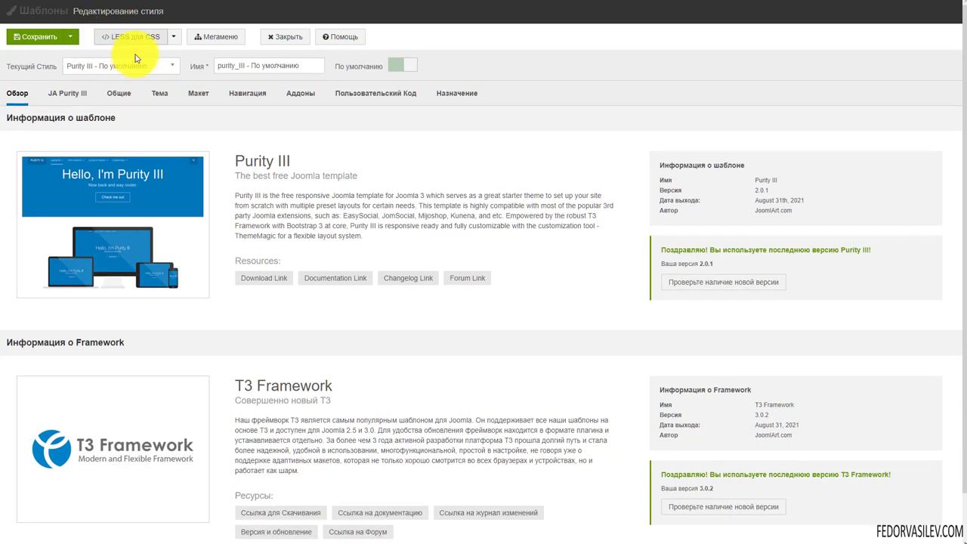
click(173, 37)
click(423, 41)
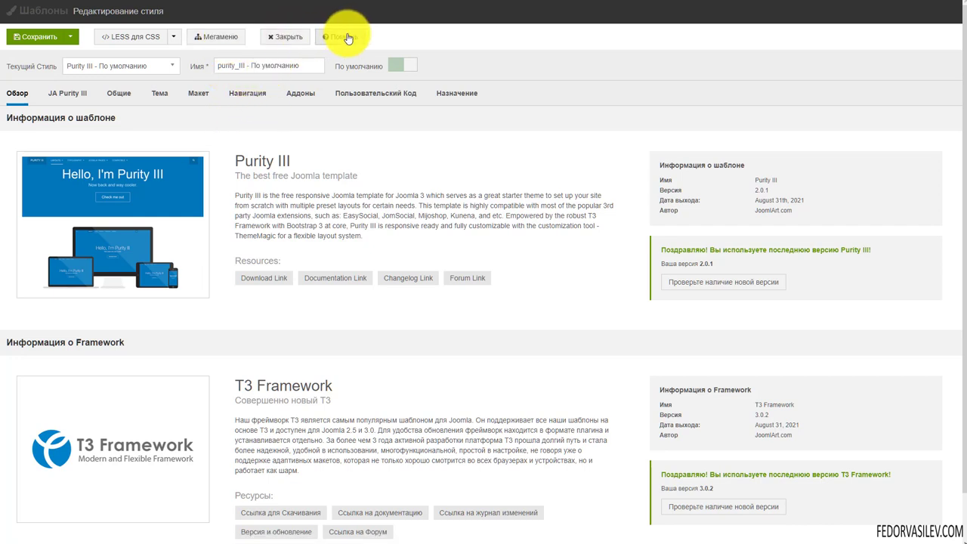
Close and reopen the purity_III - По умолчанию style, and check its current-style choices and save options
click(294, 36)
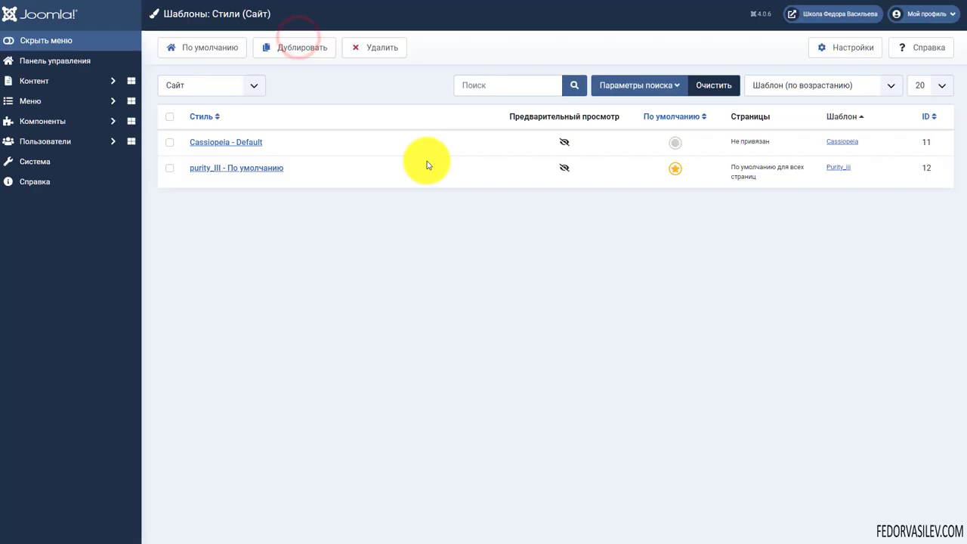
click(204, 168)
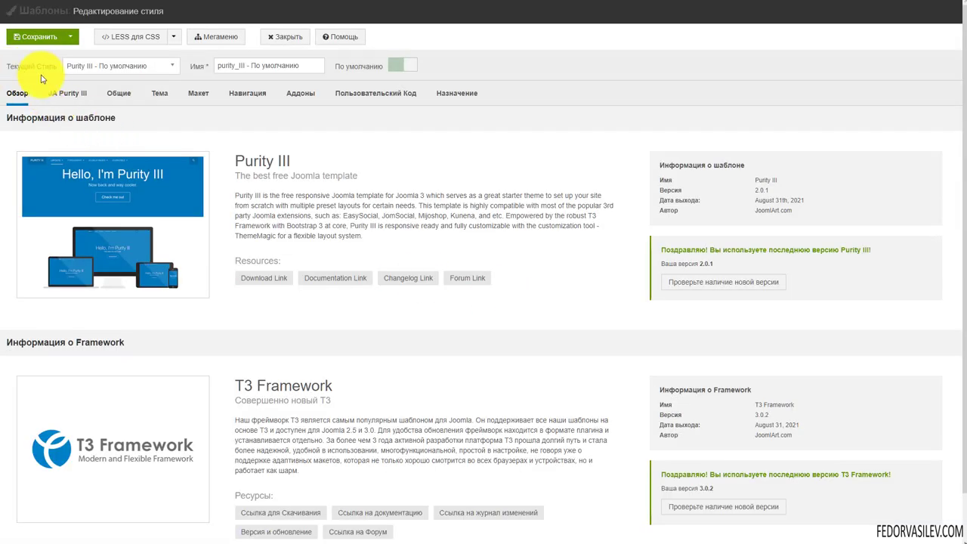
click(94, 66)
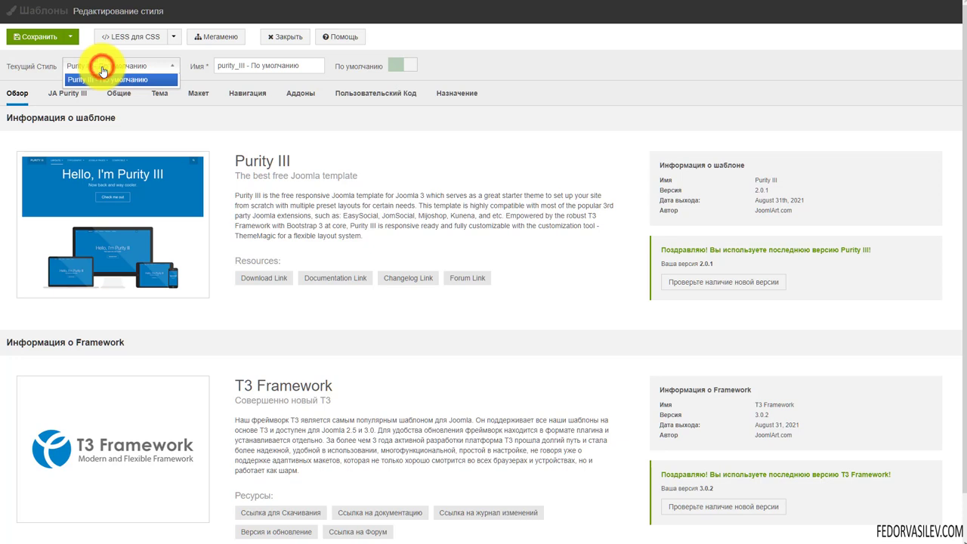
click(69, 37)
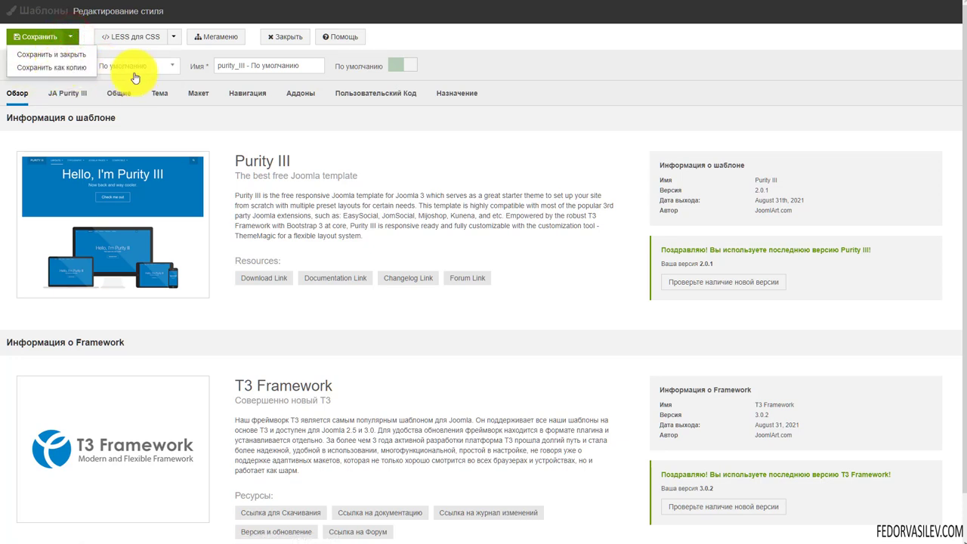
click(169, 67)
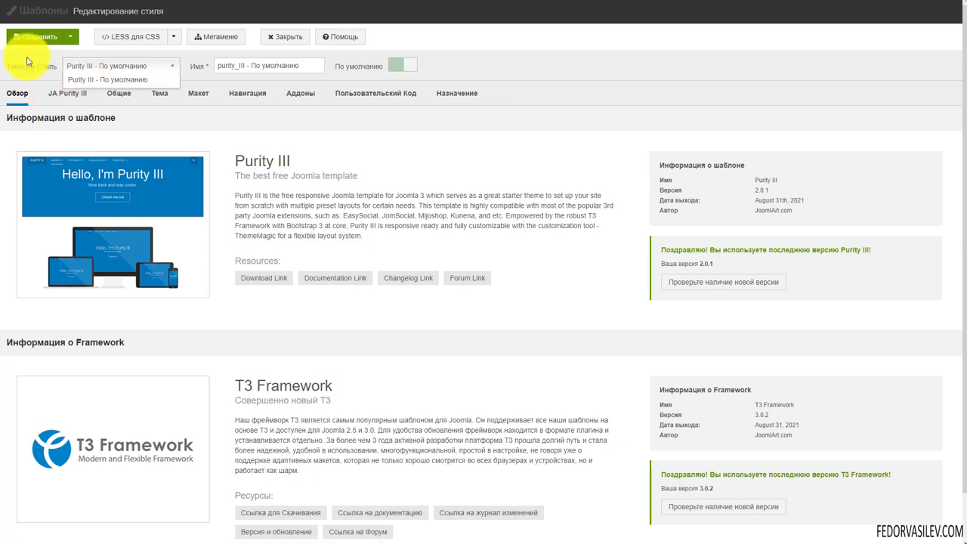
click(175, 64)
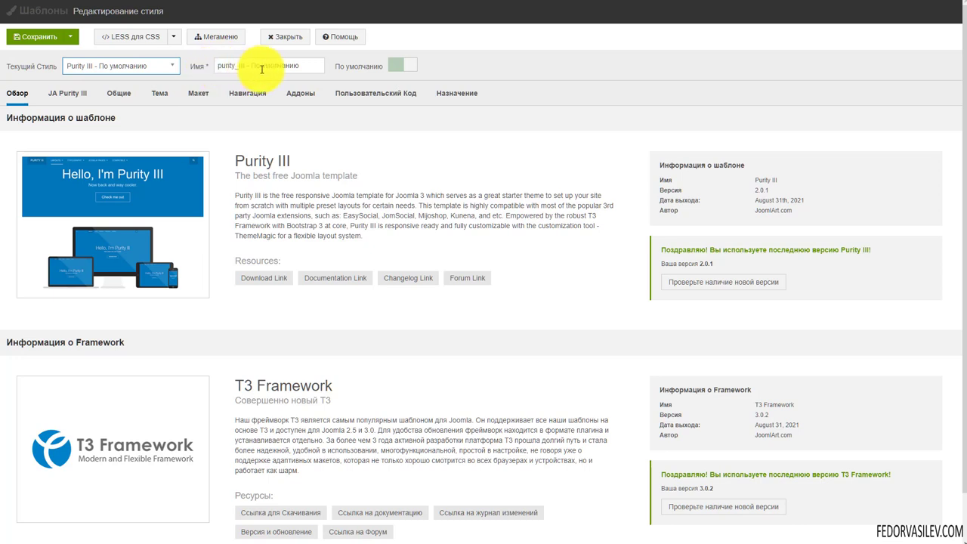
Compare the style's name field with its entry in the site styles list, reopening and closing the style without changes
drag(312, 65, 184, 83)
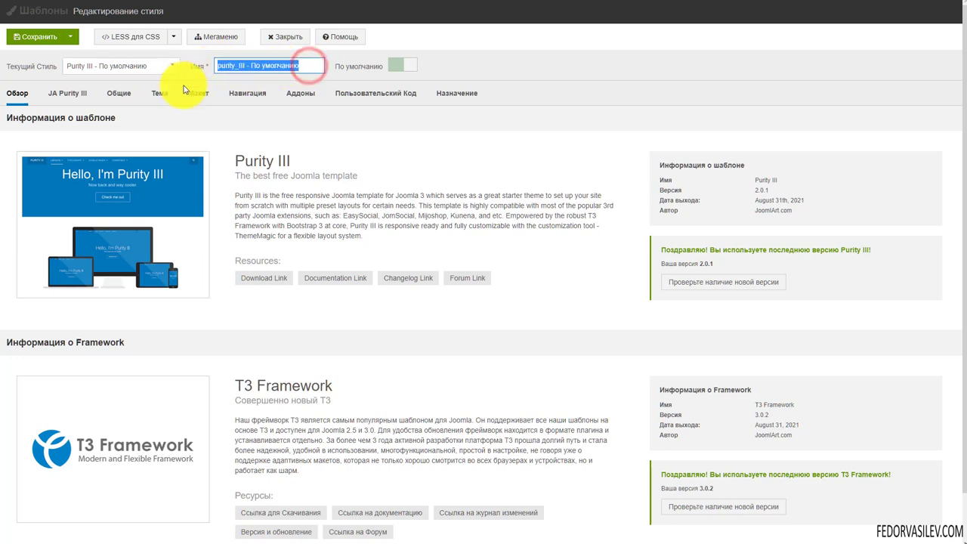
click(299, 44)
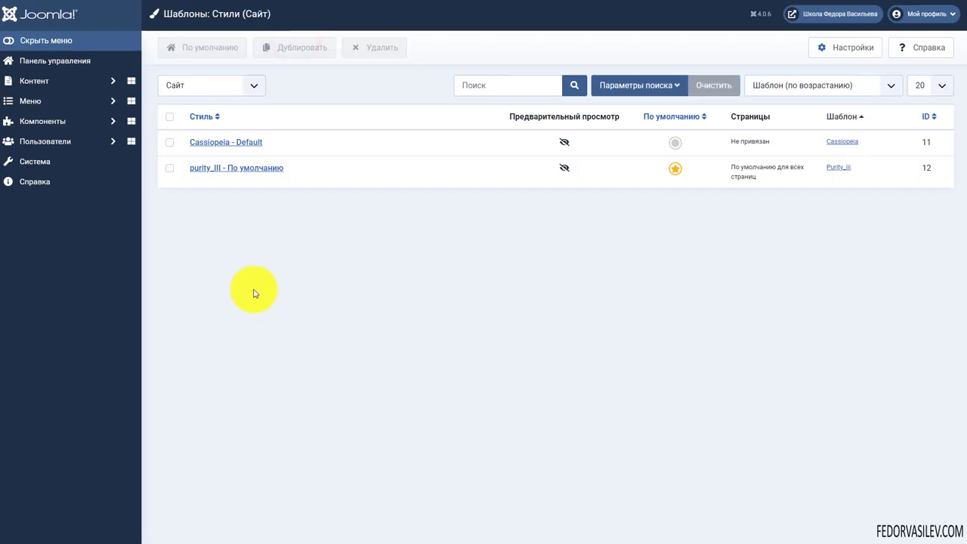
drag(294, 169, 240, 244)
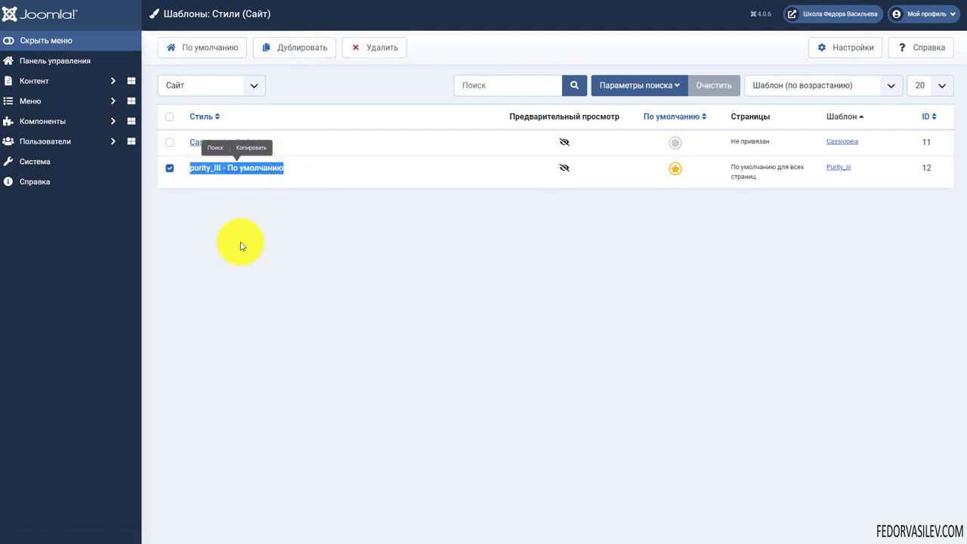
click(240, 242)
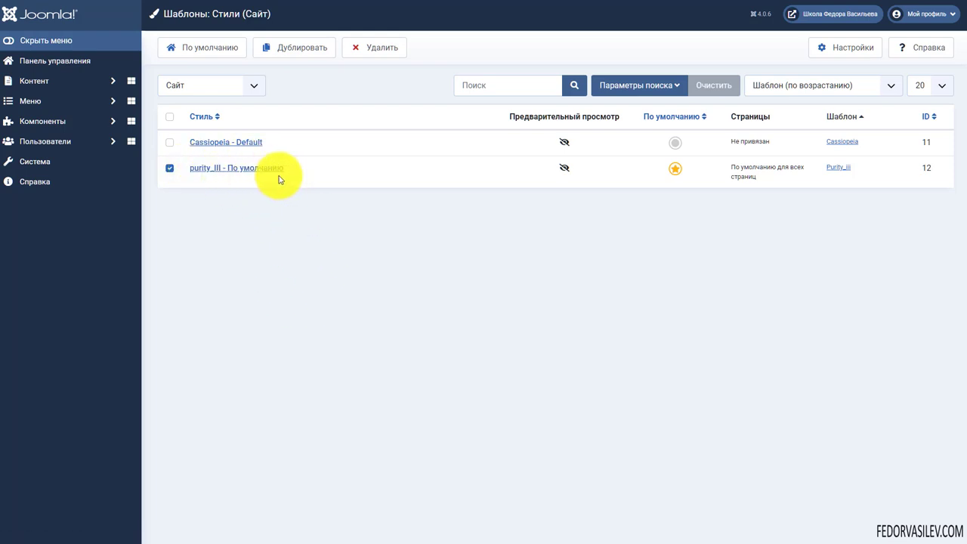
click(251, 168)
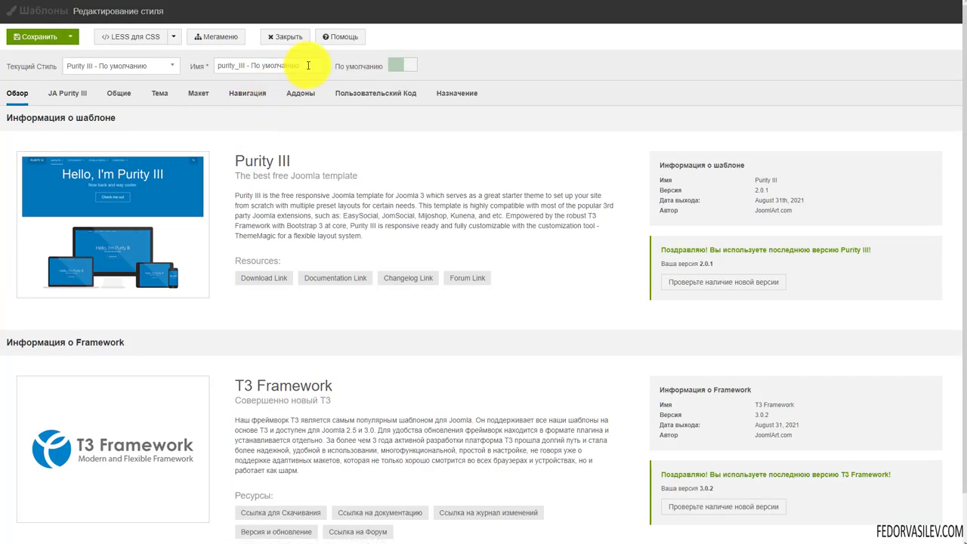
drag(308, 66, 205, 66)
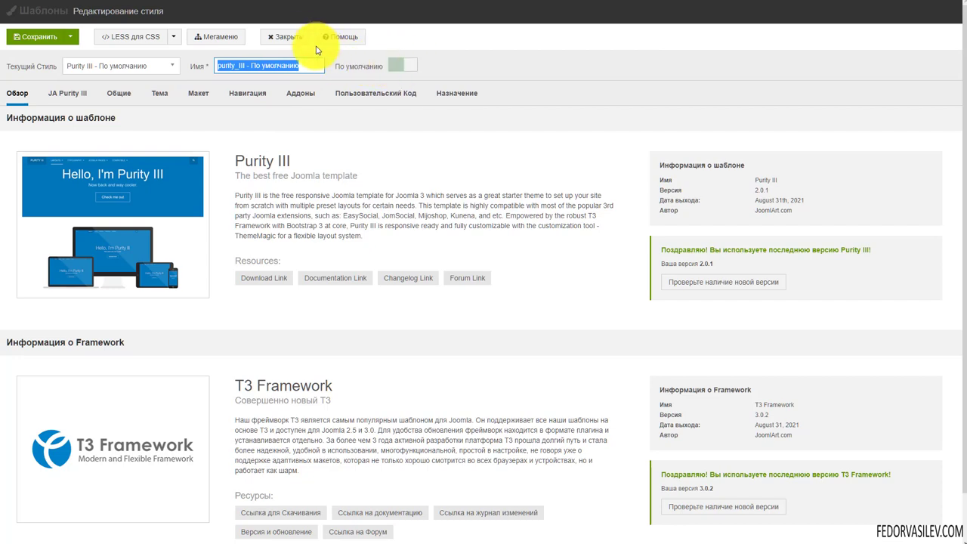
click(290, 36)
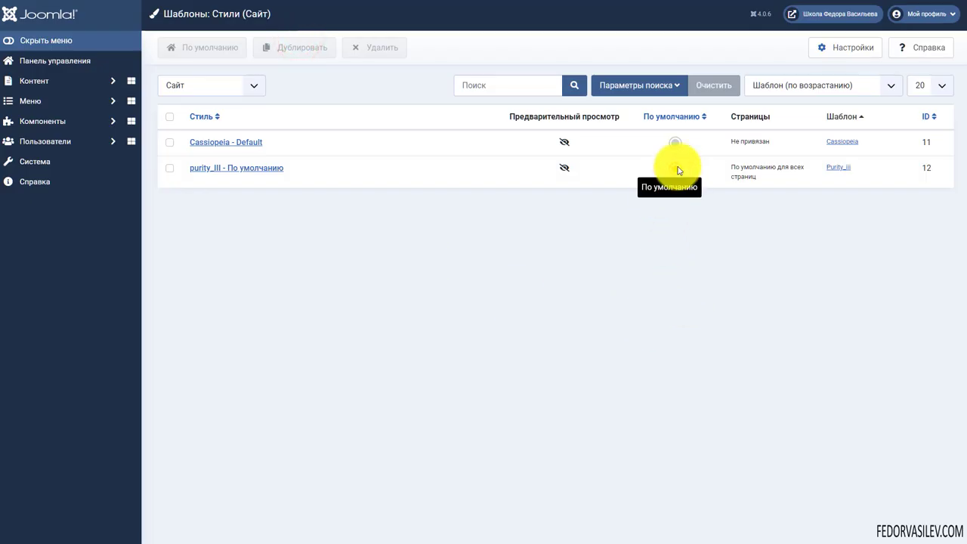
Reopen the purity_III - По умолчанию style and examine the Article Info Datetime Format choices in the JA Purity III settings
click(278, 169)
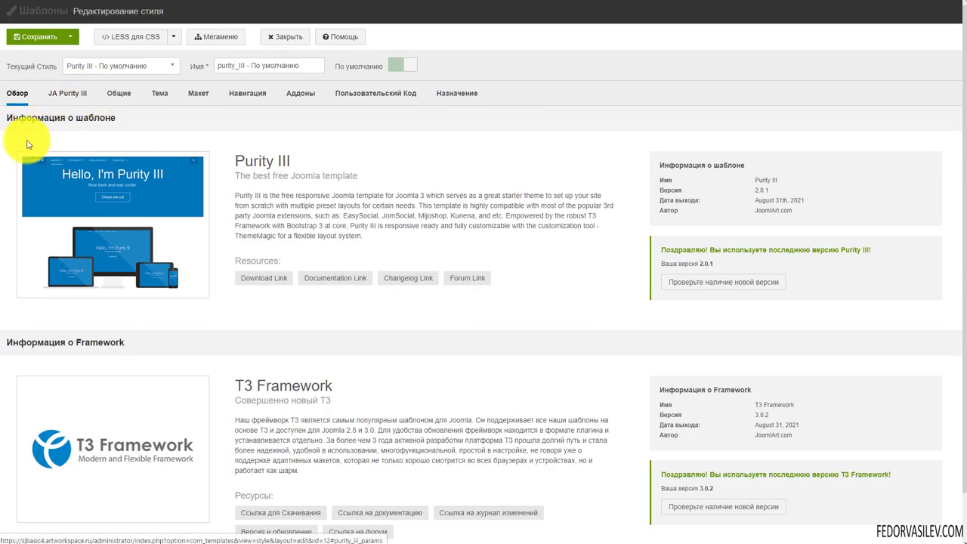
click(70, 99)
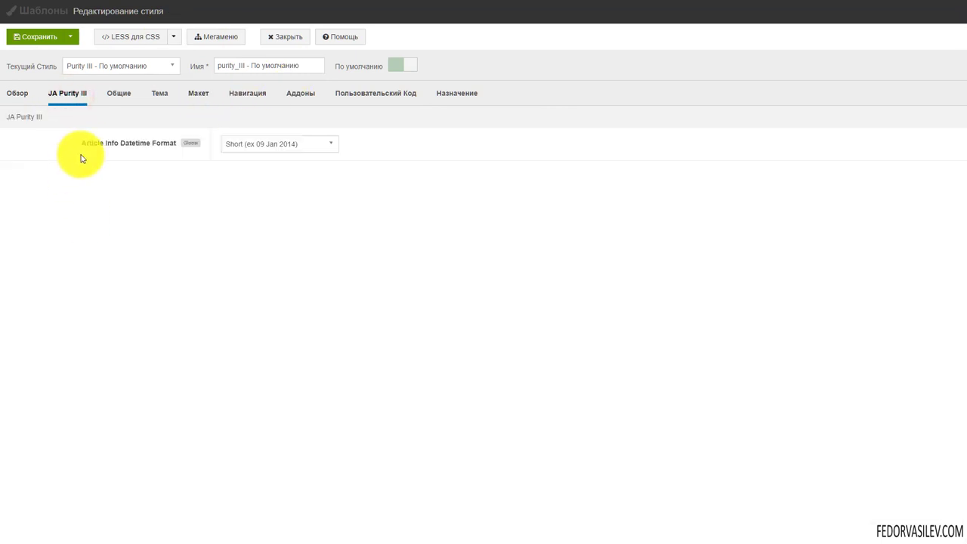
drag(91, 144, 173, 147)
click(148, 167)
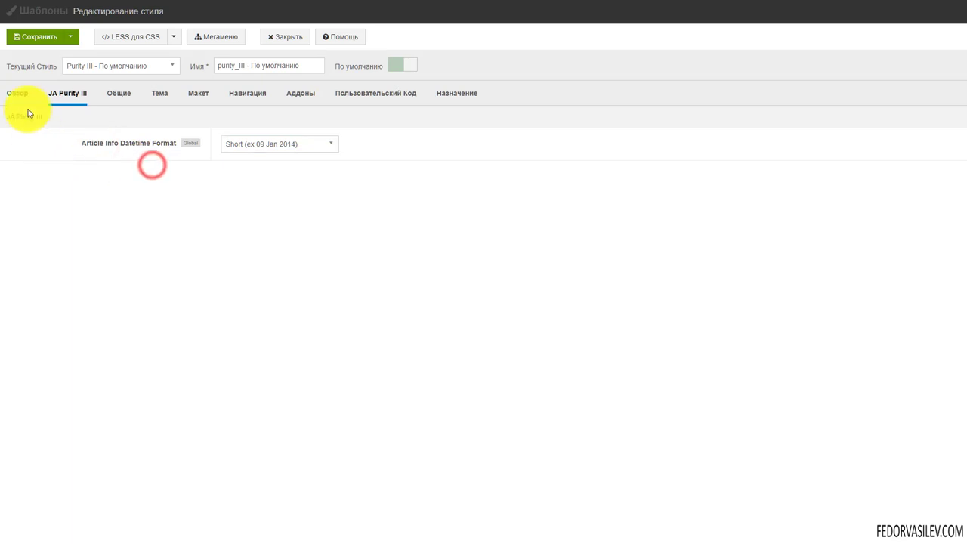
click(272, 144)
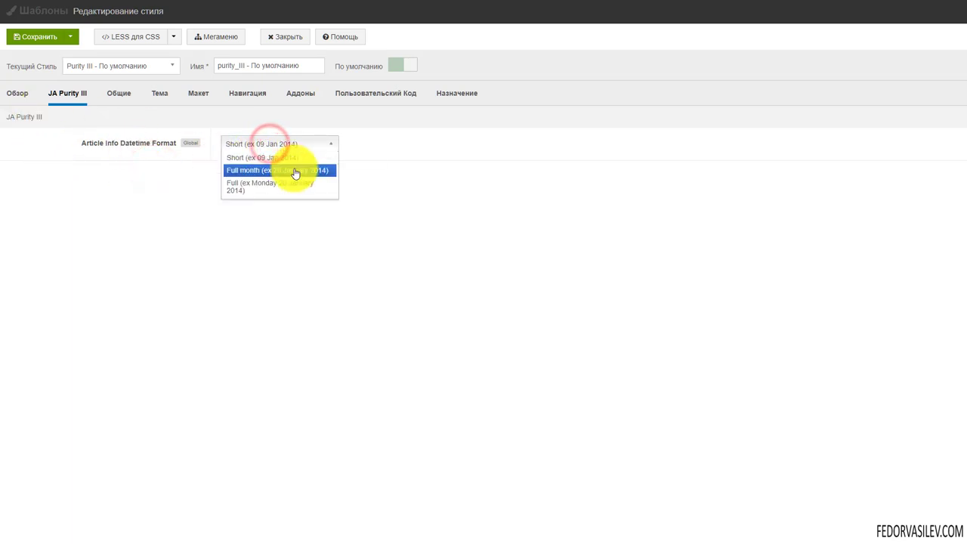
click(294, 184)
click(274, 145)
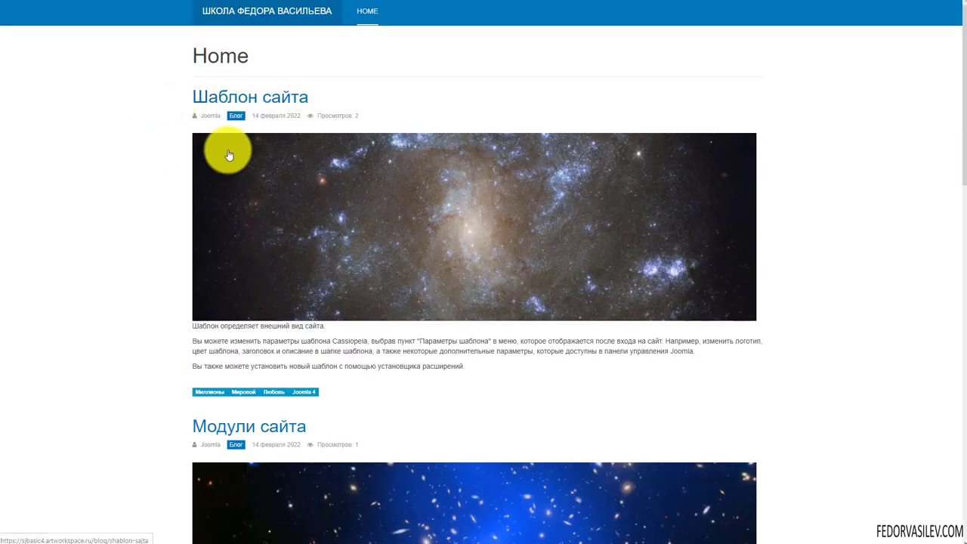
Check how the article dates are displayed on the site's home page
click(255, 115)
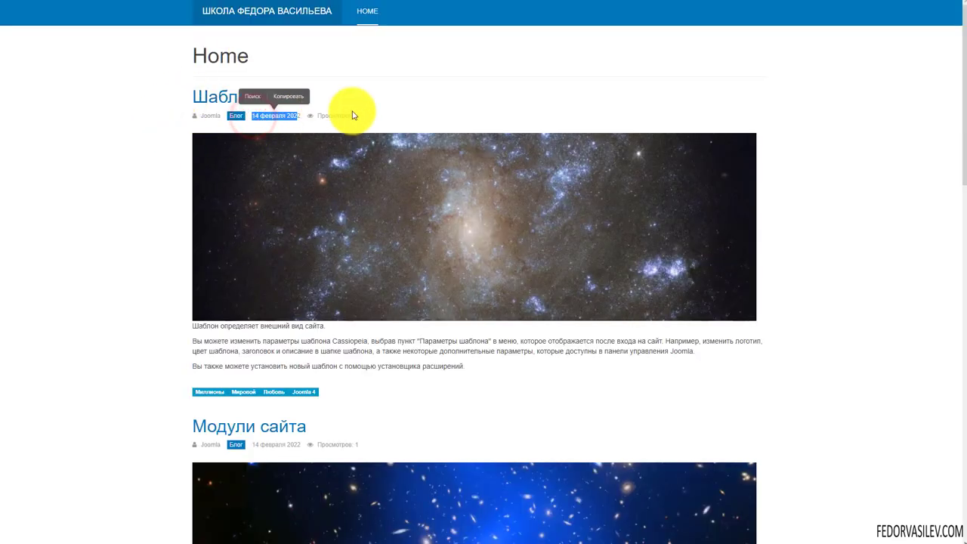
click(442, 101)
scroll(445, 114, down, 5)
scroll(445, 118, up, 5)
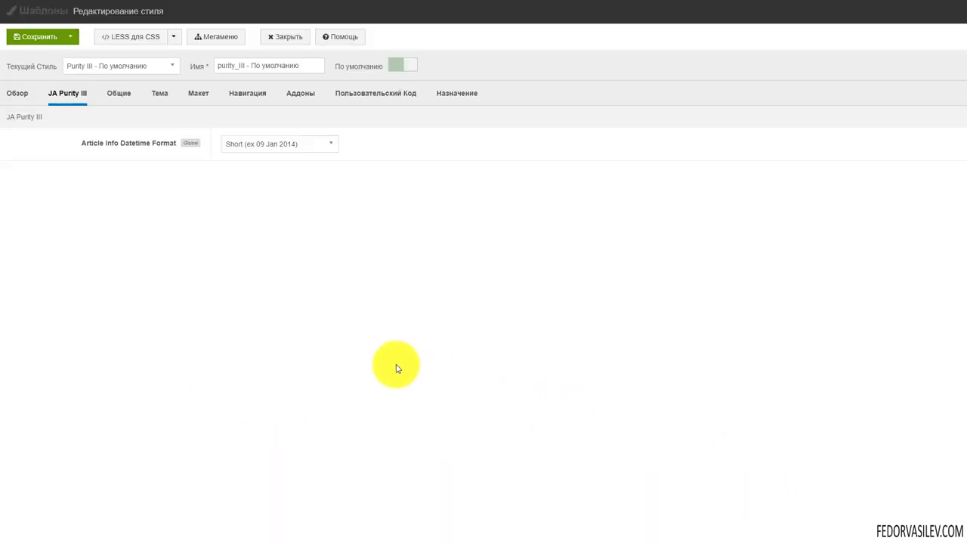
Save the purity_III - По умолчанию style and read the resulting notifications
click(46, 36)
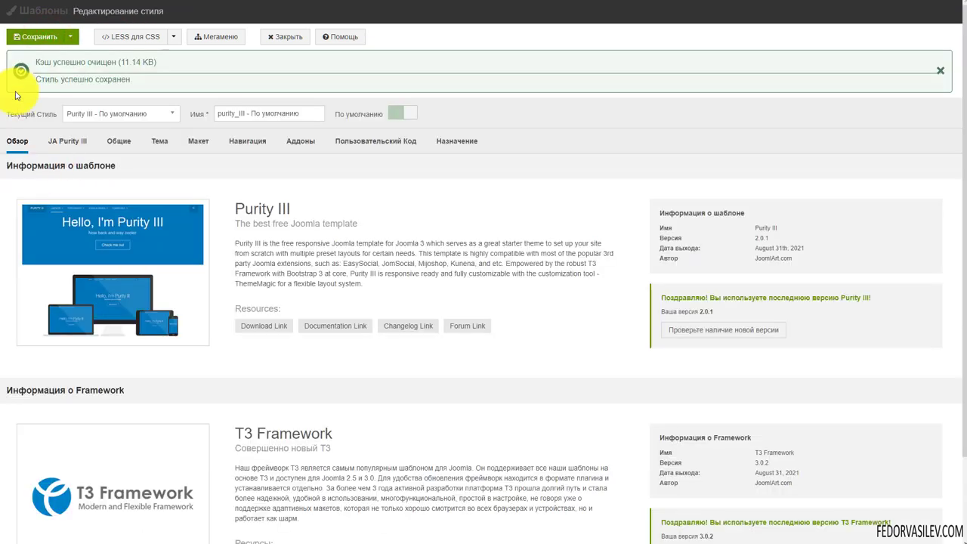
drag(140, 81, 26, 84)
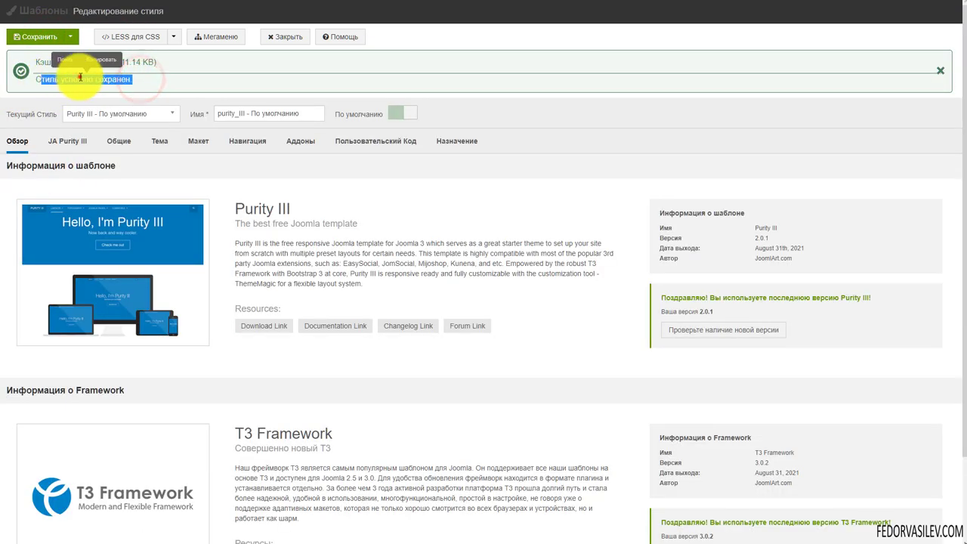
click(80, 77)
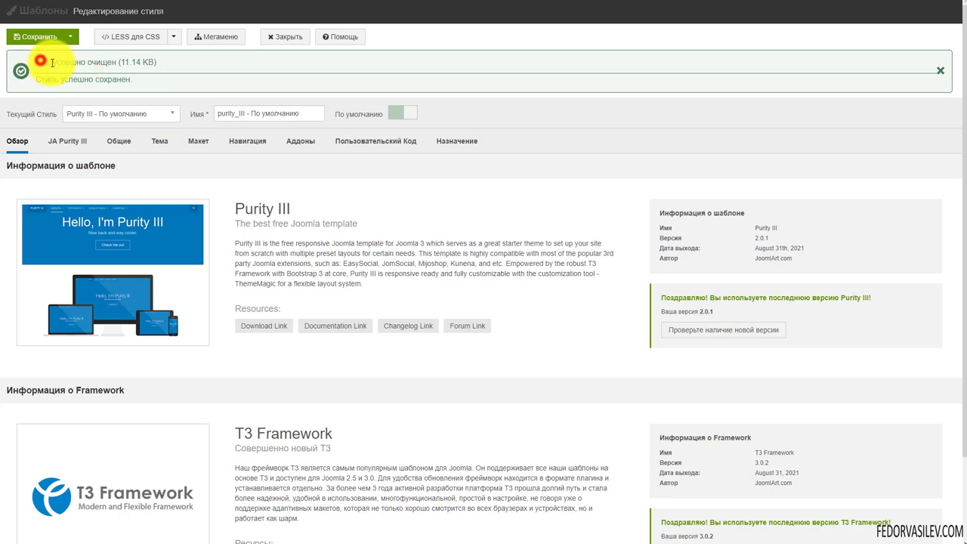
drag(51, 63, 157, 64)
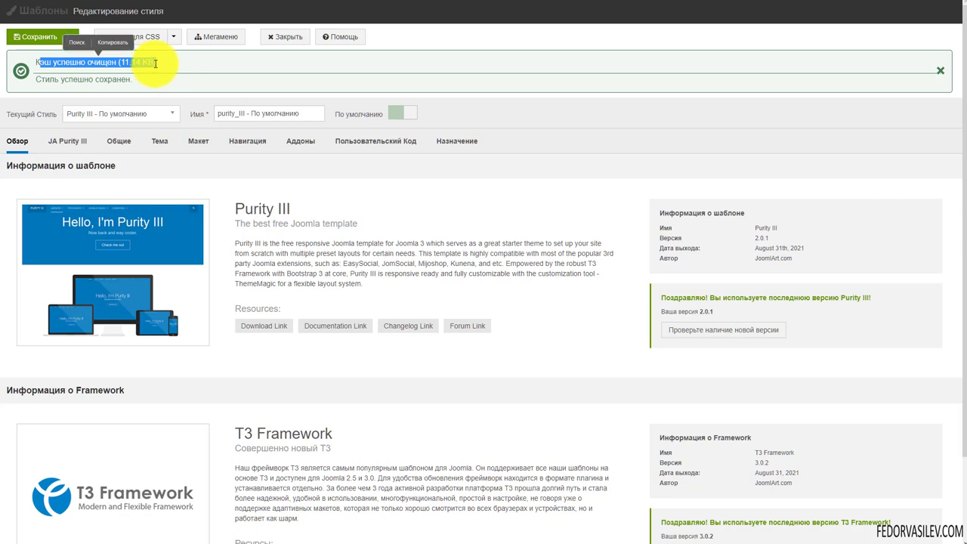
click(141, 64)
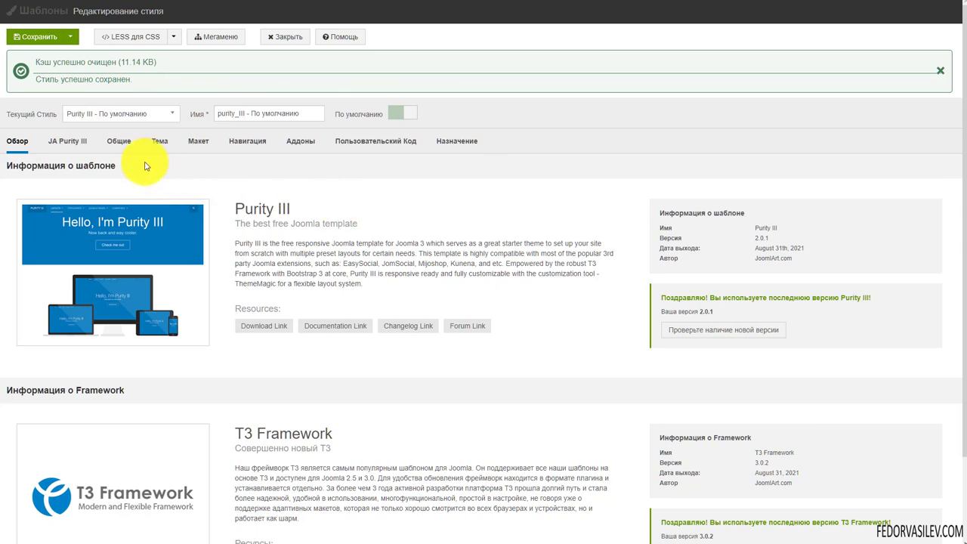
Reread the cache-cleared notification and open the style's general settings (Общие)
drag(164, 62, 33, 66)
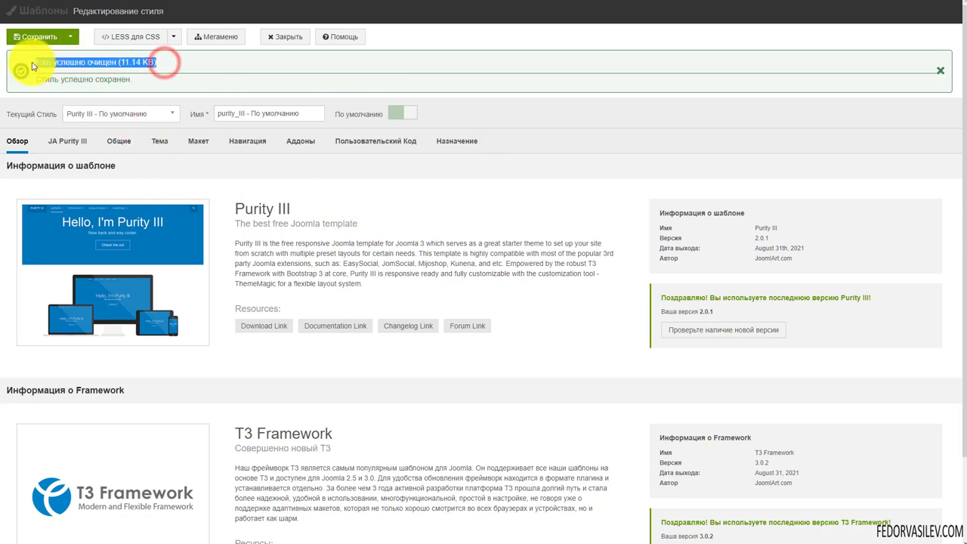
click(54, 60)
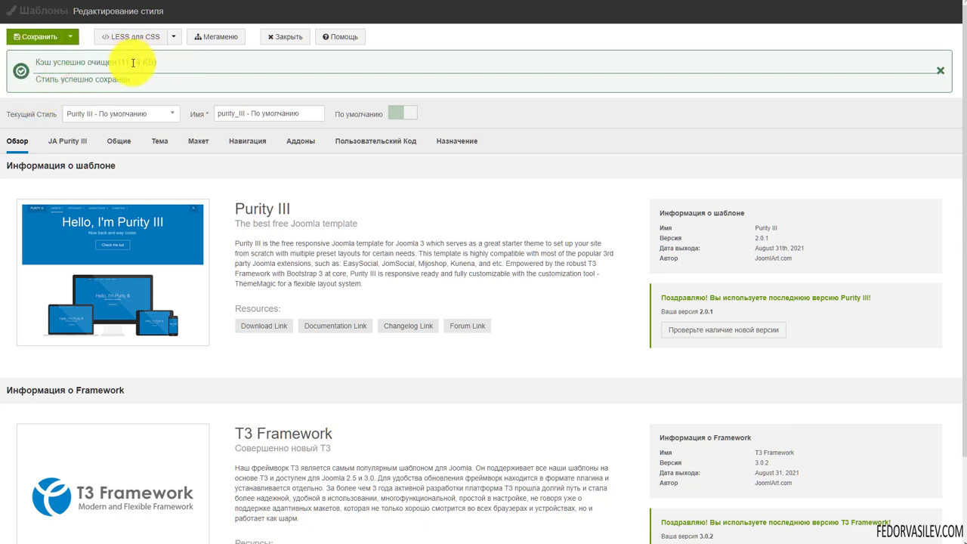
drag(157, 62, 37, 66)
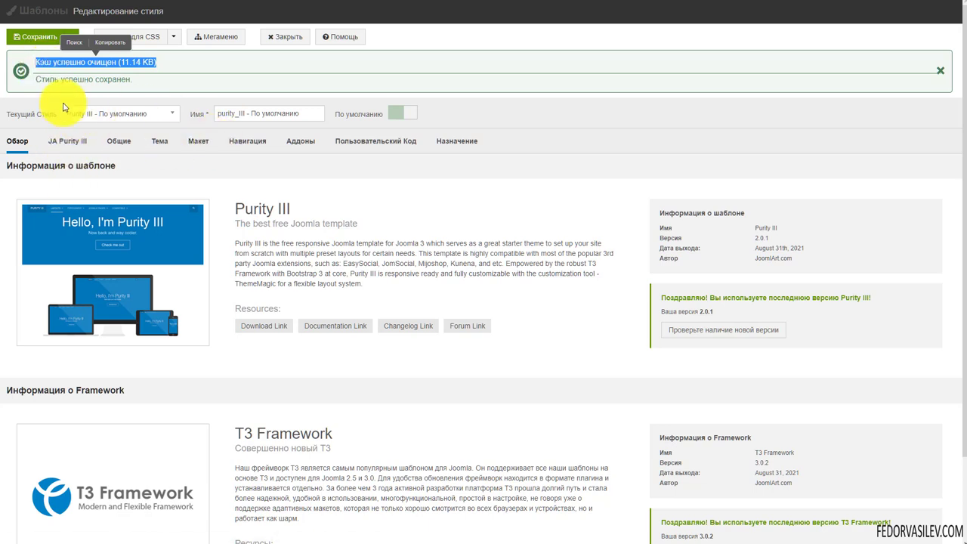
click(67, 141)
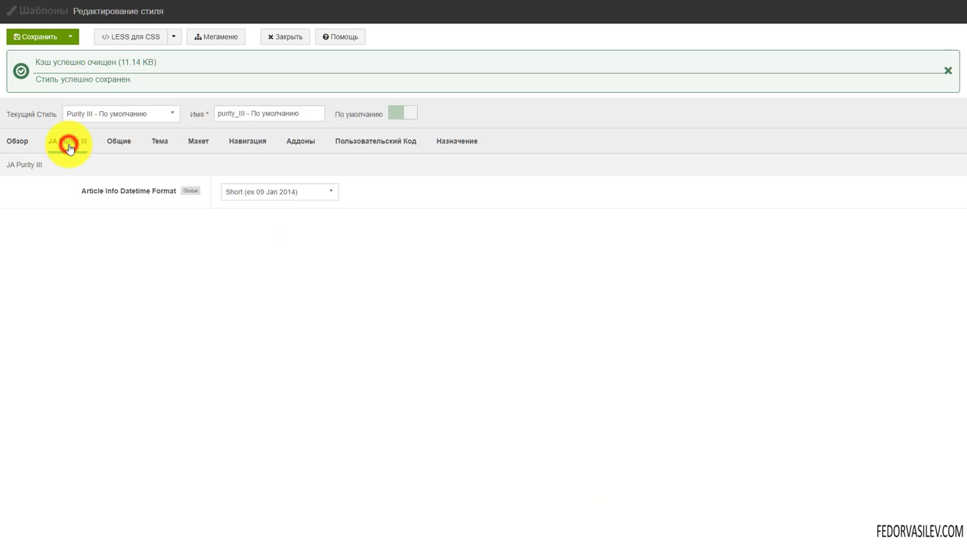
click(118, 141)
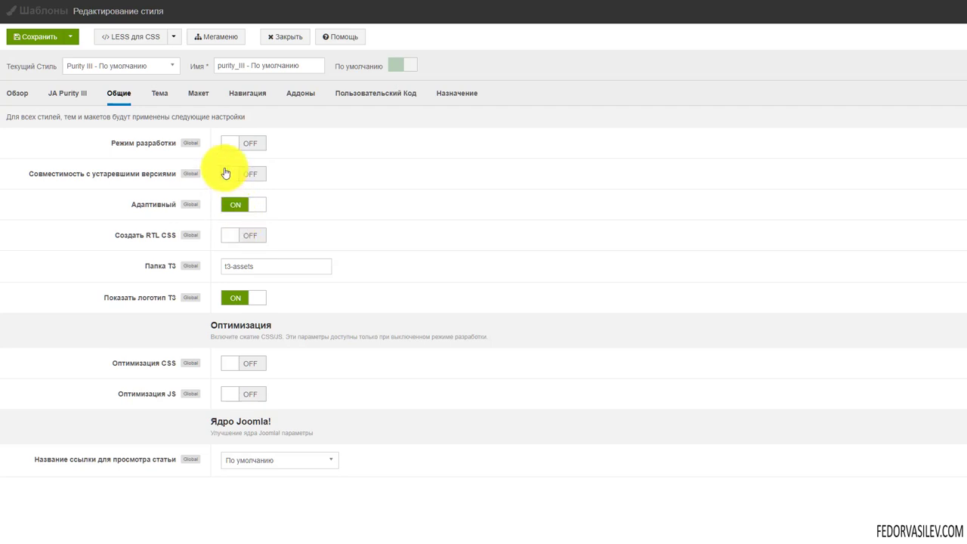
Try Оптимизация CSS and Оптимизация JS together with Режим разработки, switching all three back off
click(228, 363)
click(230, 395)
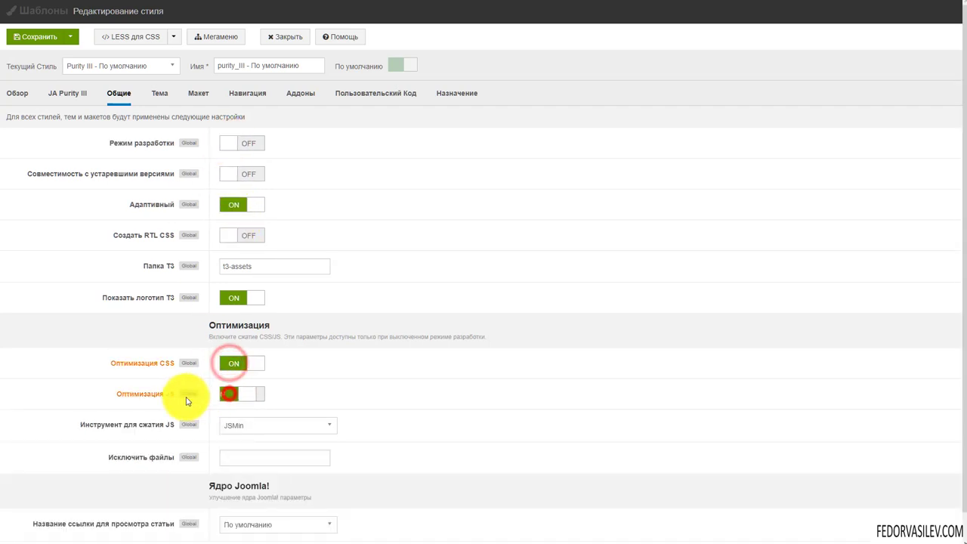
scroll(106, 395, down, 1)
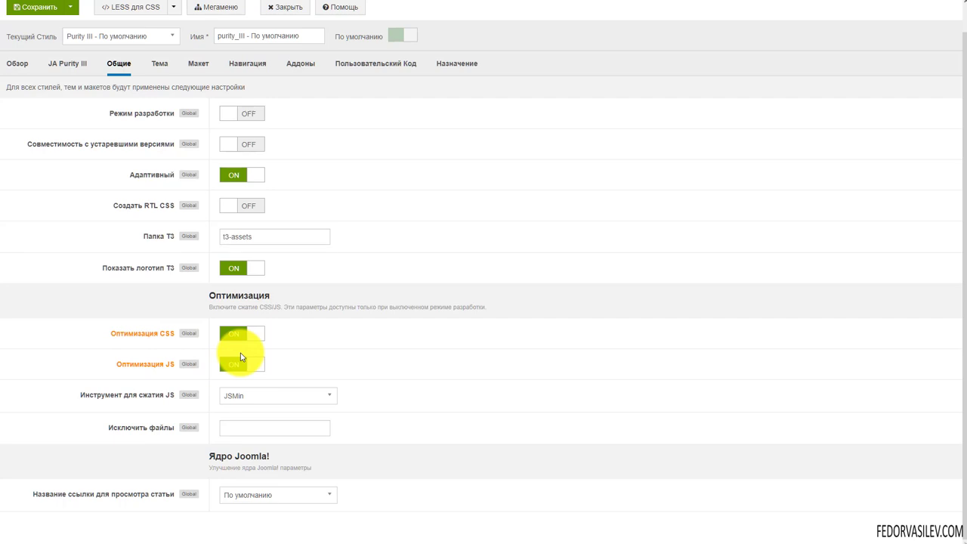
scroll(240, 356, up, 1)
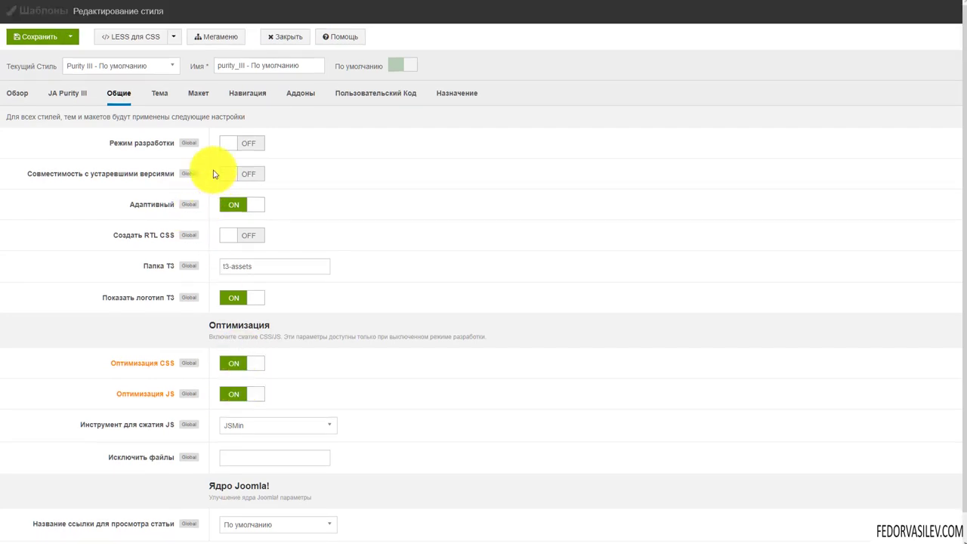
click(226, 144)
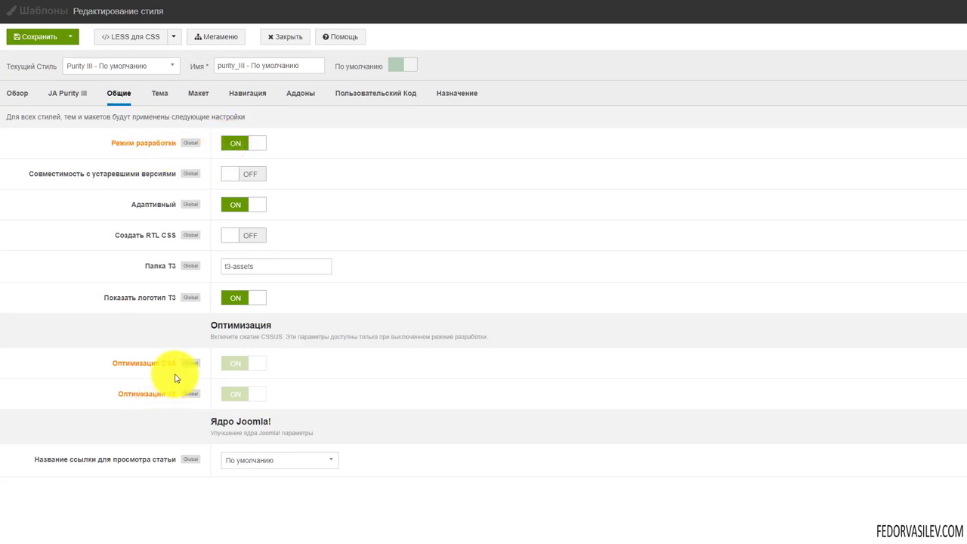
click(227, 144)
click(230, 363)
click(230, 394)
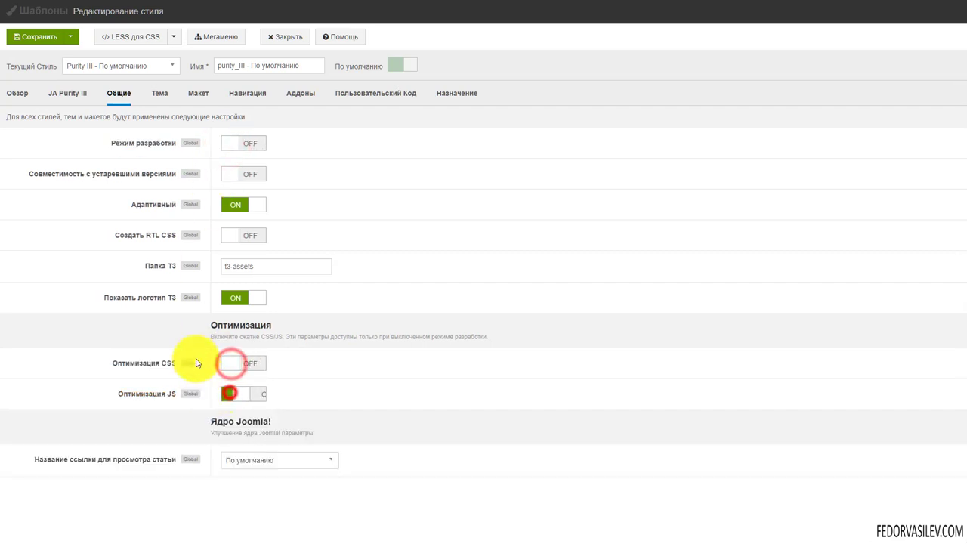
click(227, 144)
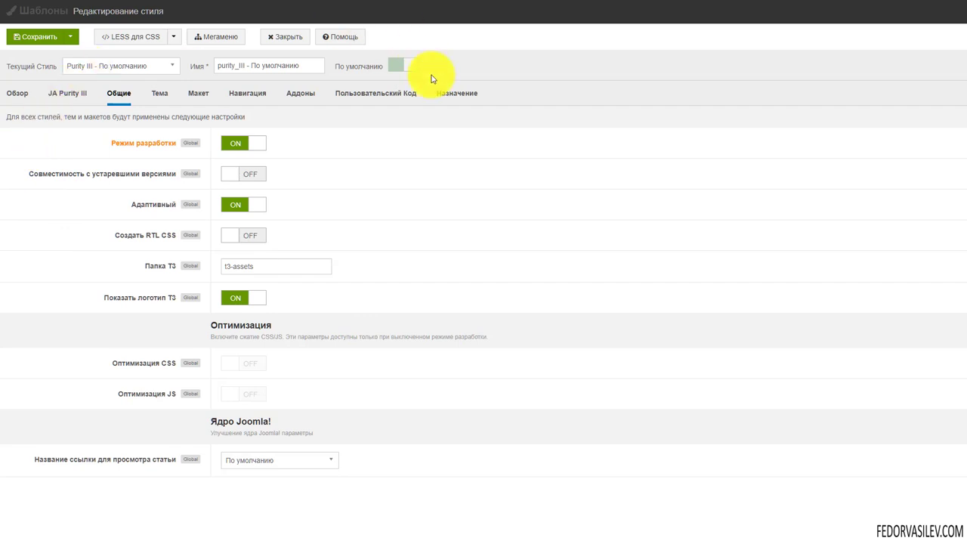
click(235, 145)
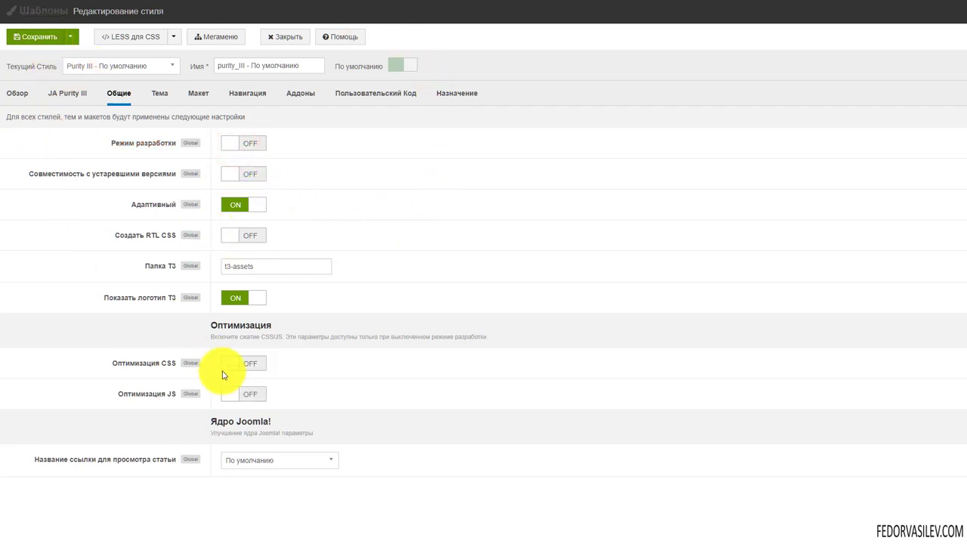
Enable Оптимизация CSS, Оптимизация JS and Совместимость с устаревшими версиями, keeping Показать логотип T3 on
click(234, 398)
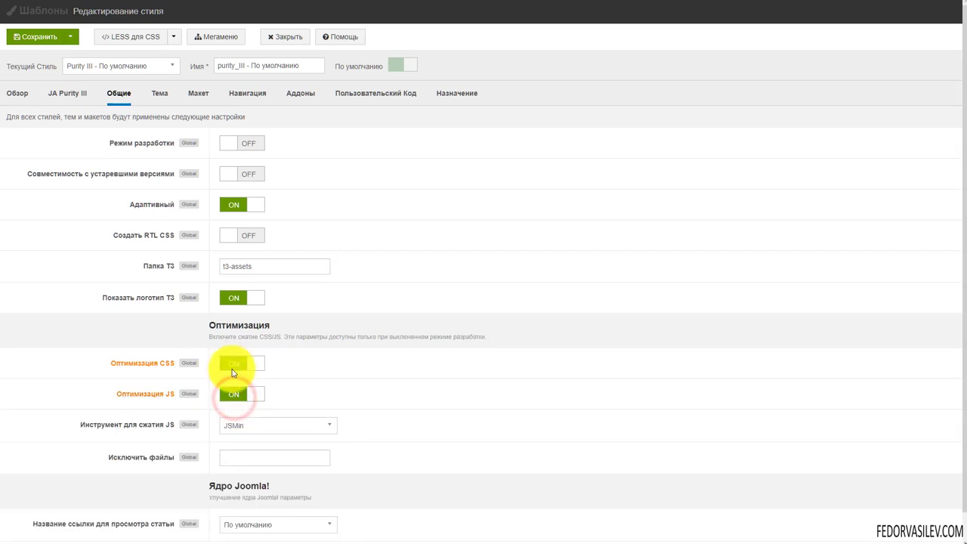
click(226, 174)
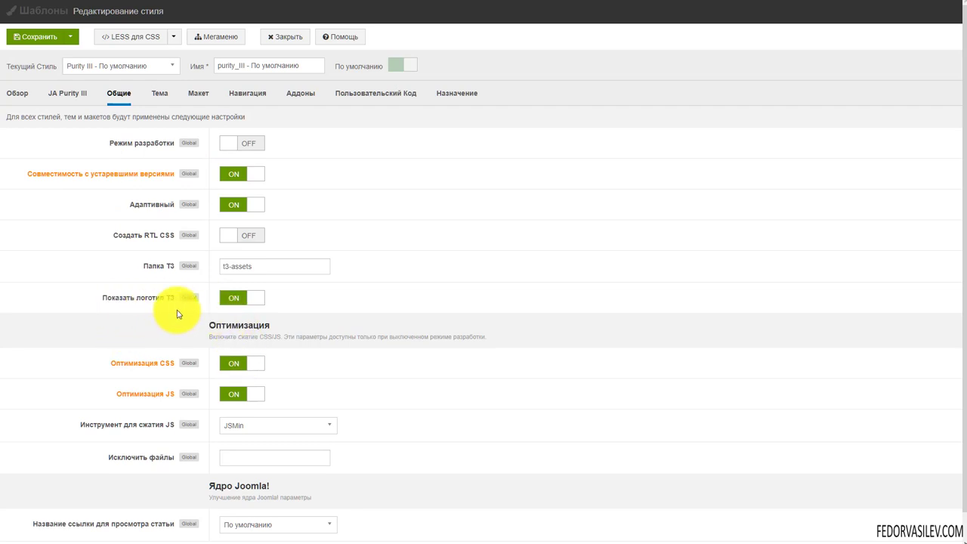
click(225, 306)
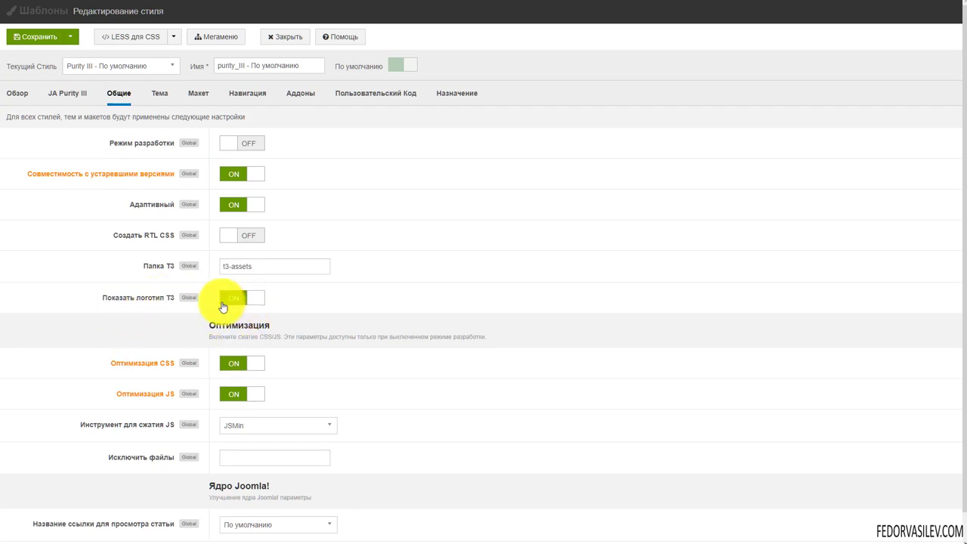
click(240, 301)
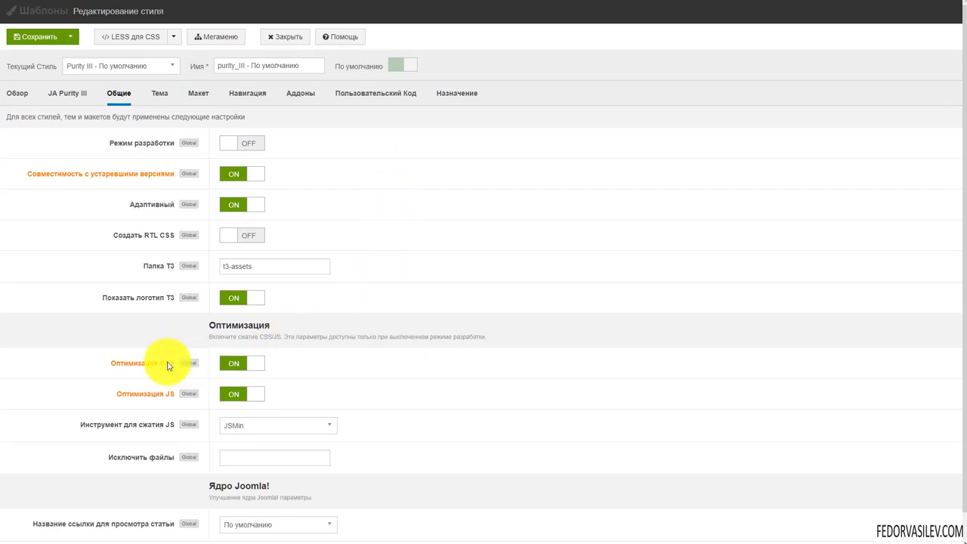
View the site's home page layout, turn off Адаптивный in the general settings and save the style
click(242, 205)
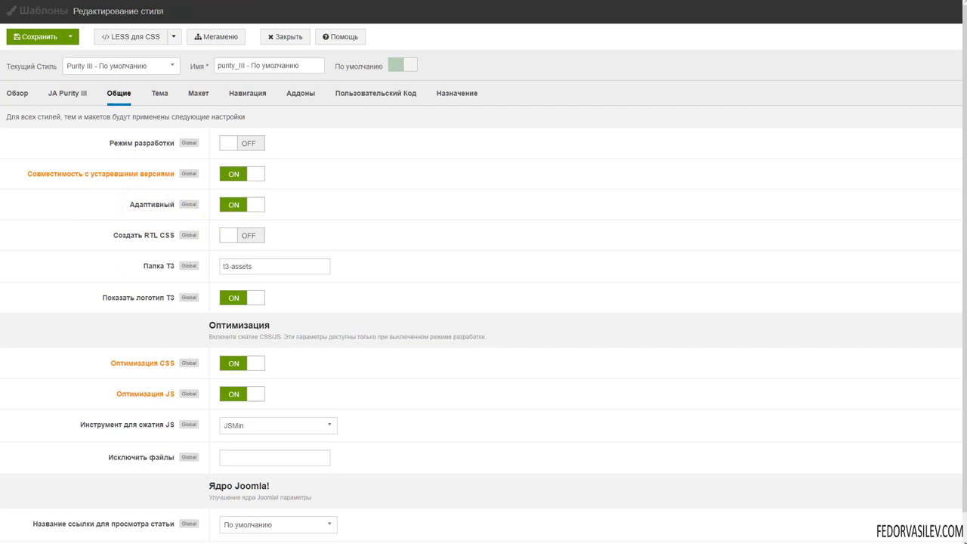
click(174, 0)
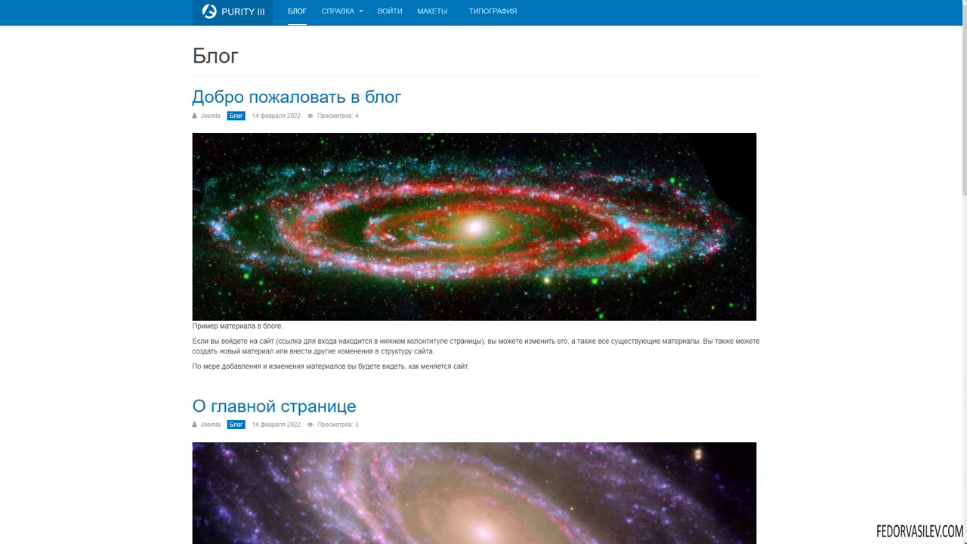
click(287, 0)
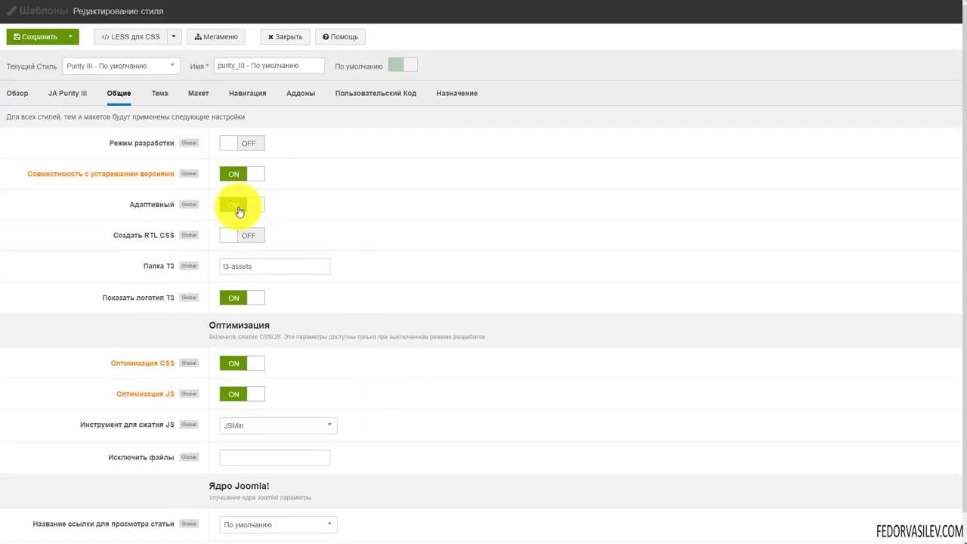
click(238, 211)
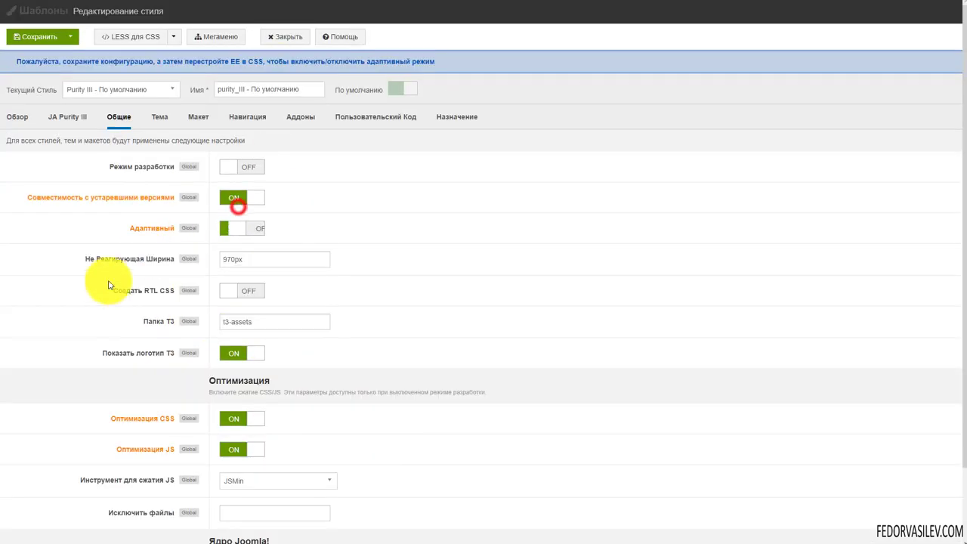
click(40, 38)
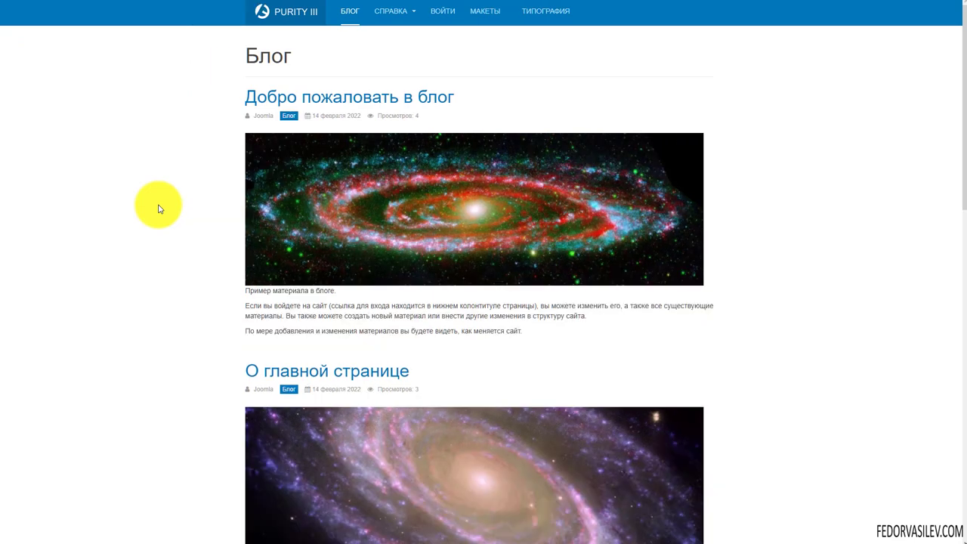
Inspect the whole non-responsive home page in the browser's device emulation at 430 × 700, and close the developer tools
right_click(206, 201)
click(231, 415)
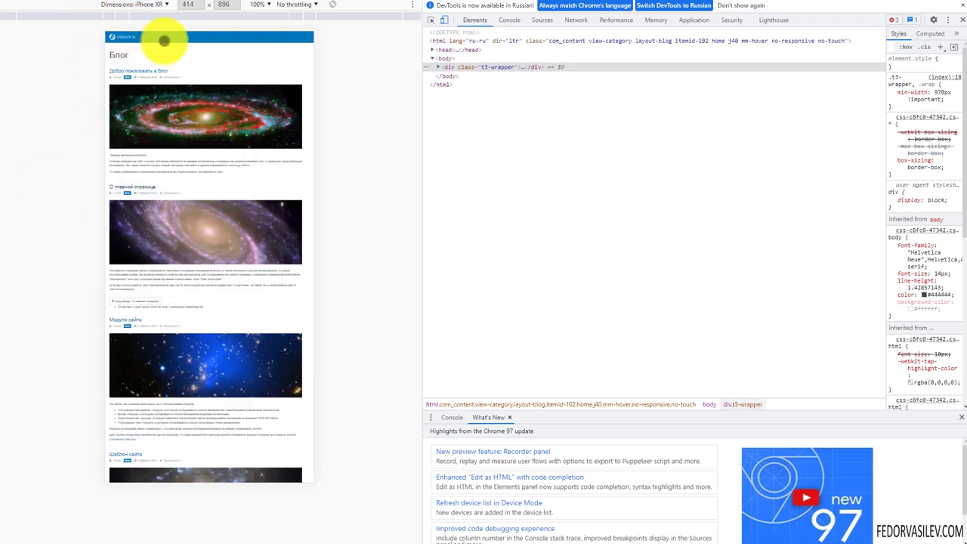
click(167, 13)
click(154, 65)
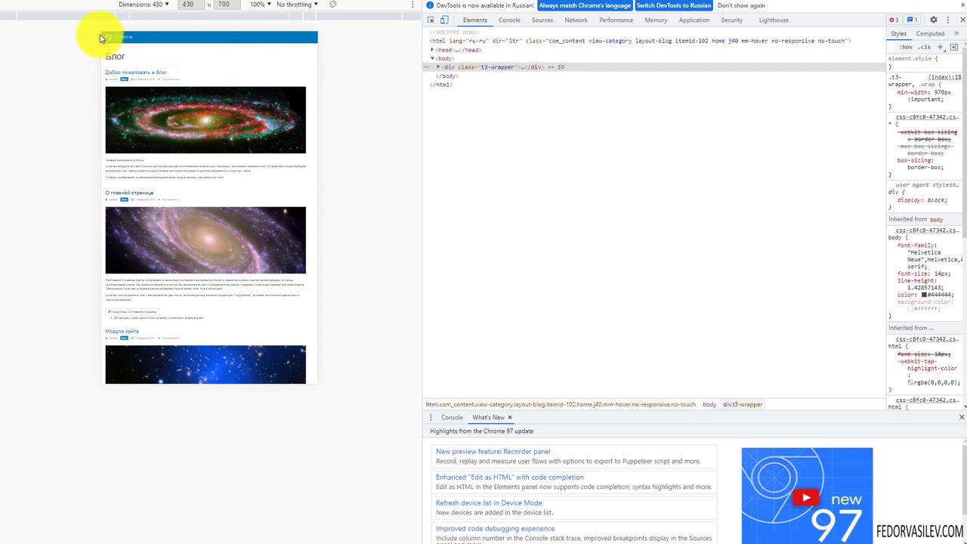
scroll(195, 102, down, 2)
scroll(217, 153, down, 2)
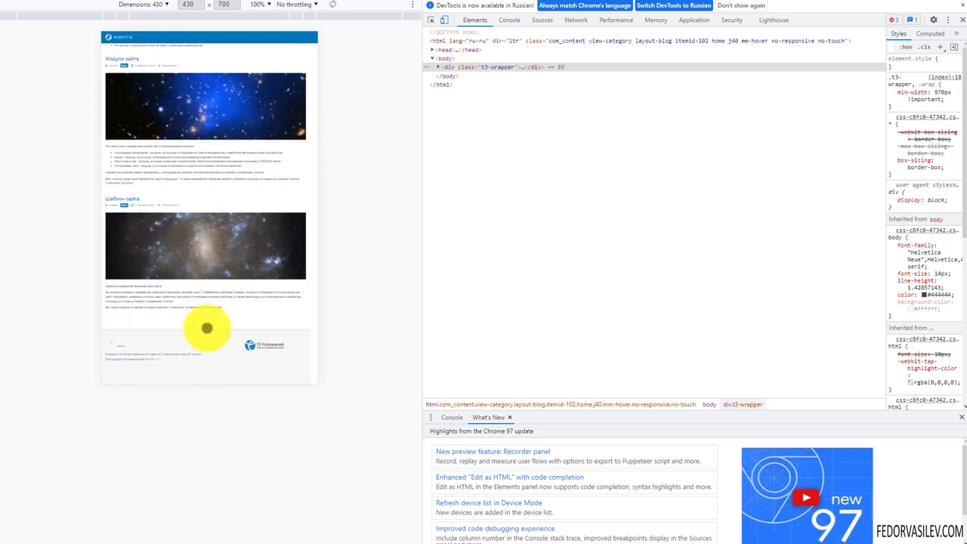
scroll(184, 331, up, 4)
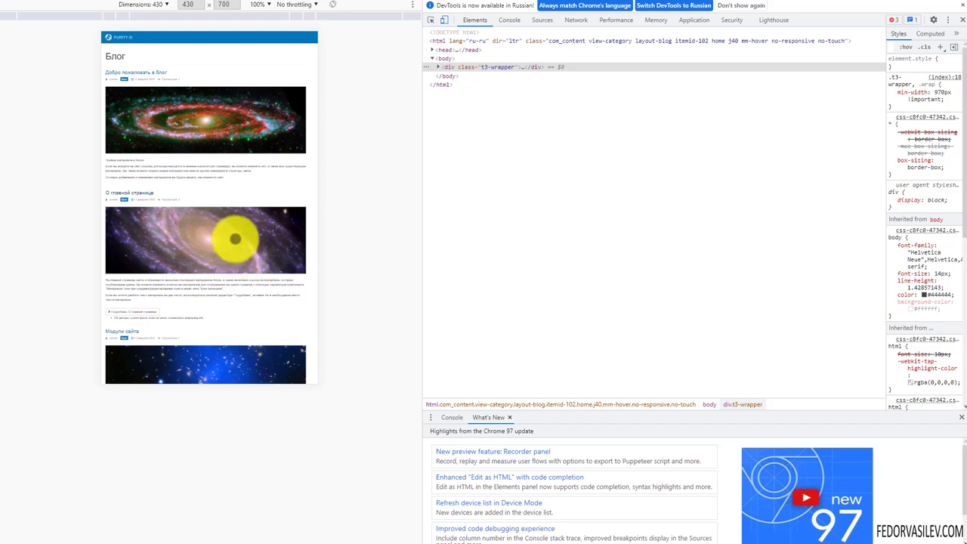
click(961, 19)
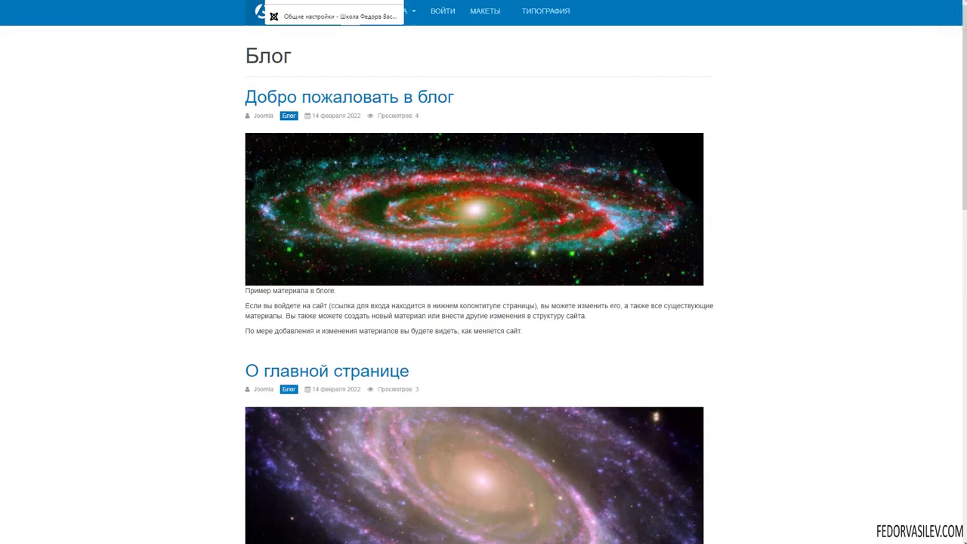
Return to the style's general settings, turn Адаптивный back on and save the style
click(334, 0)
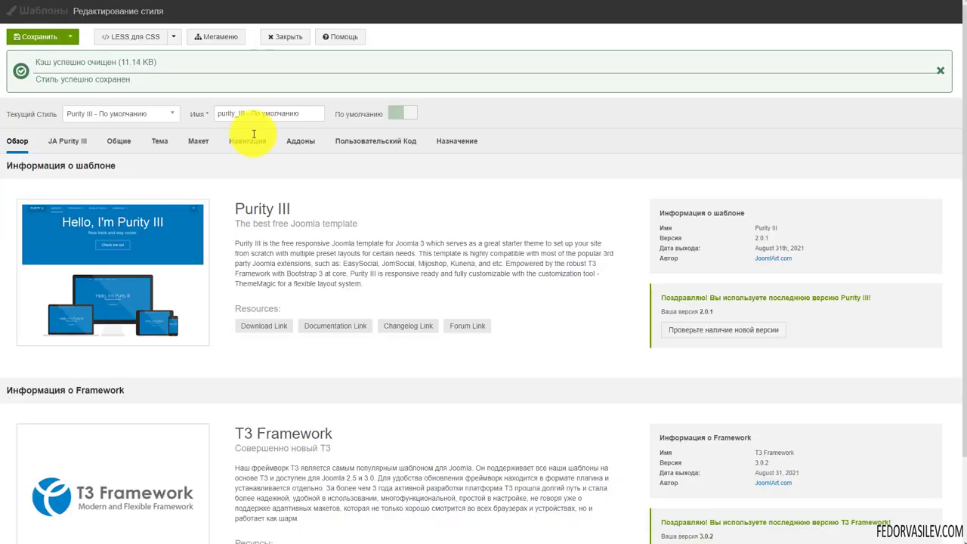
click(75, 142)
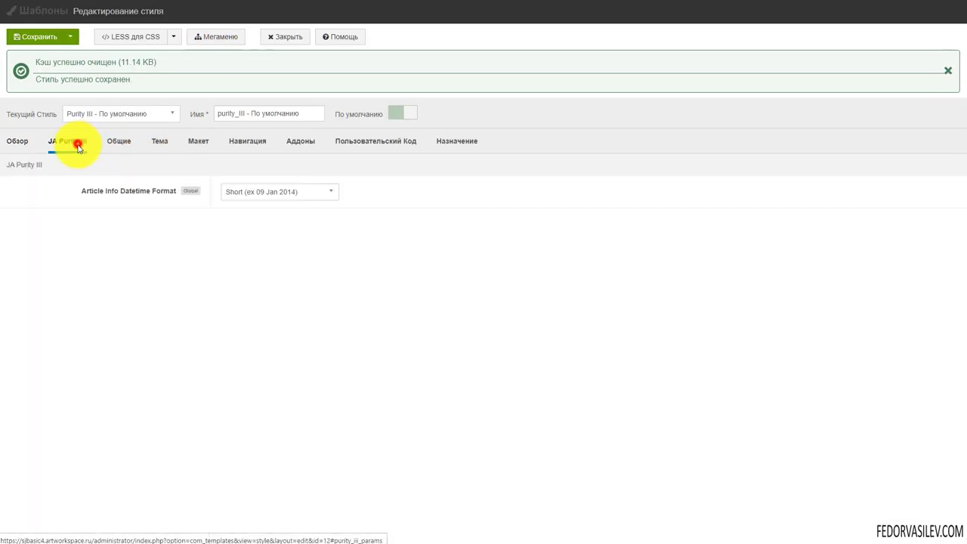
click(121, 142)
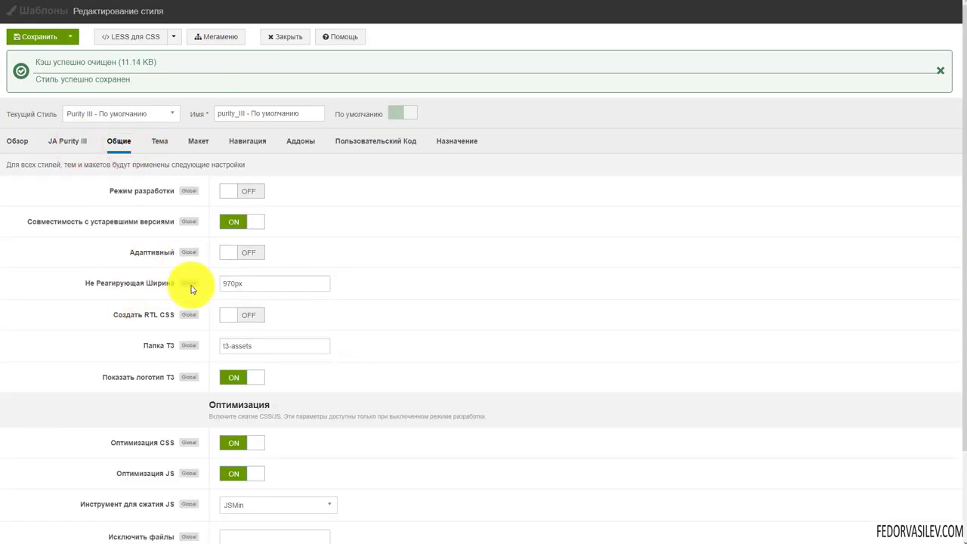
scroll(147, 236, down, 1)
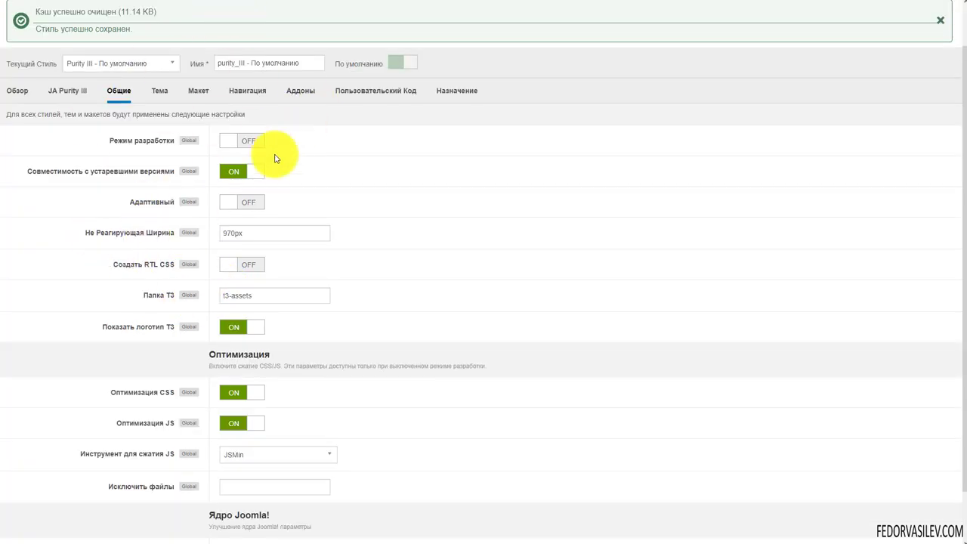
click(231, 203)
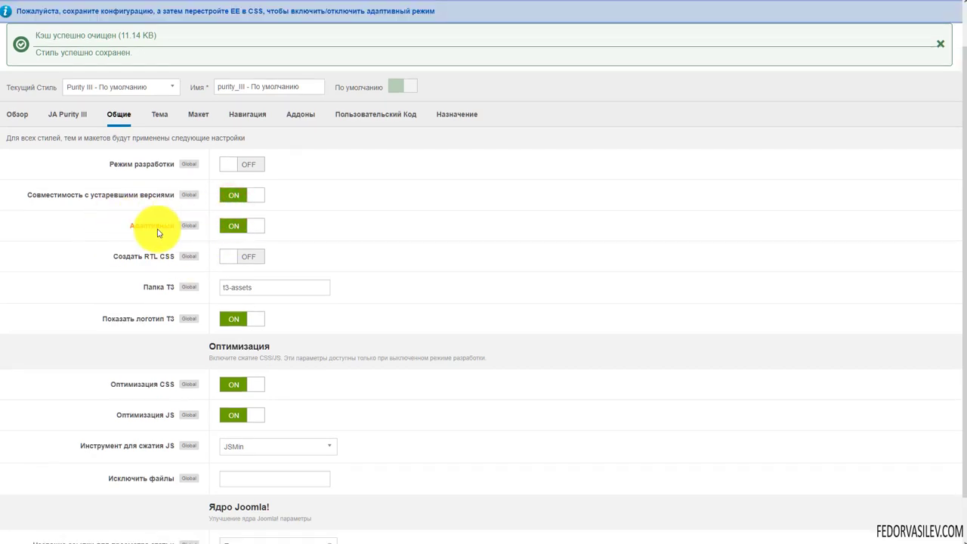
scroll(234, 231, up, 1)
click(42, 36)
Reload the site's home page and inspect its responsive layout in the browser's device emulation at 430 × 700
click(47, 4)
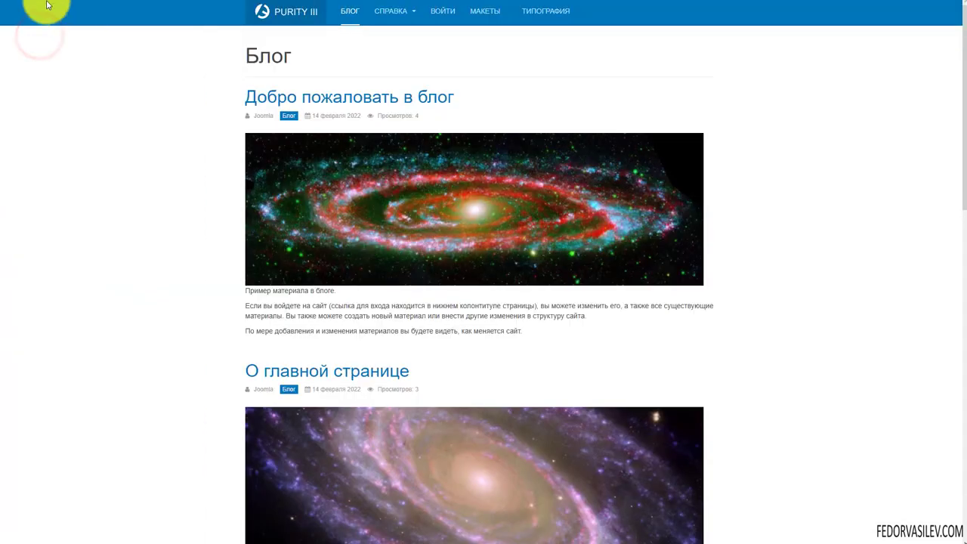
key(F5)
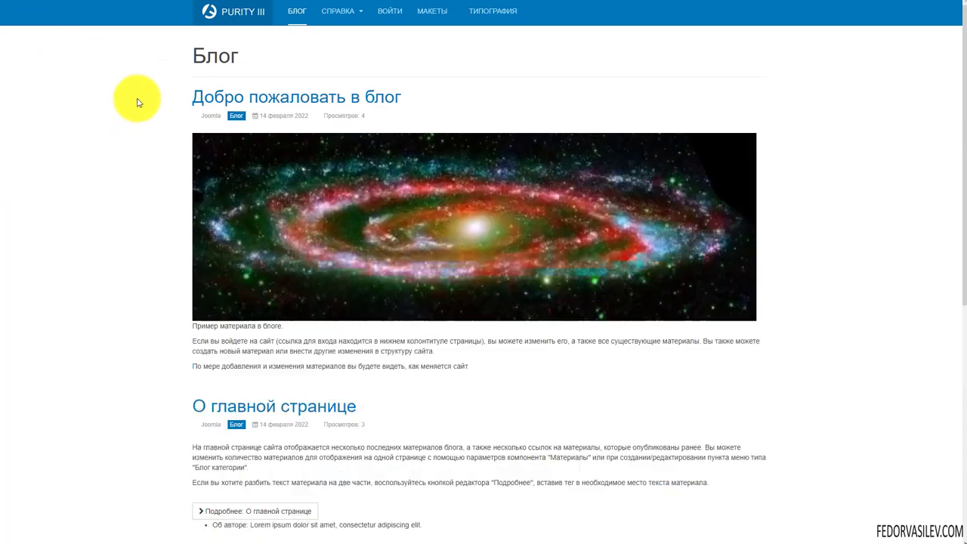
right_click(143, 134)
click(182, 347)
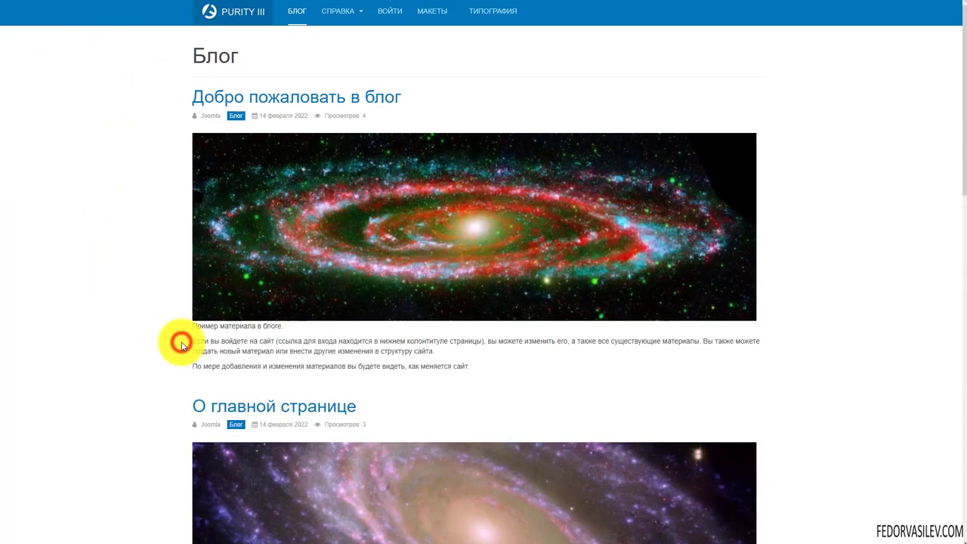
click(339, 112)
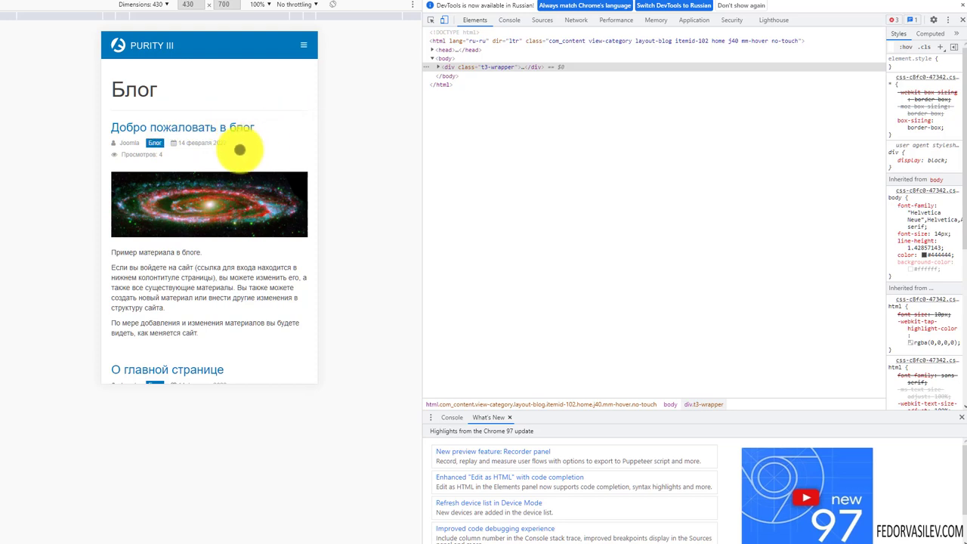
Review the home page's articles in the 430 × 700 mobile view down to the footer and back to its heading
scroll(240, 147, down, 2)
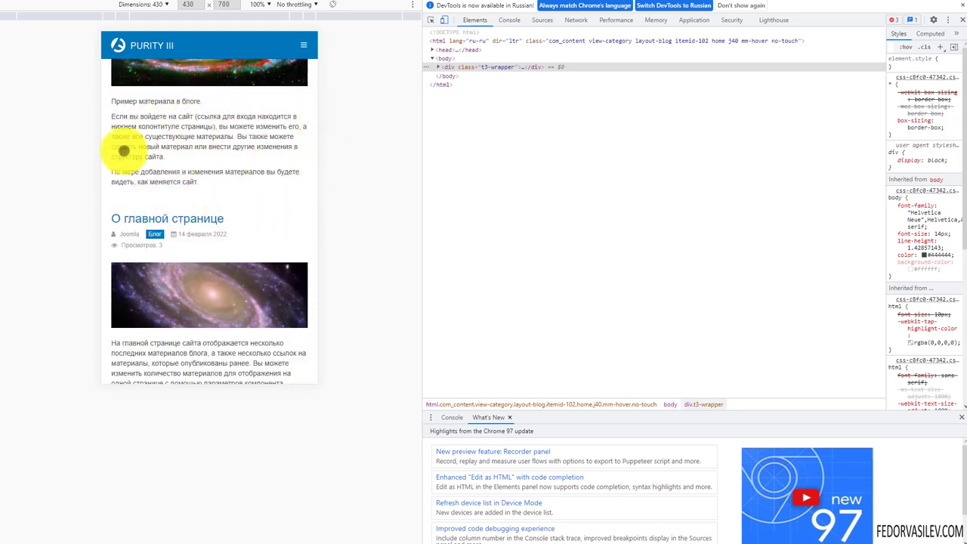
scroll(166, 219, down, 1)
scroll(115, 254, down, 10)
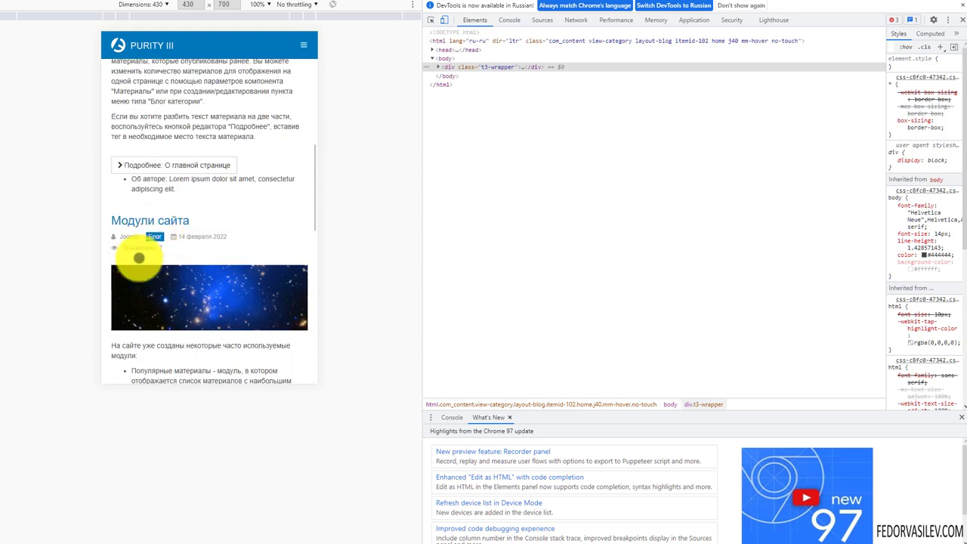
scroll(193, 197, down, 1)
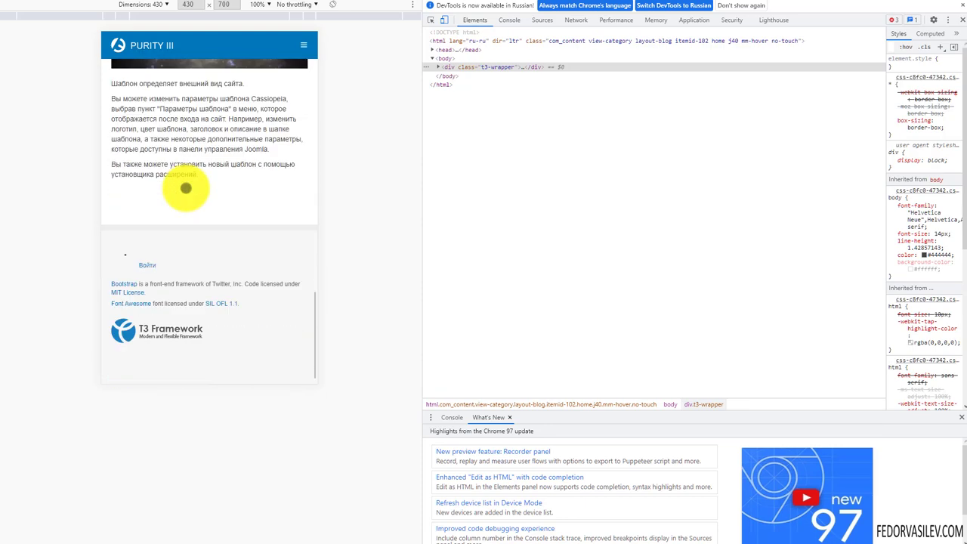
scroll(190, 190, up, 12)
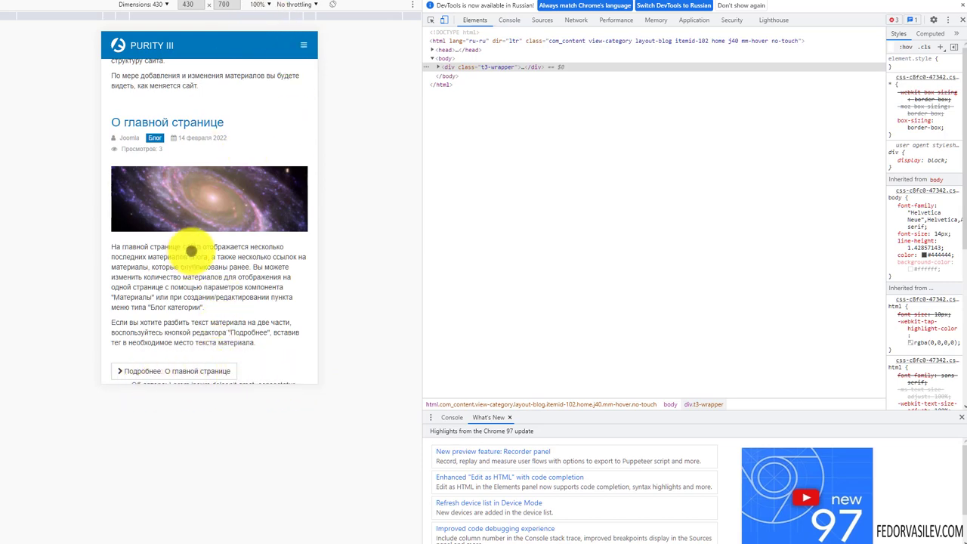
scroll(196, 233, up, 3)
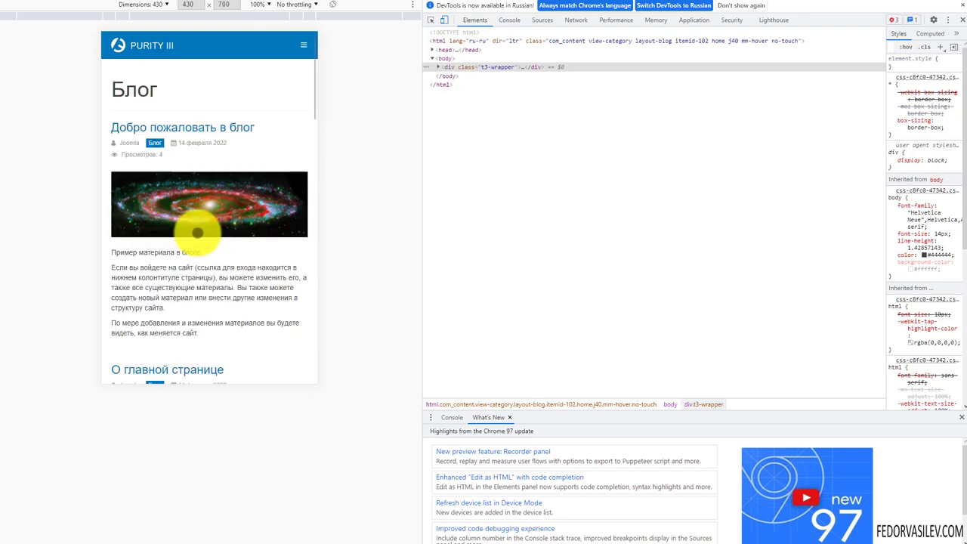
Test the site's mobile navigation menu, including the Справка submenu, and collapse it again
click(303, 47)
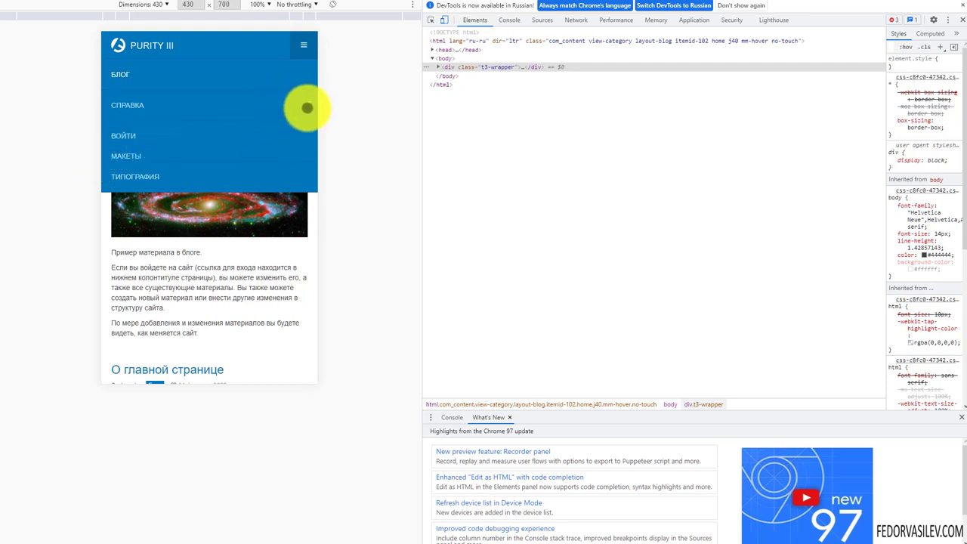
click(303, 45)
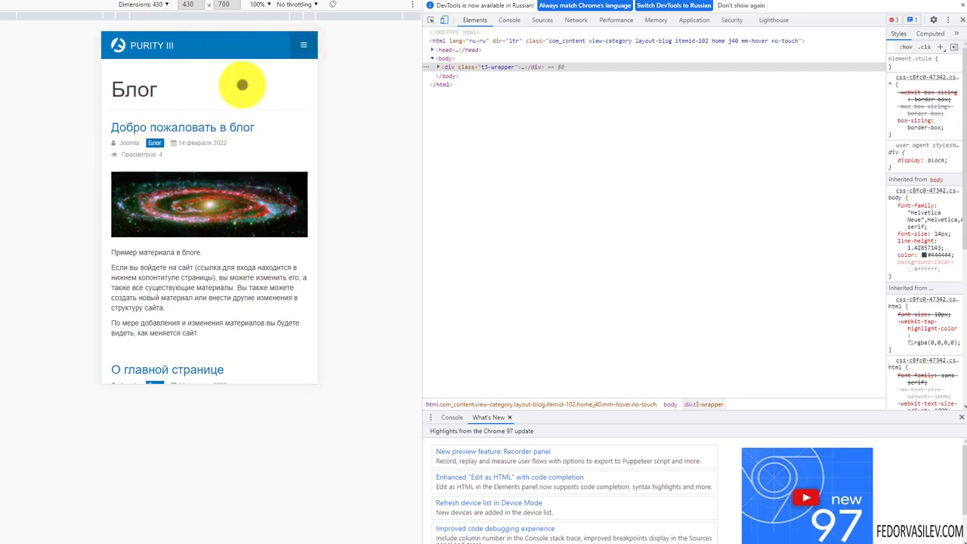
click(304, 44)
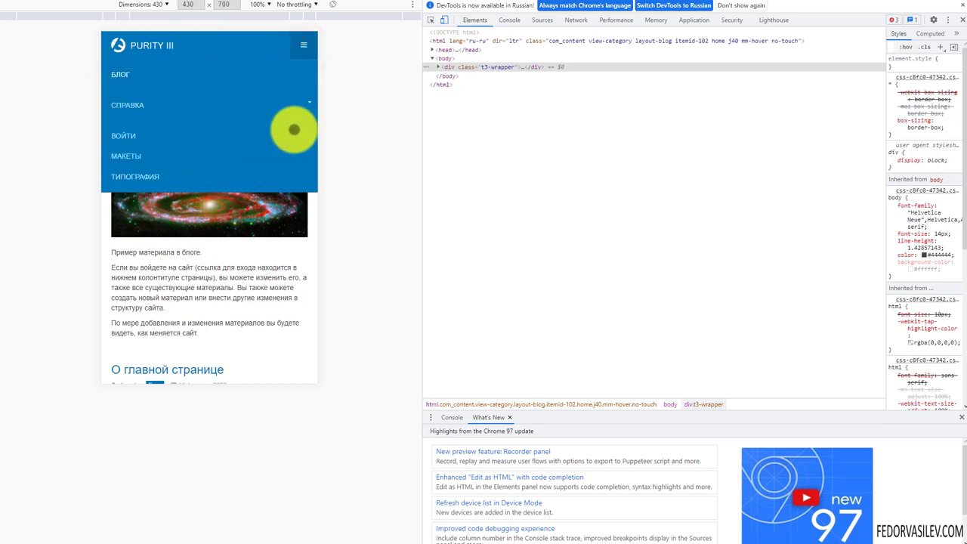
click(311, 102)
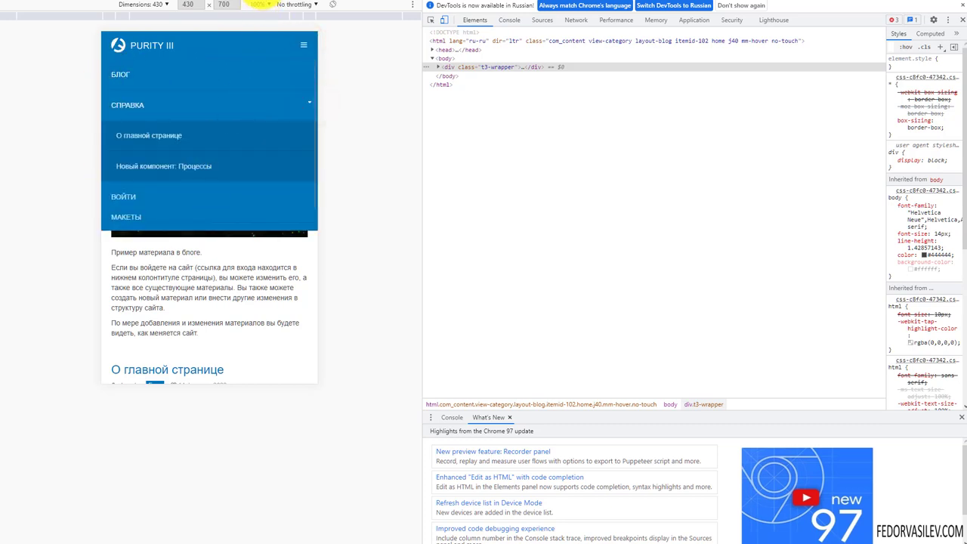
click(304, 44)
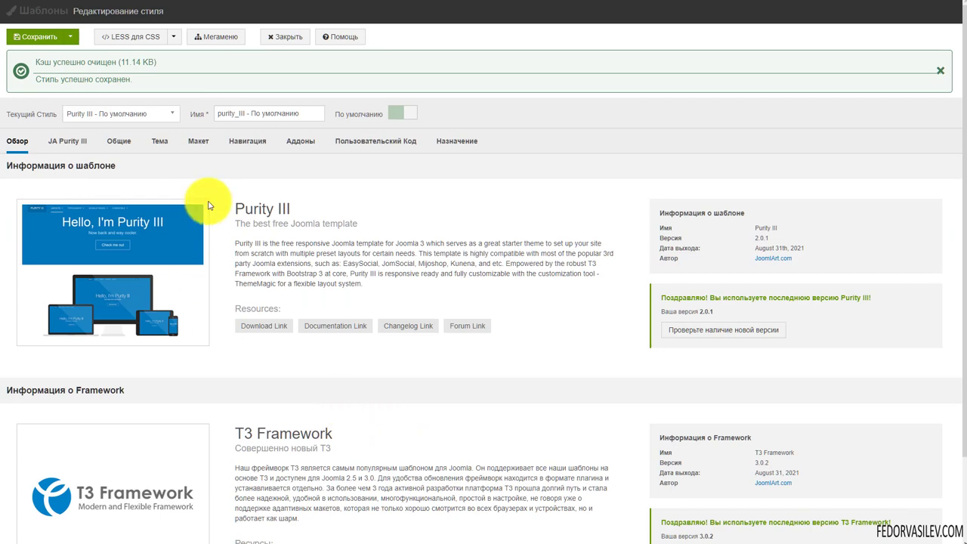
Review the Purity III style's Общие settings and close the style editor without changes
click(75, 144)
click(111, 143)
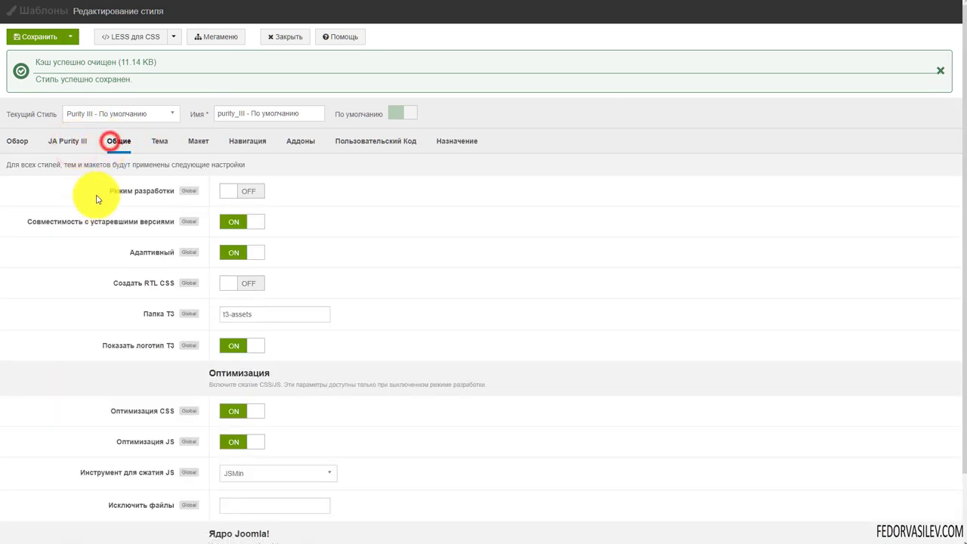
scroll(302, 248, down, 1)
scroll(249, 227, up, 1)
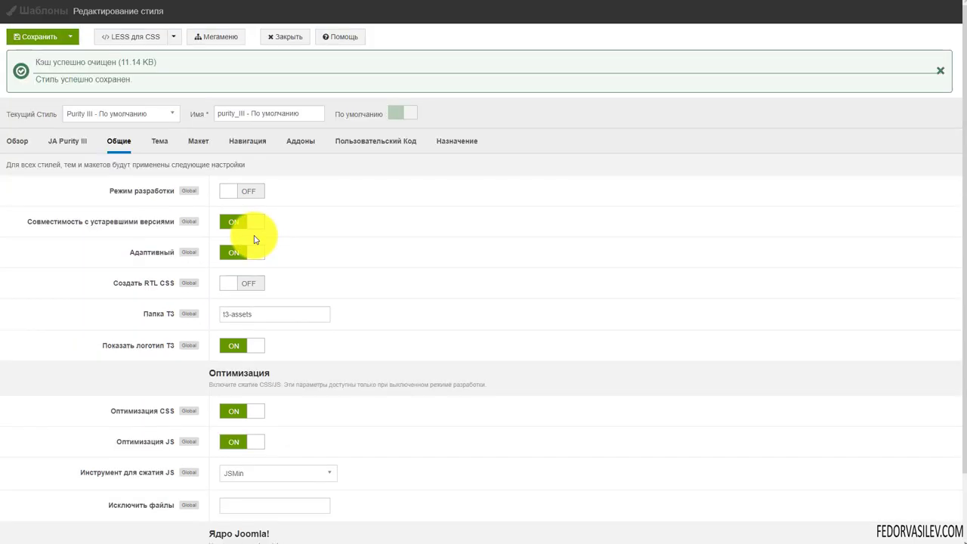
click(285, 37)
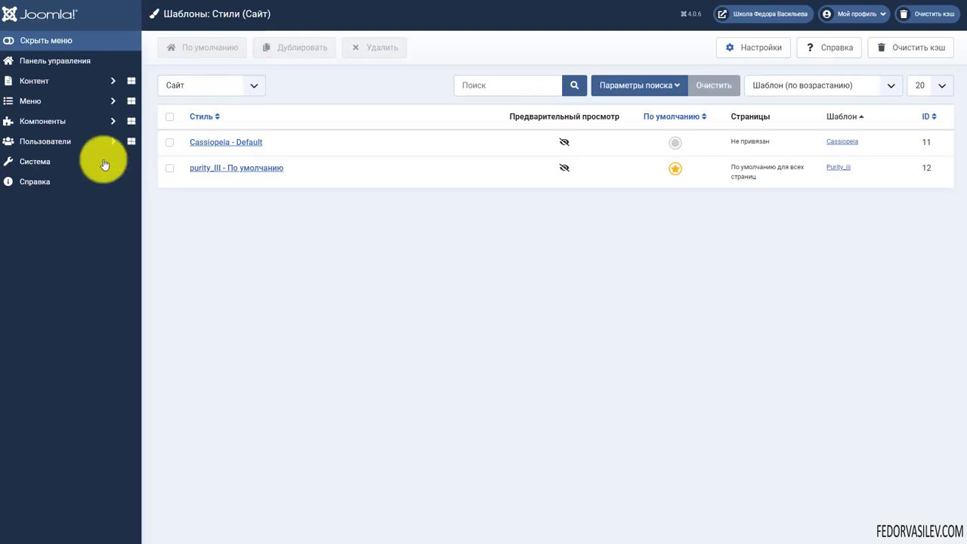
Open the Main Menu site module for editing and hide its title
click(53, 62)
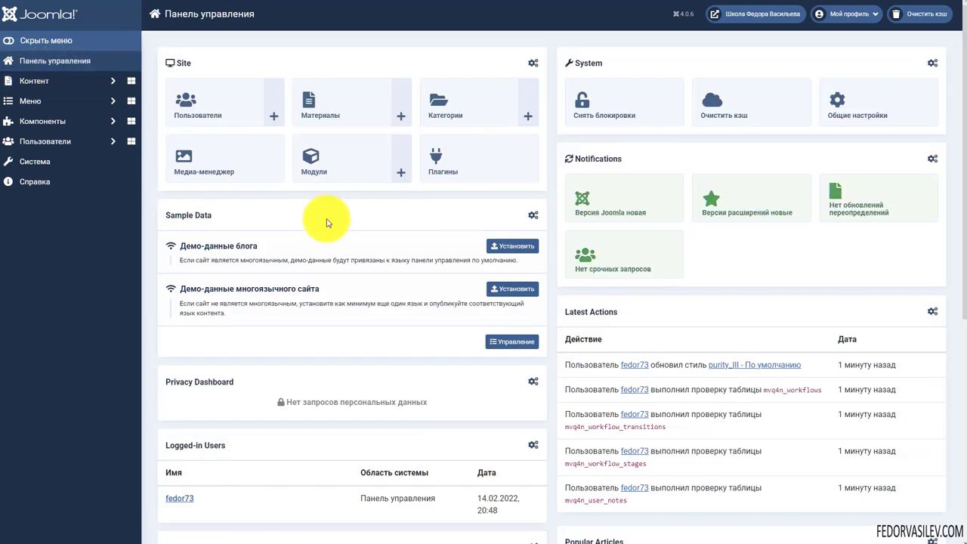
click(324, 160)
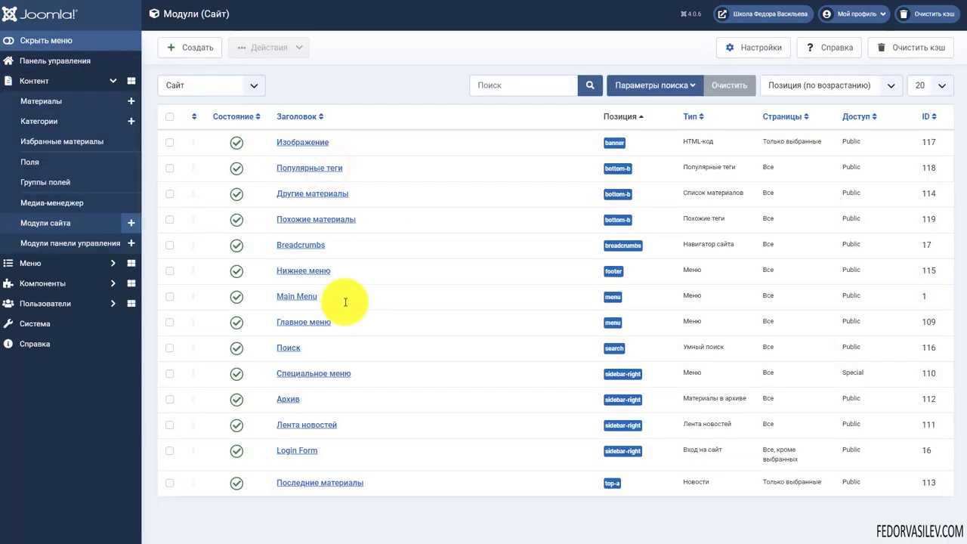
click(295, 296)
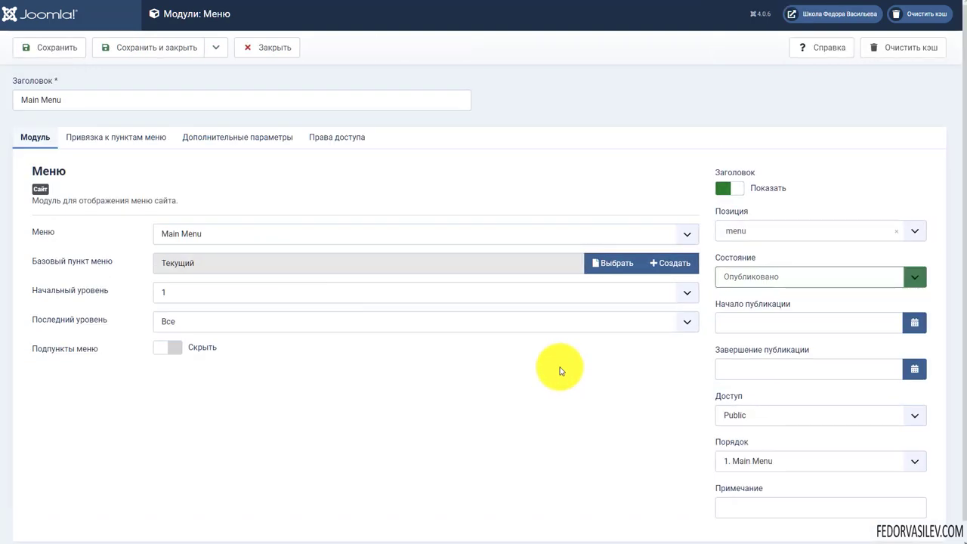
click(721, 188)
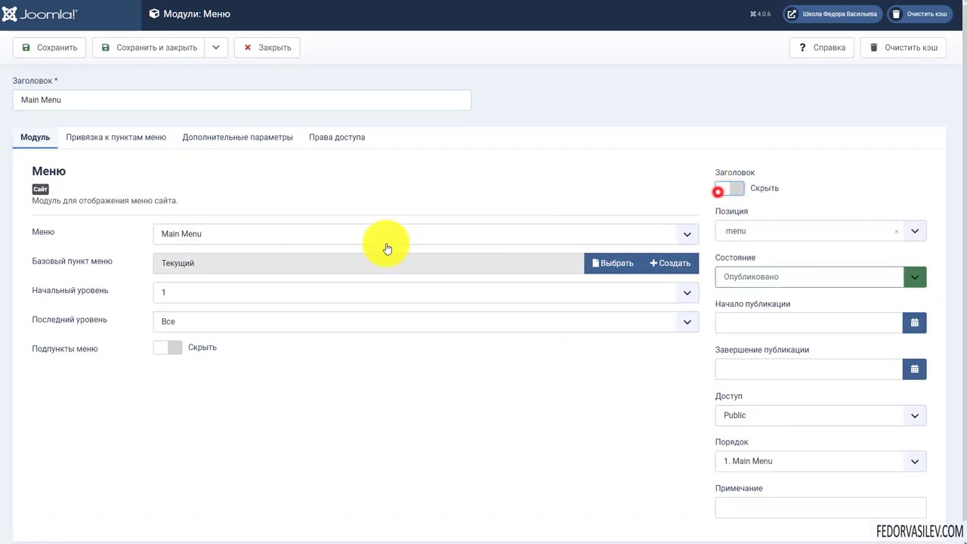
Look through the Main Menu module's menu assignment, additional parameters and access rights, and check its Подпункты меню option
scroll(420, 181, down, 1)
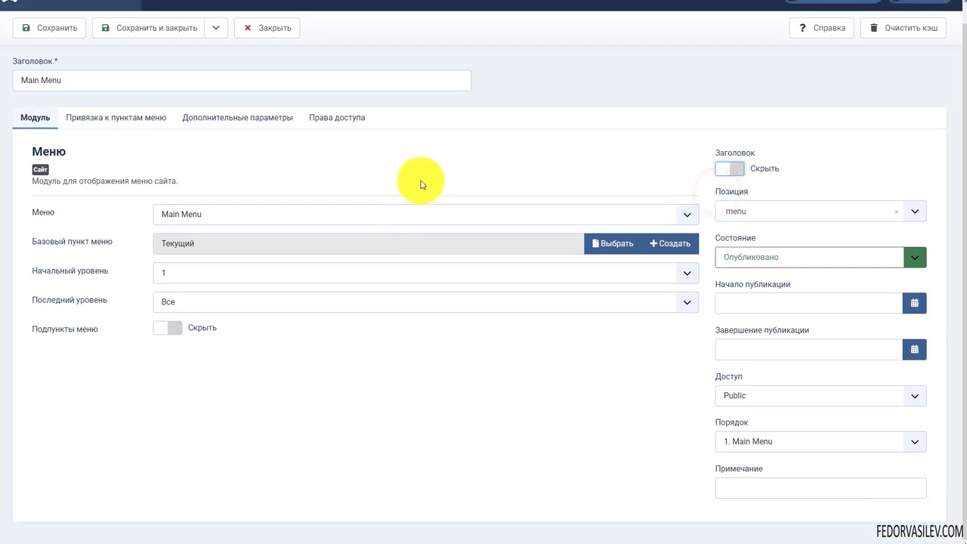
click(123, 118)
click(237, 138)
click(305, 139)
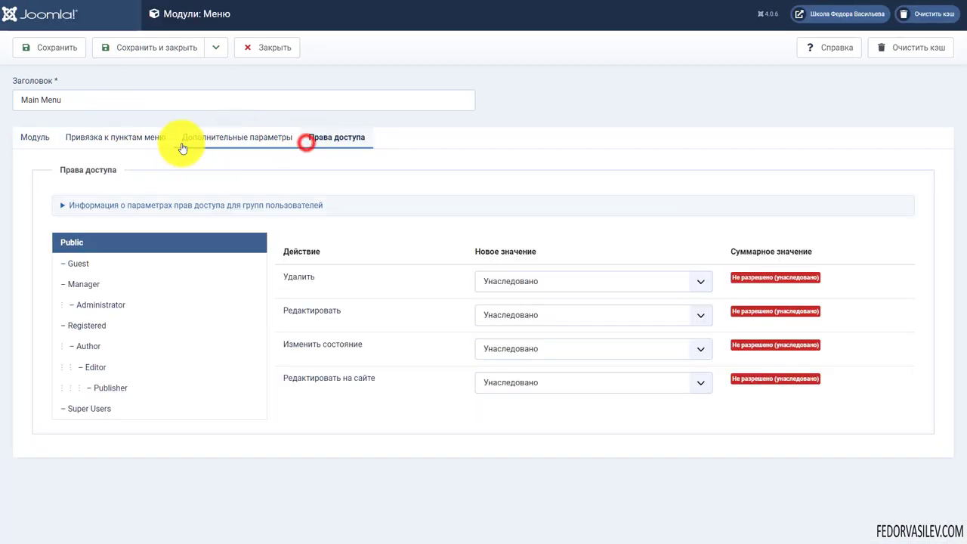
click(28, 139)
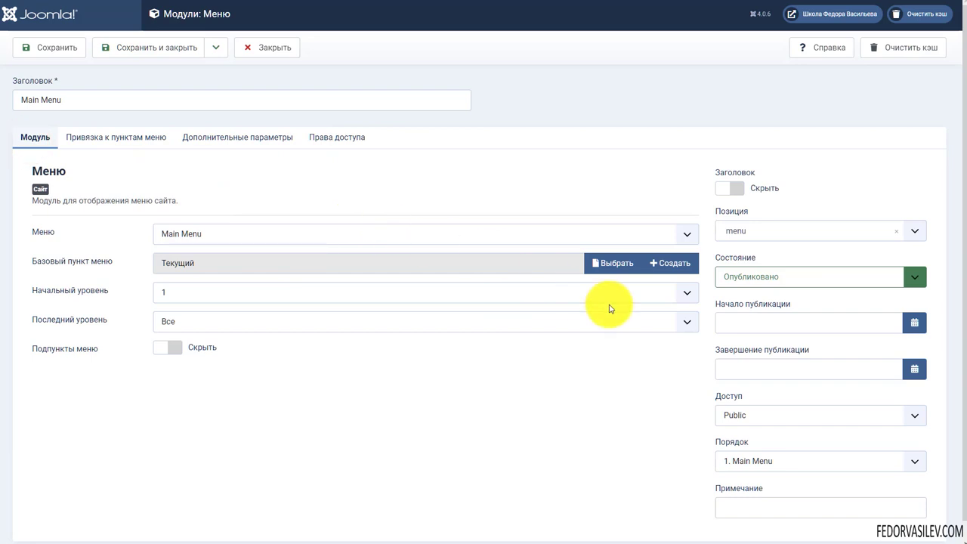
click(166, 349)
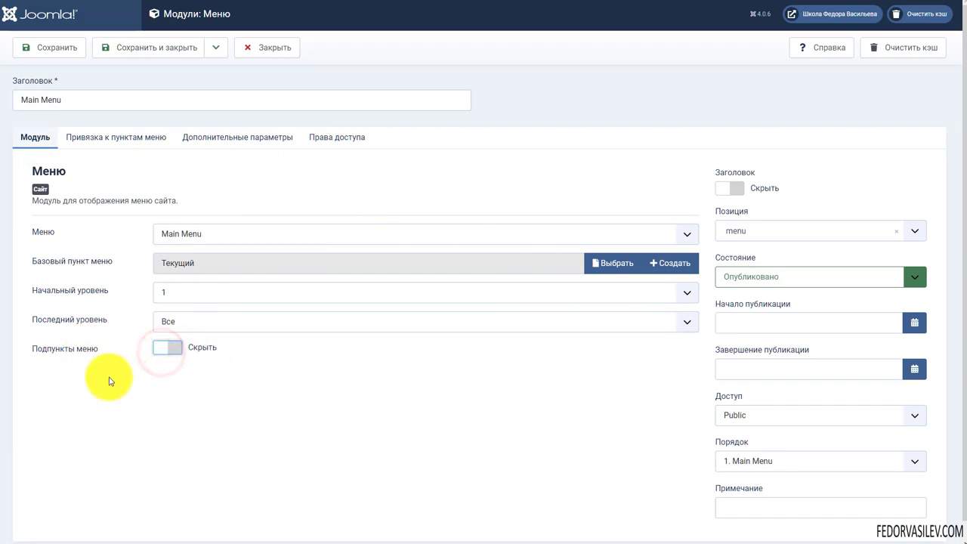
Set the Main Menu module's position to Purity_iii's Off Canvas [off-canvas], and save and close the module
click(755, 231)
scroll(768, 318, down, 8)
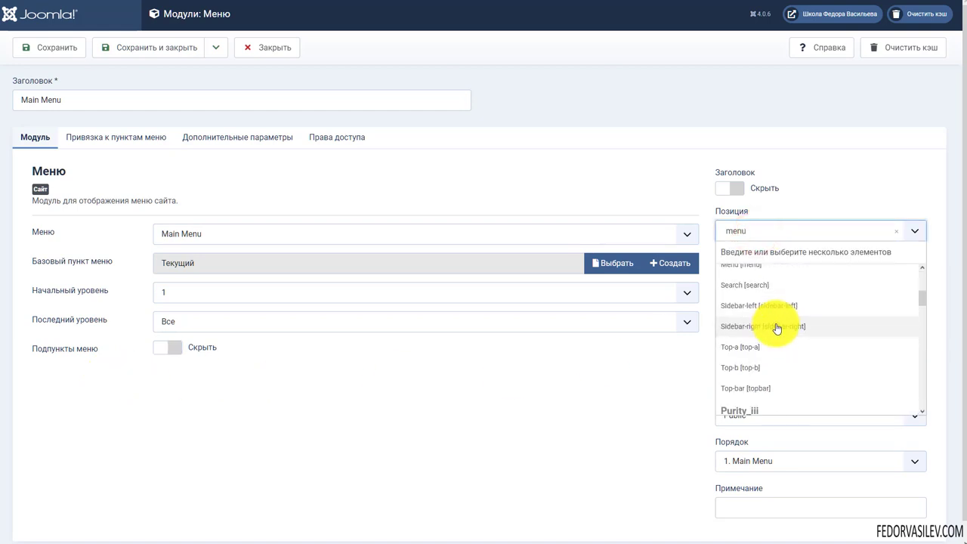
scroll(772, 332, down, 5)
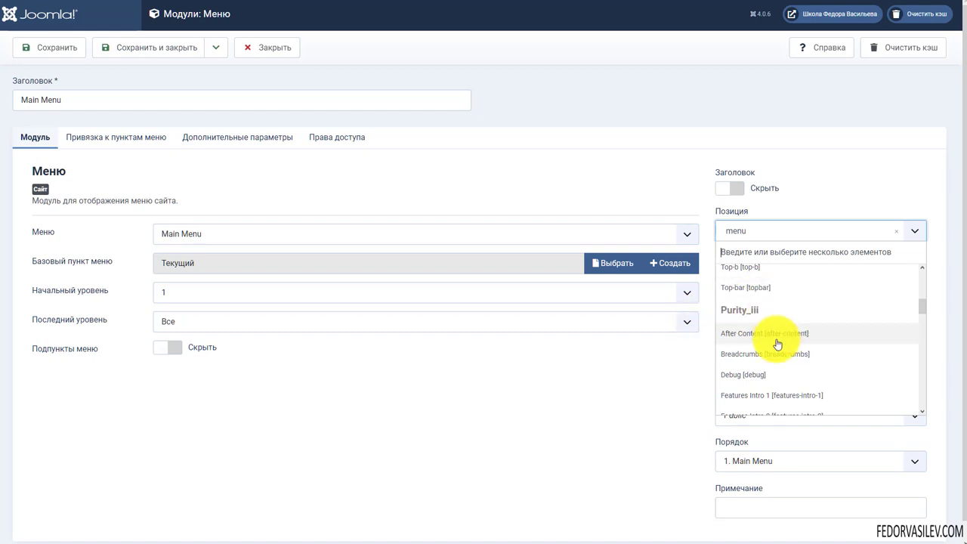
scroll(787, 368, down, 4)
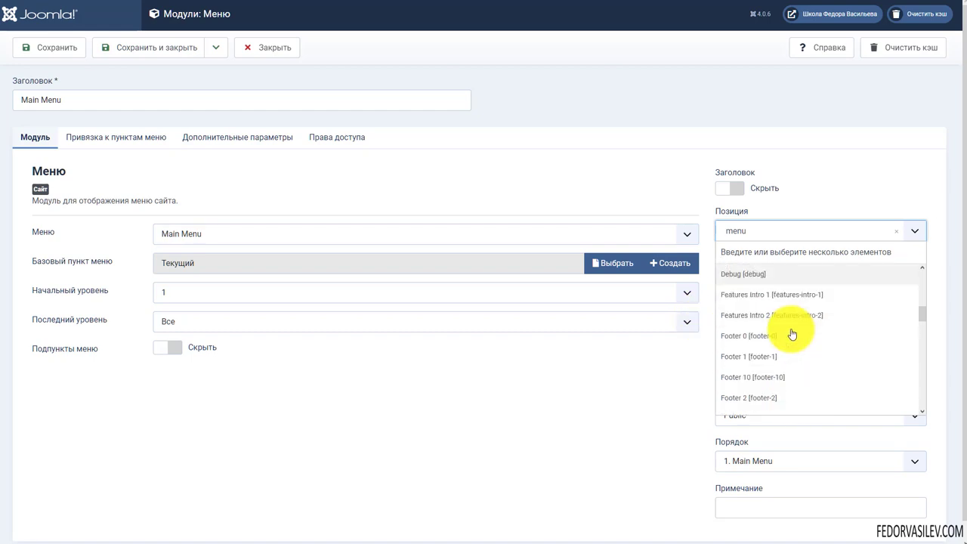
scroll(791, 324, down, 3)
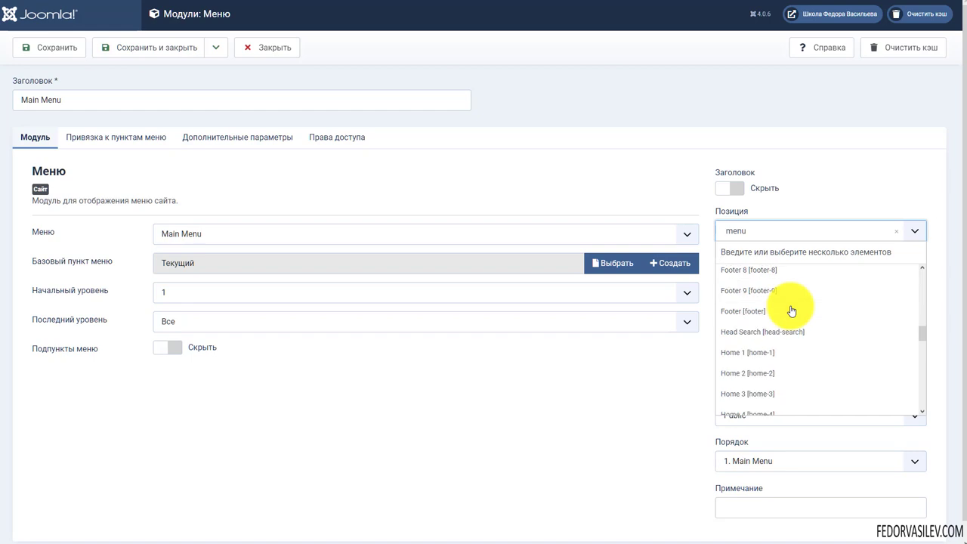
scroll(798, 308, down, 3)
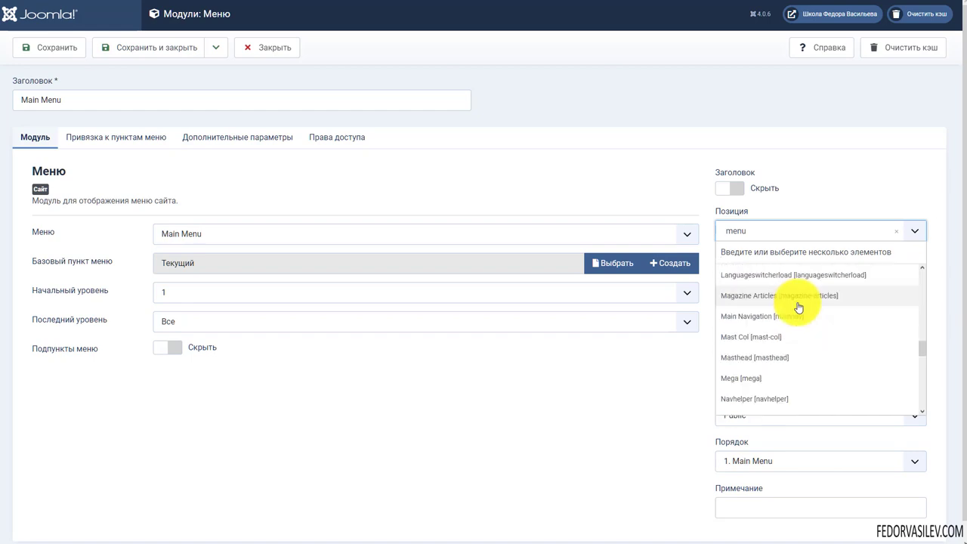
scroll(798, 302, down, 1)
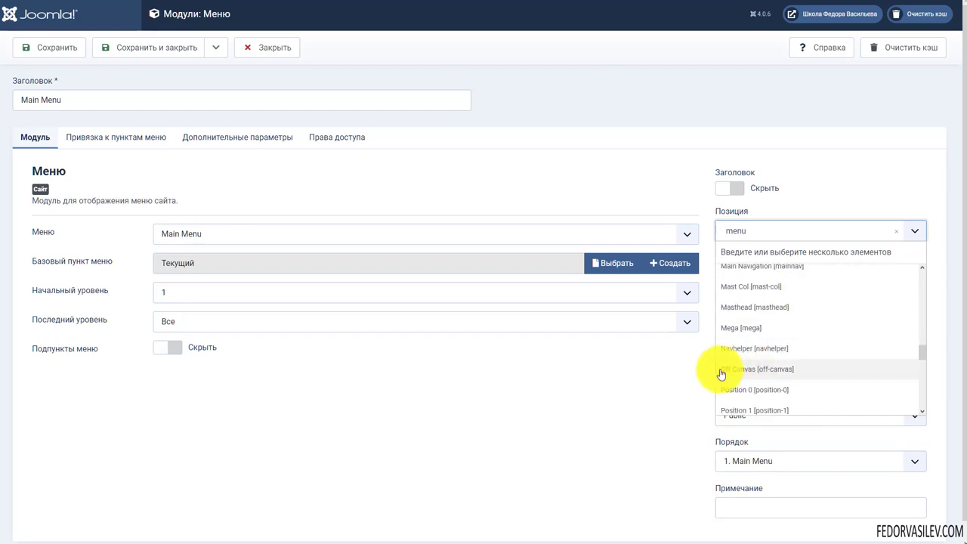
click(776, 368)
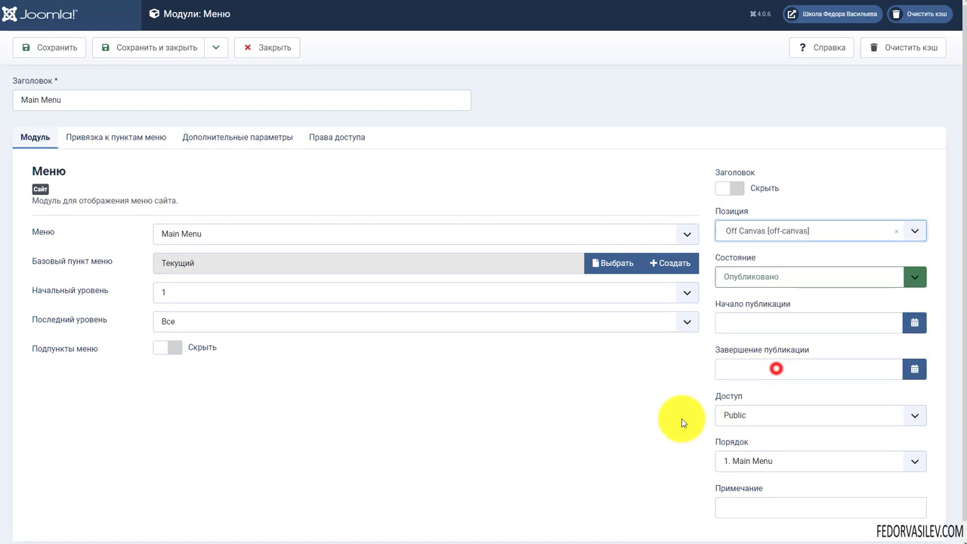
click(104, 47)
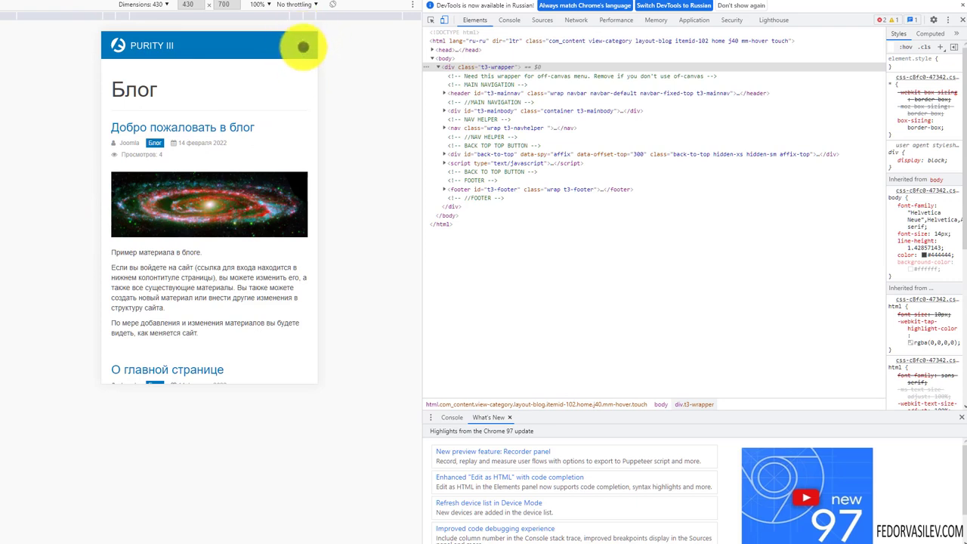
Check the mobile navigation menu and its Справка submenu on the home page after the module change
click(303, 46)
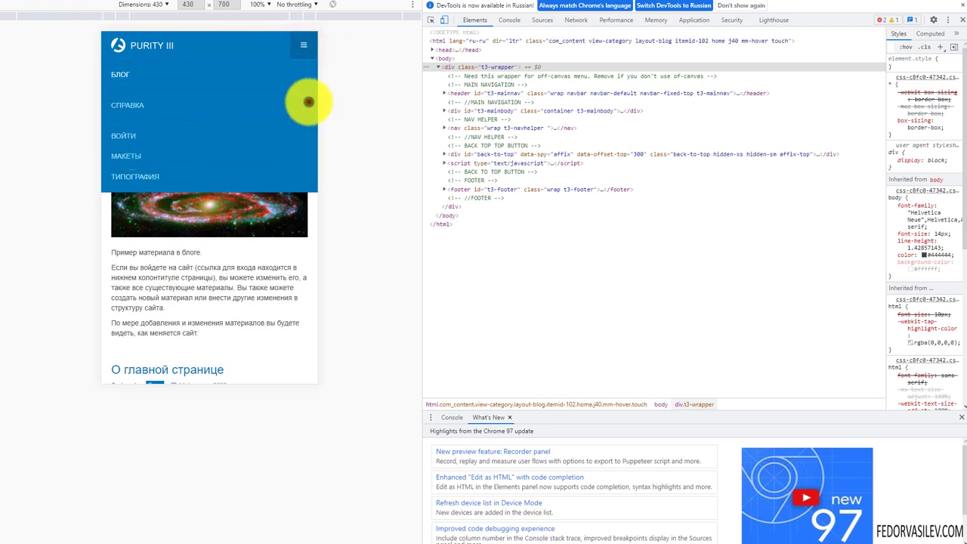
click(308, 101)
click(301, 44)
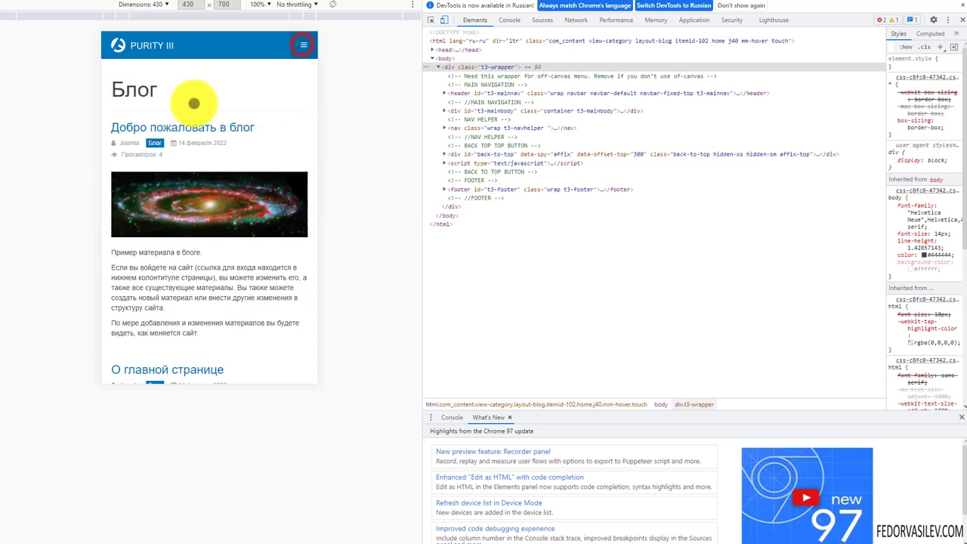
Inspect the mobile home page down to its footer, close the developer tools and view the desktop layout
scroll(136, 201, down, 4)
scroll(113, 151, down, 4)
scroll(201, 205, down, 8)
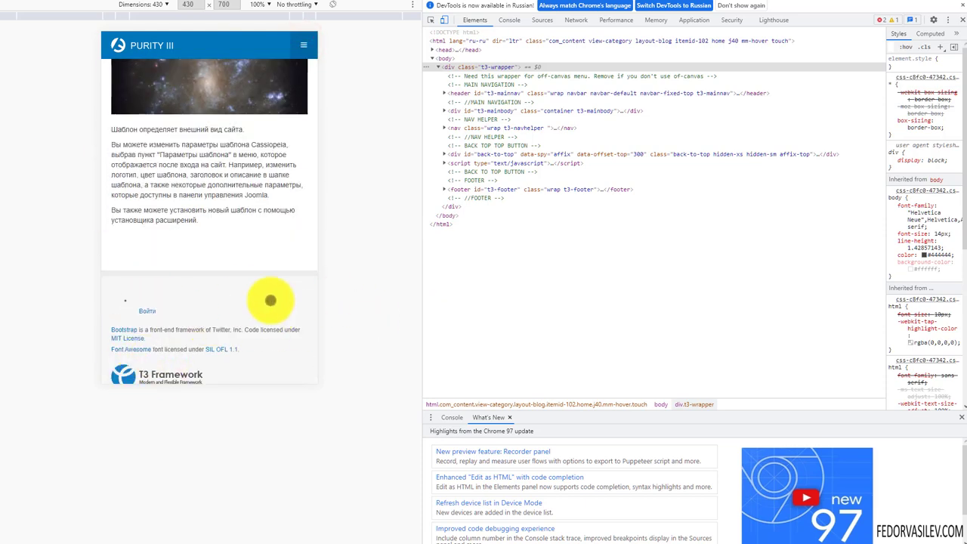
scroll(280, 280, up, 3)
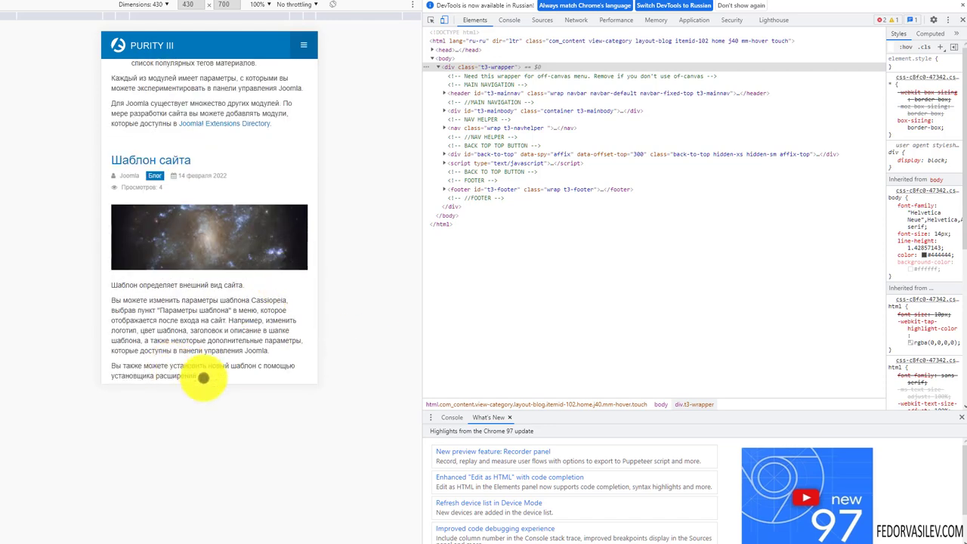
click(961, 20)
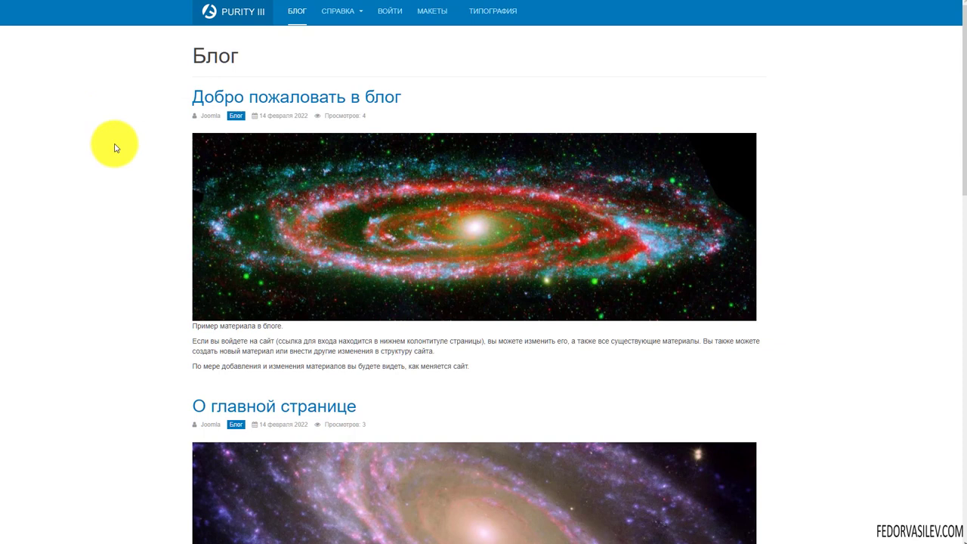
mouse_move(345, 17)
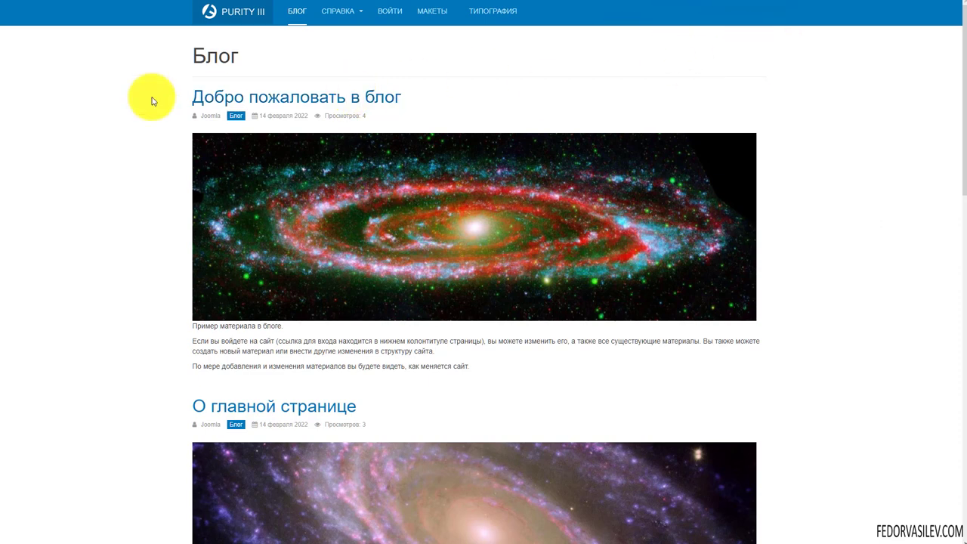
Inspect the home page in the developer tools' mobile view and check its navigation menu
right_click(105, 70)
click(129, 287)
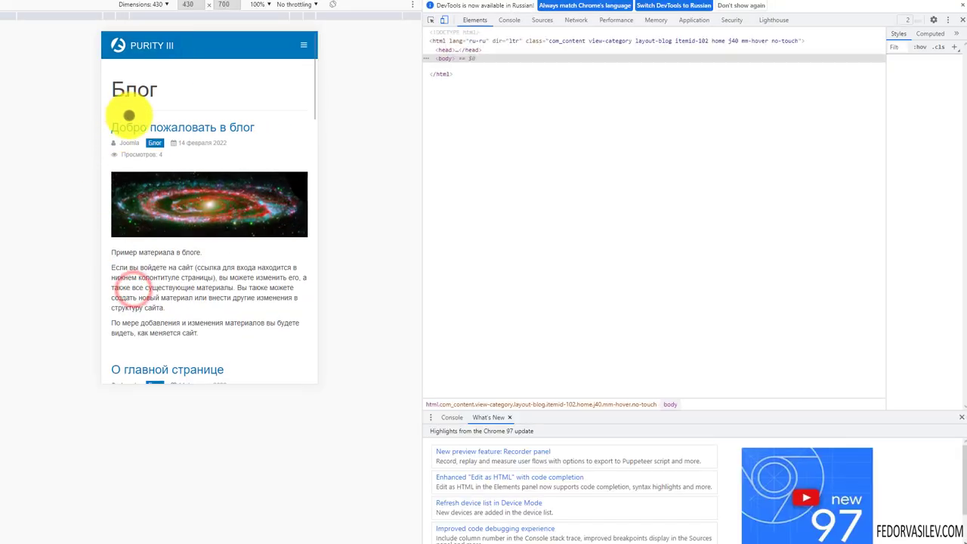
click(303, 48)
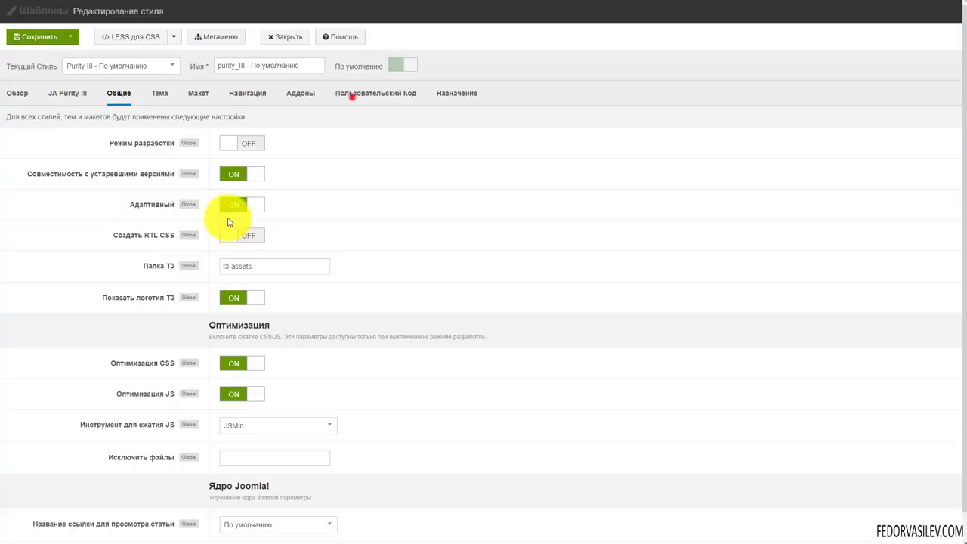
Set the Purity III style's Тема option to orange and save the style
click(158, 94)
click(262, 145)
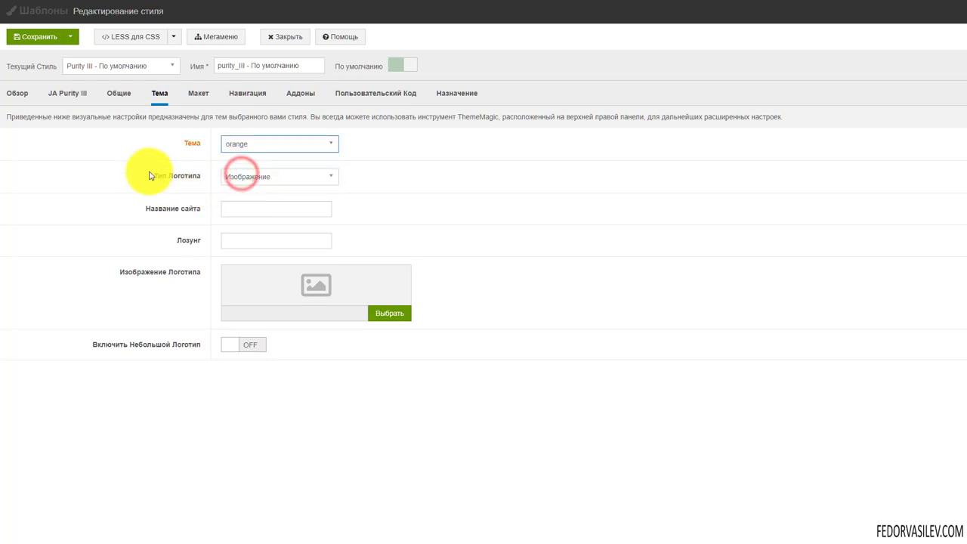
click(34, 34)
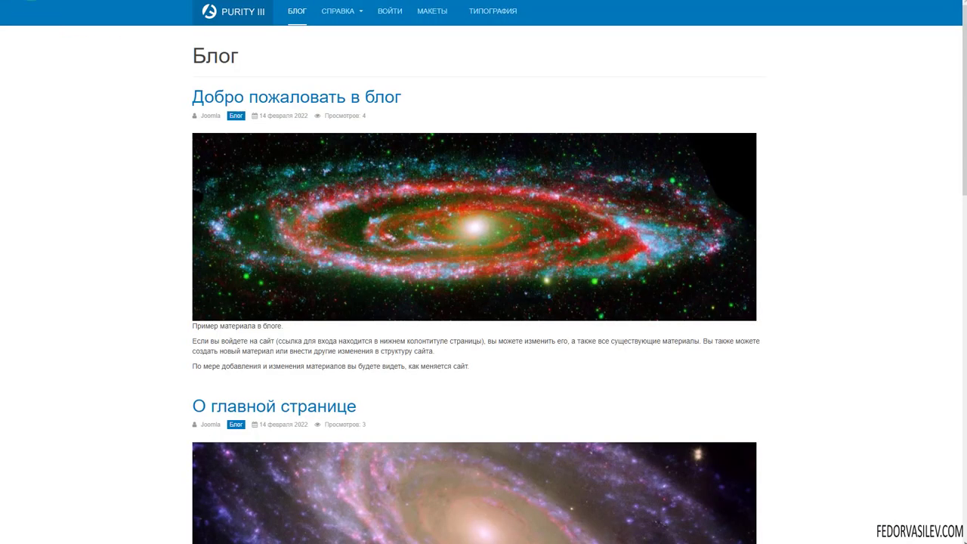
Reload the home page and review the new theme colour down the page, in the first article and on the О главной странице page
key(F5)
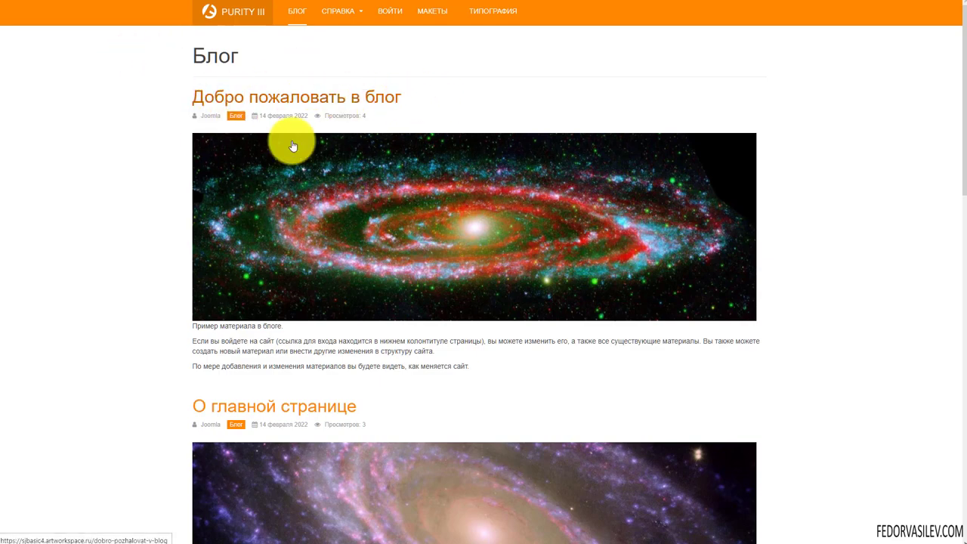
scroll(352, 255, down, 3)
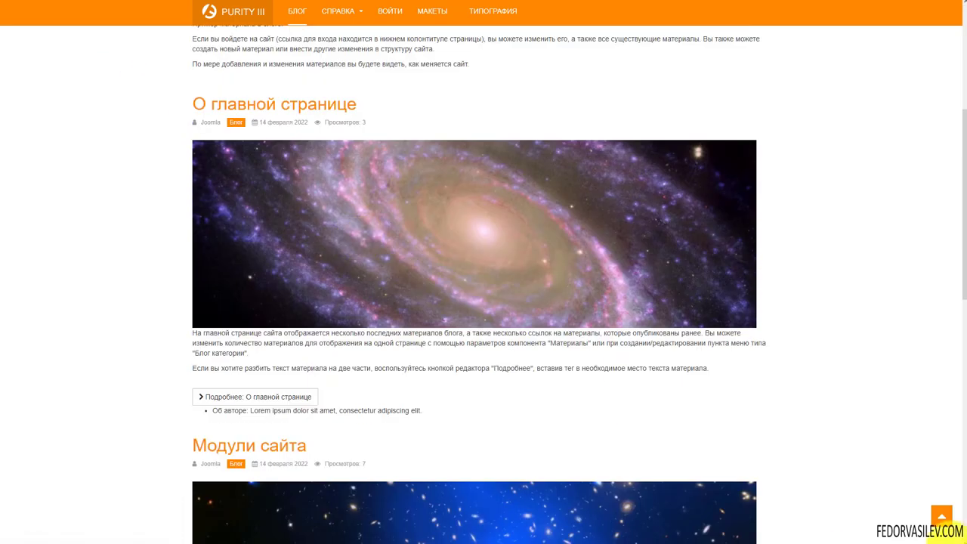
click(941, 516)
click(961, 177)
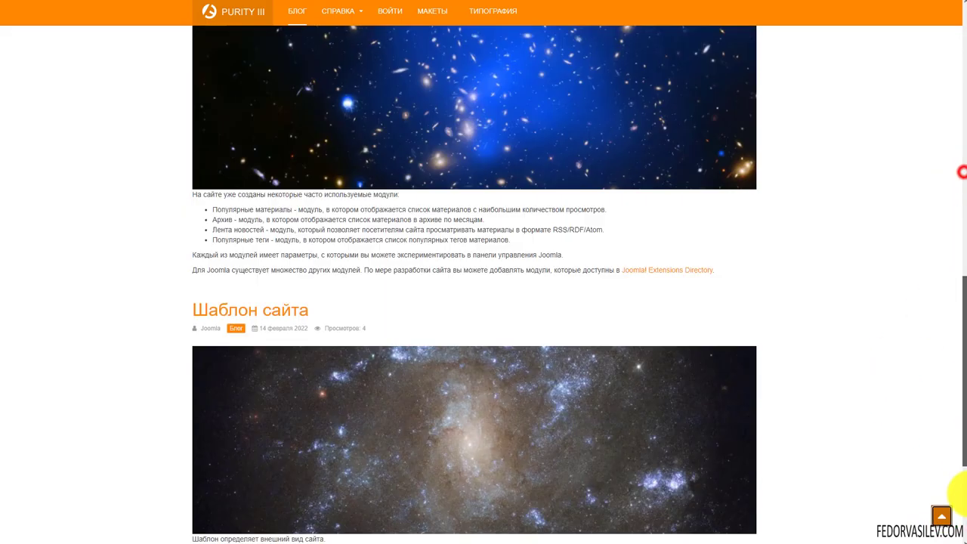
click(941, 516)
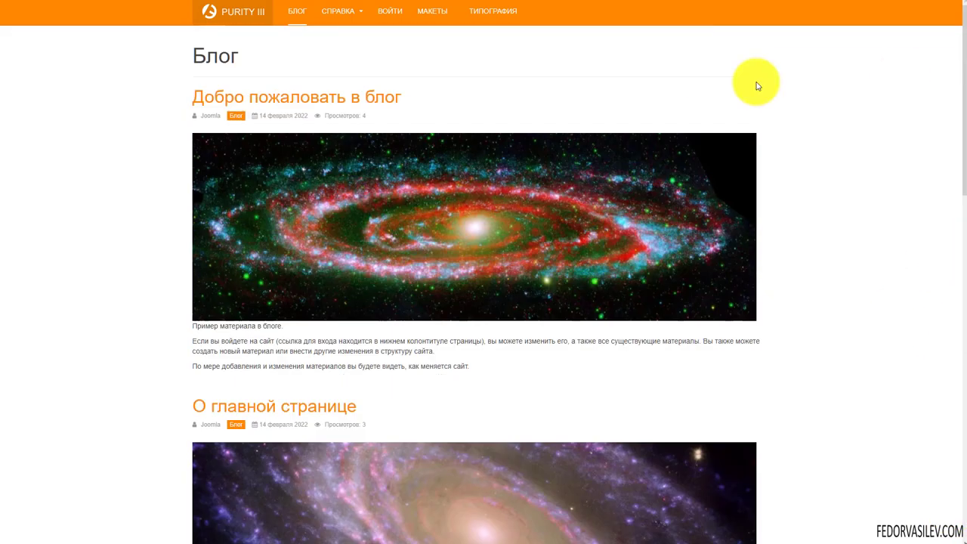
click(393, 207)
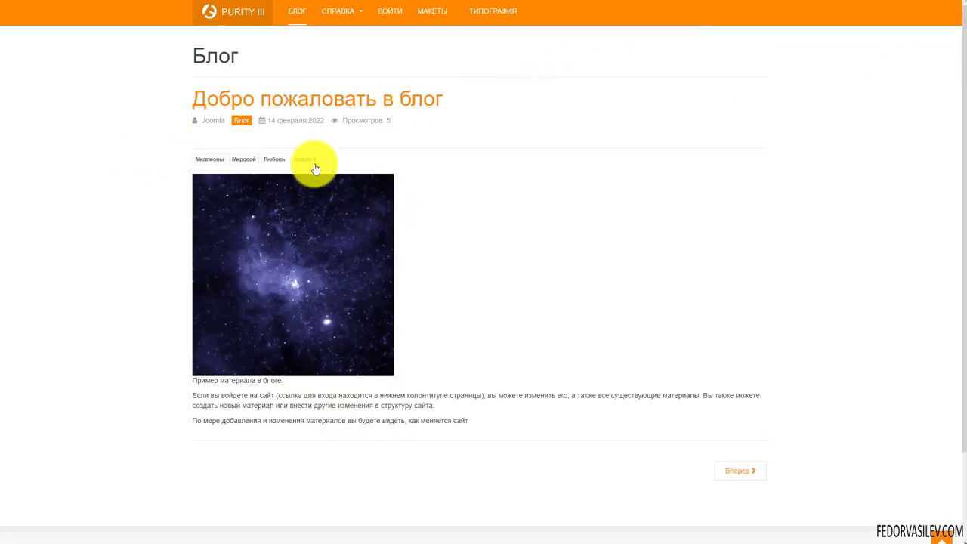
mouse_move(339, 16)
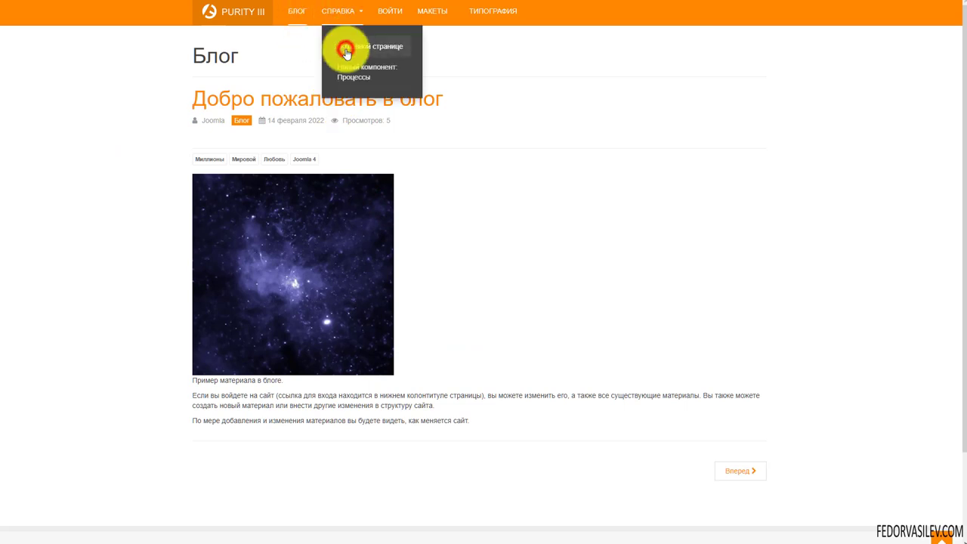
click(345, 48)
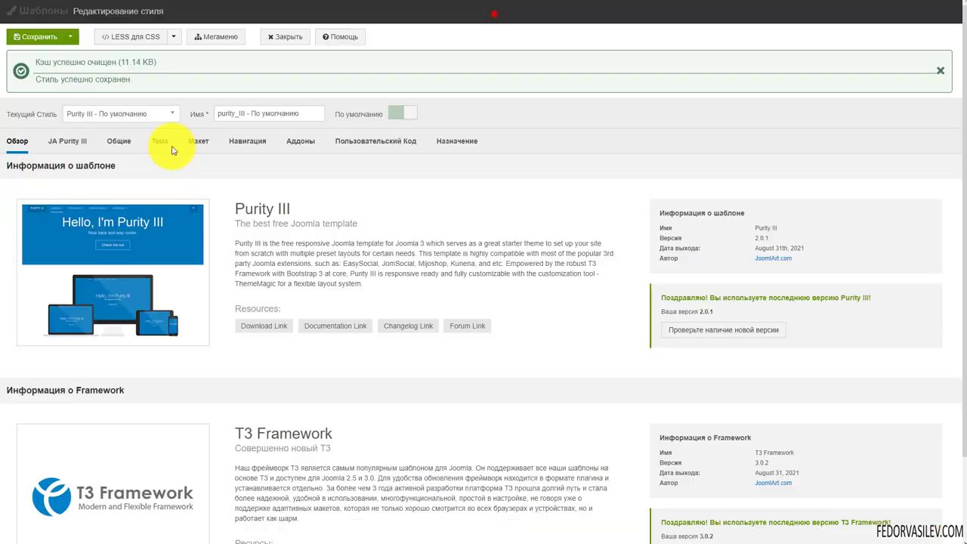
Set the style's Тема option to red and save the style
click(157, 143)
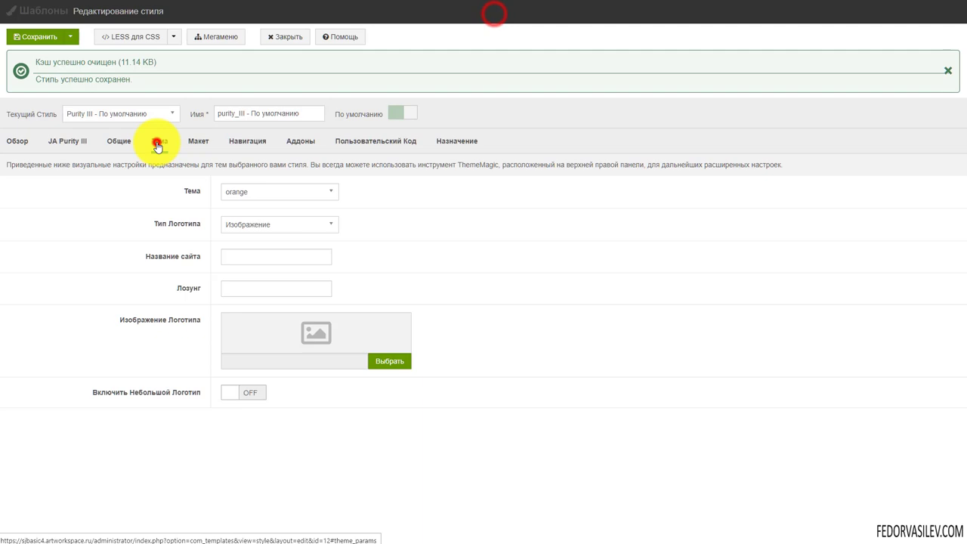
click(287, 197)
click(243, 228)
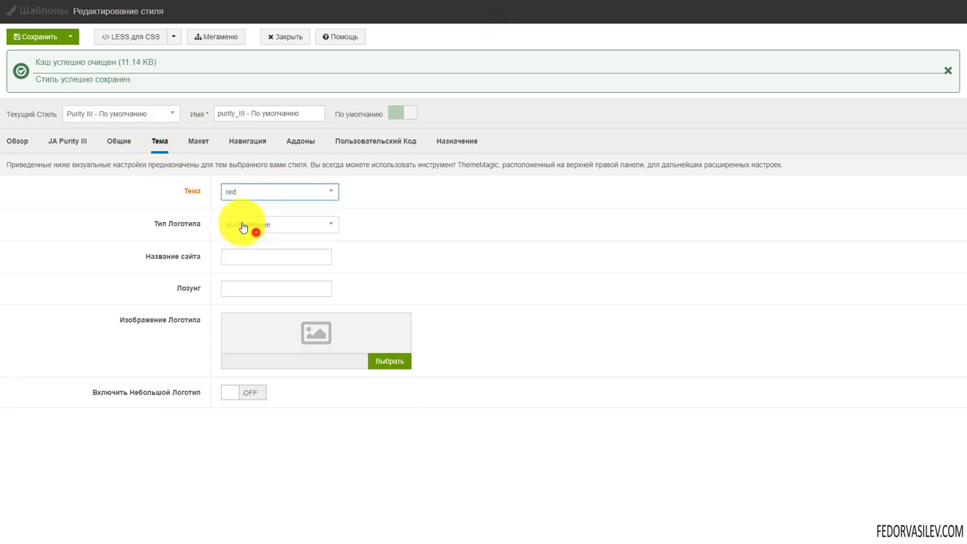
click(42, 36)
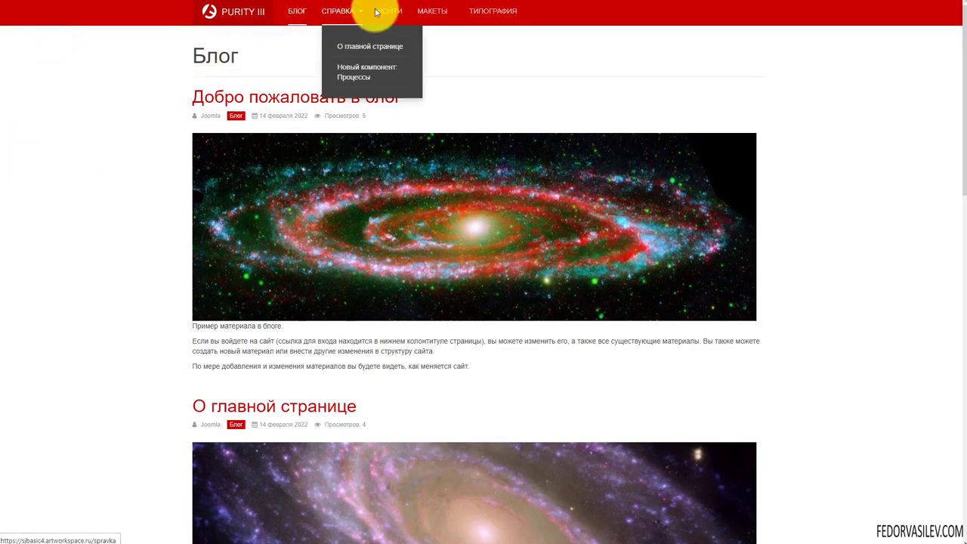
Inspect the red theme on the home page from the header down to the footer
scroll(540, 46, down, 15)
scroll(256, 46, up, 15)
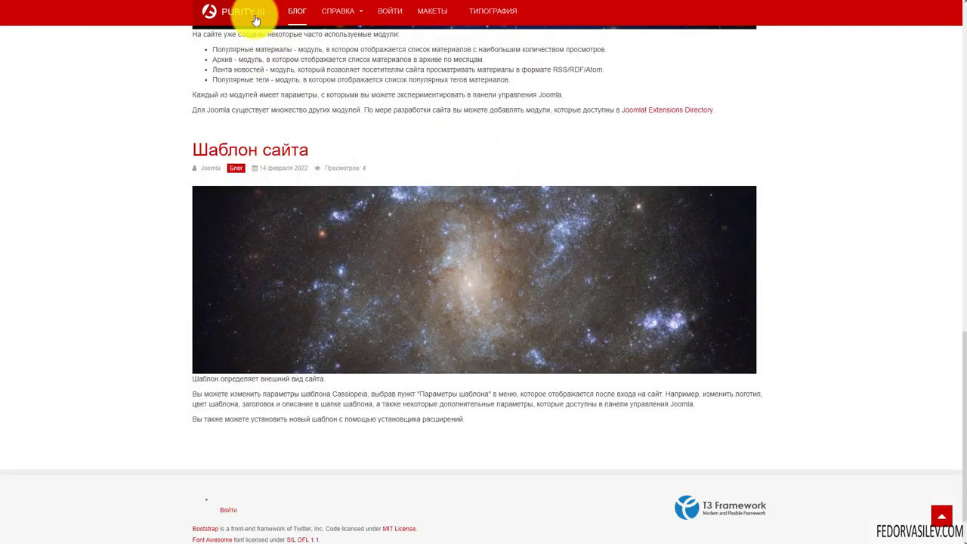
scroll(270, 65, down, 2)
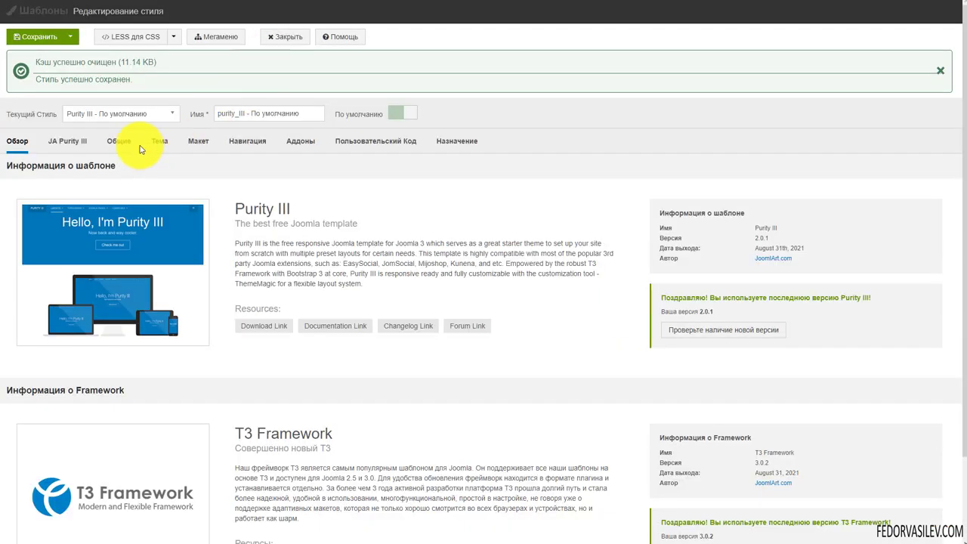
Set the style's Тема option back to orange
click(158, 144)
click(243, 191)
click(241, 210)
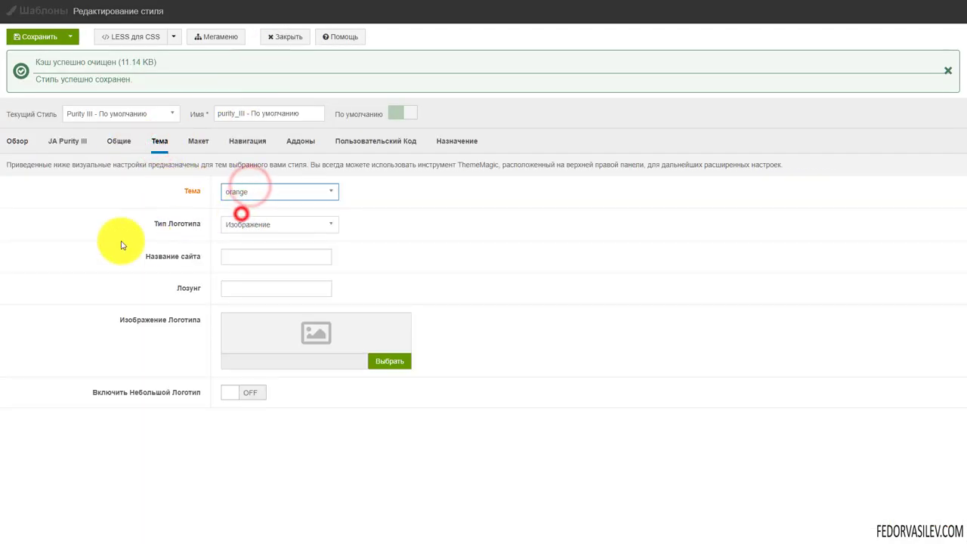
Set the logo type to Текст with the site name Школа, enter the owner's full name as the slogan, and save the style
click(263, 254)
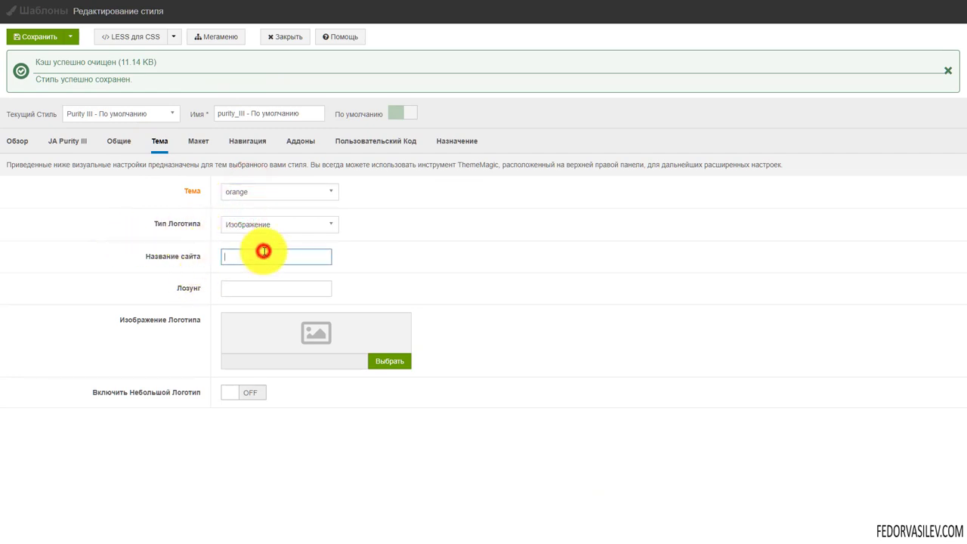
click(251, 224)
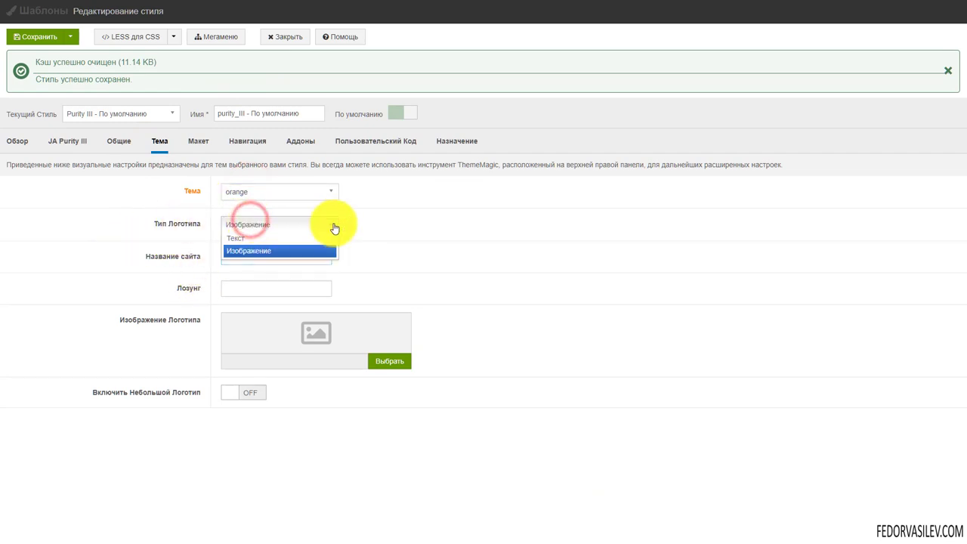
click(279, 239)
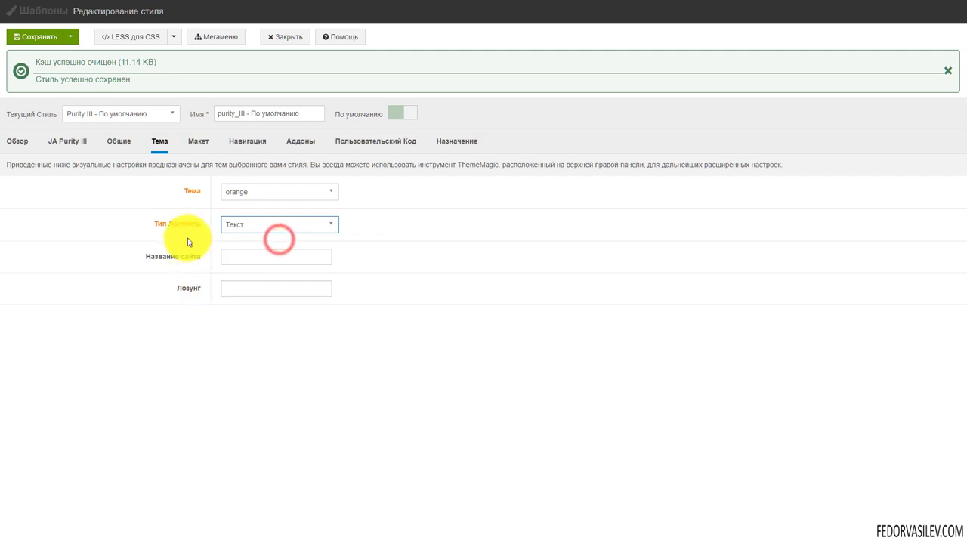
click(237, 287)
click(237, 287)
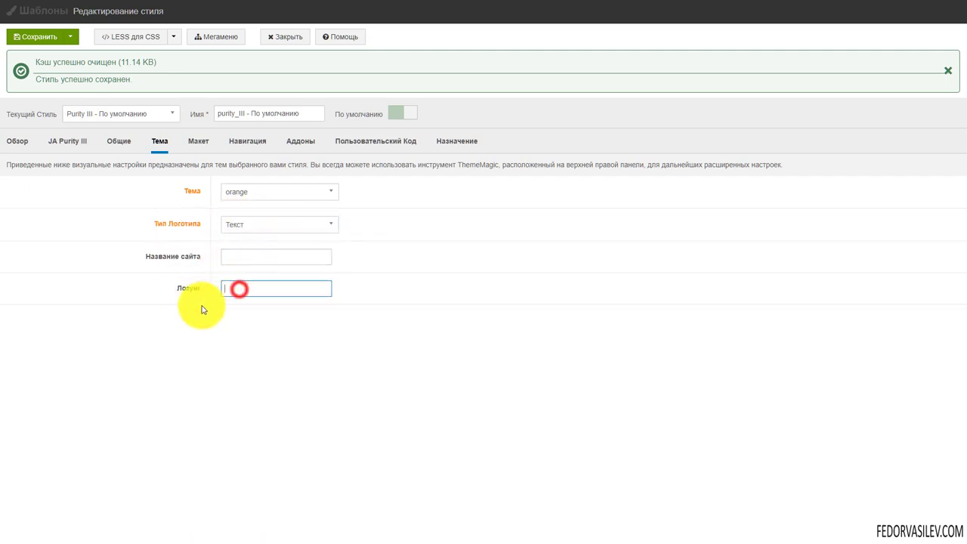
click(237, 259)
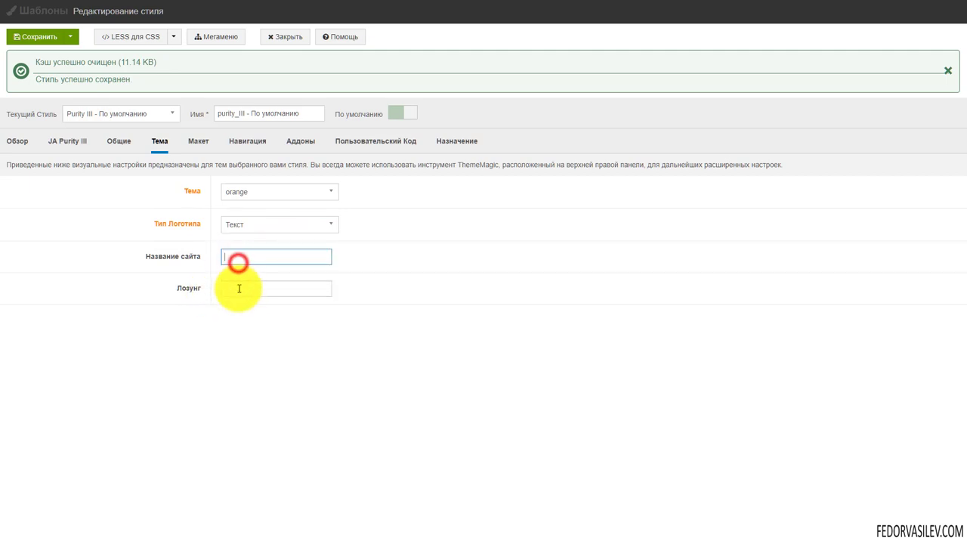
click(237, 288)
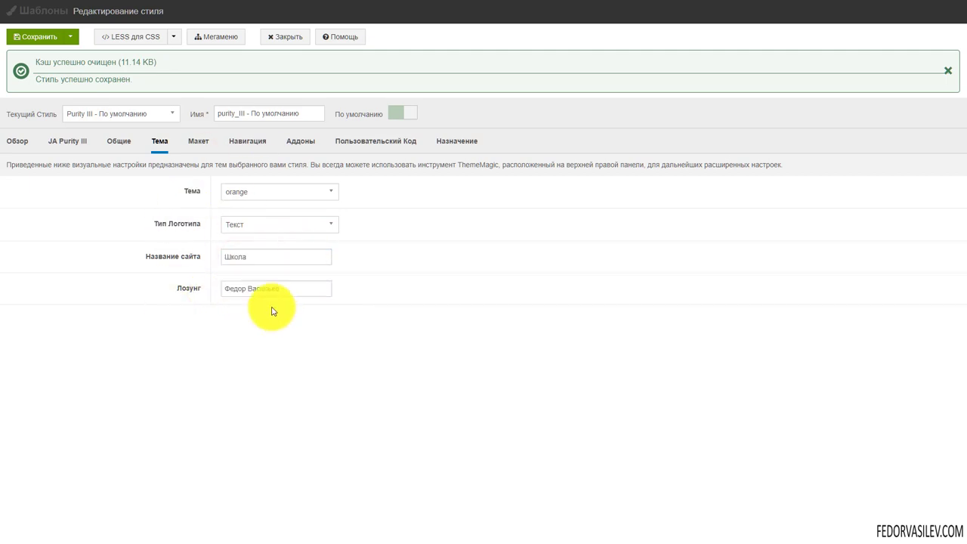
double_click(259, 259)
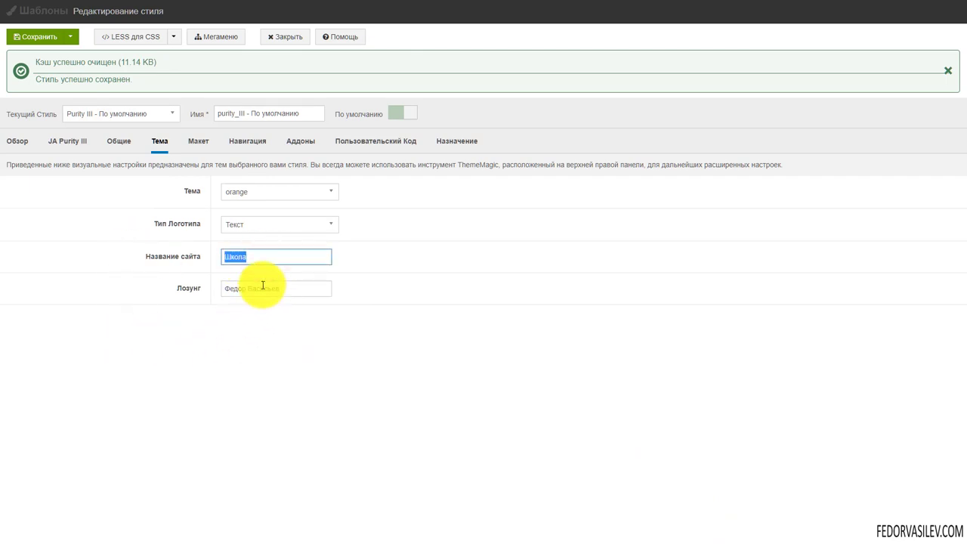
Check the text logo on the home page and look for the slogan from the header down to the footer
click(185, 12)
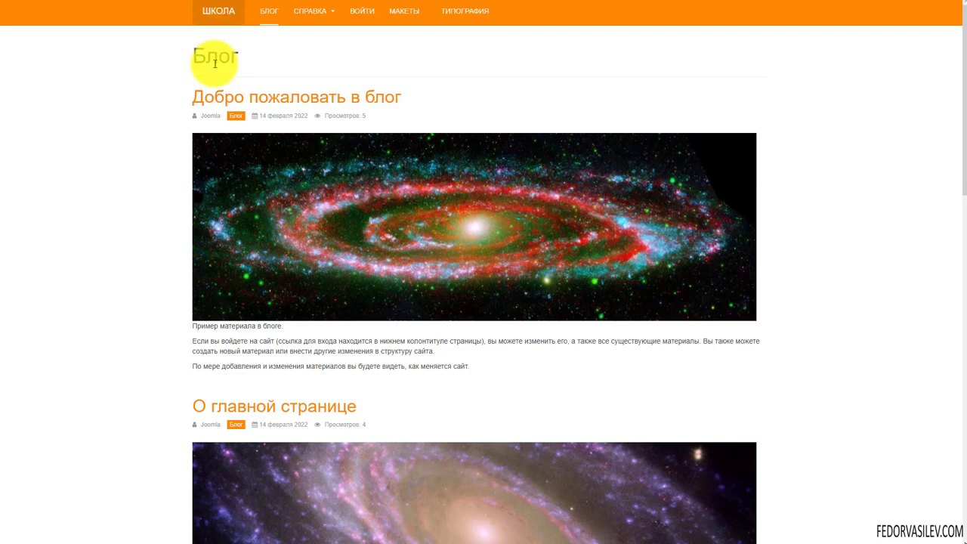
scroll(490, 130, down, 5)
scroll(616, 315, down, 8)
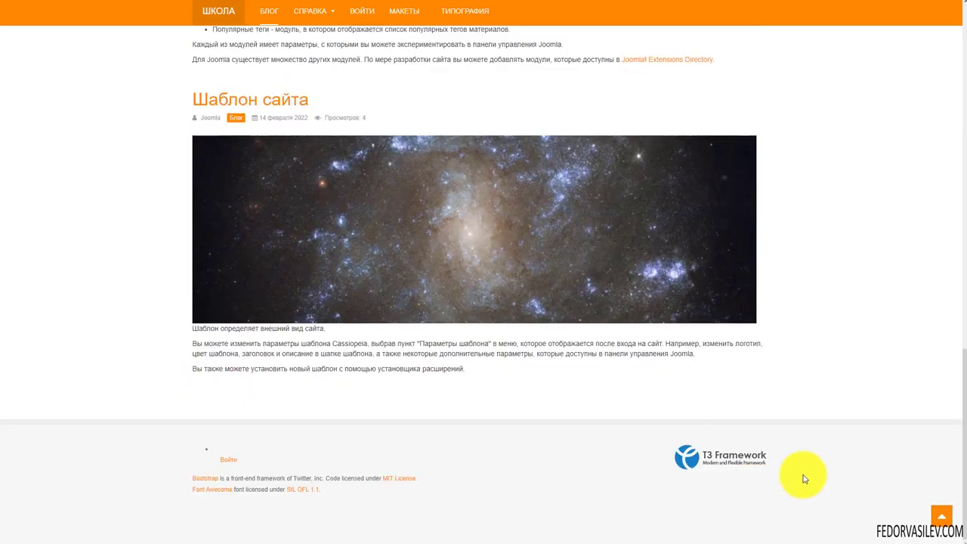
click(940, 516)
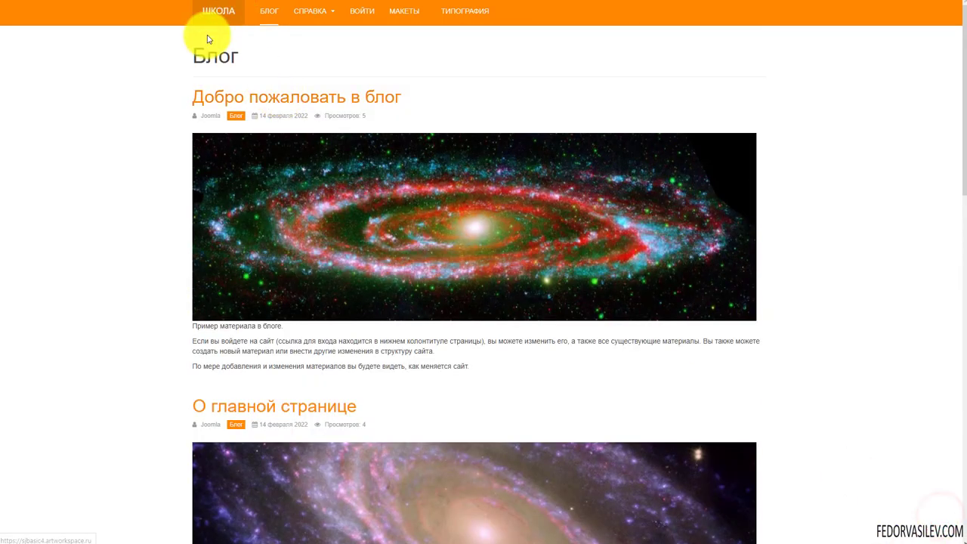
drag(267, 47, 181, 35)
click(491, 60)
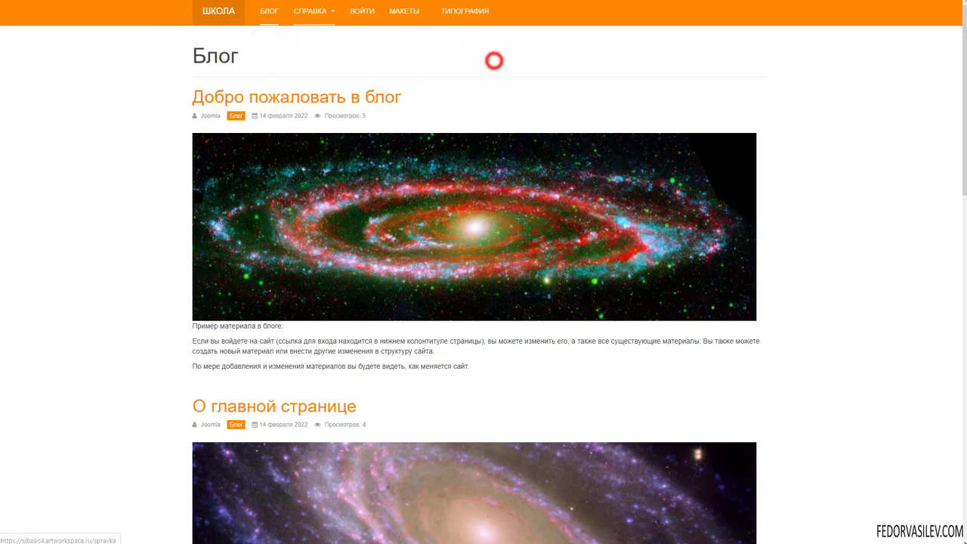
Set the style's logo type to Изображение and choose logo-2015-2.png as the logo image
key(ctrl+Tab)
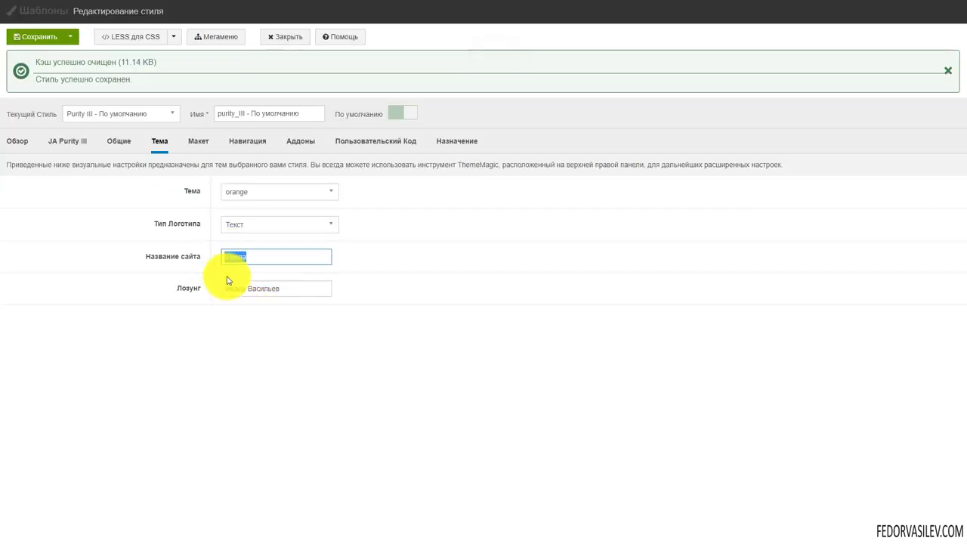
click(238, 223)
click(240, 247)
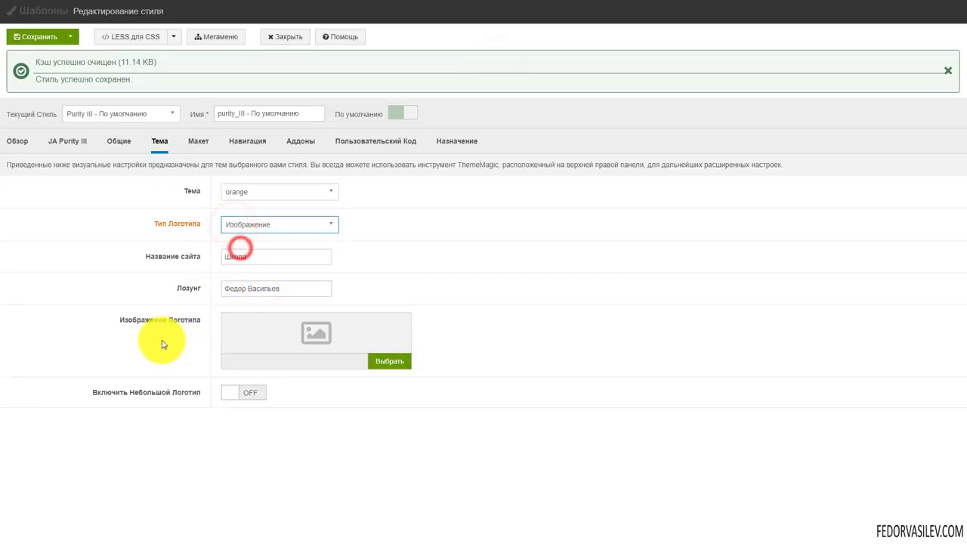
click(389, 361)
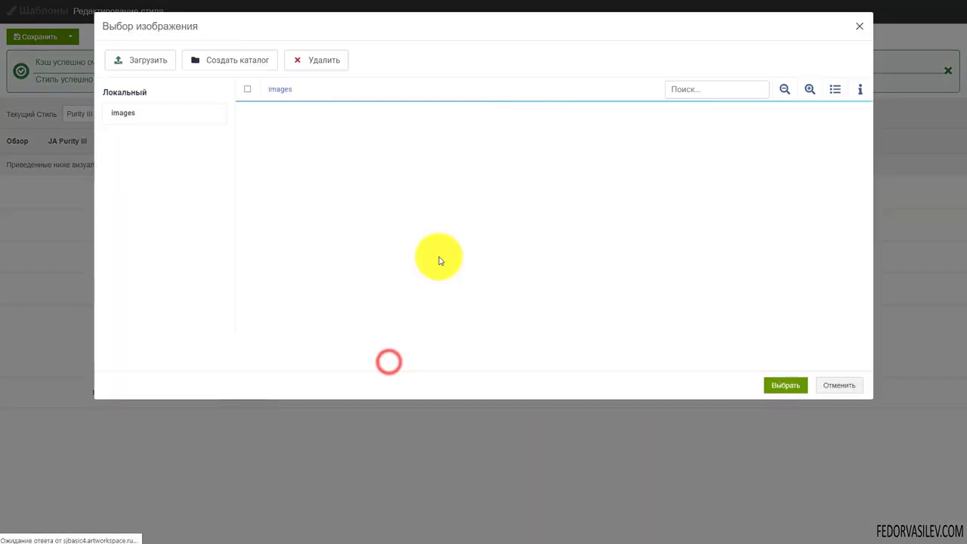
click(815, 167)
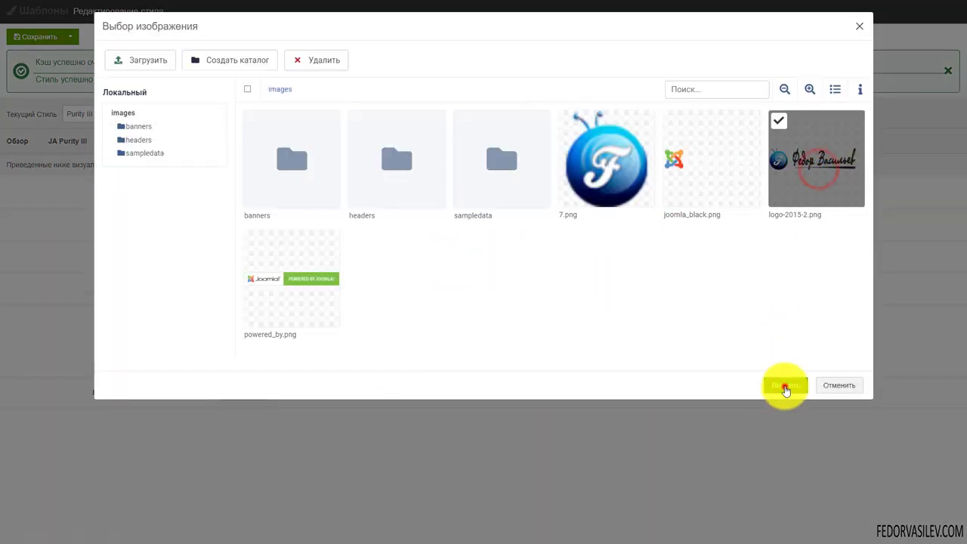
click(785, 385)
Enable the small logo option and choose 7.png as the small logo image
click(228, 393)
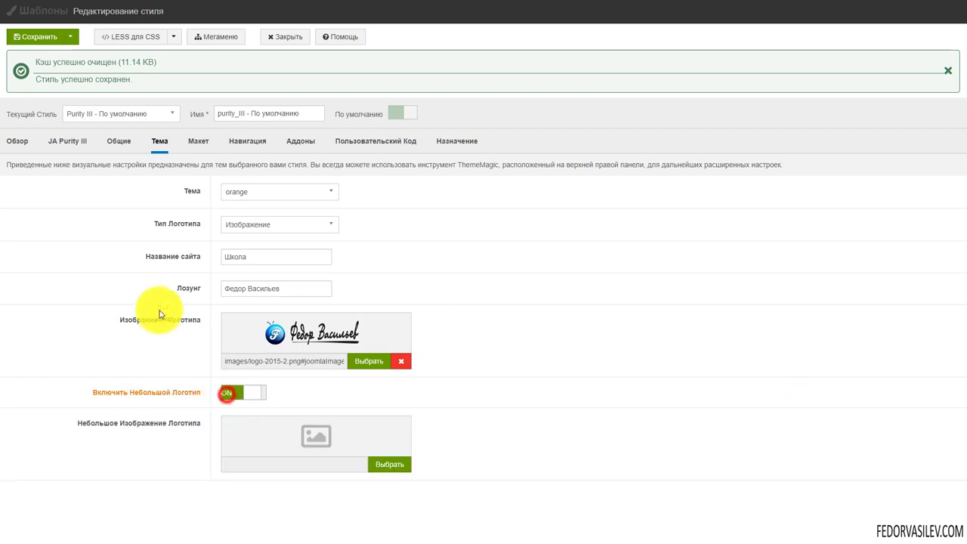
click(391, 463)
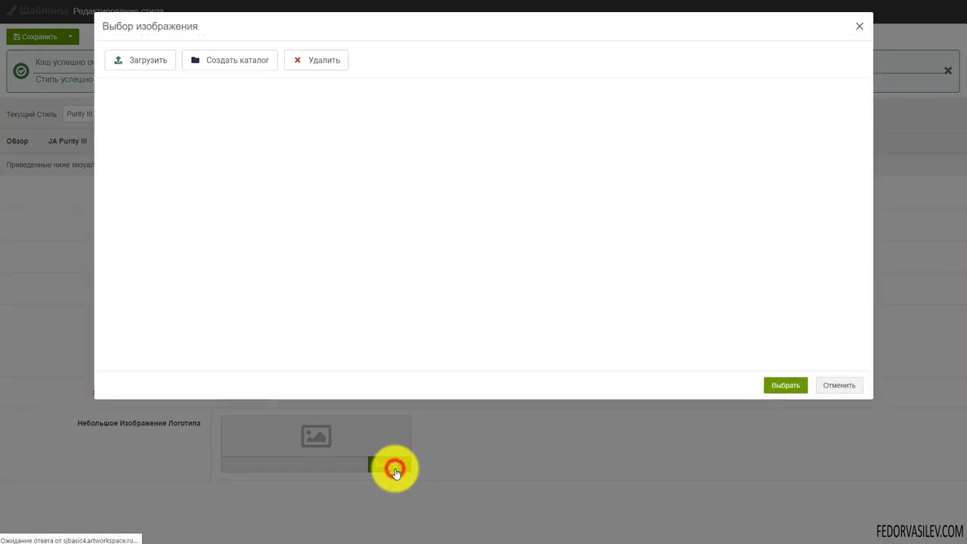
click(630, 188)
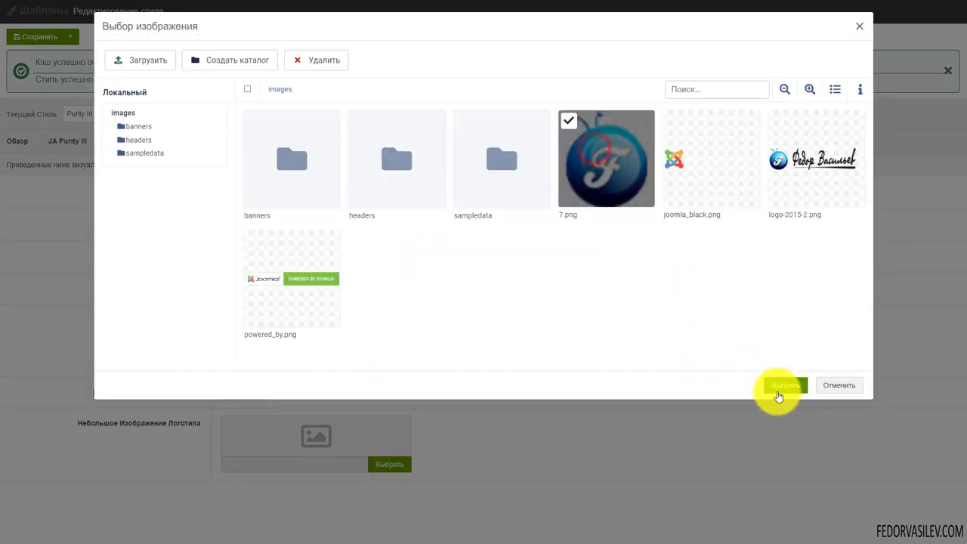
click(778, 387)
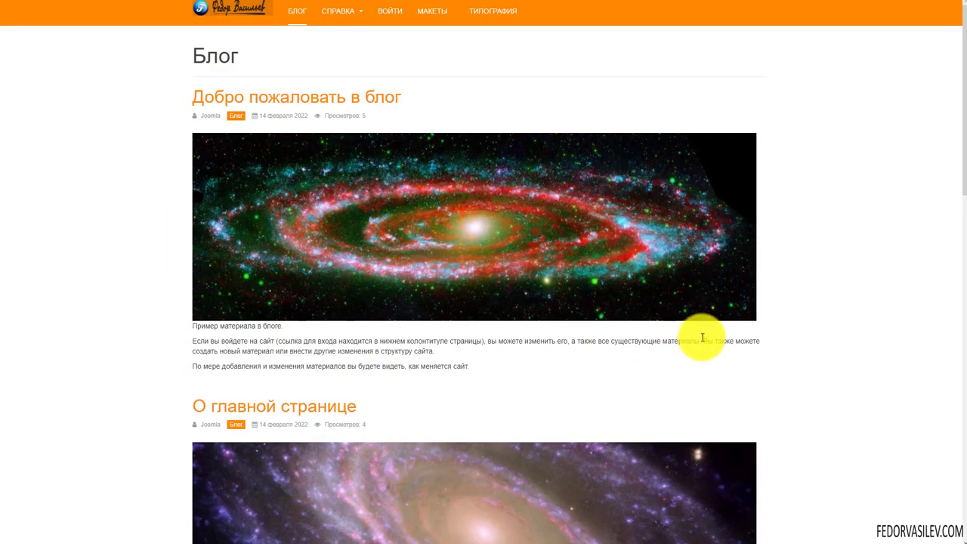
Check the home page's small logo and collapsible menu in the developer tools' mobile preview, then close the tools
right_click(121, 73)
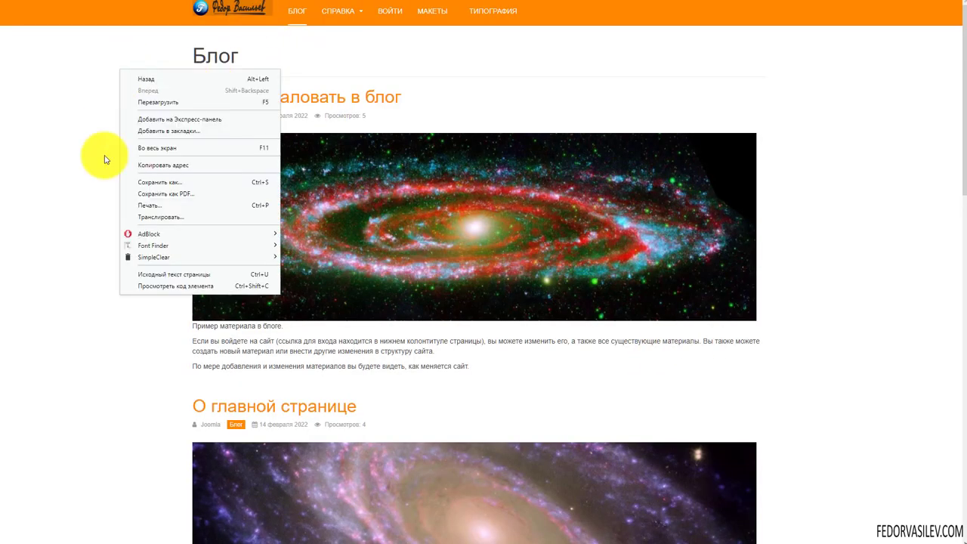
click(150, 285)
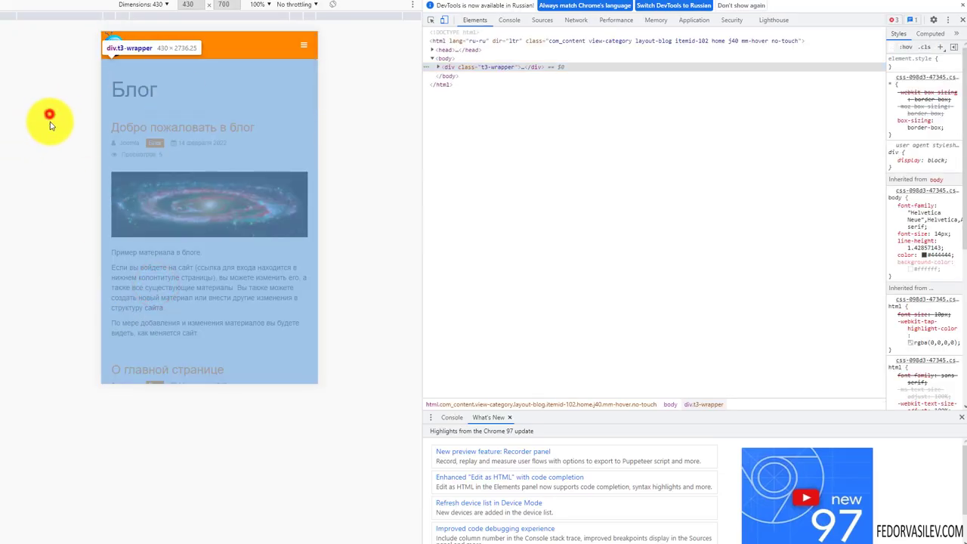
click(49, 121)
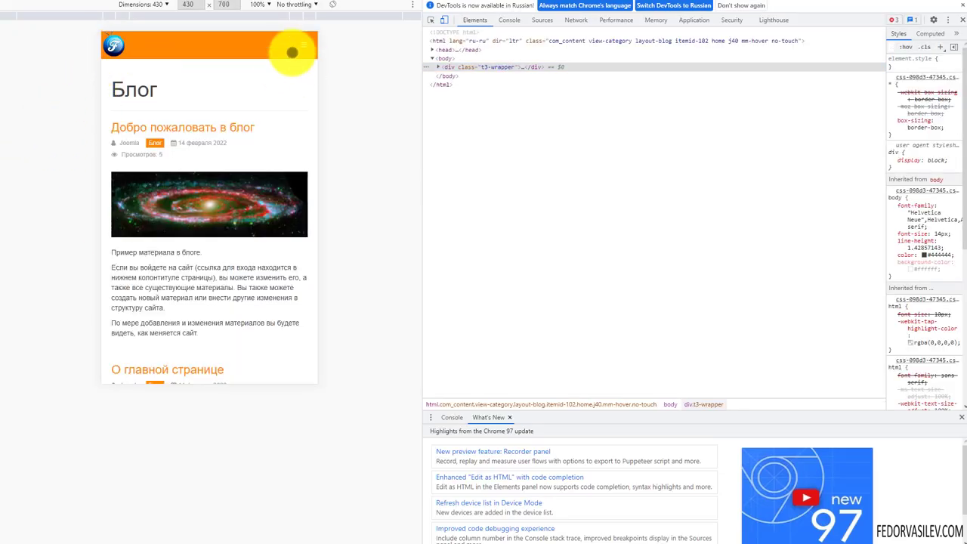
click(303, 45)
click(310, 103)
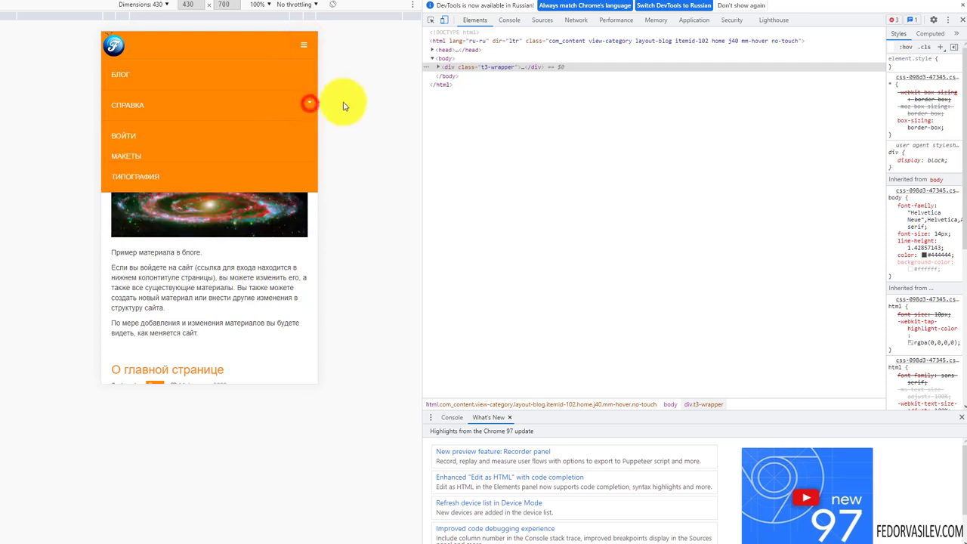
click(303, 45)
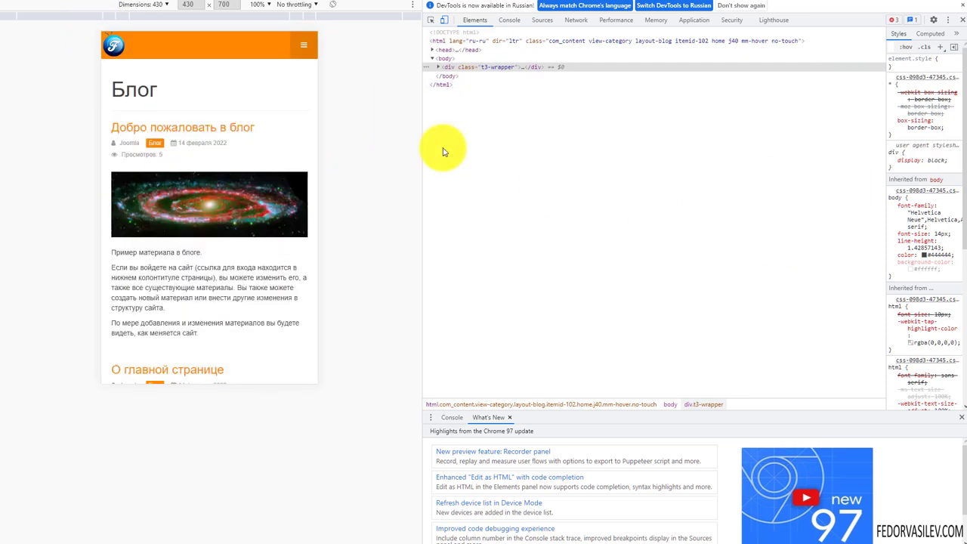
click(960, 21)
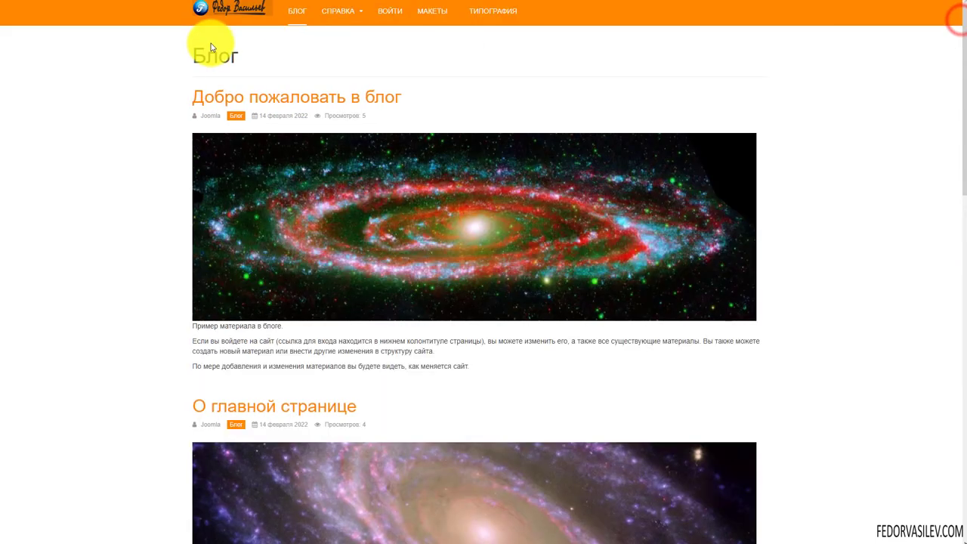
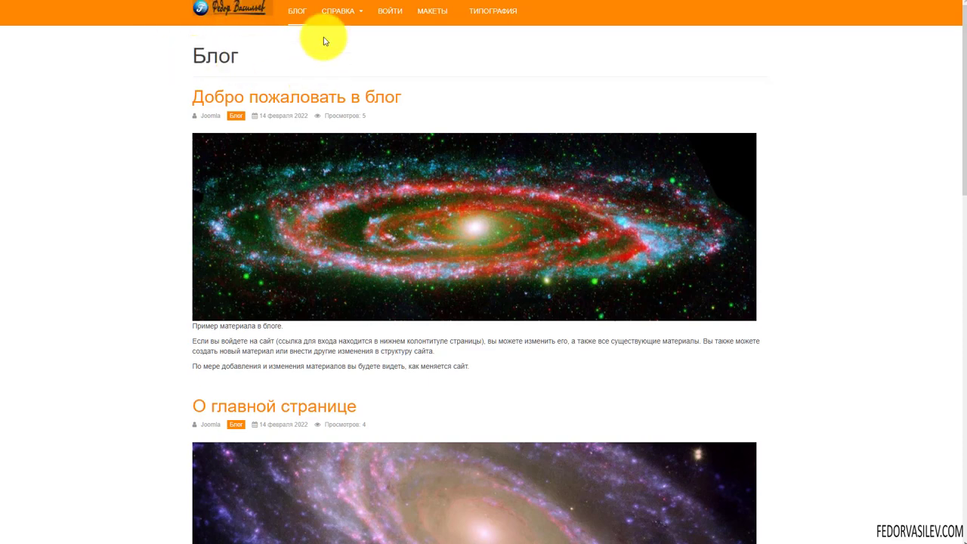
Turn off the small logo, remove the logo image, set the logo type back to Текст and save the style
key(ctrl+Tab)
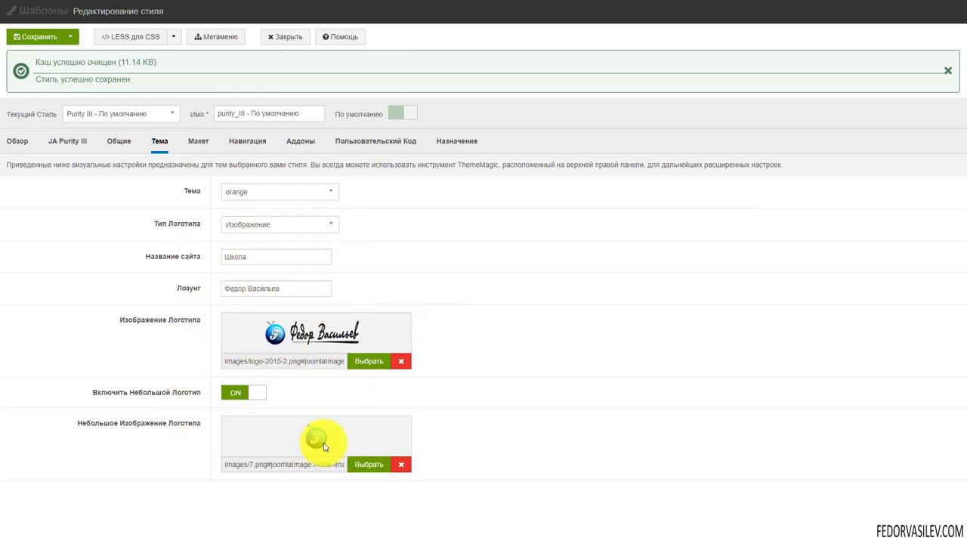
click(231, 392)
click(399, 361)
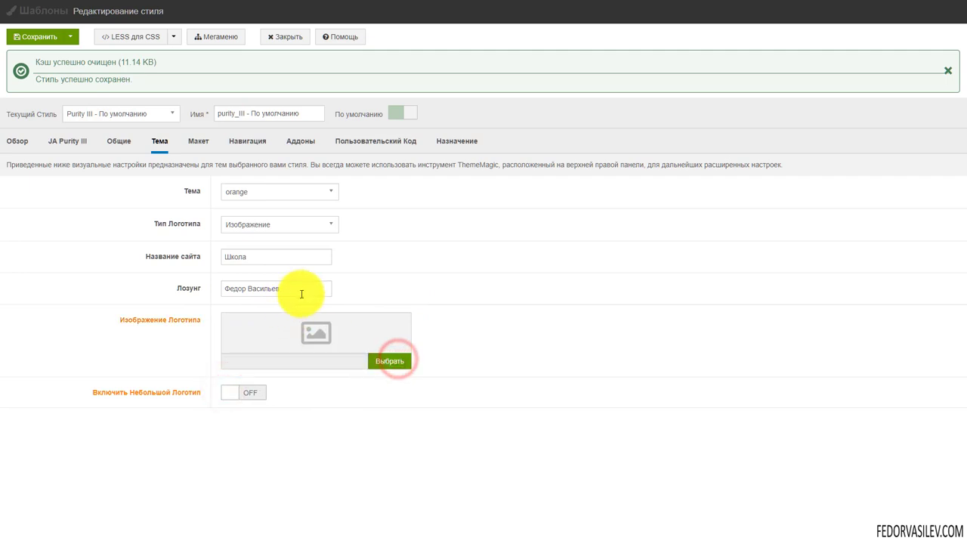
click(265, 224)
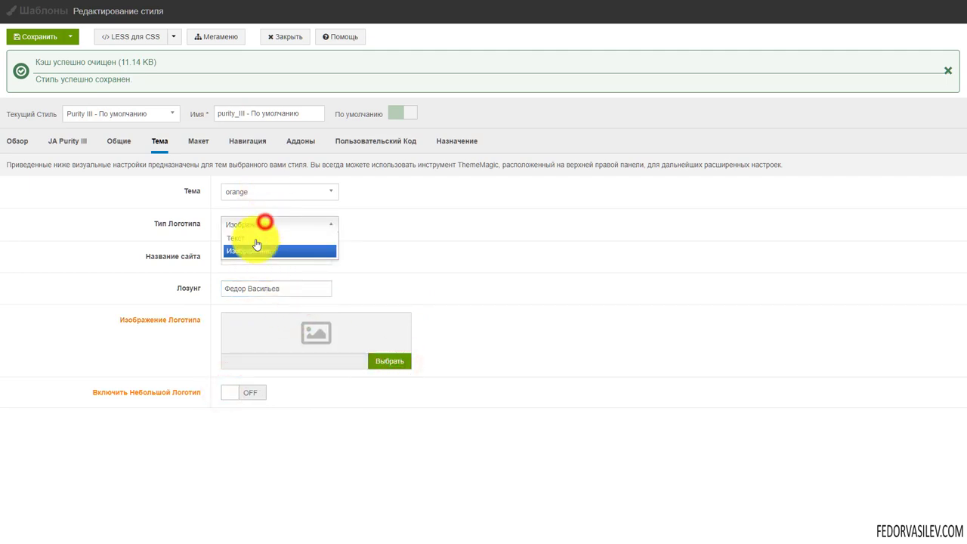
click(253, 241)
click(38, 36)
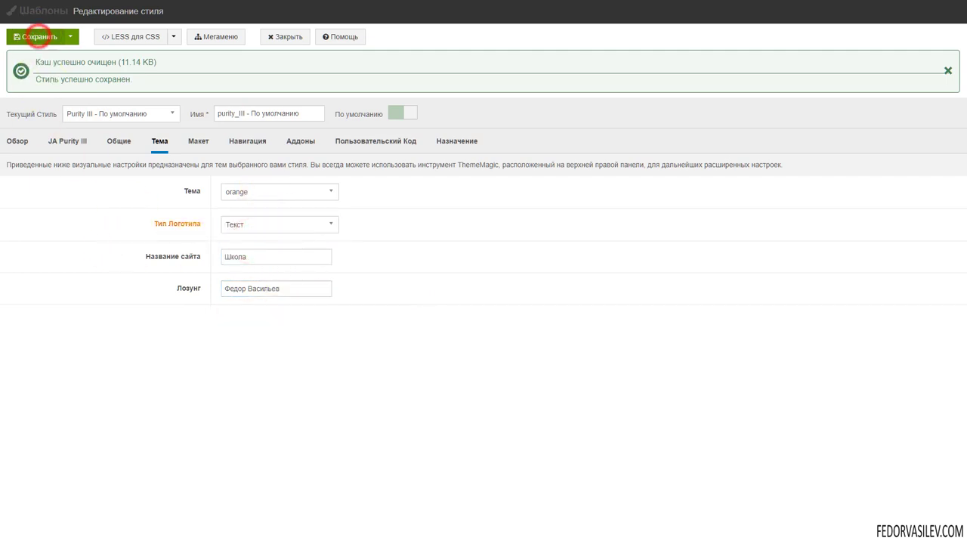
Review the module positions of the style's default-content-left layout in the Макет settings
click(197, 141)
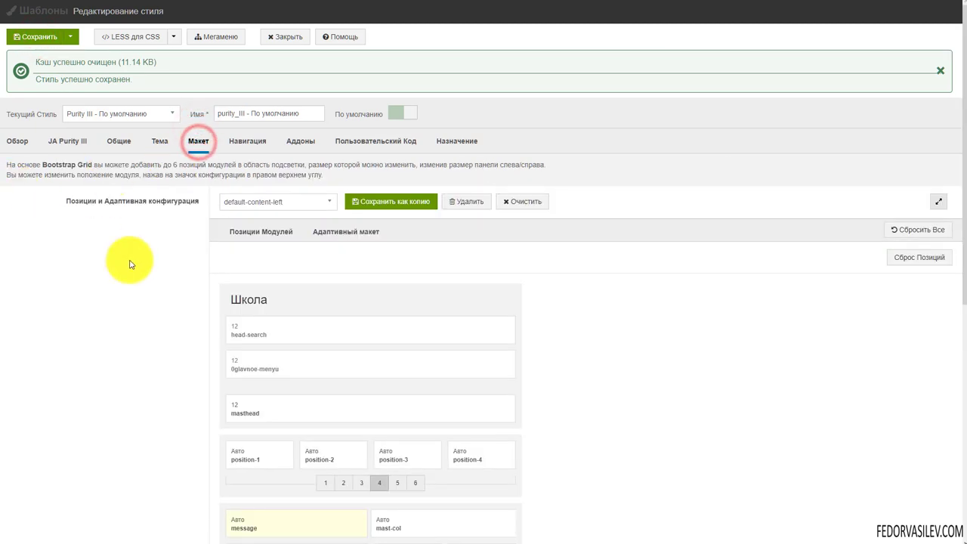
scroll(695, 325, down, 5)
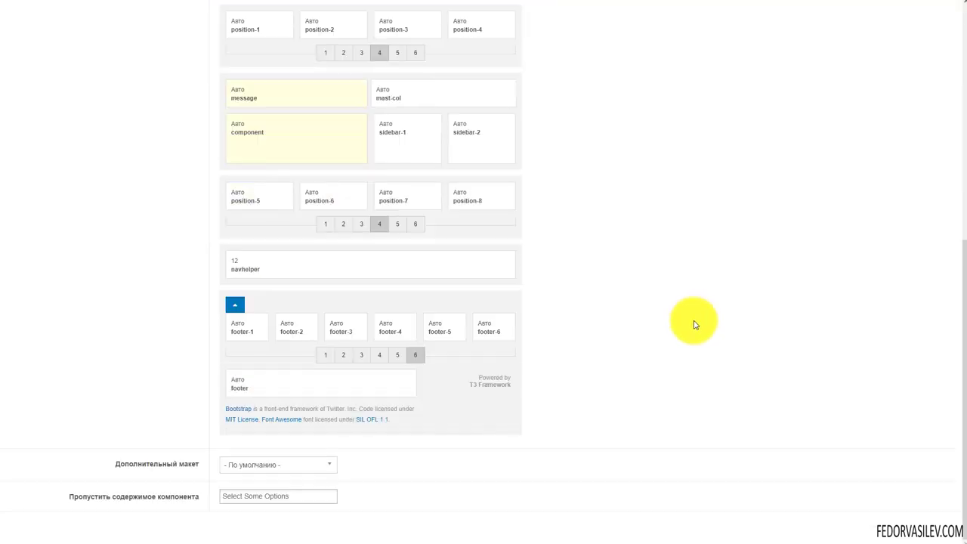
scroll(694, 325, up, 5)
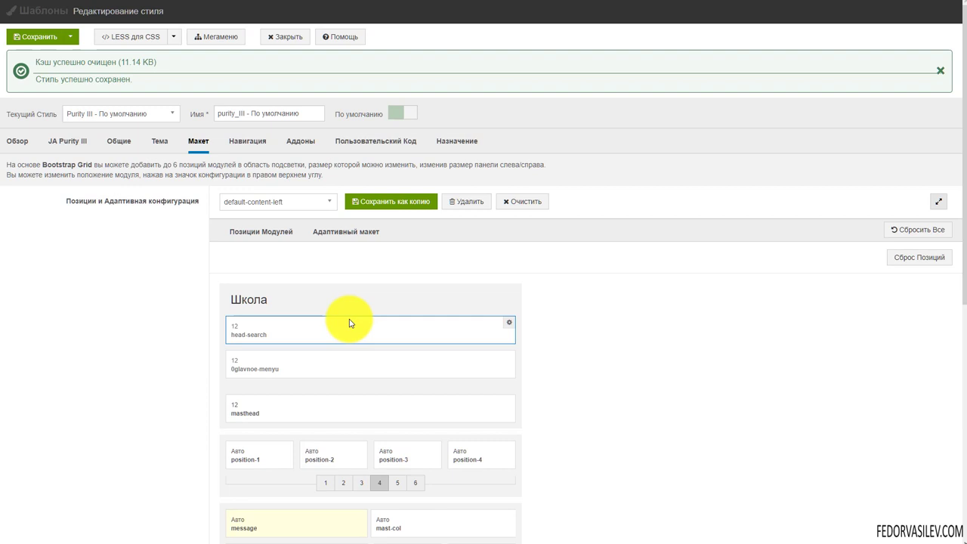
Try the docs and portfolio layouts for the style and review the module positions of each
click(241, 205)
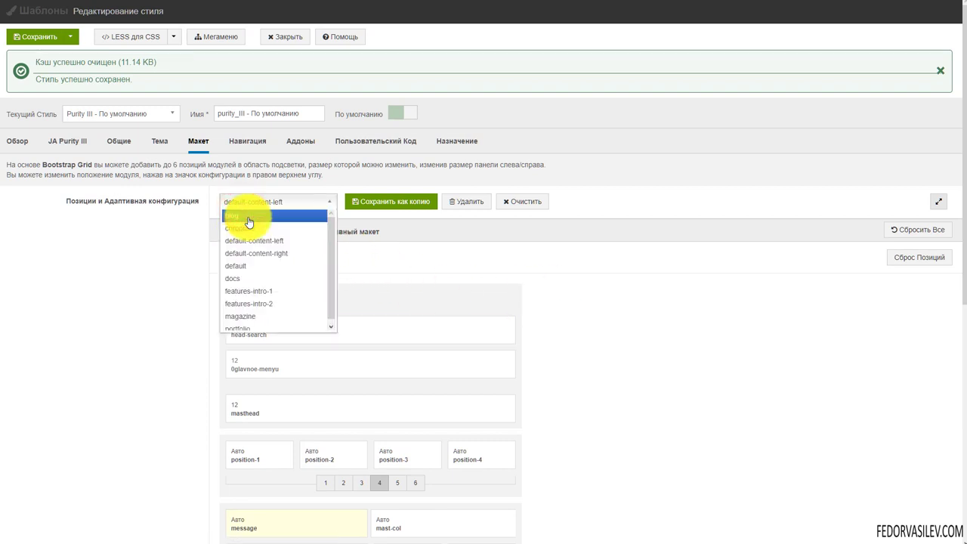
click(250, 276)
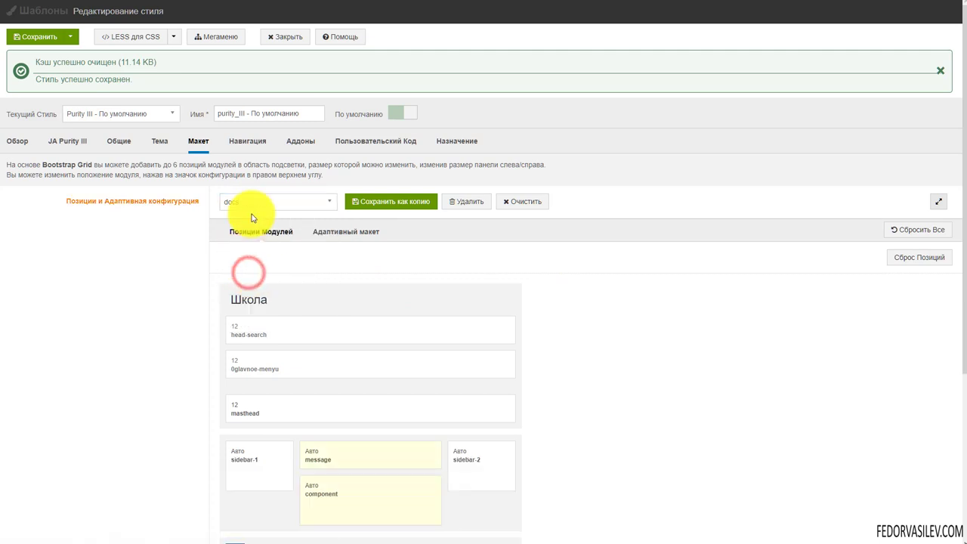
scroll(255, 225, down, 3)
scroll(249, 182, up, 4)
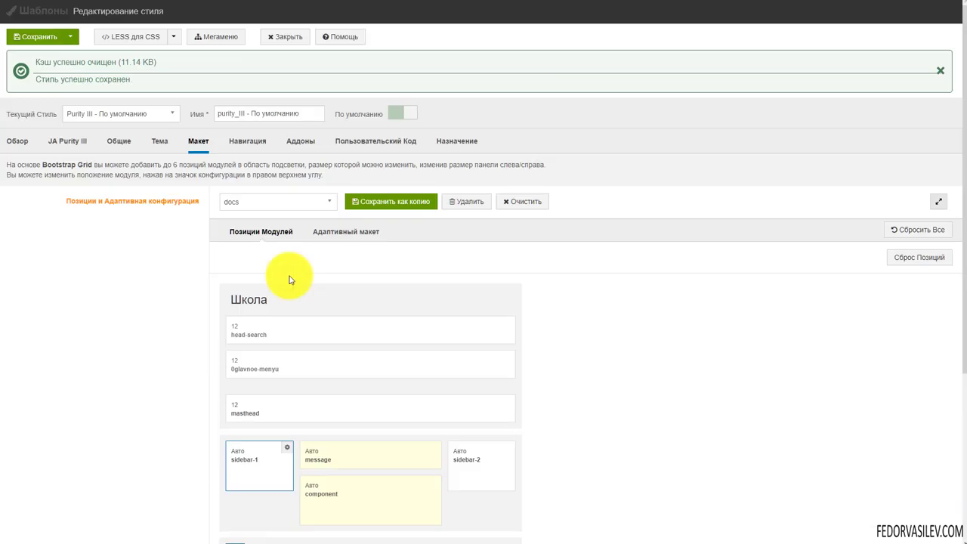
click(259, 202)
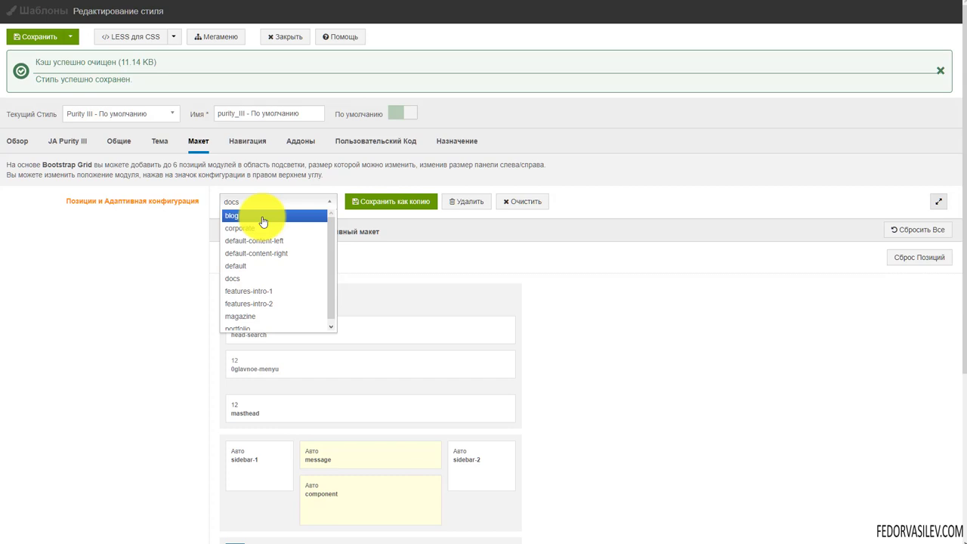
scroll(284, 270, down, 1)
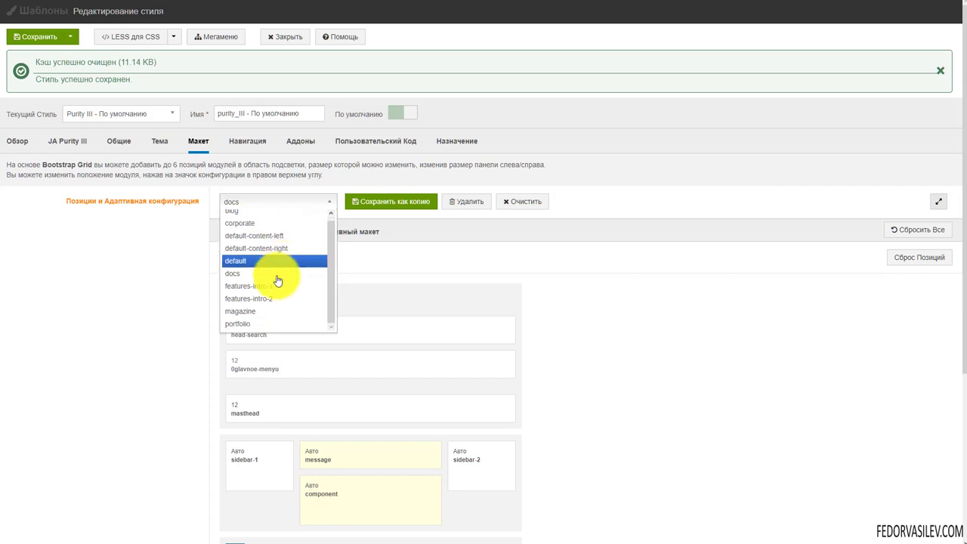
click(248, 323)
scroll(302, 291, down, 3)
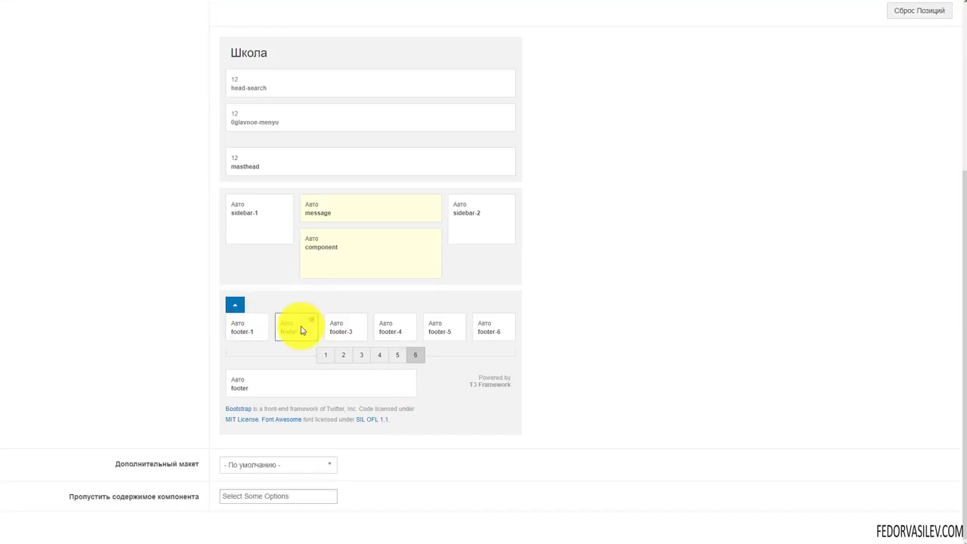
scroll(301, 330, up, 3)
Set the style's layout to default and review its module positions
click(268, 201)
click(263, 270)
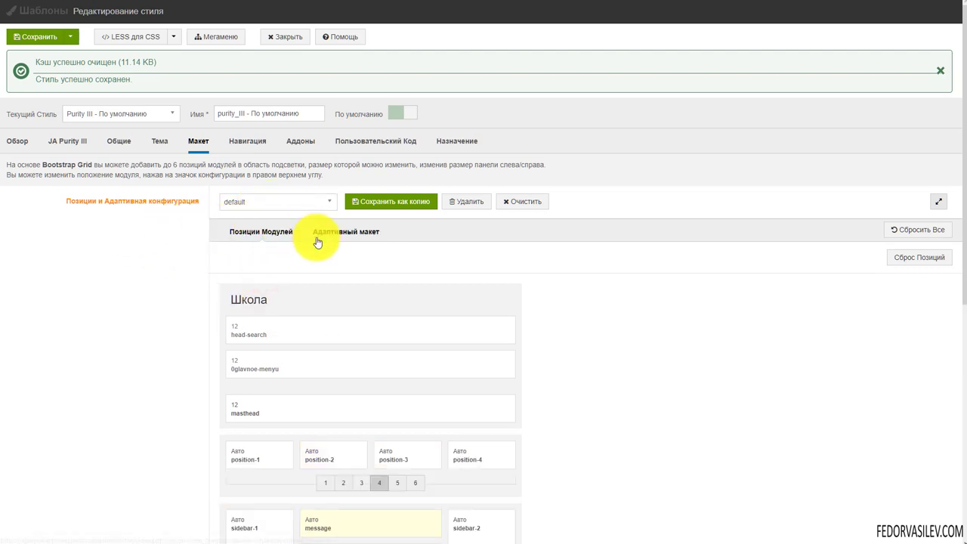
scroll(317, 242, down, 2)
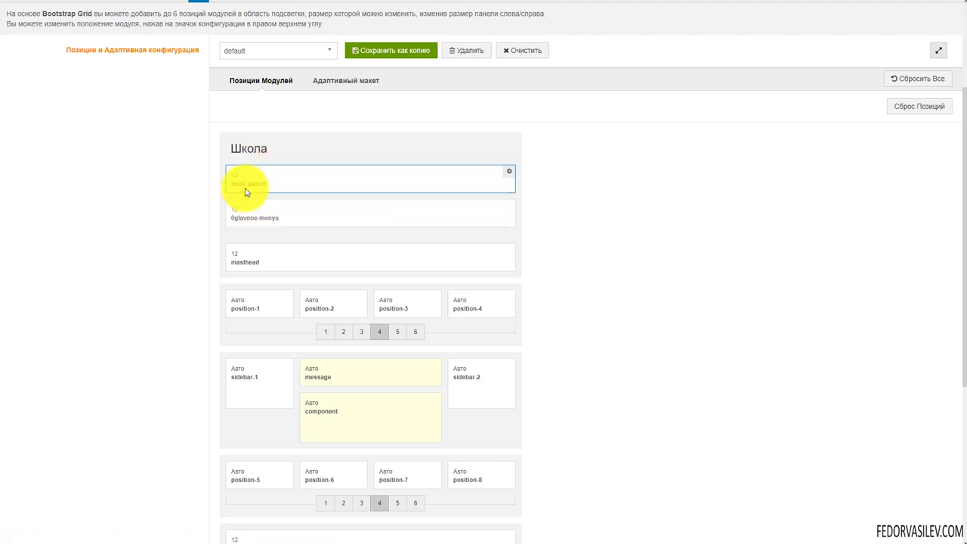
drag(245, 191, 275, 277)
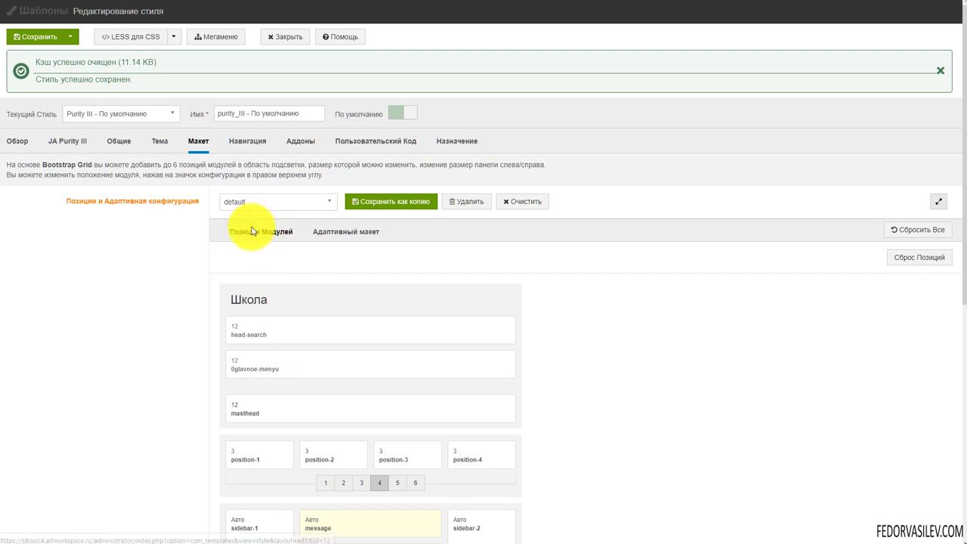
Compare the default layout's responsive arrangement for the Большой, Средний, Маленький and Очень Маленький device sizes
click(328, 238)
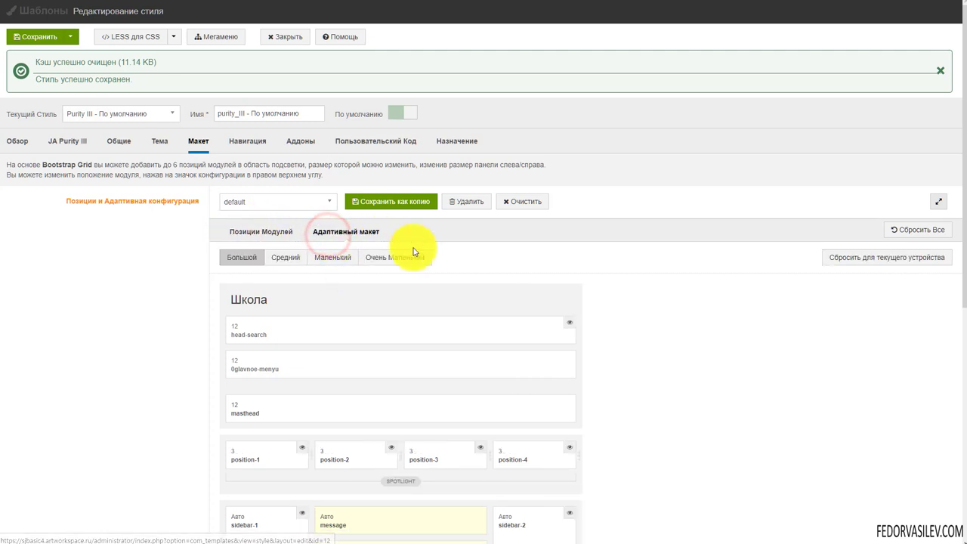
scroll(531, 255, down, 2)
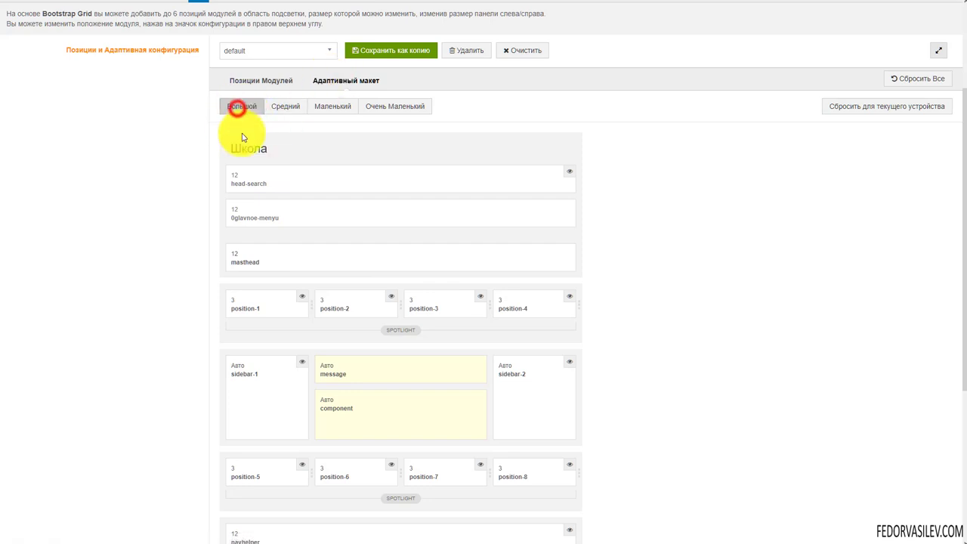
click(284, 106)
click(330, 106)
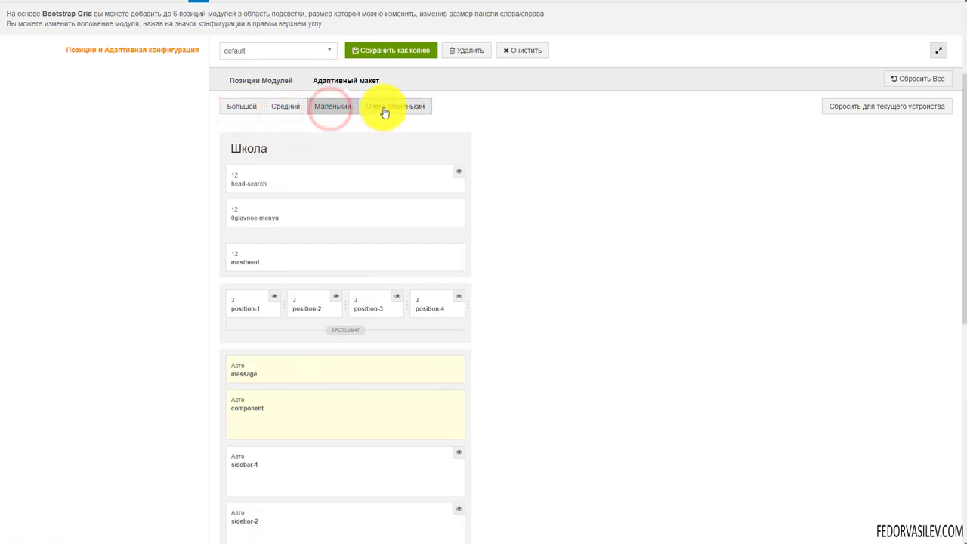
click(383, 109)
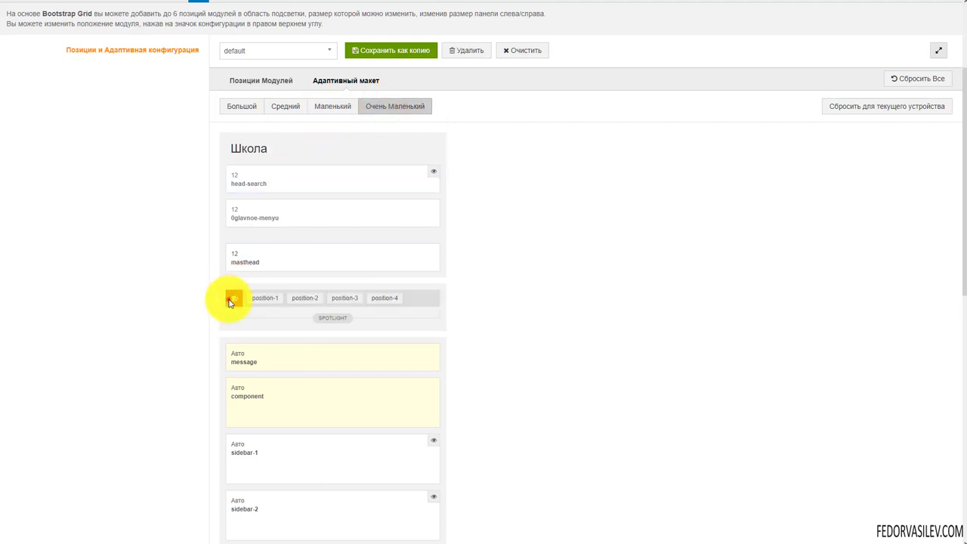
click(339, 111)
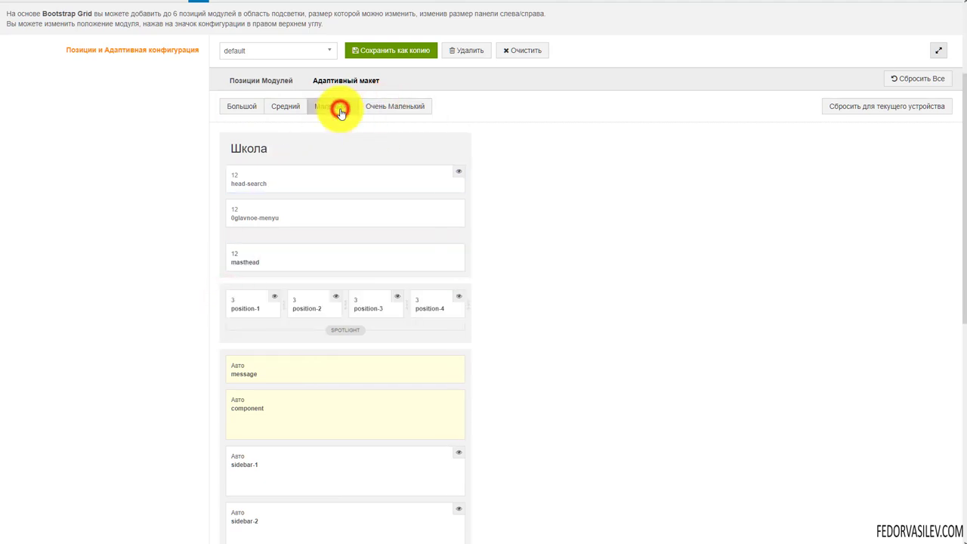
In the Очень Маленький responsive layout, unhide position-6 and widen position-5 to 12 columns
click(383, 110)
scroll(292, 408, down, 3)
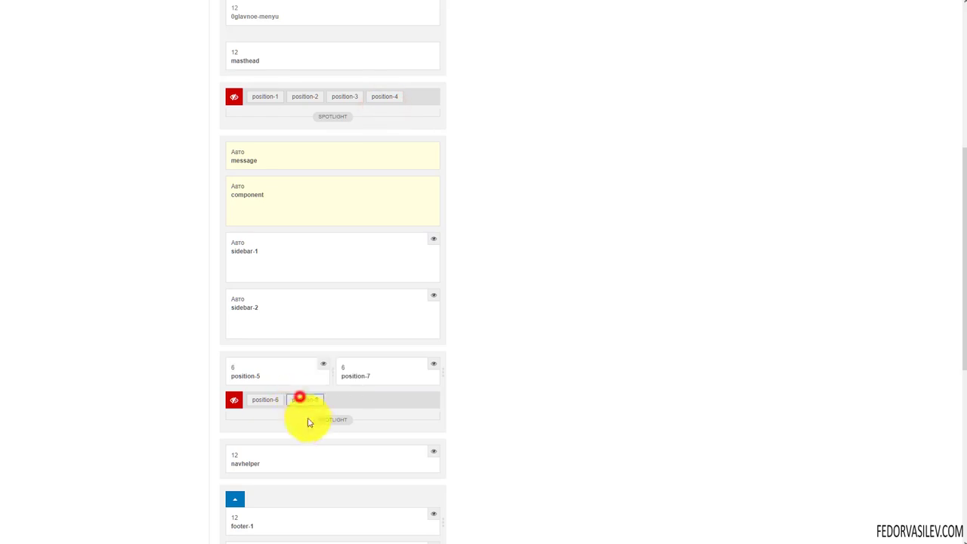
drag(265, 403, 263, 398)
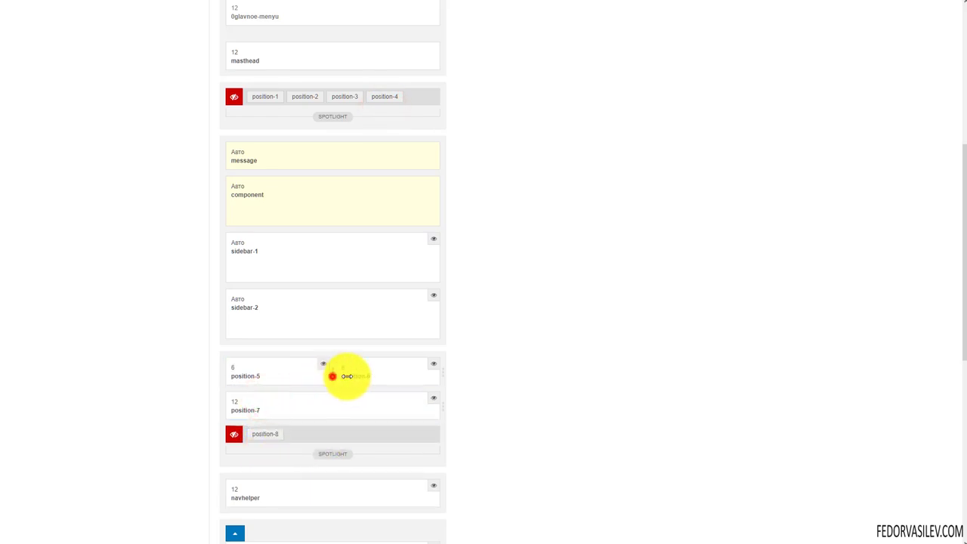
drag(346, 375, 449, 380)
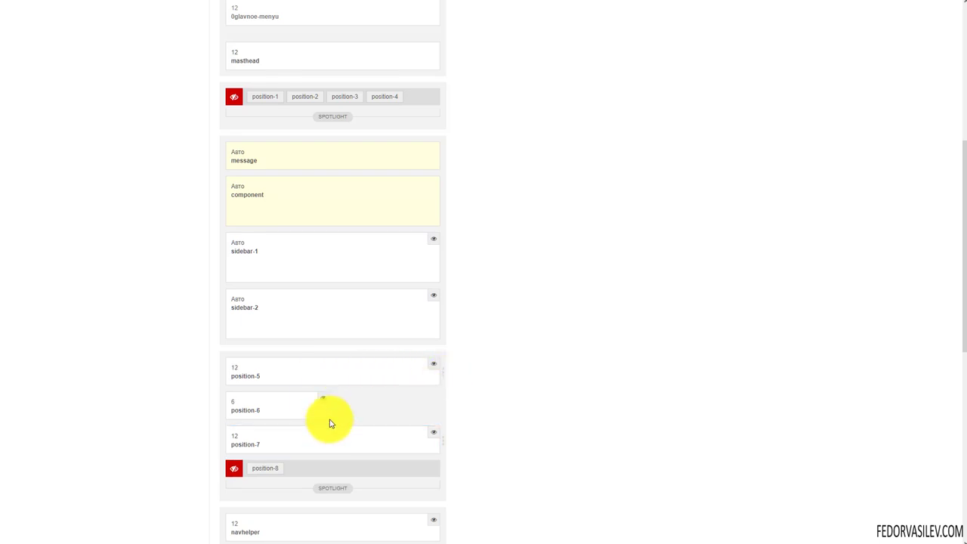
Widen position-6 to 12 columns in the Очень Маленький responsive layout
drag(330, 409, 434, 399)
scroll(325, 377, down, 4)
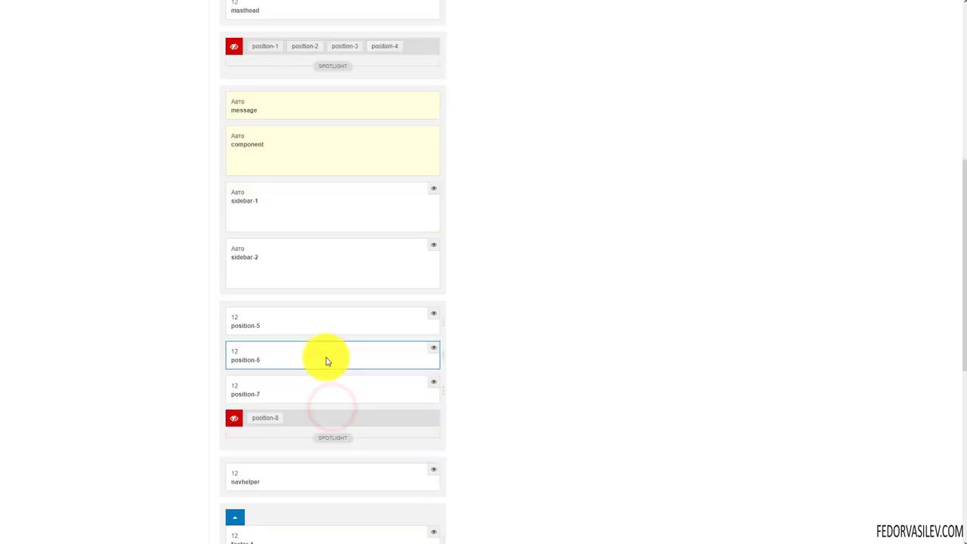
scroll(334, 421, down, 3)
scroll(335, 420, up, 6)
scroll(335, 421, down, 6)
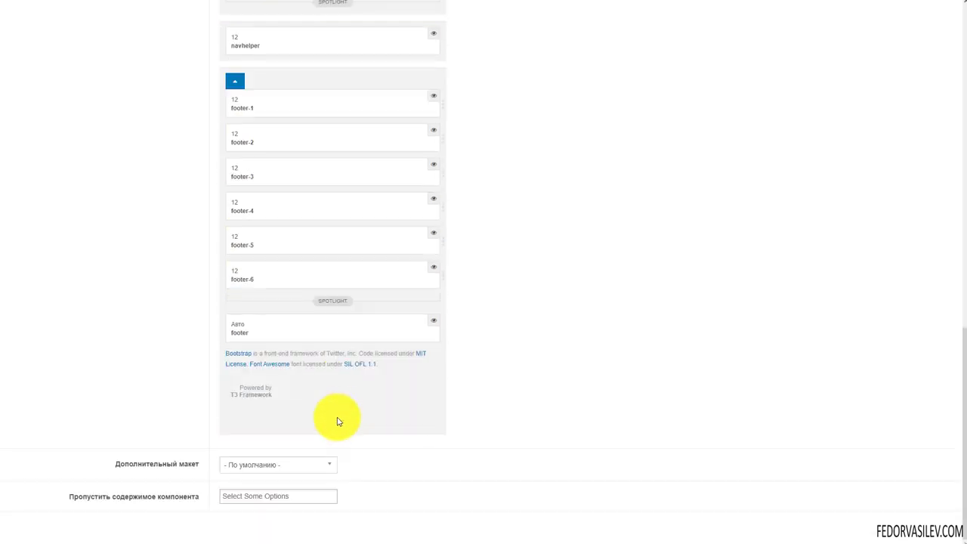
Review the options available for Дополнительный макет and Пропустить содержимое компонента
click(256, 465)
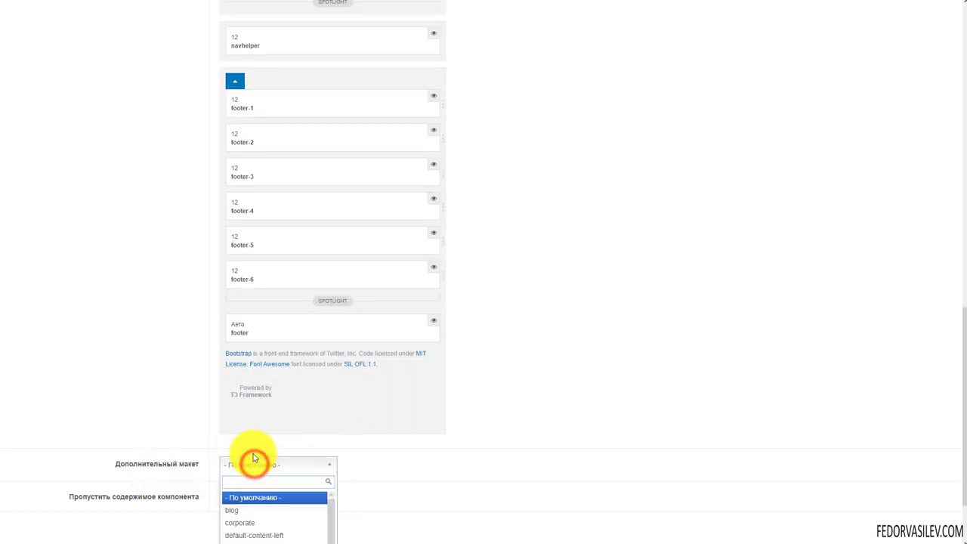
scroll(388, 458, down, 1)
scroll(302, 499, down, 1)
click(397, 467)
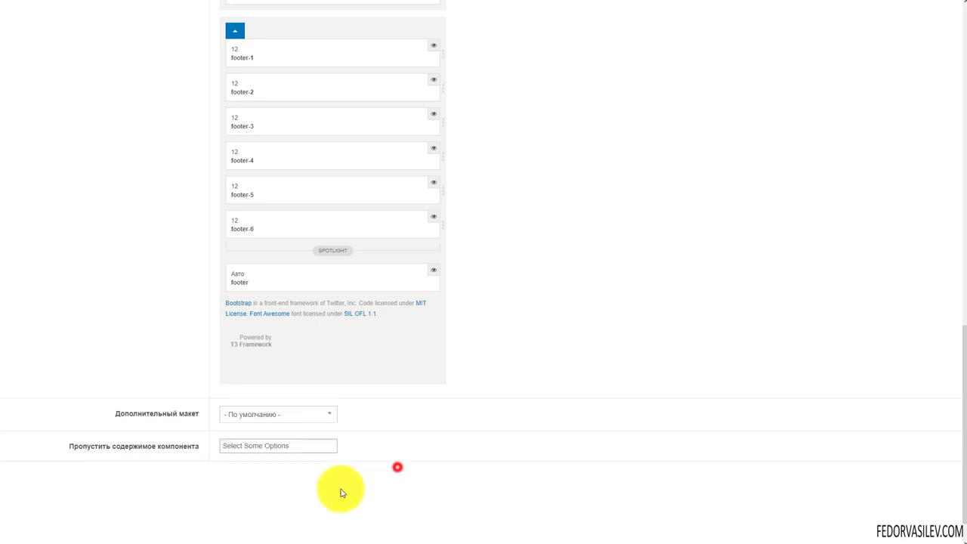
click(252, 446)
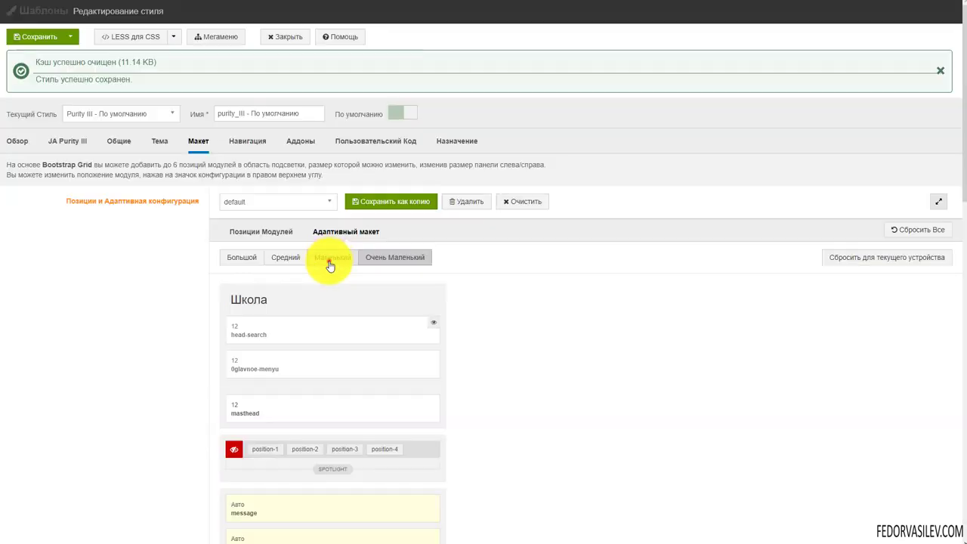
Try hiding position-1 in the Маленький responsive layout, and restore it
click(328, 259)
scroll(267, 274, down, 5)
scroll(285, 279, up, 2)
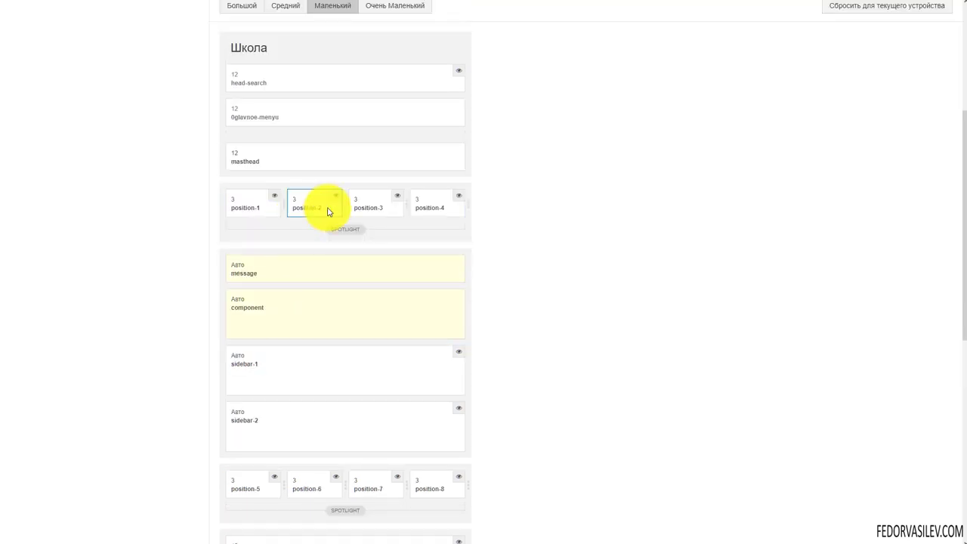
scroll(337, 203, up, 2)
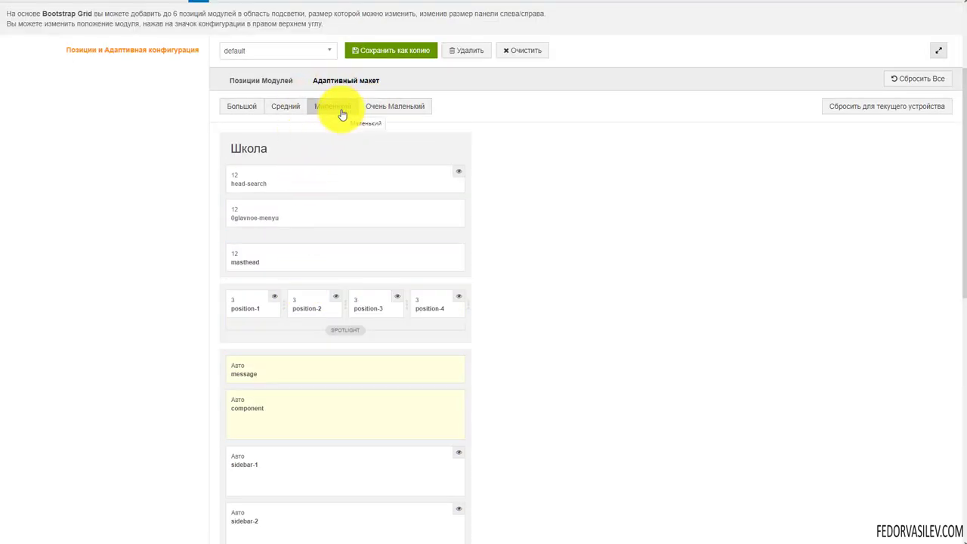
click(274, 296)
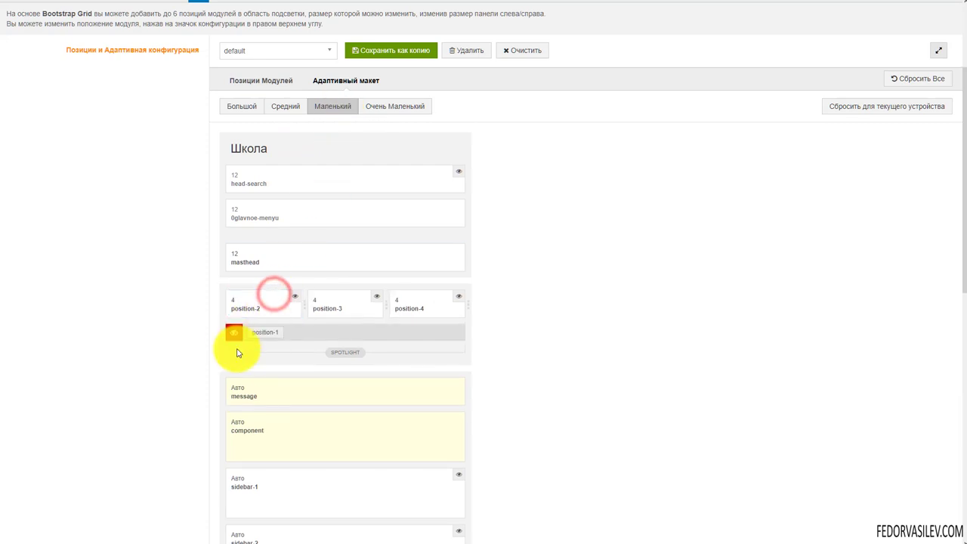
click(233, 335)
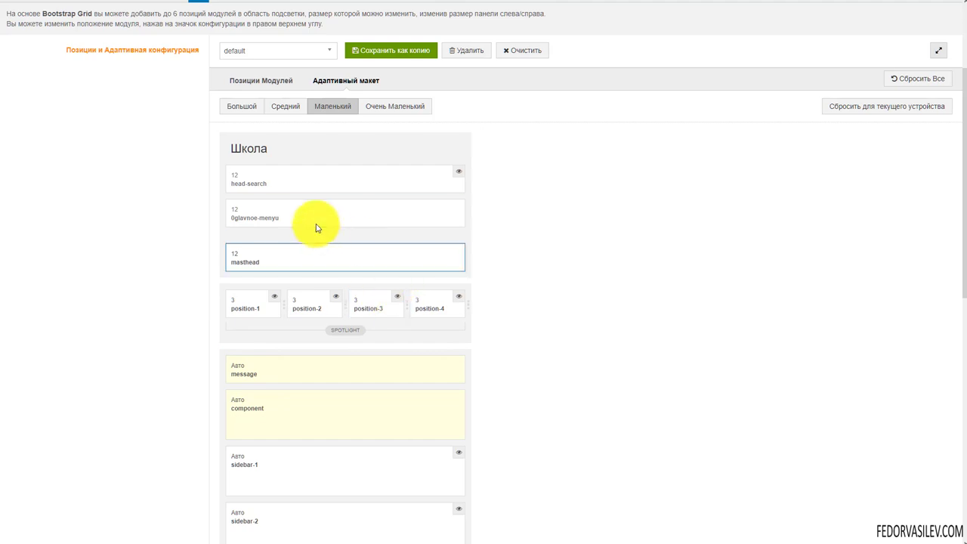
Examine the whole Большой responsive arrangement, from the header down to the footer positions
click(240, 105)
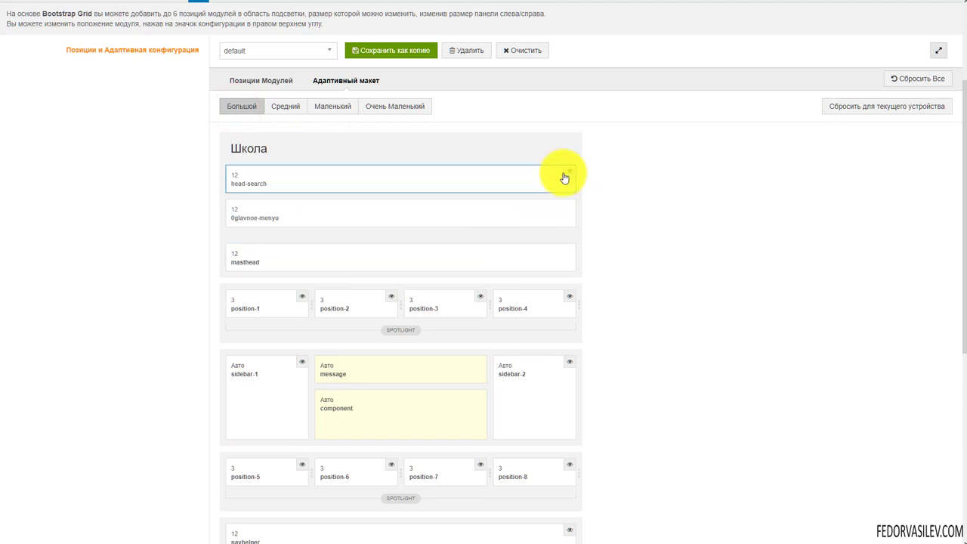
scroll(492, 237, down, 4)
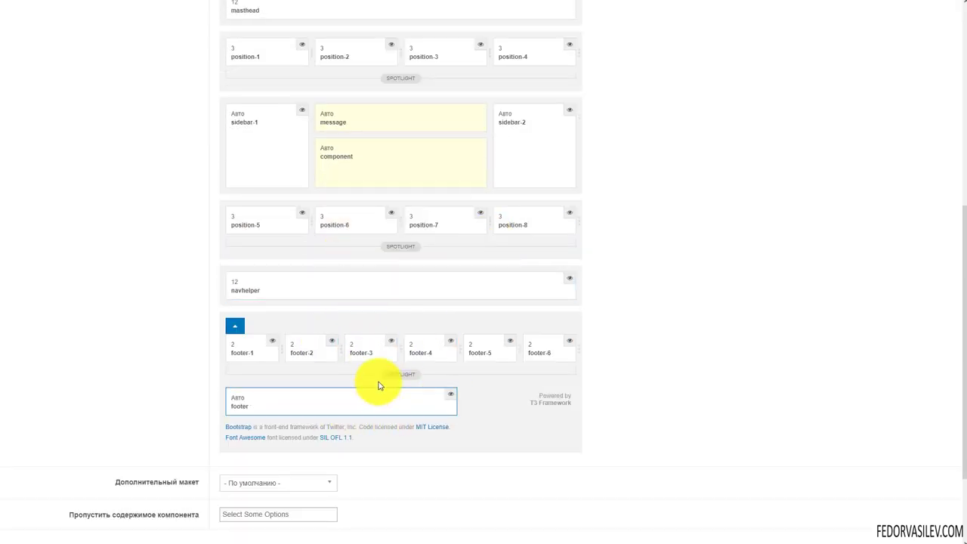
scroll(379, 386, up, 6)
In the module positions view, try 3, 1 and 6 columns for the position-5 row and set it to 5
click(255, 183)
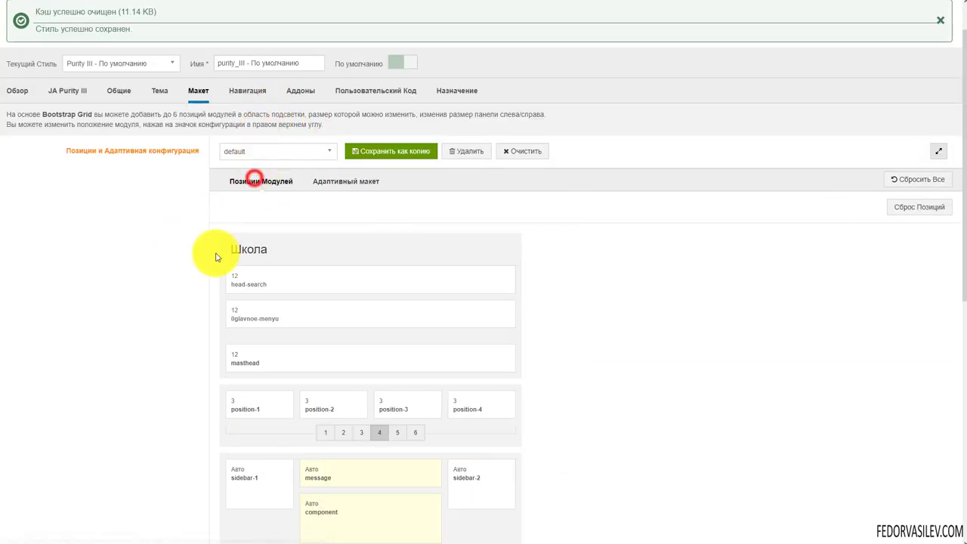
scroll(296, 205, down, 6)
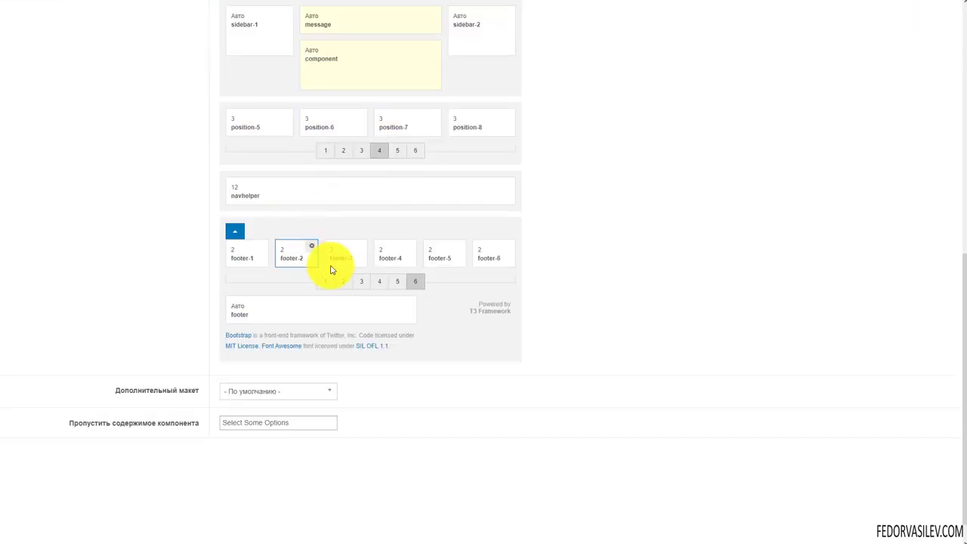
click(360, 150)
click(321, 150)
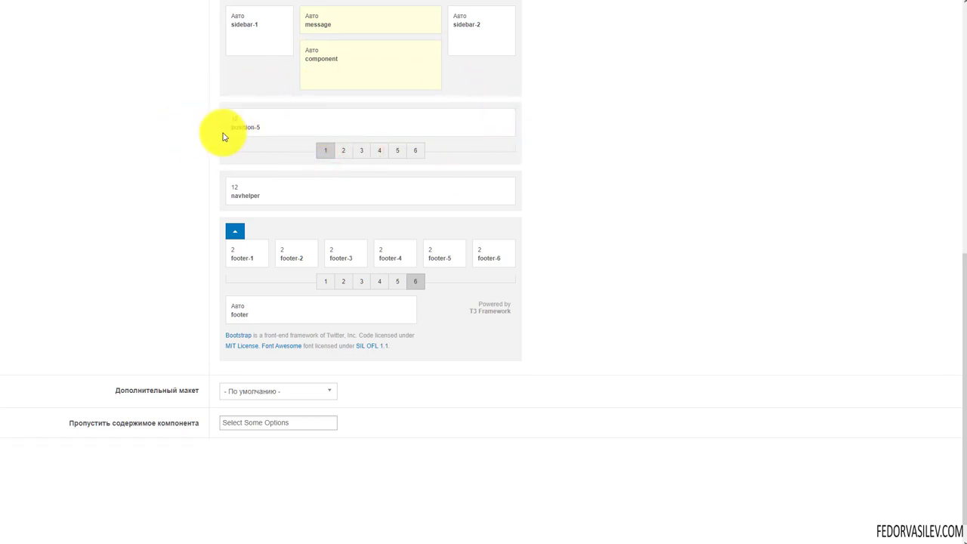
click(414, 150)
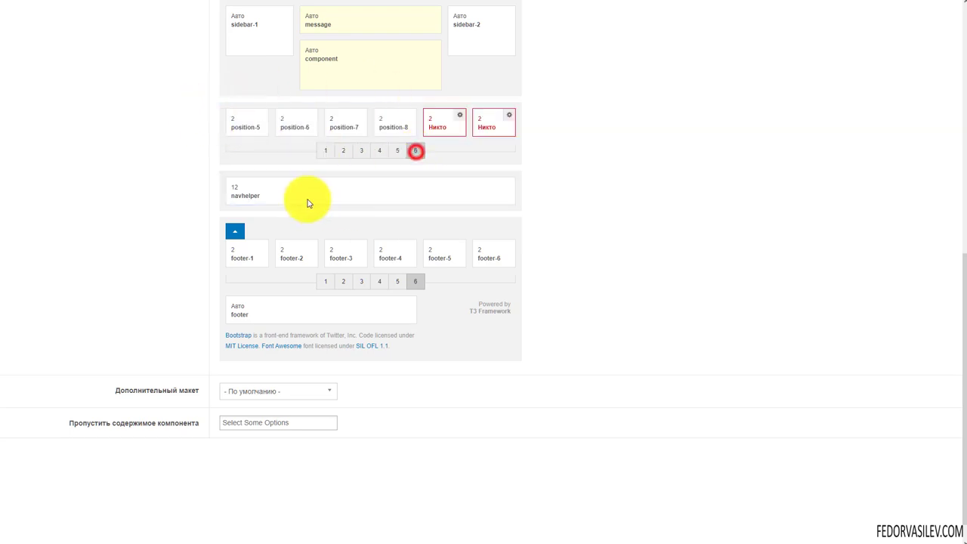
click(397, 150)
Review the module positions that can be assigned to the position-3 block, without changing it
scroll(470, 355, up, 6)
scroll(416, 331, down, 1)
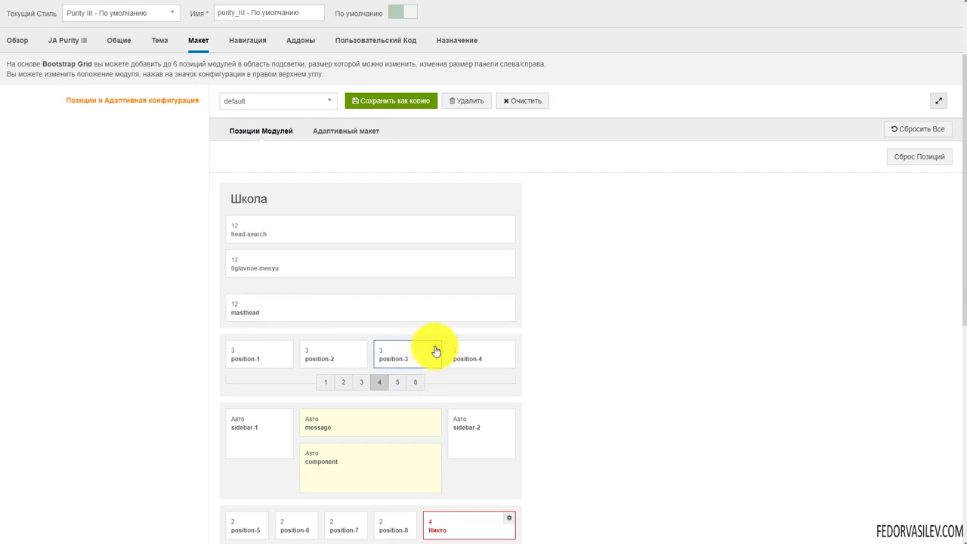
click(435, 347)
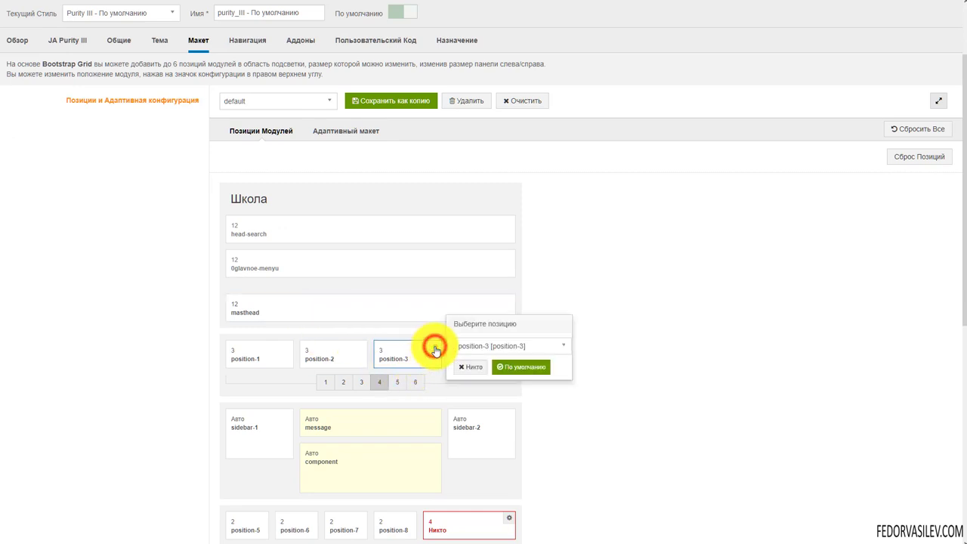
click(562, 345)
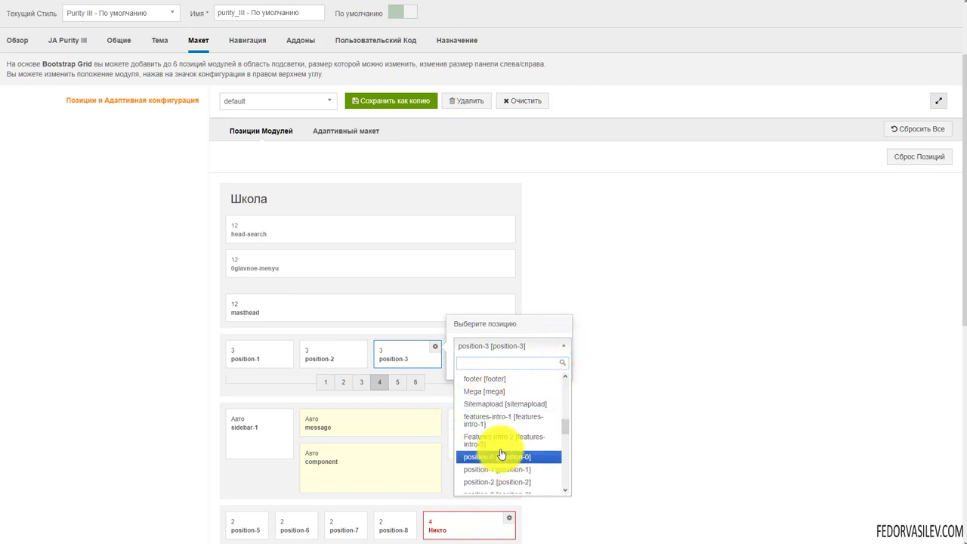
click(670, 388)
click(435, 345)
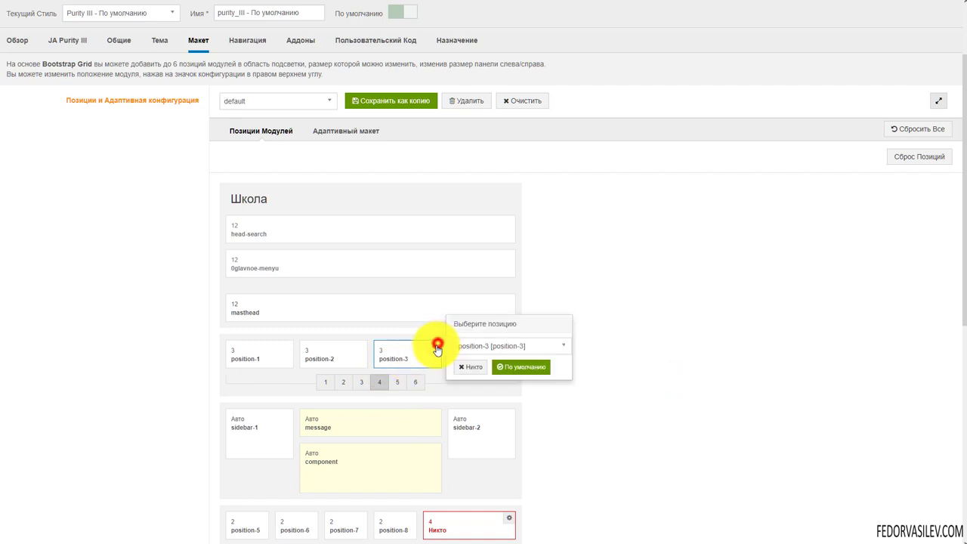
click(505, 343)
click(659, 378)
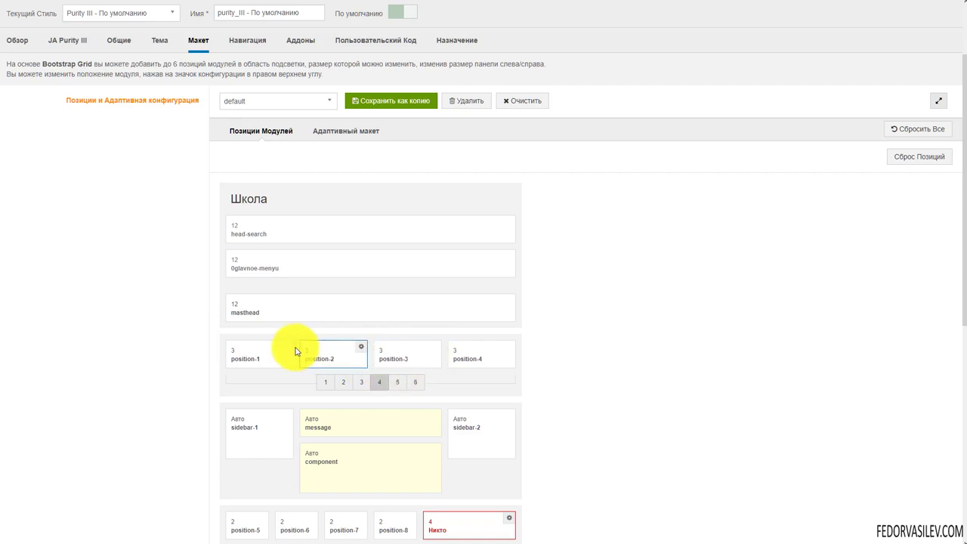
Review the default layout's module positions from the header down to the footer
key(ctrl+s)
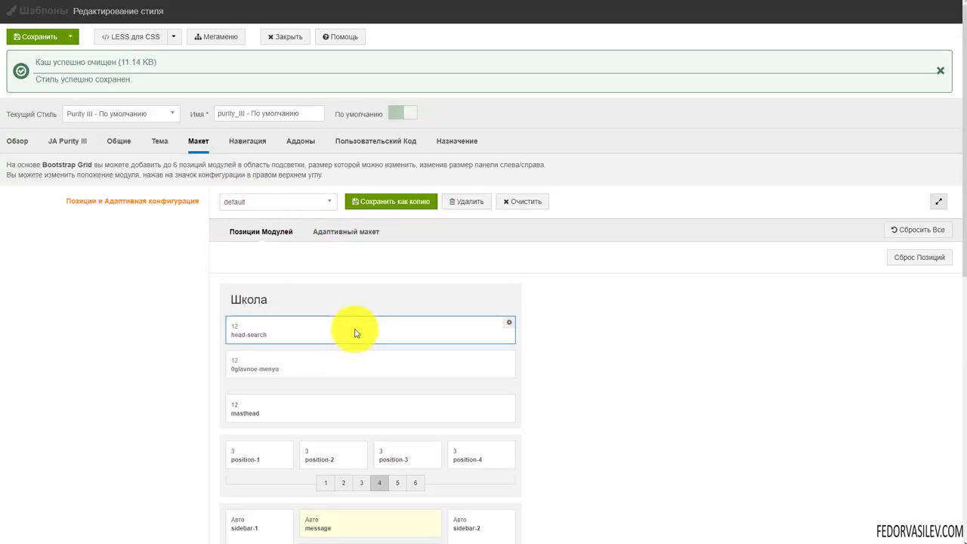
scroll(355, 332, down, 2)
scroll(295, 293, down, 4)
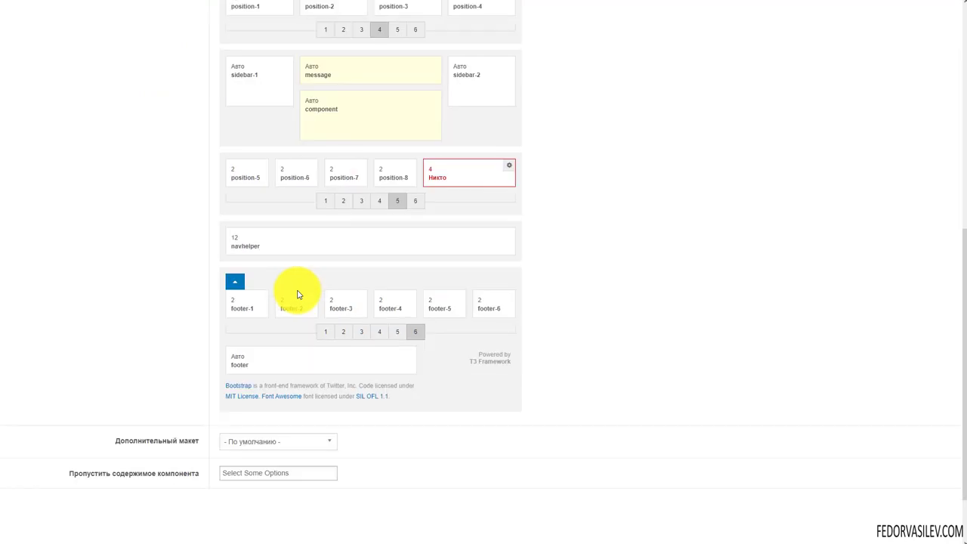
key(ctrl+s)
scroll(299, 293, down, 1)
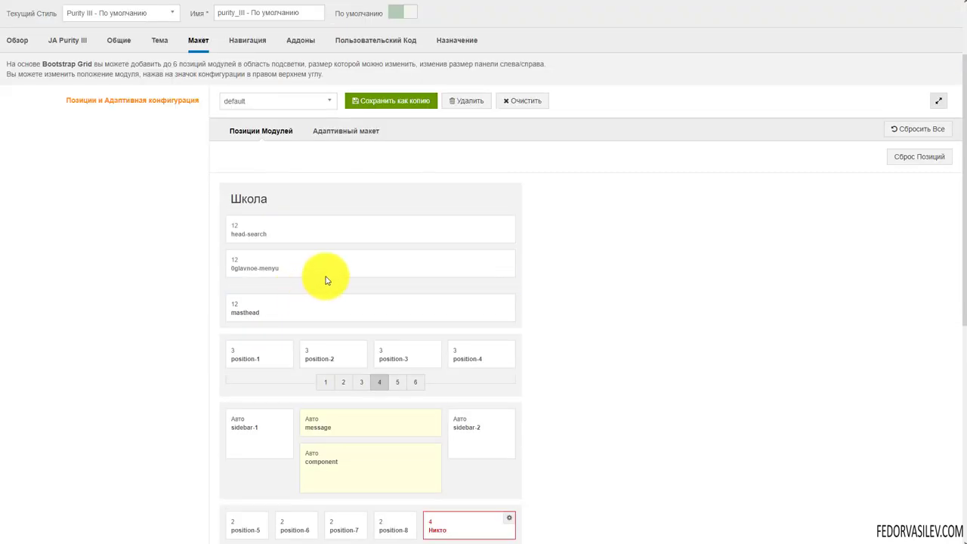
scroll(324, 276, up, 2)
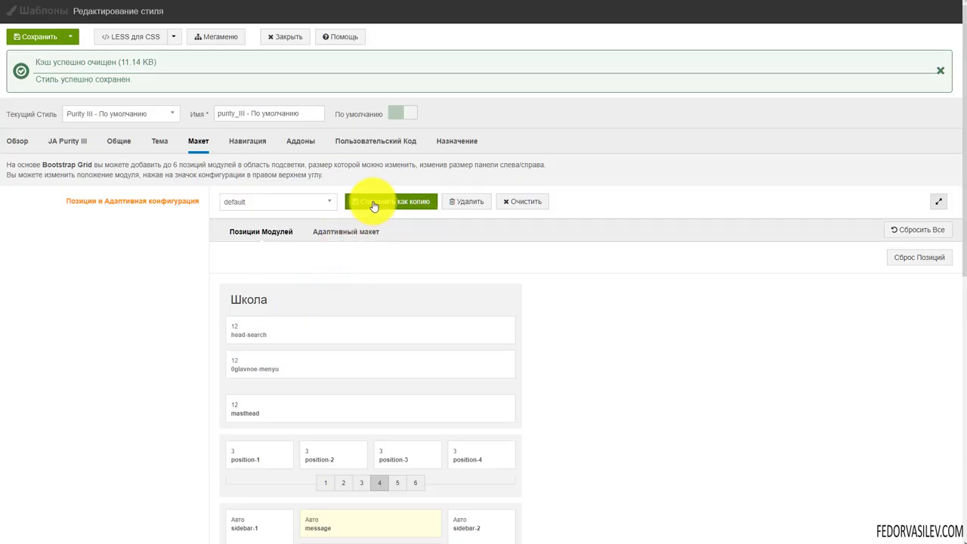
Examine the list of available layouts and the options for copying, deleting and clearing the default layout
click(324, 201)
click(643, 255)
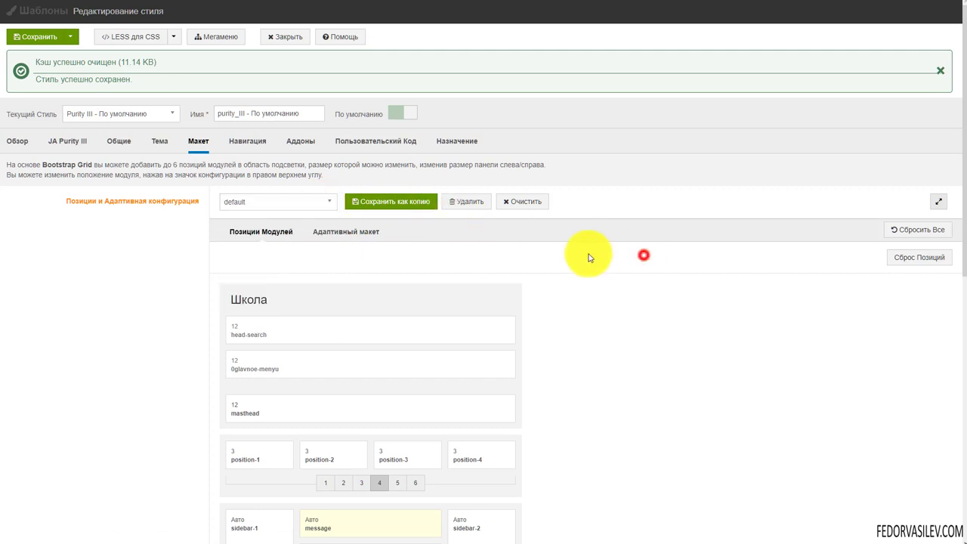
scroll(242, 328, down, 7)
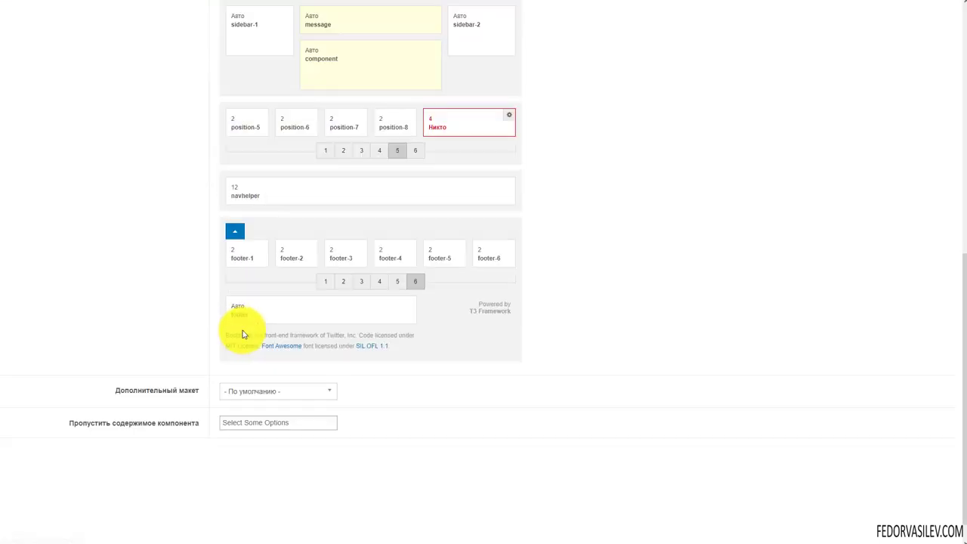
scroll(242, 334, up, 7)
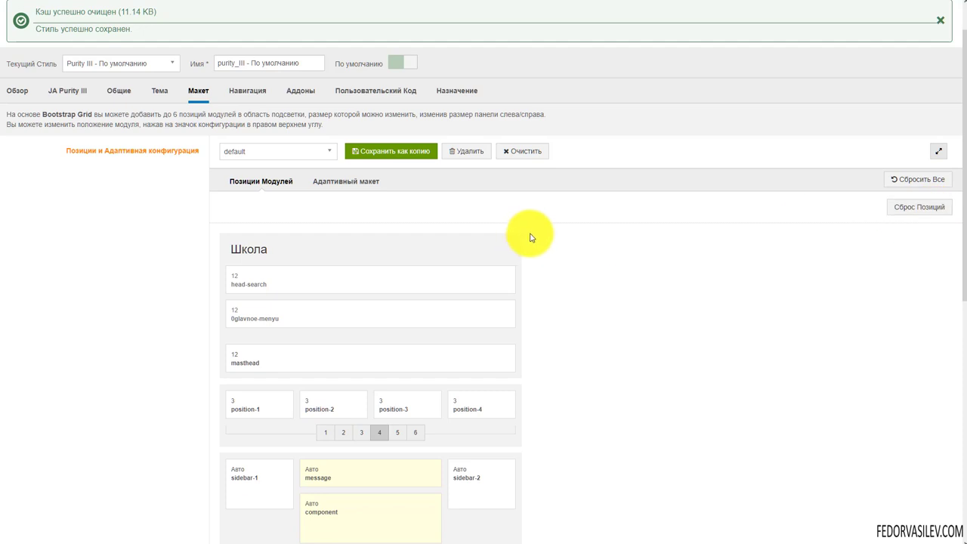
scroll(491, 230, up, 1)
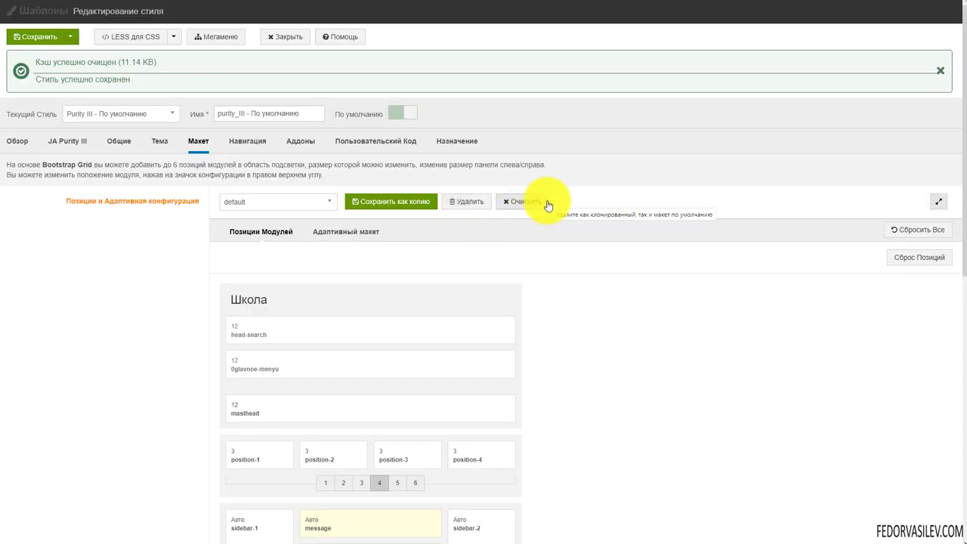
click(307, 202)
click(305, 203)
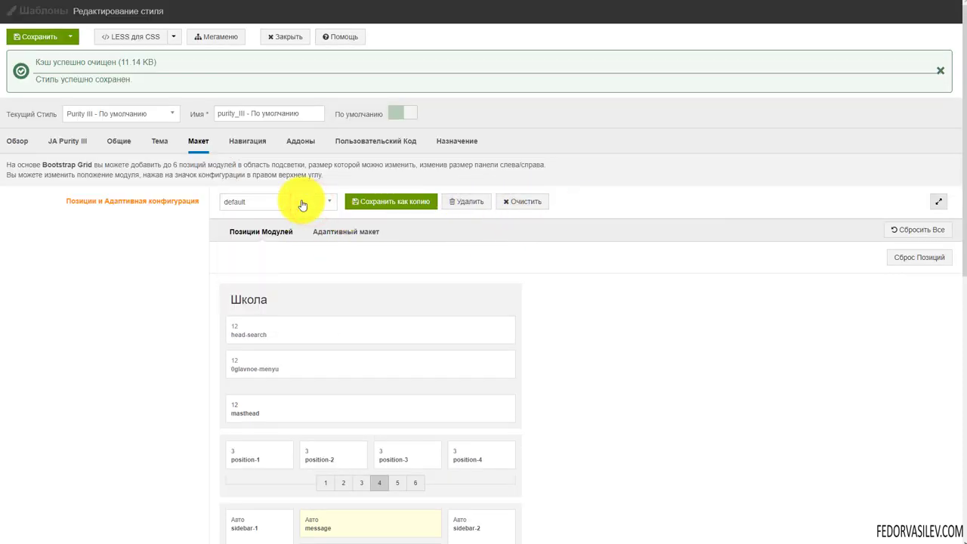
click(302, 205)
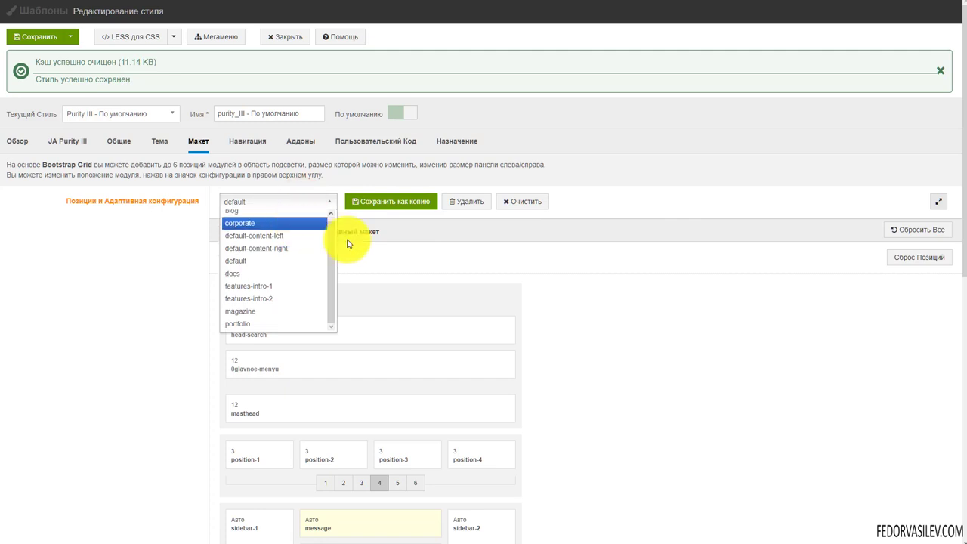
click(629, 322)
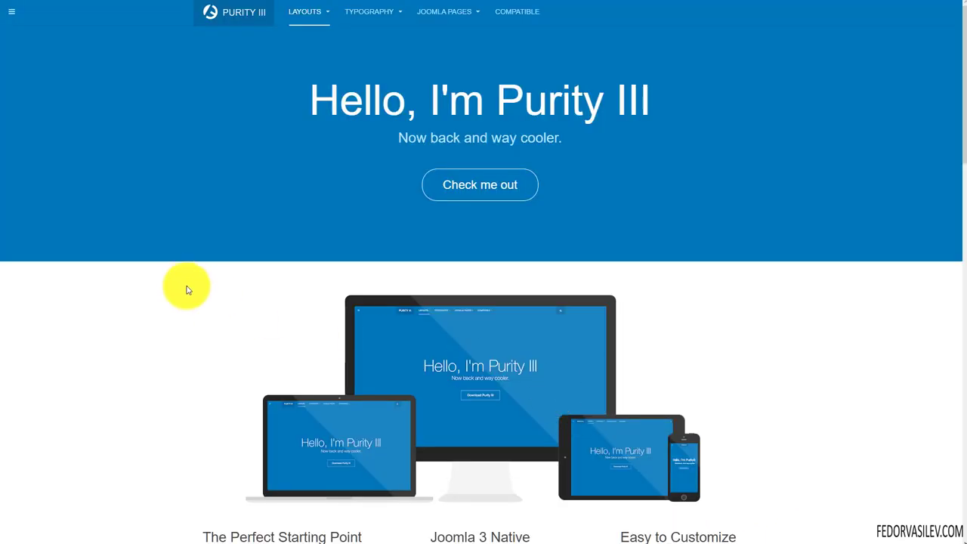
Switch to the Purity III site, open the Blog Layout page and examine its articles and sidebar
scroll(207, 276, down, 1)
scroll(279, 172, up, 1)
mouse_move(306, 14)
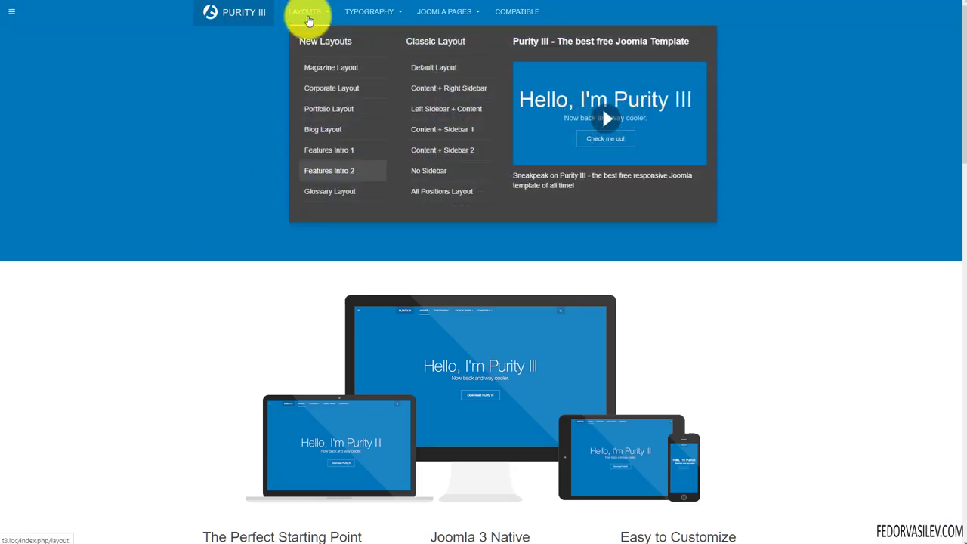
click(320, 127)
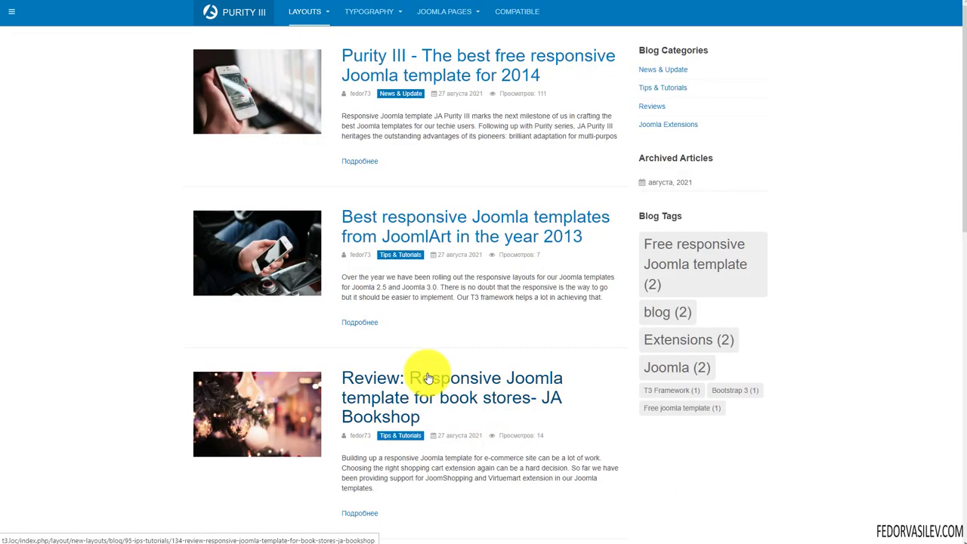
scroll(400, 332, down, 5)
scroll(328, 432, down, 3)
scroll(401, 399, up, 9)
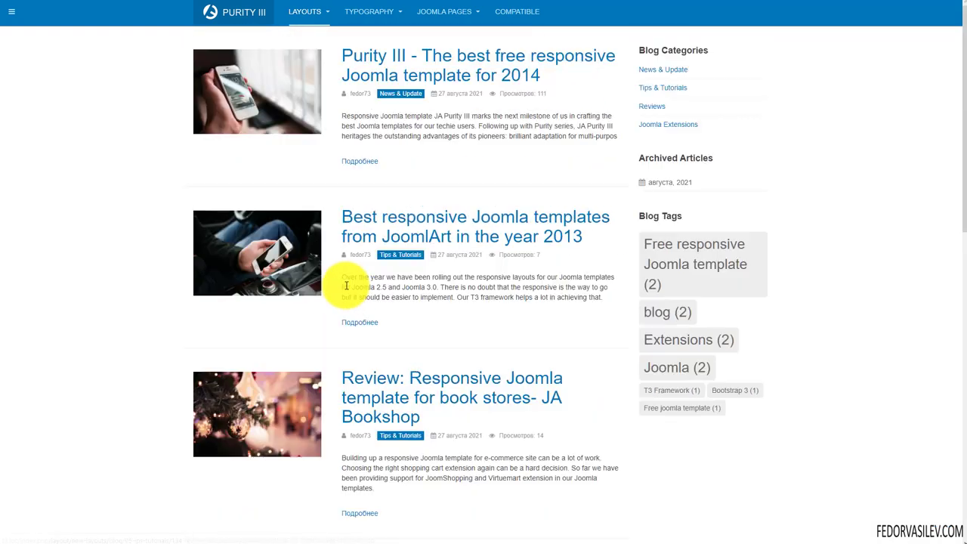
mouse_move(321, 15)
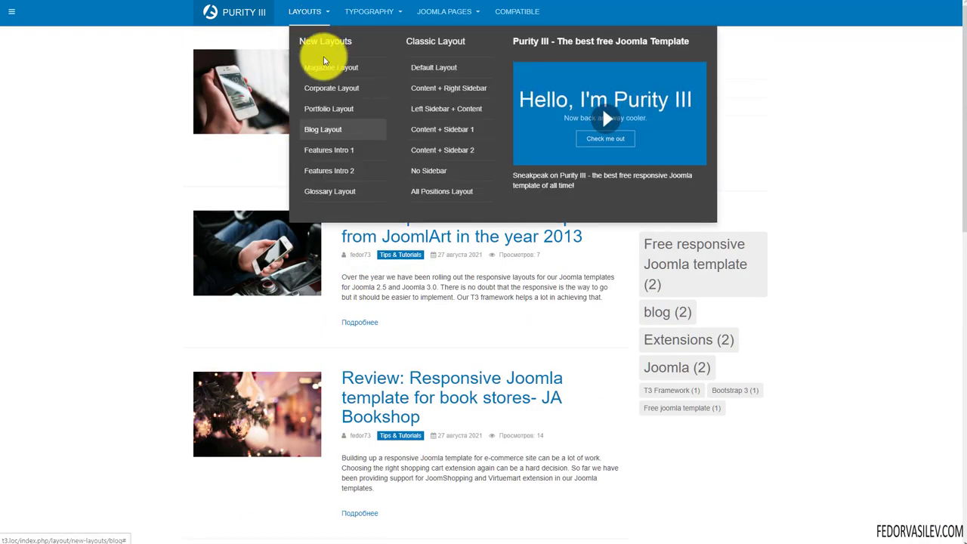
Open the Magazine Layout page and examine its featured article, category sections and sidebar
click(324, 67)
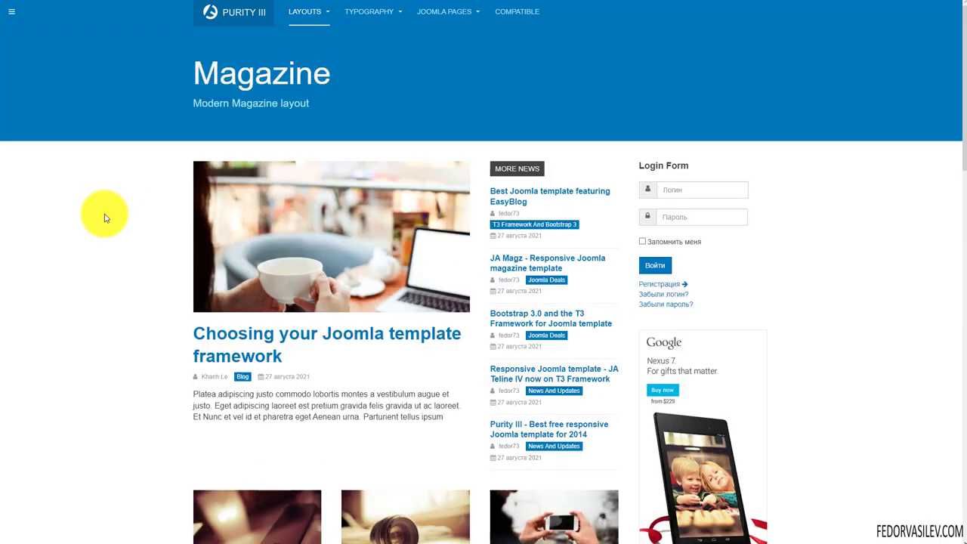
scroll(318, 201, down, 5)
scroll(319, 200, down, 11)
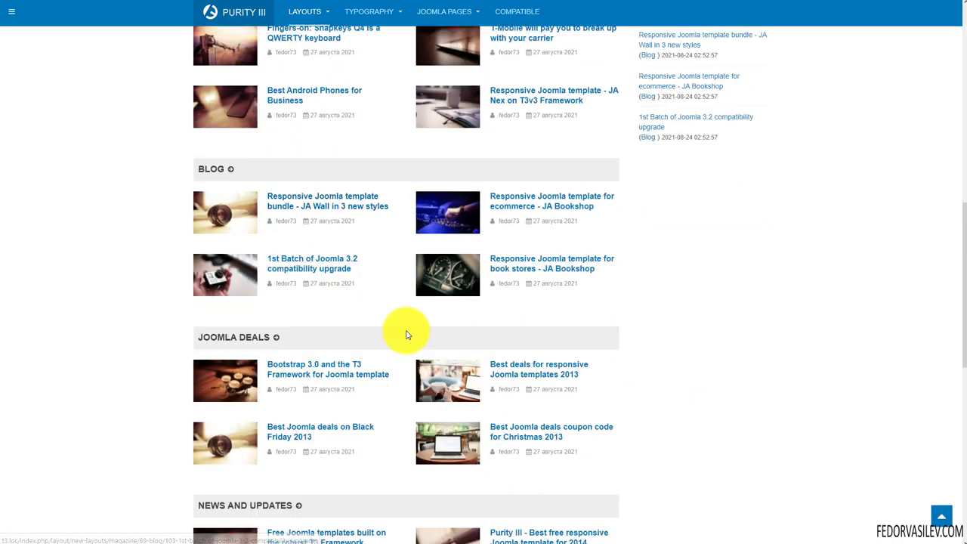
scroll(475, 341, up, 5)
scroll(478, 343, up, 3)
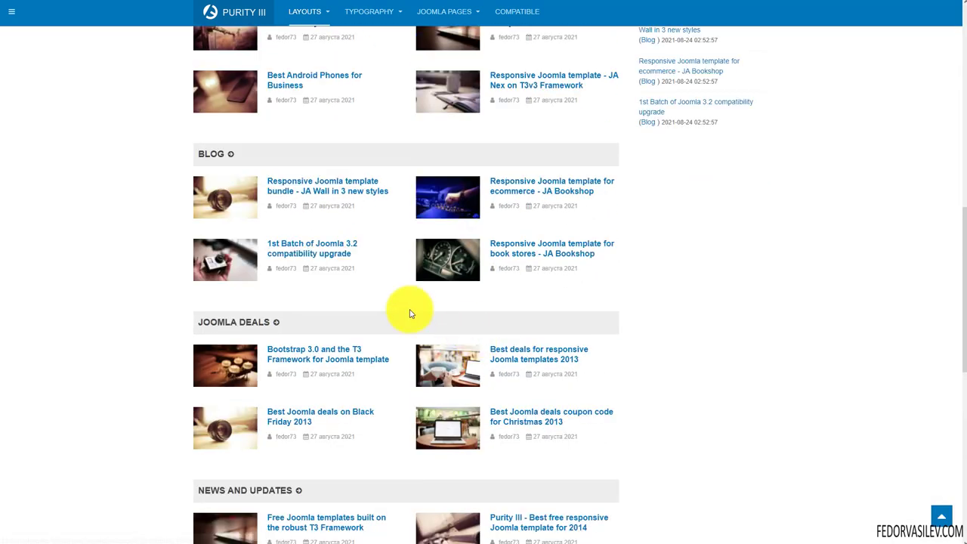
scroll(460, 348, up, 5)
scroll(493, 380, up, 3)
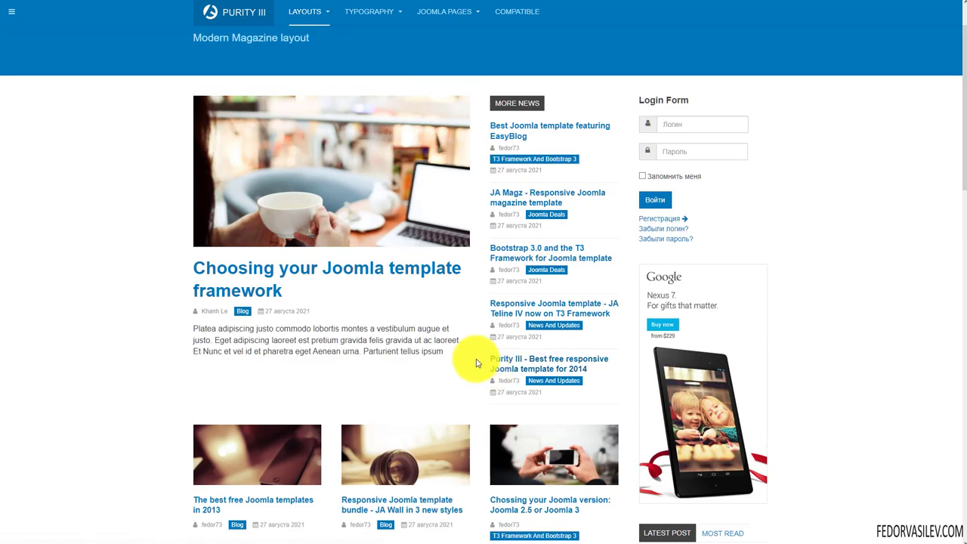
Open the Portfolio Layout page and examine its grid of template projects down to the footer
mouse_move(325, 15)
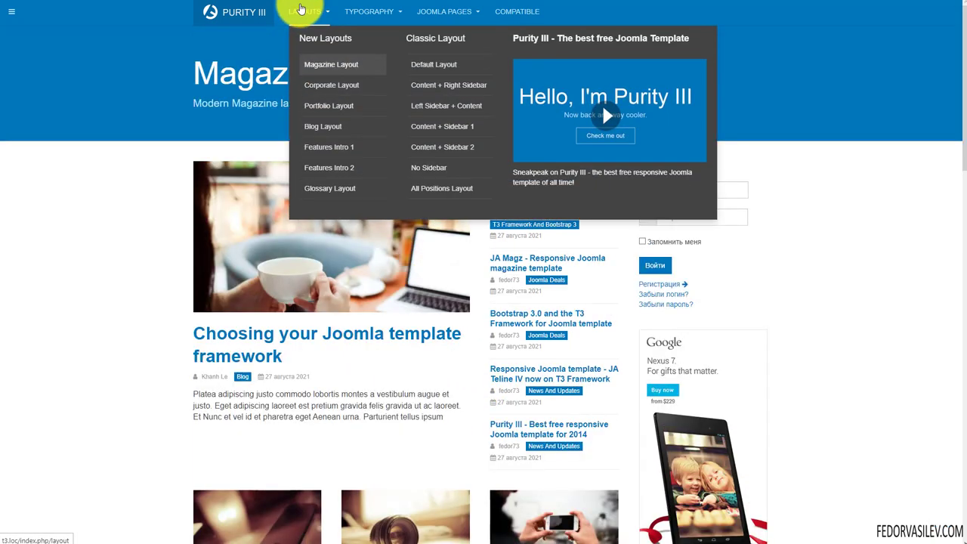
click(325, 88)
click(300, 112)
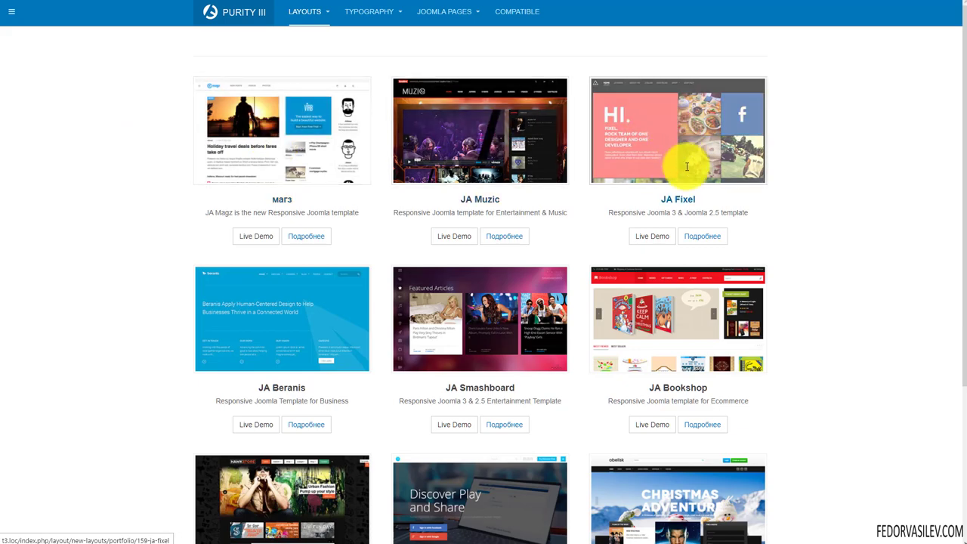
scroll(647, 352, down, 4)
scroll(597, 345, up, 4)
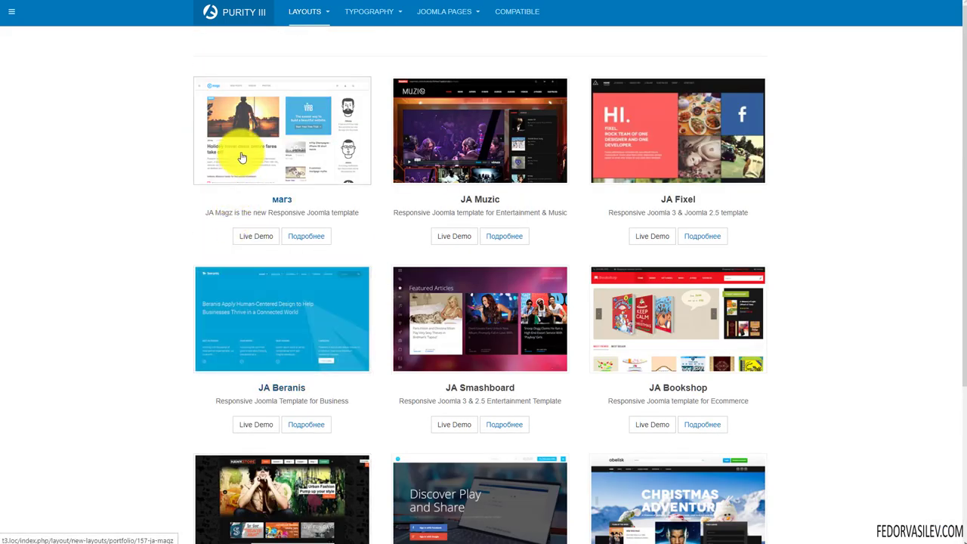
scroll(654, 400, down, 2)
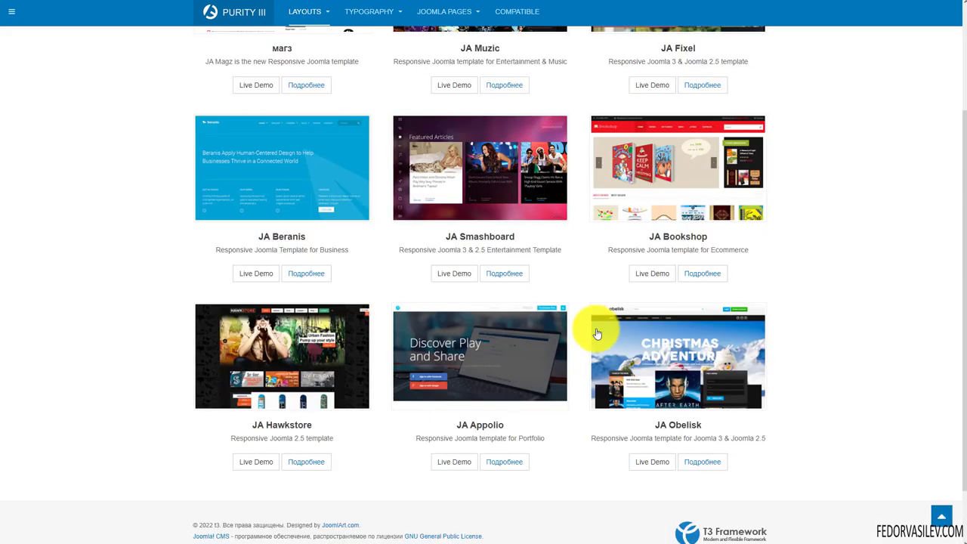
scroll(679, 381, up, 2)
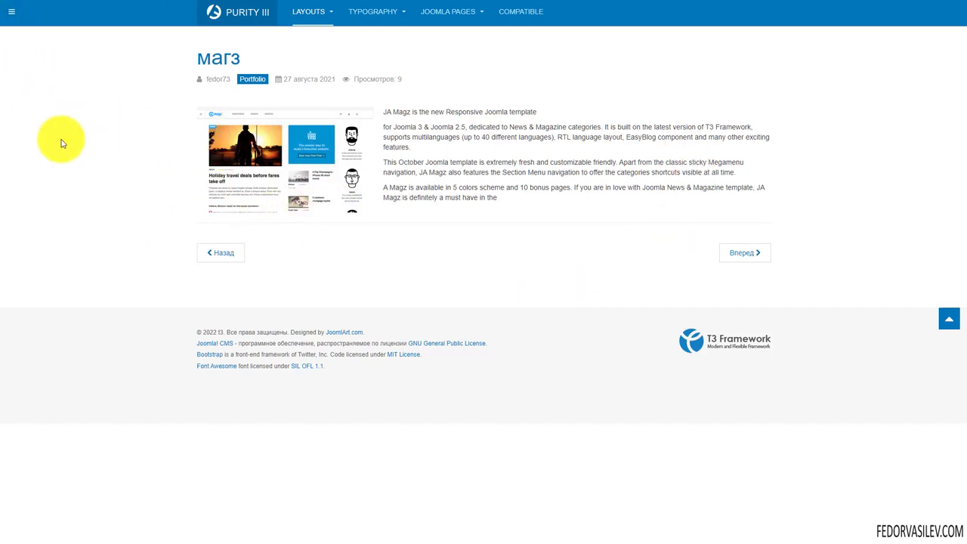
Go back to the portfolio page and open the Blog Layout demo page
key(alt+Left)
mouse_move(311, 17)
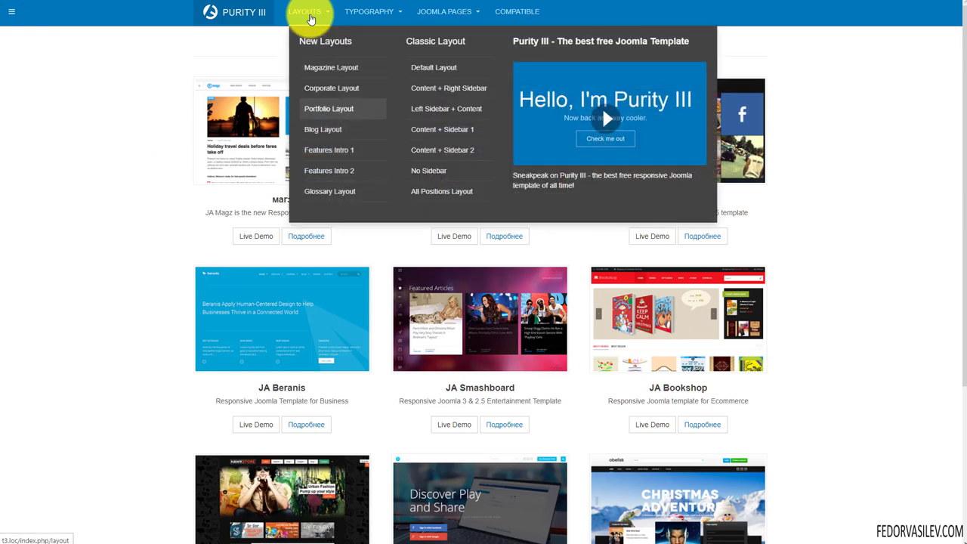
click(332, 130)
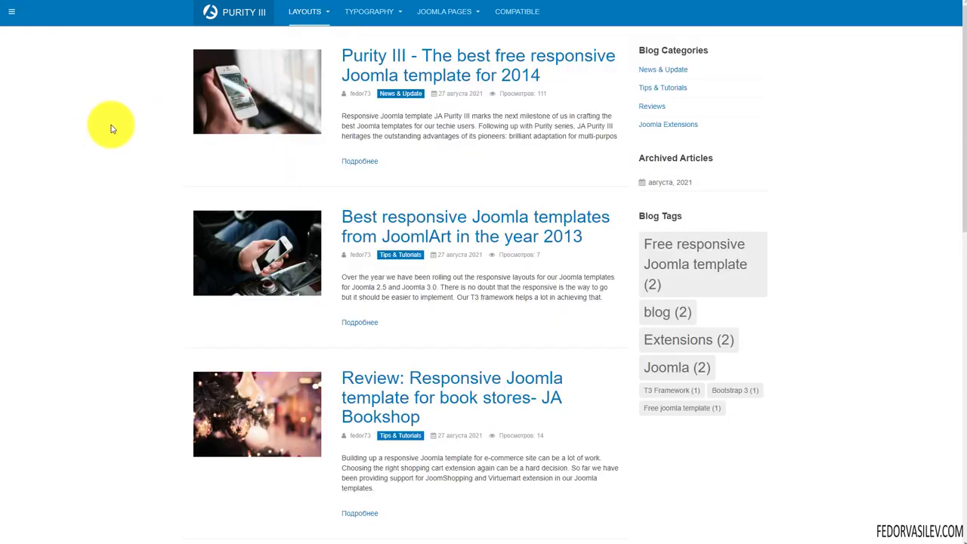
Open the Purity III layouts overview page and look through the available layouts
click(312, 12)
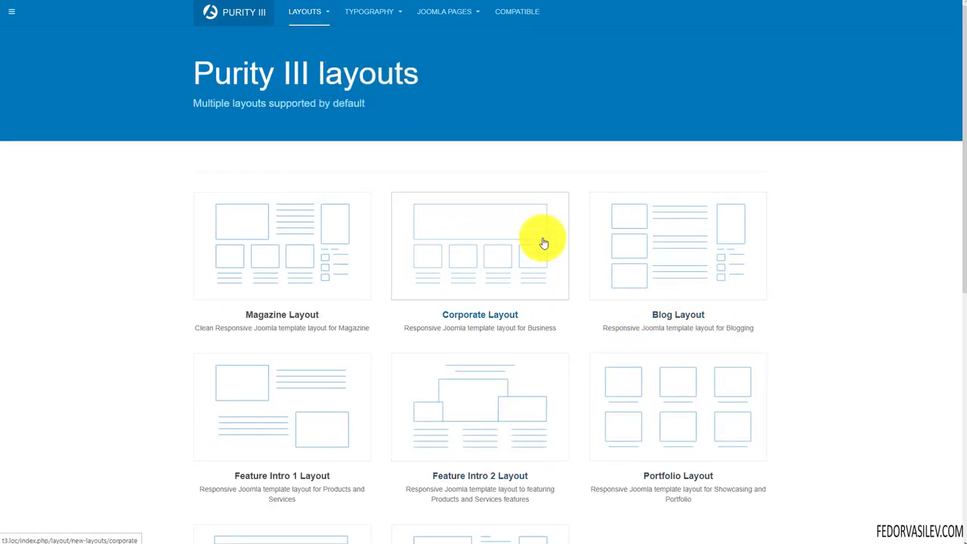
scroll(612, 238, down, 2)
scroll(651, 248, down, 3)
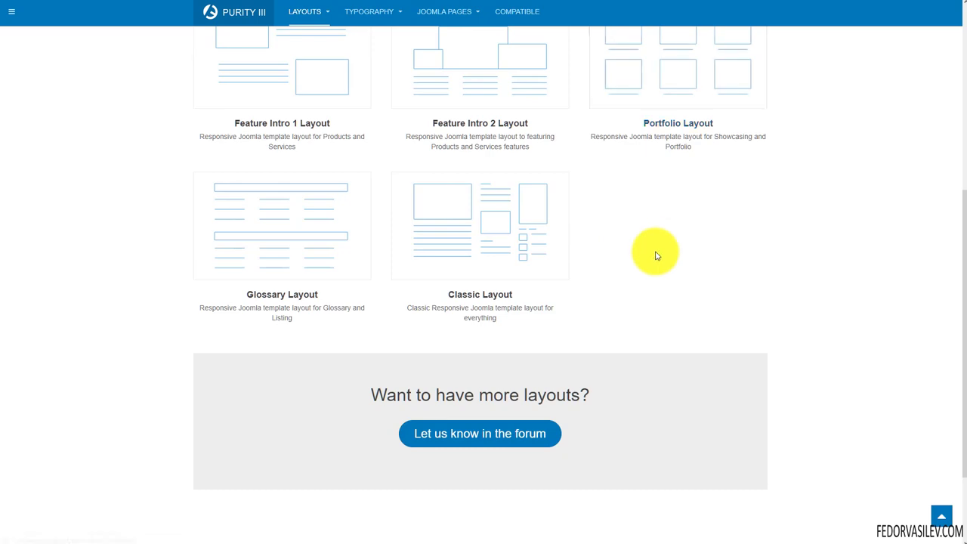
scroll(656, 255, up, 5)
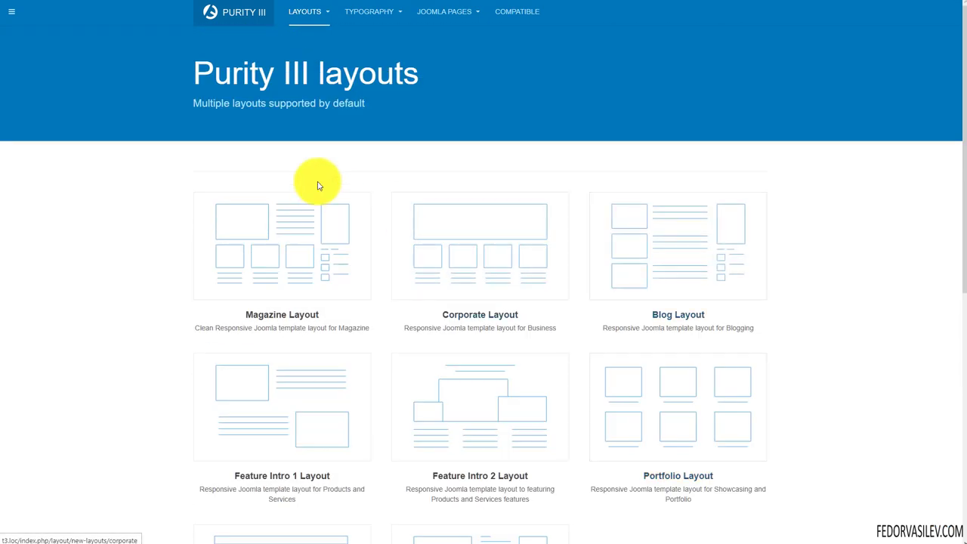
scroll(317, 183, down, 1)
scroll(325, 61, up, 1)
Open the Features Intro 1 demo page and view its first sections
mouse_move(318, 24)
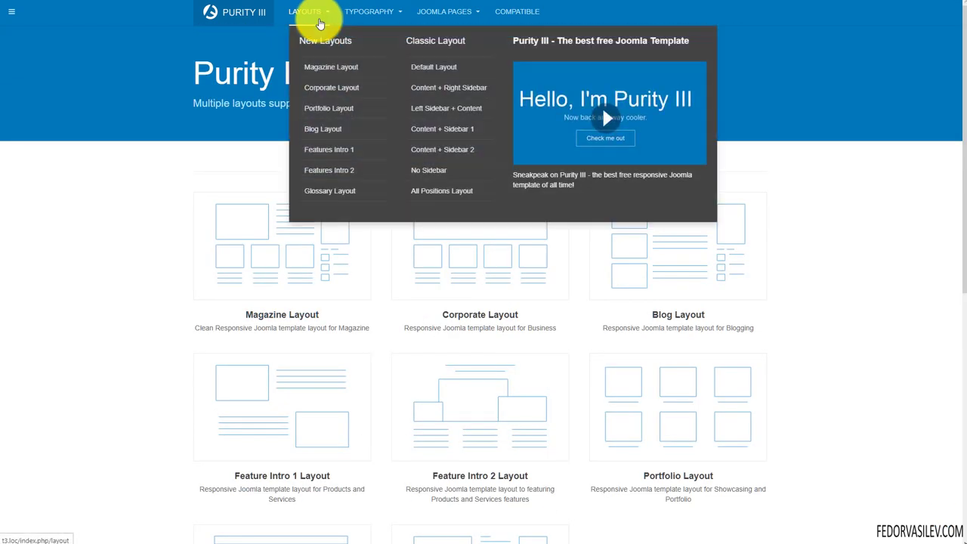
click(333, 150)
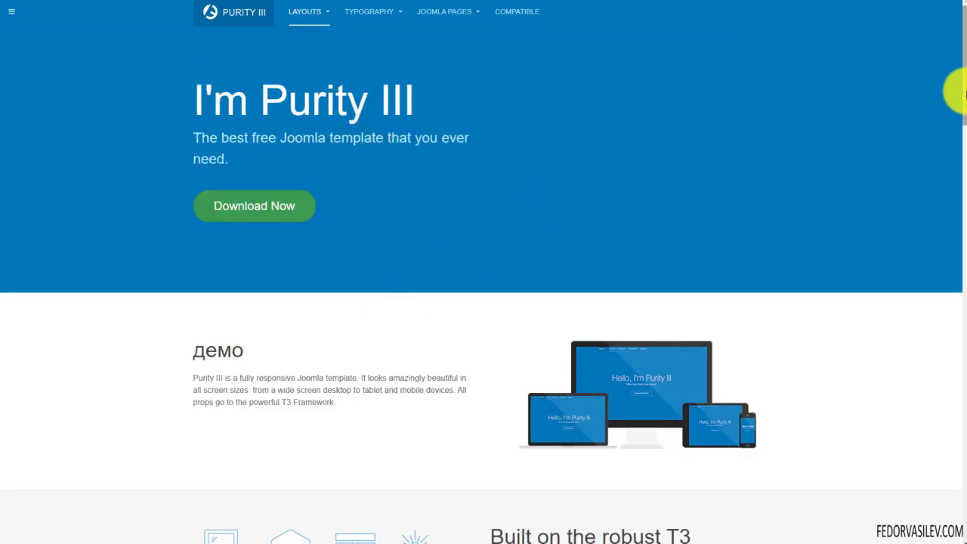
mouse_move(963, 92)
mouse_down()
mouse_move(953, 144)
mouse_move(963, 521)
mouse_move(964, 93)
mouse_up()
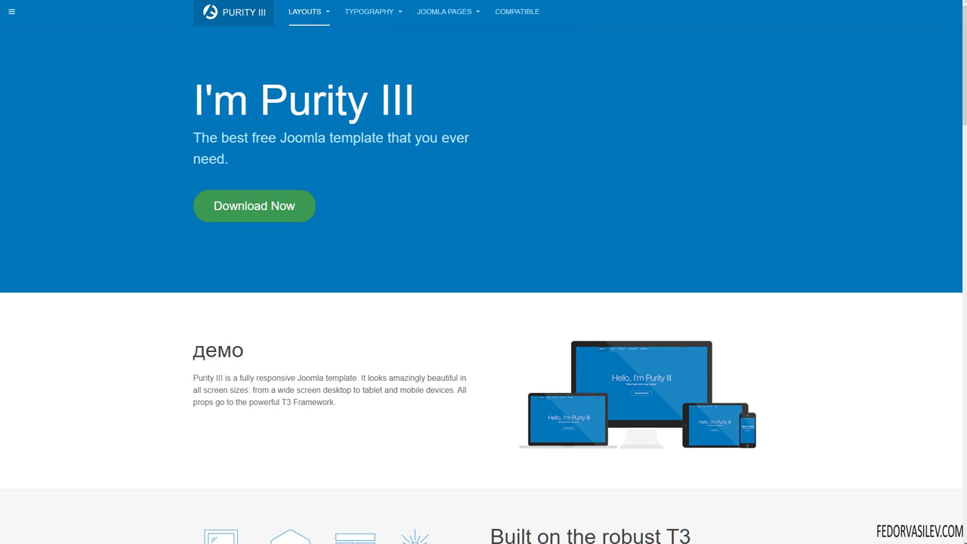
scroll(961, 94, down, 3)
scroll(959, 106, up, 1)
Inspect the Features Intro 1 page in the developer tools' iPhone 12 Pro view, check its mobile layout, and close the tools
right_click(859, 187)
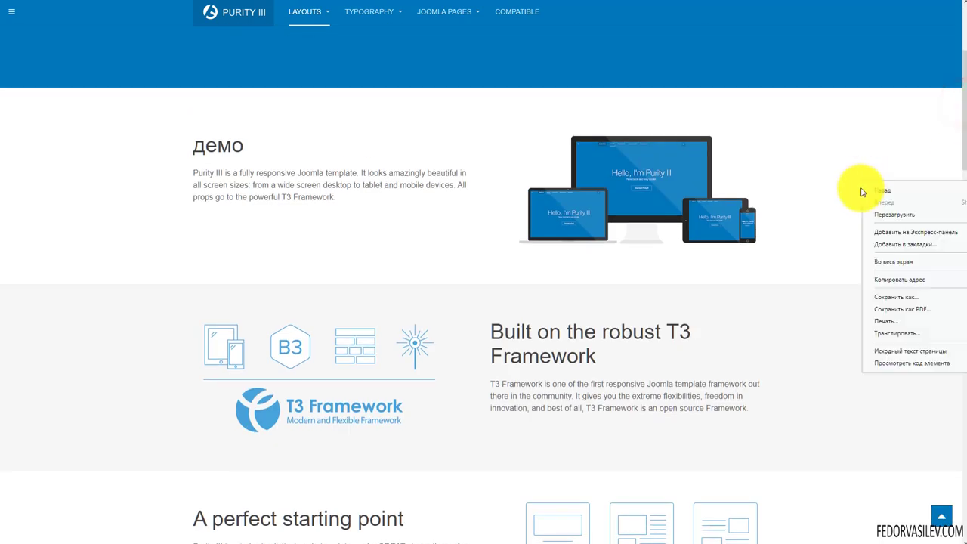
click(880, 366)
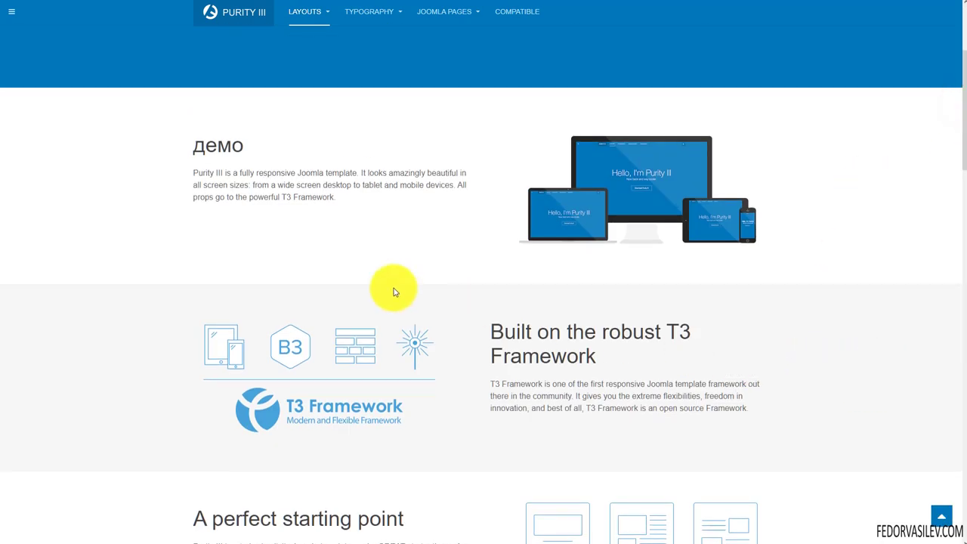
scroll(259, 219, down, 10)
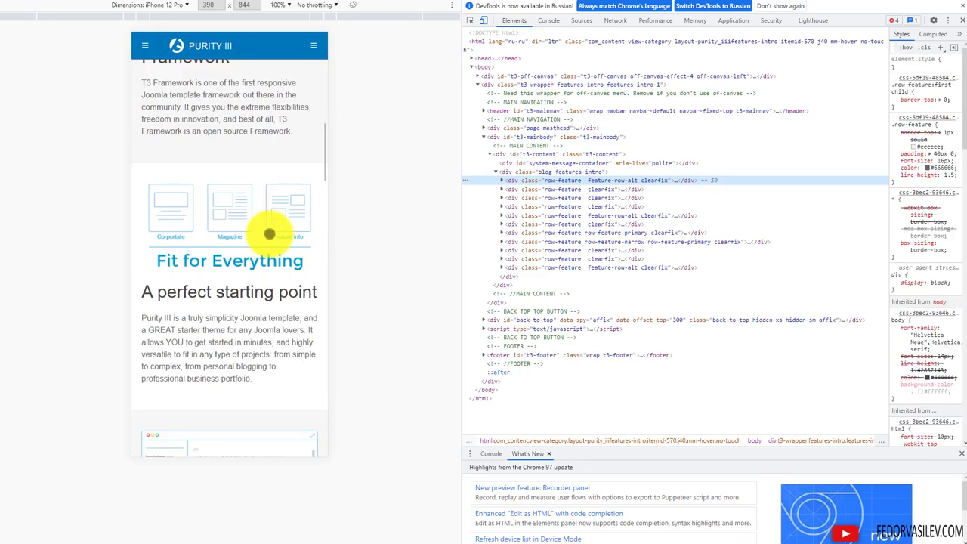
scroll(269, 230, down, 1)
click(964, 23)
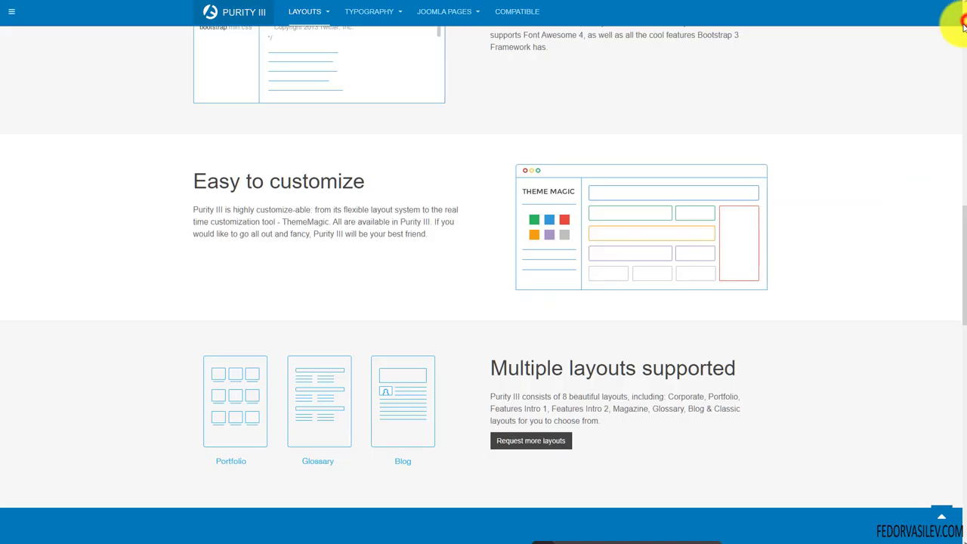
Examine the alternating text and image sections of the Features Intro 1 page in the desktop view
scroll(777, 243, up, 5)
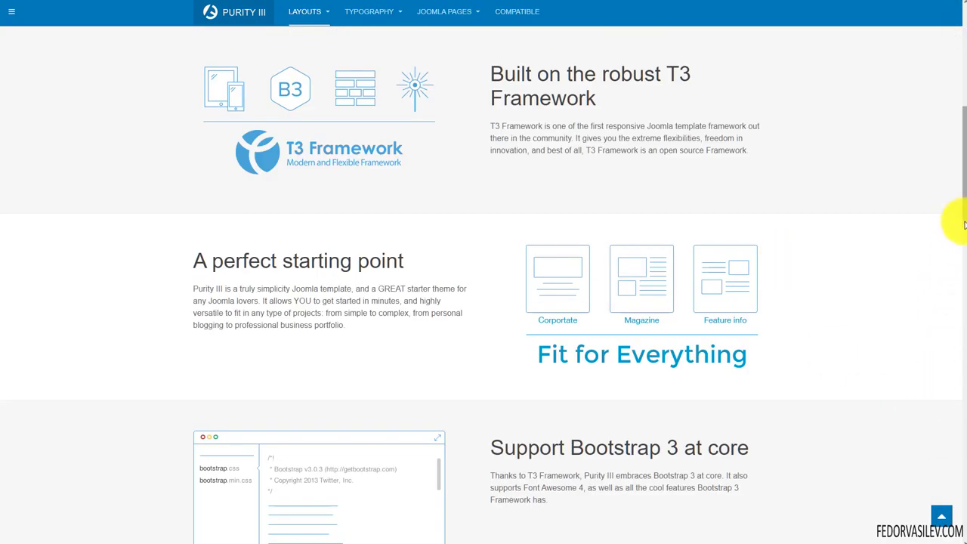
drag(956, 219, 964, 117)
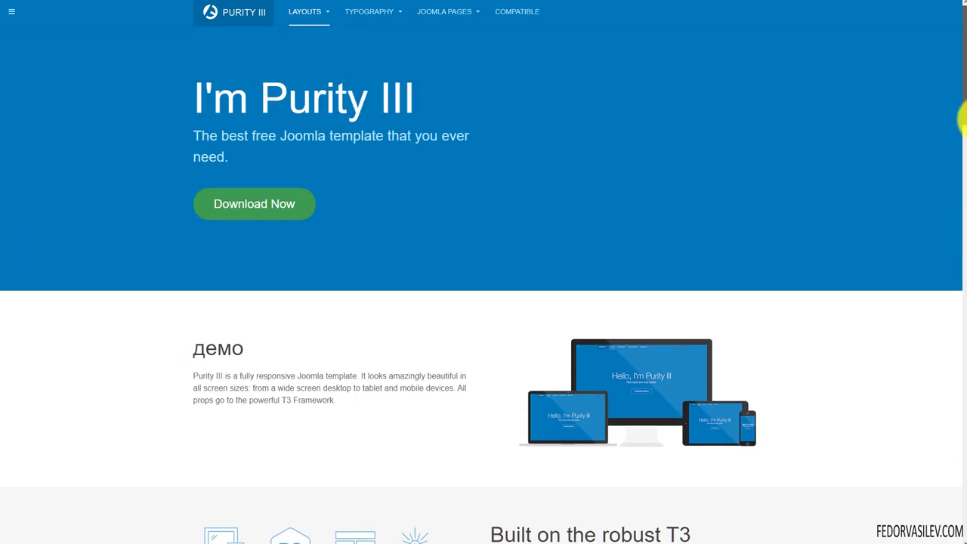
drag(963, 121, 964, 239)
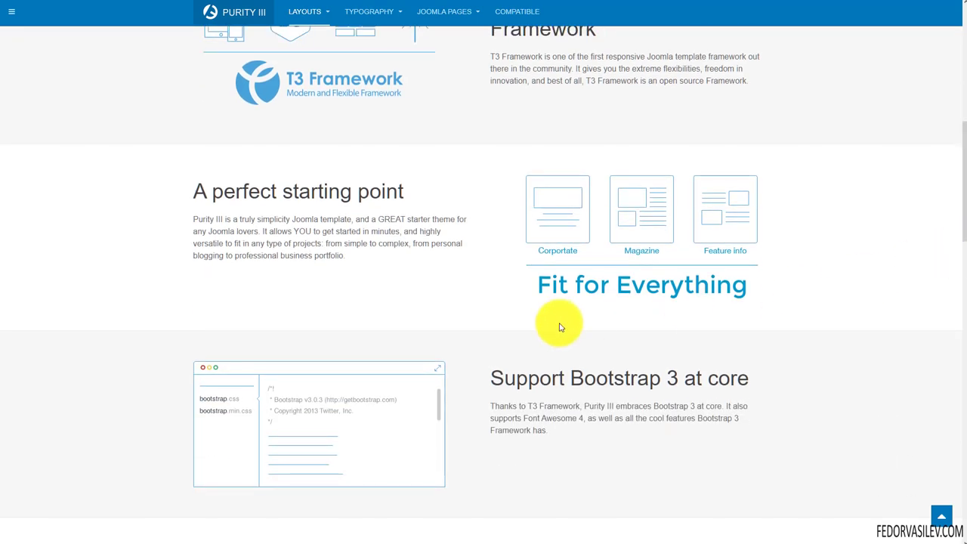
scroll(560, 327, up, 6)
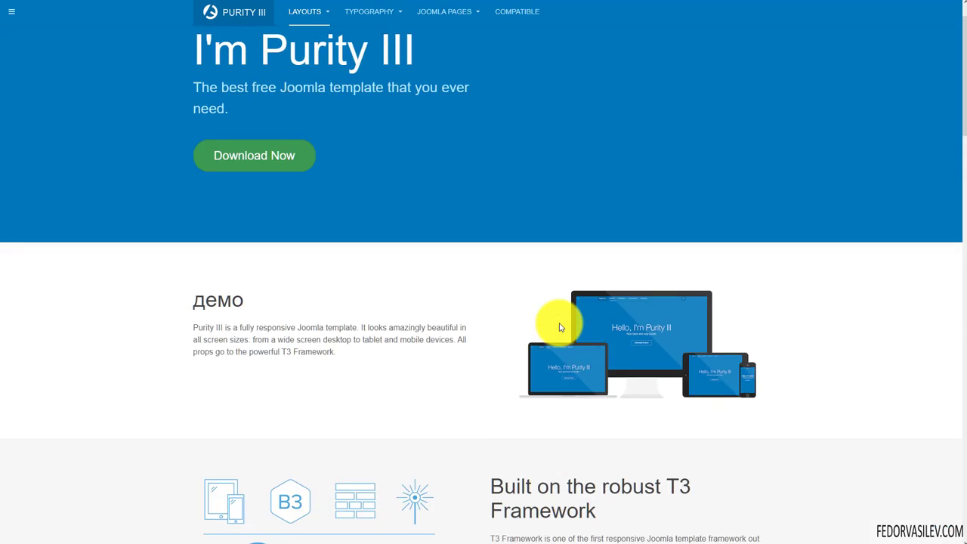
scroll(559, 327, up, 1)
scroll(626, 306, down, 10)
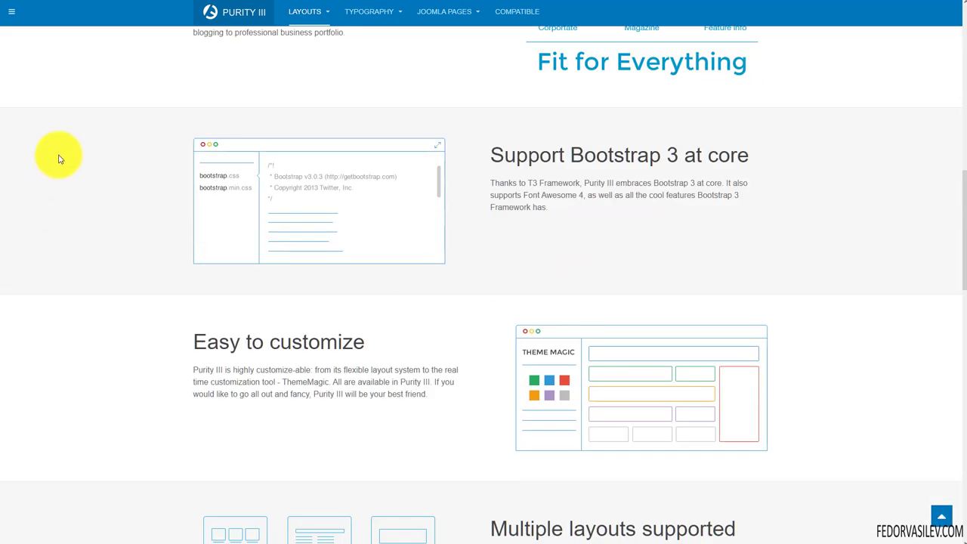
scroll(59, 155, down, 2)
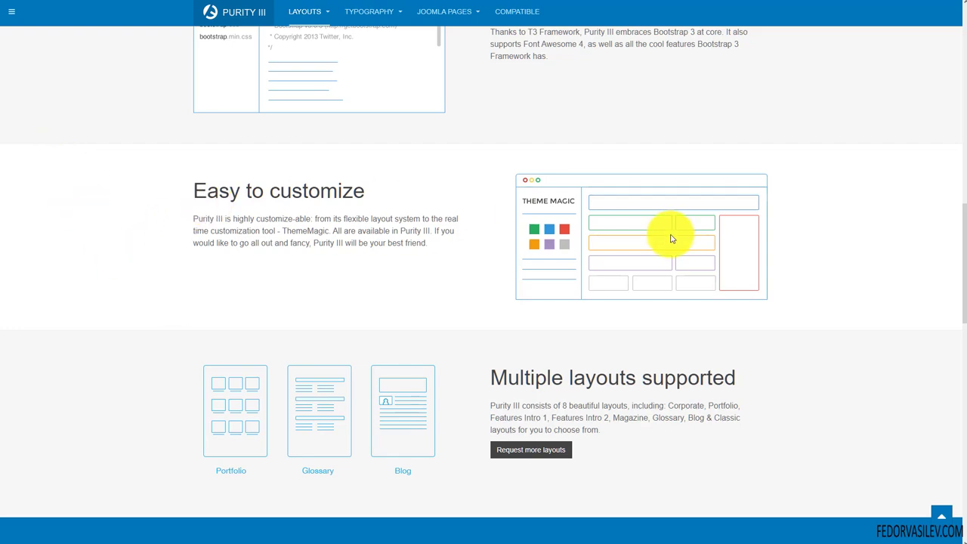
scroll(671, 238, down, 5)
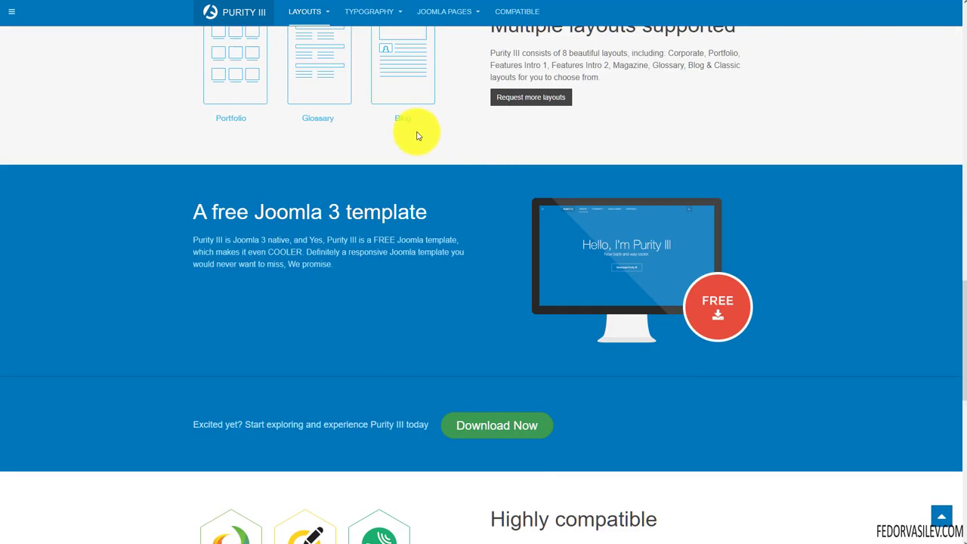
scroll(416, 134, up, 7)
Open the Features Intro 2 demo page and look through it from the header to the footer
mouse_move(319, 25)
click(337, 167)
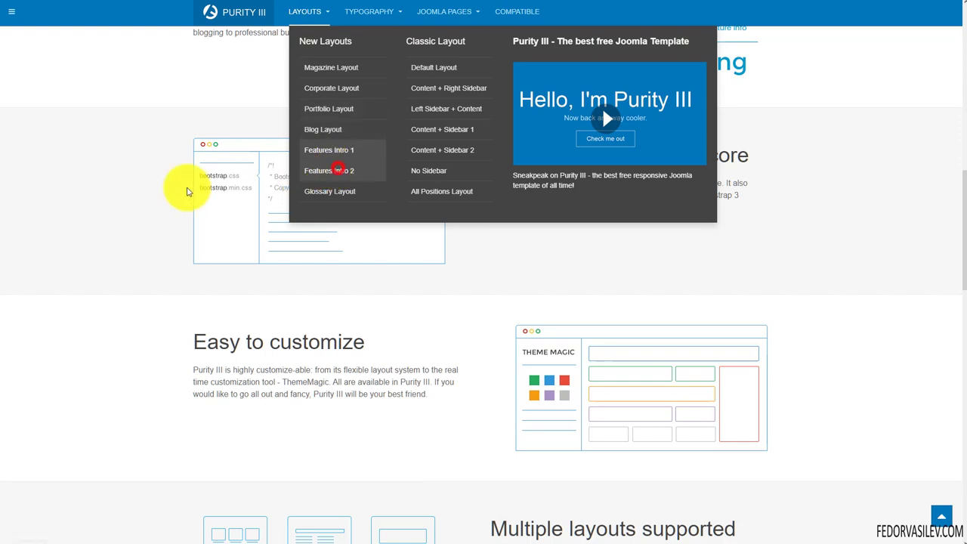
scroll(202, 151, down, 6)
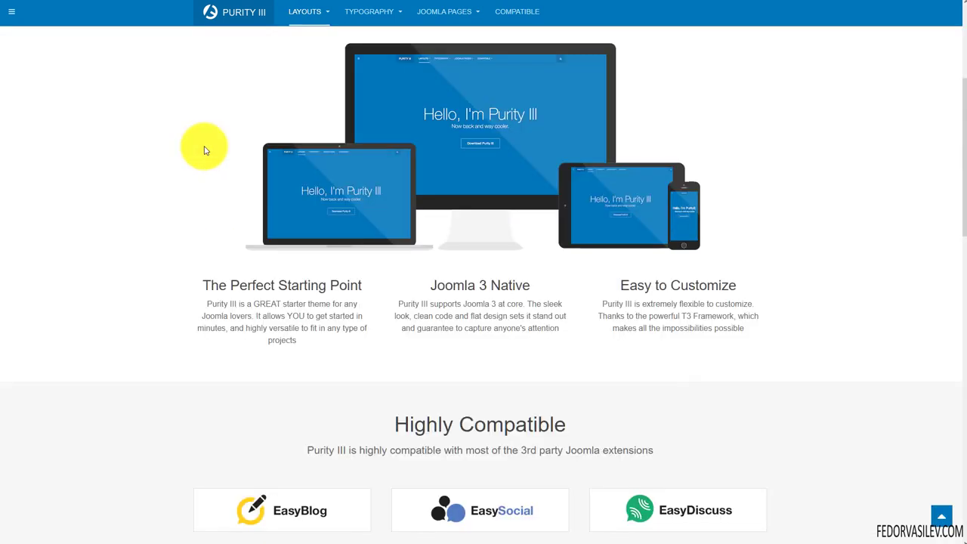
scroll(202, 151, down, 1)
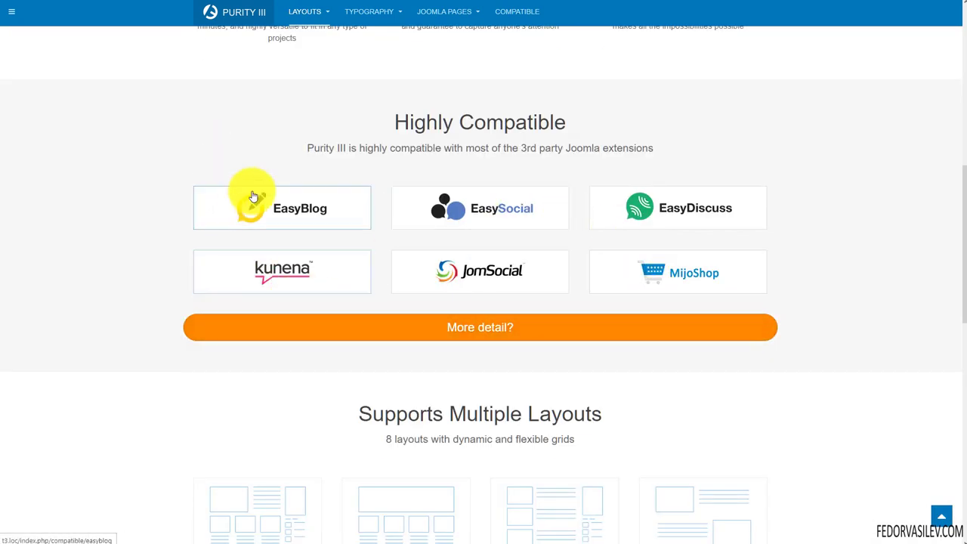
scroll(678, 176, down, 9)
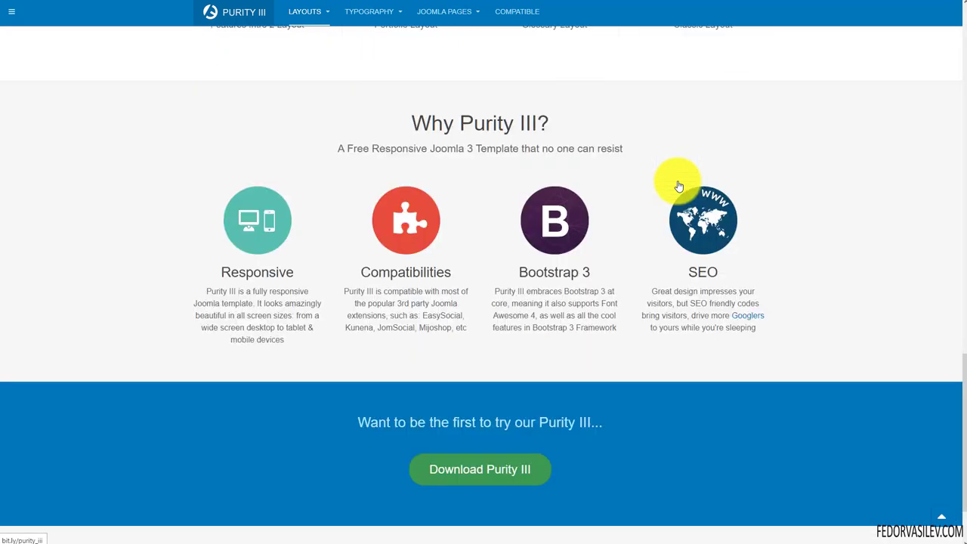
scroll(678, 186, down, 1)
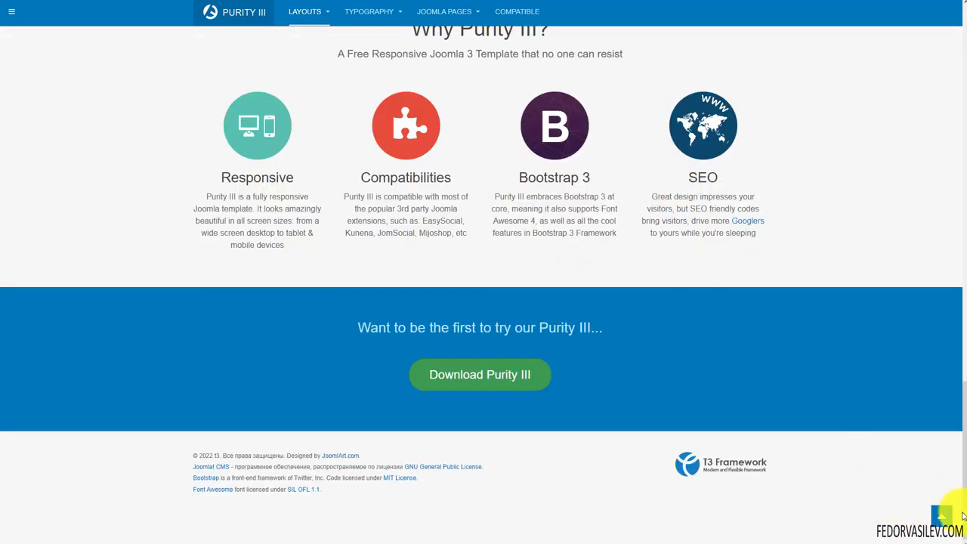
drag(958, 512, 959, 117)
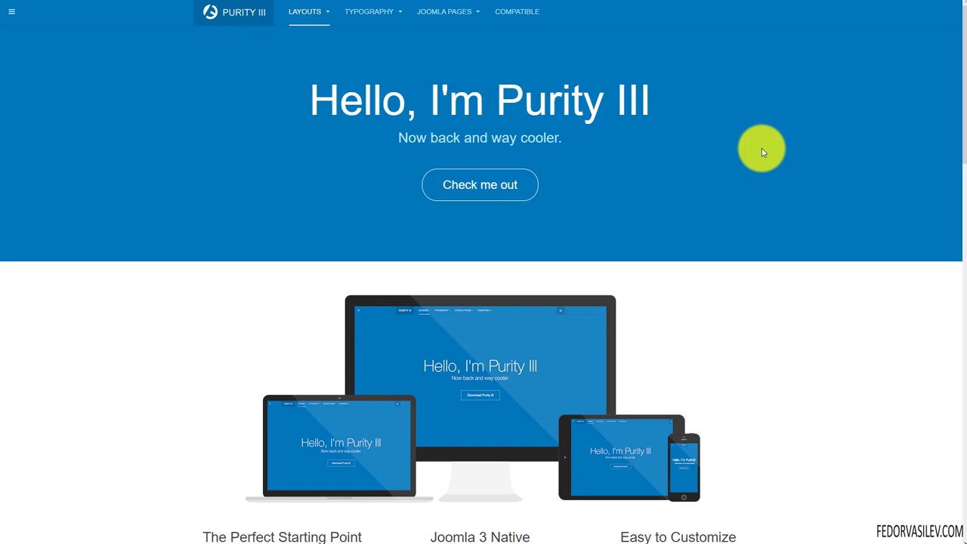
Examine the Features Intro 2 page's block structure, including the Highly Compatible, Supports Multiple Layouts and Why Purity III? sections
scroll(762, 148, down, 5)
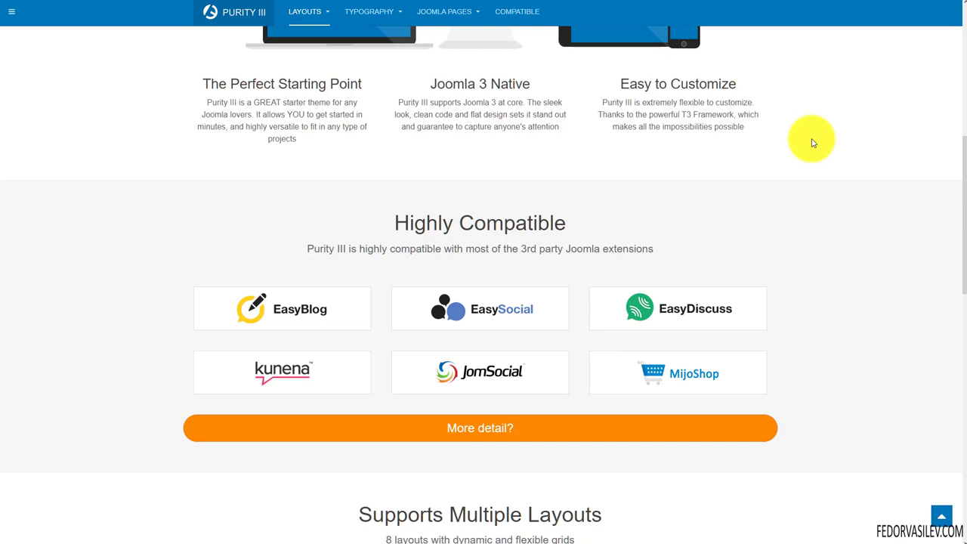
scroll(812, 142, up, 1)
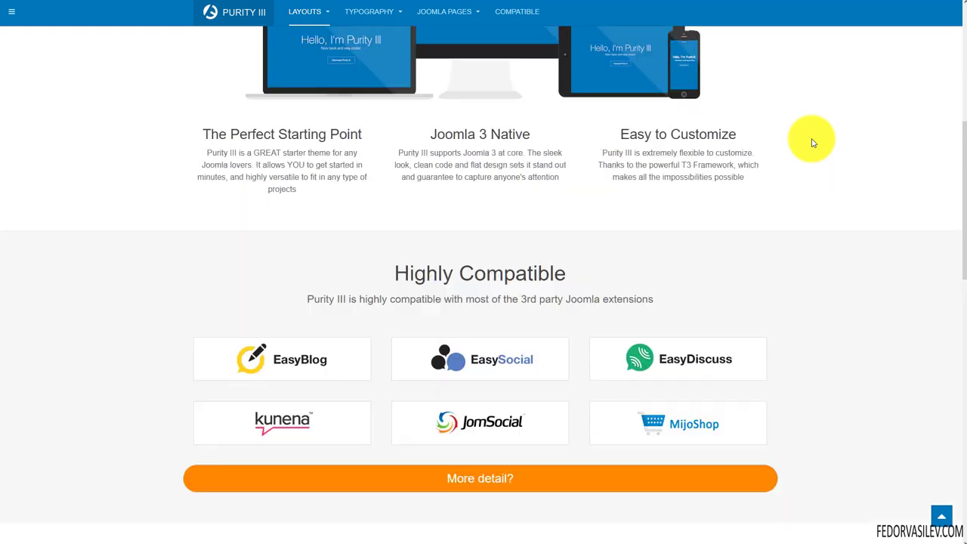
scroll(812, 142, down, 1)
scroll(812, 142, up, 5)
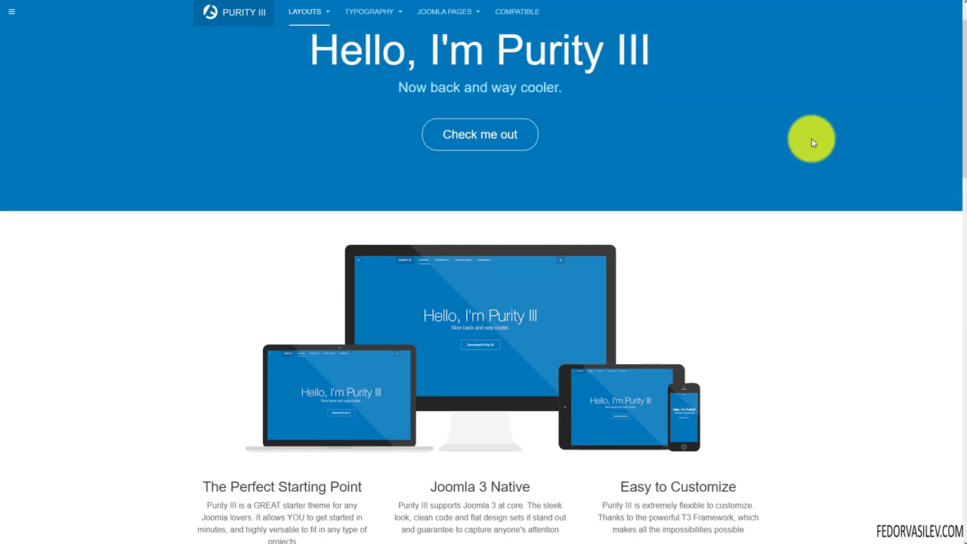
scroll(812, 142, up, 1)
scroll(812, 142, down, 5)
scroll(809, 149, down, 6)
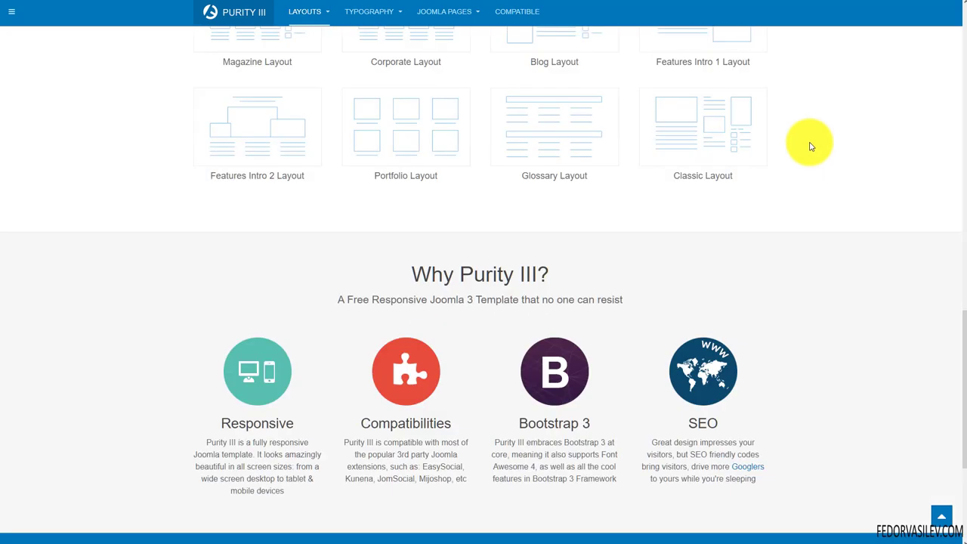
drag(964, 350, 965, 45)
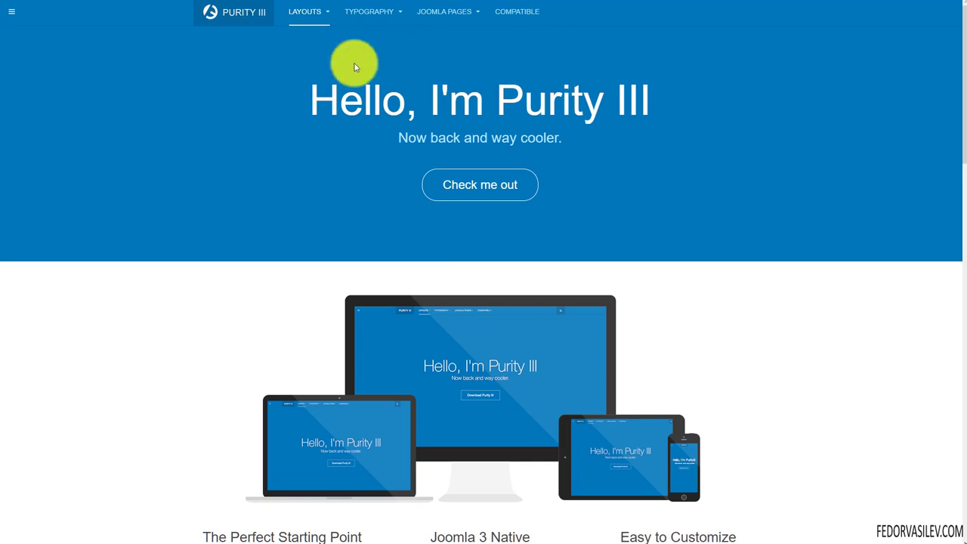
mouse_move(299, 23)
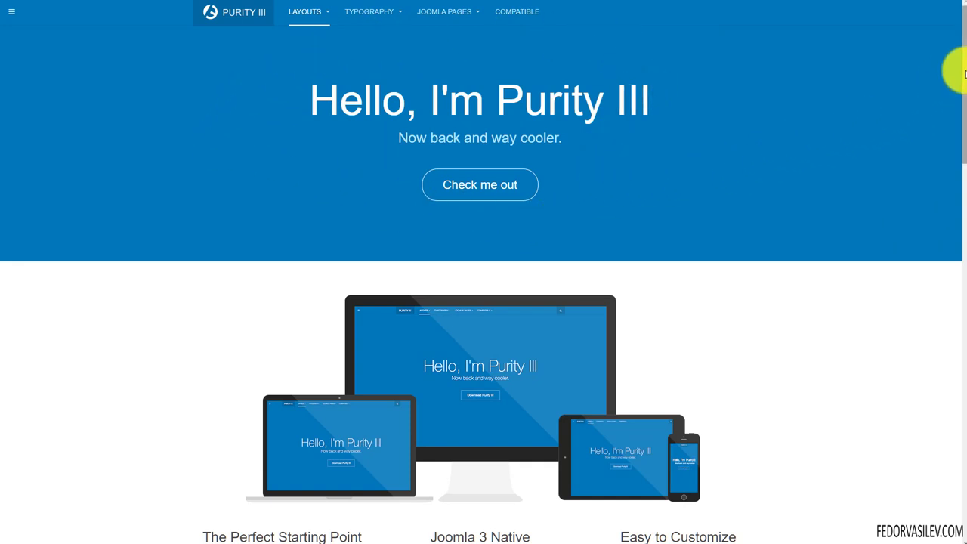
scroll(964, 71, down, 6)
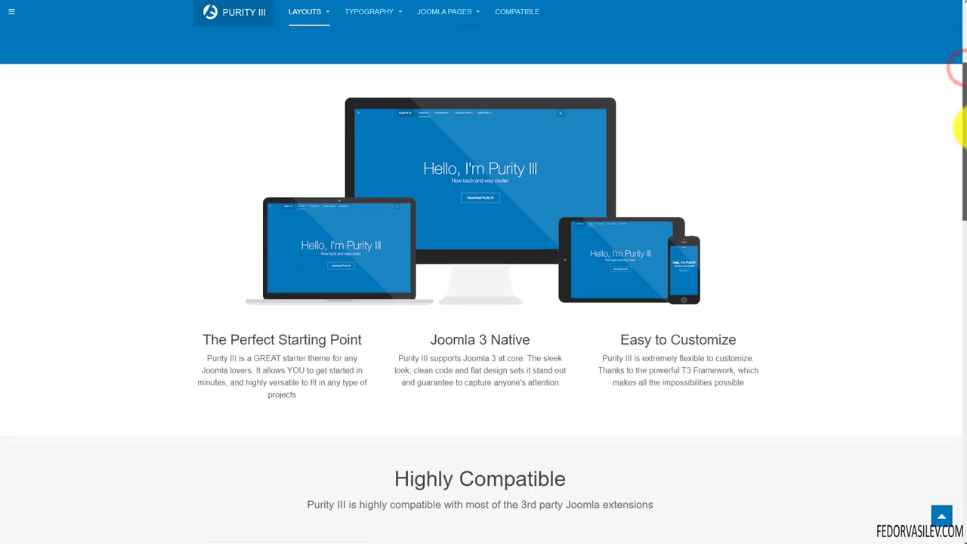
scroll(483, 287, down, 6)
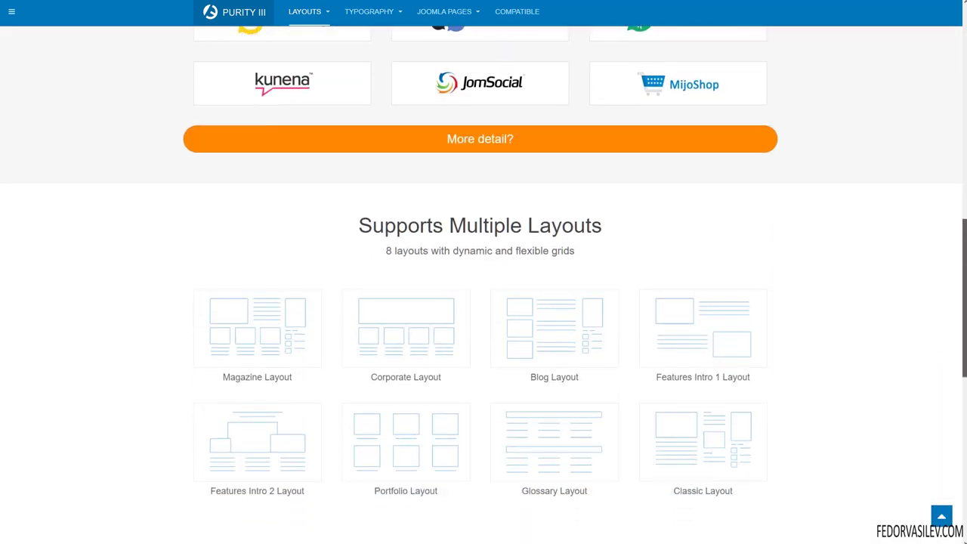
scroll(484, 287, down, 5)
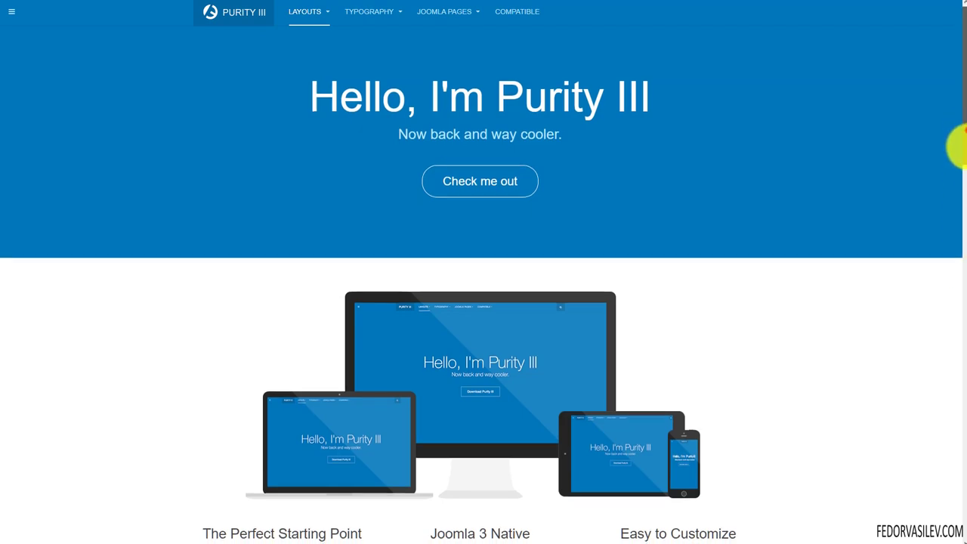
scroll(959, 136, down, 15)
scroll(960, 499, down, 1)
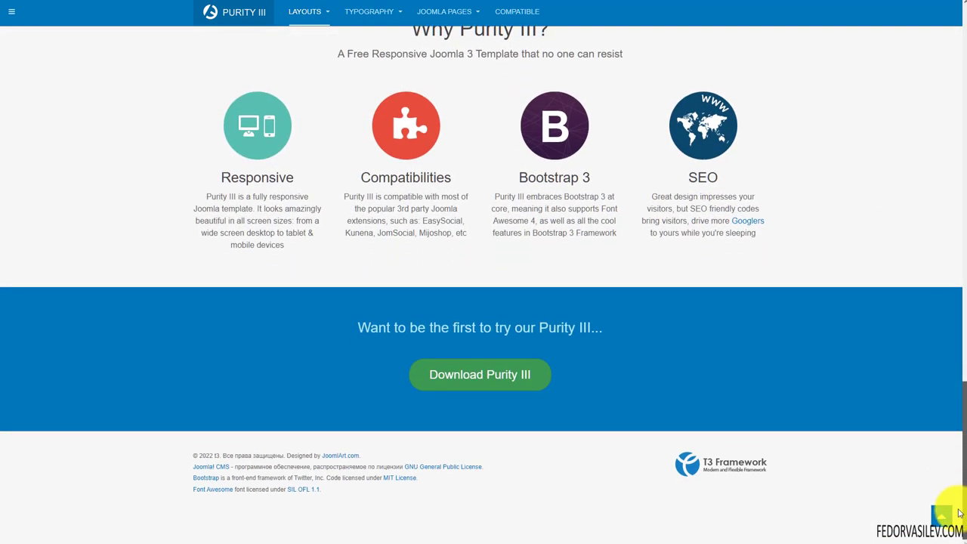
Open the Glossary Layout demo page and look through its alphabetical term lists down to the last letters
drag(958, 518, 964, 162)
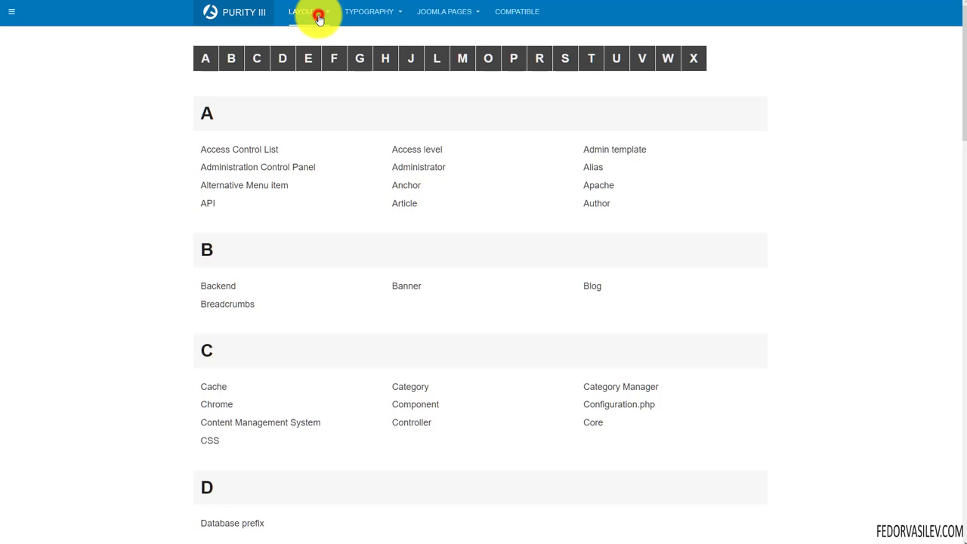
click(318, 18)
mouse_move(317, 21)
click(342, 191)
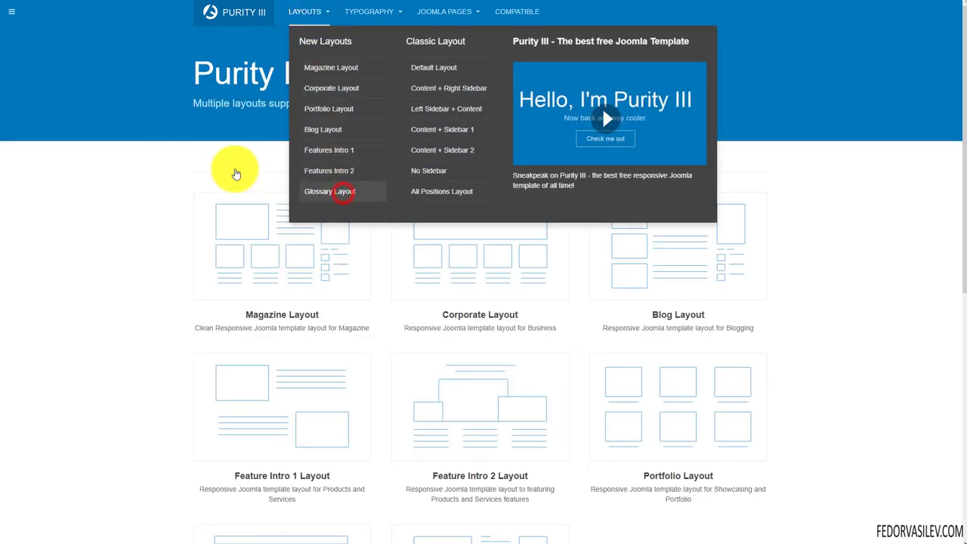
scroll(345, 158, down, 20)
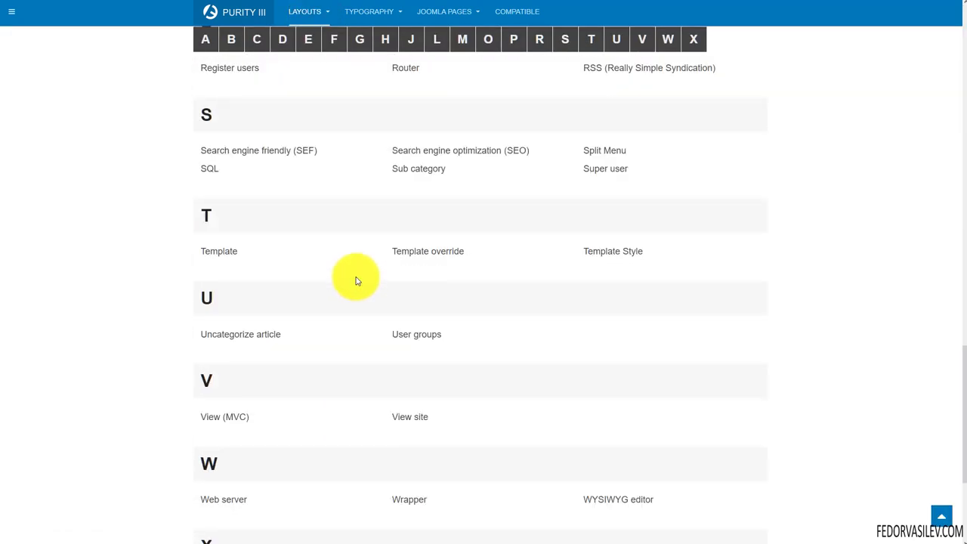
scroll(357, 281, down, 5)
scroll(339, 263, up, 20)
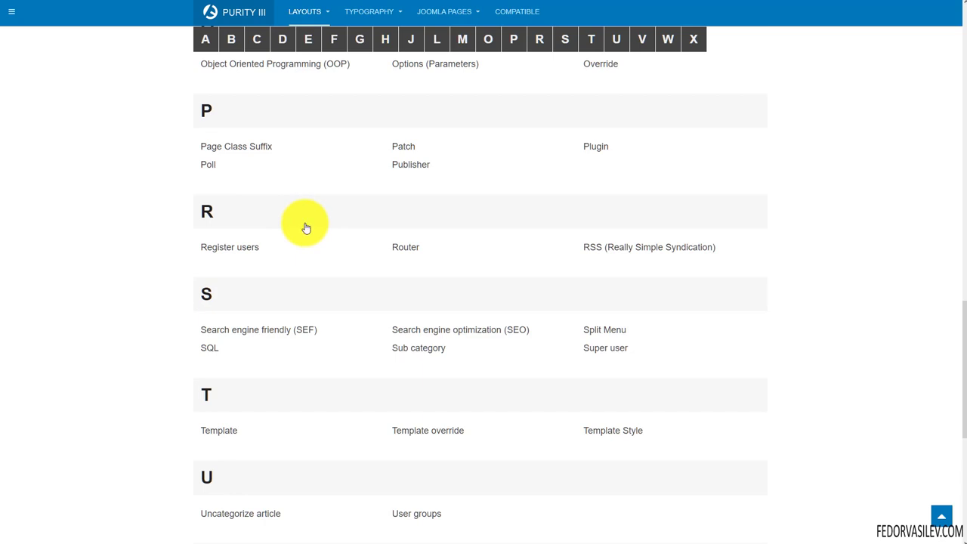
Jump to the C and F sections of the glossary using its alphabet index
click(251, 46)
click(335, 38)
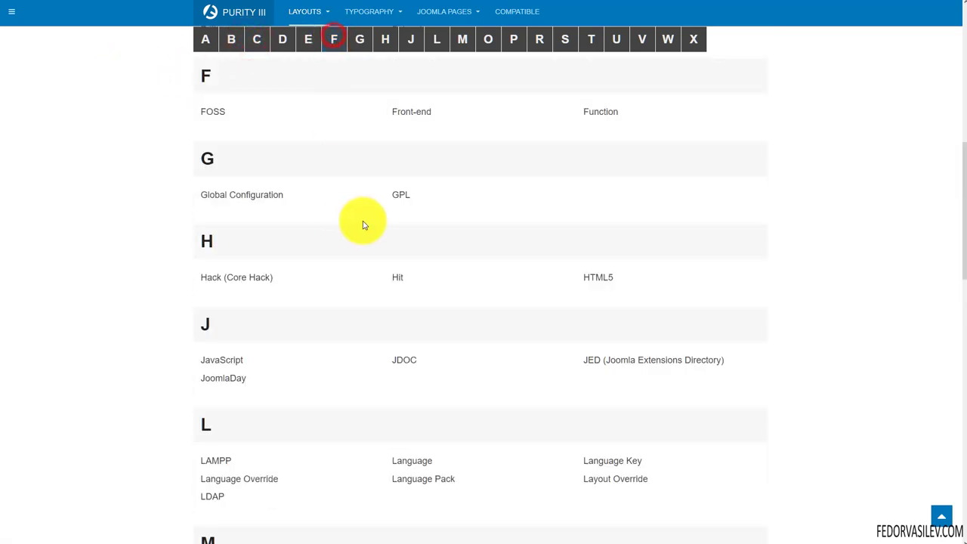
scroll(360, 188, up, 10)
Open the Typography demo page and look through its headings, color swatches, navigations and forms down to the hero units
click(351, 20)
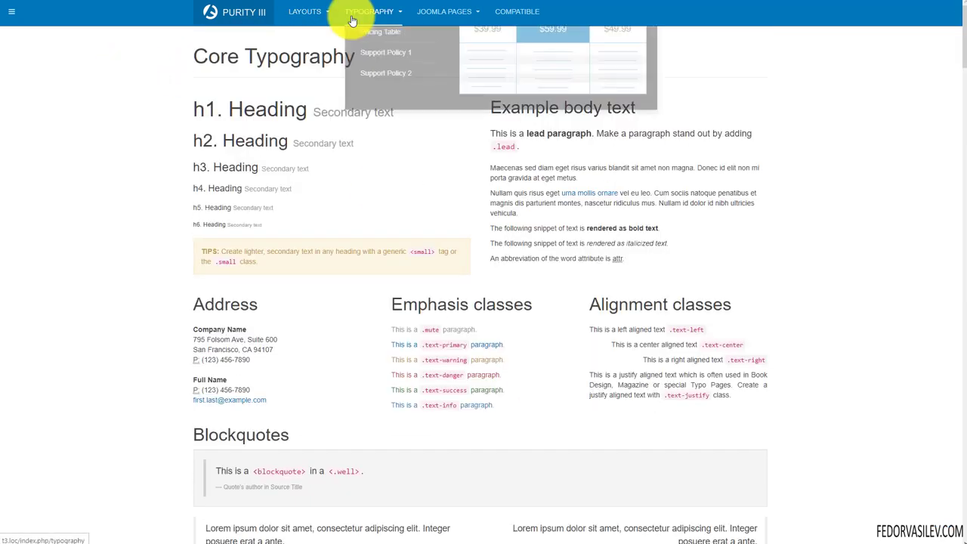
scroll(956, 76, down, 1)
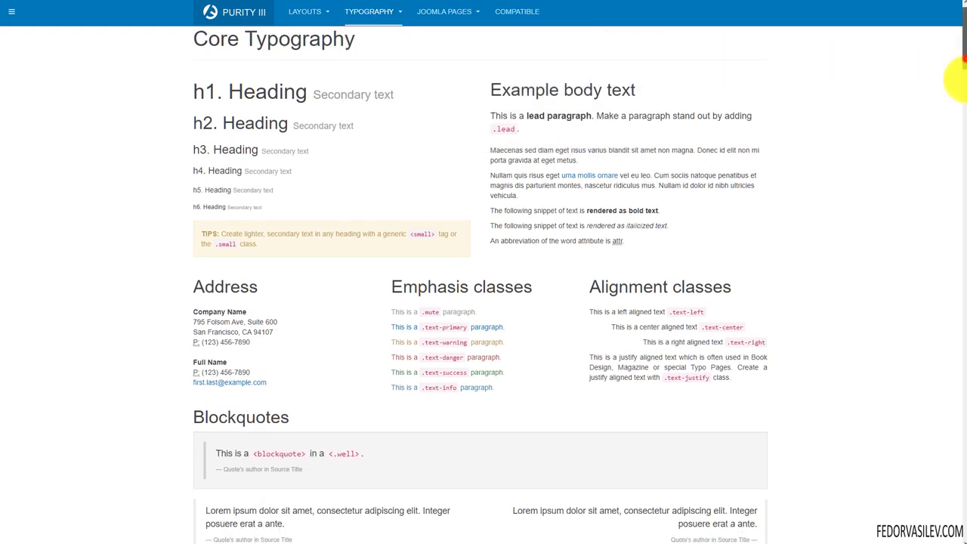
drag(959, 77, 958, 125)
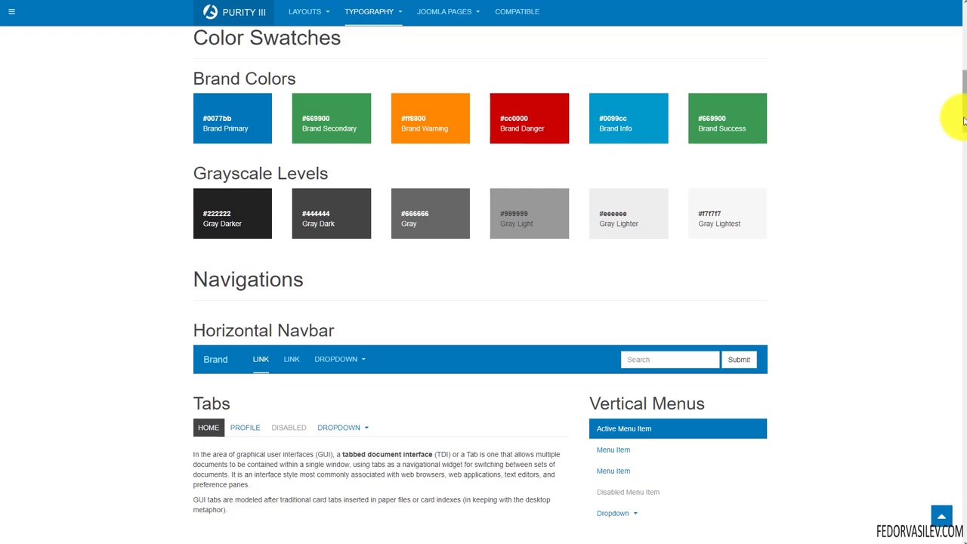
scroll(960, 122, down, 15)
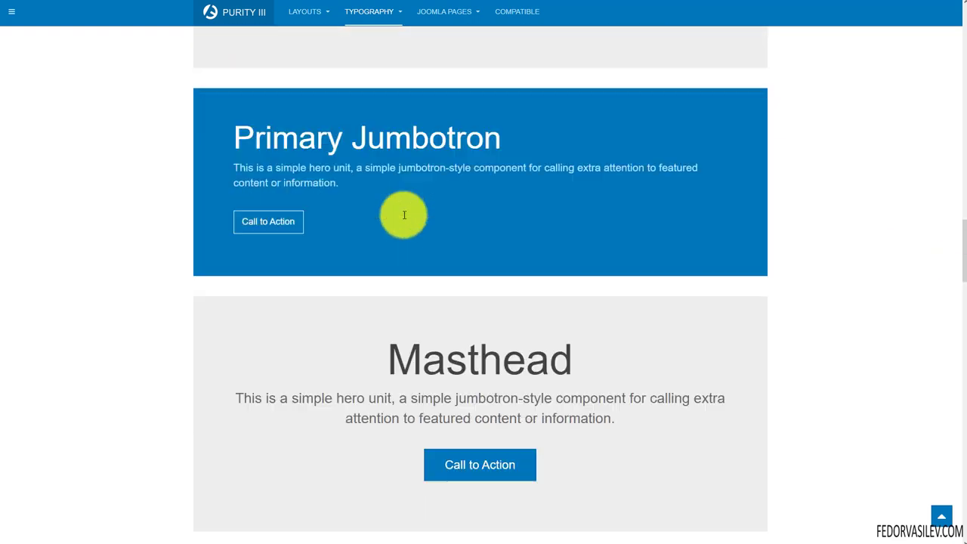
scroll(453, 227, down, 1)
scroll(427, 271, down, 1)
Examine the Masthead and Primary Masthead hero units on the Typography page
right_click(375, 249)
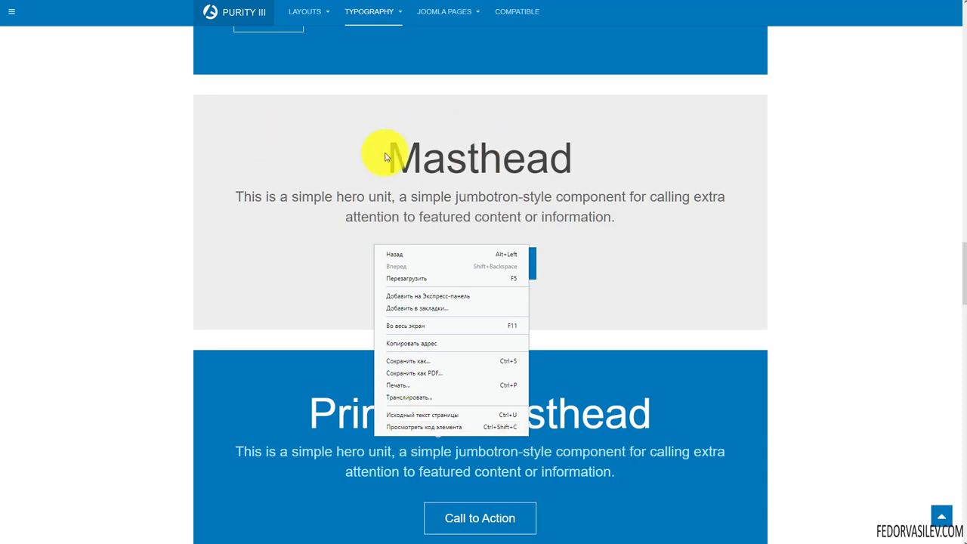
click(330, 250)
drag(566, 195, 400, 250)
click(376, 272)
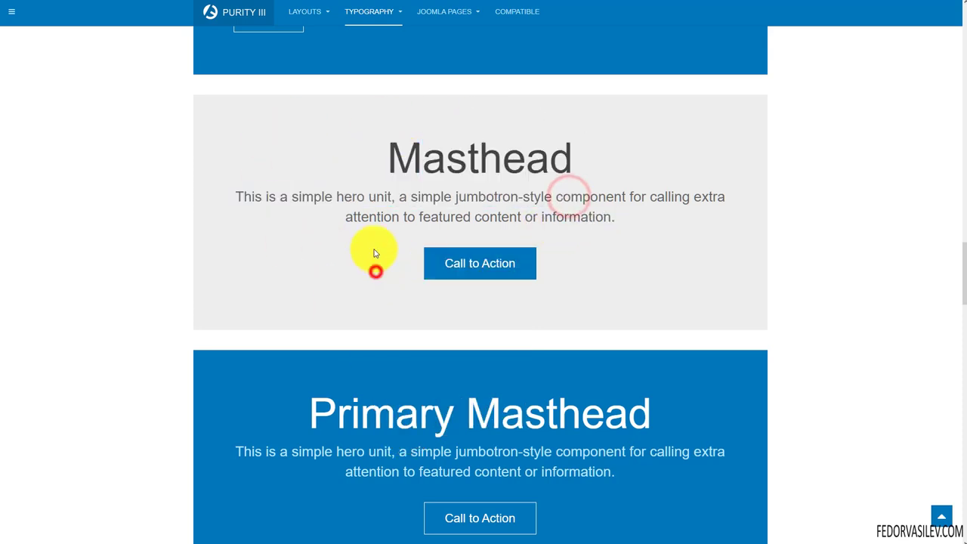
scroll(373, 253, down, 3)
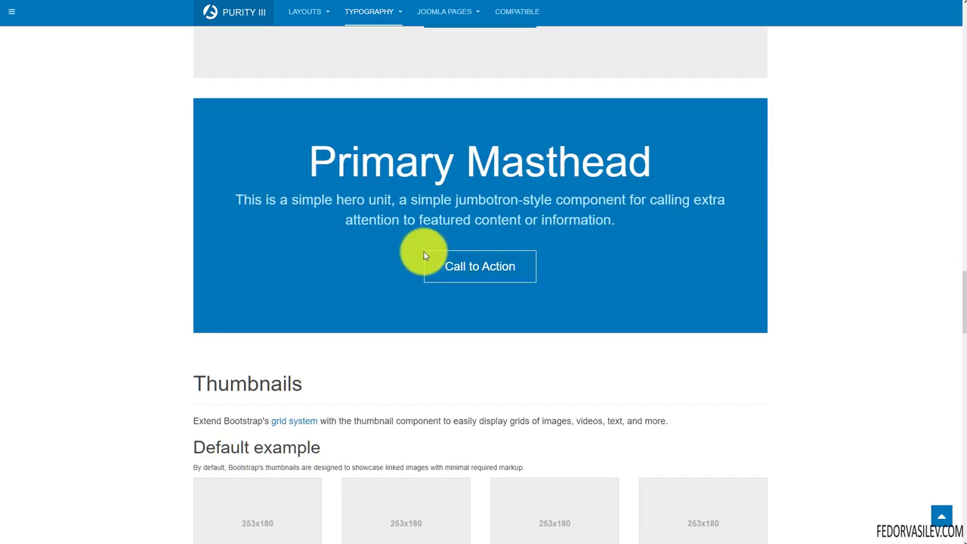
Review the Typography page from Color Swatches through buttons, thumbnails and list groups to the panels, wells and footer
scroll(355, 275, up, 20)
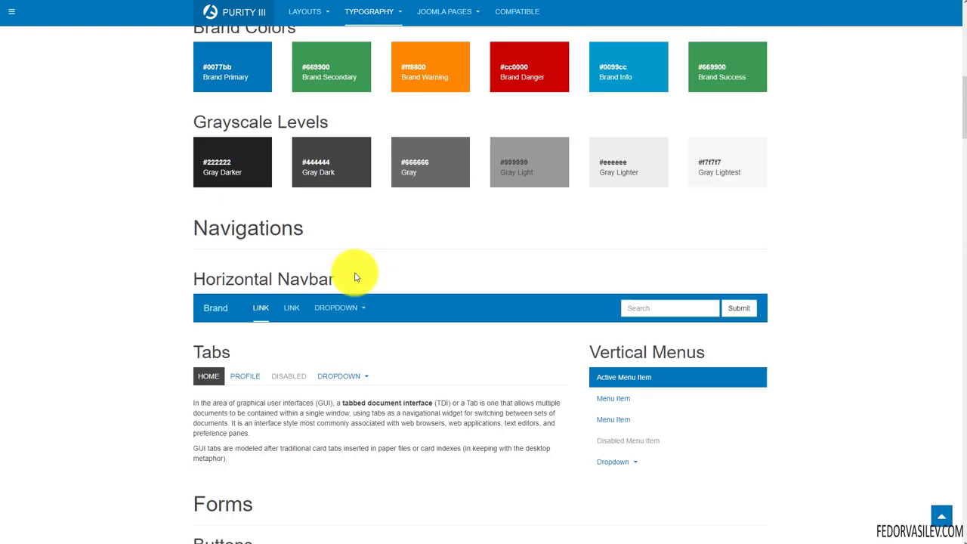
scroll(355, 276, up, 2)
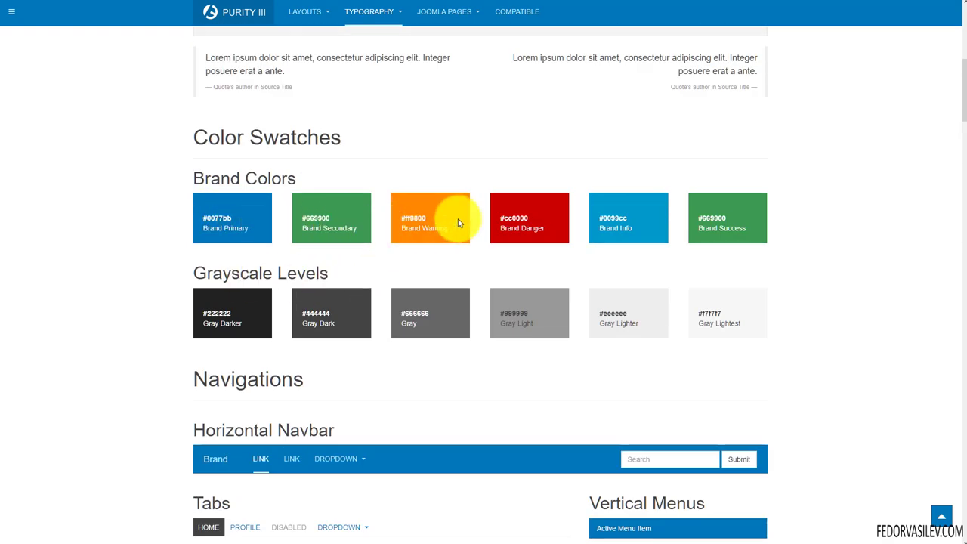
scroll(404, 211, down, 20)
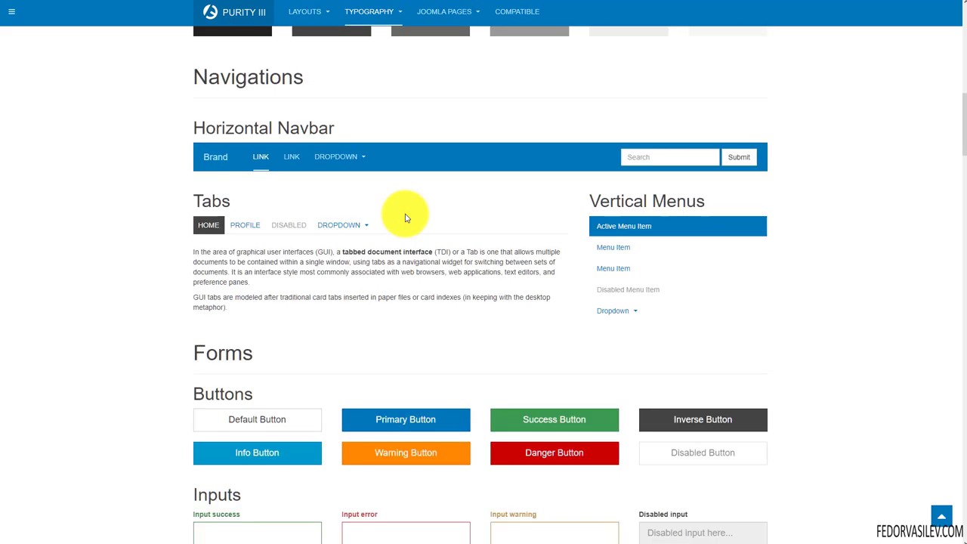
scroll(400, 196, down, 11)
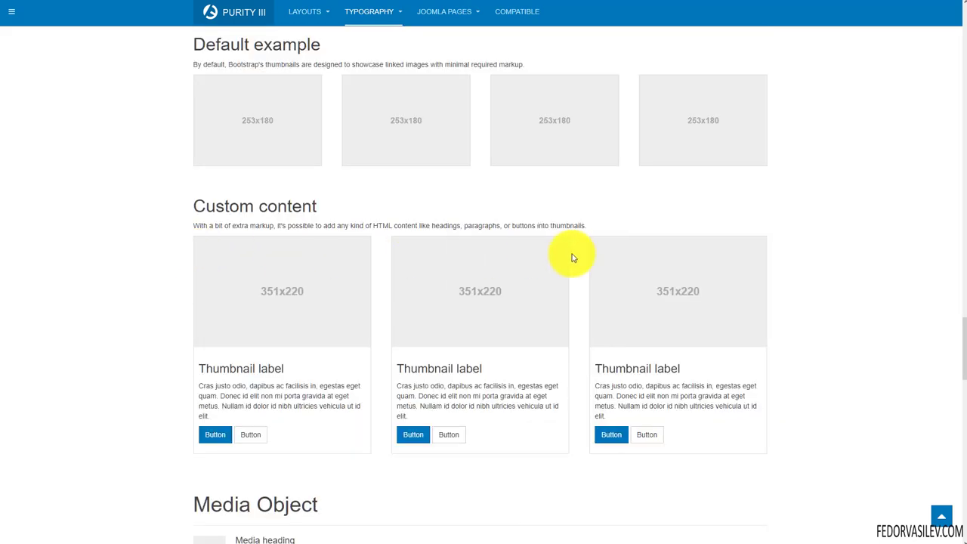
scroll(346, 207, down, 12)
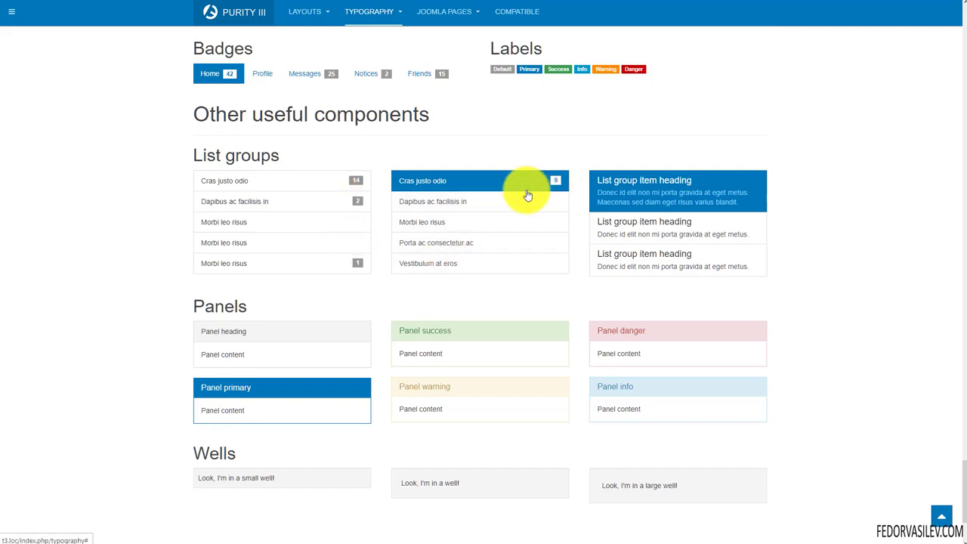
scroll(484, 223, down, 2)
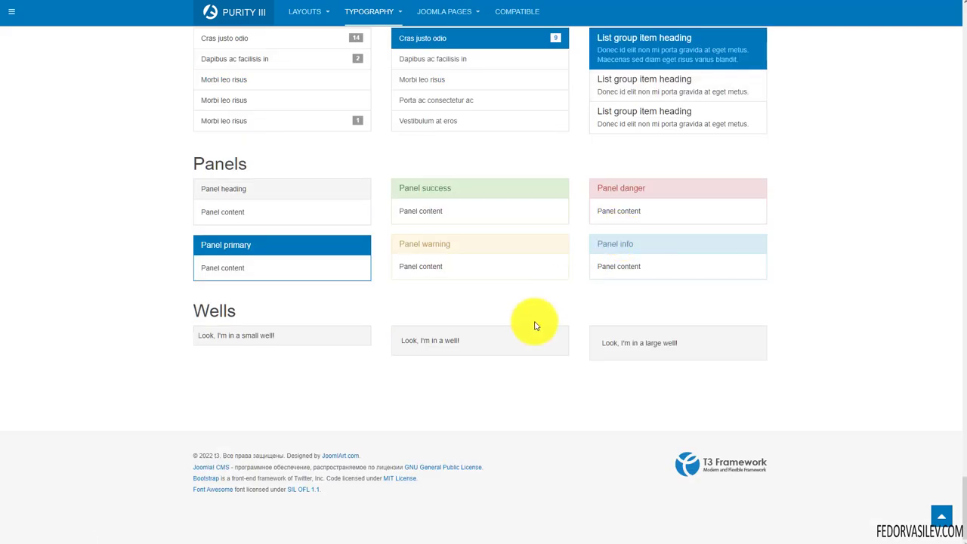
Look back over the Typography page from the footer to the blockquotes and color swatches
scroll(535, 324, up, 10)
scroll(516, 353, up, 15)
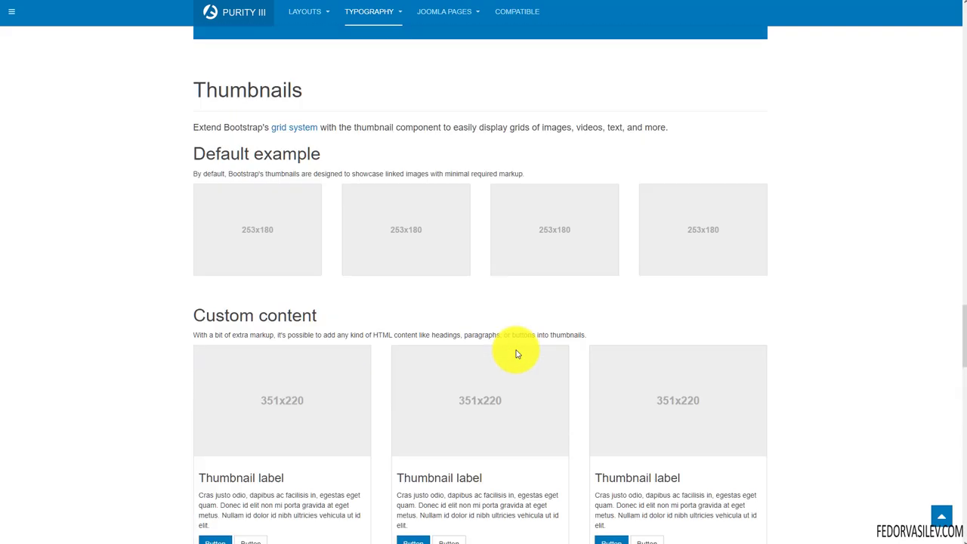
scroll(515, 352, up, 15)
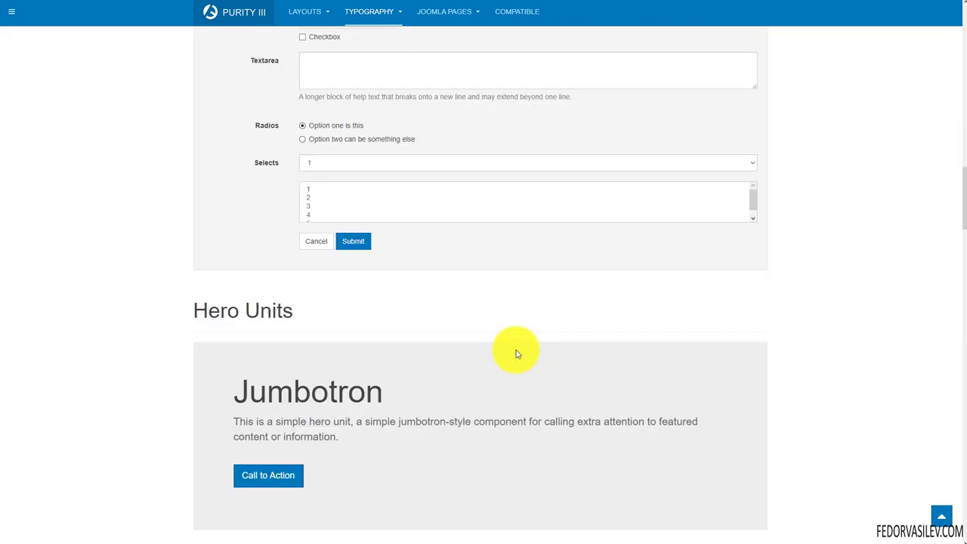
scroll(515, 353, up, 10)
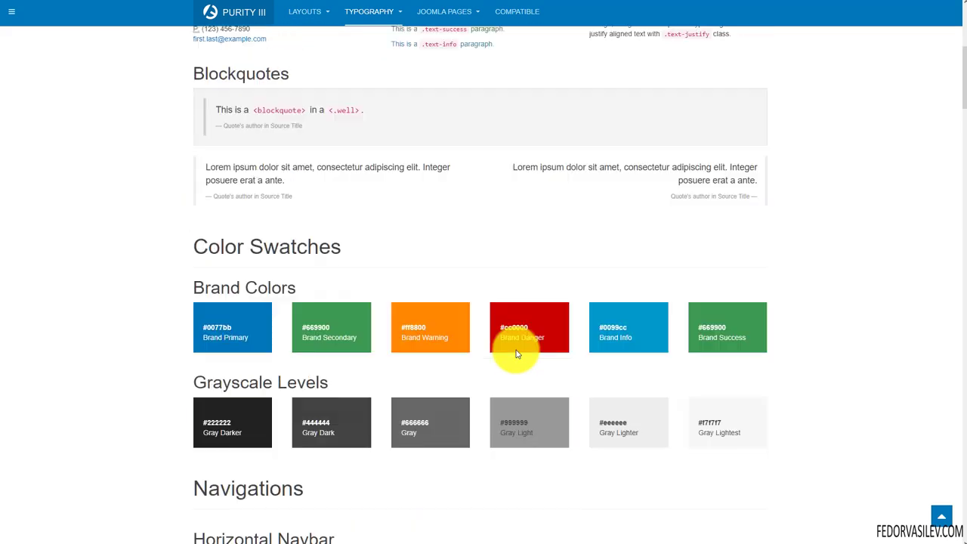
scroll(516, 352, up, 2)
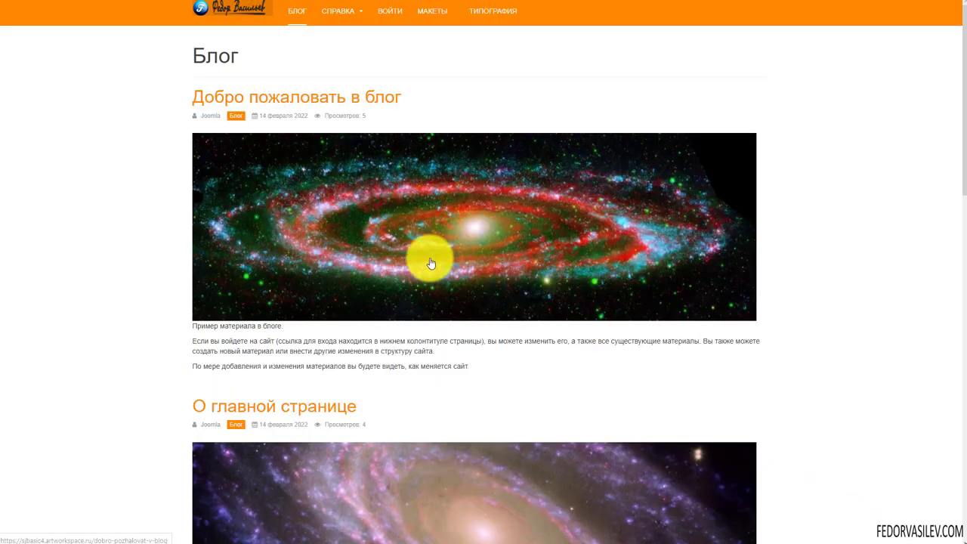
Switch to the orange-themed site's Блог page and look through its articles down to Шаблон сайта and back
scroll(237, 184, down, 4)
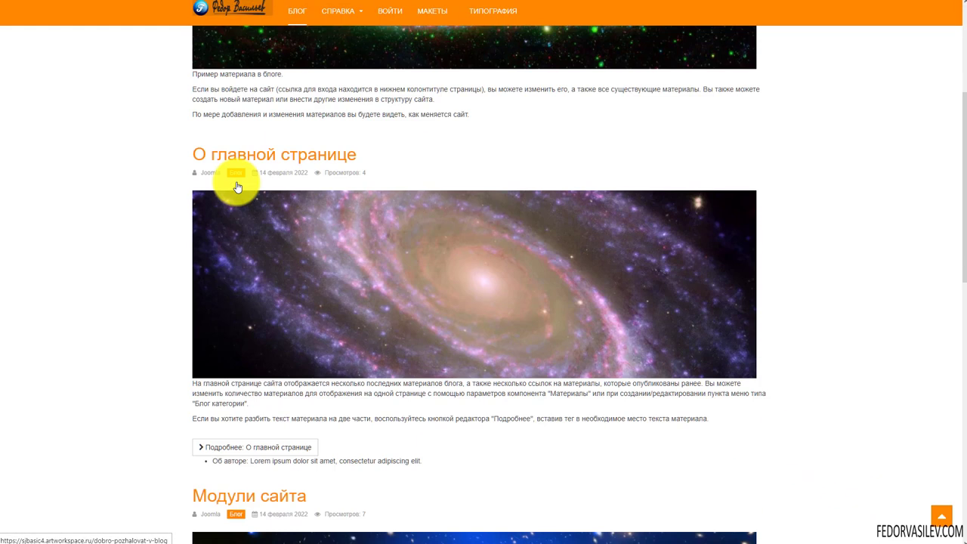
scroll(249, 215, down, 3)
scroll(257, 223, down, 5)
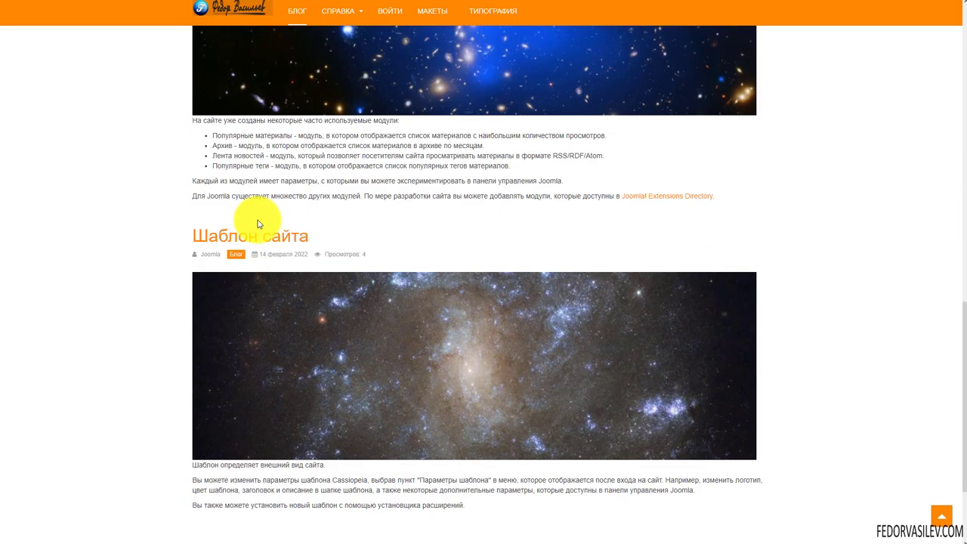
scroll(410, 283, up, 10)
scroll(410, 285, up, 2)
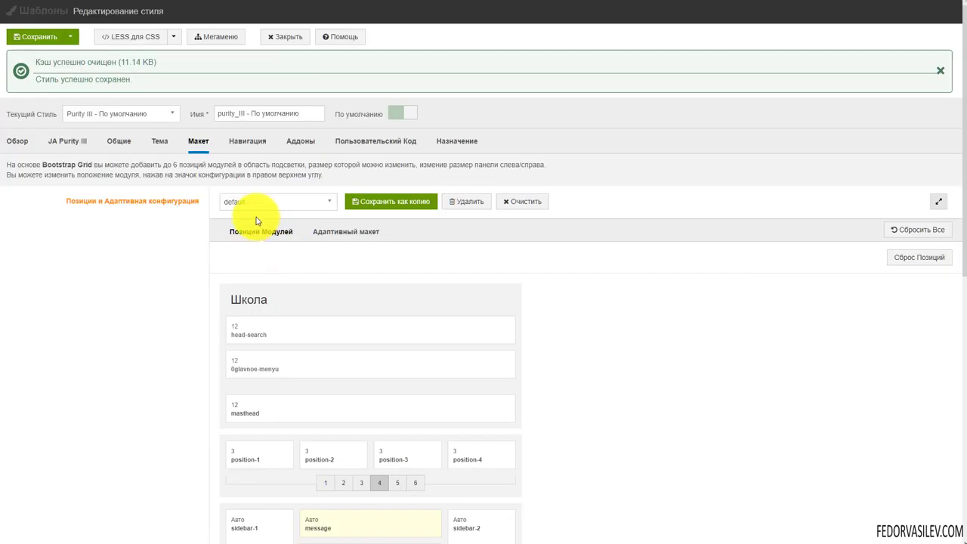
Switch to the purity_III template style editor and examine the default layout's module positions from header to footer
scroll(414, 259, down, 5)
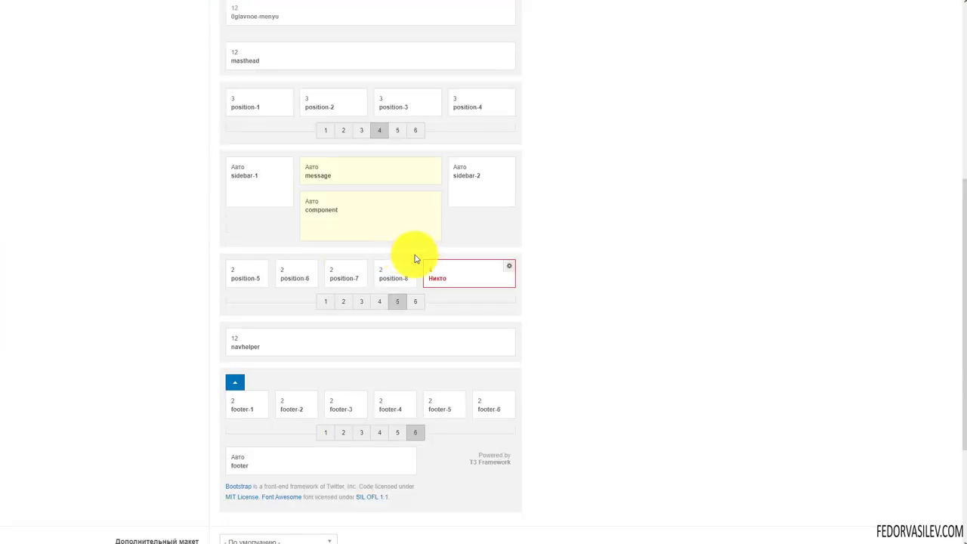
scroll(642, 315, down, 2)
scroll(690, 328, up, 7)
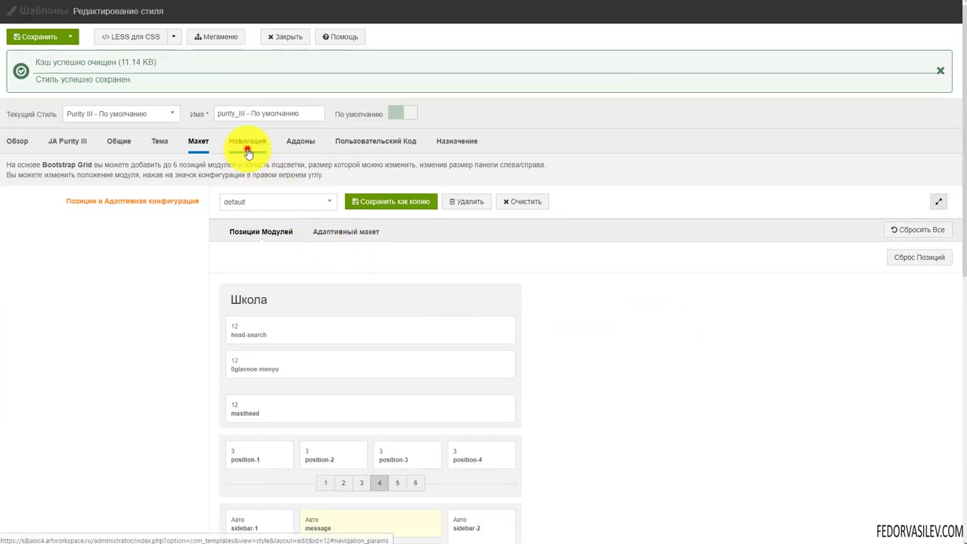
Open the style's Навигация settings and view the menus available for the Меню option, keeping Главное меню
click(247, 152)
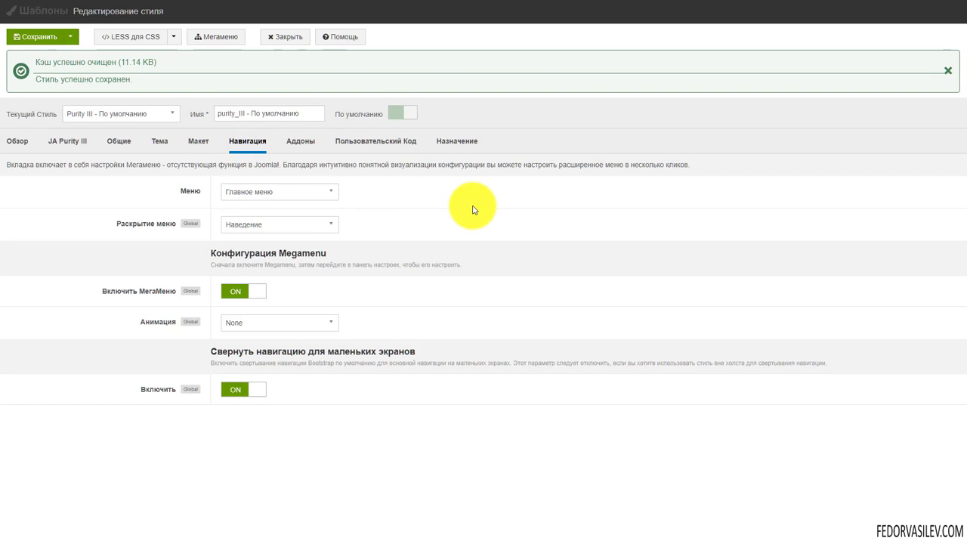
click(313, 194)
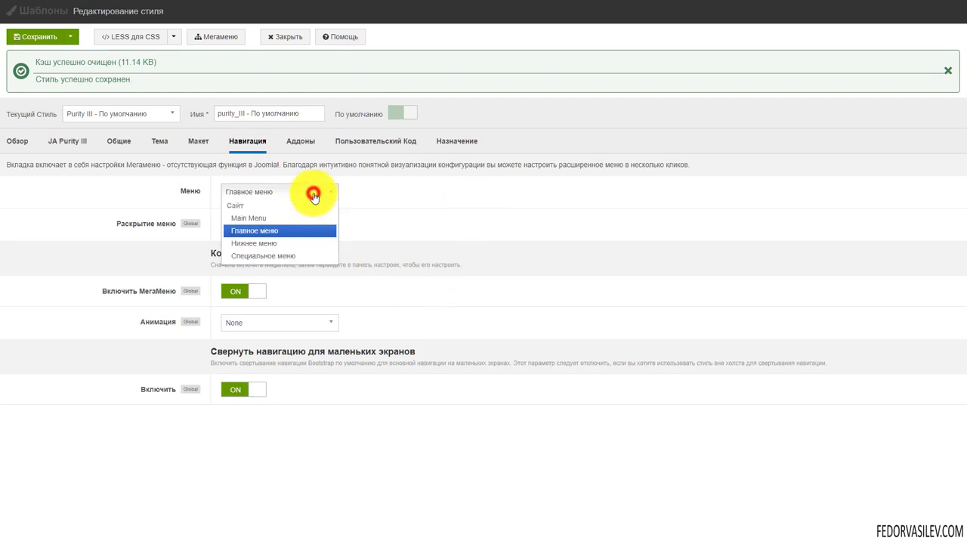
click(423, 204)
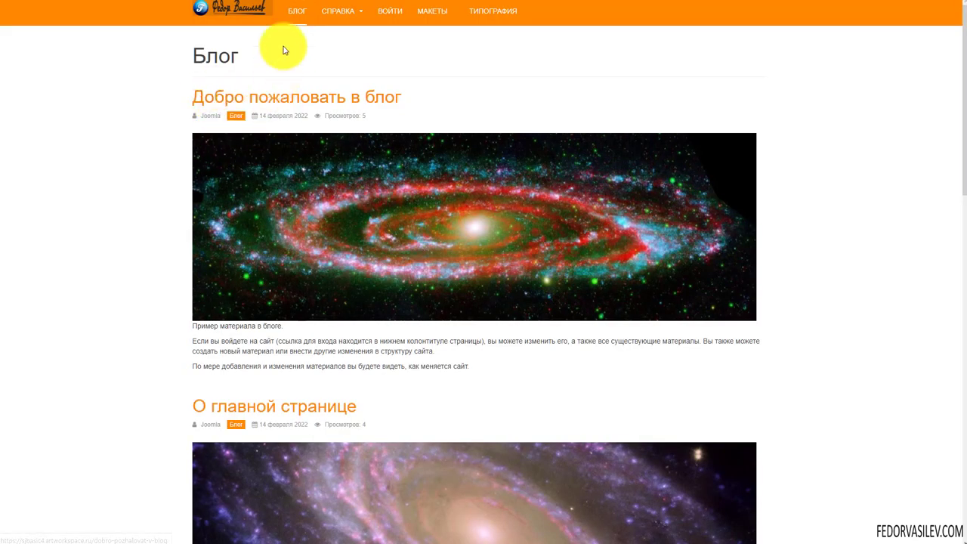
Check the site's header menu, then view the style's Меню and Раскрытие меню choices, keeping Главное меню and Наведение
mouse_move(332, 11)
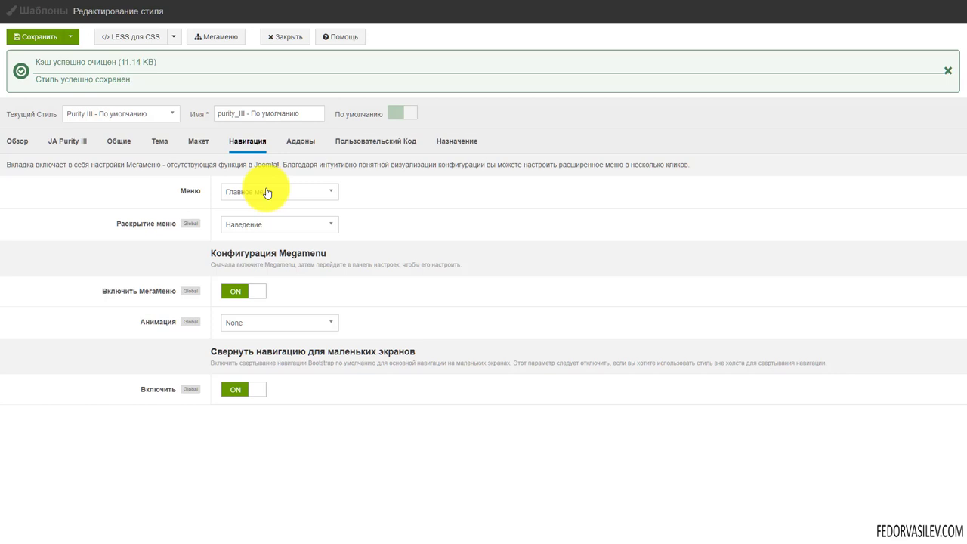
click(265, 190)
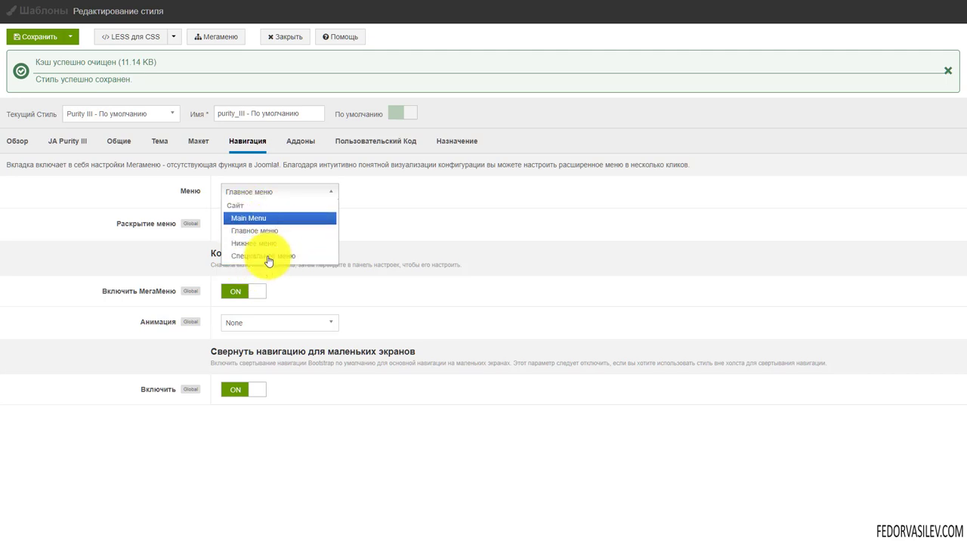
click(457, 216)
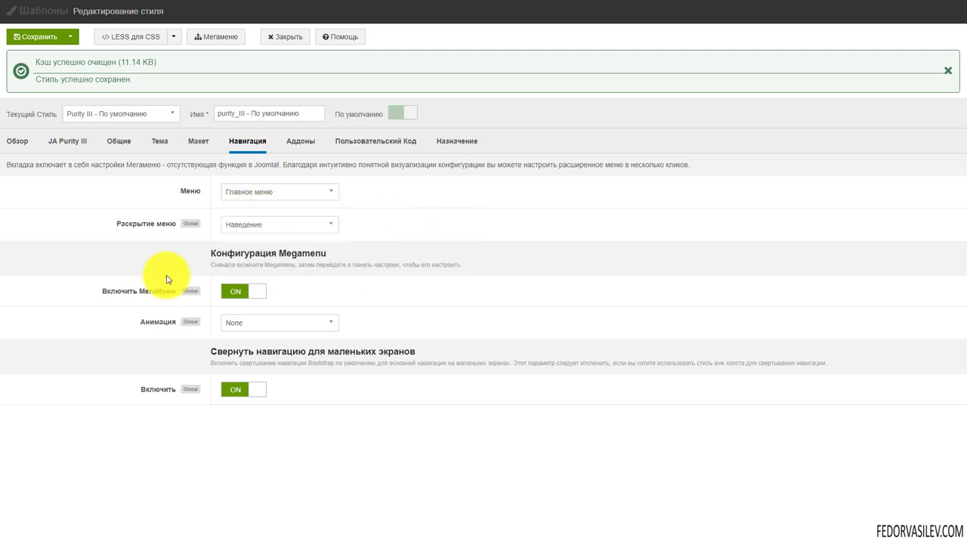
click(270, 226)
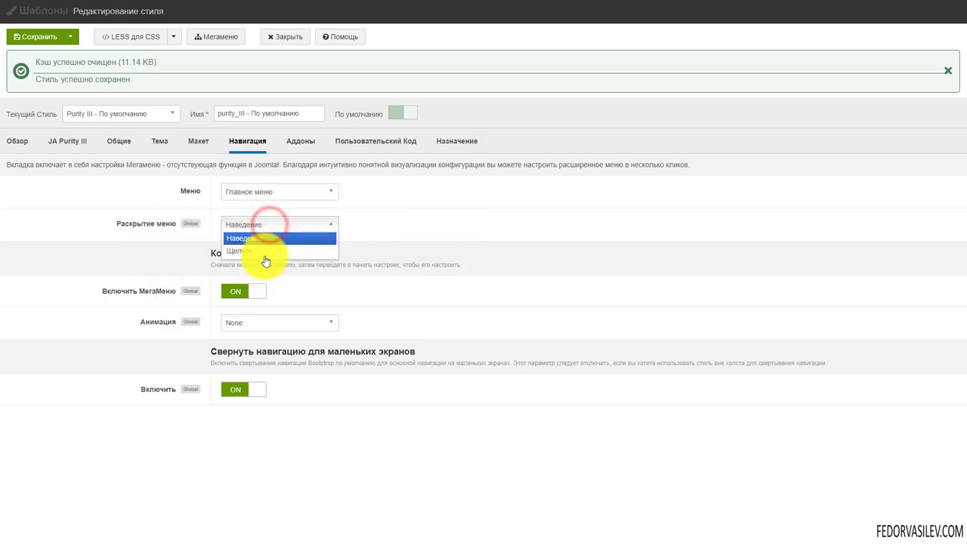
click(435, 236)
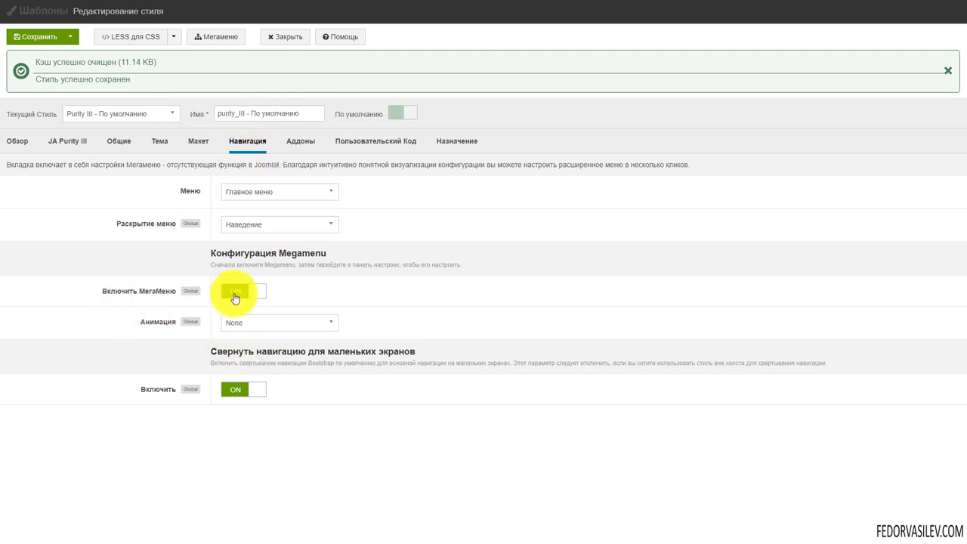
Set the mega menu's Анимация to Elastic and check the Продолжительность field, leaving its value as is
click(245, 322)
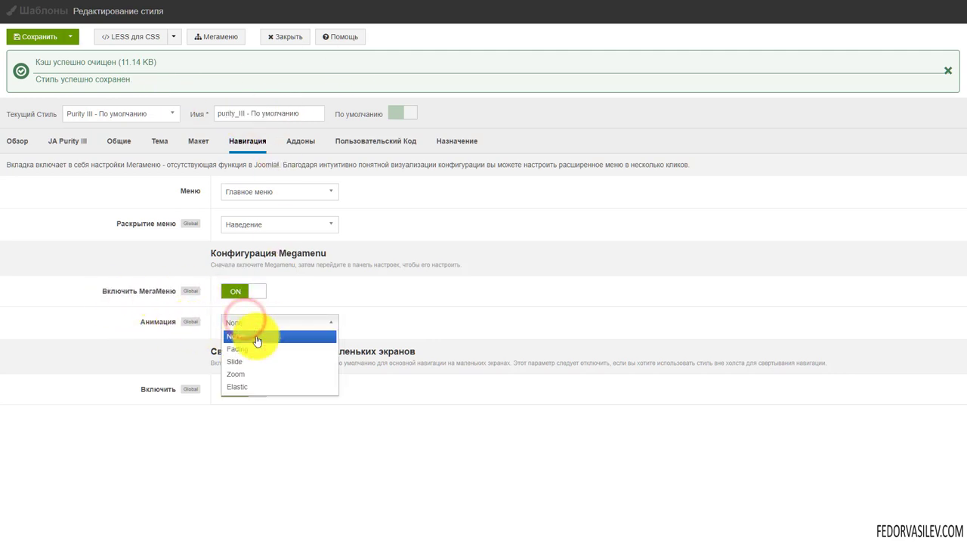
click(269, 389)
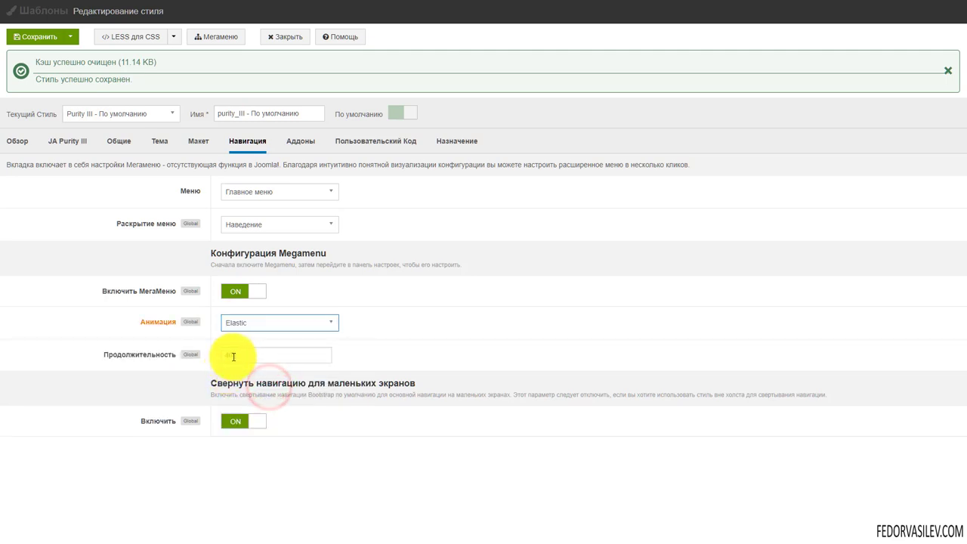
click(233, 354)
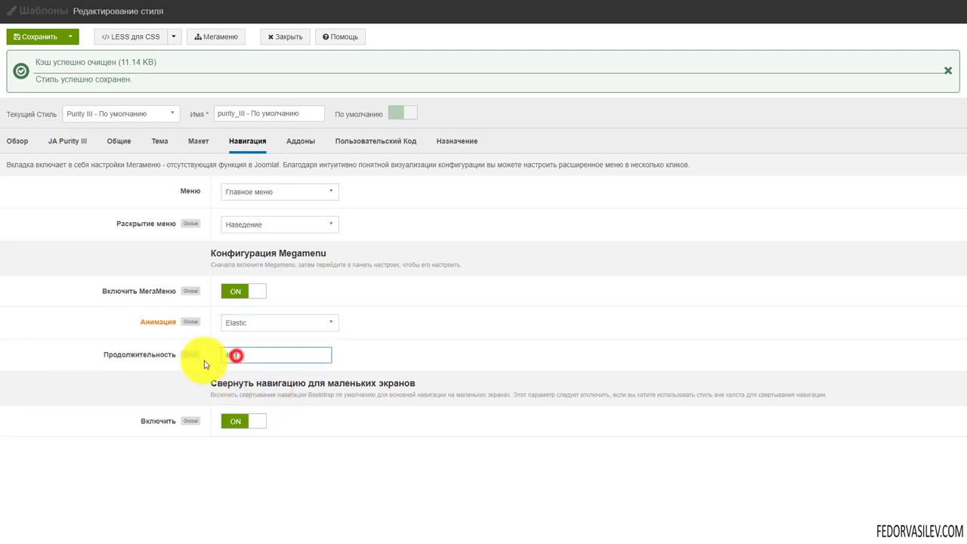
click(237, 324)
click(525, 352)
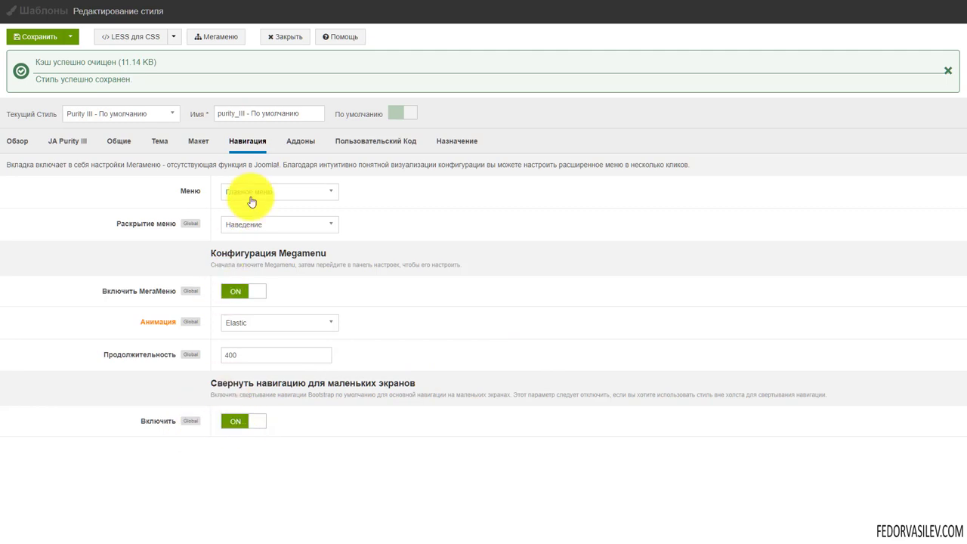
In the style's Аддоны settings, enable Боковая панель вне холста, view its effect choices and save the style
click(293, 142)
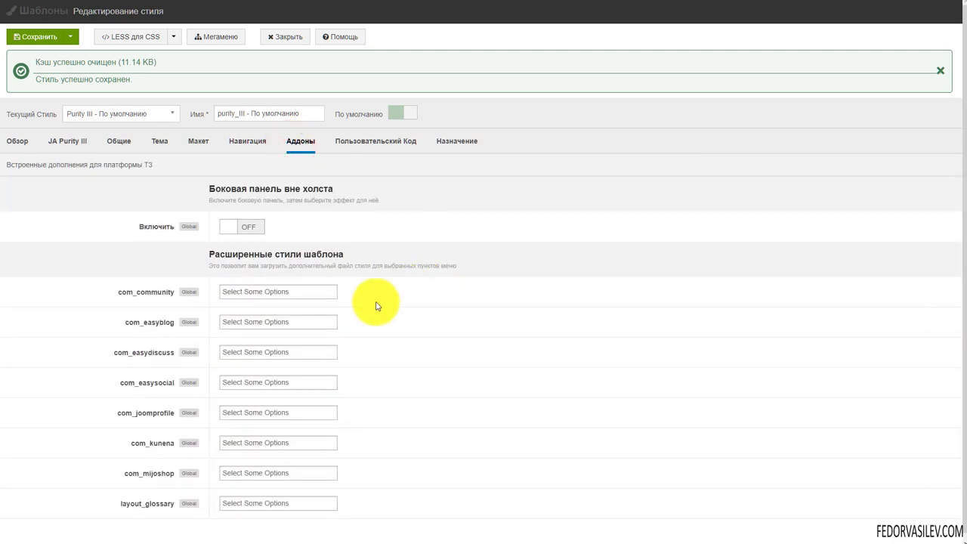
click(227, 229)
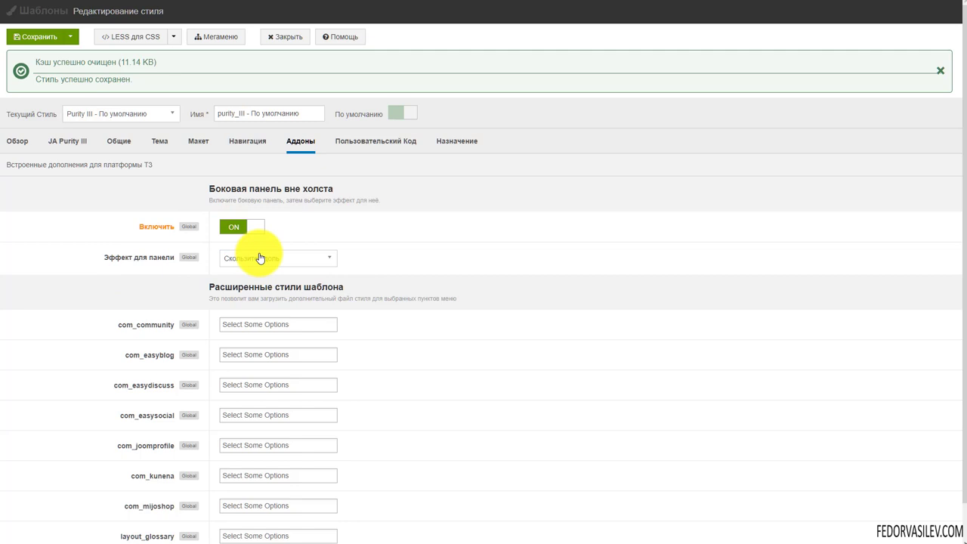
click(290, 268)
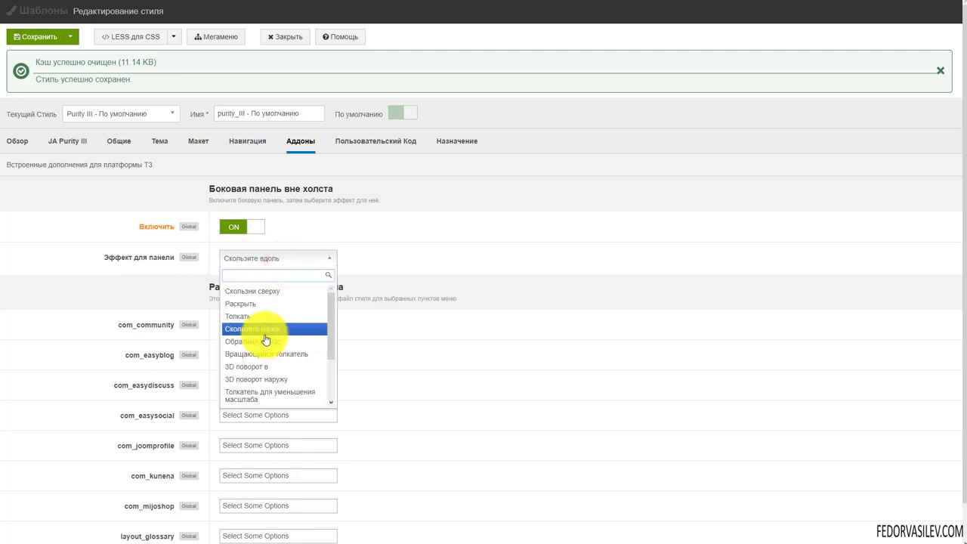
click(453, 256)
click(38, 36)
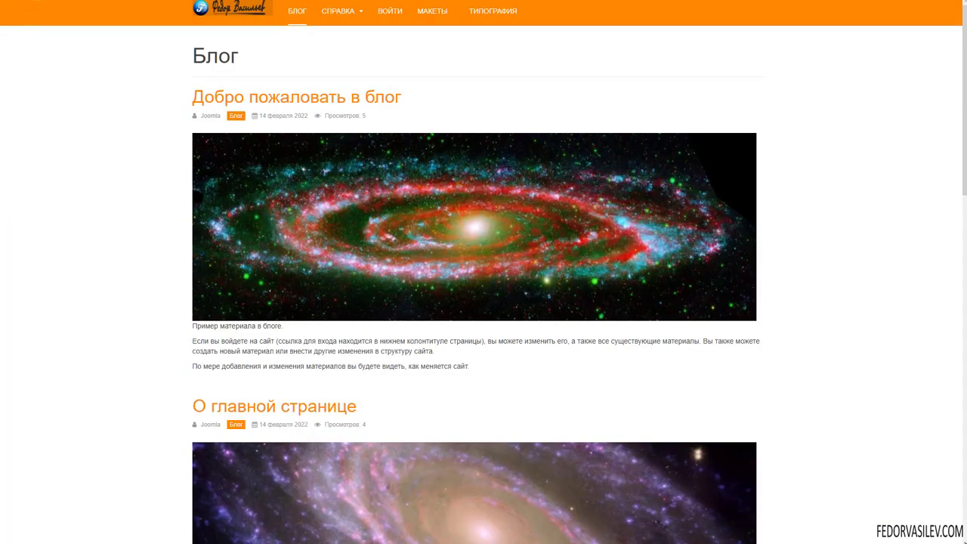
Reload the site's Блог page and try opening and closing the off-canvas sidebar
key(F5)
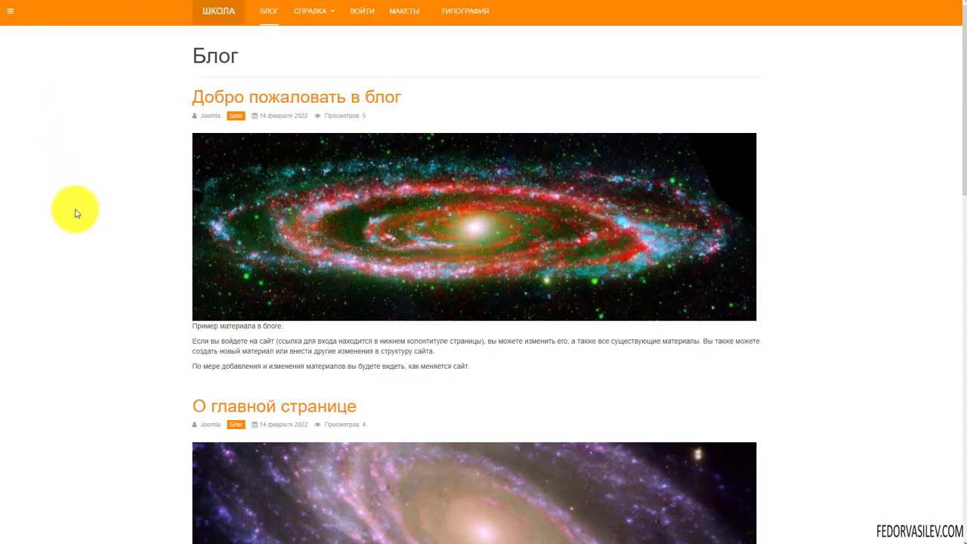
click(7, 17)
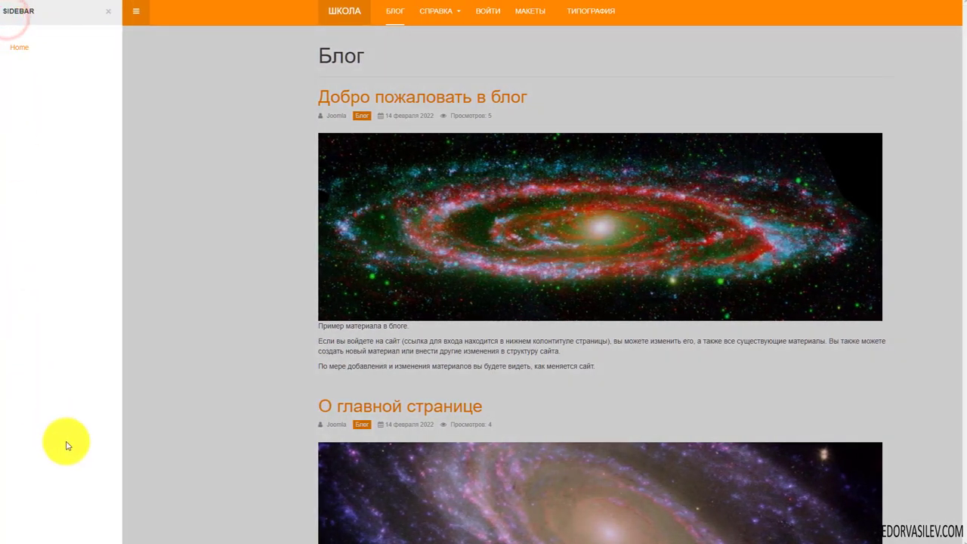
click(108, 15)
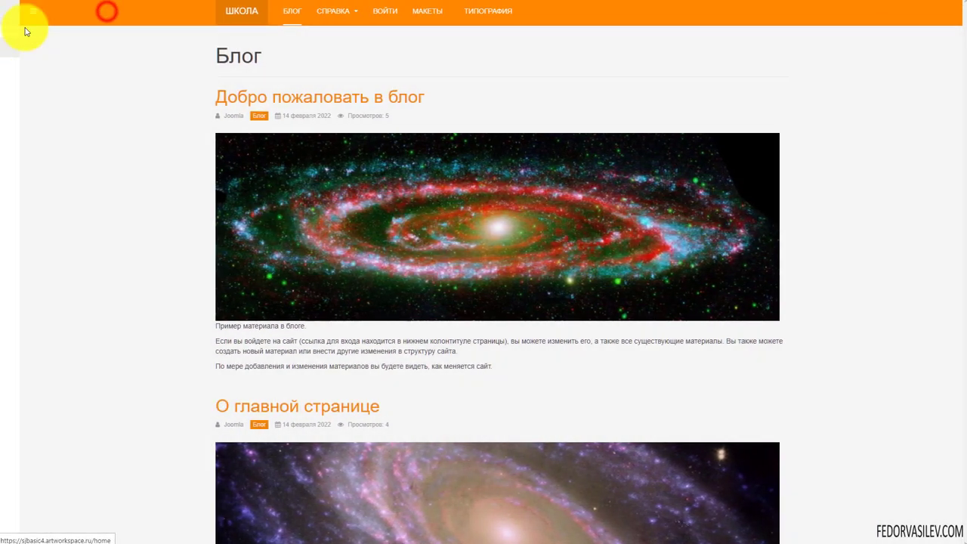
click(6, 18)
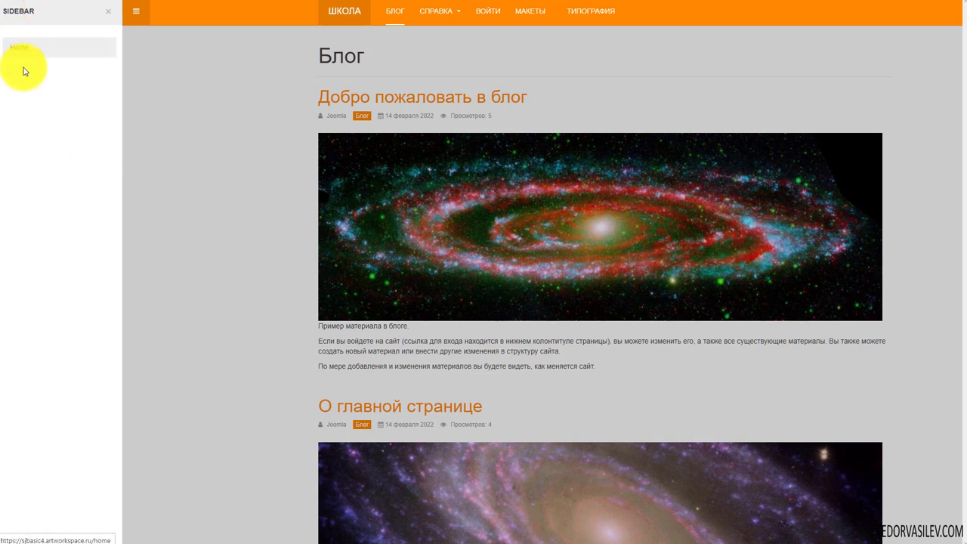
click(241, 82)
Inspect the Блог page in the developer tools' mobile view, testing the header menu with its Справка submenu and the off-canvas sidebar
right_click(121, 178)
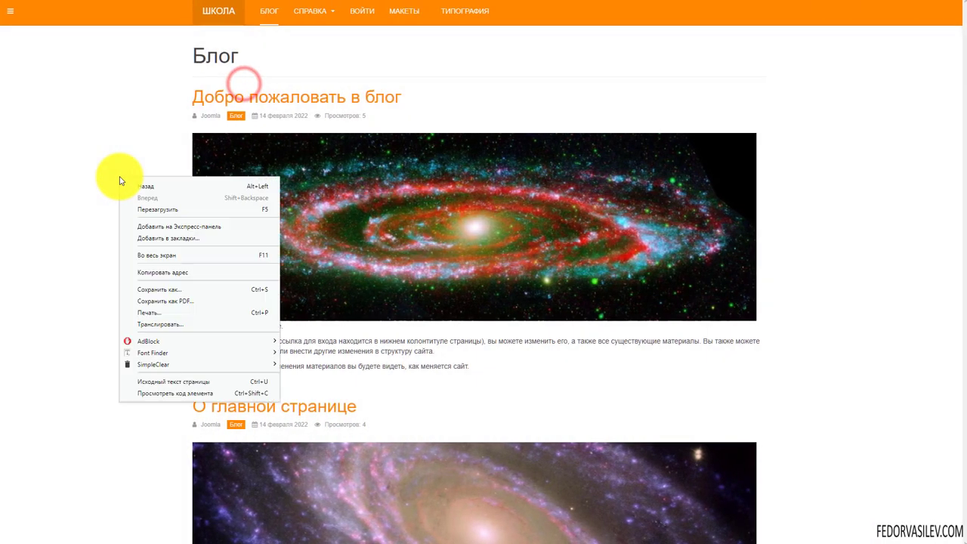
click(139, 394)
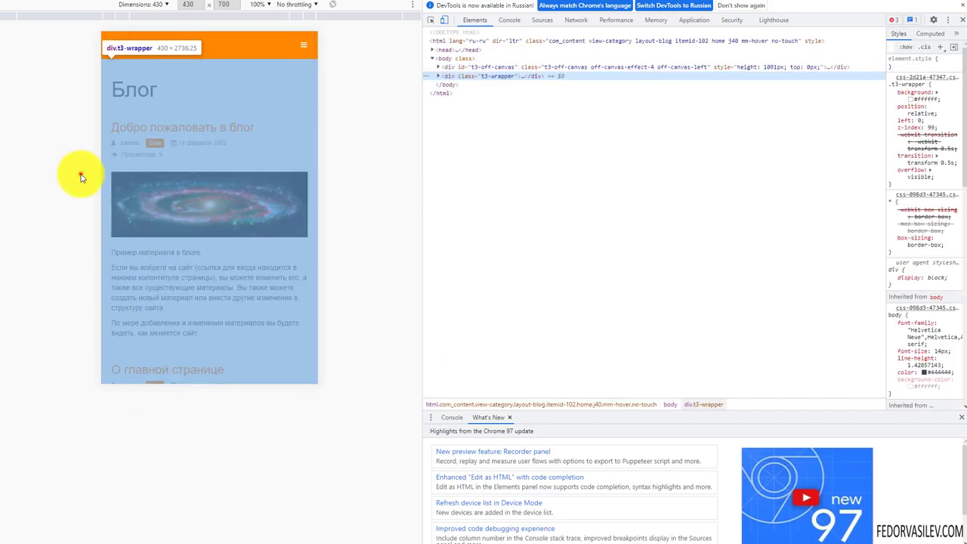
click(82, 176)
click(303, 46)
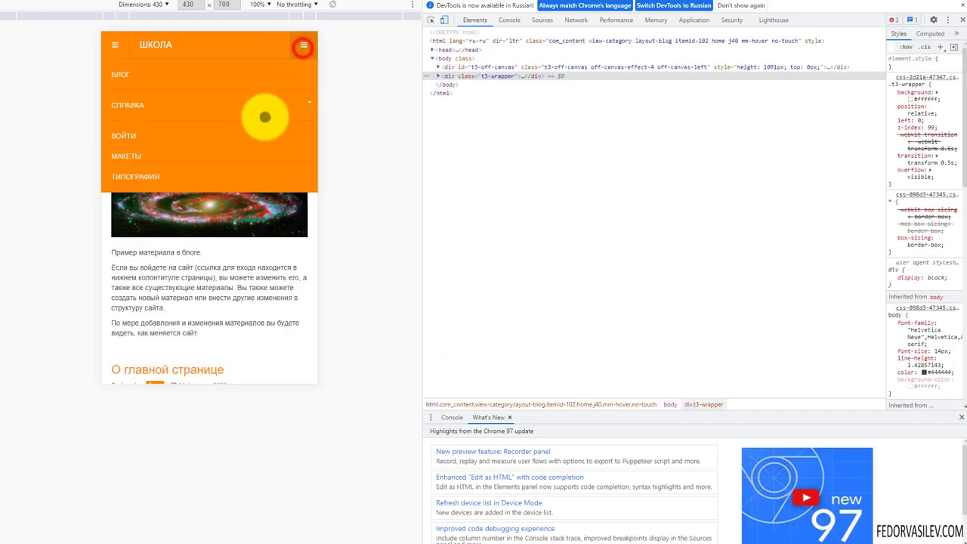
click(210, 94)
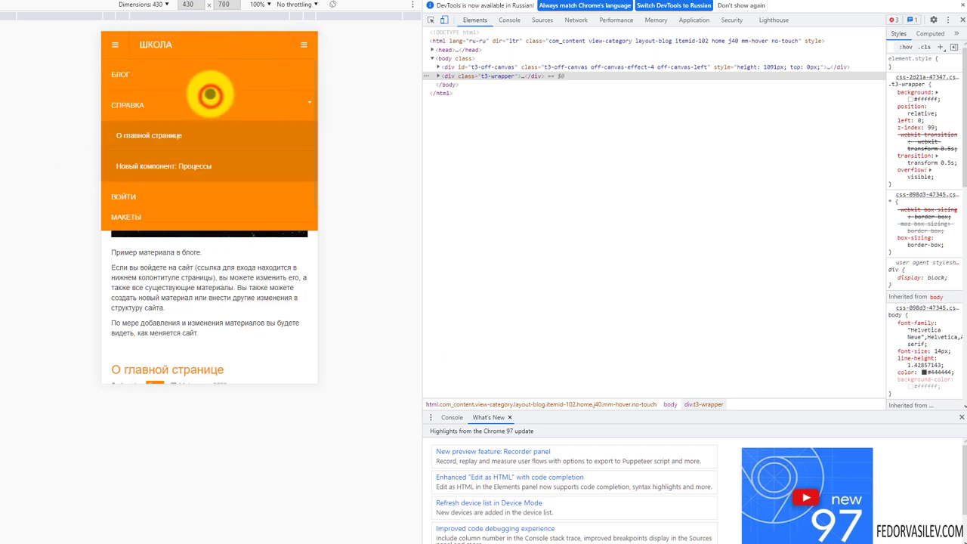
click(114, 45)
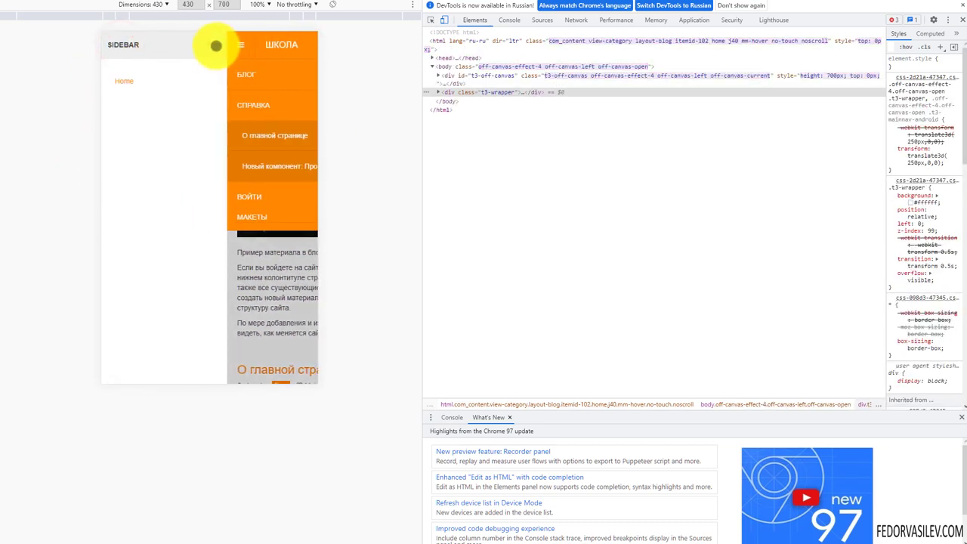
click(216, 46)
click(959, 21)
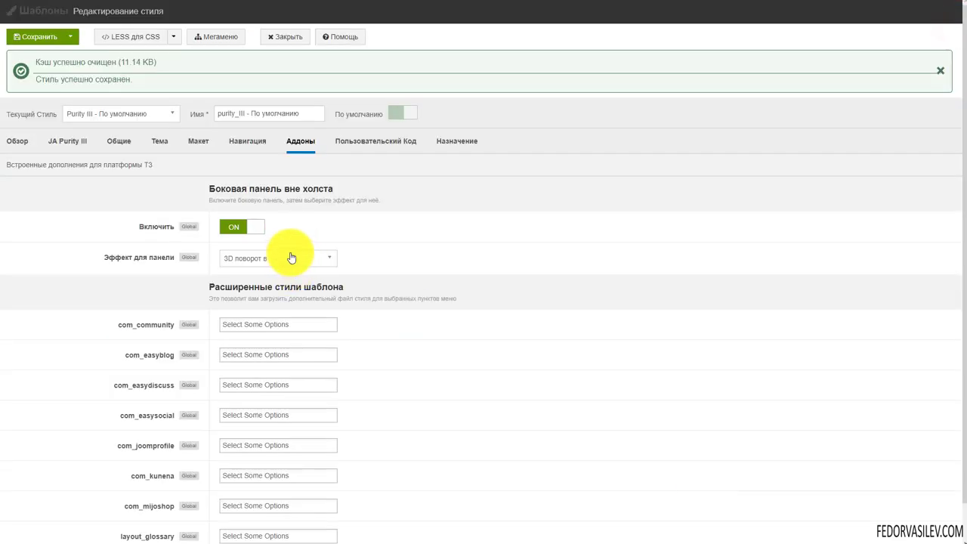
View the remaining Эффект для панели choices in the style's addon settings, keeping 3D поворот в
click(291, 258)
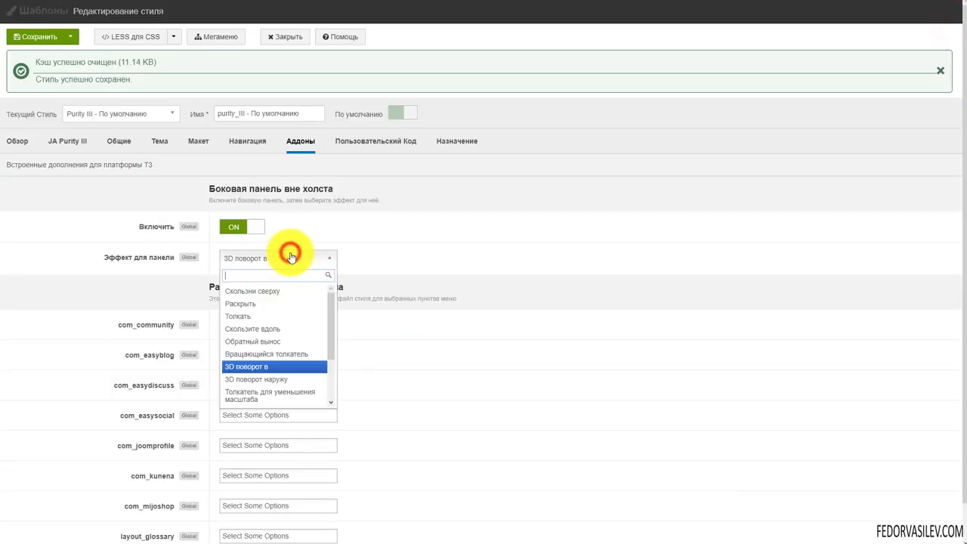
scroll(290, 344, down, 3)
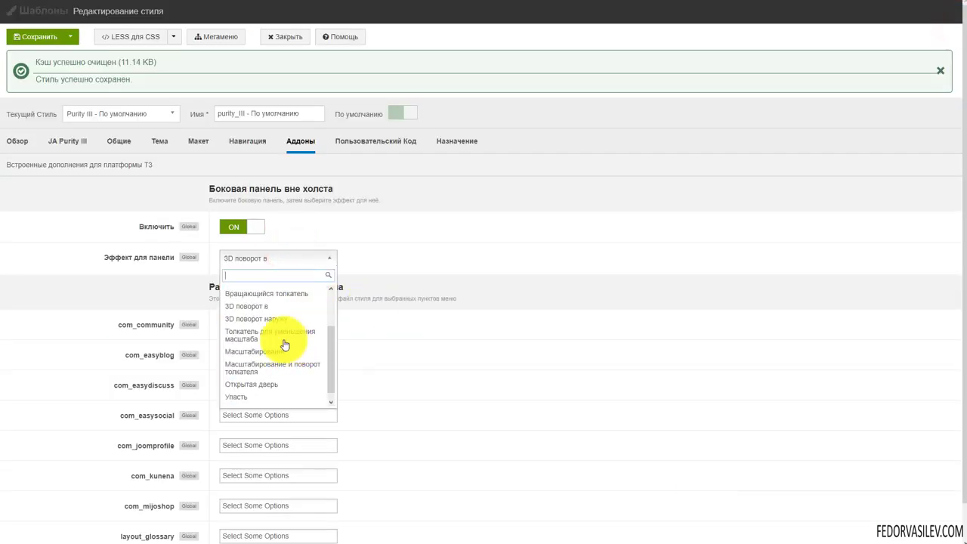
click(416, 260)
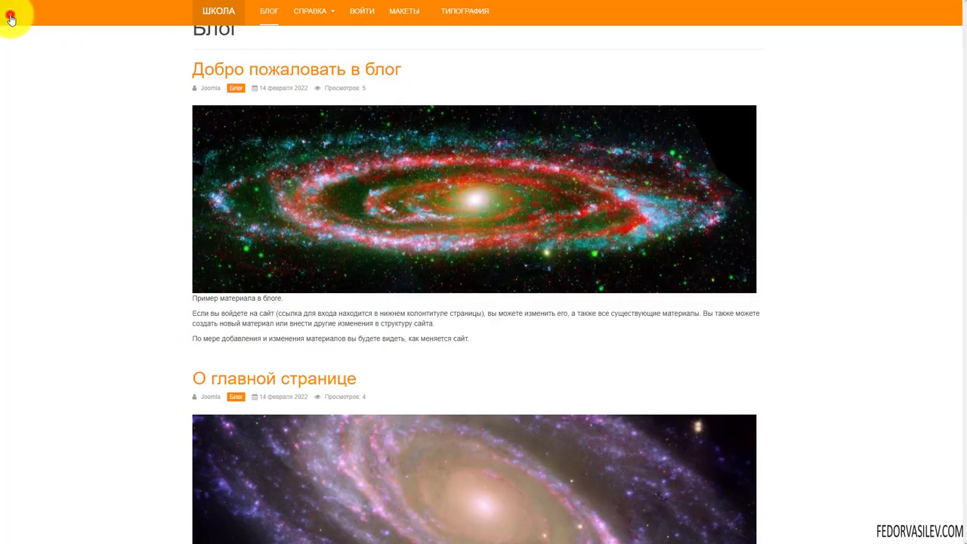
Open and close the site's off-canvas sidebar several times on the desktop page to observe its sliding effect
click(9, 19)
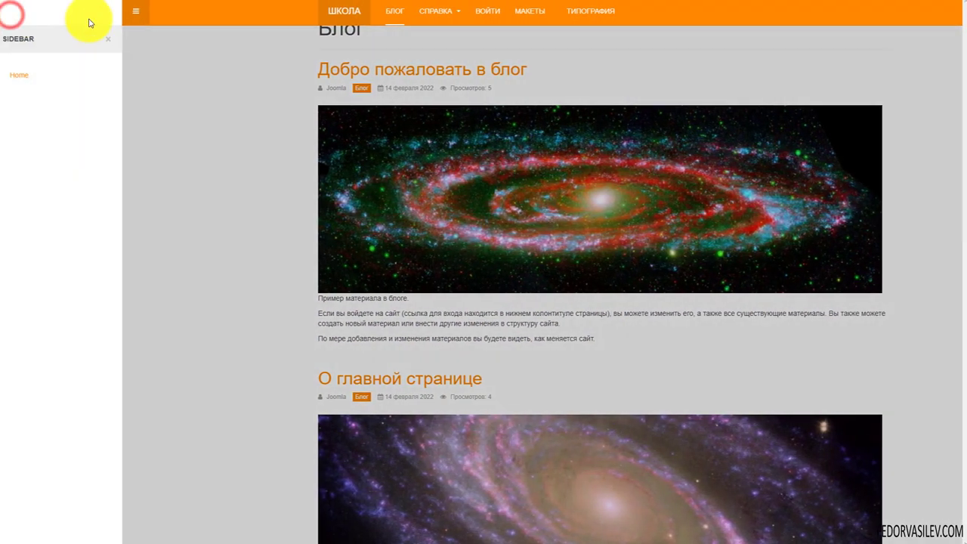
click(136, 17)
click(11, 18)
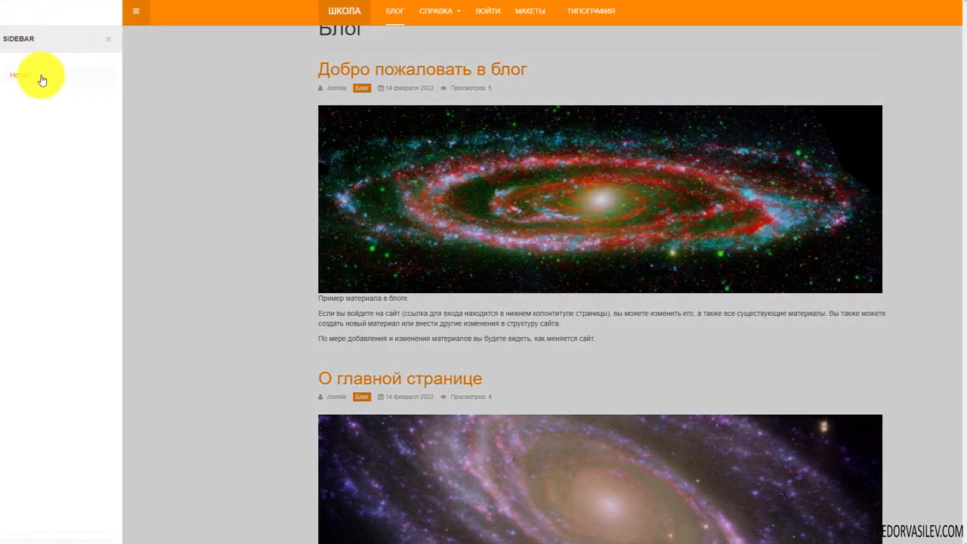
click(137, 16)
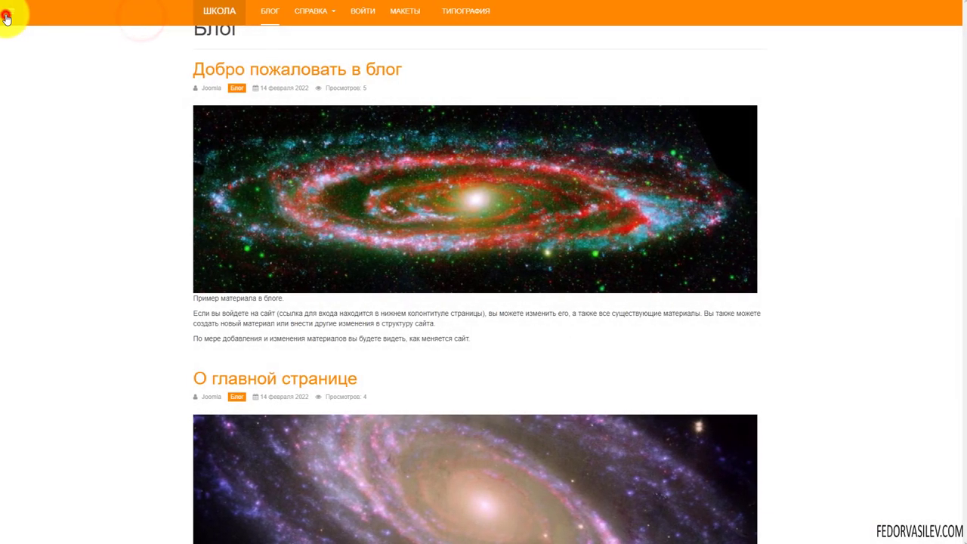
click(6, 16)
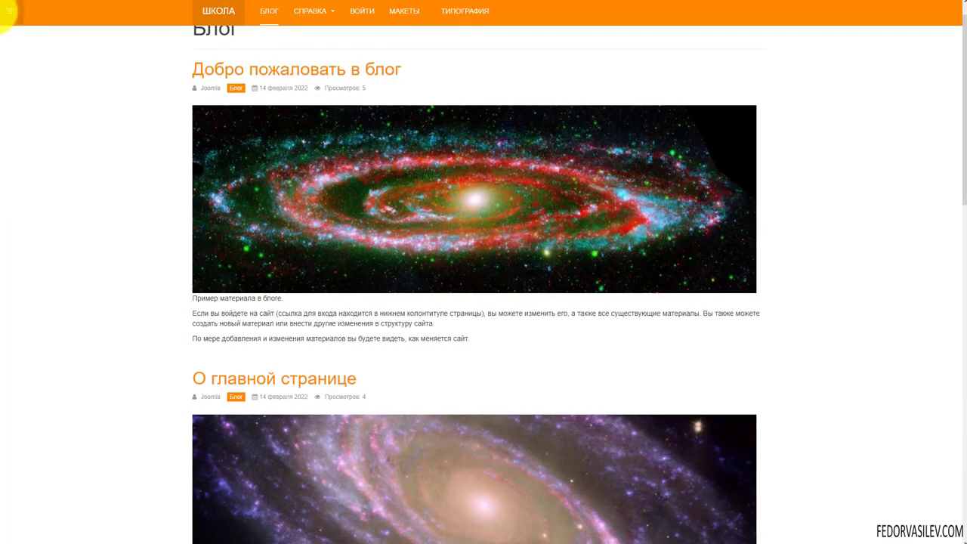
click(8, 18)
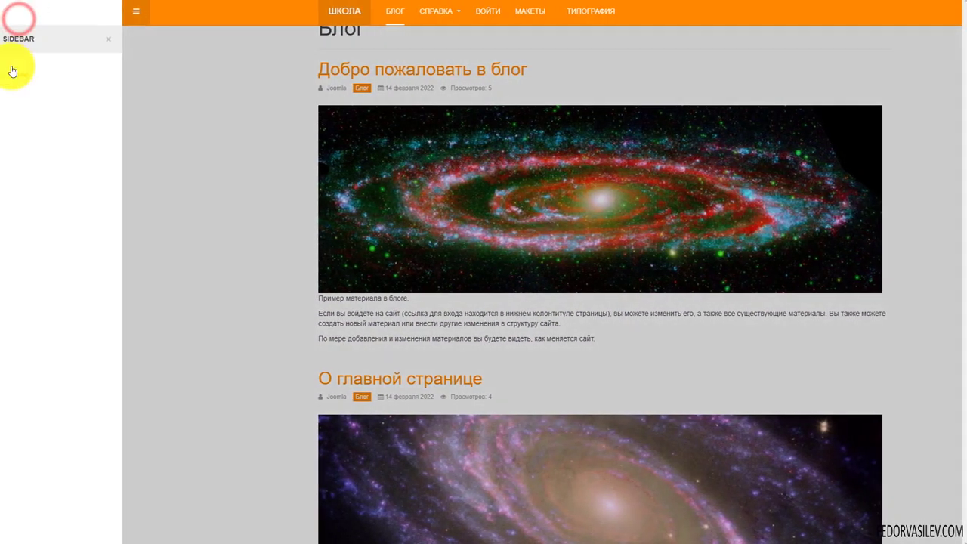
click(108, 38)
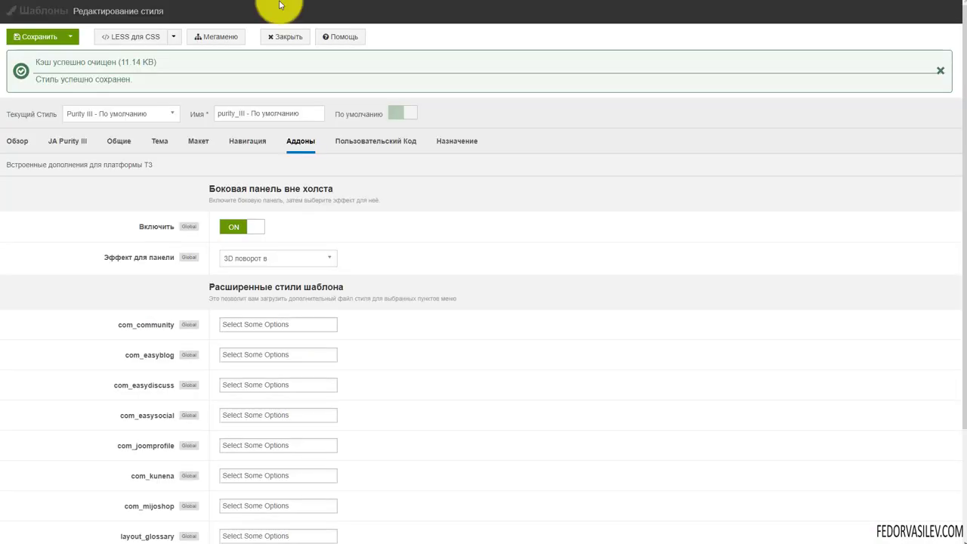
Examine the components listed under Расширенные стили шаблона, including com_community, com_easydiscuss and com_easyblog
scroll(380, 231, down, 3)
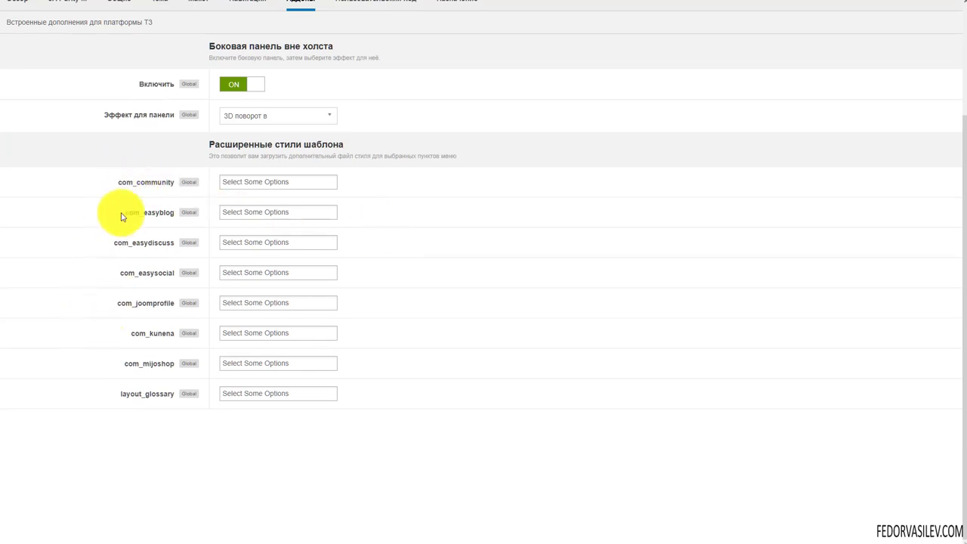
drag(117, 184, 166, 186)
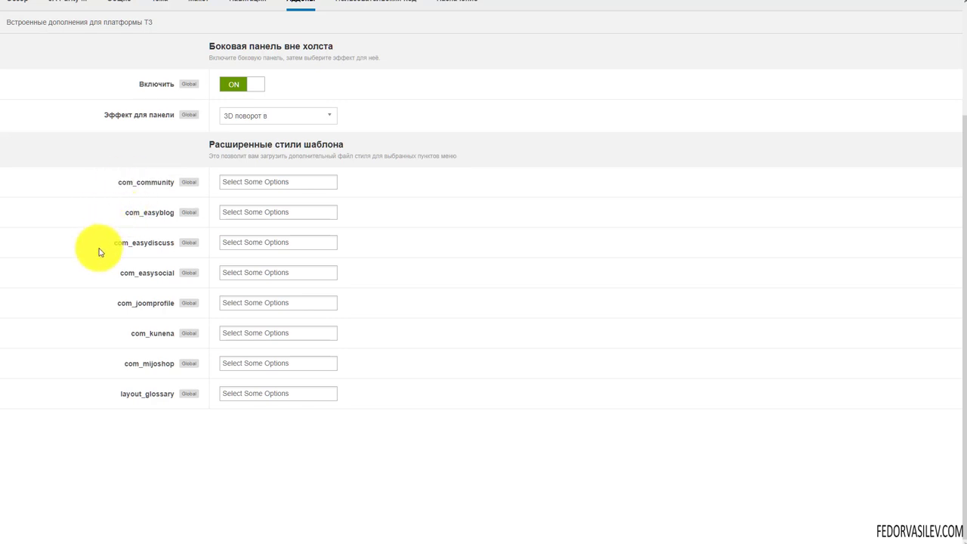
drag(110, 246, 174, 245)
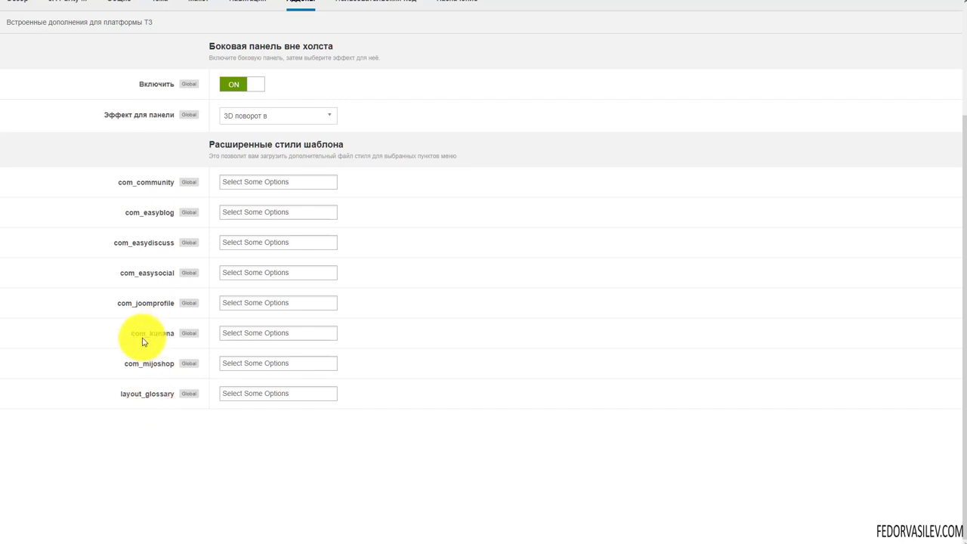
click(125, 215)
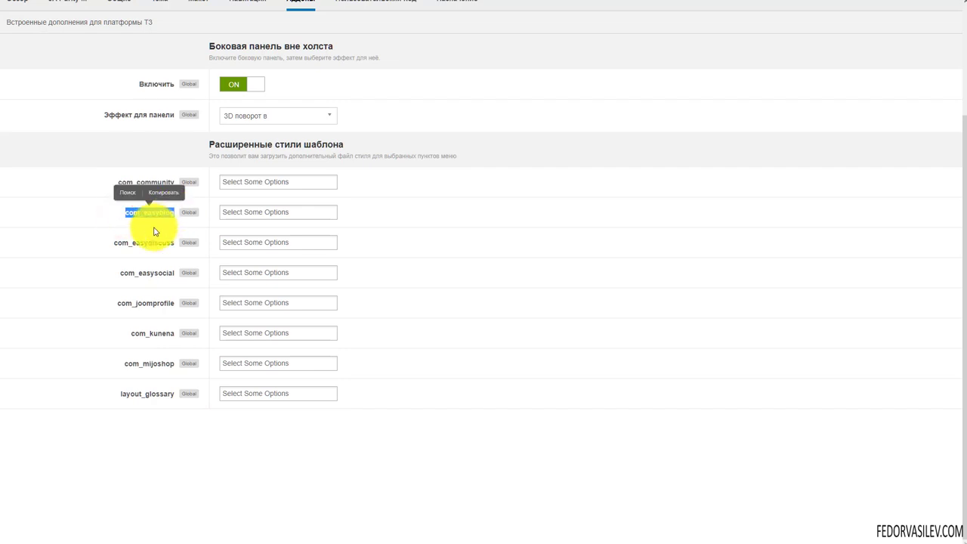
click(127, 220)
View the pages and menu items available for com_easyblog's extended style without choosing any
click(227, 213)
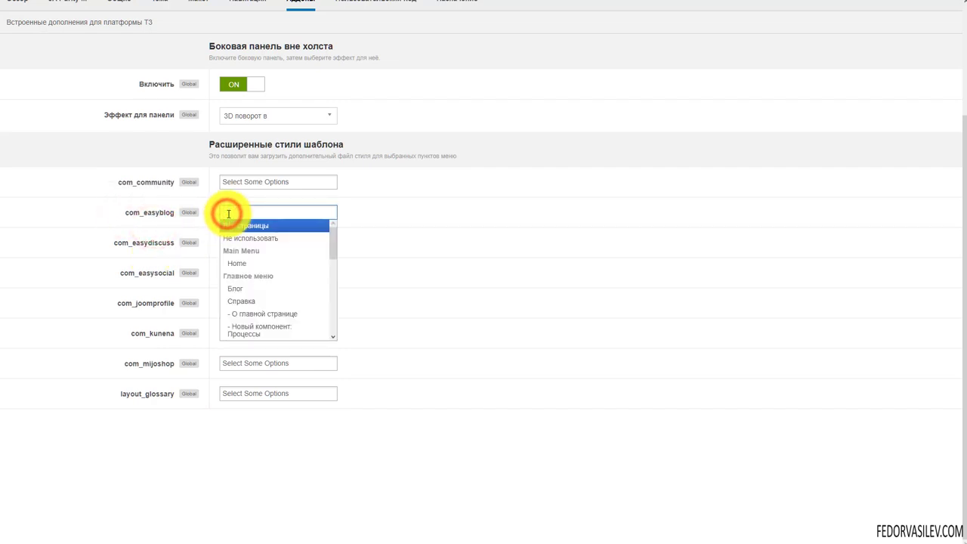
scroll(261, 259, down, 3)
scroll(261, 259, down, 5)
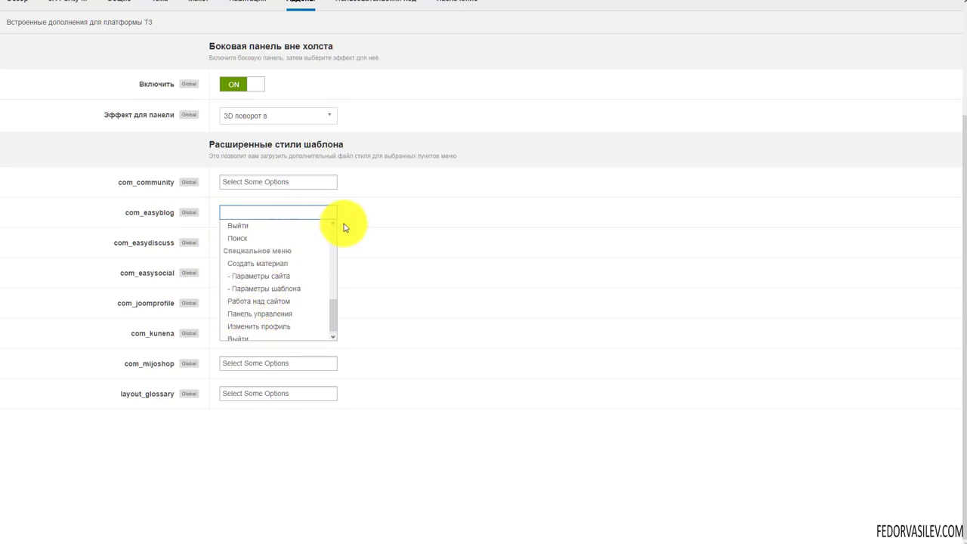
click(287, 209)
click(416, 217)
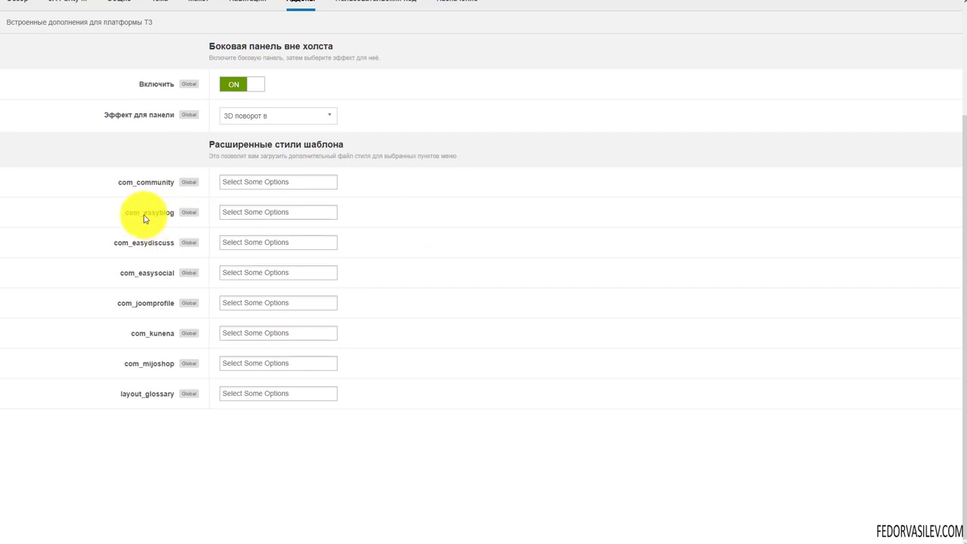
click(224, 218)
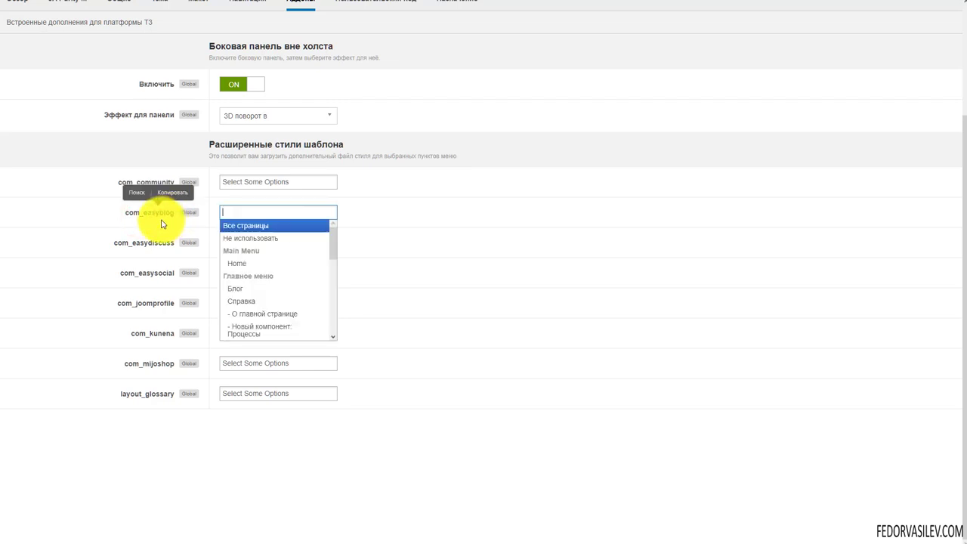
Examine the style's custom code fields for the start and end of head and body, then view its assignment settings
click(160, 220)
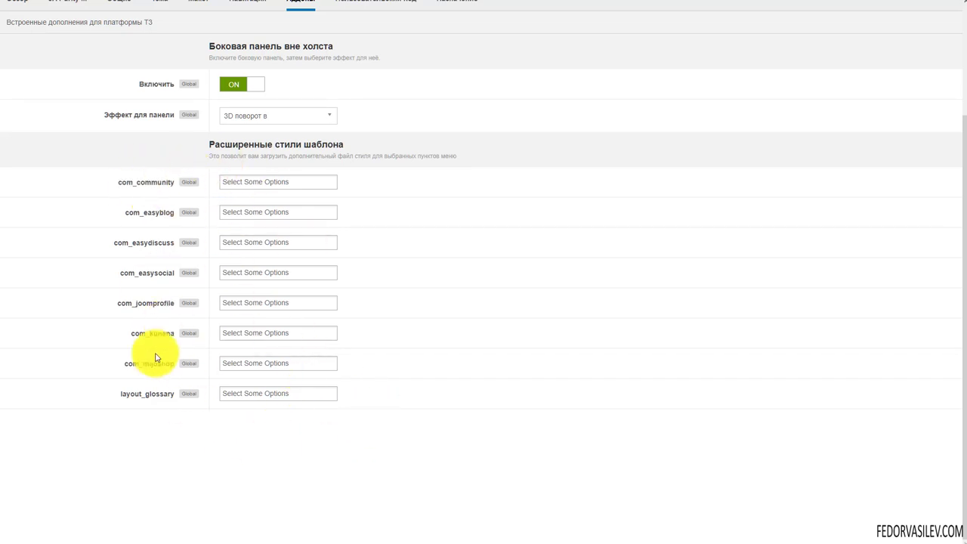
scroll(227, 333, up, 2)
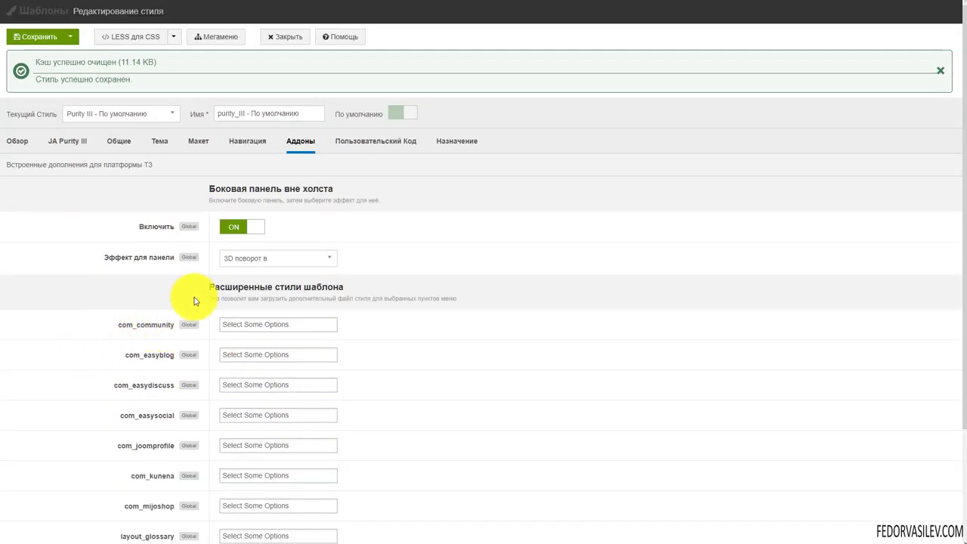
click(375, 152)
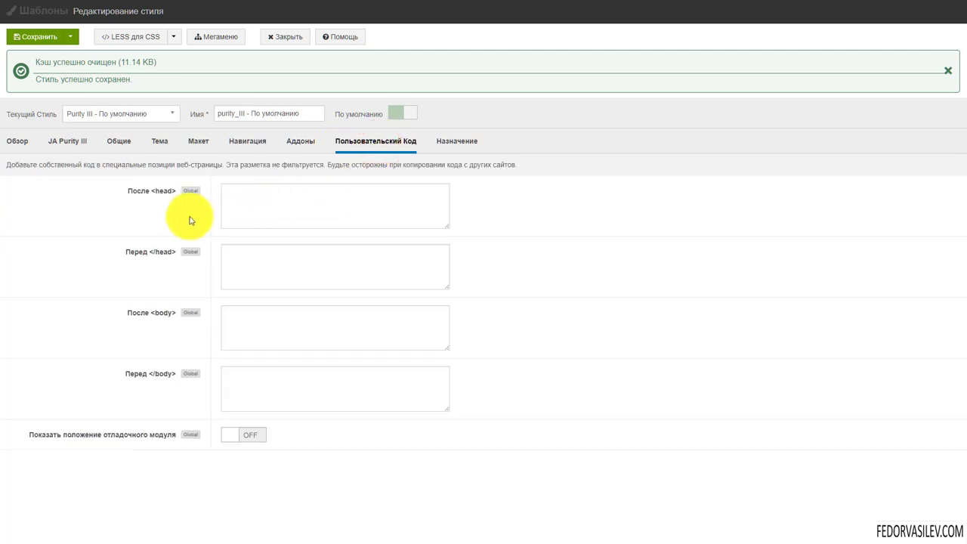
click(252, 205)
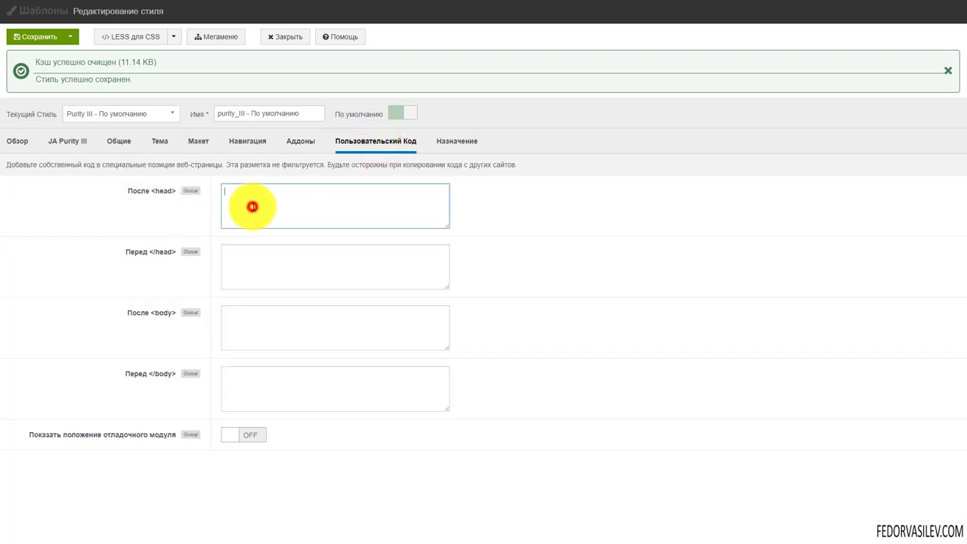
click(265, 272)
click(264, 337)
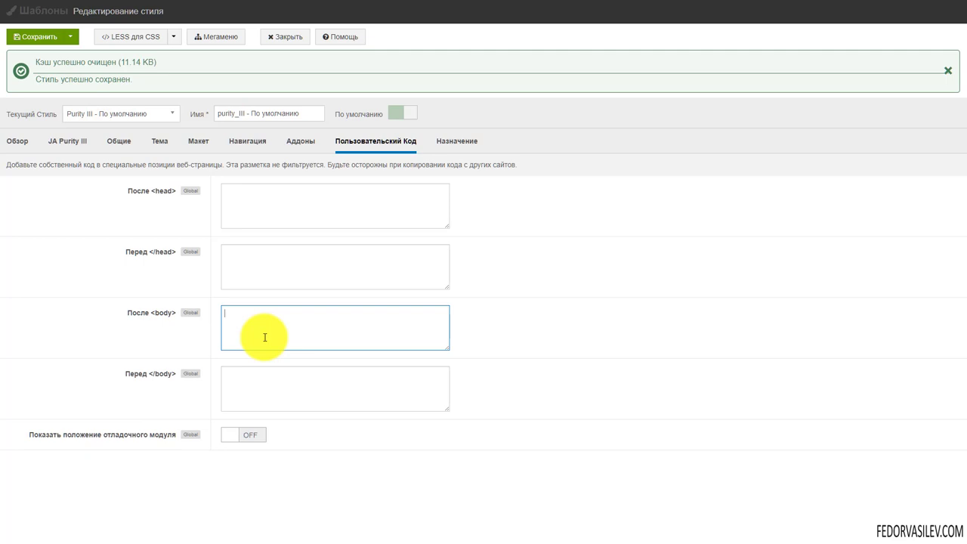
click(258, 396)
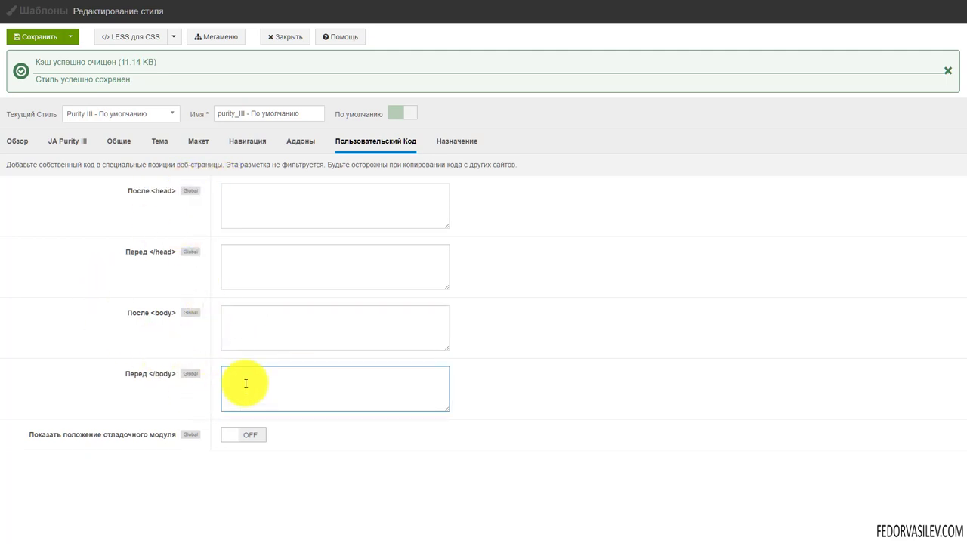
click(455, 142)
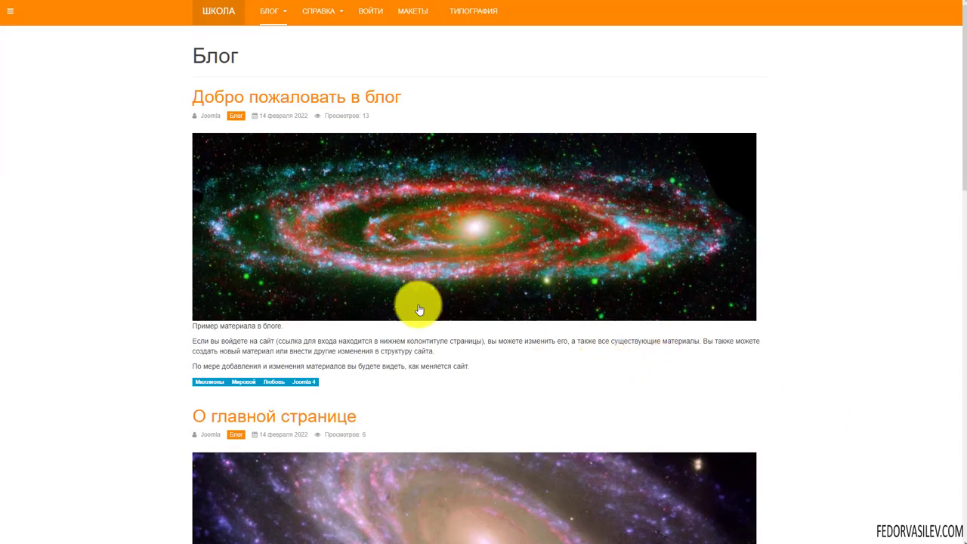
Open, close and reopen the off-canvas sidebar on the site's blog page to check its contents
click(10, 21)
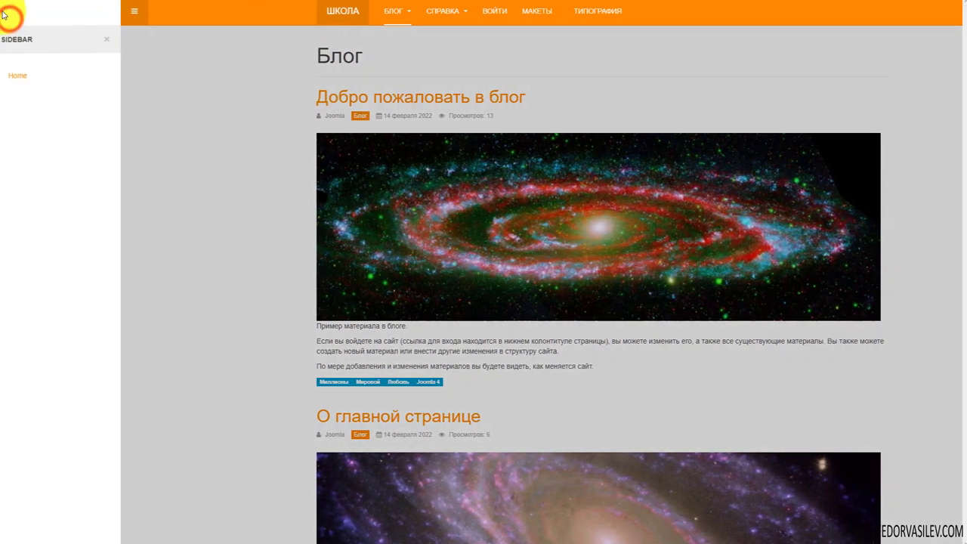
click(137, 13)
click(11, 15)
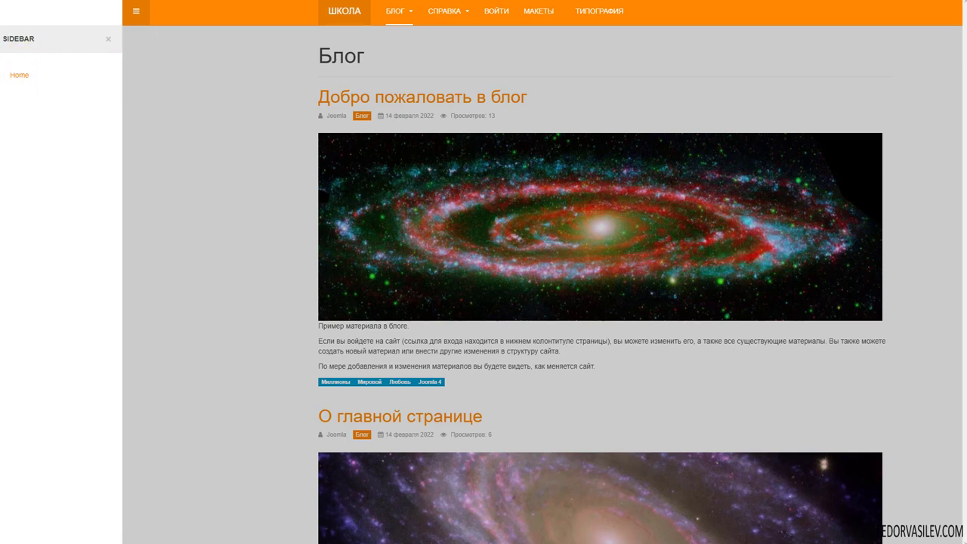
Open the site modules list in the Joomla administrator and filter it by the off-canvas position
click(281, 1)
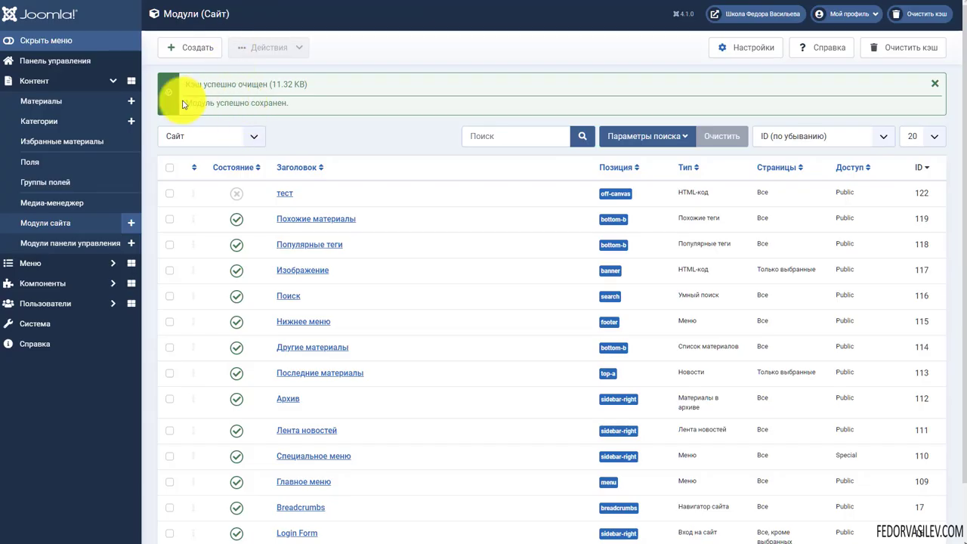
click(49, 68)
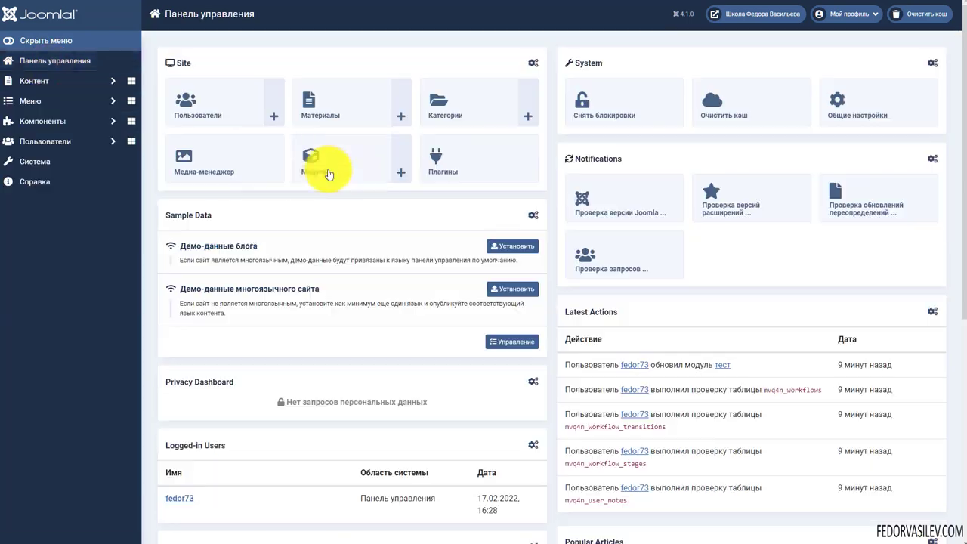
click(303, 172)
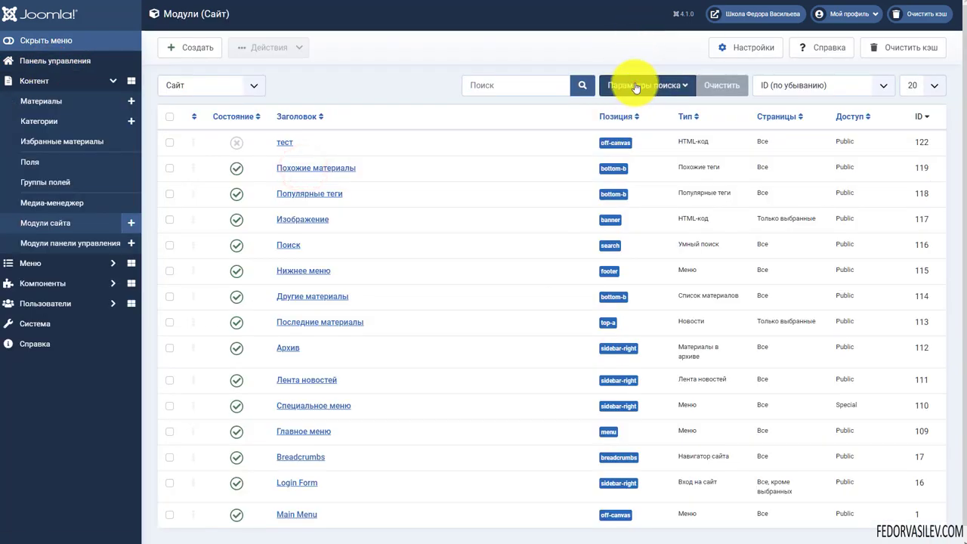
click(643, 85)
click(368, 119)
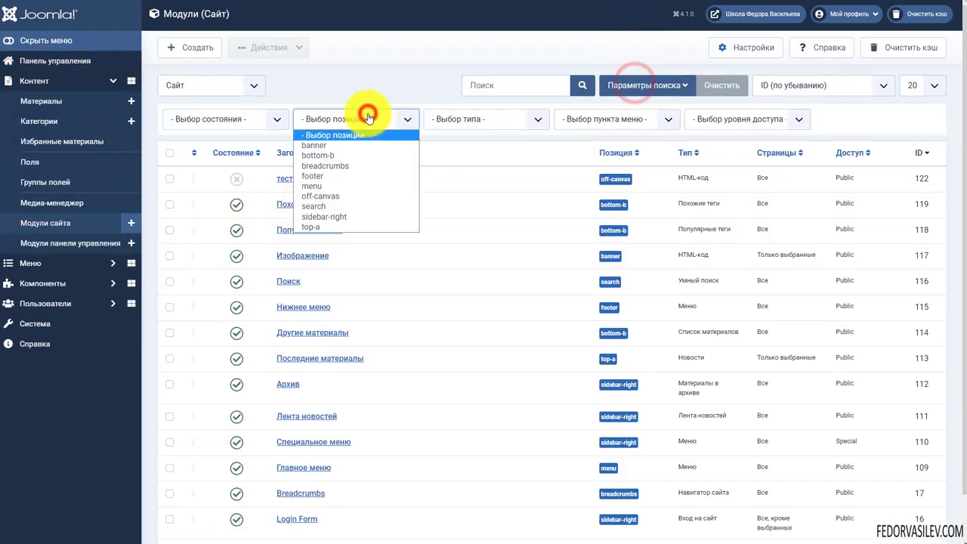
click(343, 195)
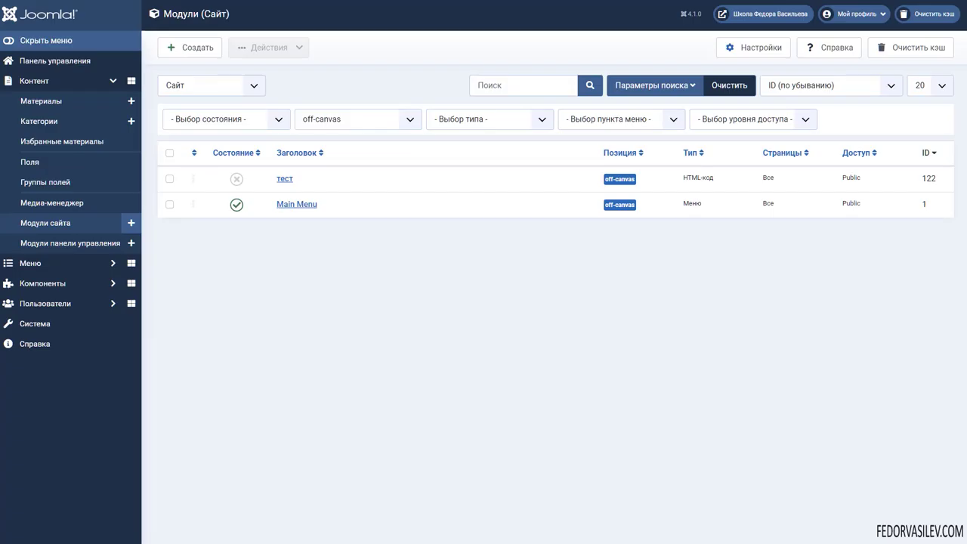
Unpublish the Main Menu module and reload the blog page to check the off-canvas sidebar
click(234, 205)
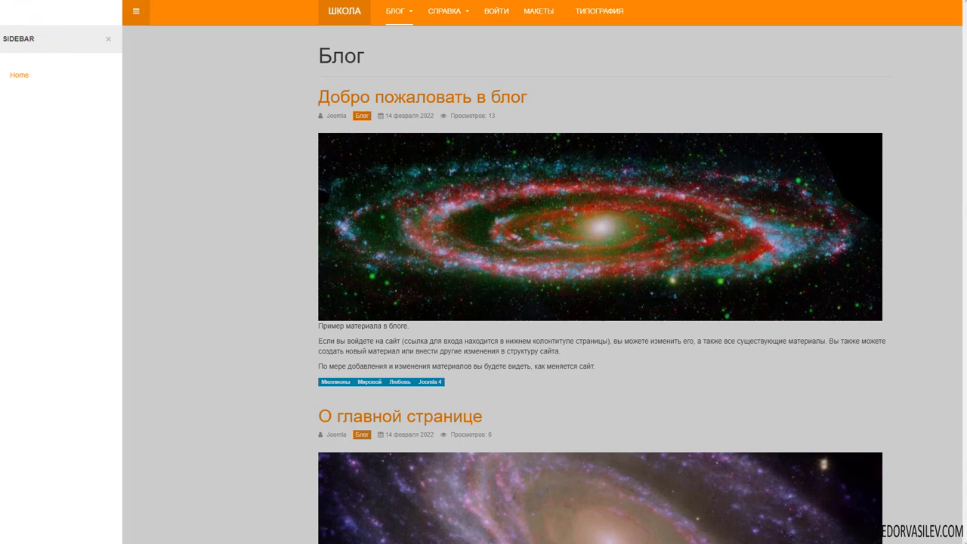
key(F5)
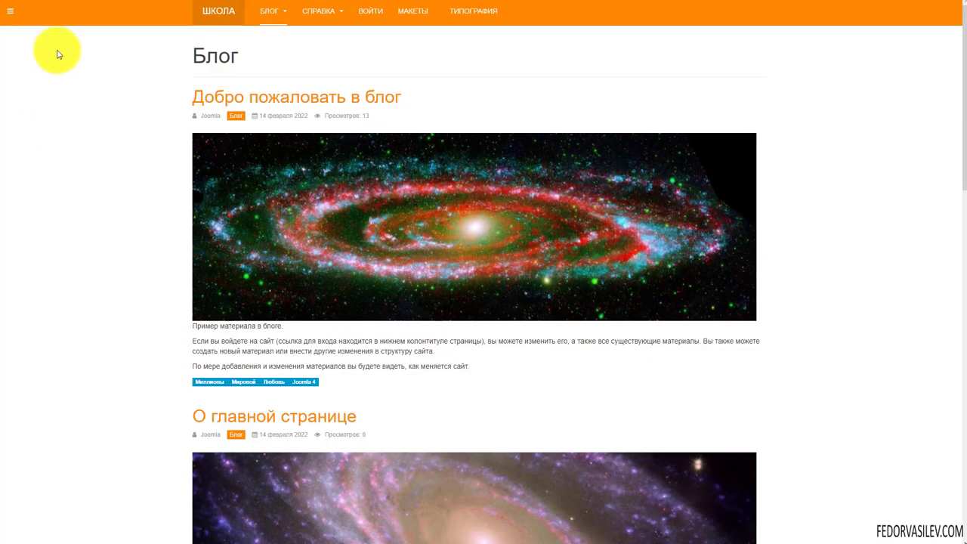
click(10, 10)
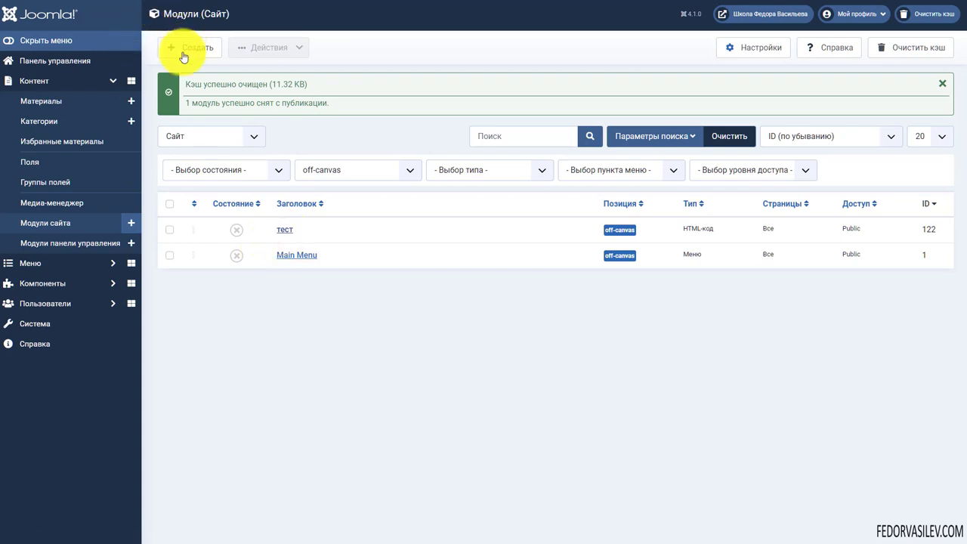
Open the тест module and shrink the Powered by Joomla! image in its content
click(280, 230)
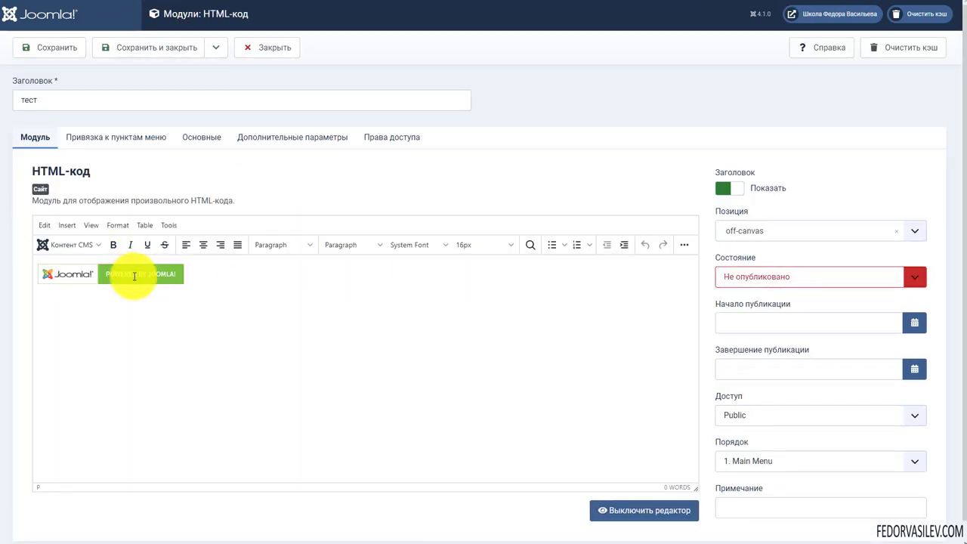
click(133, 275)
click(63, 95)
click(620, 91)
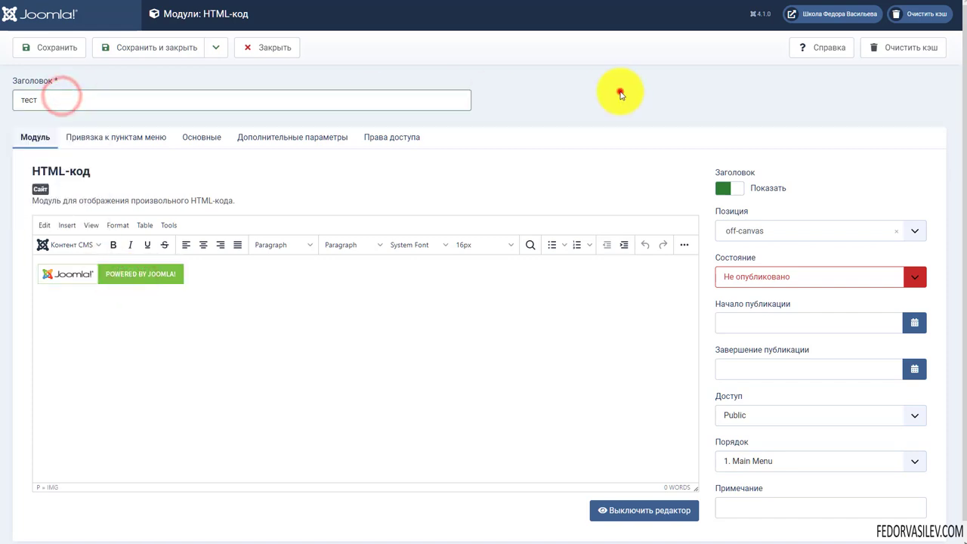
click(173, 279)
drag(185, 284, 147, 283)
click(225, 280)
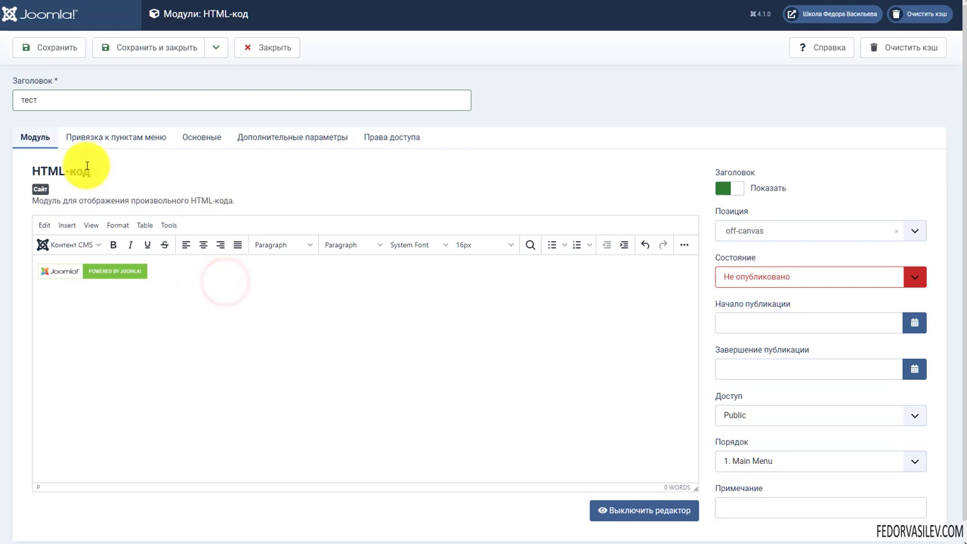
Set the тест module's state to Опубликовано, check its position and menu assignment, and save and close it
click(740, 276)
click(730, 291)
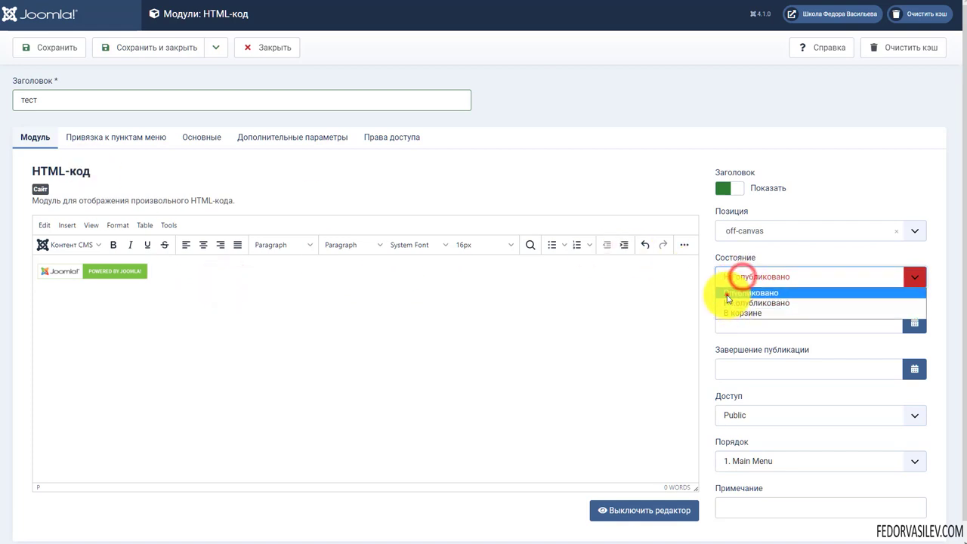
click(742, 231)
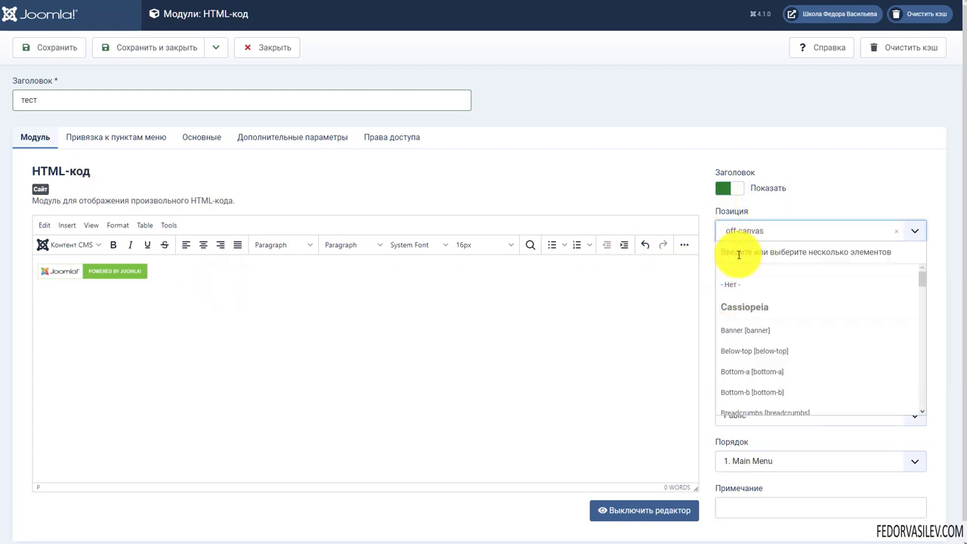
click(847, 190)
click(117, 136)
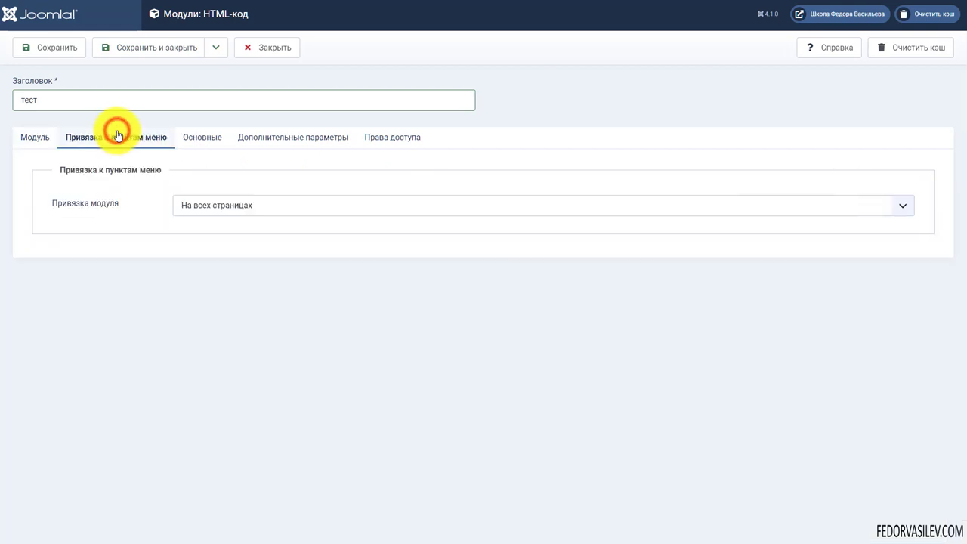
click(123, 48)
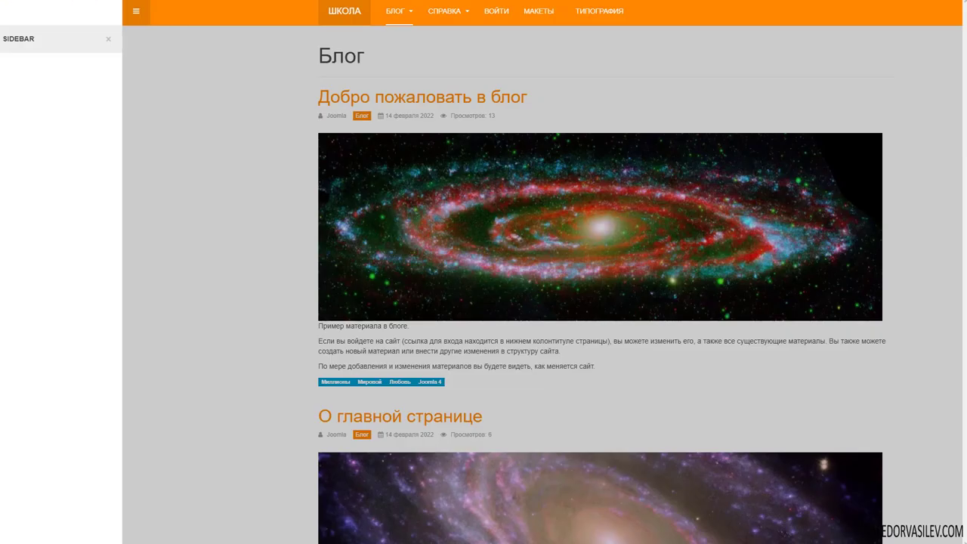
Open and reopen the off-canvas sidebar on the blog page to check the published тест module
click(106, 158)
click(16, 15)
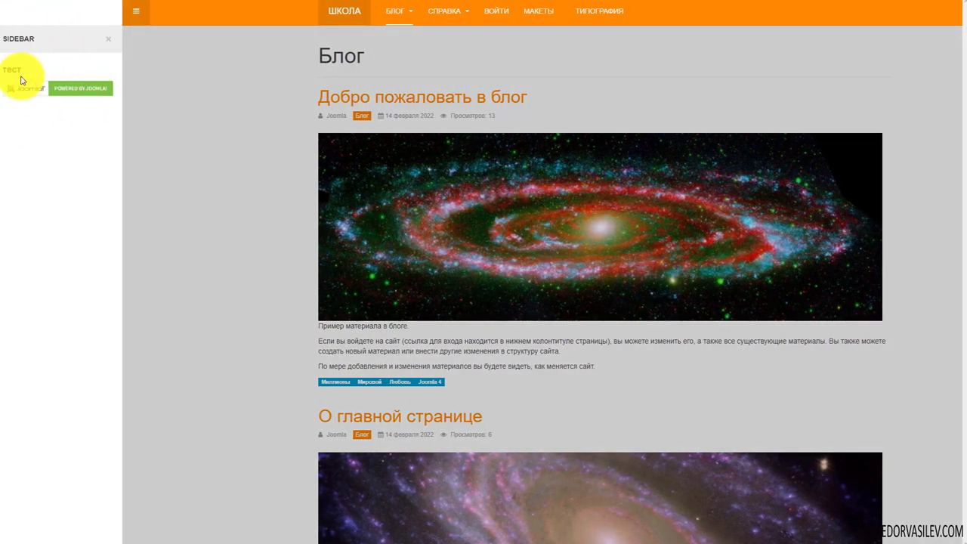
click(134, 10)
click(14, 11)
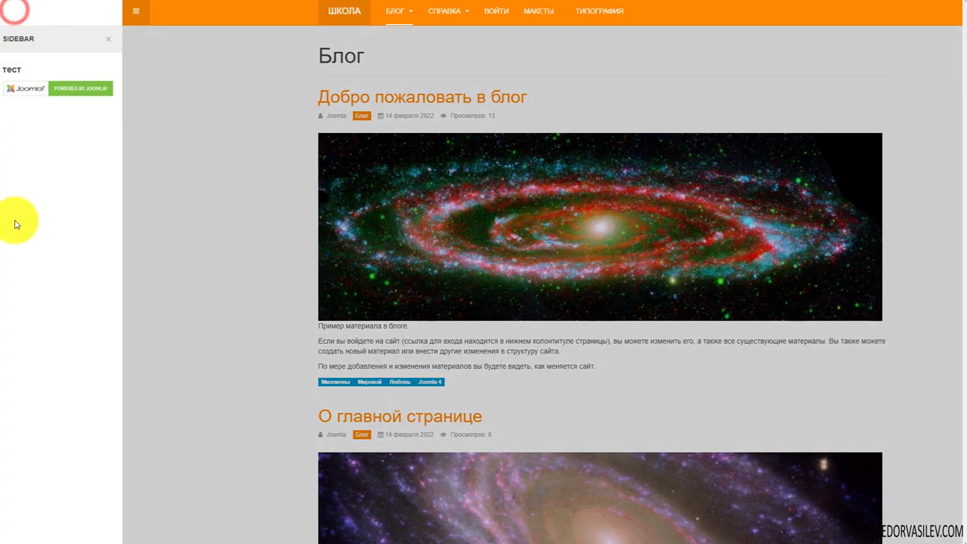
Preview the blog page in the developer tools' mobile view and check its off-canvas sidebar and navigation menu
key(F12)
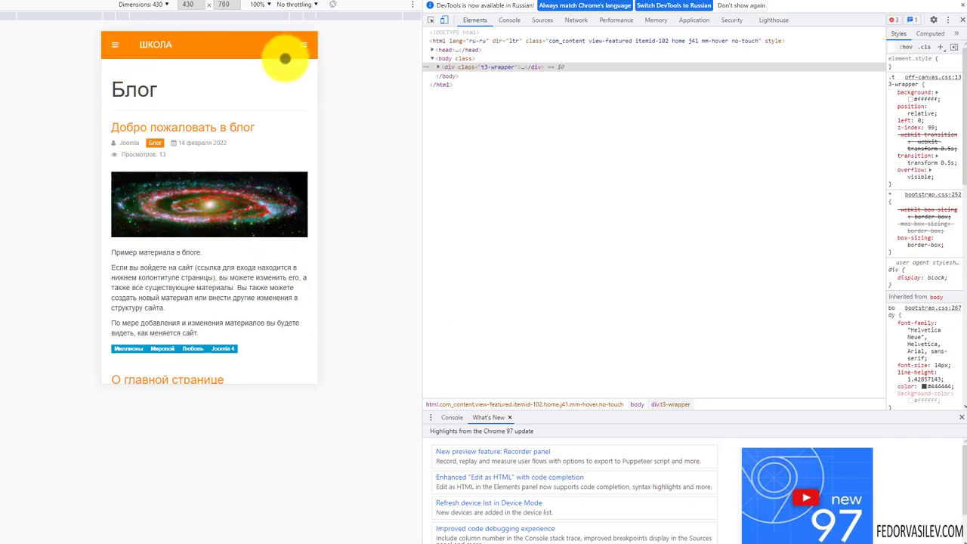
click(115, 47)
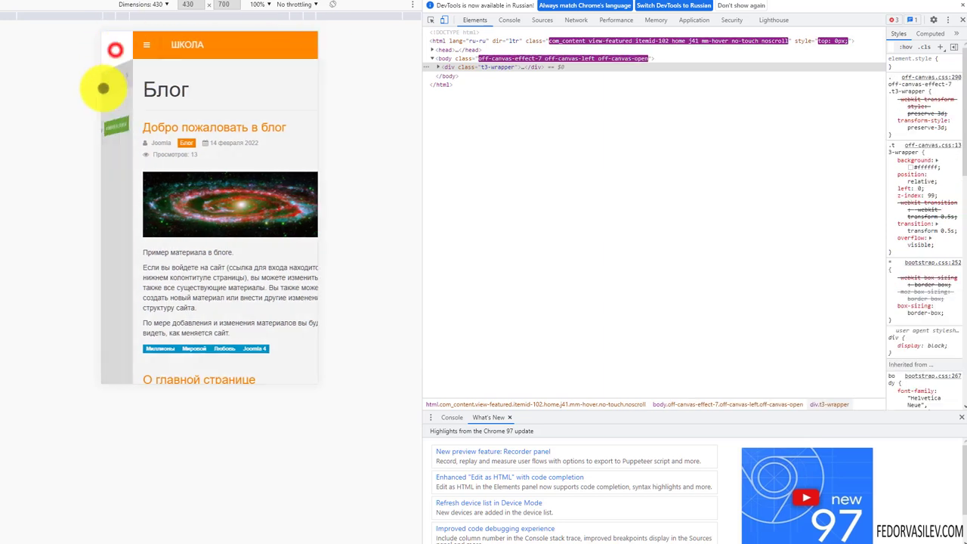
click(256, 112)
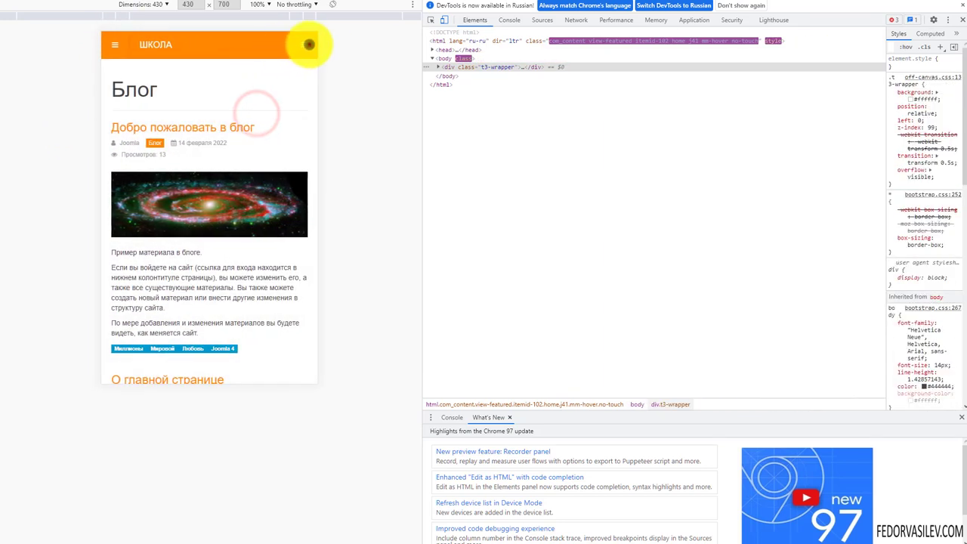
click(309, 44)
click(303, 104)
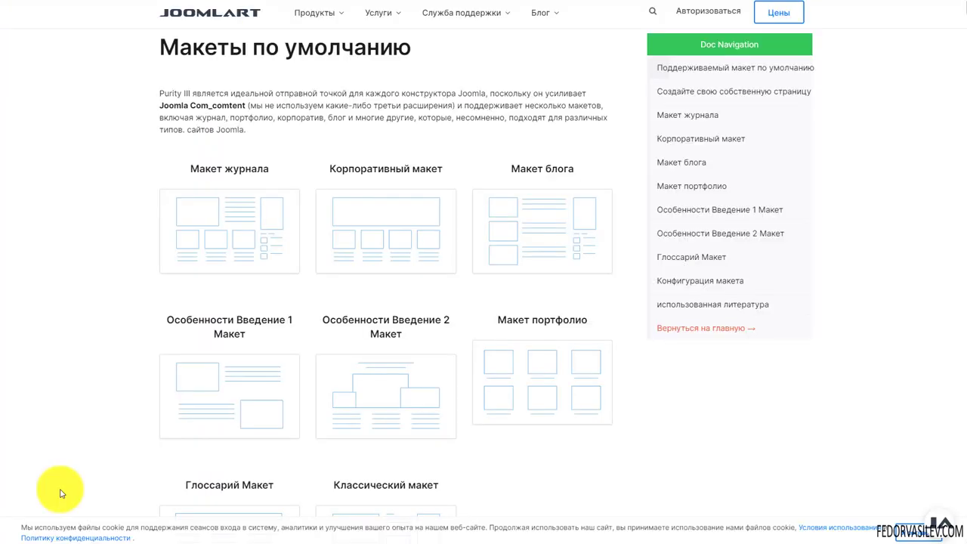
Examine the default layouts in JoomlArt's Purity III documentation and the layouts listed in the demo site's navigation
scroll(479, 207, up, 1)
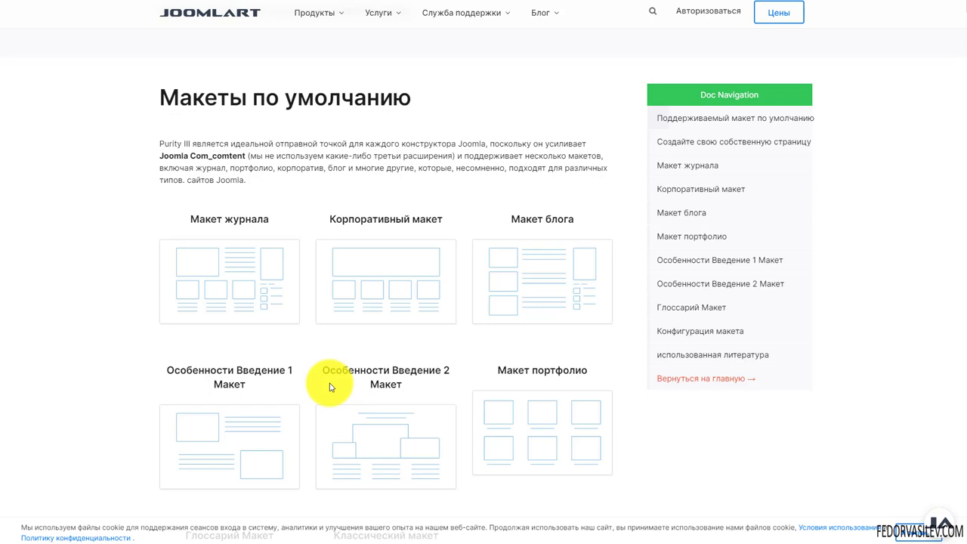
scroll(465, 209, down, 1)
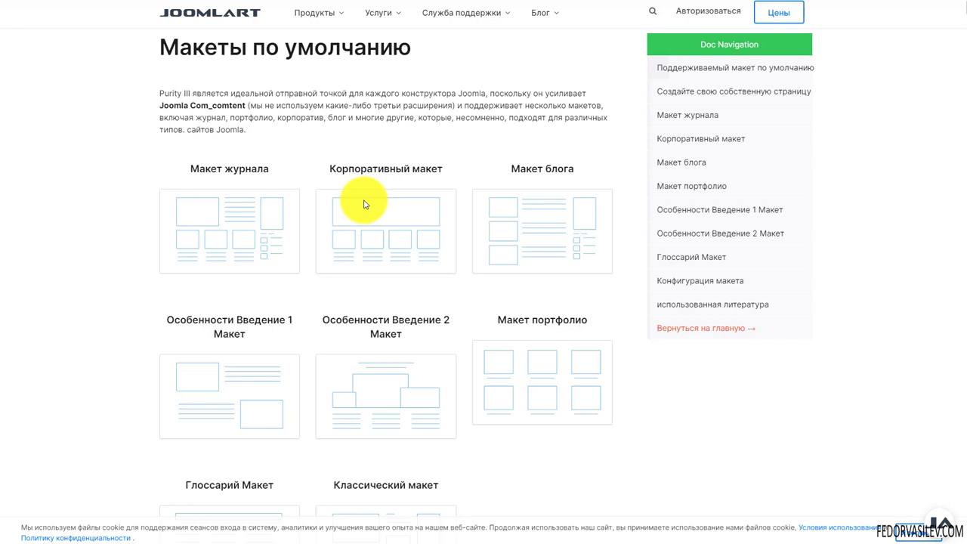
scroll(363, 204, down, 2)
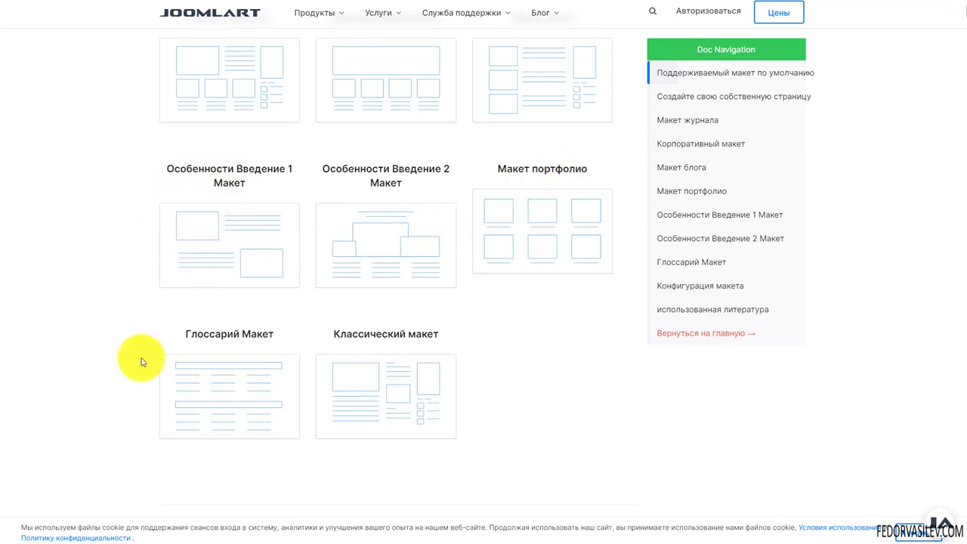
scroll(507, 216, down, 3)
scroll(507, 216, up, 3)
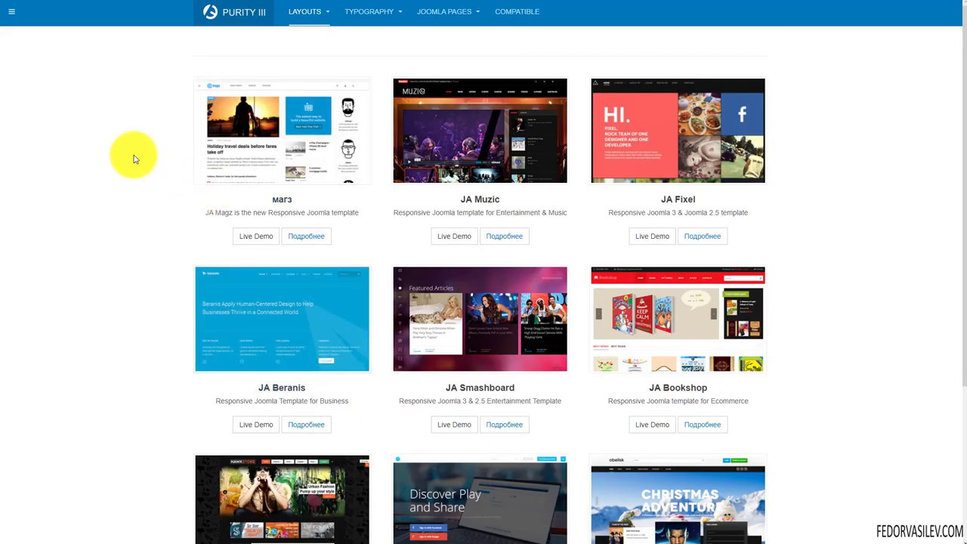
mouse_move(302, 12)
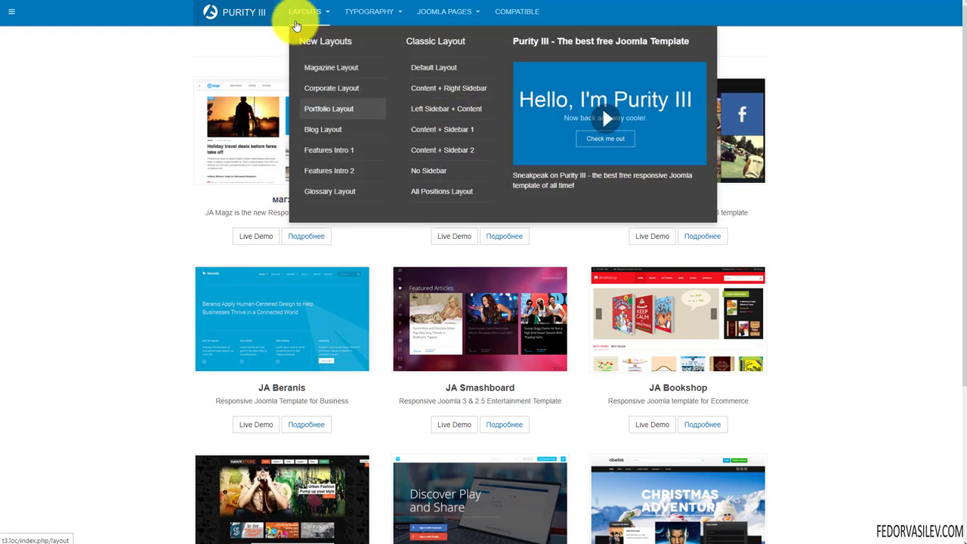
Review the item grid of the demo site's Portfolio Layout and view the магз item's page
click(119, 138)
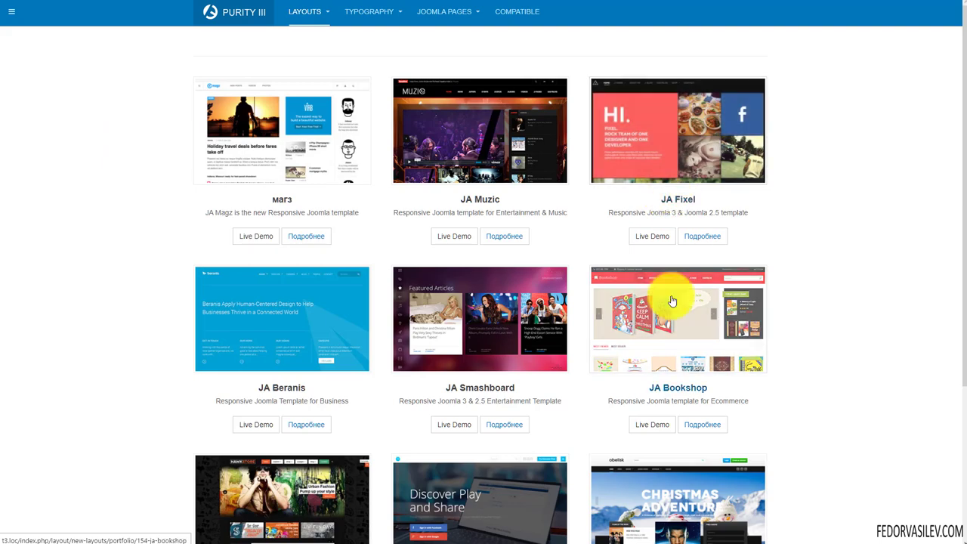
scroll(669, 302, down, 3)
scroll(286, 292, up, 3)
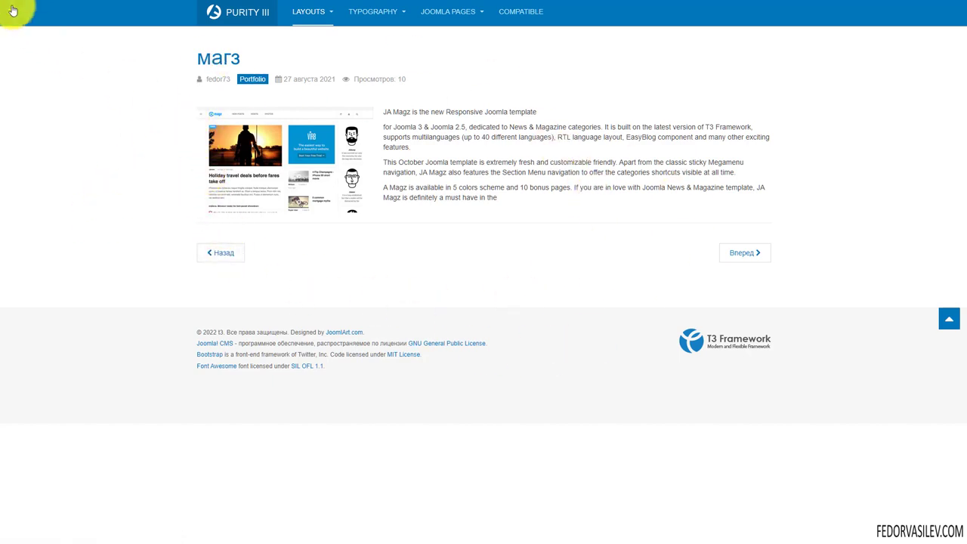
Open the demo site's Corporate Layout, advance its slideshow and look through its content blocks and team section
mouse_move(310, 16)
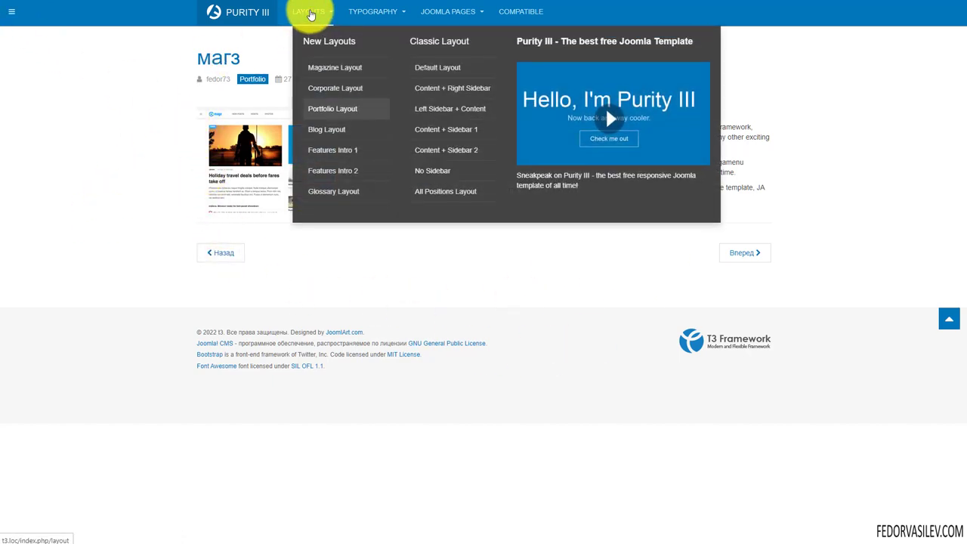
click(330, 96)
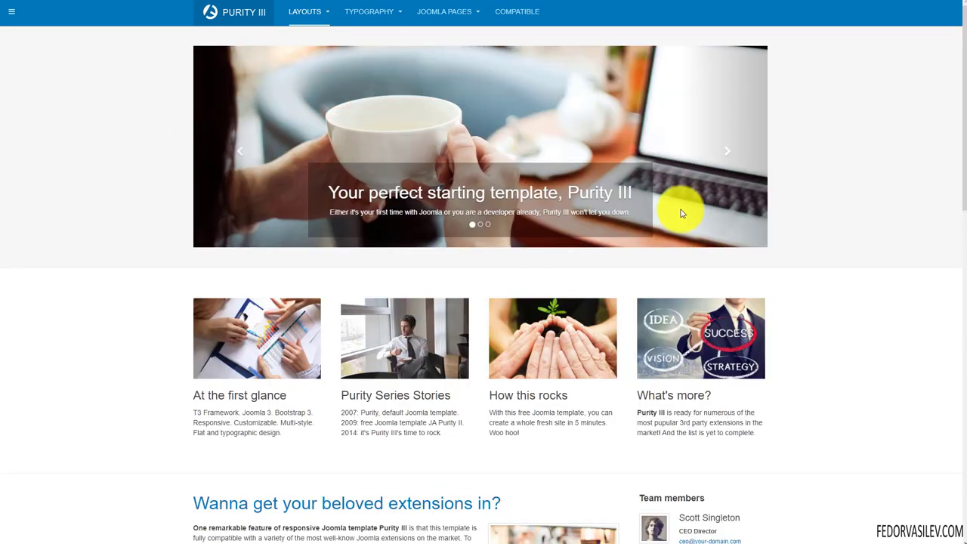
click(720, 153)
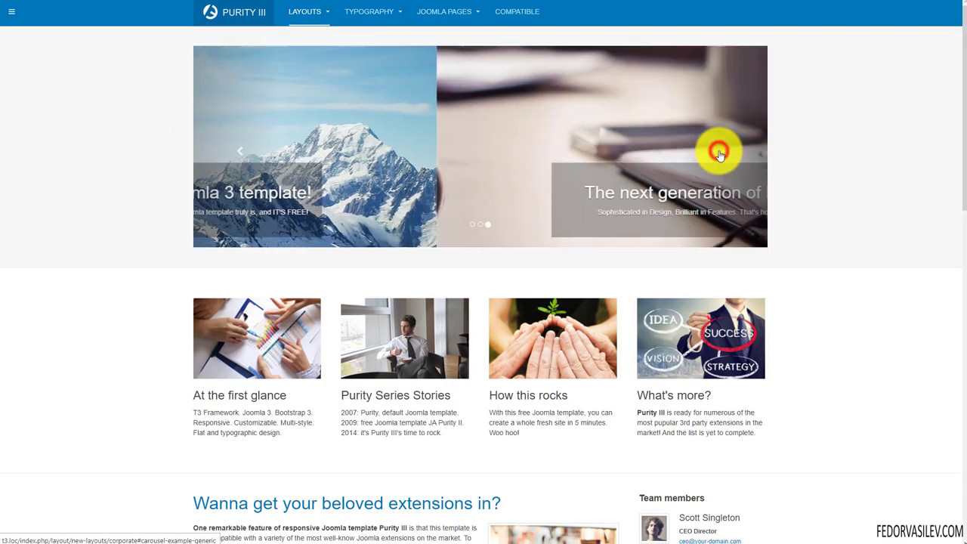
scroll(563, 214, down, 7)
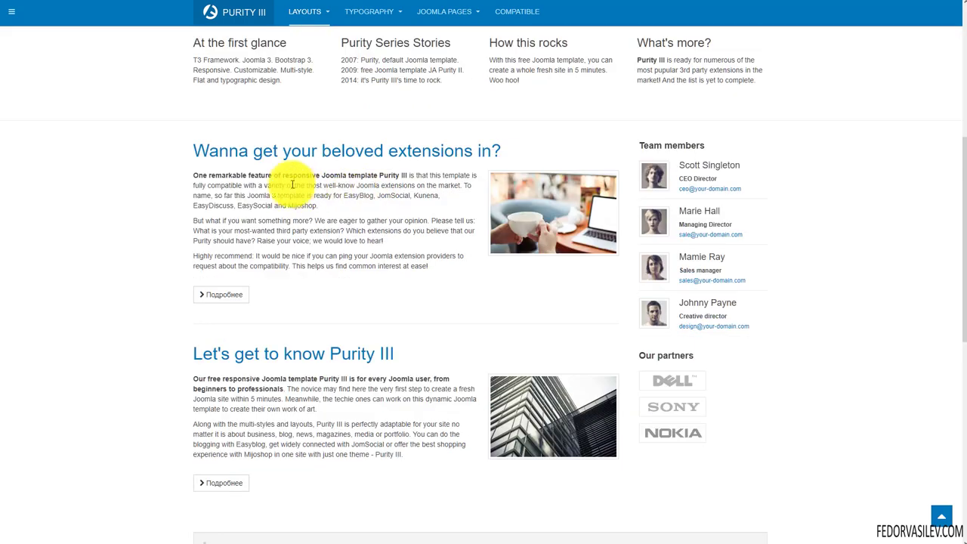
scroll(483, 289, down, 2)
scroll(423, 257, up, 9)
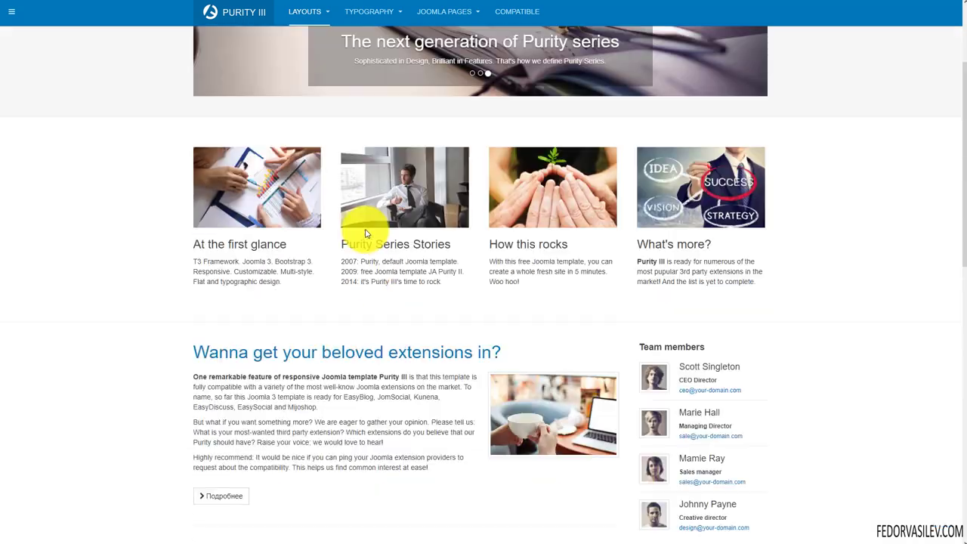
Open the demo site's Magazine Layout and look over its articles and sidebar modules
click(296, 15)
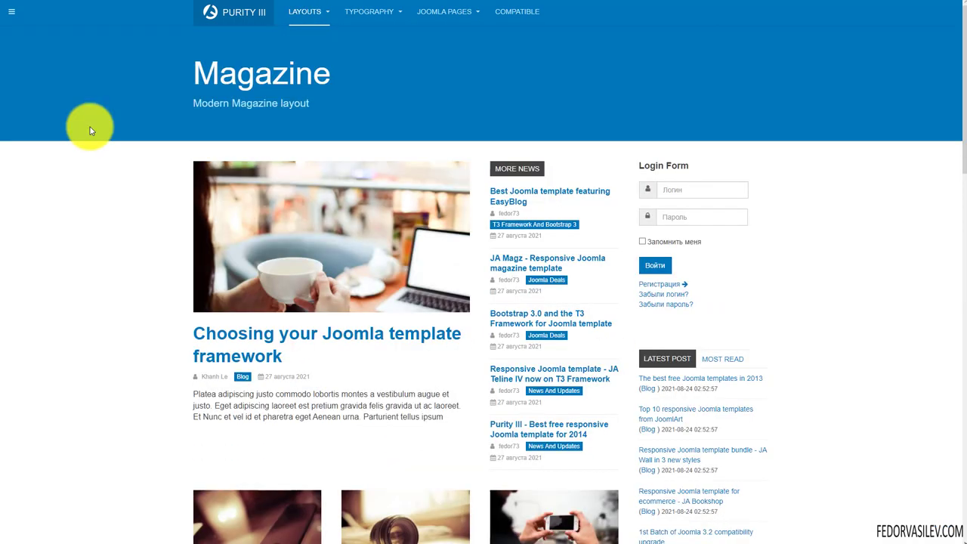
scroll(264, 139, down, 3)
scroll(264, 140, up, 3)
Open the Features Intro 1 layout on the demo site and look through its feature sections down to the footer
mouse_move(320, 13)
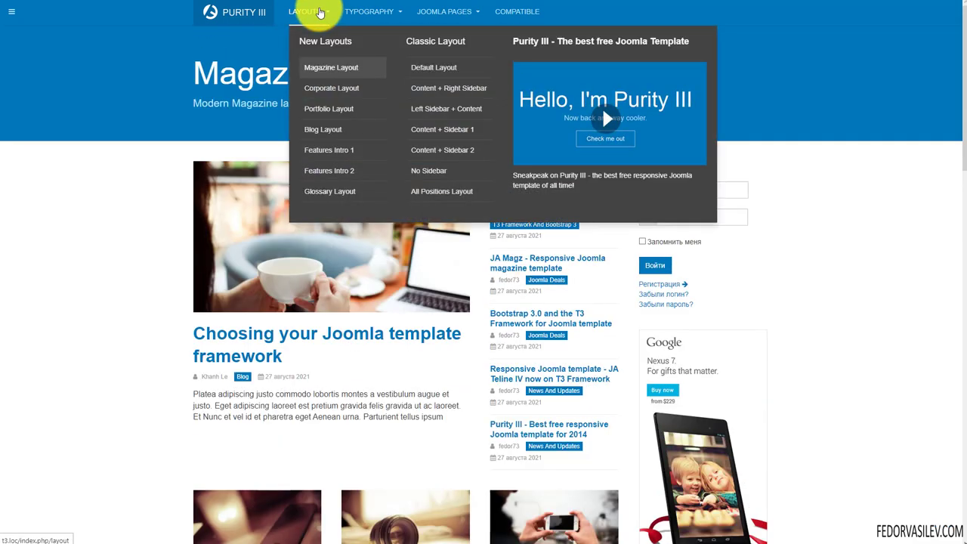
click(324, 150)
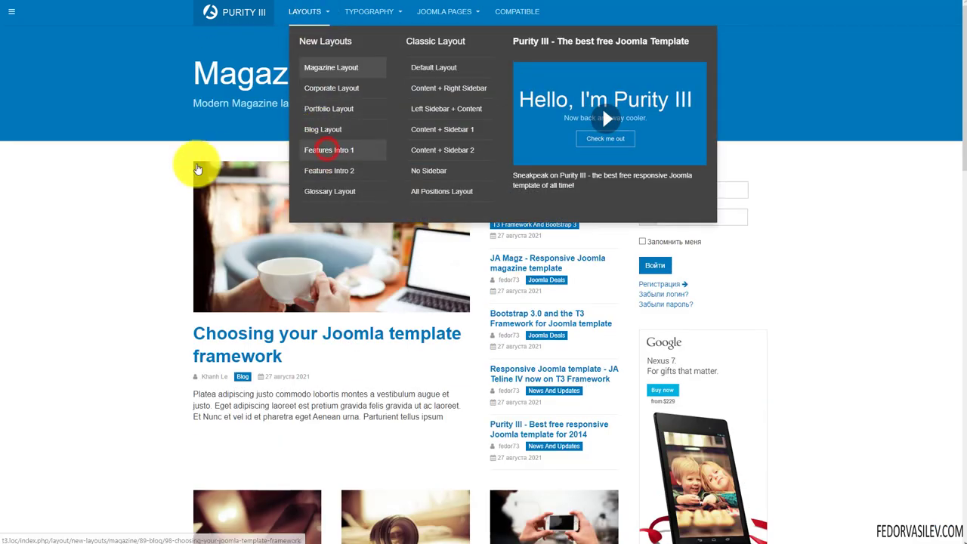
scroll(388, 104, down, 8)
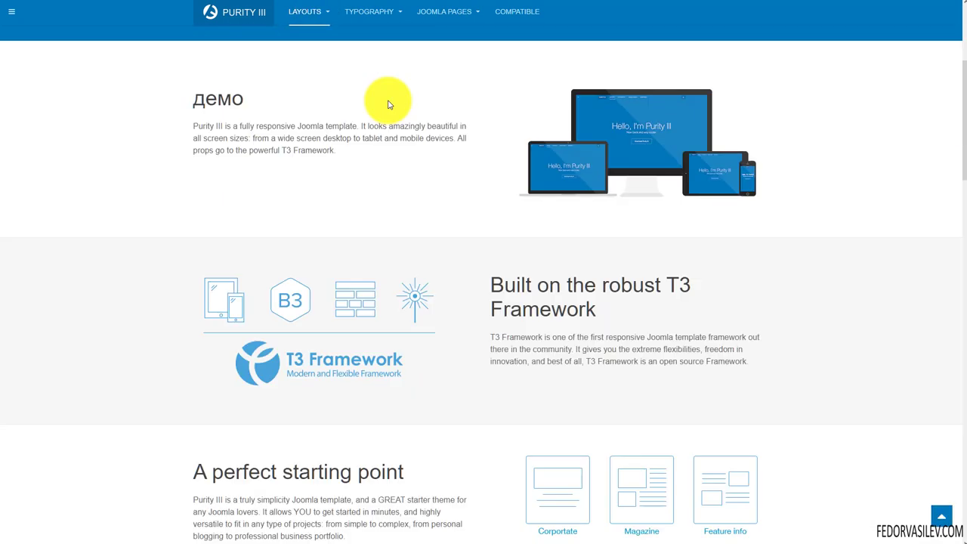
scroll(389, 106, down, 10)
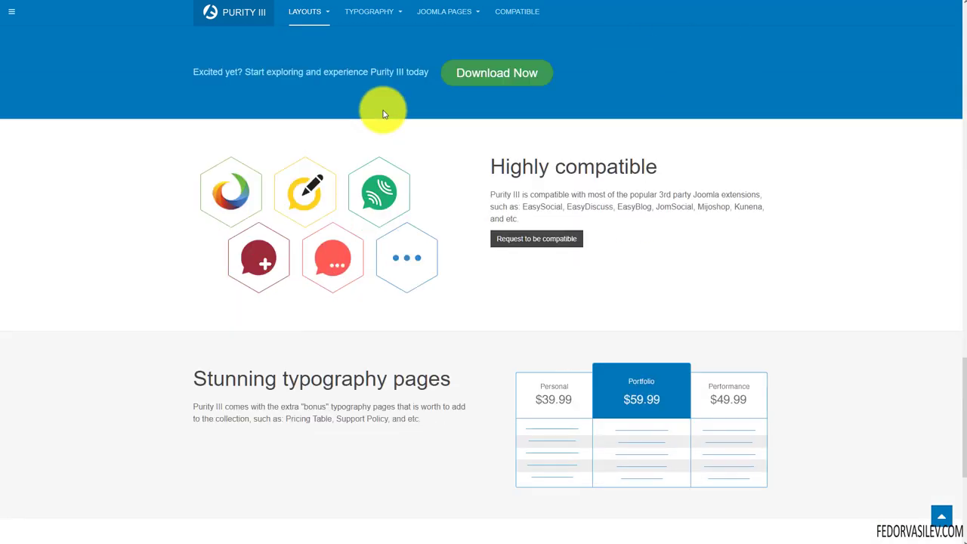
scroll(383, 113, down, 4)
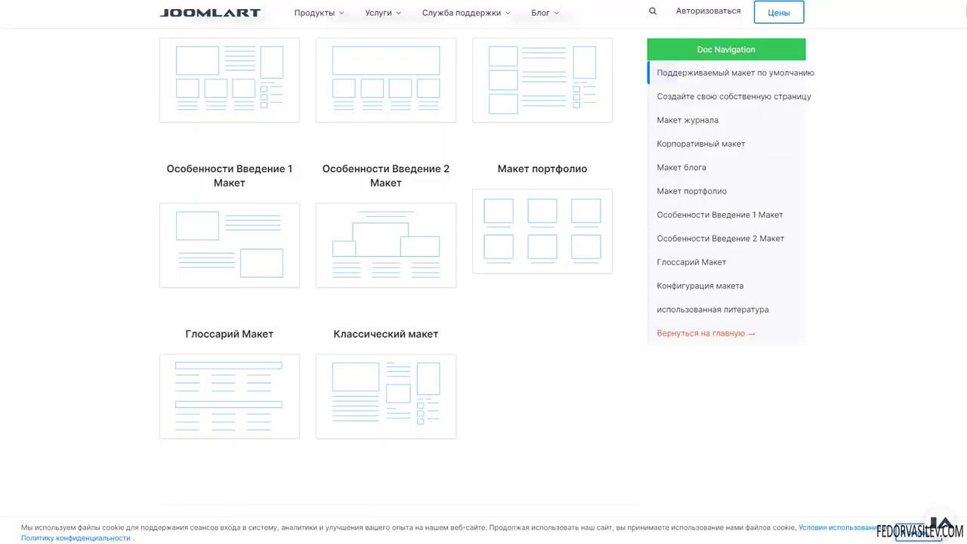
Examine the default layout thumbnails and the style duplication instructions in JoomlArt's Purity III documentation
scroll(289, 313, down, 2)
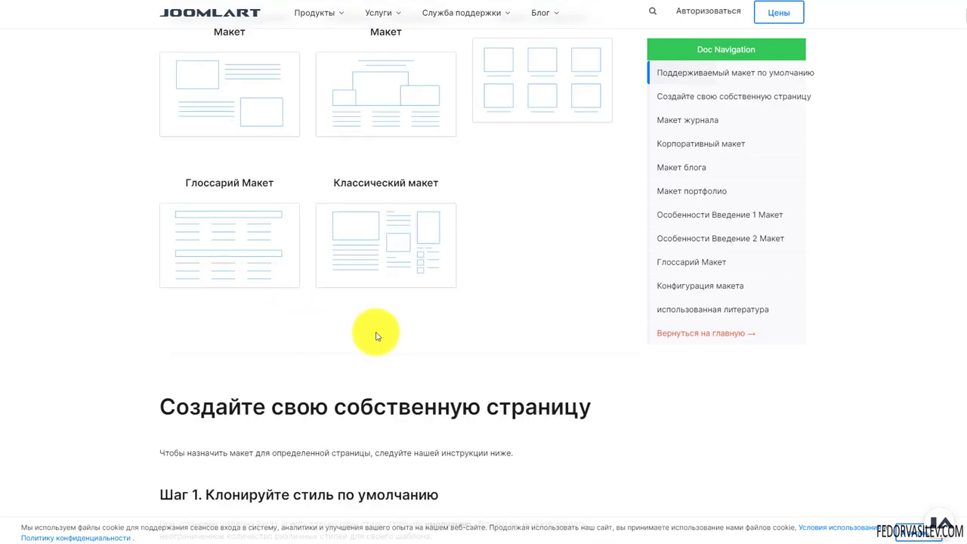
scroll(377, 334, up, 5)
scroll(383, 325, up, 2)
scroll(475, 216, down, 4)
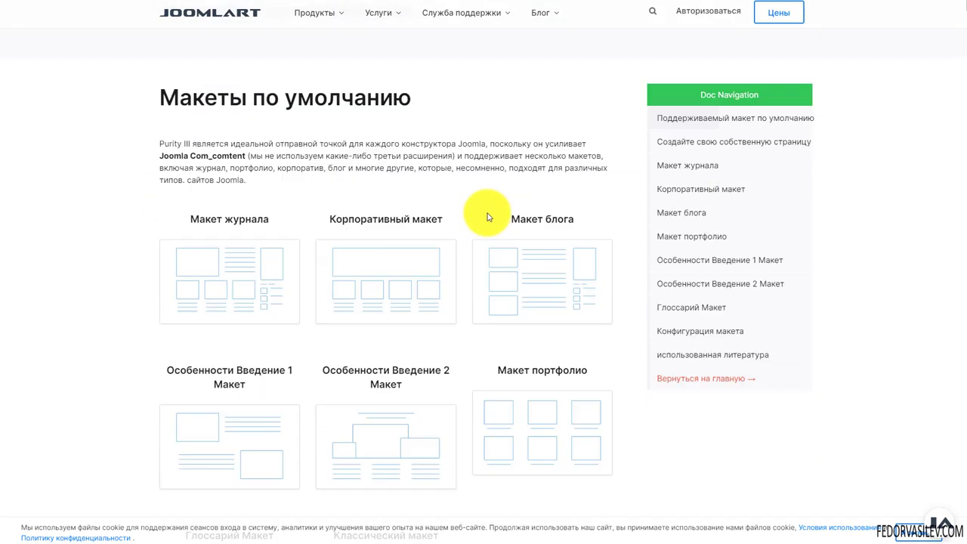
scroll(467, 217, down, 10)
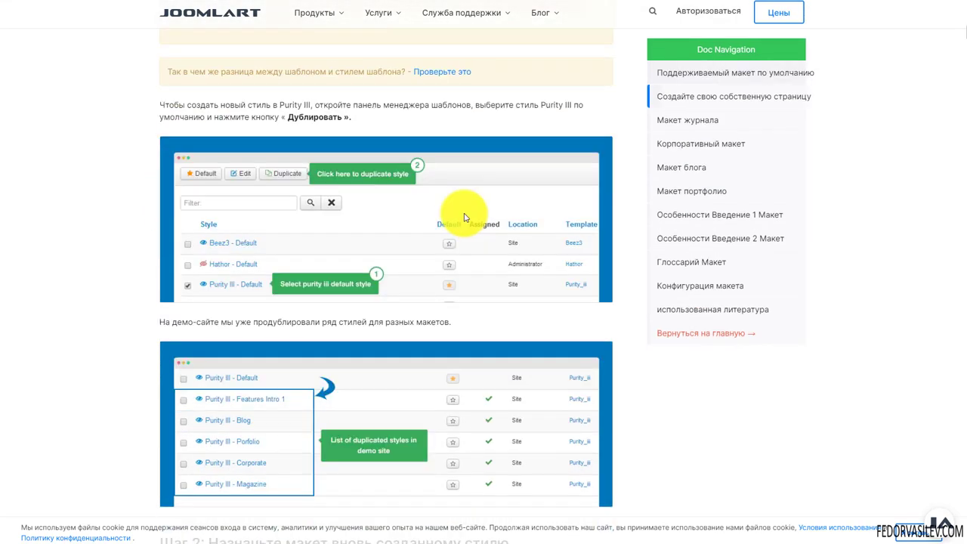
scroll(463, 221, down, 2)
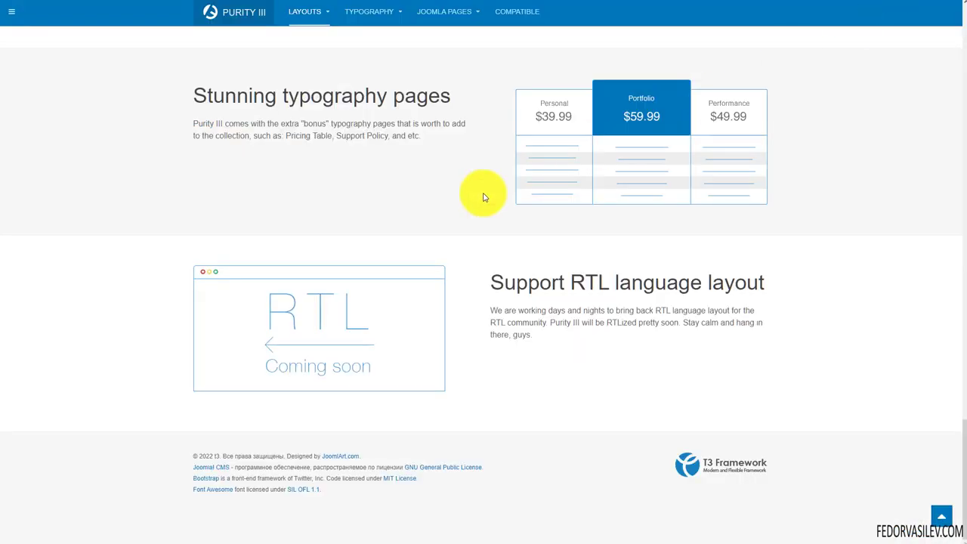
Look back through the Features Intro 1 page on the demo site and open the Portfolio Layout
scroll(483, 196, up, 12)
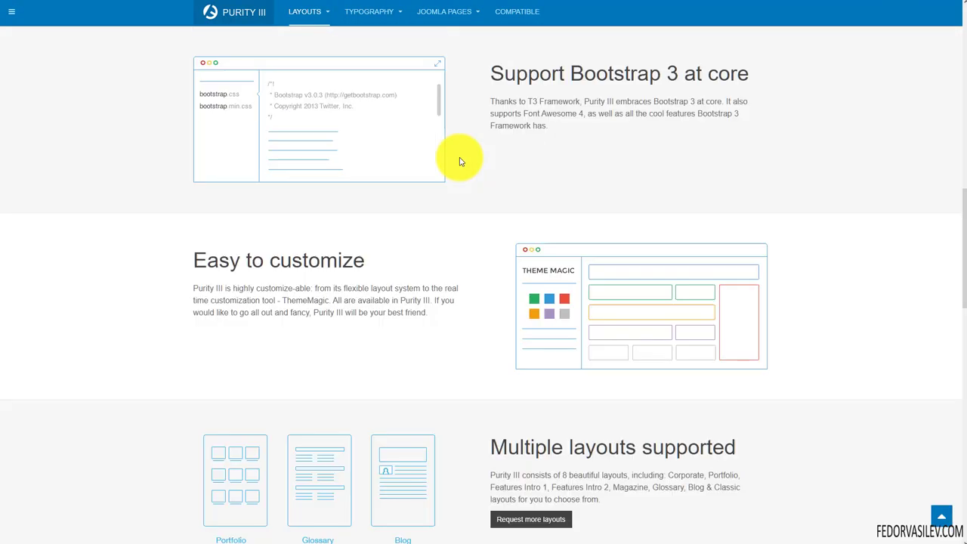
scroll(460, 161, up, 4)
mouse_move(319, 22)
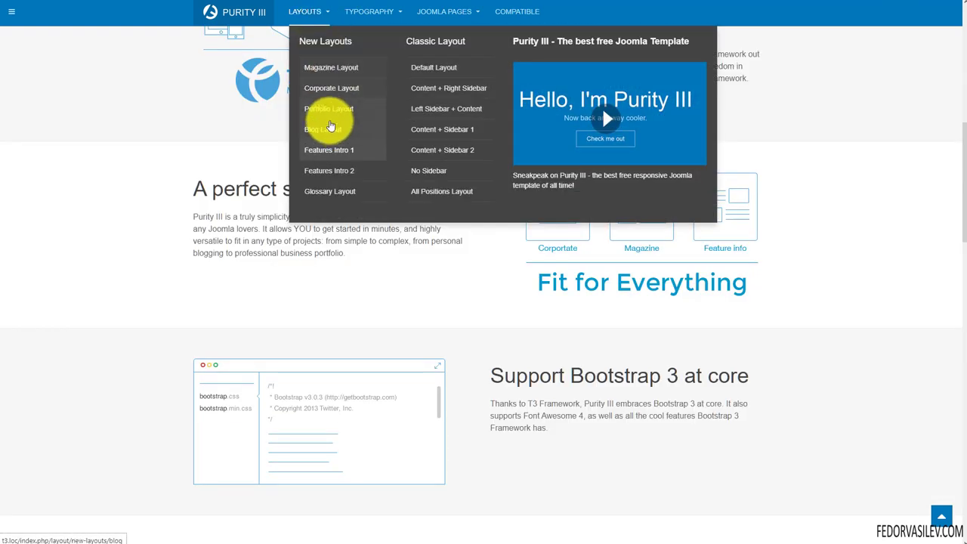
click(321, 108)
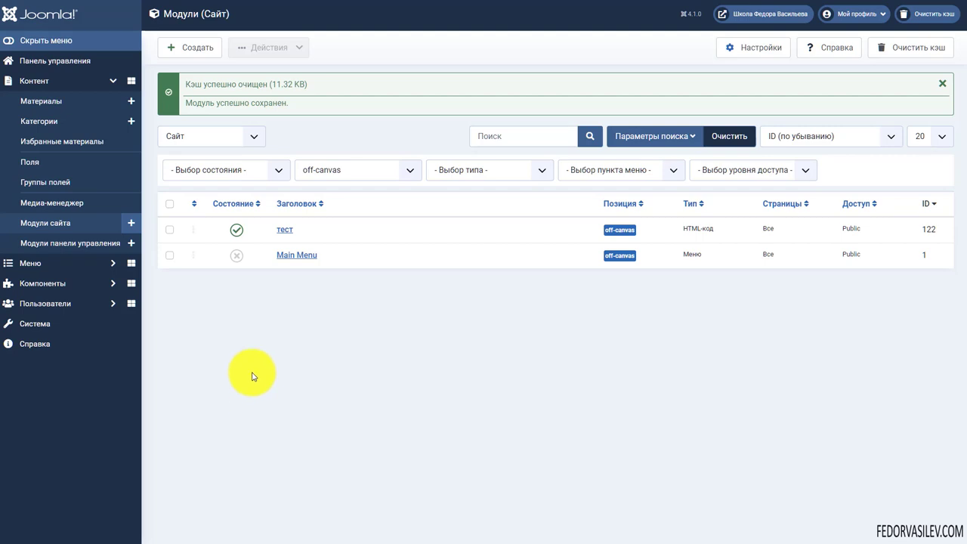
Open the портфолио category in the Joomla administration and check its general settings and Параметры
click(38, 122)
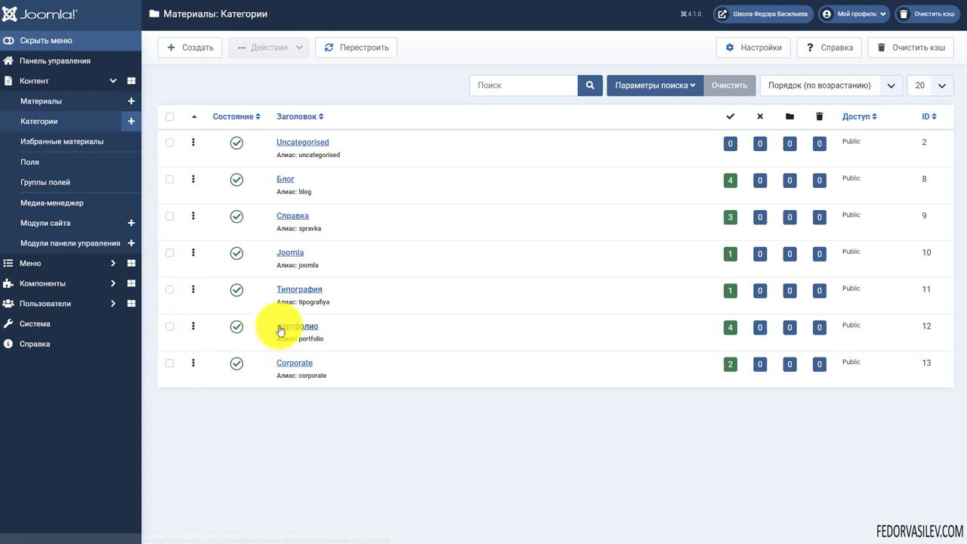
click(305, 326)
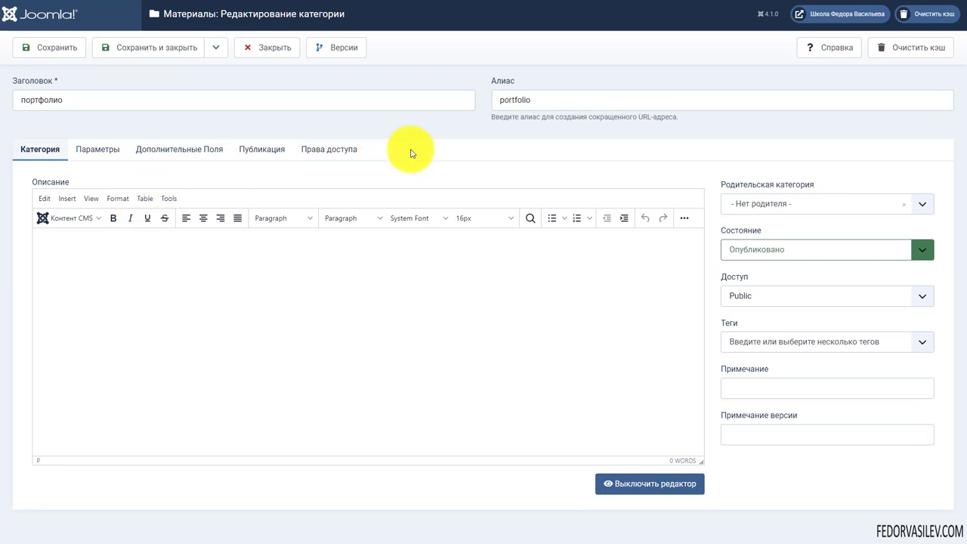
click(91, 150)
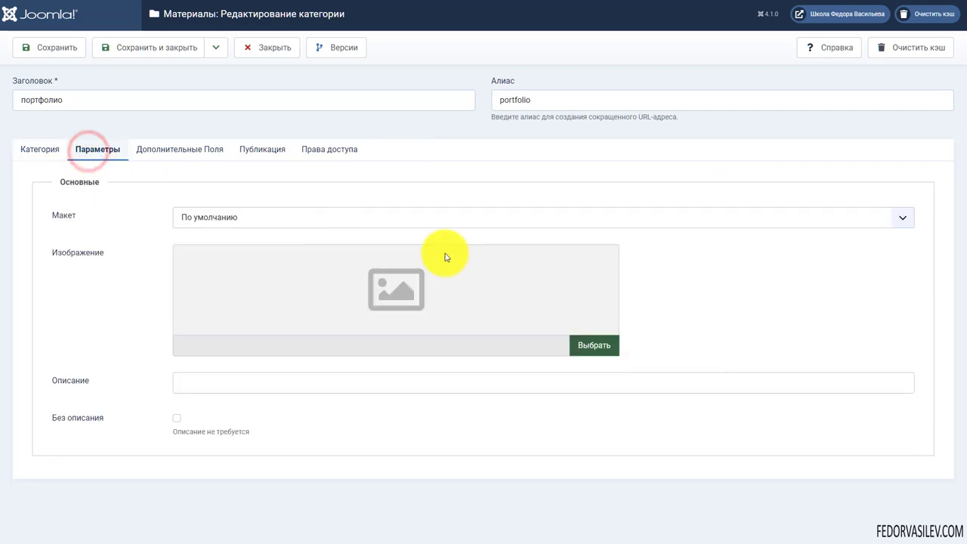
click(38, 148)
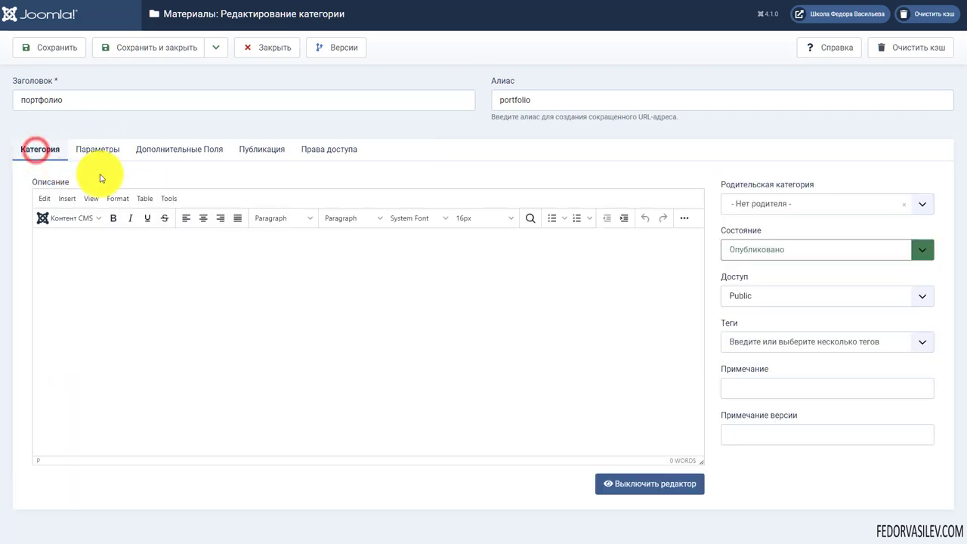
click(97, 148)
Check the available extra field groups for the портфолио category, leaving Portfolio selected
click(173, 149)
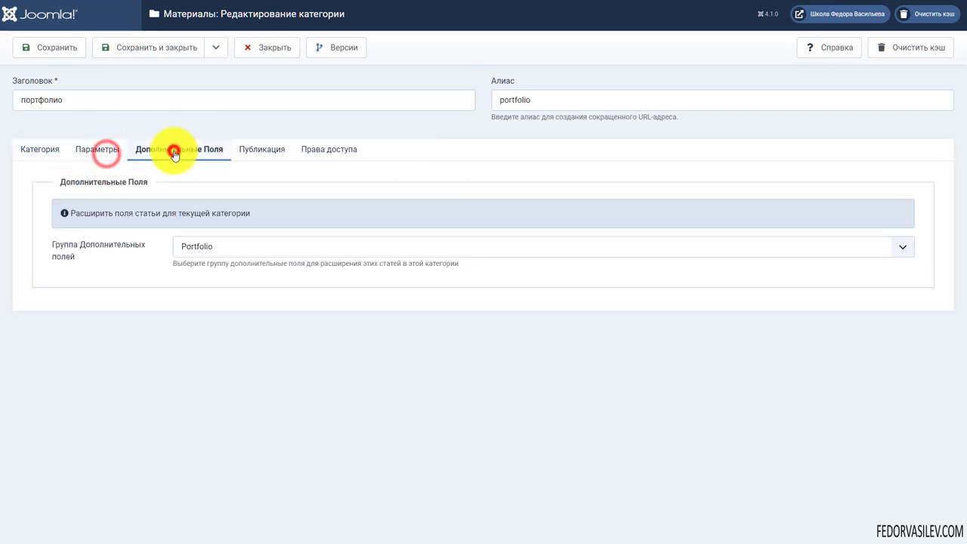
click(233, 241)
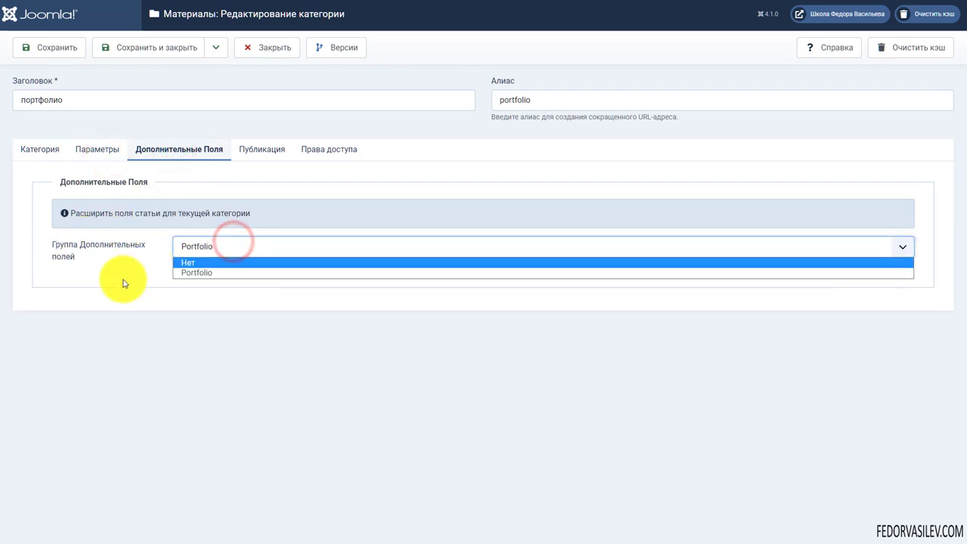
click(123, 280)
click(216, 248)
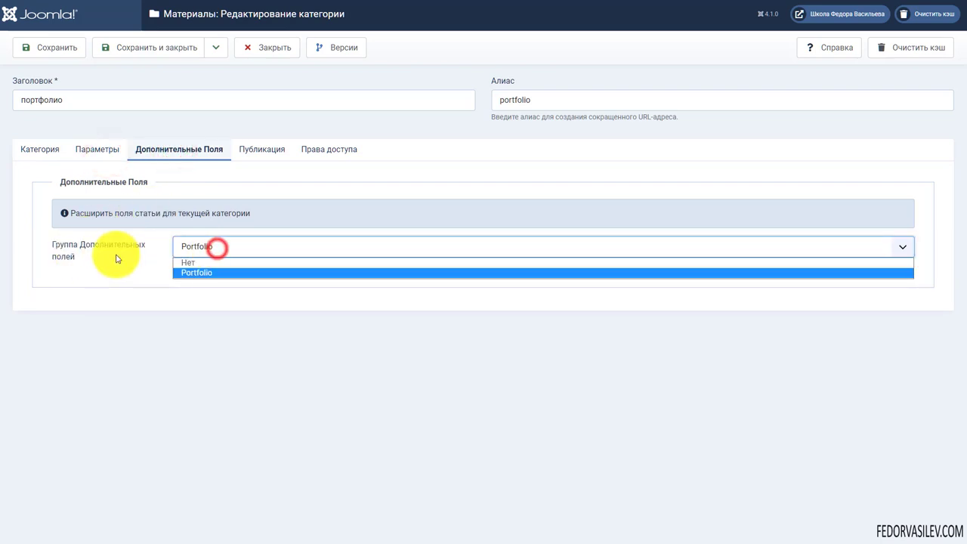
click(116, 254)
Check the портфолио category's publication settings and access rights, and close it without saving
click(259, 150)
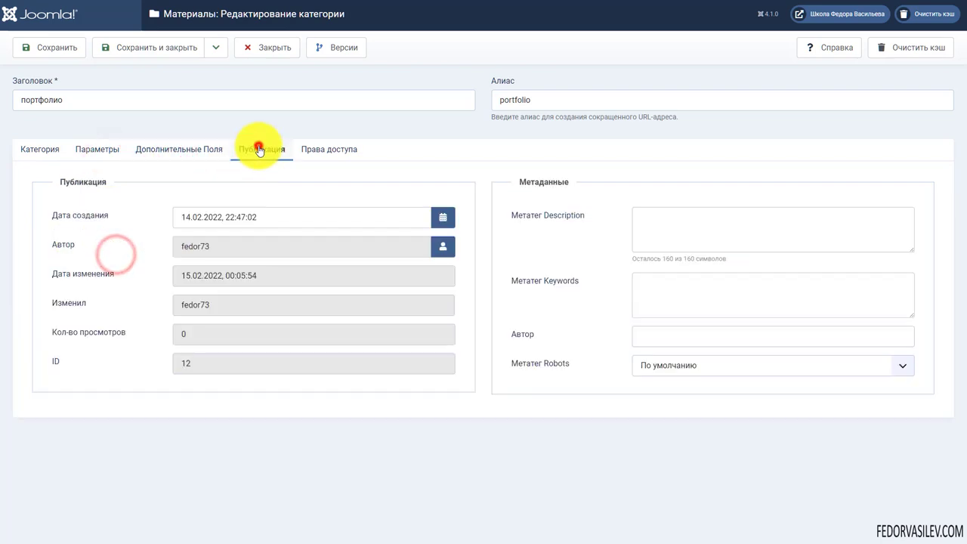
click(316, 150)
click(274, 48)
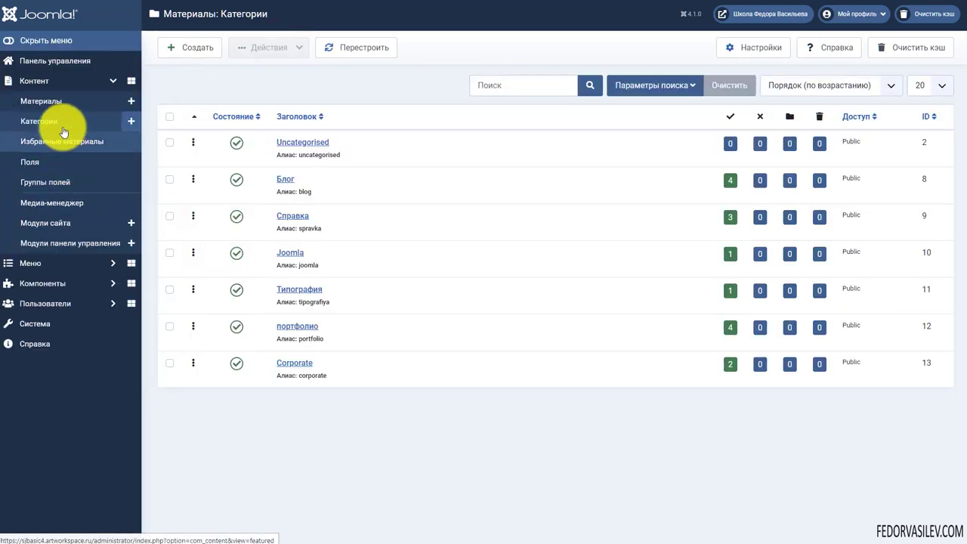
Open the portfolio article "Добро пожаловать в блог" and check the Контент CMS insert options for its Подробнее break
click(59, 106)
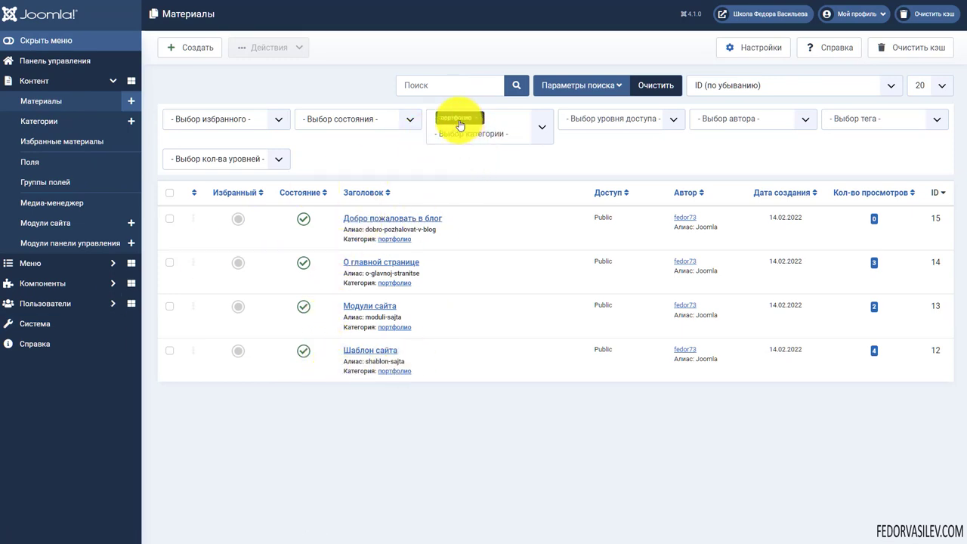
click(355, 218)
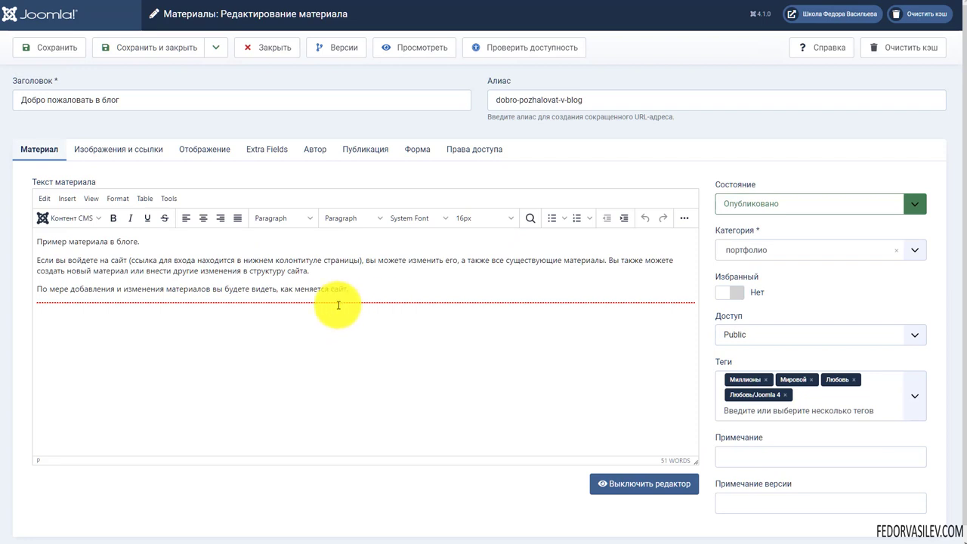
click(97, 218)
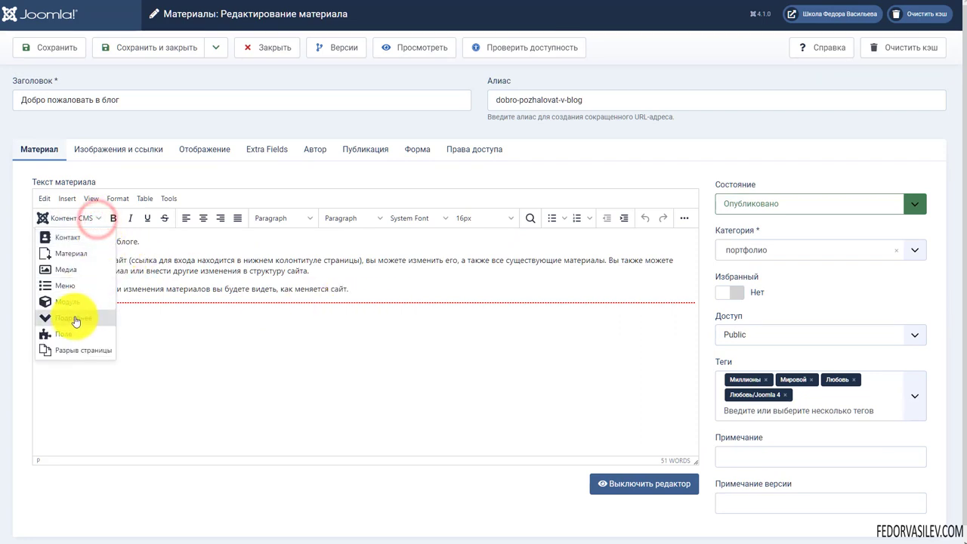
click(351, 354)
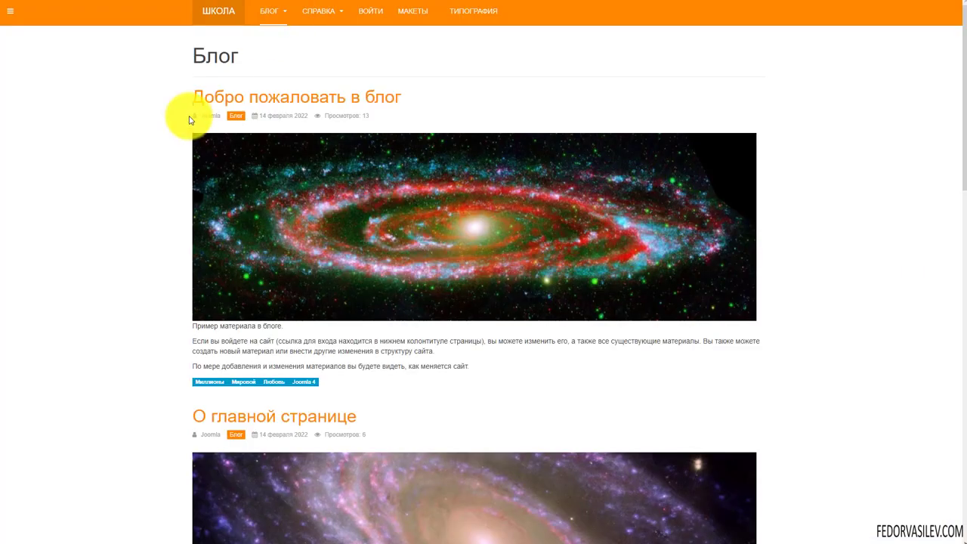
Open the portfolio page under Блог on the live school site to view its article grid
mouse_move(274, 10)
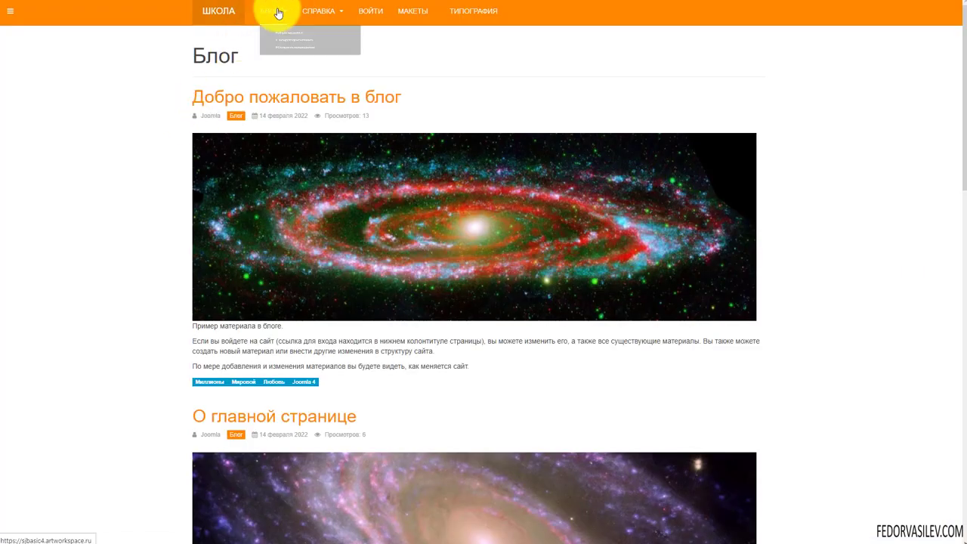
click(281, 68)
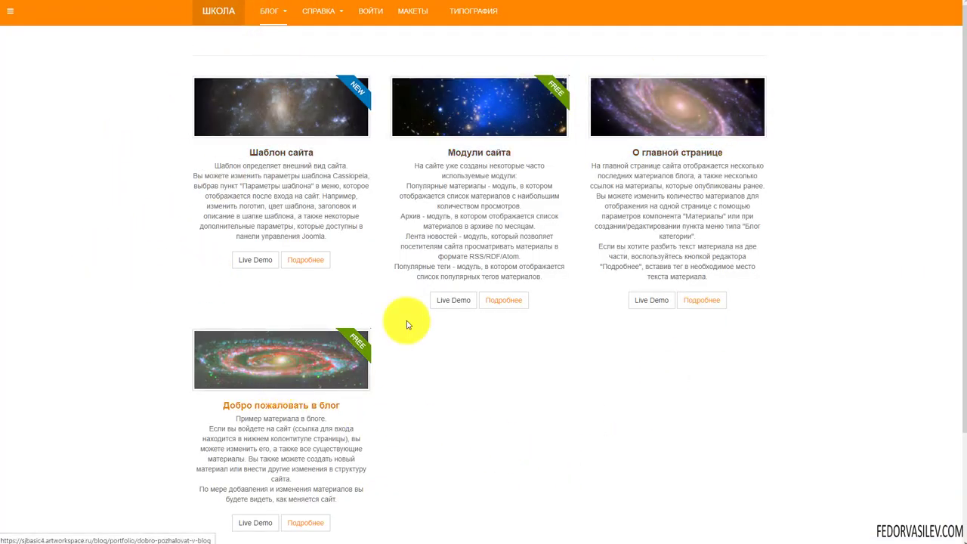
Examine the intro texts and buttons of the article cards on the live portfolio page
drag(555, 271, 416, 190)
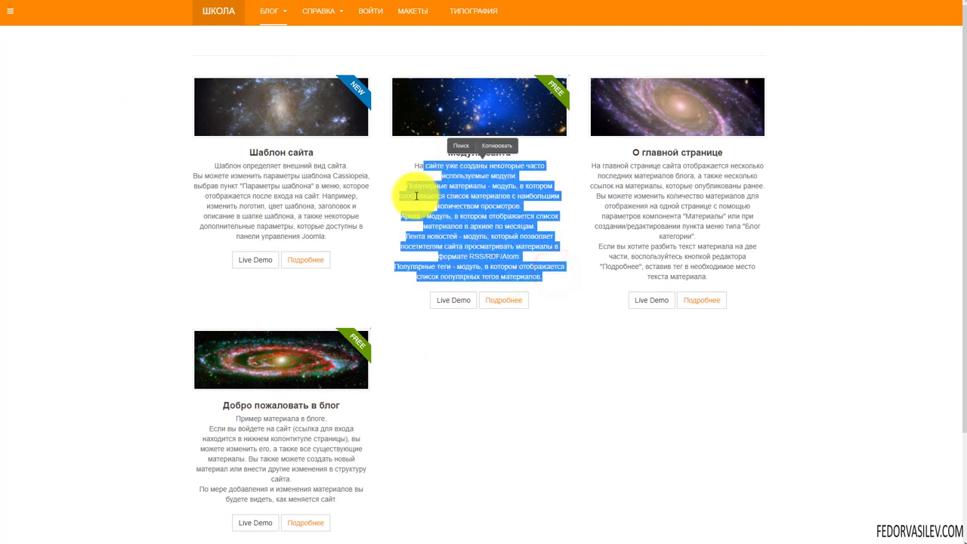
click(438, 232)
drag(339, 236, 287, 188)
click(450, 216)
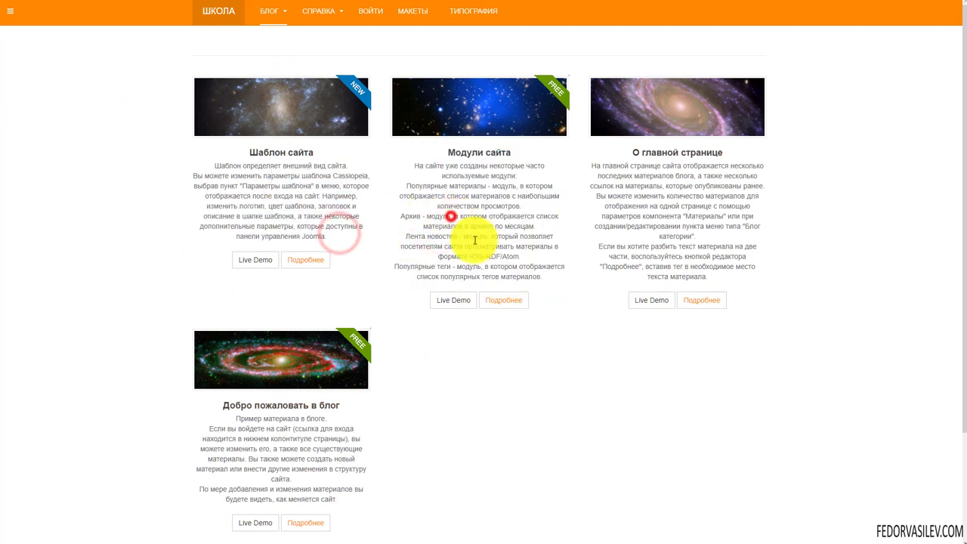
drag(552, 277, 453, 175)
drag(718, 276, 606, 165)
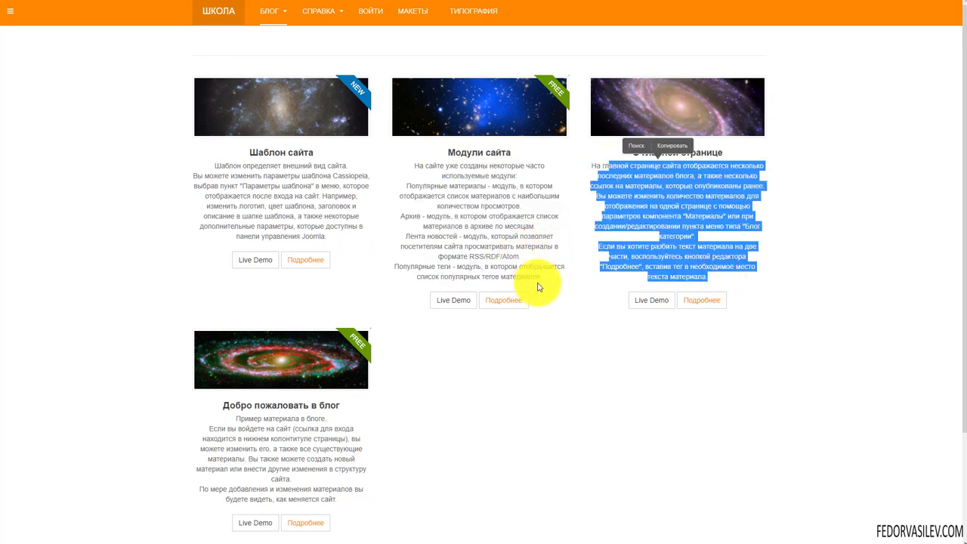
click(503, 252)
scroll(384, 352, down, 3)
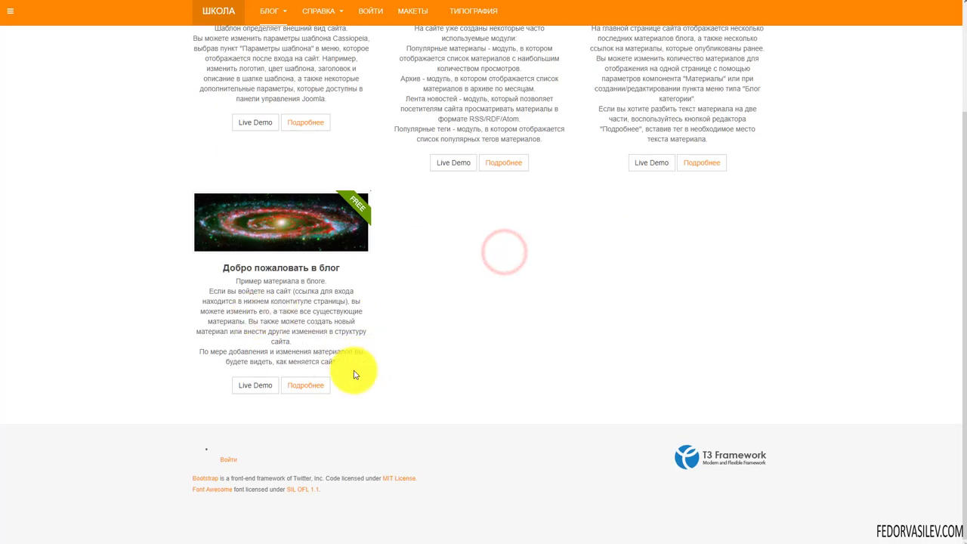
scroll(331, 361, up, 2)
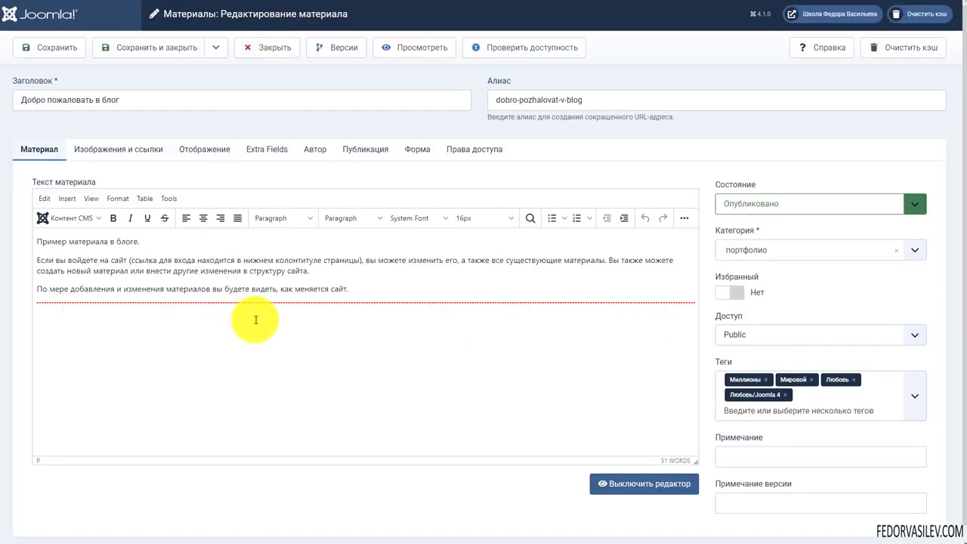
Check the text above the Подробнее break in "Добро пожаловать в блог" and open the article's image and link settings
drag(256, 320, 199, 287)
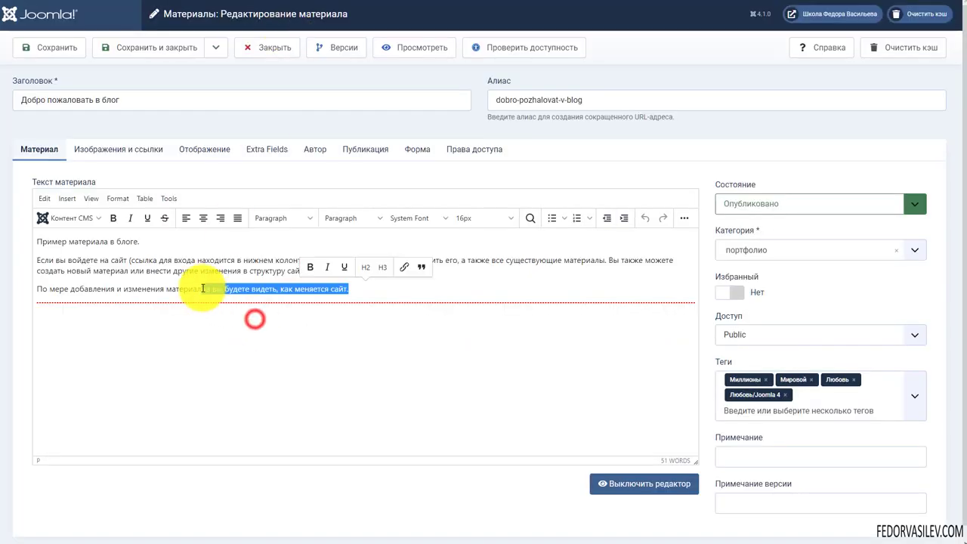
click(190, 332)
click(118, 149)
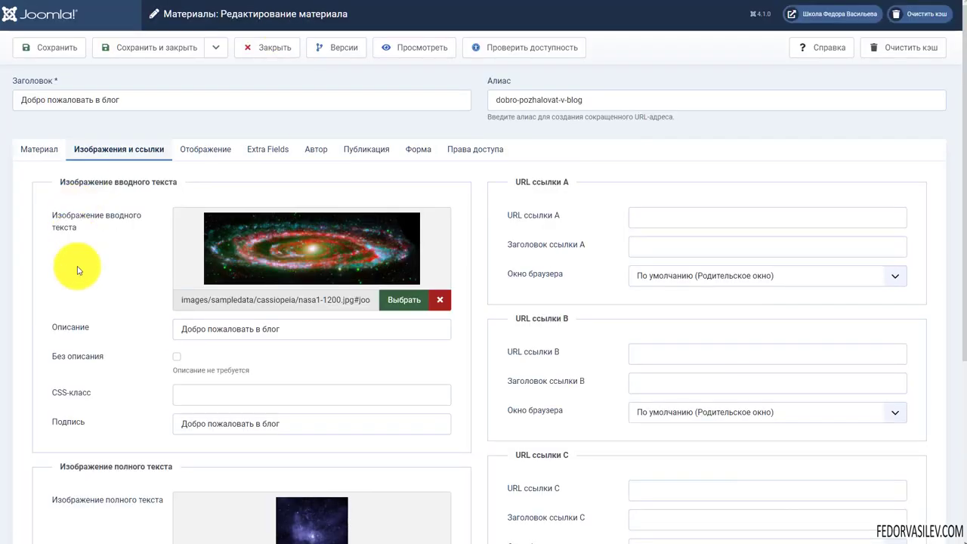
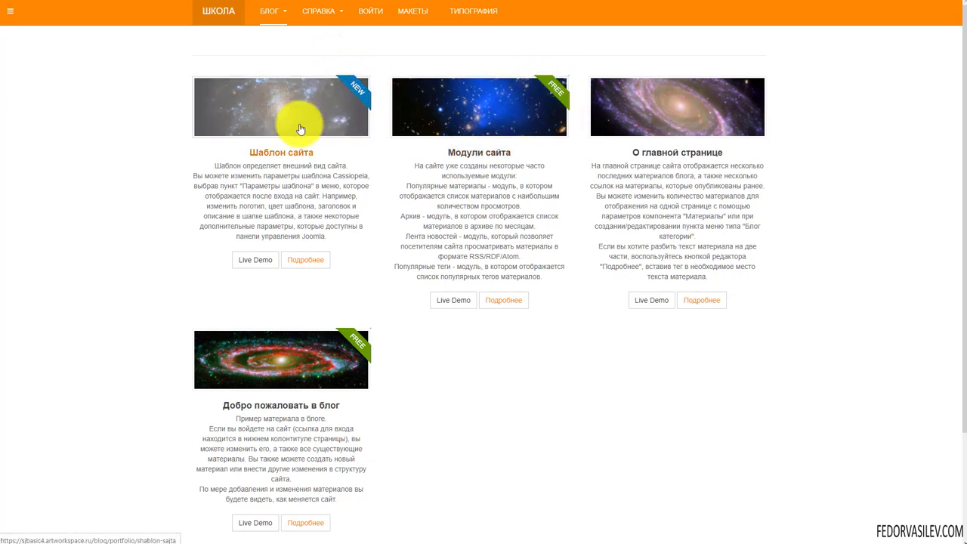
View the full article "Шаблон сайта" on the live site, and check the intro and full-text image settings in the article editor
click(255, 110)
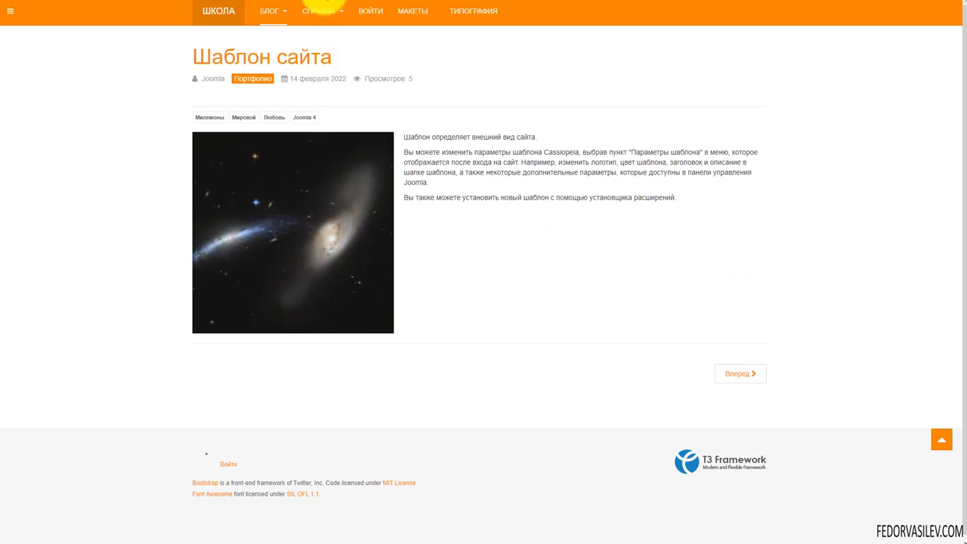
click(269, 11)
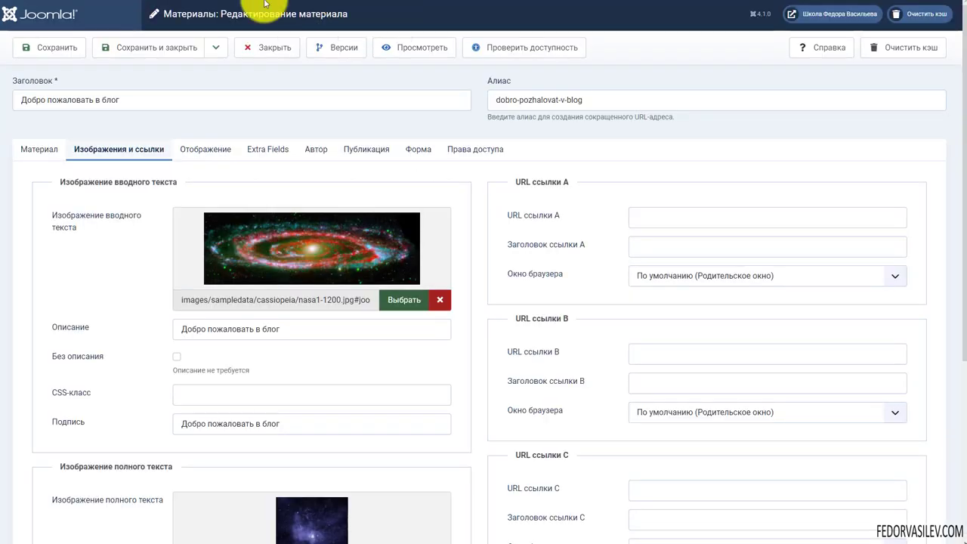
scroll(261, 11, down, 2)
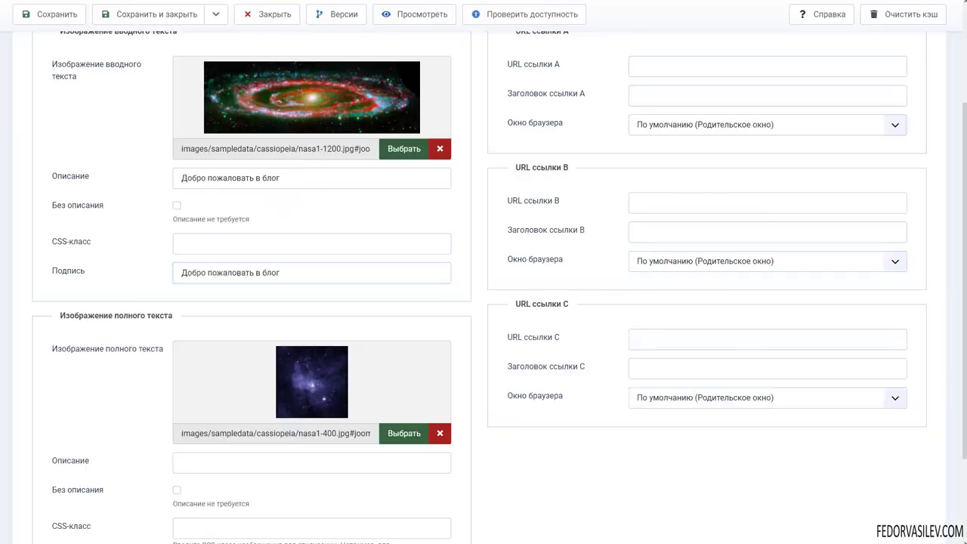
drag(294, 181, 119, 176)
scroll(121, 175, down, 2)
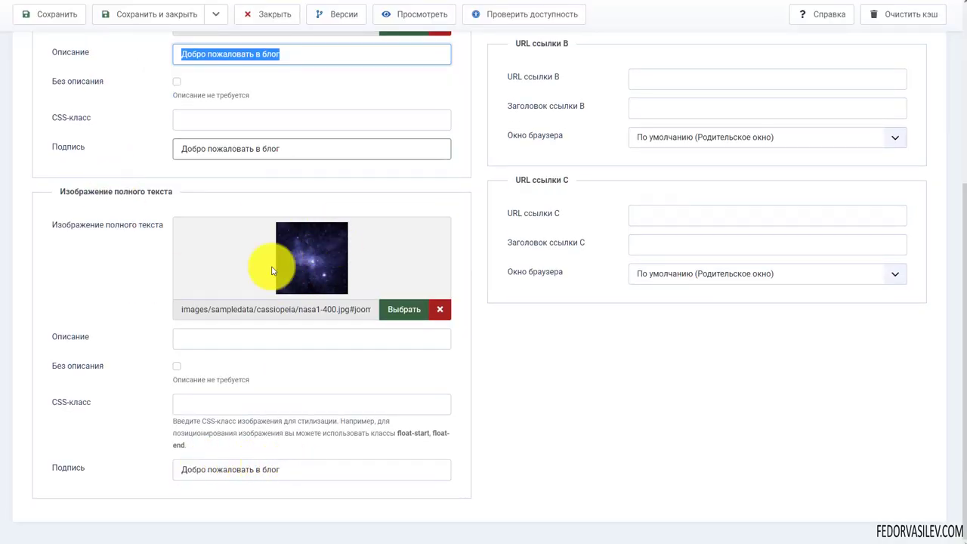
drag(306, 470, 76, 438)
scroll(118, 345, up, 6)
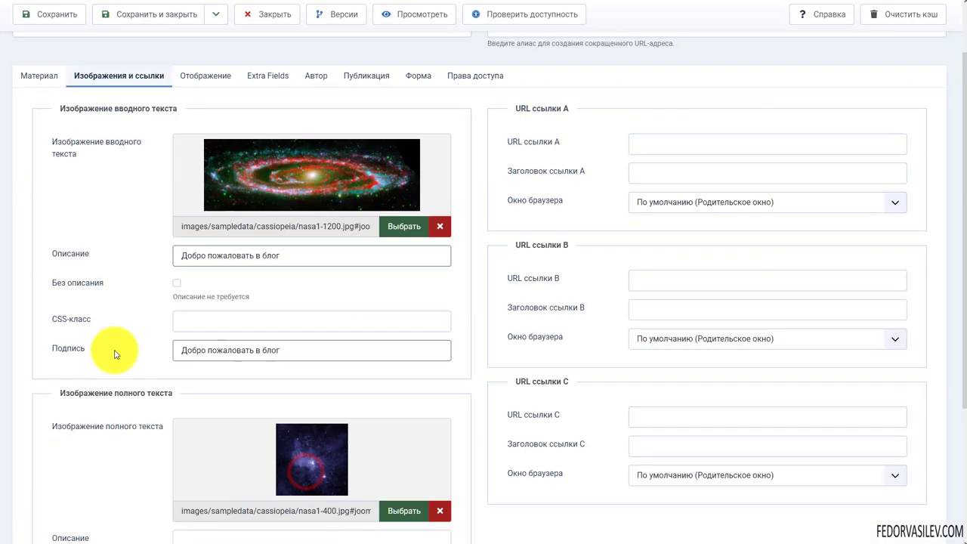
Review the display options of the article "Добро пожаловать в блог"
click(200, 151)
scroll(298, 205, down, 5)
scroll(142, 222, up, 5)
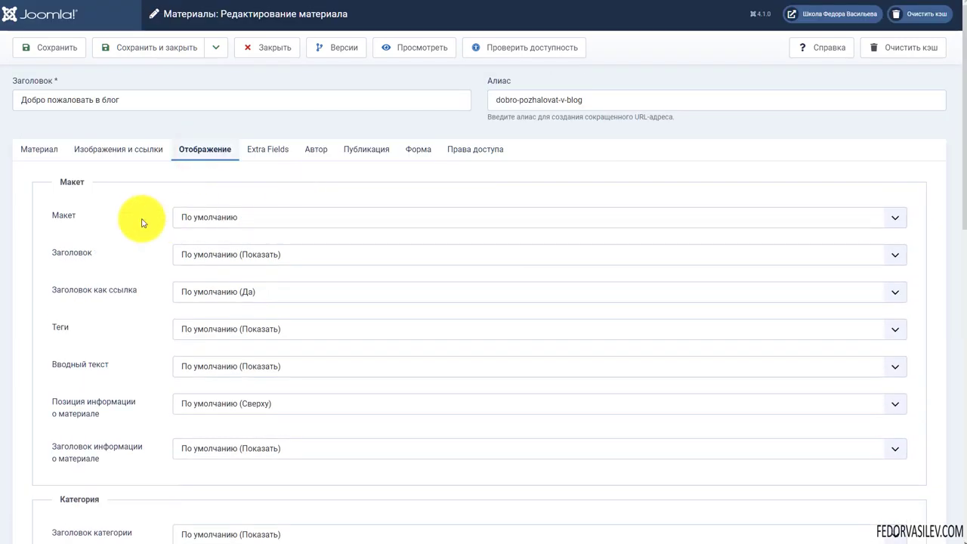
scroll(163, 220, down, 4)
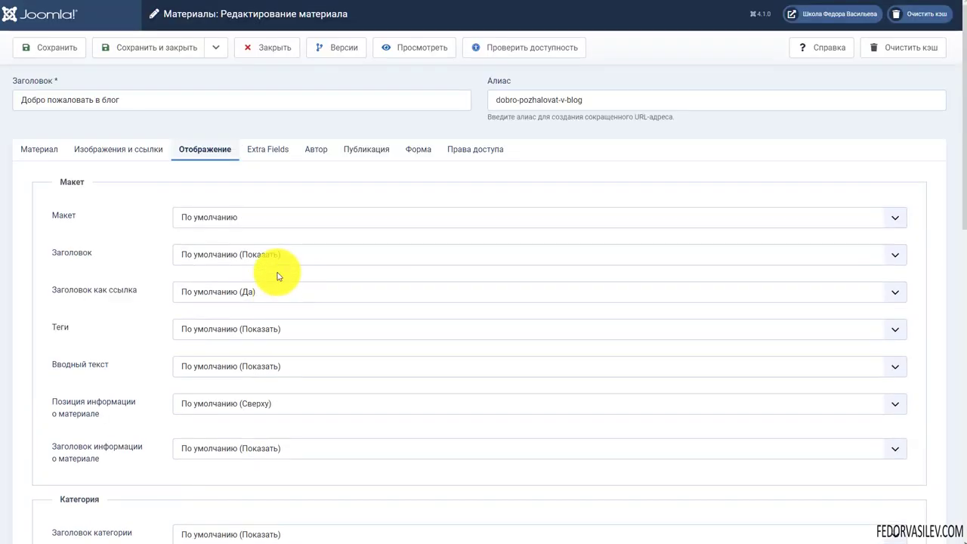
Set the article's Special state extra field to Hot and save the article
click(265, 147)
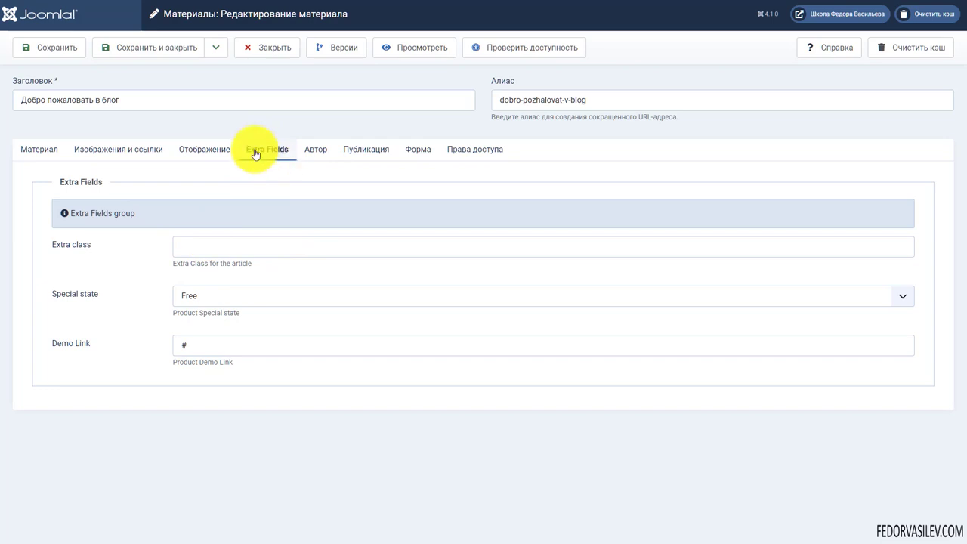
click(215, 296)
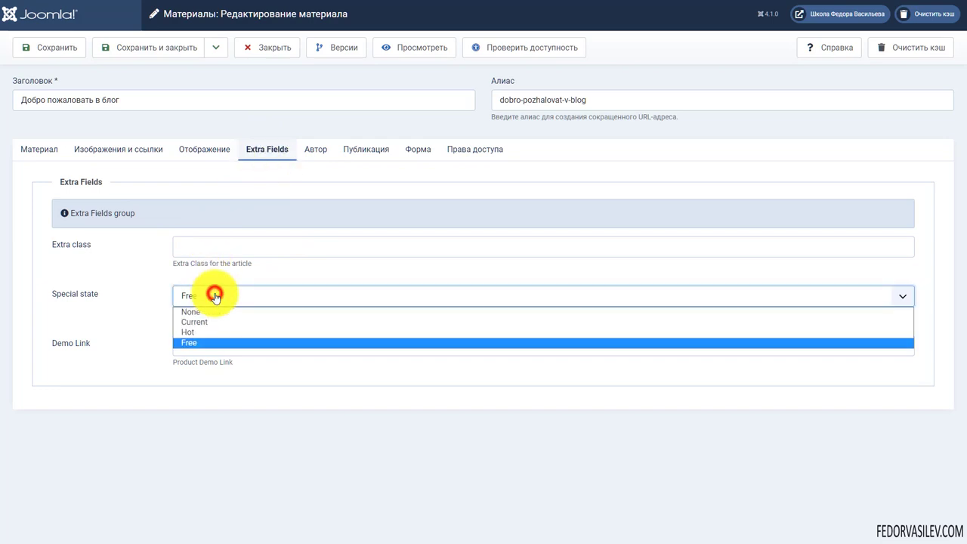
click(198, 332)
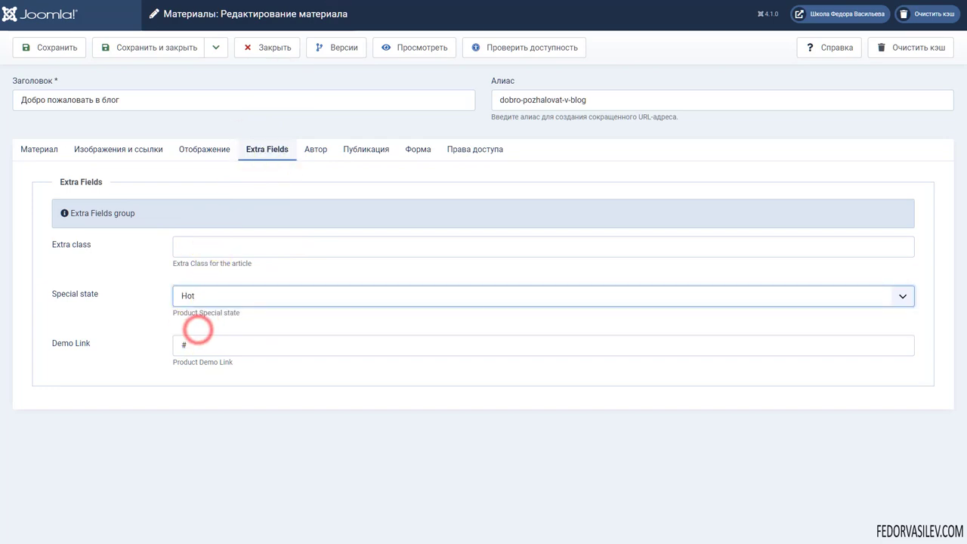
click(79, 47)
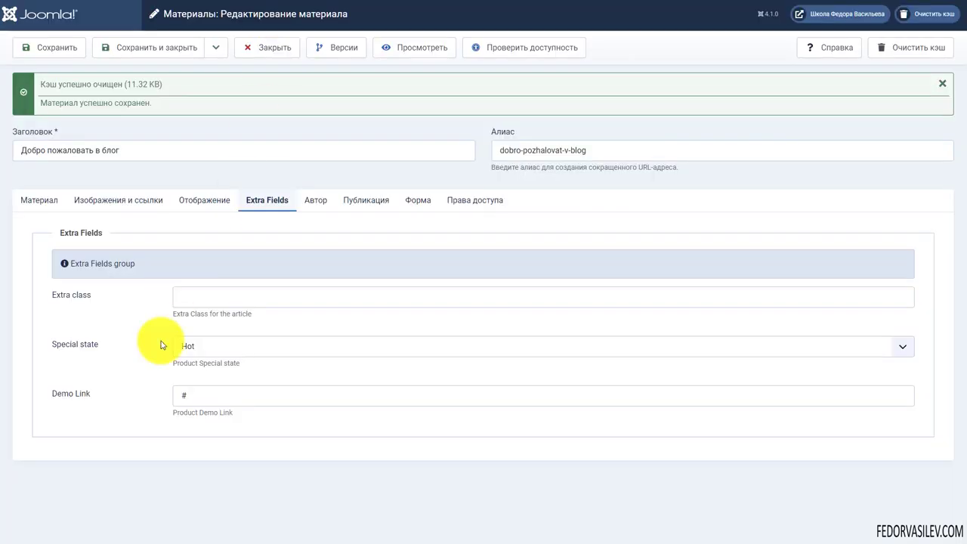
Check the Special state choices and look at the card ribbons and Live Demo buttons on the live portfolio page
click(183, 352)
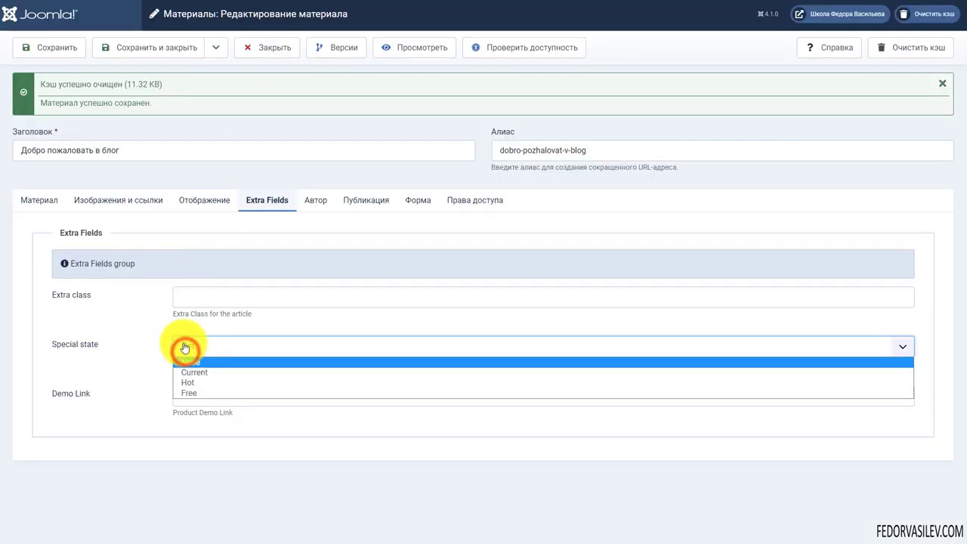
click(136, 351)
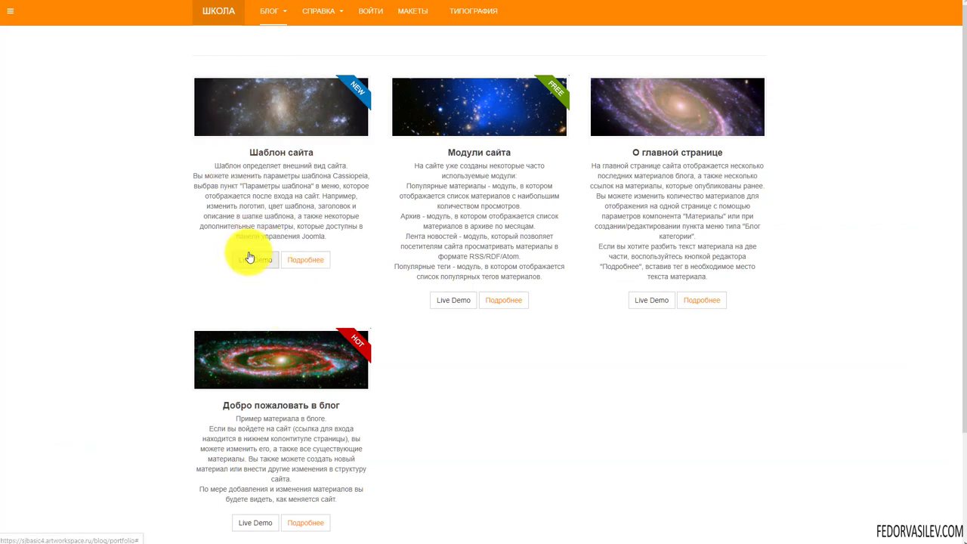
click(244, 271)
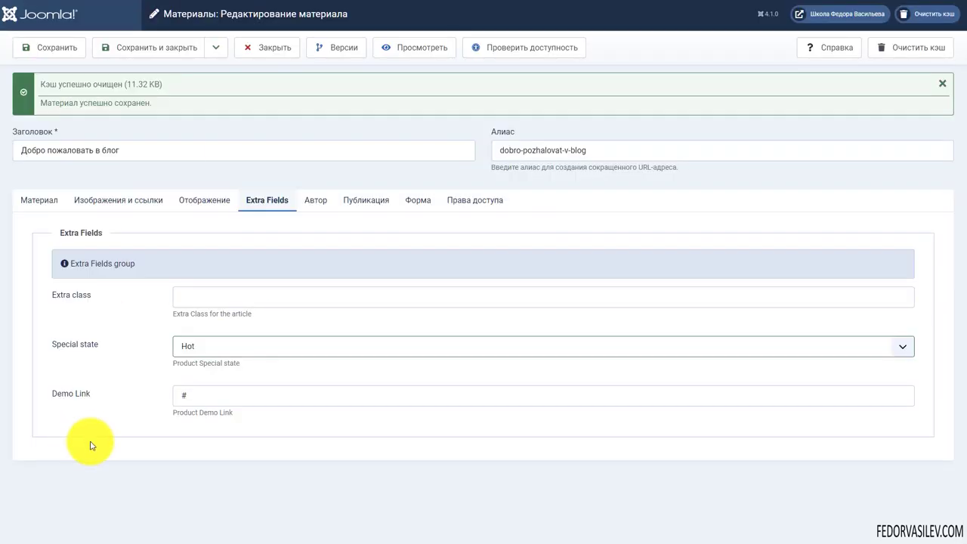
Clear the article's Demo Link extra field, save the article, and check its card on the live portfolio page
click(198, 400)
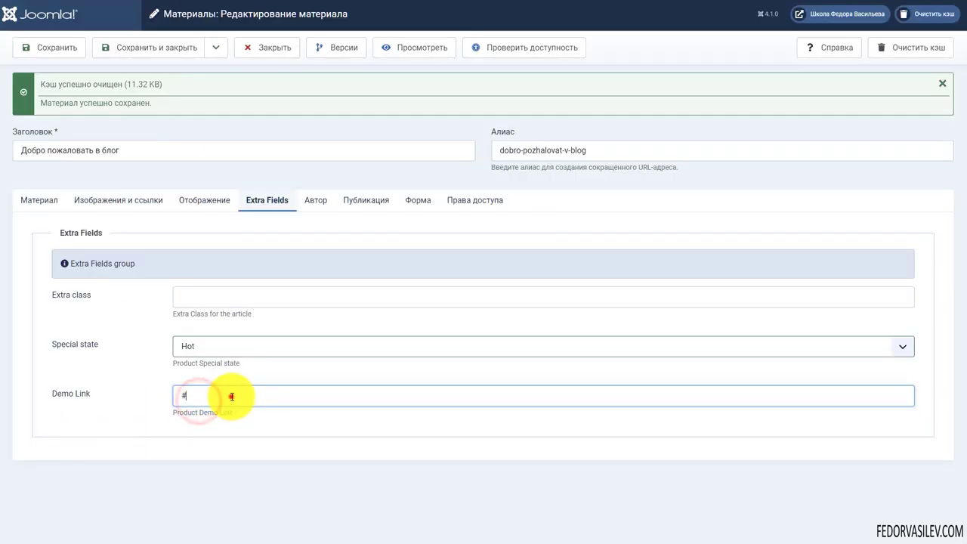
key(BackSpace)
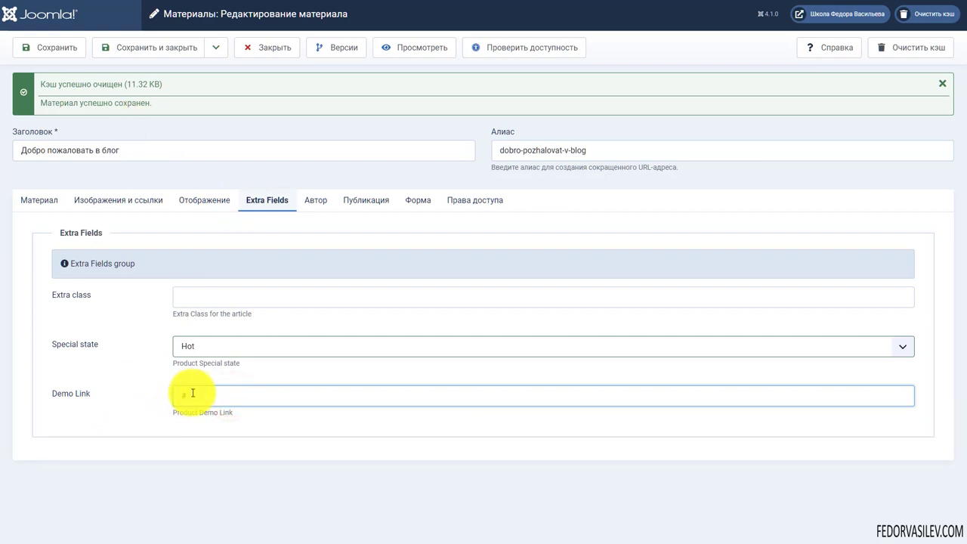
drag(194, 391, 150, 393)
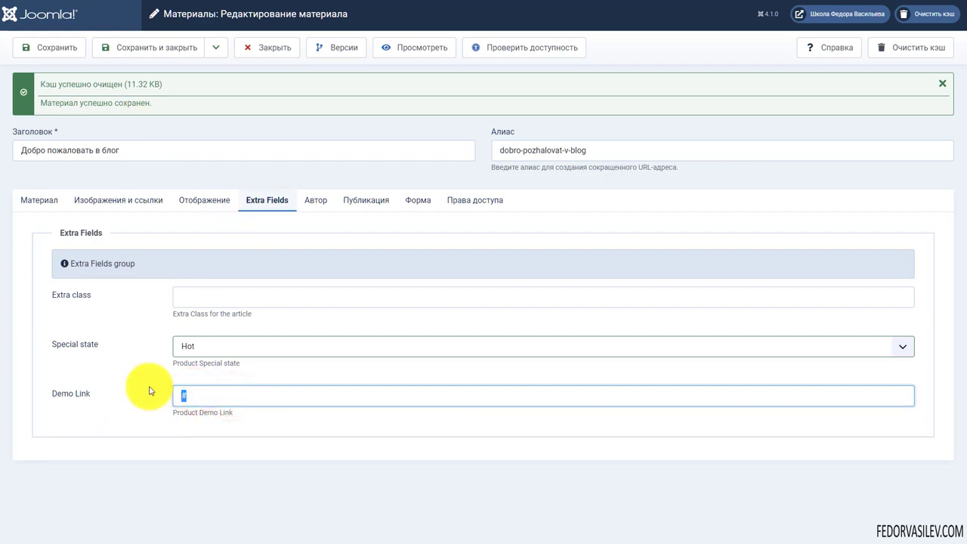
click(176, 399)
text(#)
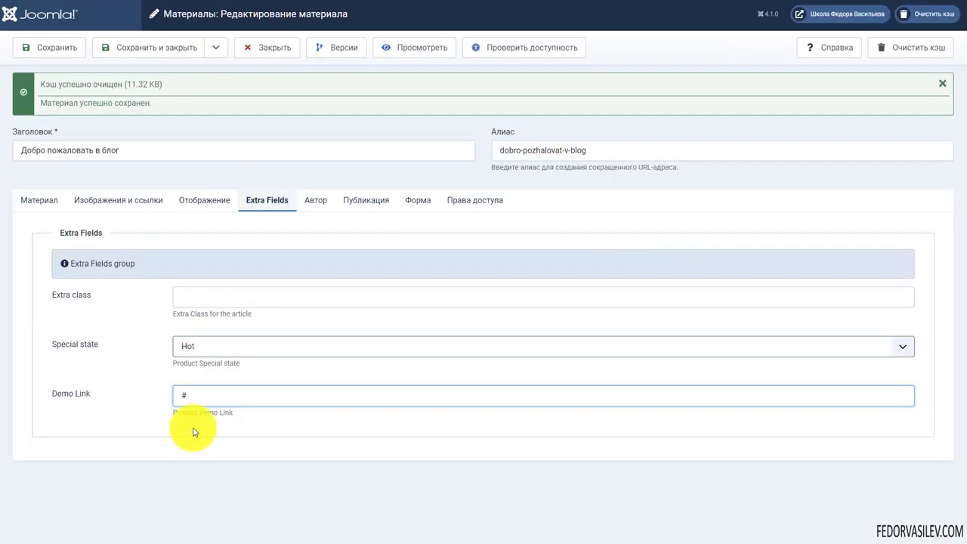
drag(201, 391, 138, 402)
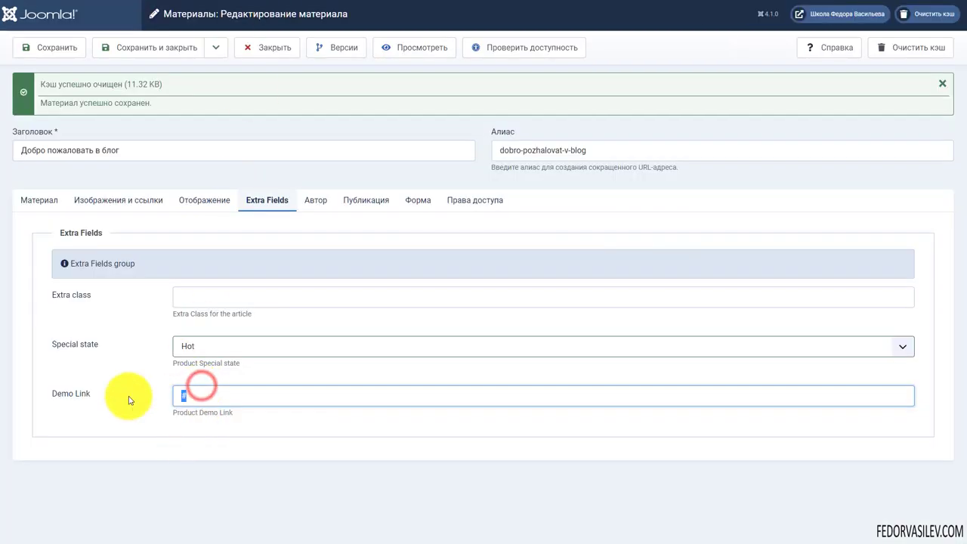
click(60, 50)
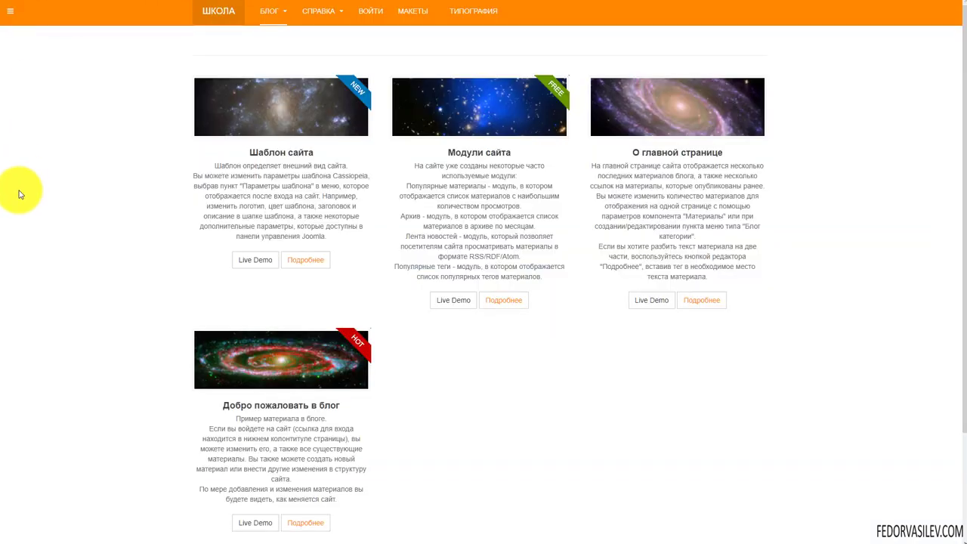
scroll(173, 457, down, 3)
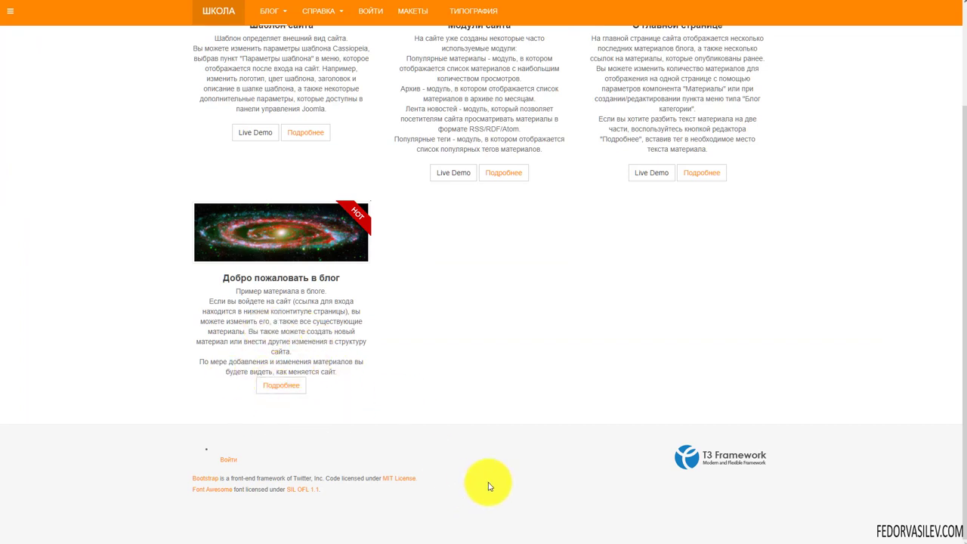
scroll(488, 486, up, 3)
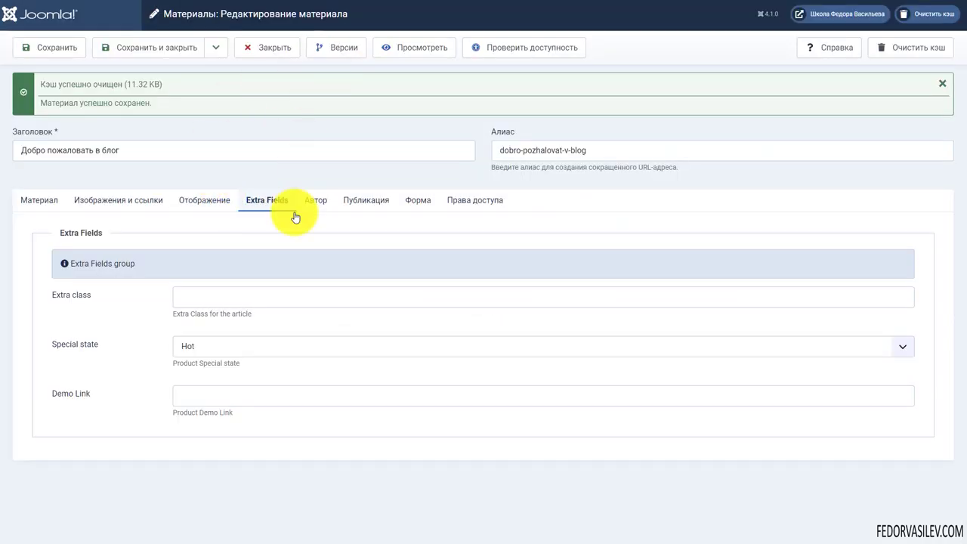
Review the article's author, publication, form and access rights settings, and close the article
click(329, 202)
click(363, 201)
click(417, 202)
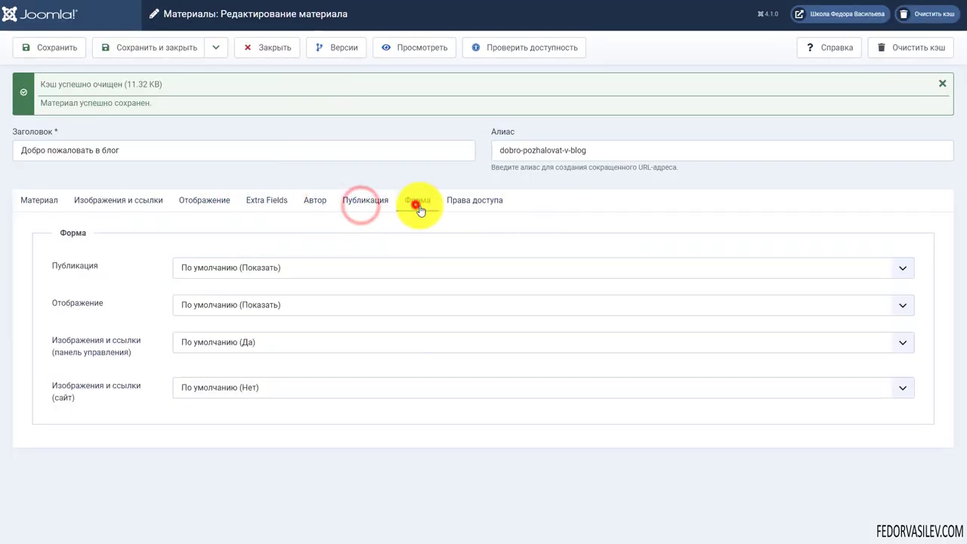
click(467, 213)
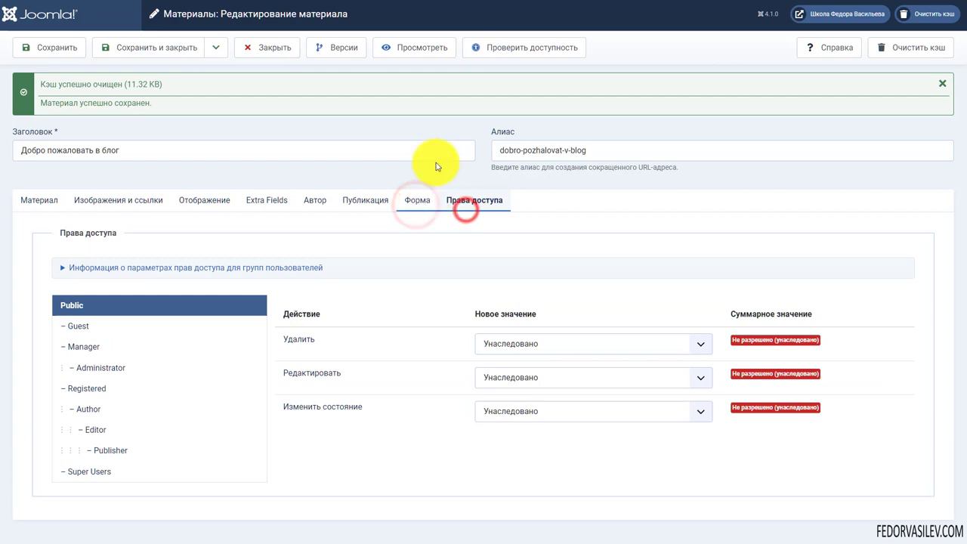
click(275, 47)
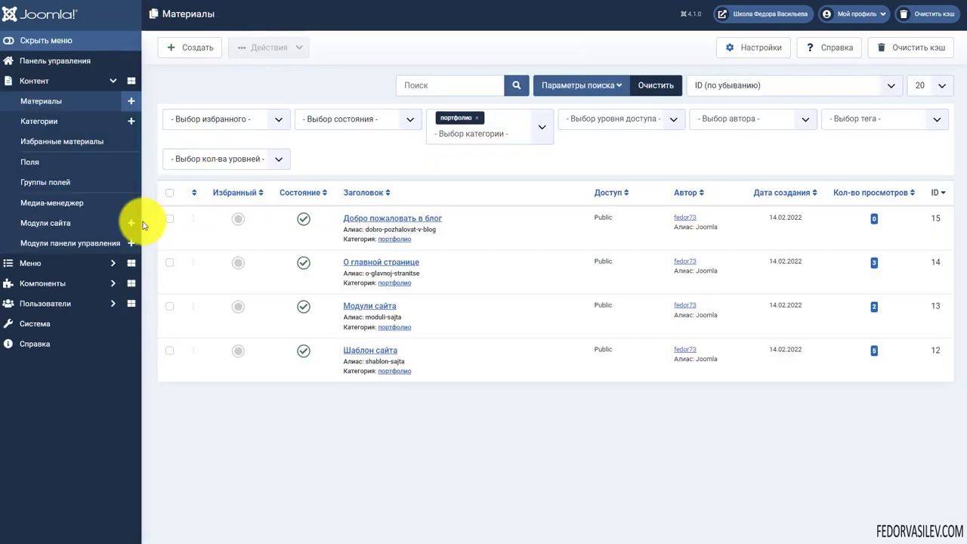
Open the list of site template styles in the system settings
click(51, 324)
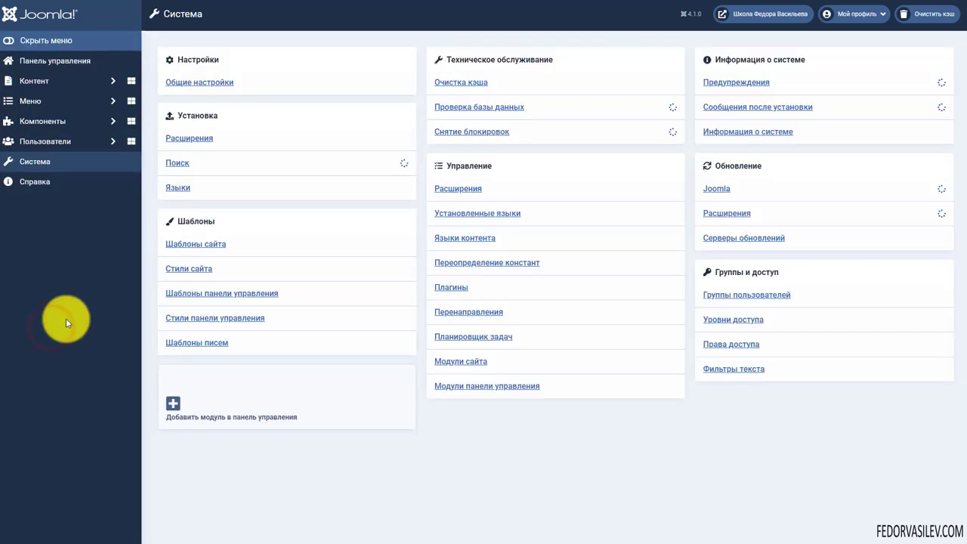
click(176, 269)
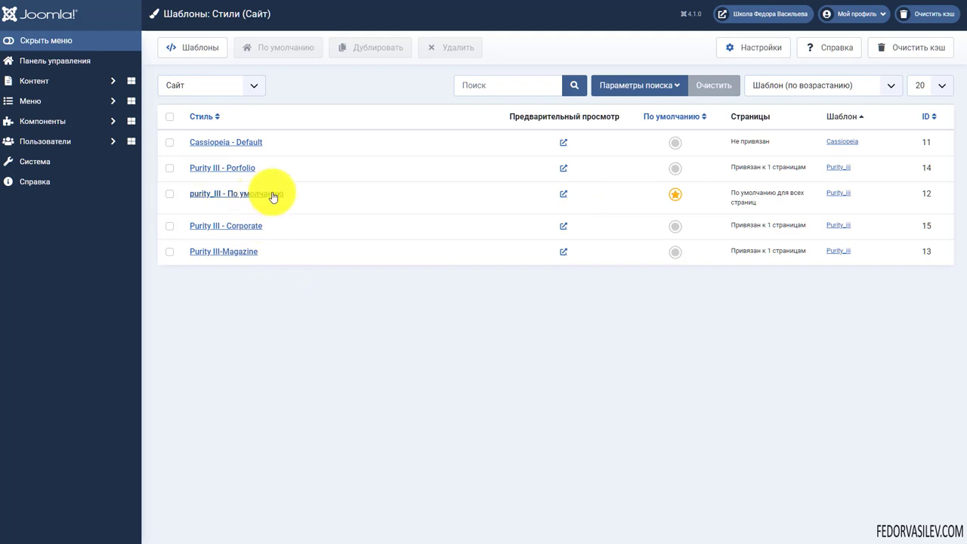
Select the purity_III - По умолчанию style in the list as the source for duplication
click(310, 193)
click(170, 194)
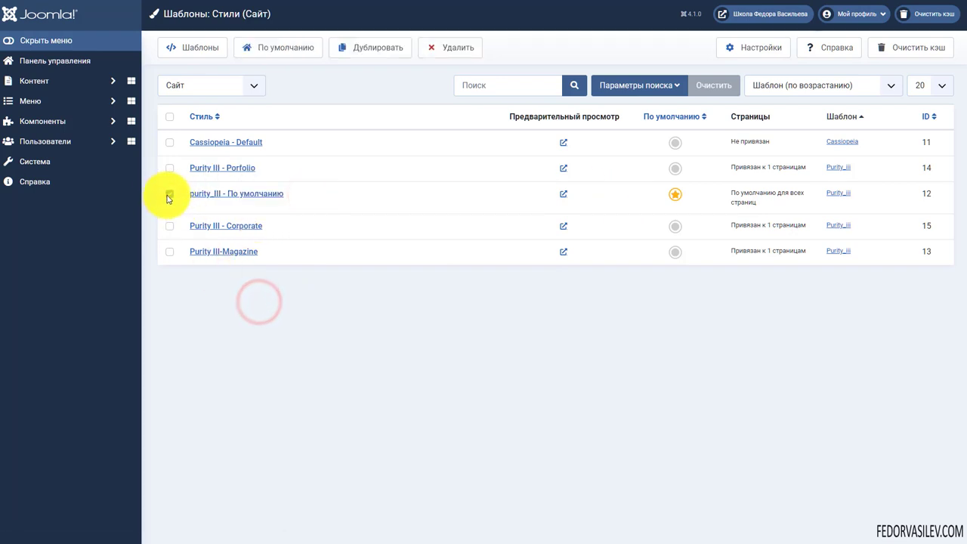
click(169, 194)
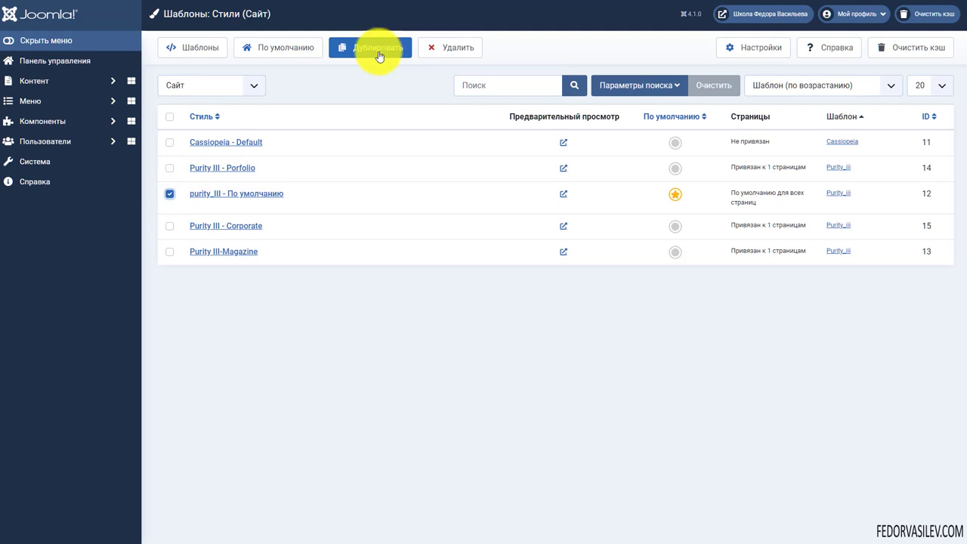
Open the Purity III - Porfolio style and look through the available layouts in its layout settings
click(232, 169)
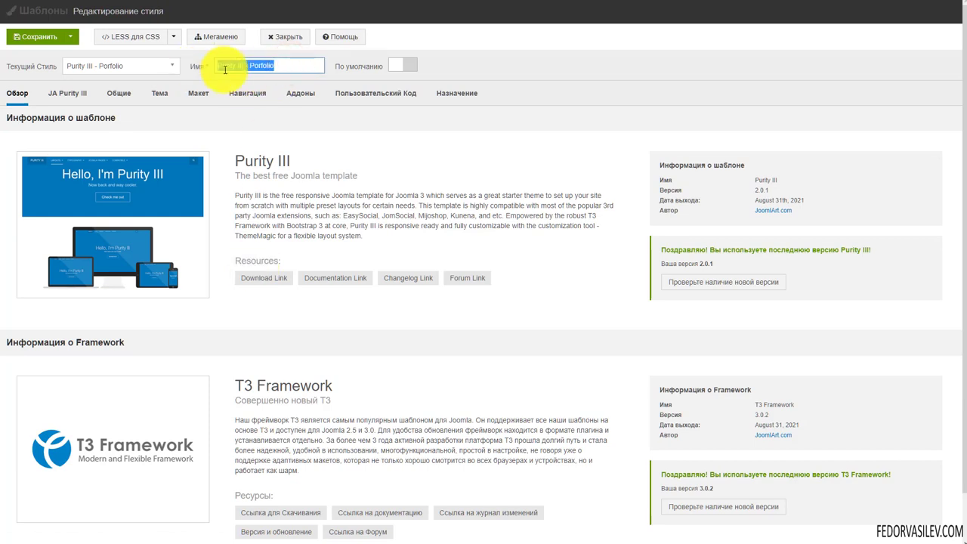
click(65, 95)
click(124, 94)
click(194, 97)
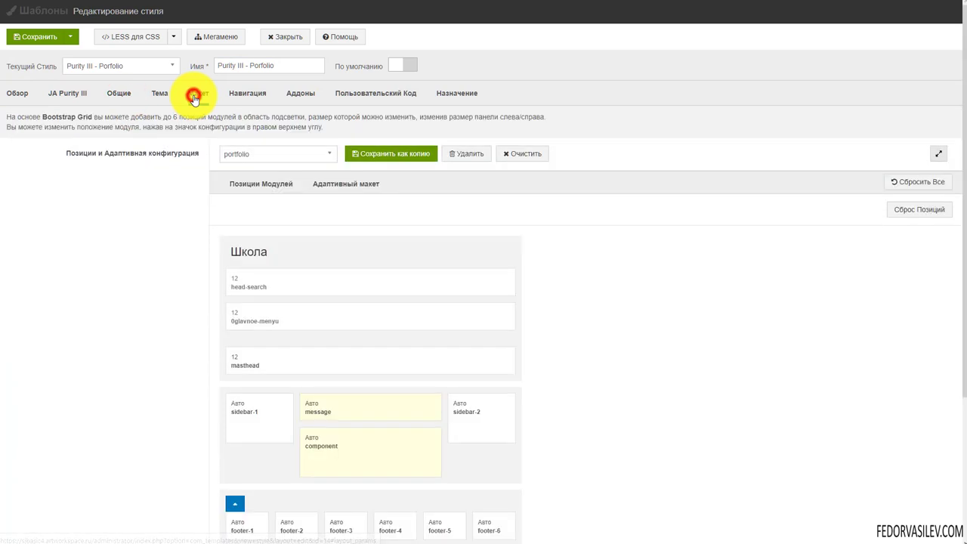
click(254, 154)
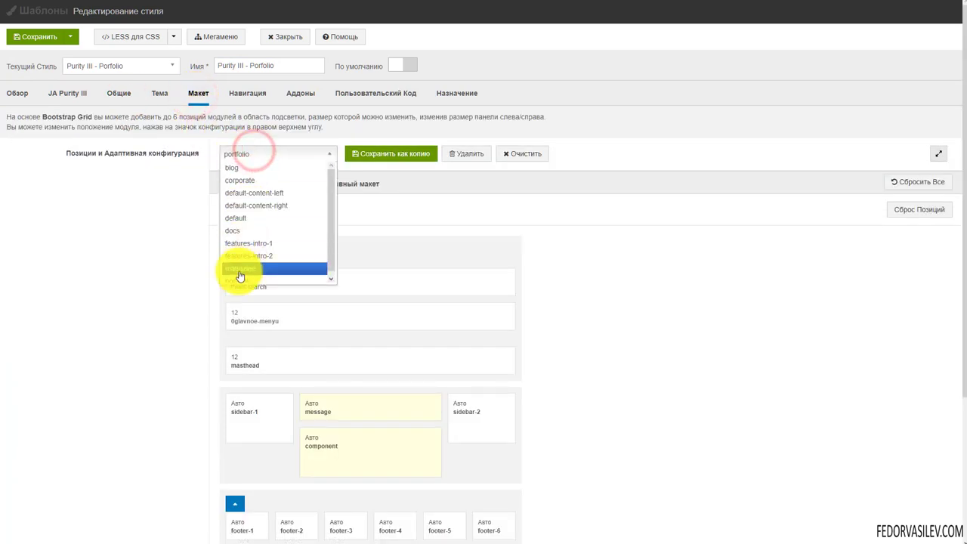
Compare the layout with the cards on the live portfolio page, and close the style editor
click(701, 211)
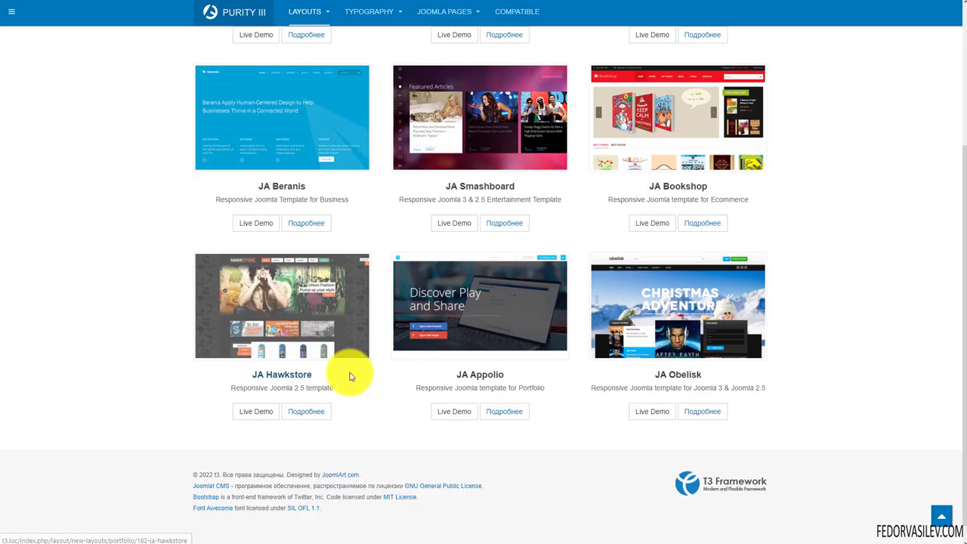
scroll(345, 371, up, 3)
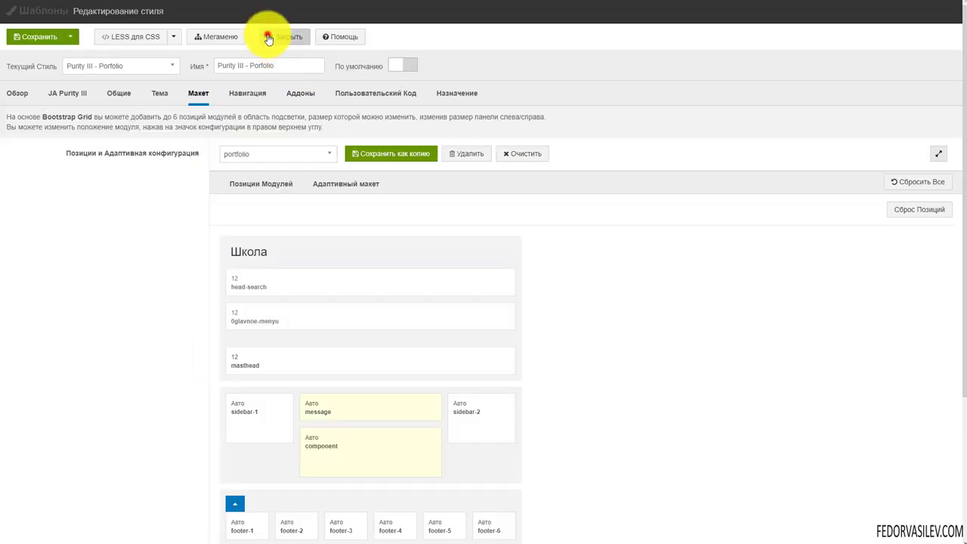
click(268, 34)
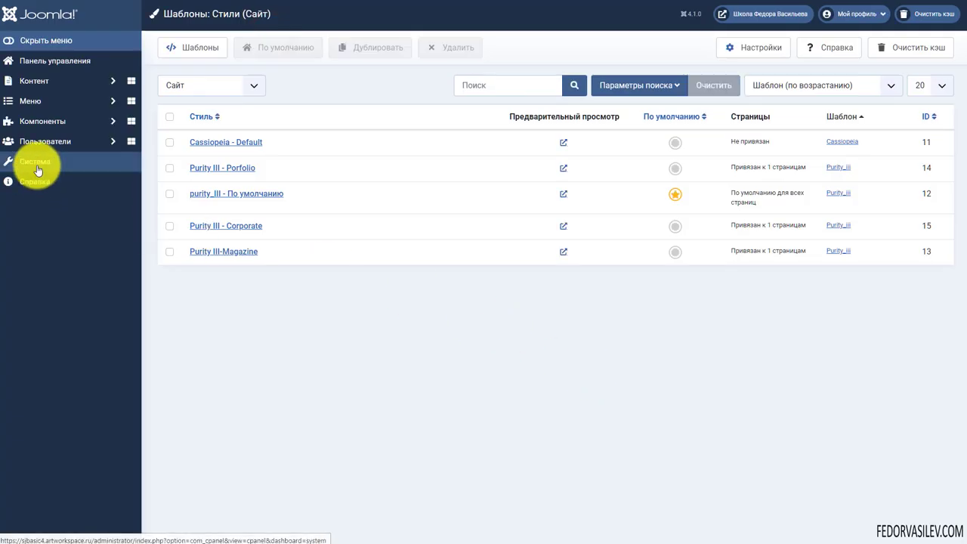
Open the Портфолио item from the list of menu items and show its details
click(25, 110)
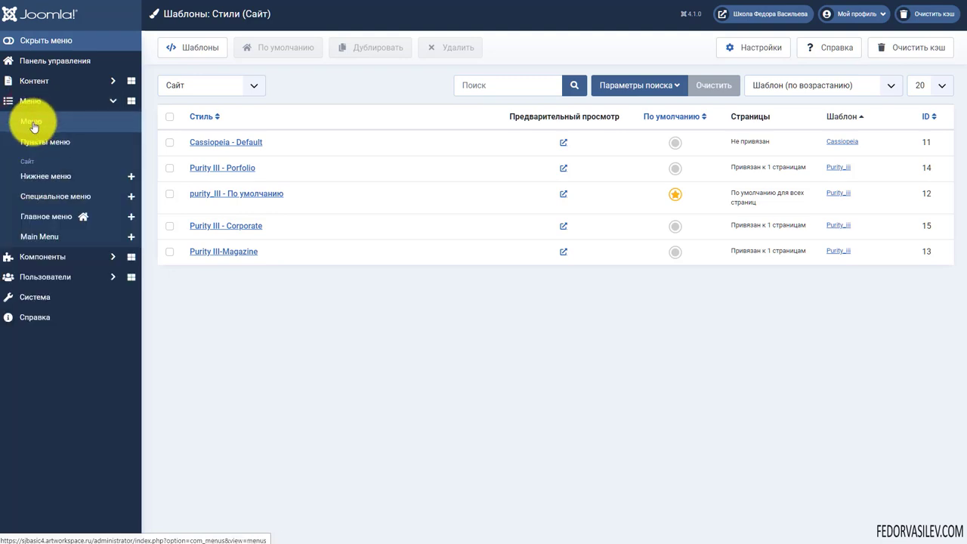
click(32, 141)
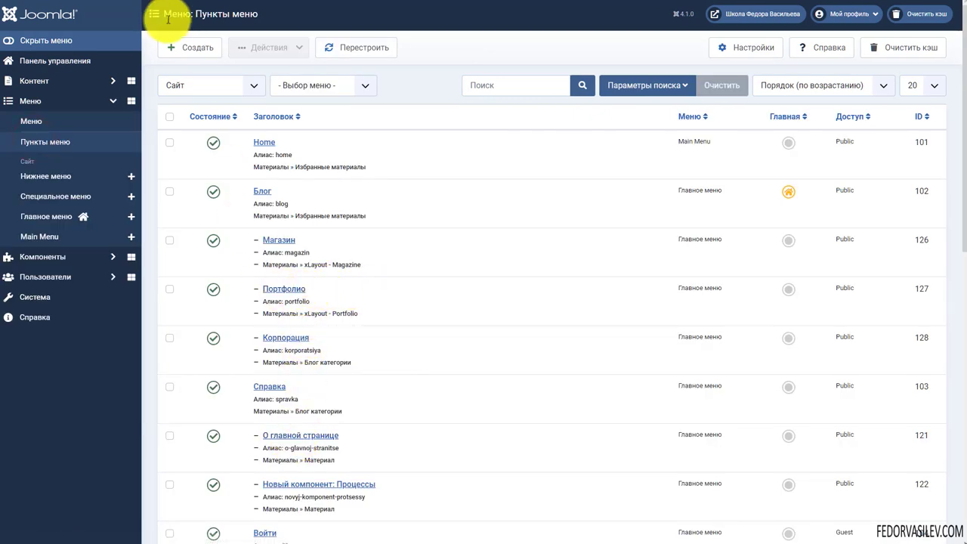
click(278, 291)
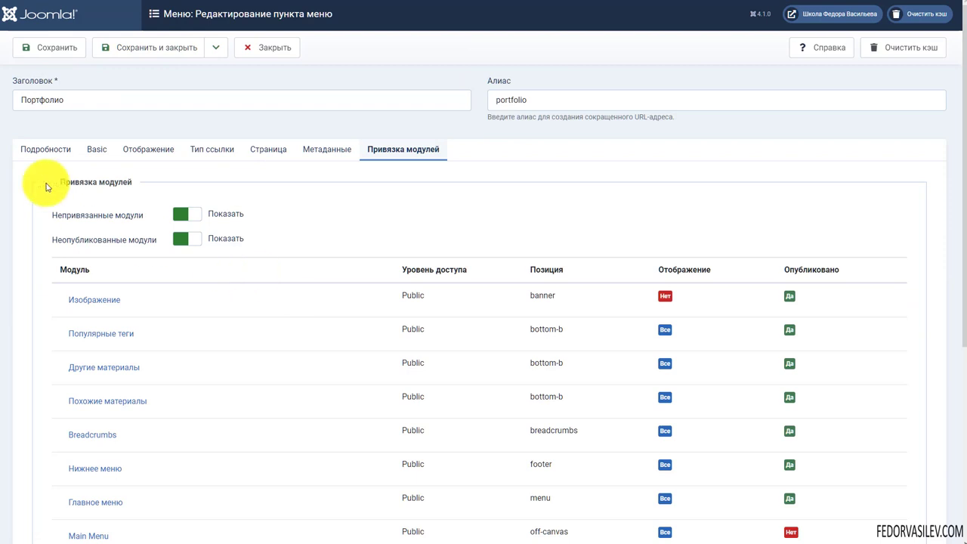
click(48, 150)
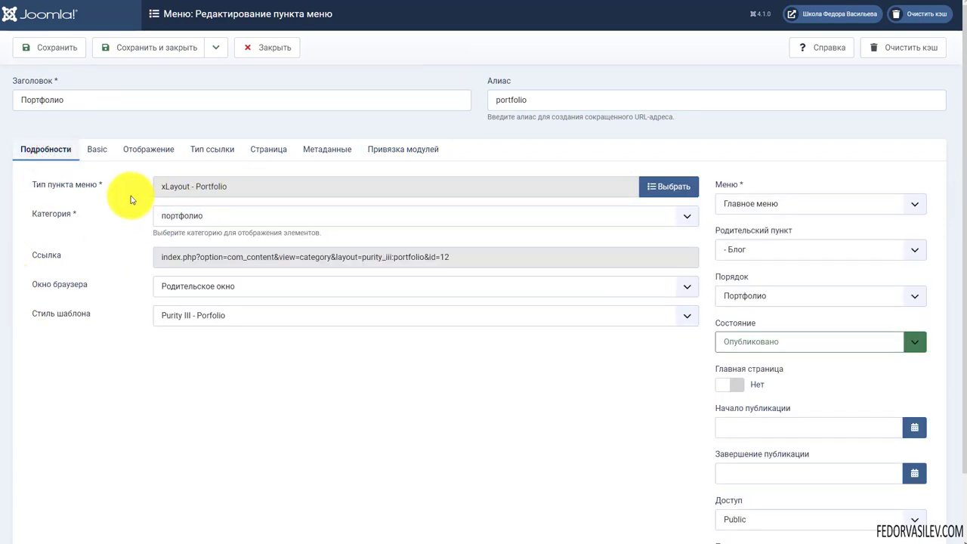
Look through the article-based menu item types, including the xLayout variants, and close the chooser
click(654, 187)
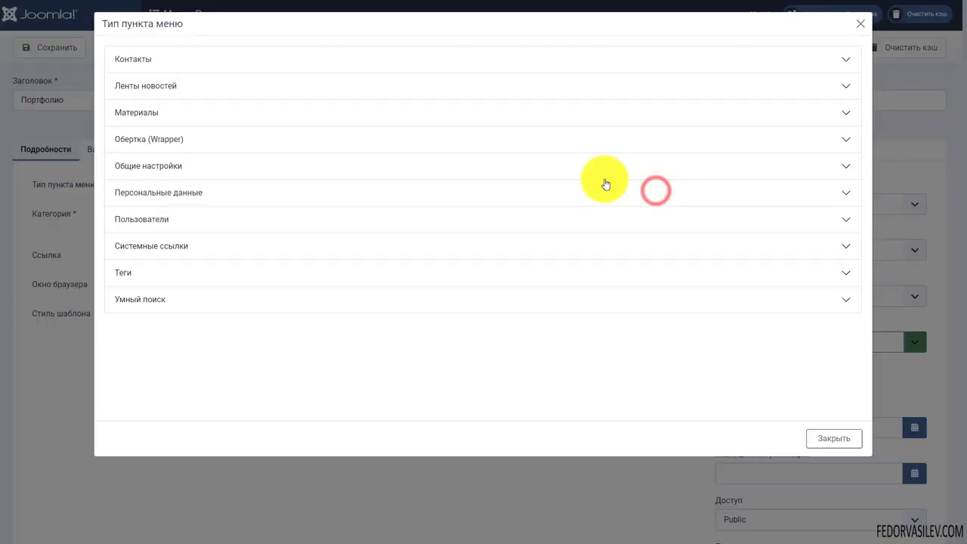
click(146, 113)
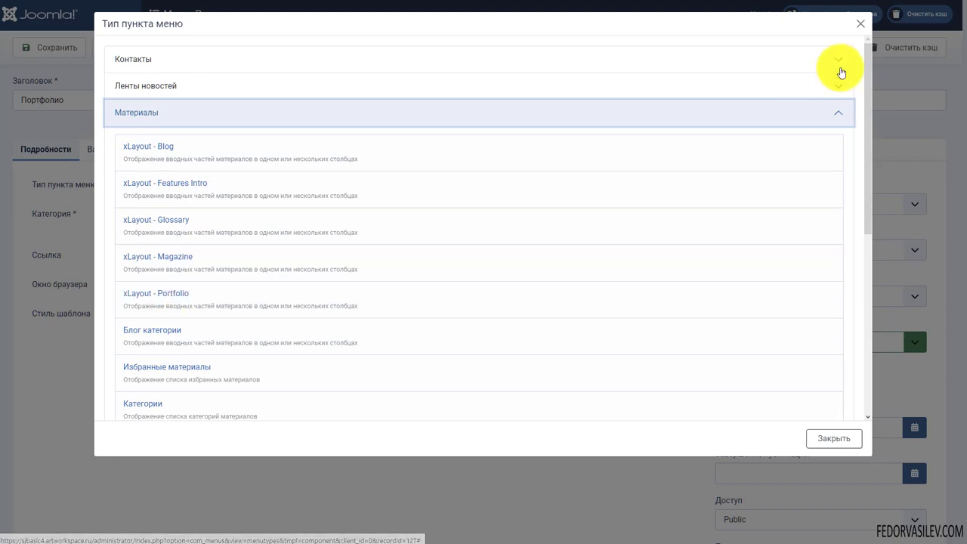
click(859, 25)
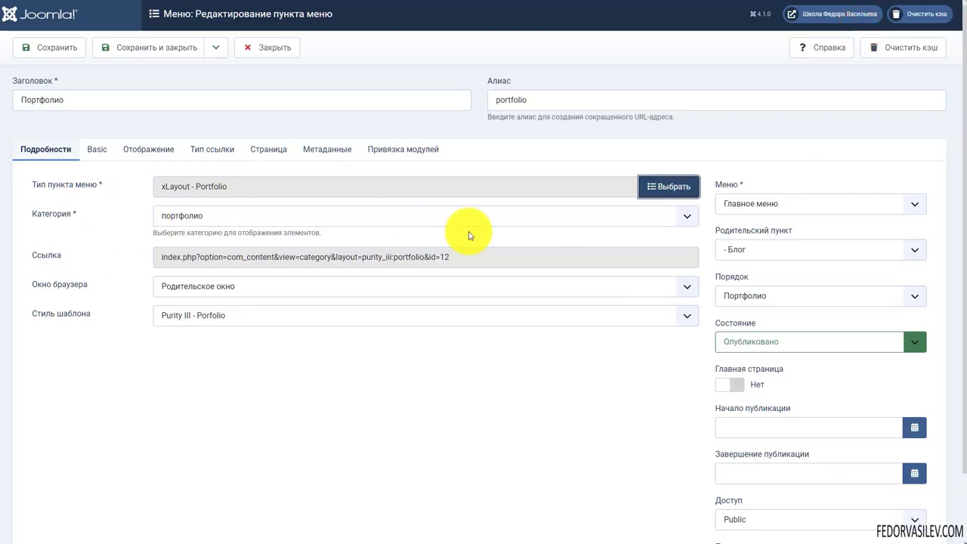
Check the category and template style choices of the Портфолио menu item, keeping портфолио and Purity III - Porfolio
click(680, 218)
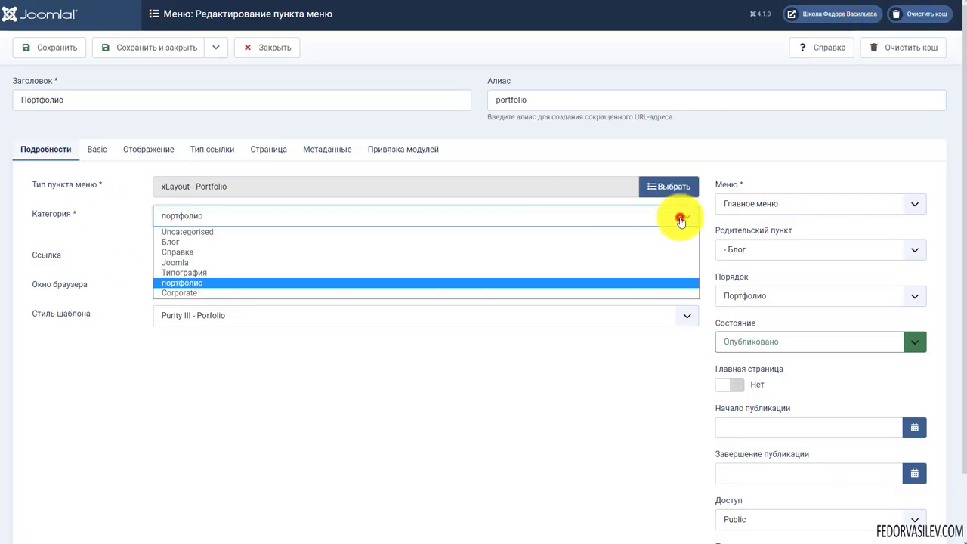
click(187, 285)
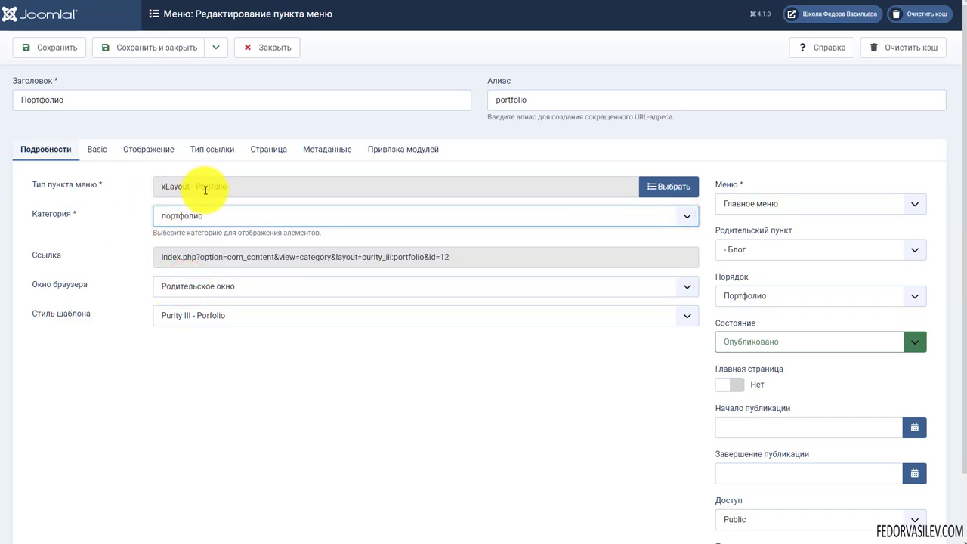
click(201, 318)
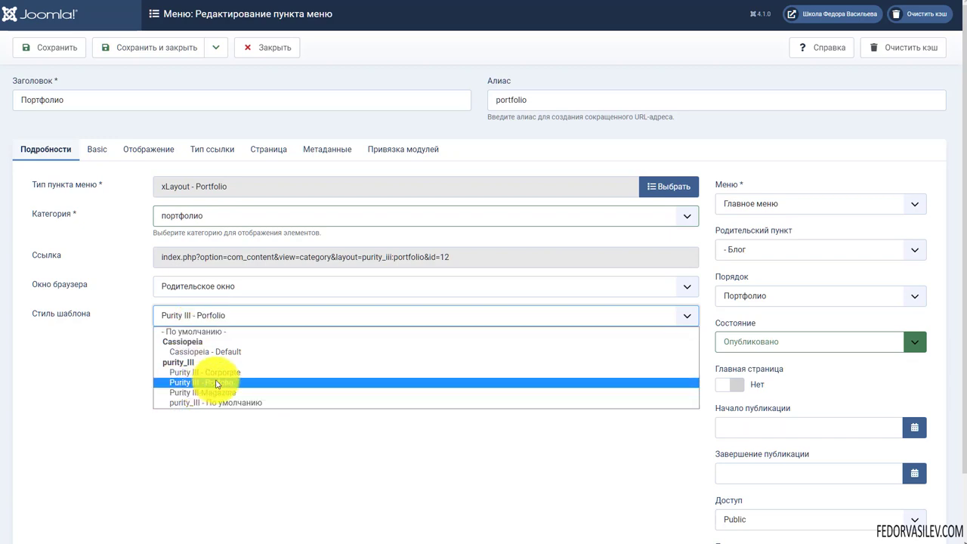
click(37, 355)
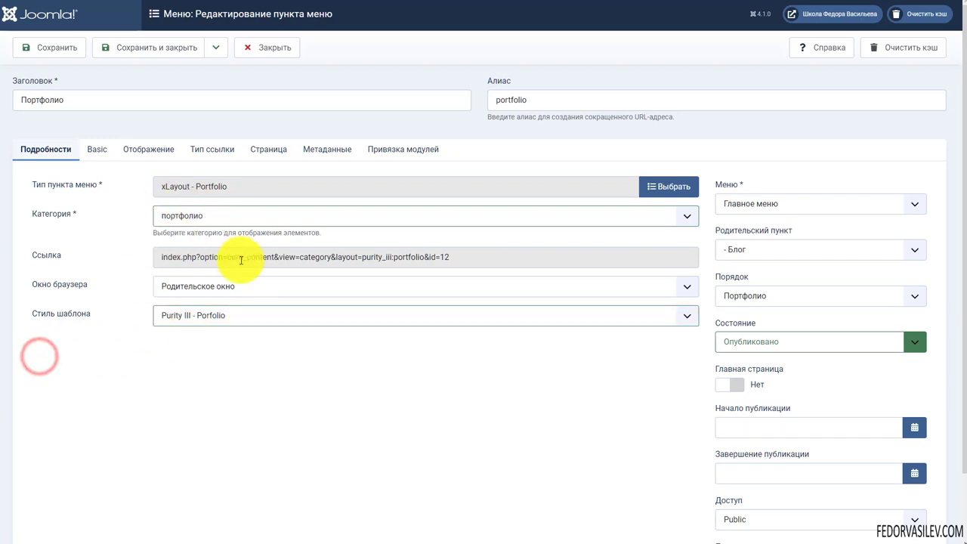
Examine the number of items and number of columns in the menu item's basic settings
click(125, 150)
click(92, 150)
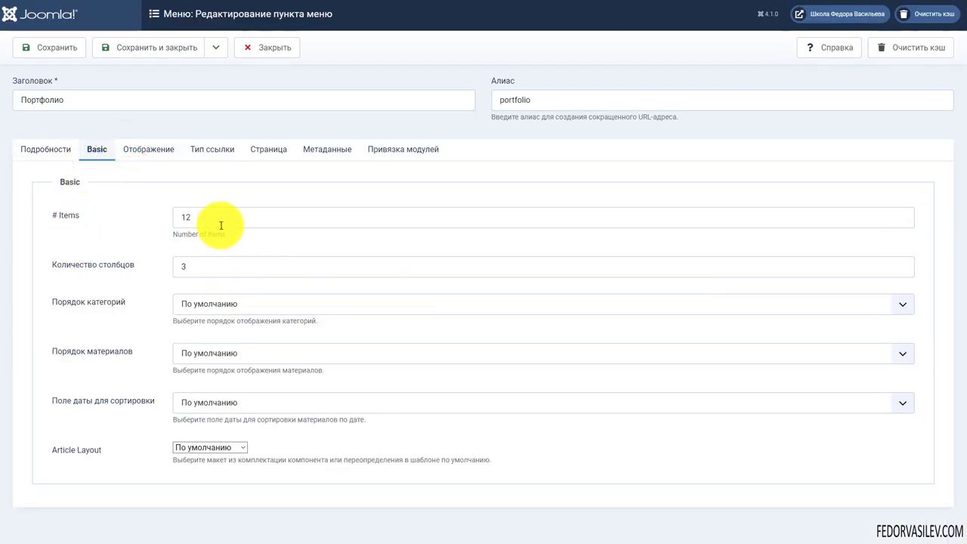
double_click(185, 217)
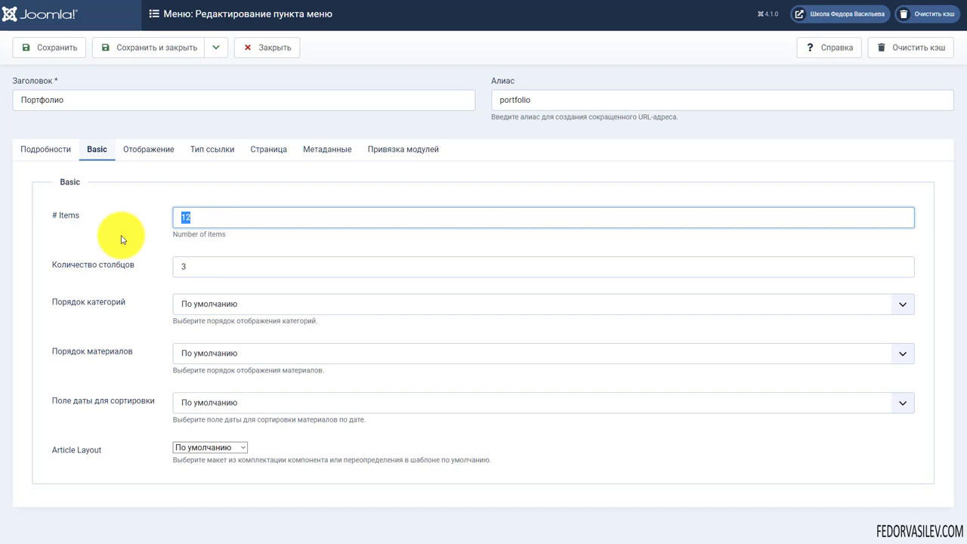
double_click(189, 267)
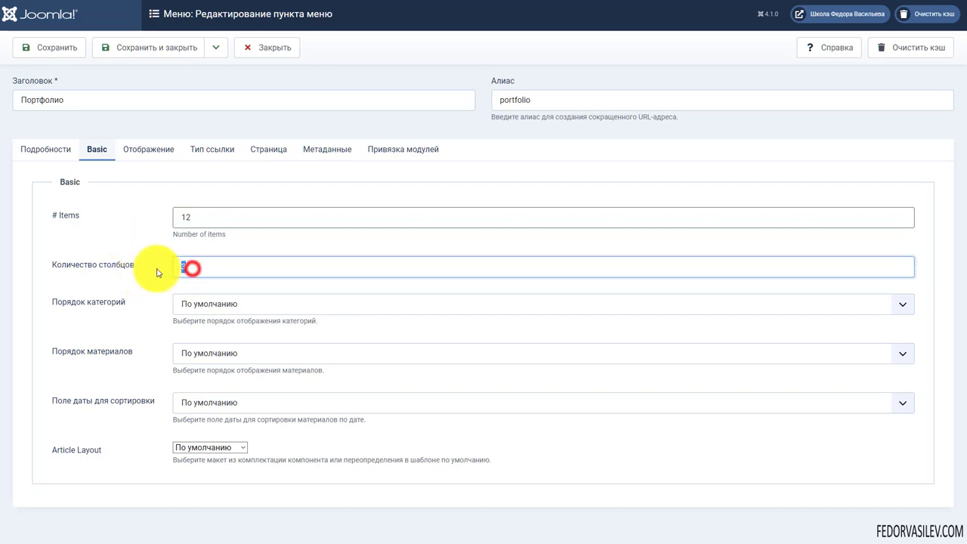
Review the display settings of the Портфолио menu item from the title options to the read-more options
click(136, 152)
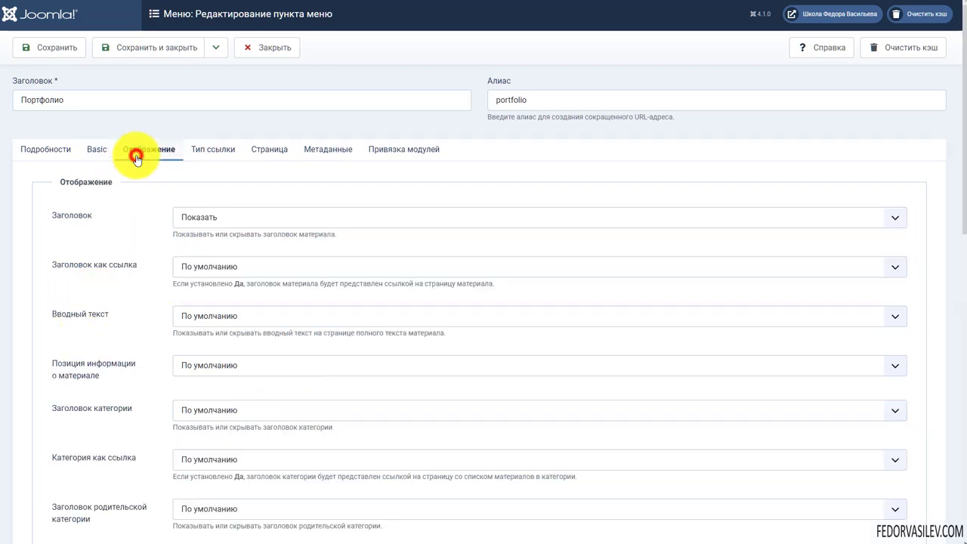
click(78, 153)
click(89, 150)
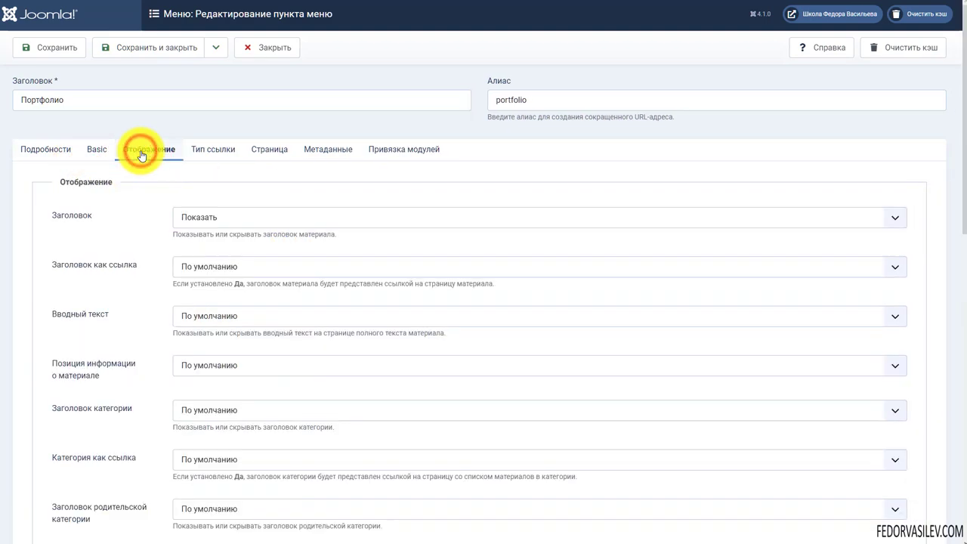
scroll(411, 263, down, 10)
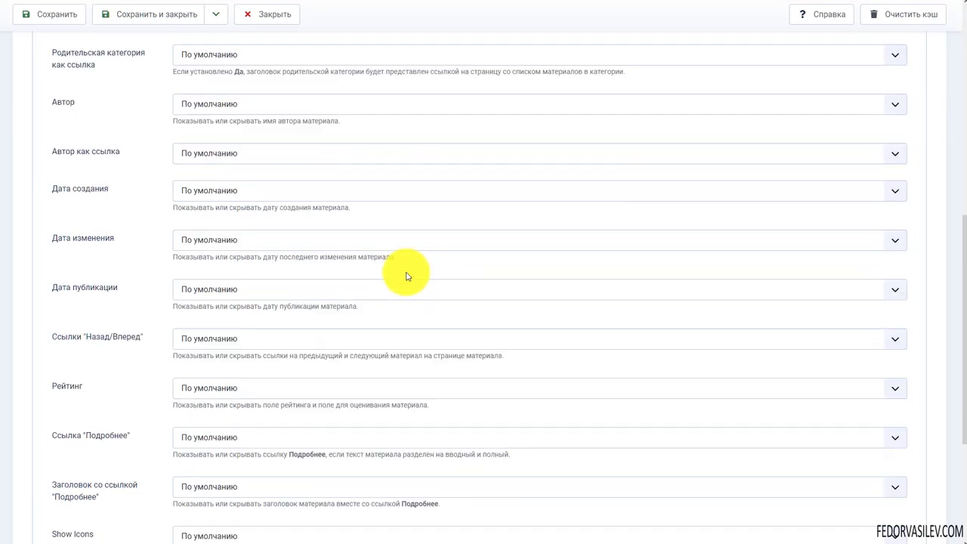
scroll(405, 276, up, 5)
scroll(406, 276, up, 8)
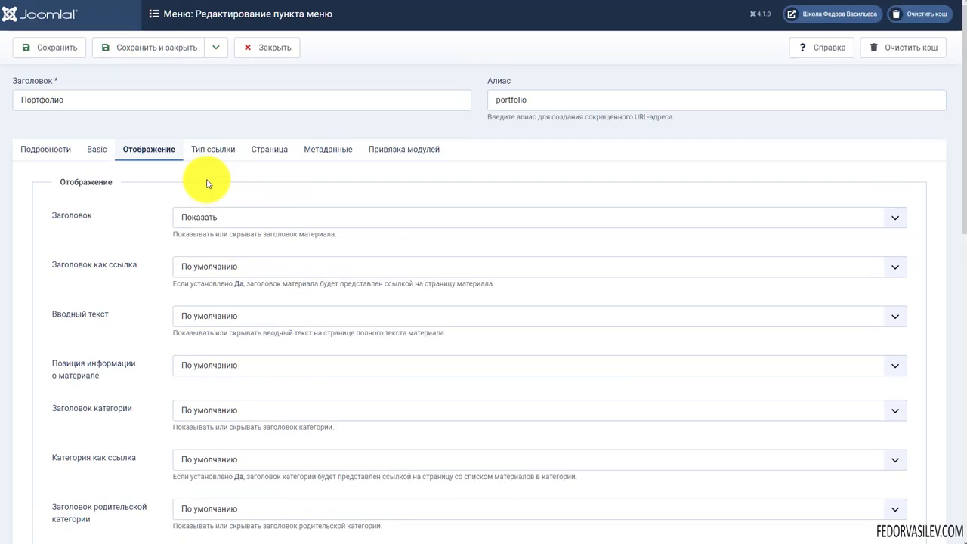
Review the menu item's link type, page heading, metadata and module assignment settings
click(210, 148)
click(268, 149)
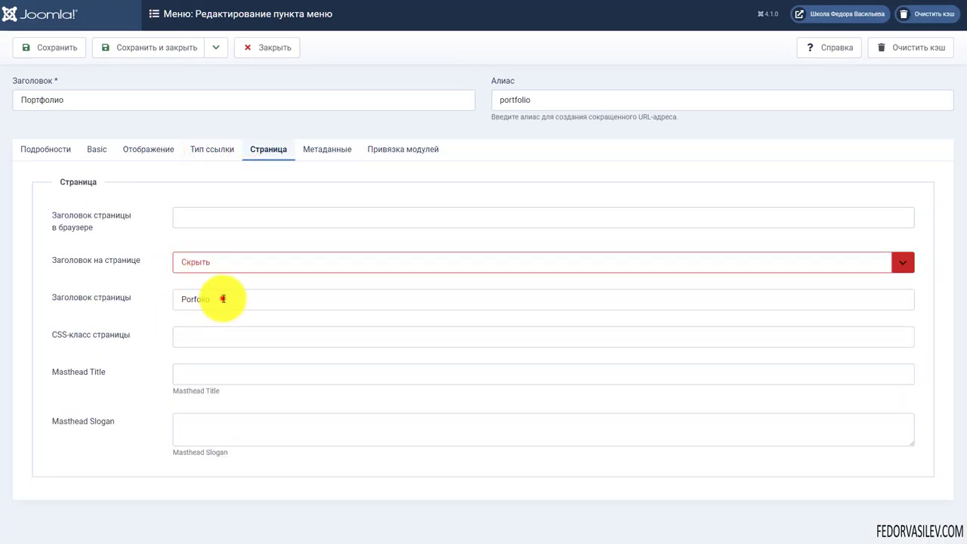
drag(223, 299, 162, 300)
click(186, 261)
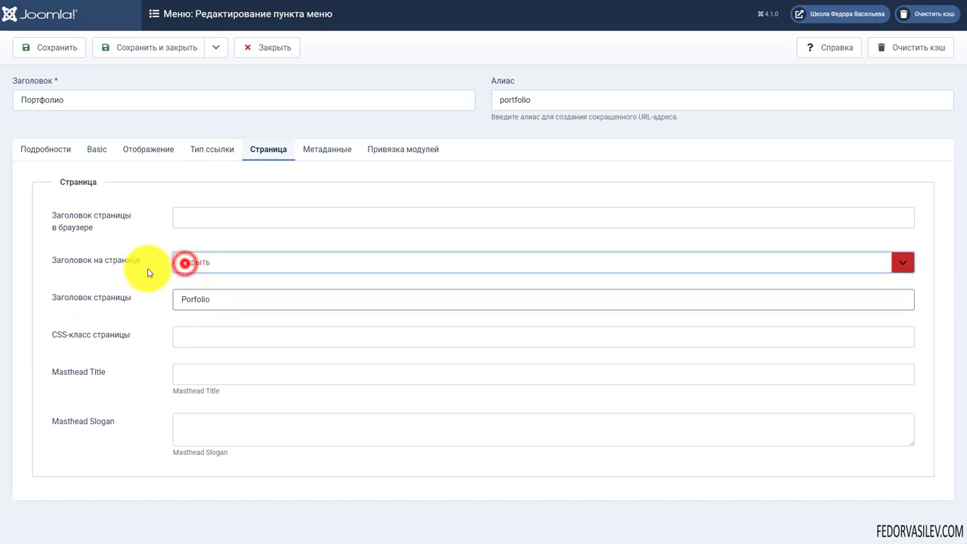
click(324, 162)
click(401, 149)
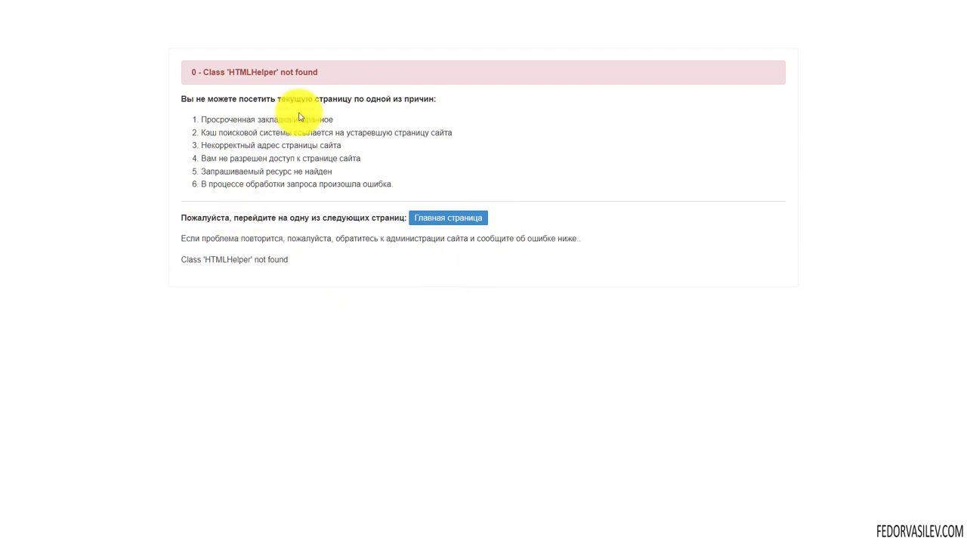
Highlight the heading of the site's error page, and return to the article settings in the administration
drag(321, 73, 153, 110)
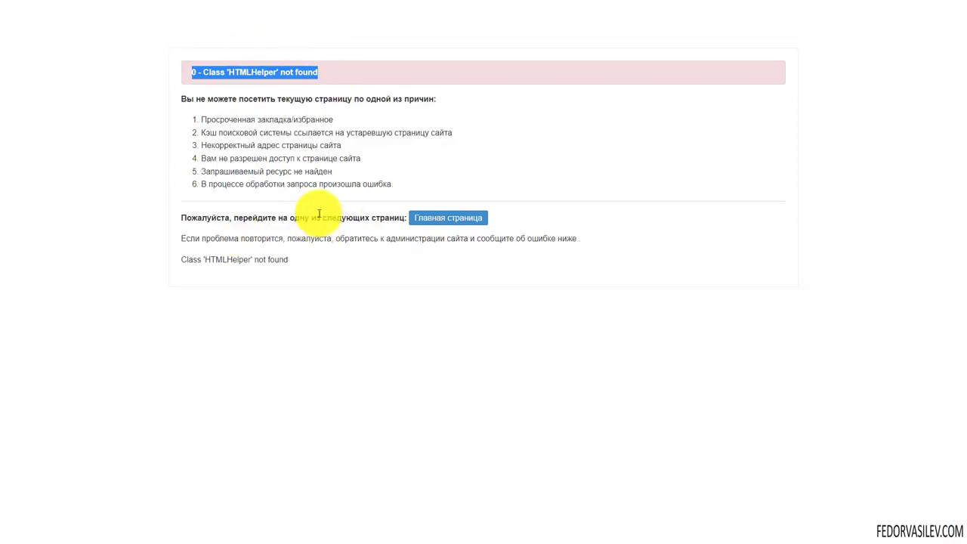
click(306, 1)
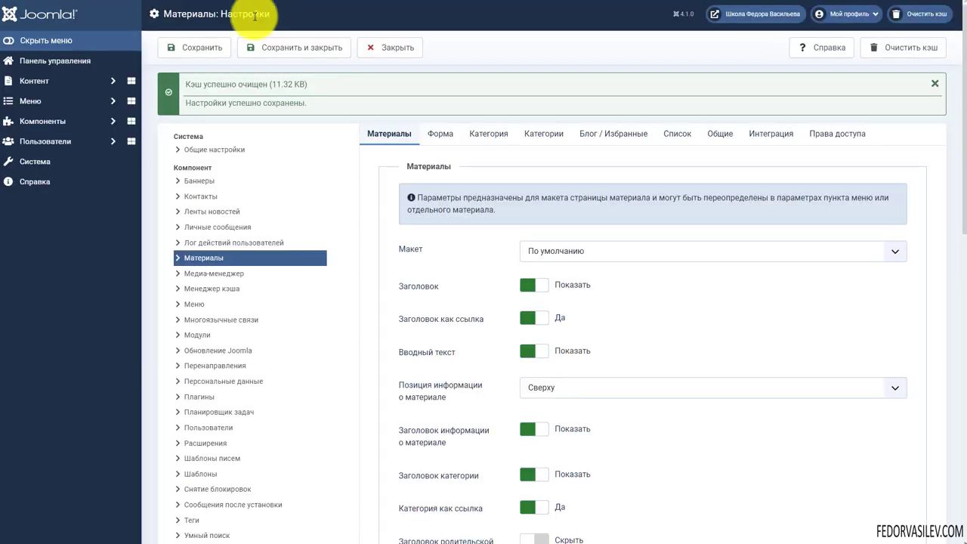
Return to the list of articles and open the global settings of the articles component
click(62, 89)
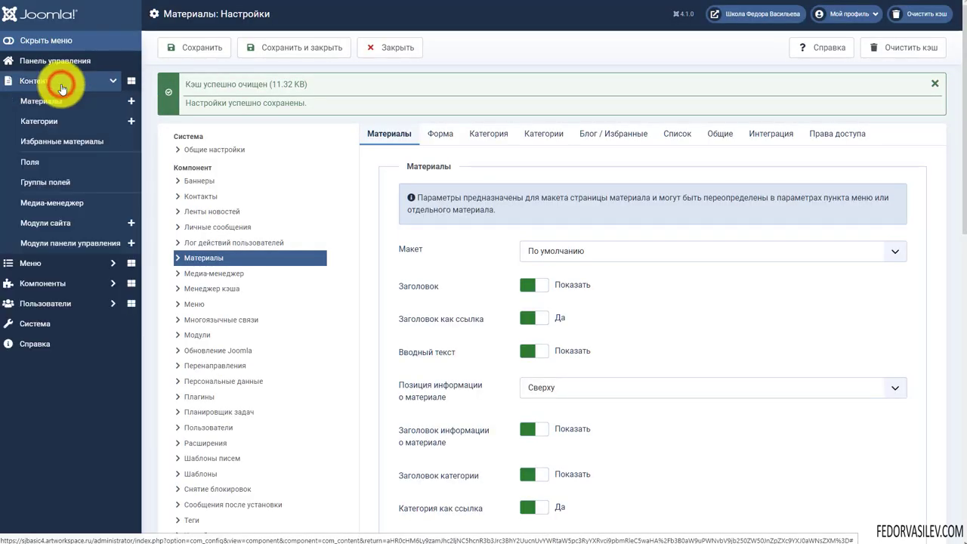
click(45, 100)
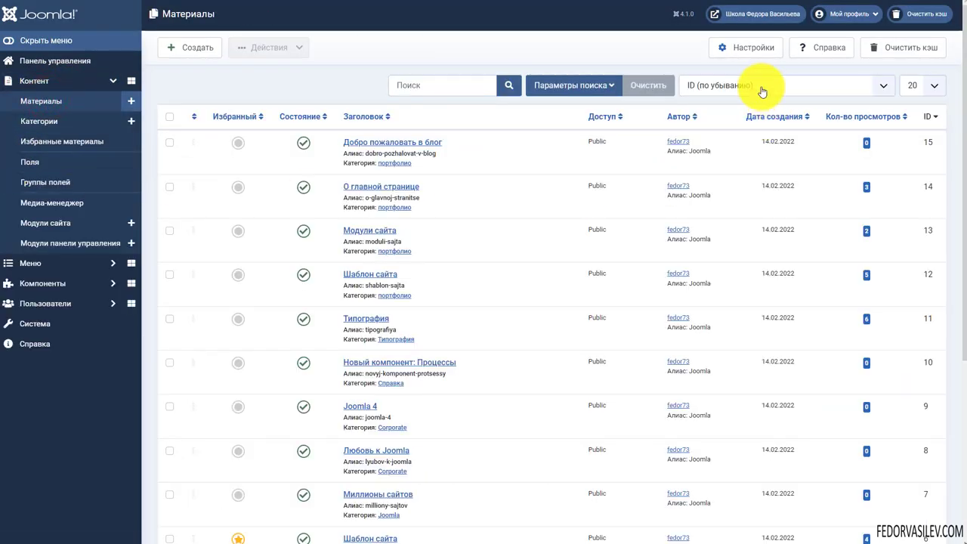
click(747, 50)
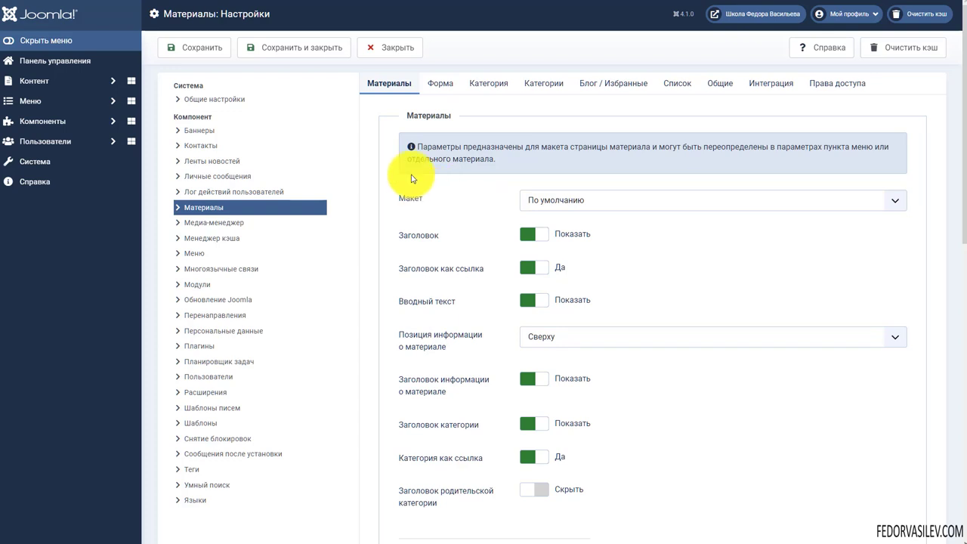
Switch off the option that shows the title with the read-more link for articles, and save the settings
scroll(448, 234, down, 7)
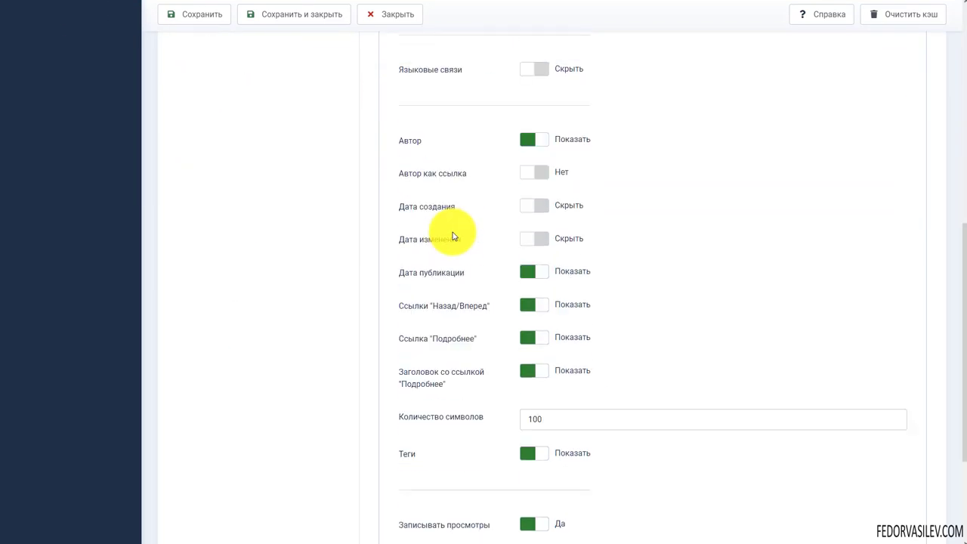
scroll(452, 234, down, 1)
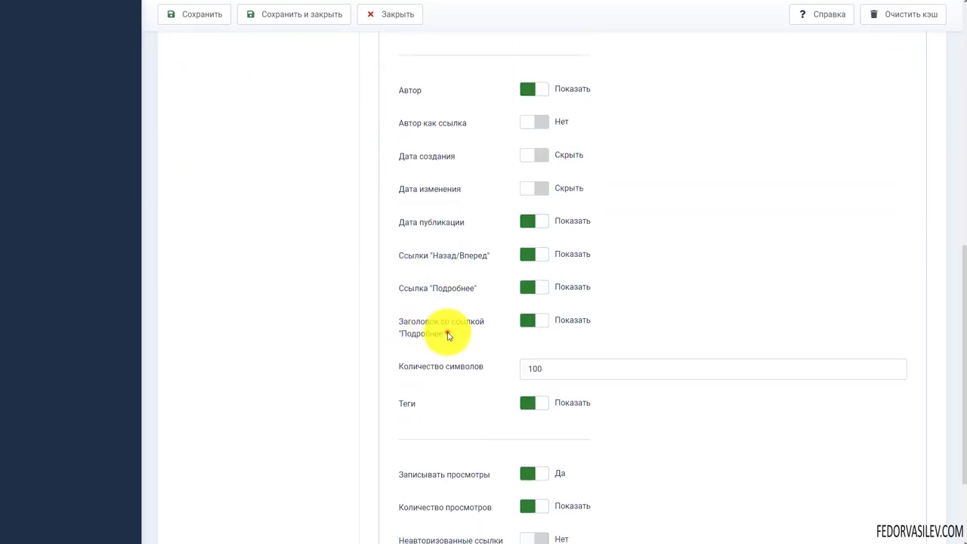
drag(446, 331, 408, 325)
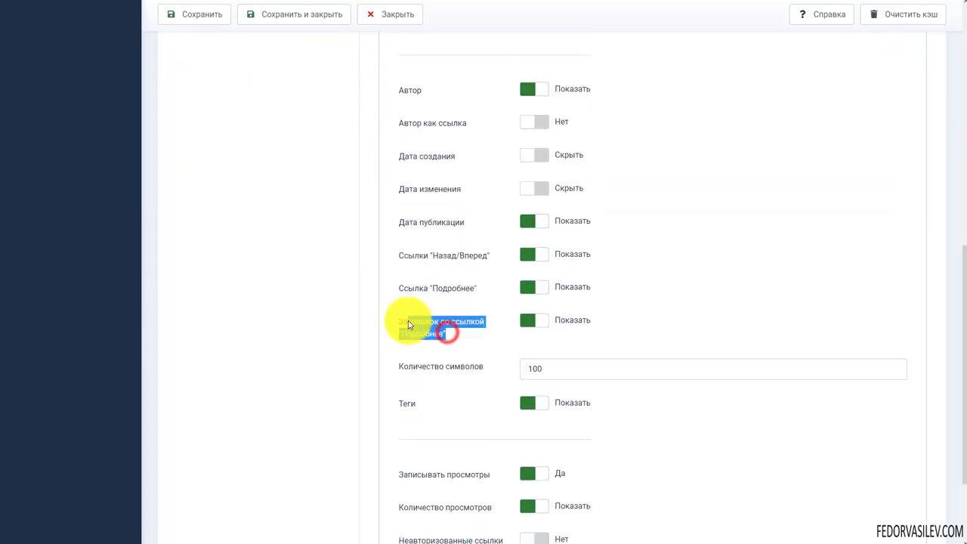
click(465, 336)
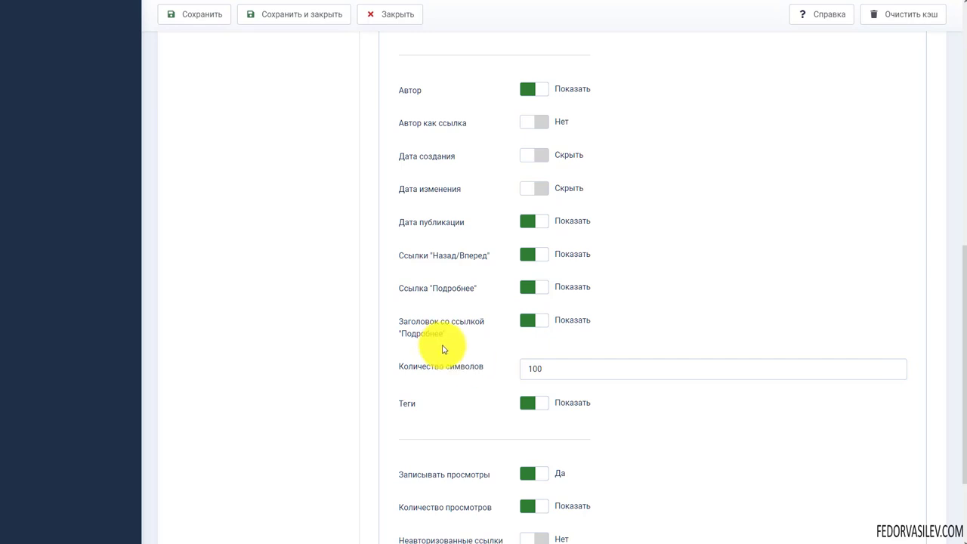
click(527, 320)
click(186, 15)
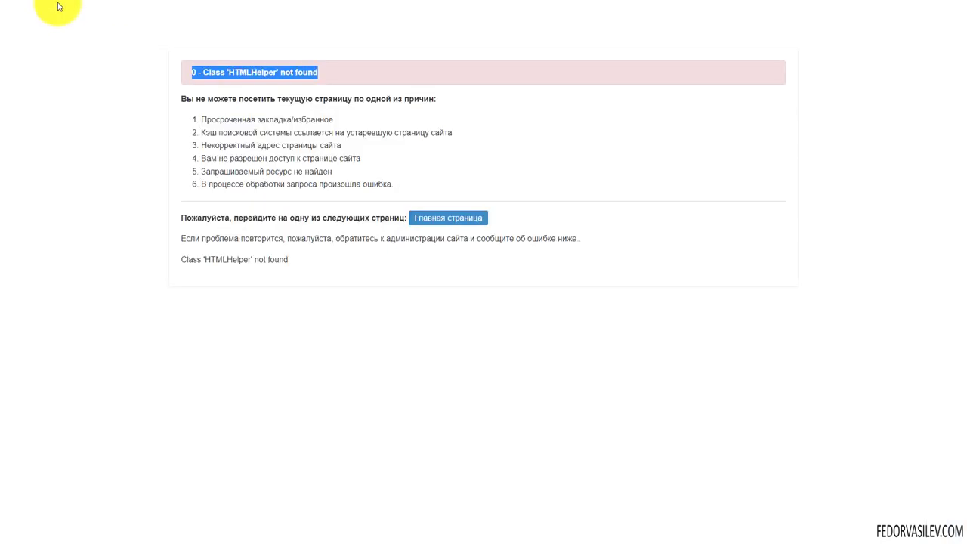
Reload the site page, go to the corporate page under Блог, look through its articles and open Любовь к Joomla
key(F5)
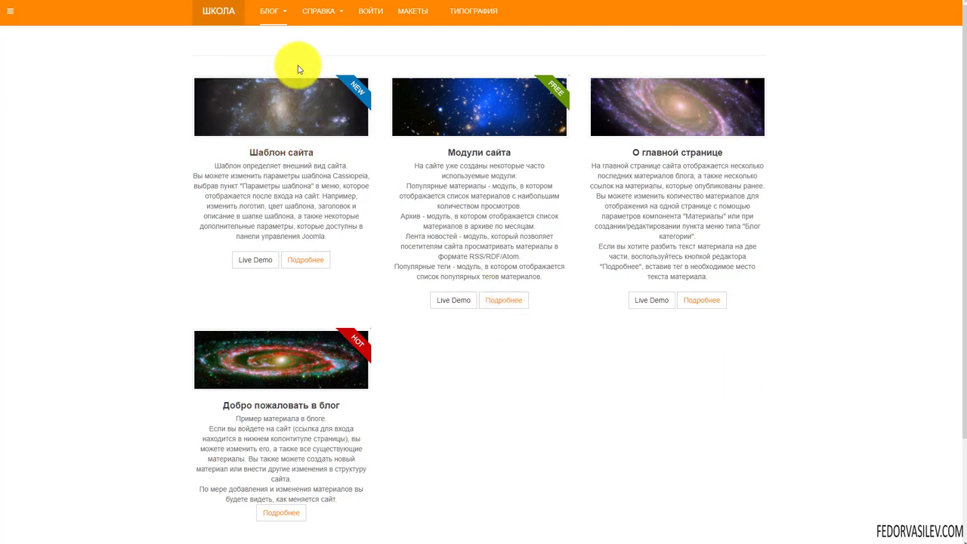
mouse_move(274, 22)
click(282, 88)
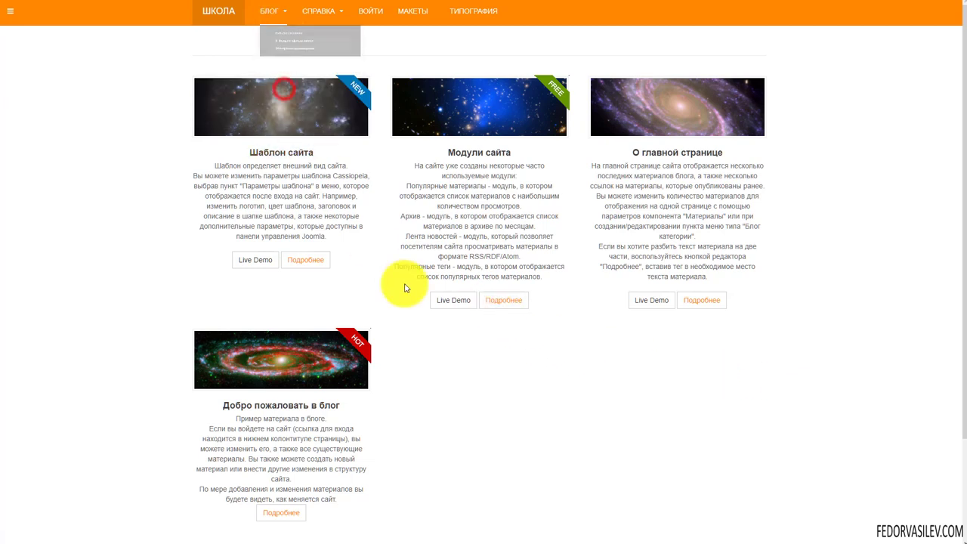
scroll(423, 264, down, 2)
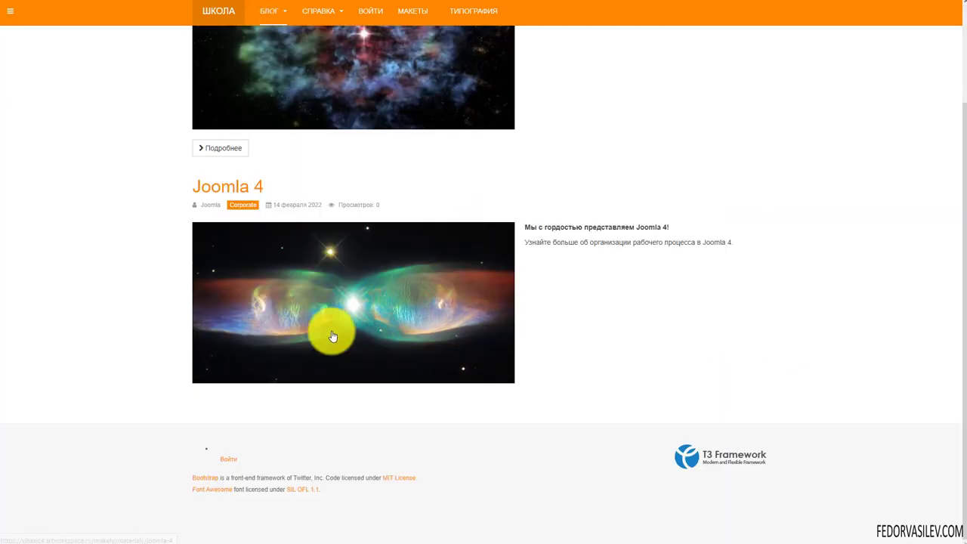
scroll(287, 296, up, 2)
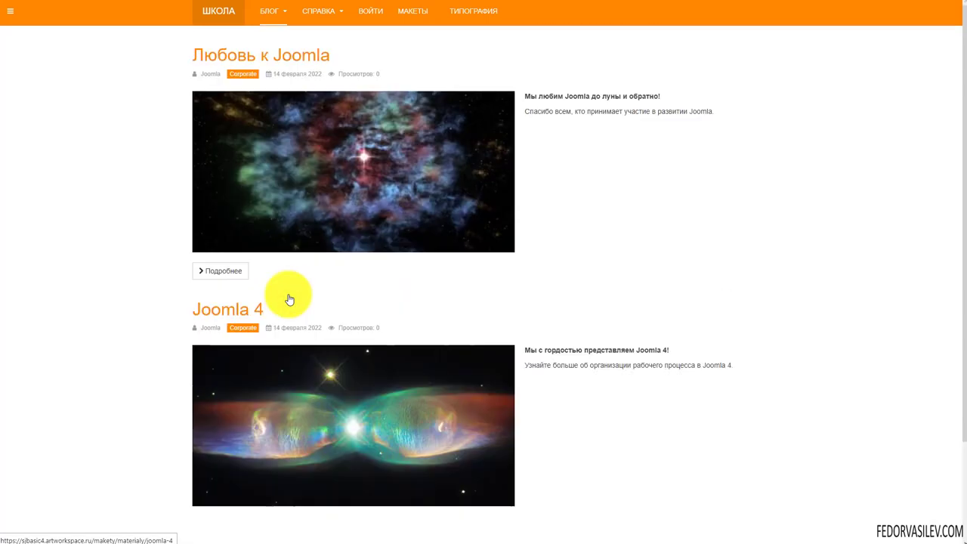
click(342, 171)
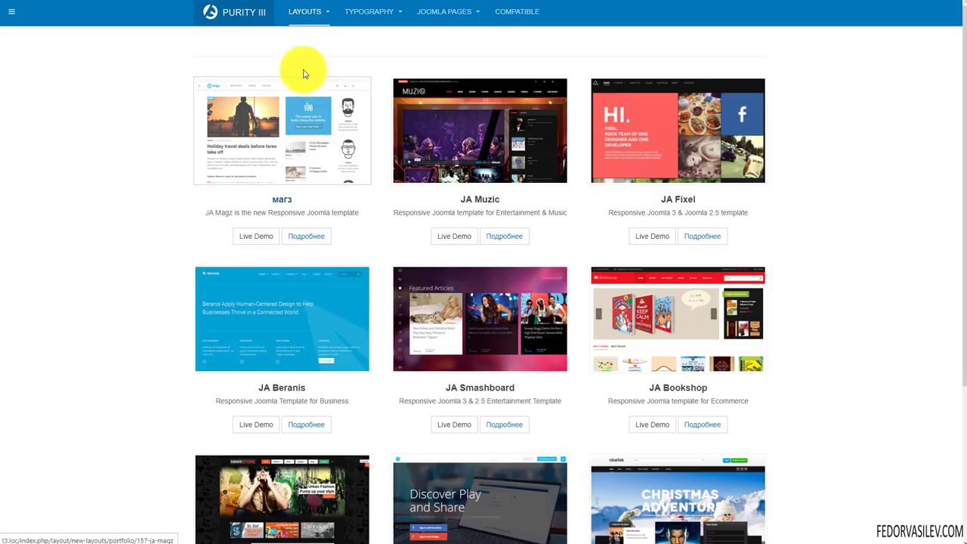
Open the demo site's Corporate Layout page and highlight the heading "Wanna get your beloved extensions in?"
mouse_move(309, 21)
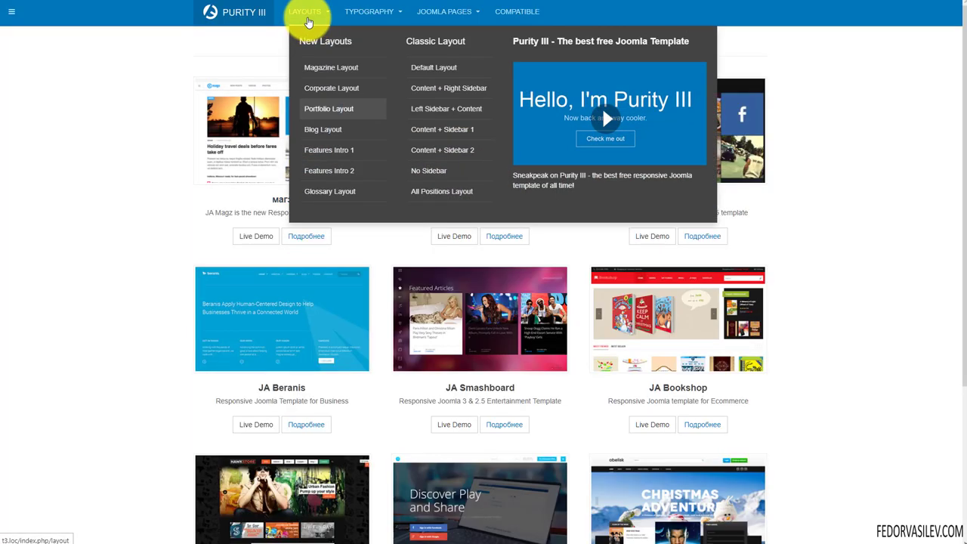
click(326, 89)
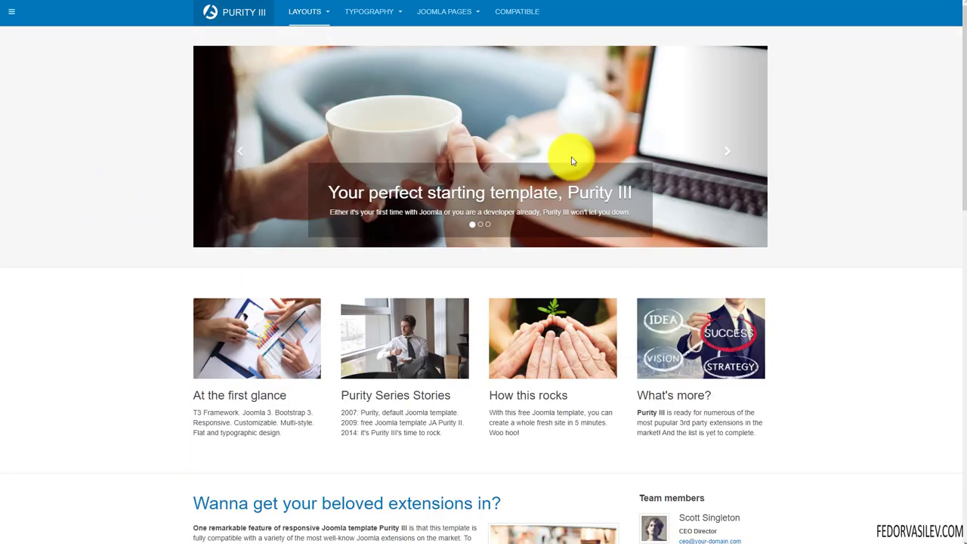
scroll(400, 121, down, 3)
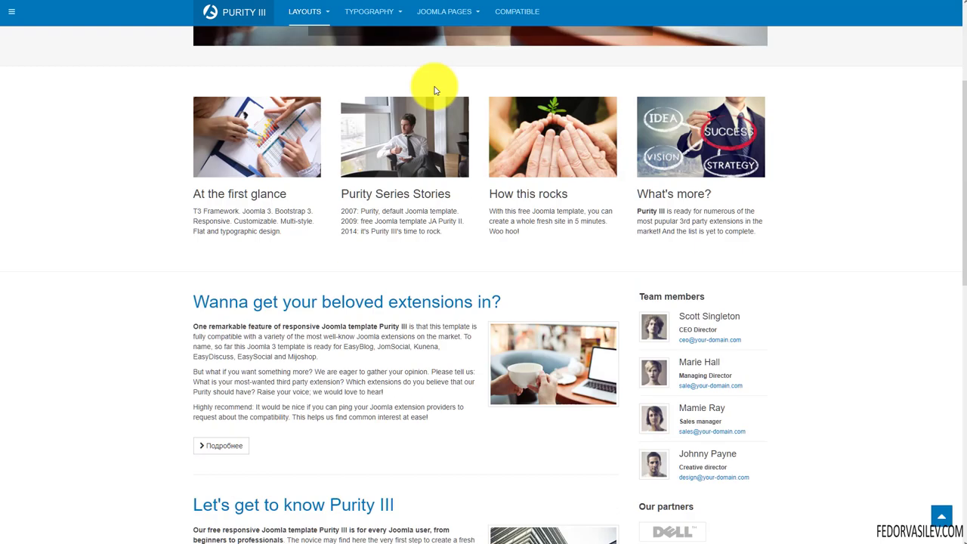
scroll(355, 151, down, 2)
drag(512, 156, 209, 145)
Highlight the heading "Let's get to know Purity III" on the demo page, and the first article's heading again
scroll(216, 143, down, 2)
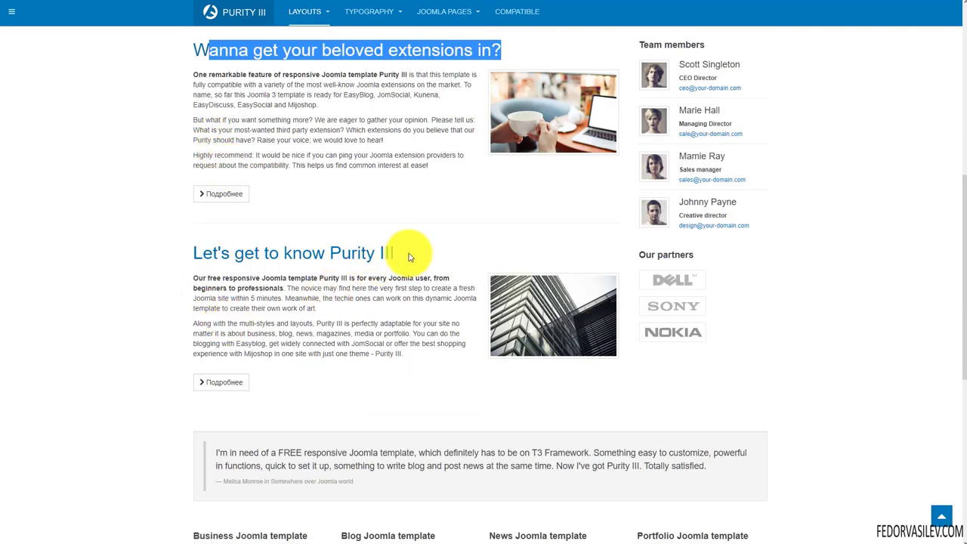
drag(407, 252, 218, 253)
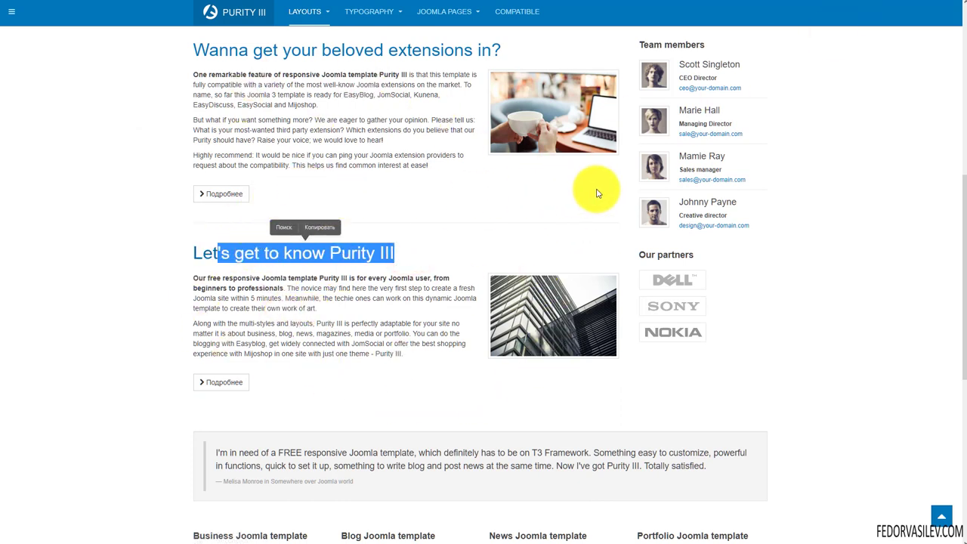
click(281, 179)
scroll(445, 249, up, 1)
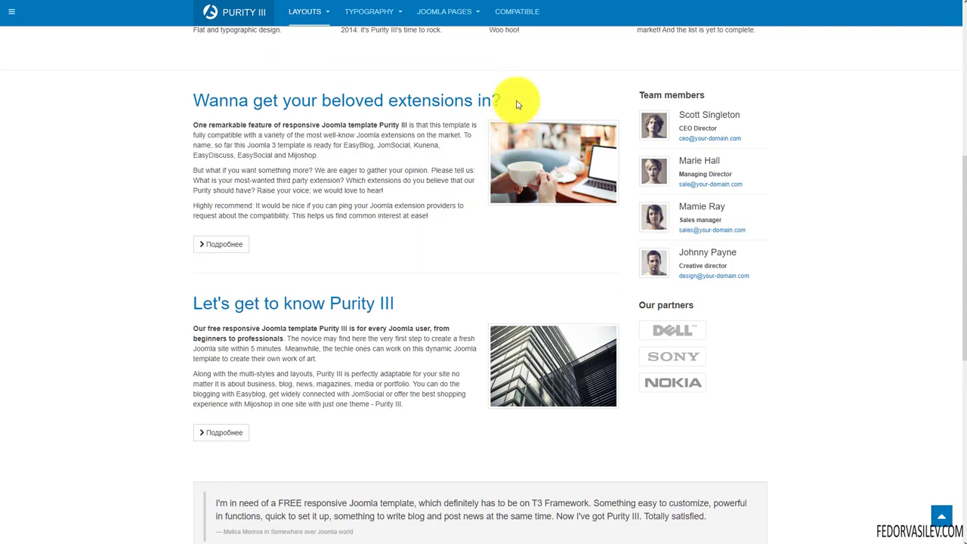
drag(516, 100, 292, 100)
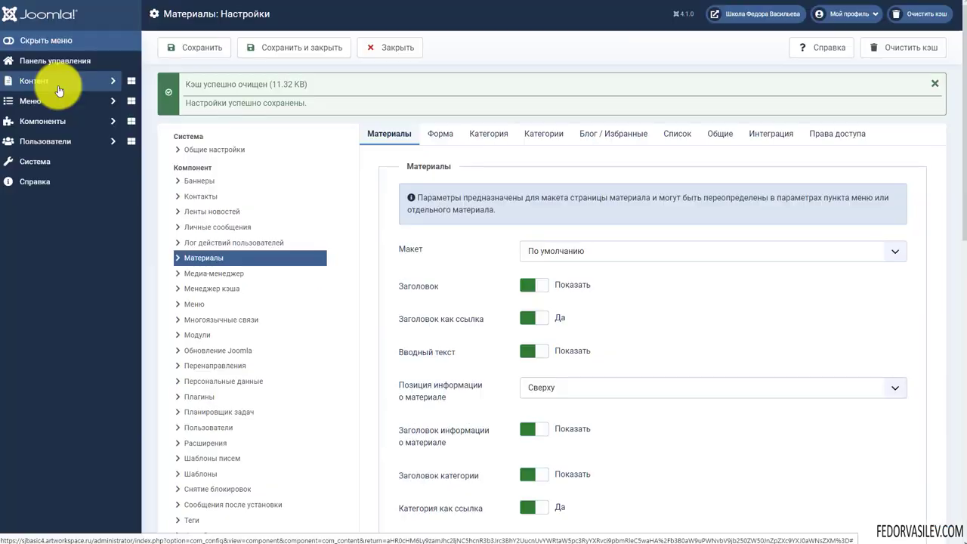
Go to the article categories in the administration and open the Corporate category for editing
click(40, 84)
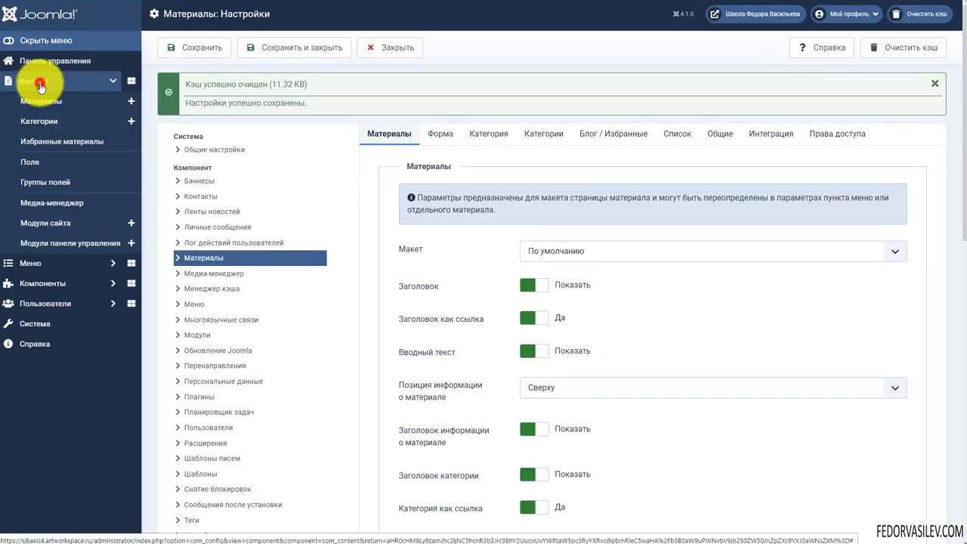
click(37, 124)
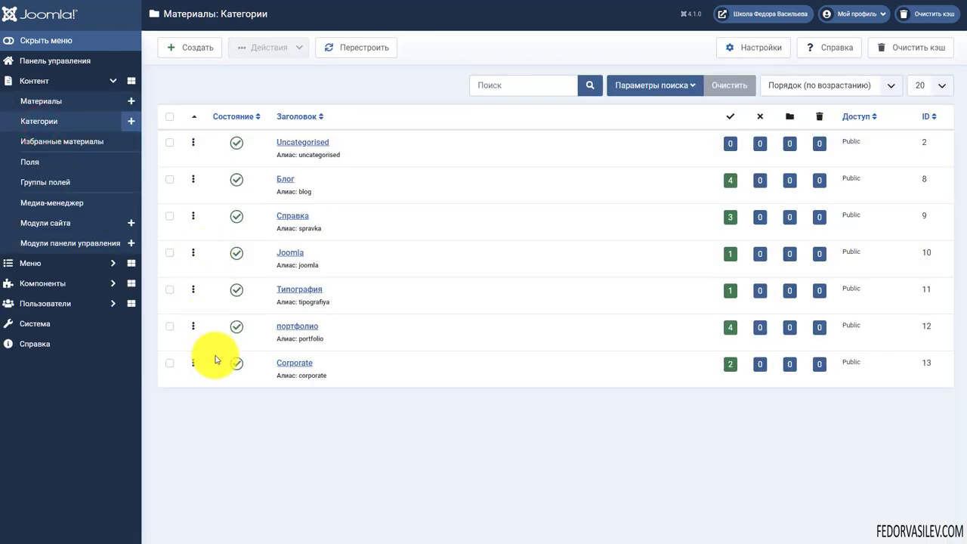
click(293, 365)
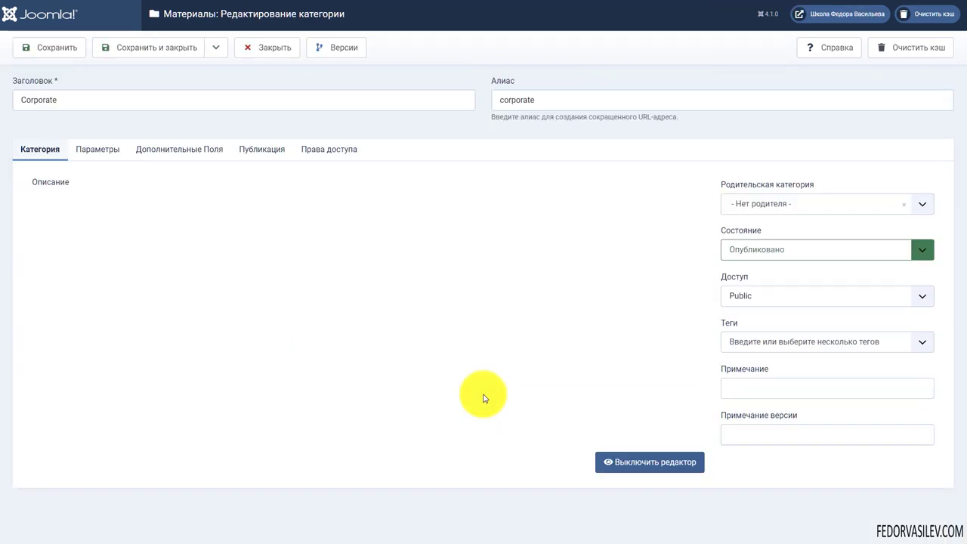
Review the Corporate category's parameters, extra field group, publishing and access settings, and close the category
click(99, 148)
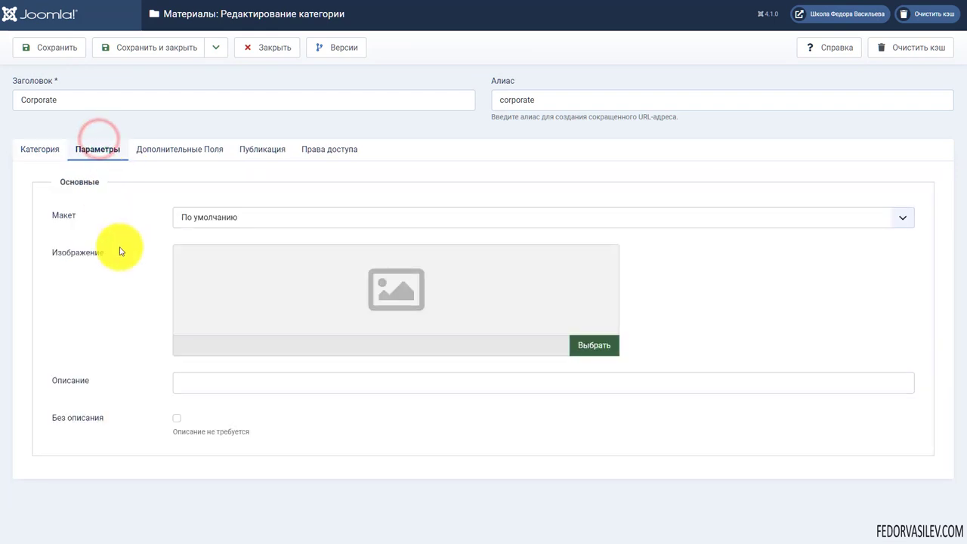
click(176, 152)
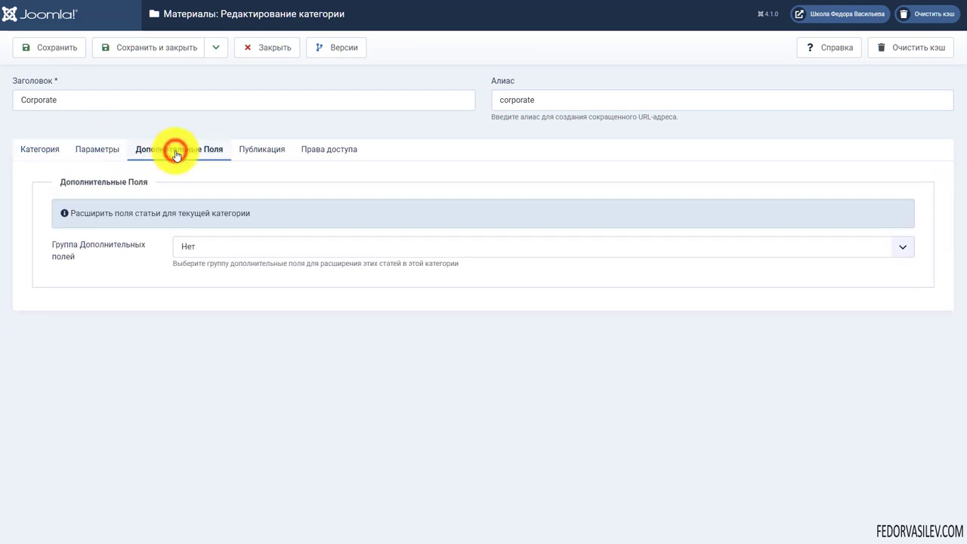
click(198, 247)
click(131, 285)
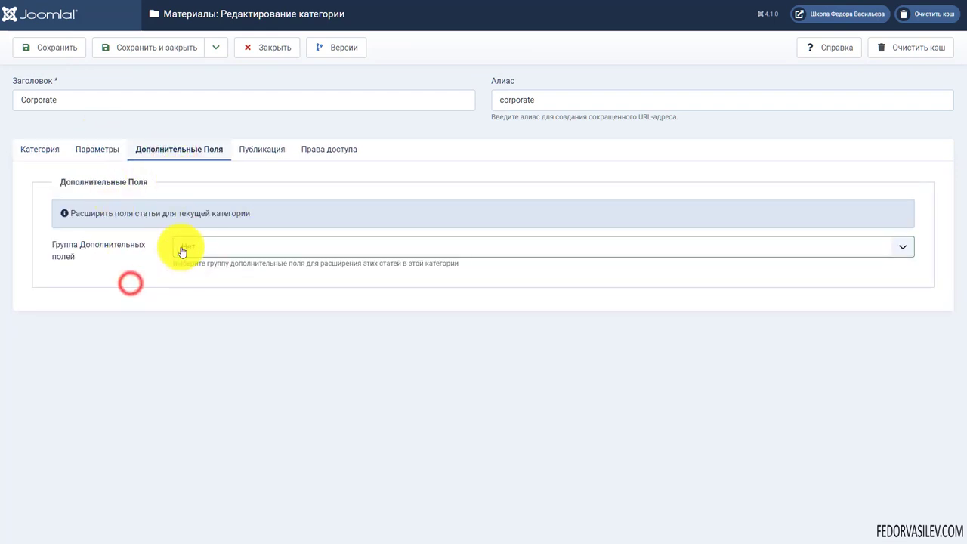
click(269, 155)
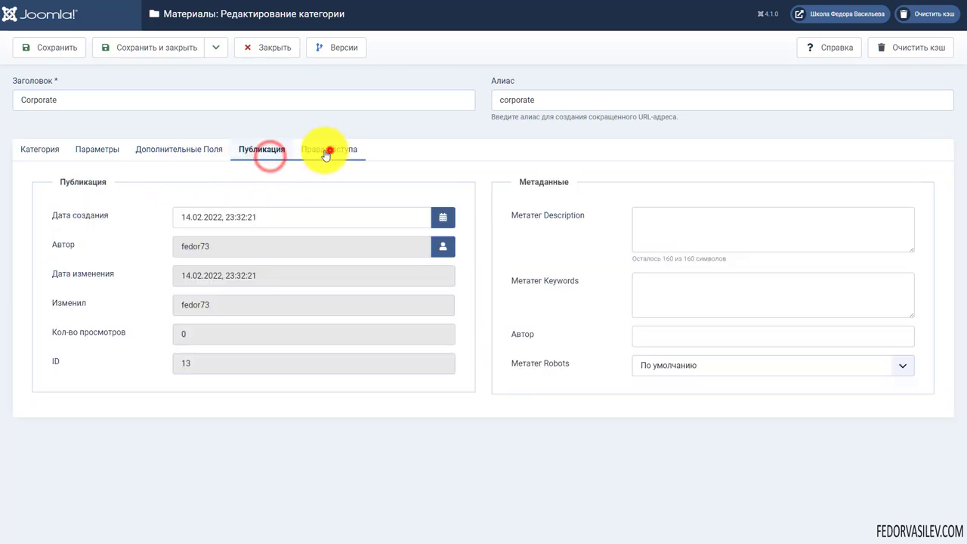
click(325, 151)
click(261, 48)
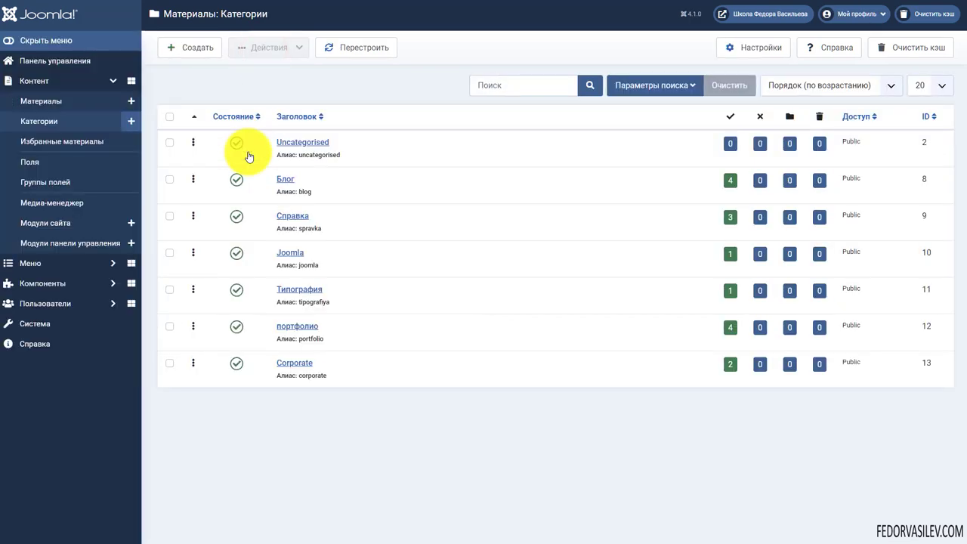
Filter the list of articles by the Corporate category
click(67, 106)
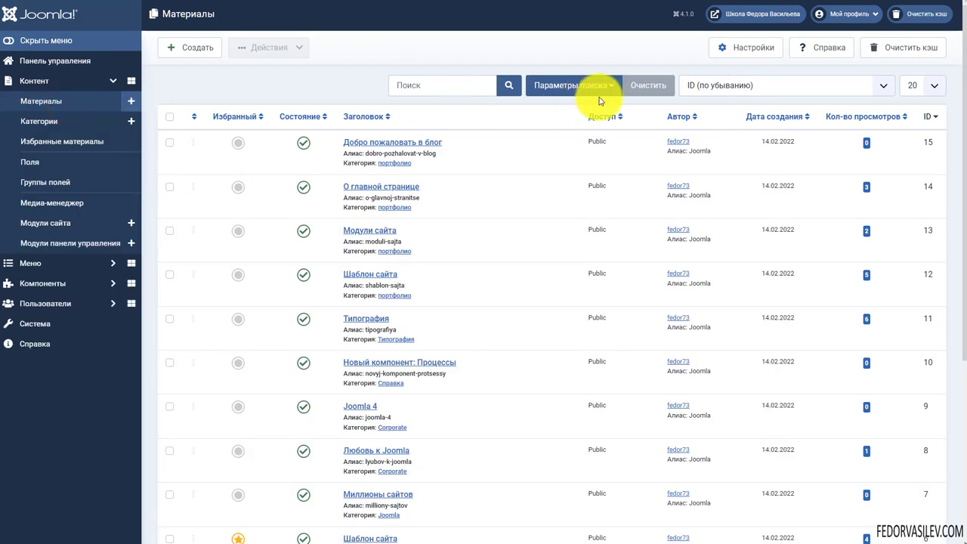
click(595, 87)
click(513, 122)
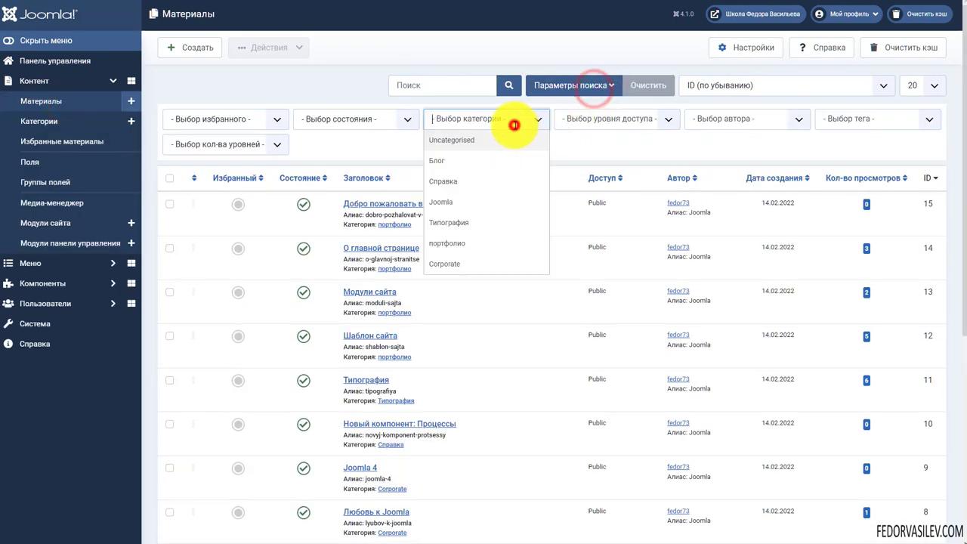
click(463, 261)
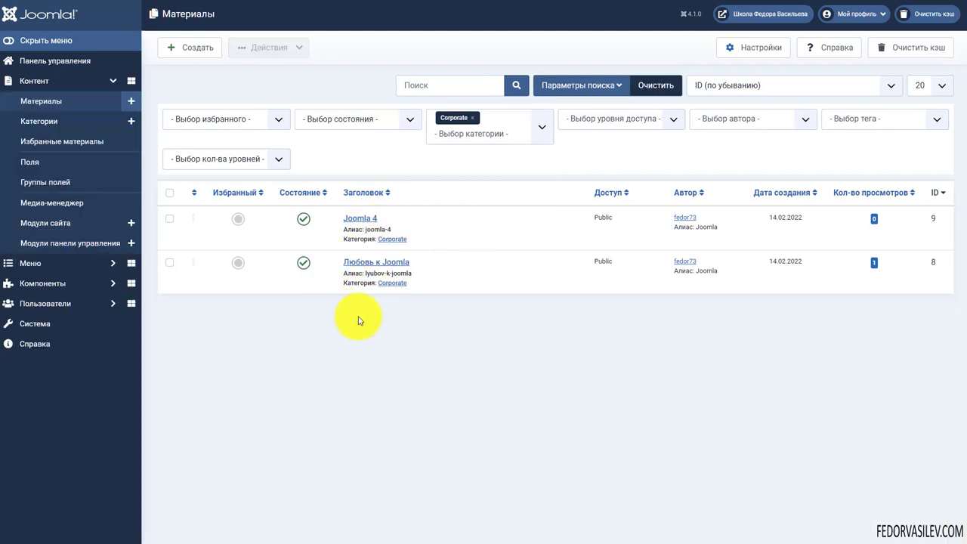
Open the "Joomla 4" article, review its text, images, display, extra fields, publishing and author settings, and close it
click(360, 218)
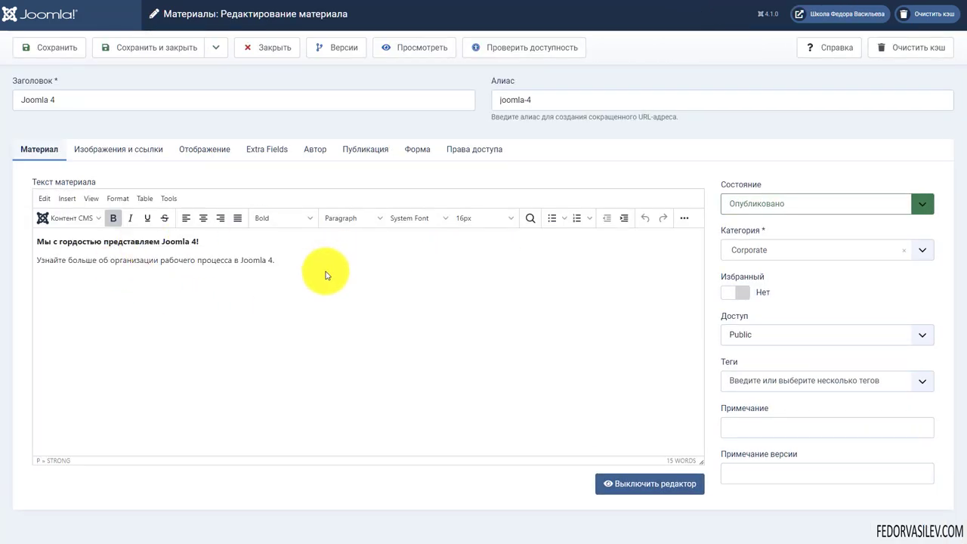
click(121, 148)
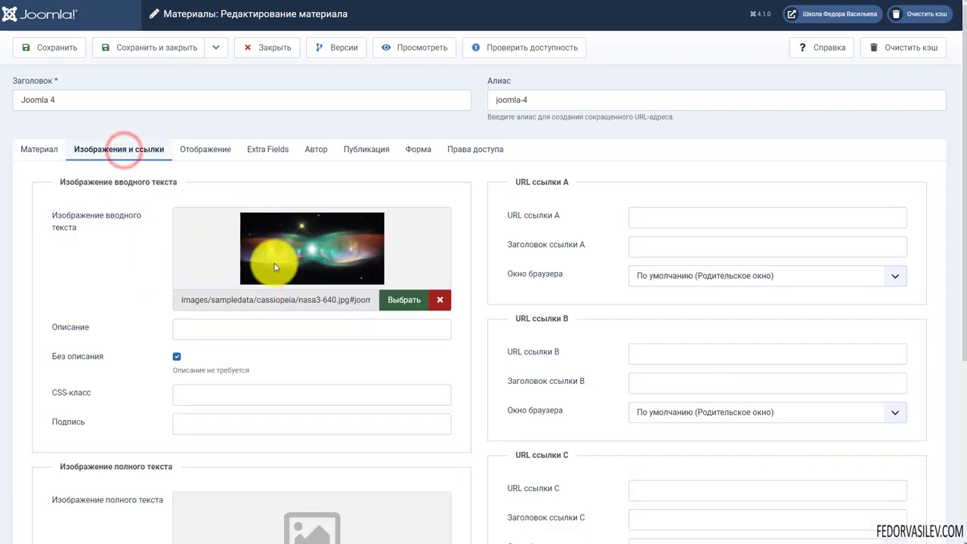
scroll(274, 220, down, 5)
scroll(214, 172, up, 5)
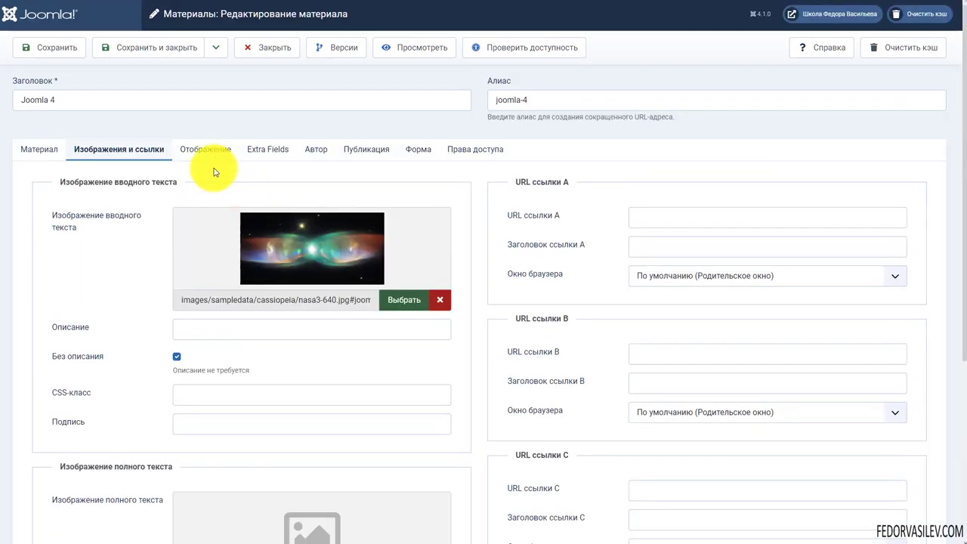
click(211, 155)
click(271, 150)
click(348, 150)
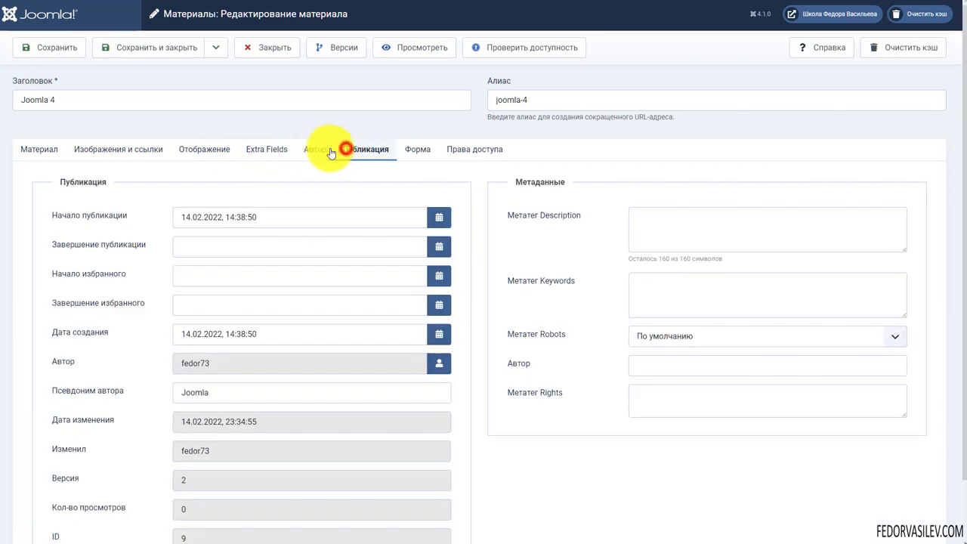
click(318, 149)
click(261, 50)
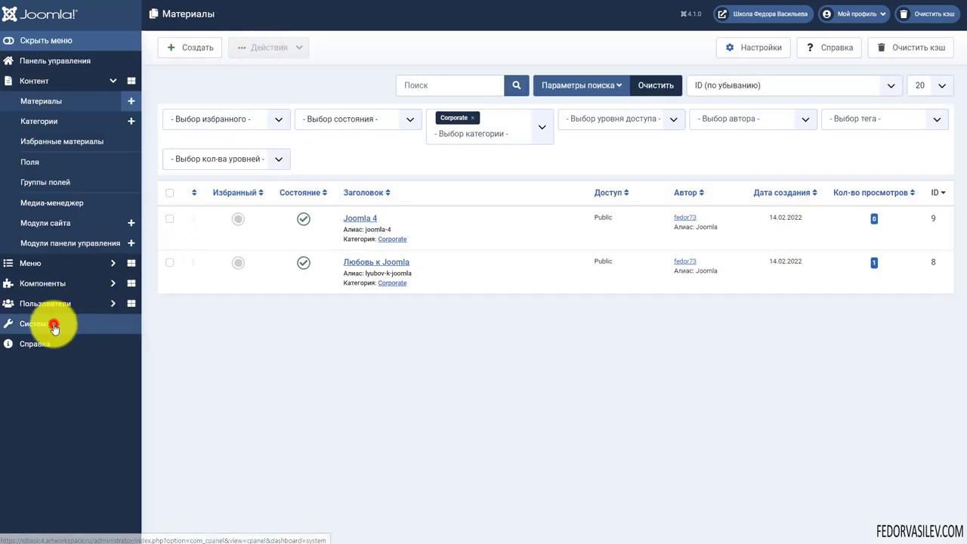
Go to the site template styles, open "Purity III - Corporate" and examine the module positions of its layout
click(55, 326)
click(181, 269)
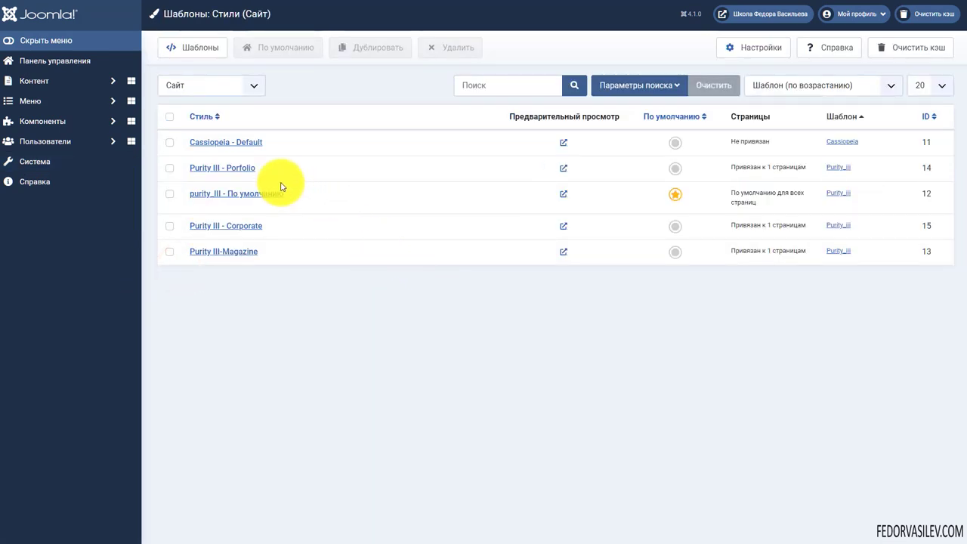
drag(279, 225, 226, 225)
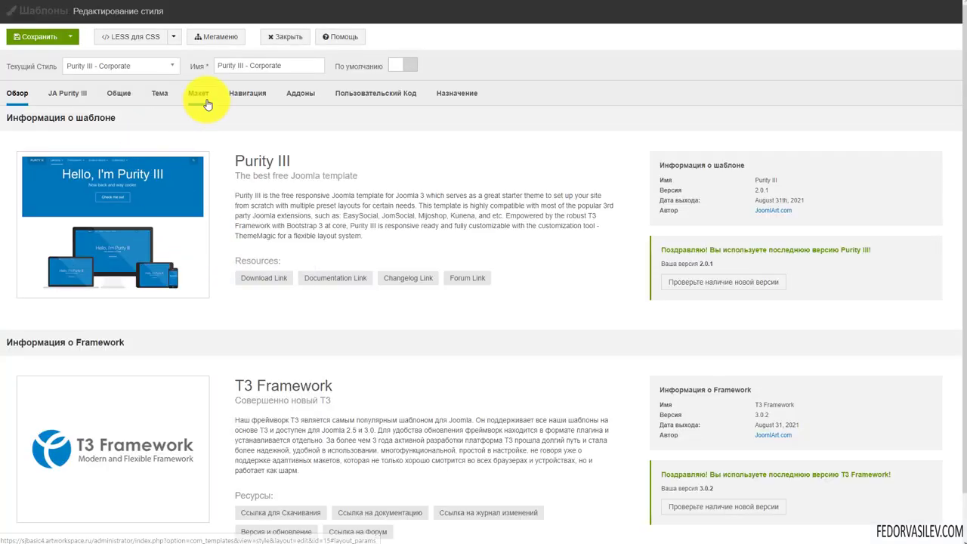
click(196, 96)
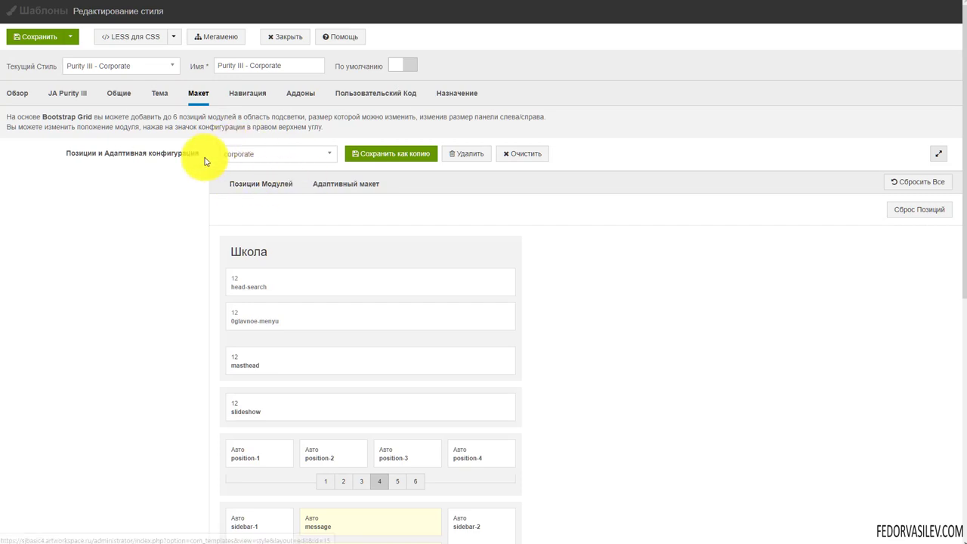
scroll(198, 164, down, 6)
scroll(194, 167, up, 7)
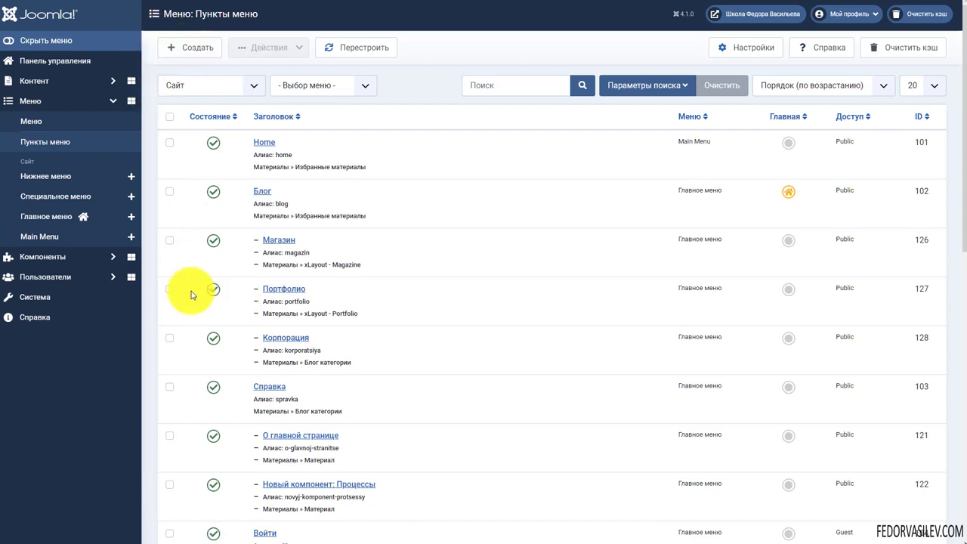
Open the "Корпорация" menu item and review its item type, category, template style, category options and blog settings
click(270, 337)
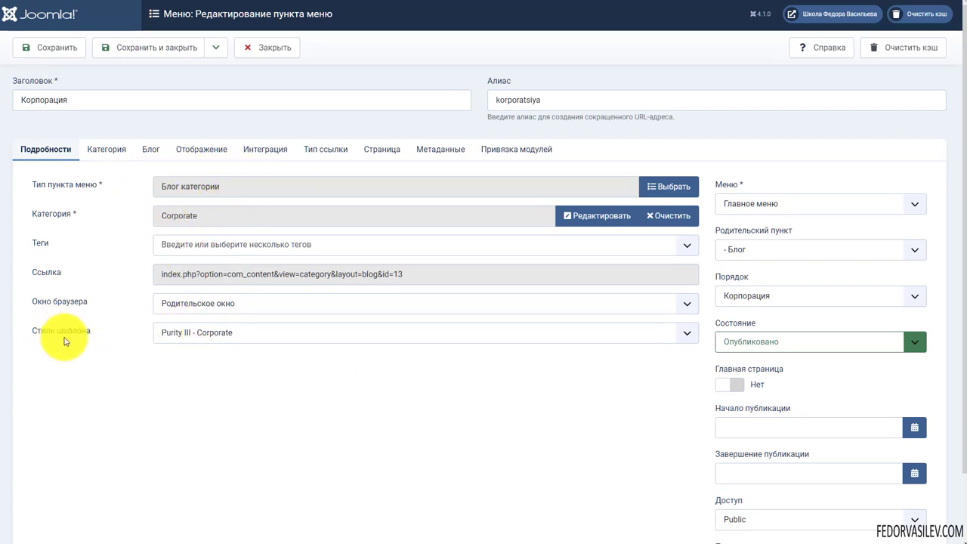
click(176, 338)
click(176, 340)
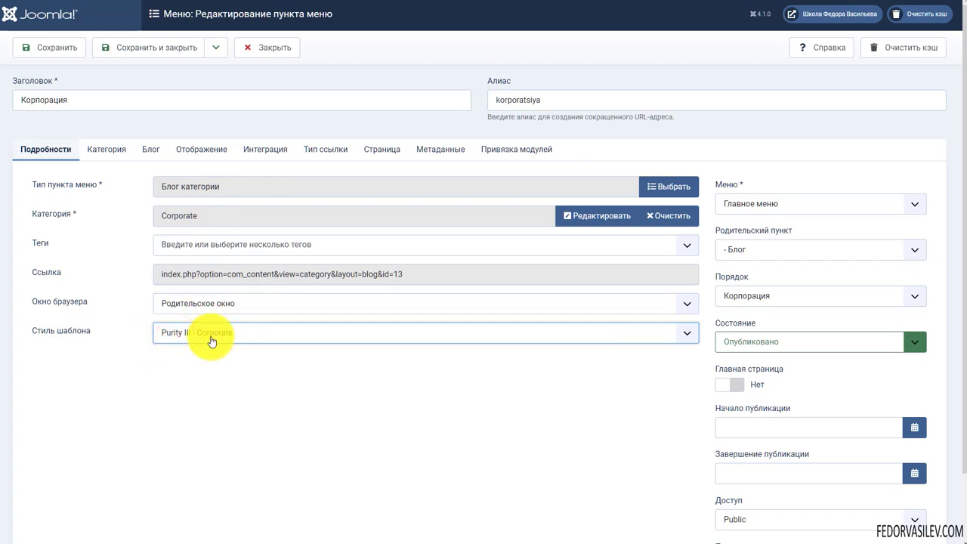
click(106, 149)
scroll(209, 237, down, 2)
scroll(151, 153, up, 2)
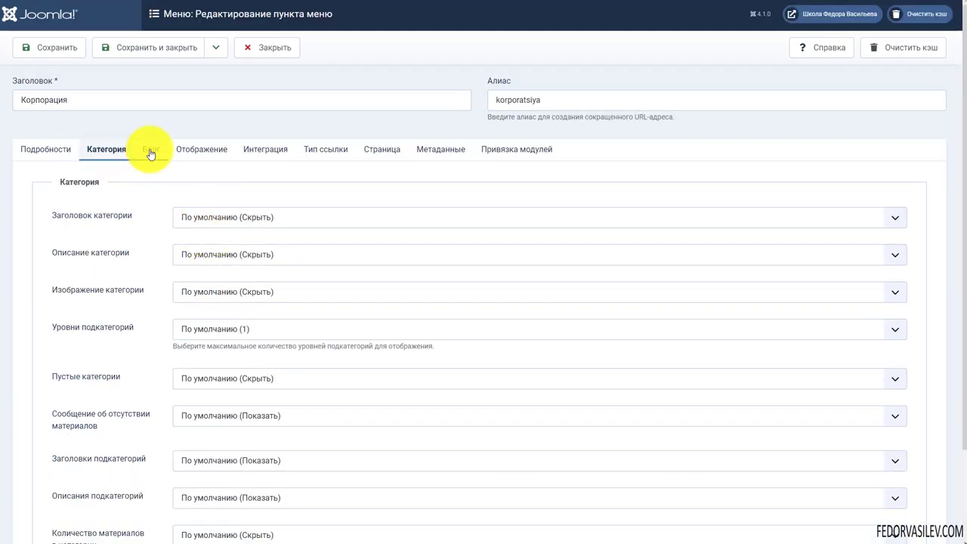
click(150, 151)
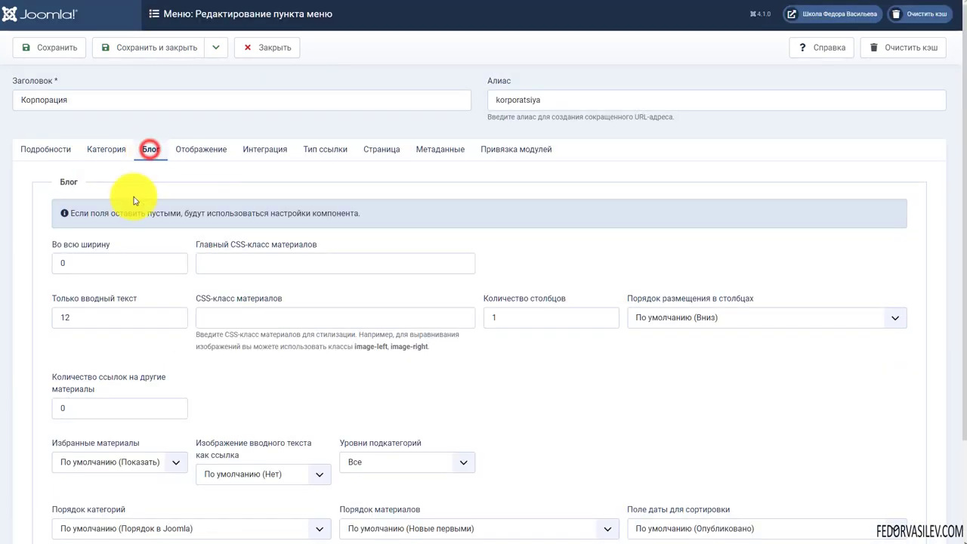
click(53, 158)
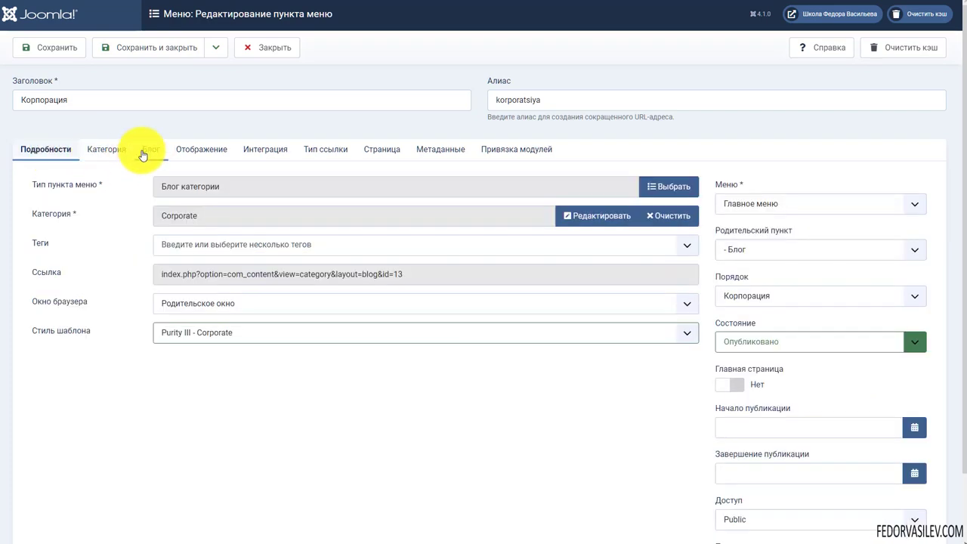
click(145, 152)
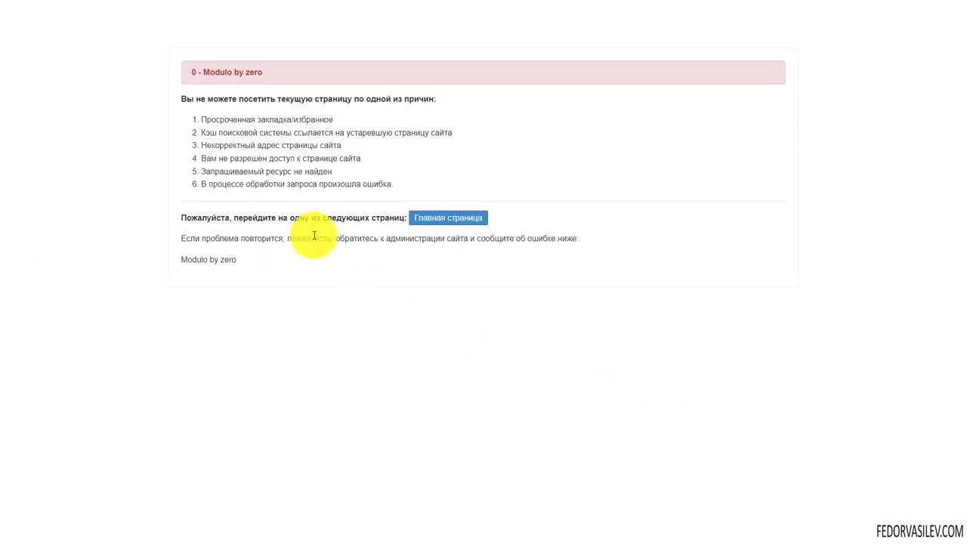
Highlight the error heading on the site page, clear the selection and return to the menu item in the administration
drag(186, 73, 188, 73)
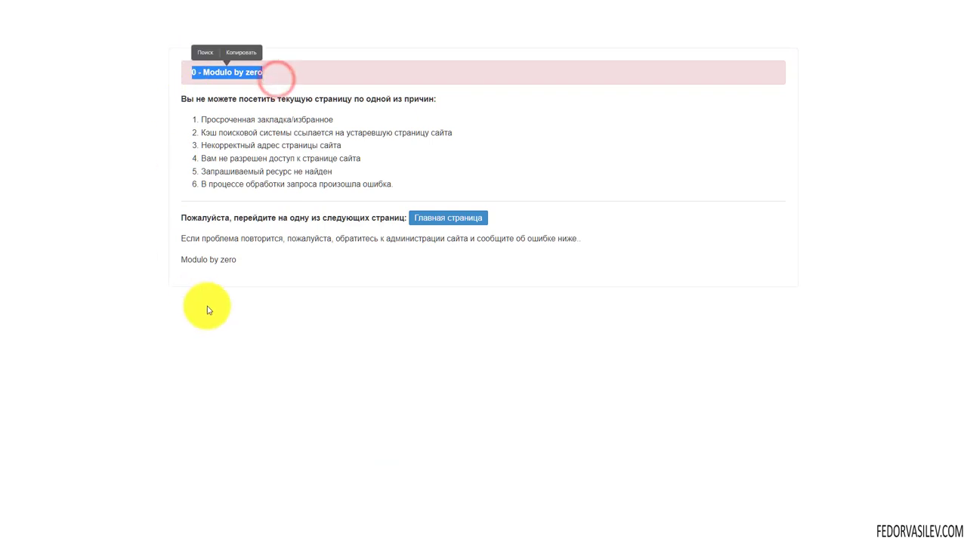
click(208, 304)
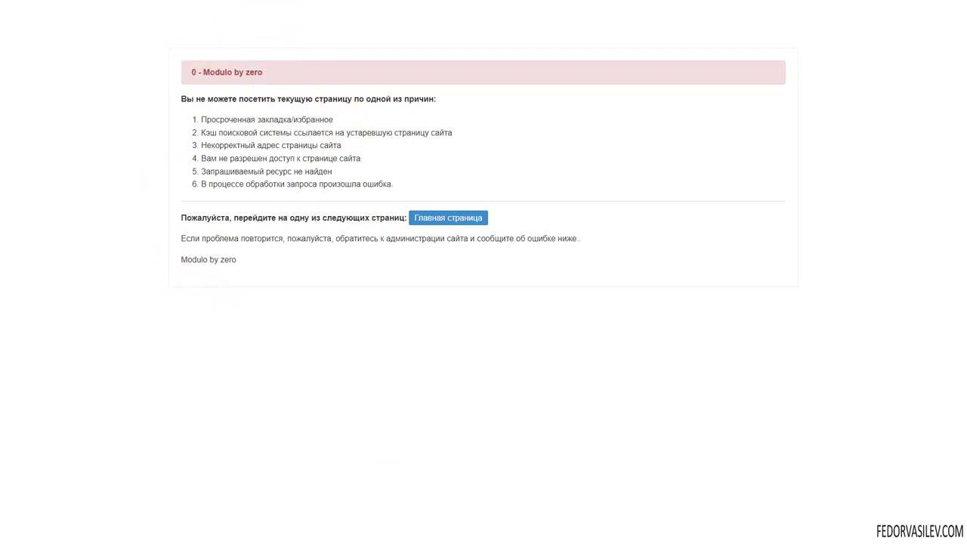
click(277, 1)
Set the number of columns in the "Корпорация" menu item's blog settings to 2, save it and return to the site page
click(83, 150)
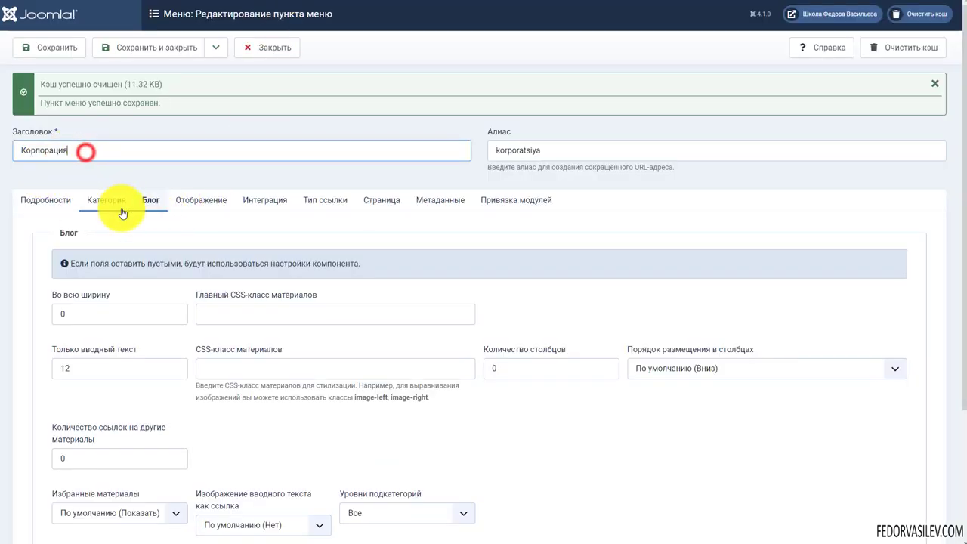
click(37, 199)
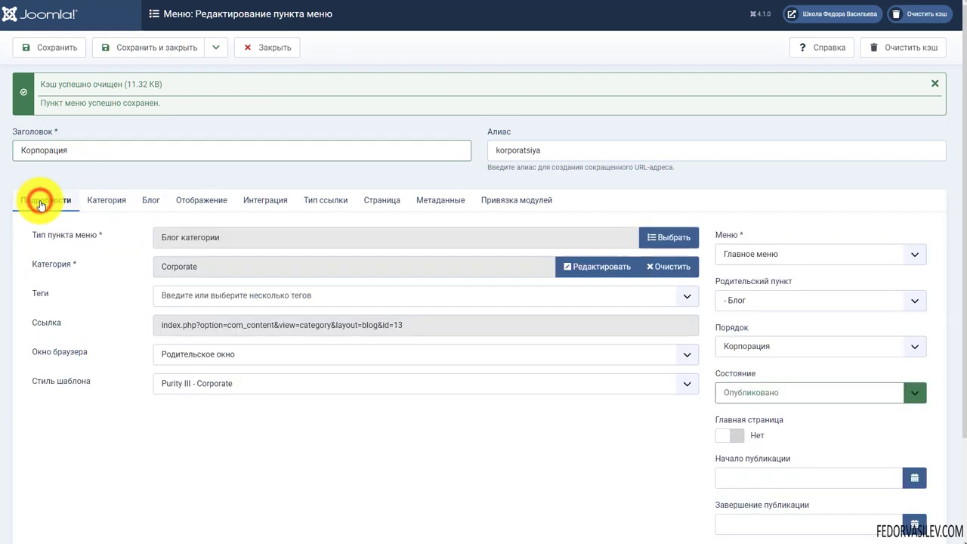
click(146, 201)
scroll(528, 279, down, 2)
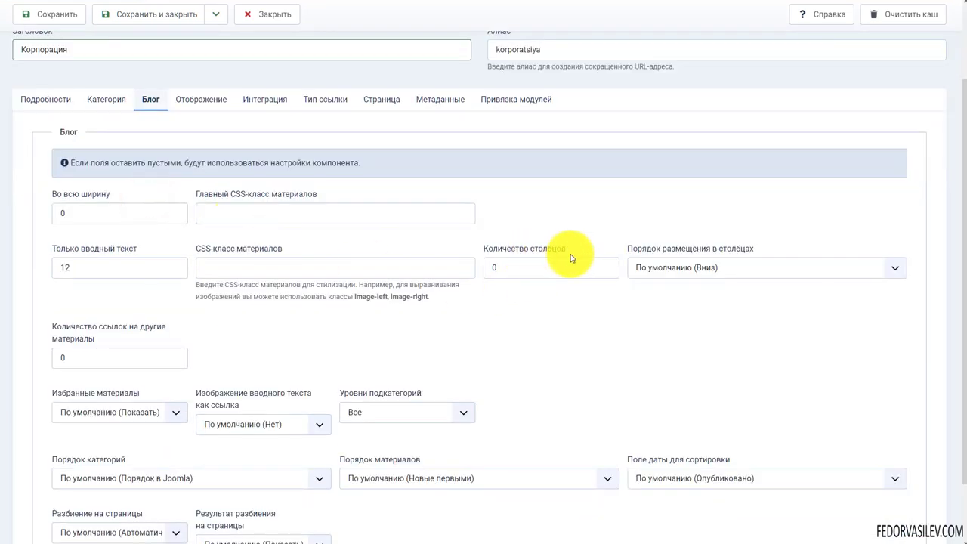
click(537, 274)
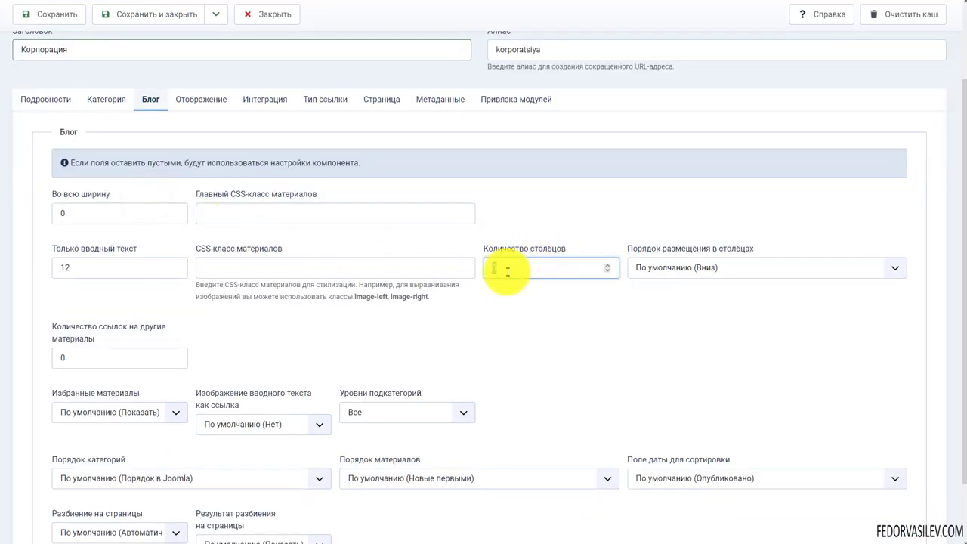
click(504, 270)
text(1)
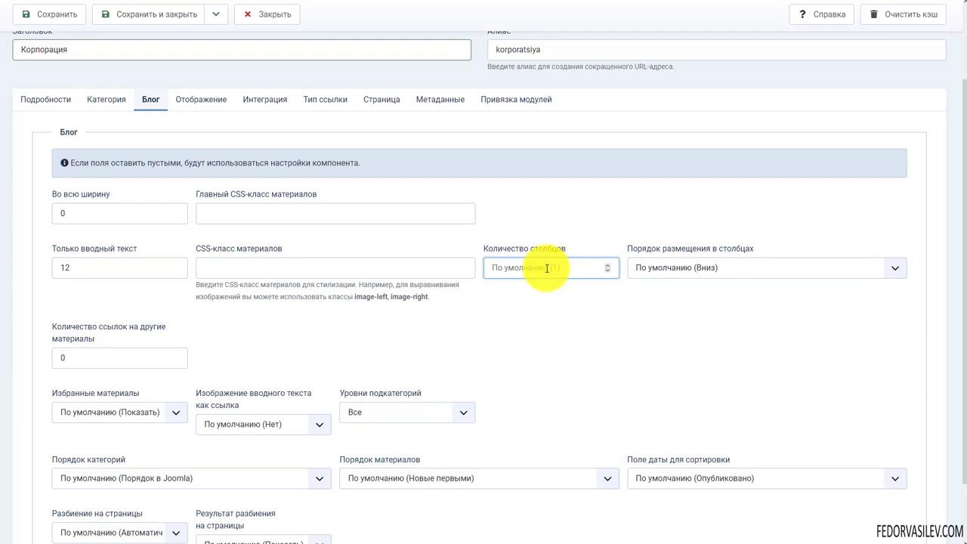
text(2)
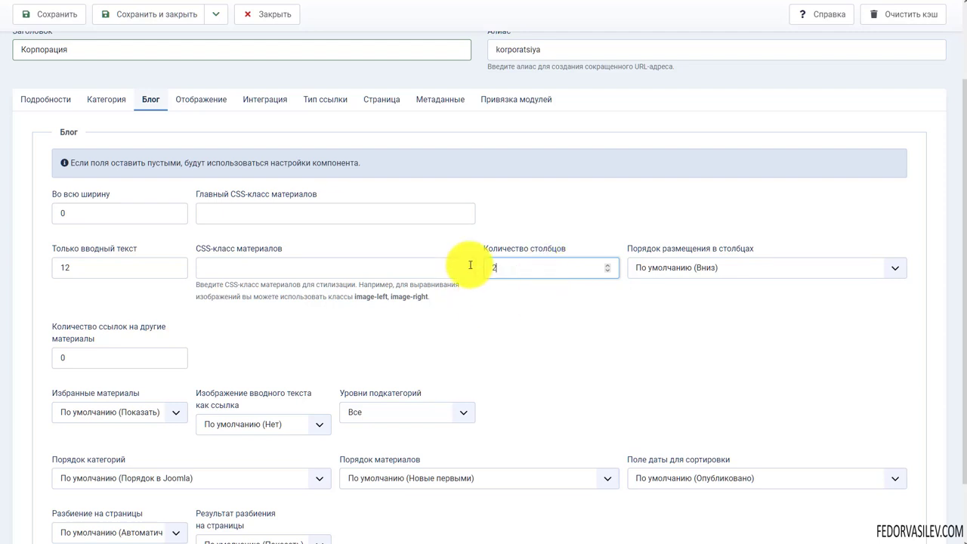
click(59, 14)
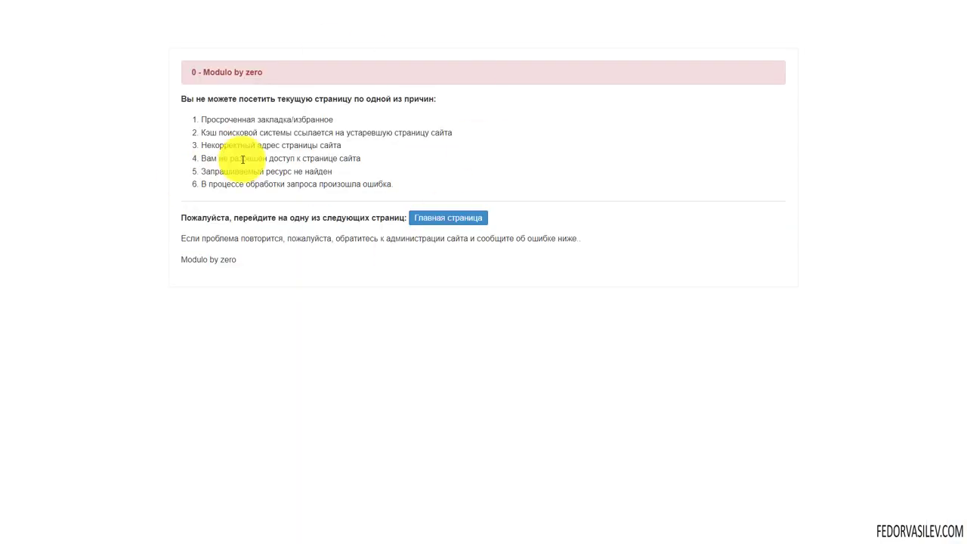
click(37, 8)
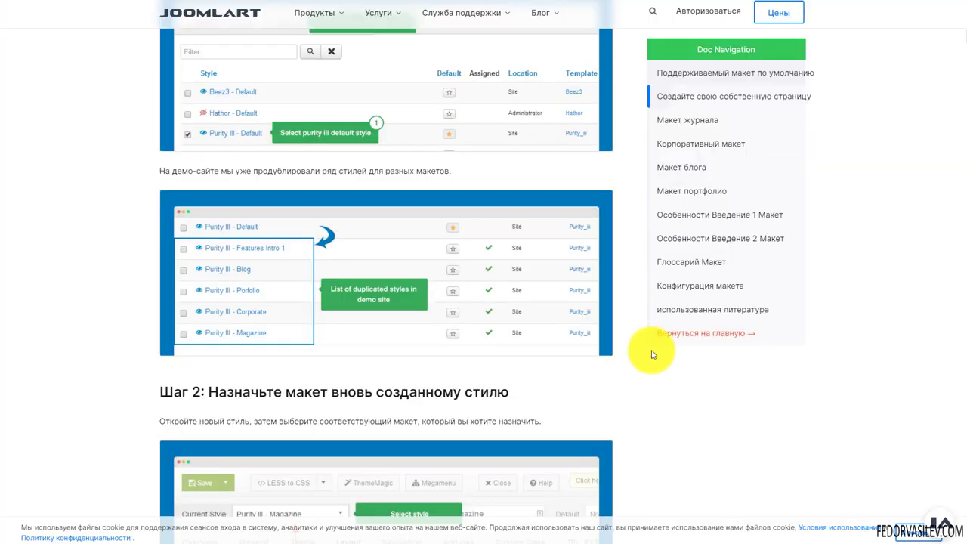
Review the JoomlArt documentation on assigning menu types and on setting up the magazine, corporate and portfolio layouts
scroll(493, 147, down, 8)
scroll(492, 147, down, 15)
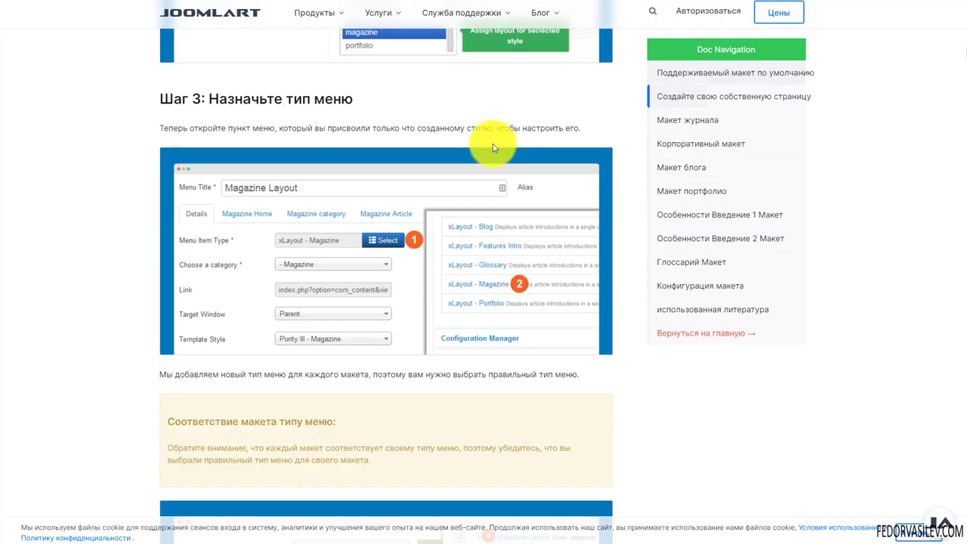
scroll(493, 146, down, 20)
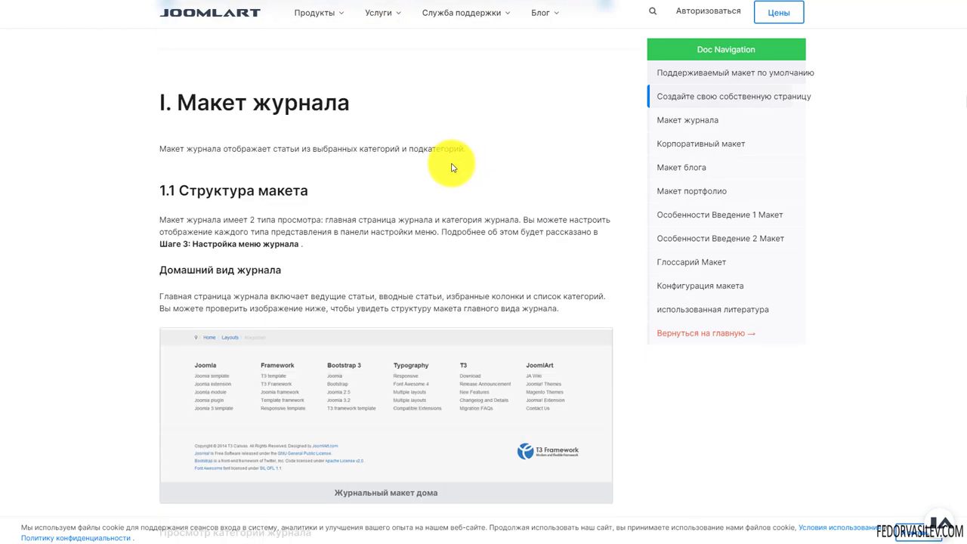
scroll(307, 160, down, 15)
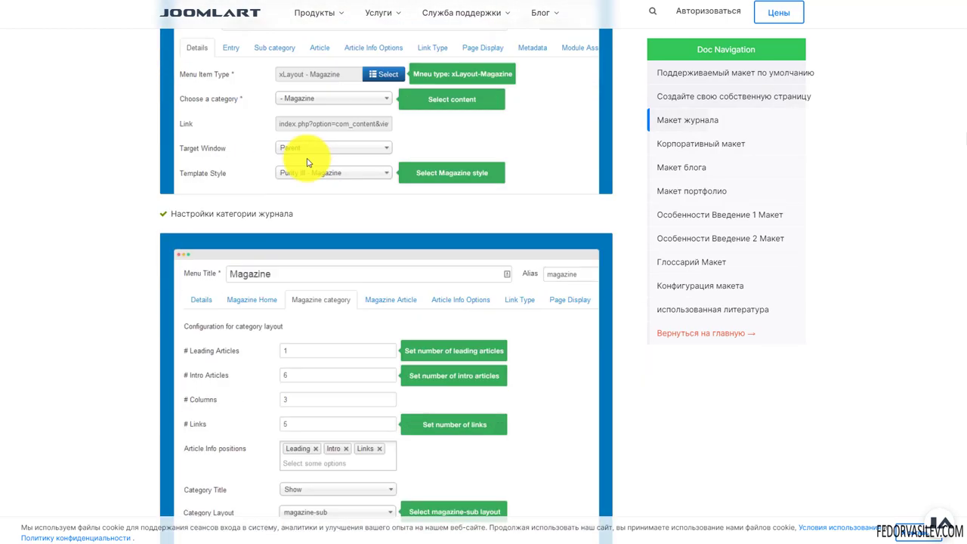
scroll(308, 156, down, 20)
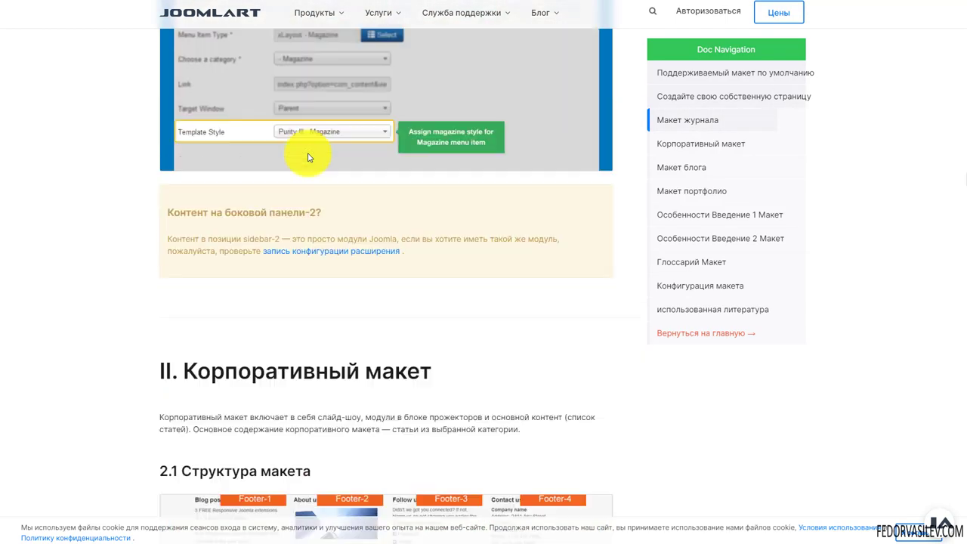
scroll(302, 159, down, 15)
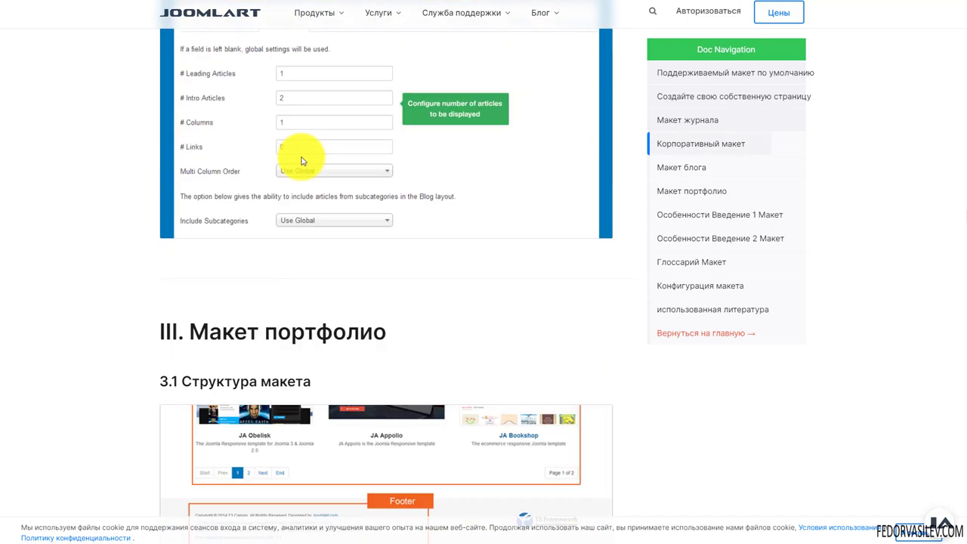
scroll(323, 155, down, 3)
scroll(272, 167, down, 15)
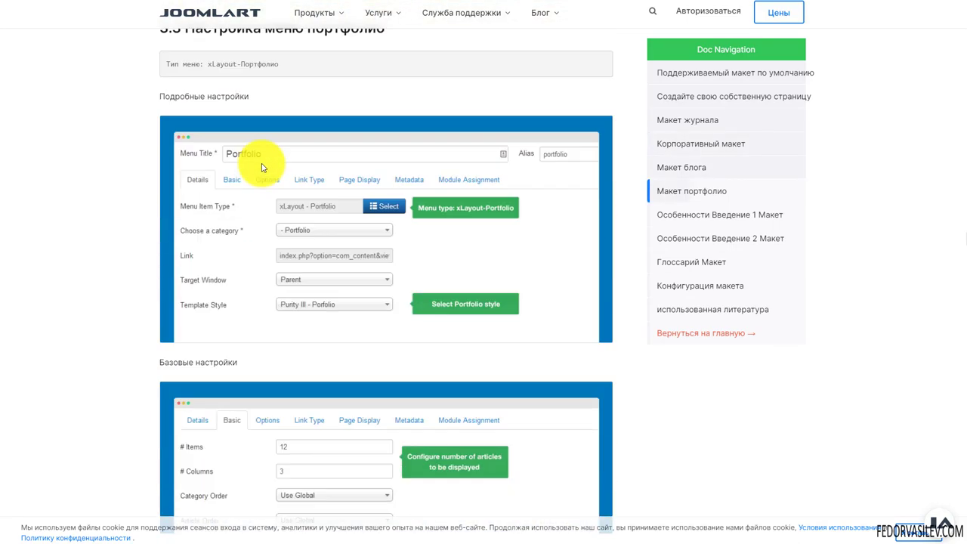
Highlight section 5.4.2 on supported article classes in the Features Intro 1 documentation and look through what follows
scroll(397, 194, down, 20)
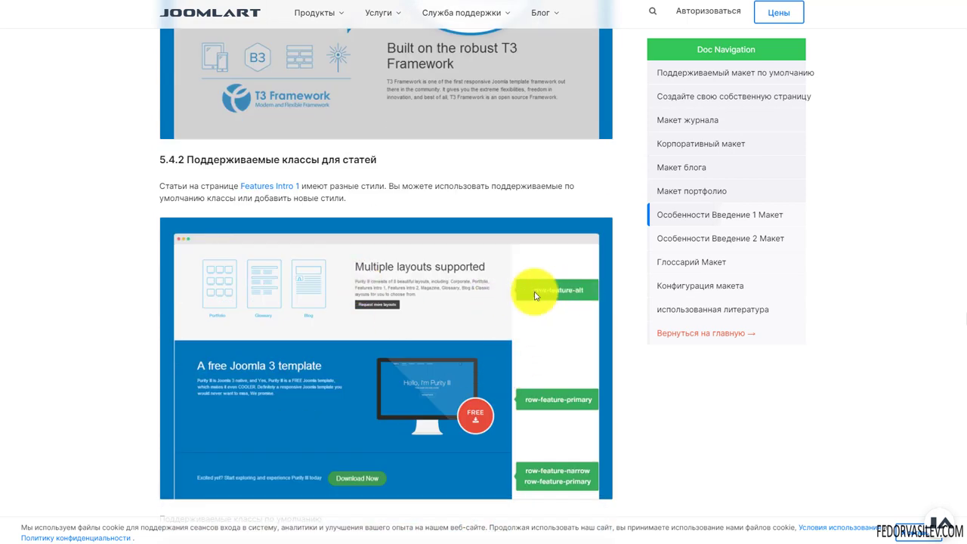
drag(333, 201, 200, 146)
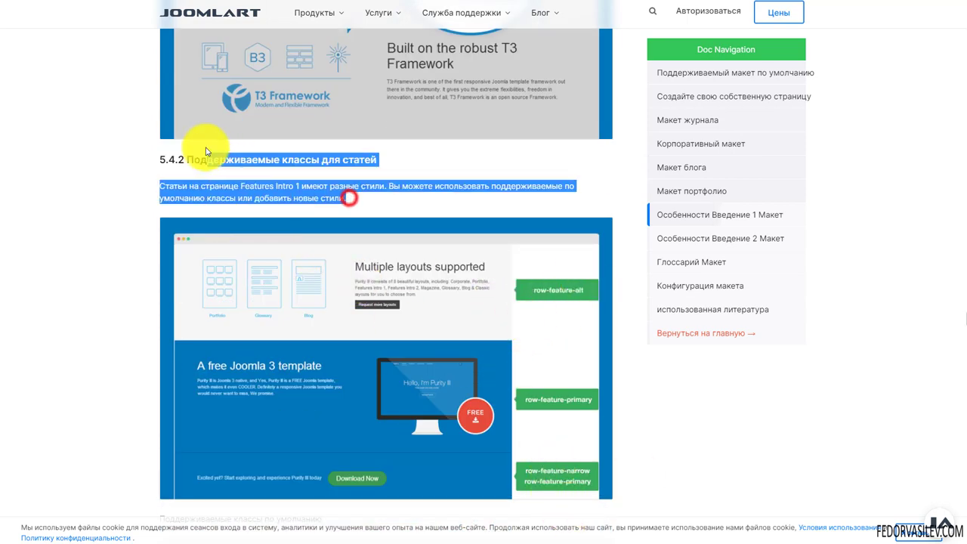
scroll(443, 183, down, 9)
scroll(436, 182, down, 4)
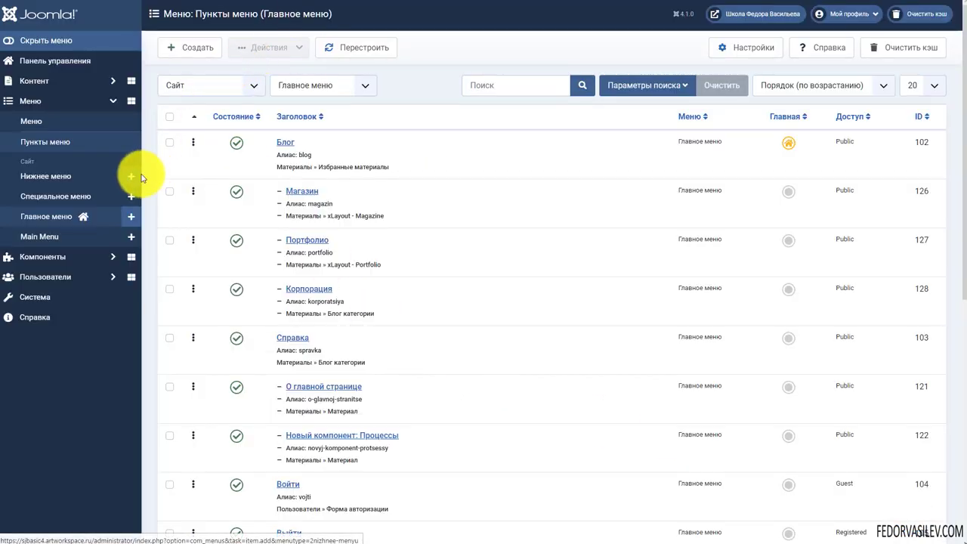
Open the megamenu configuration of the "purity_III - По умолчанию" site template style
click(42, 297)
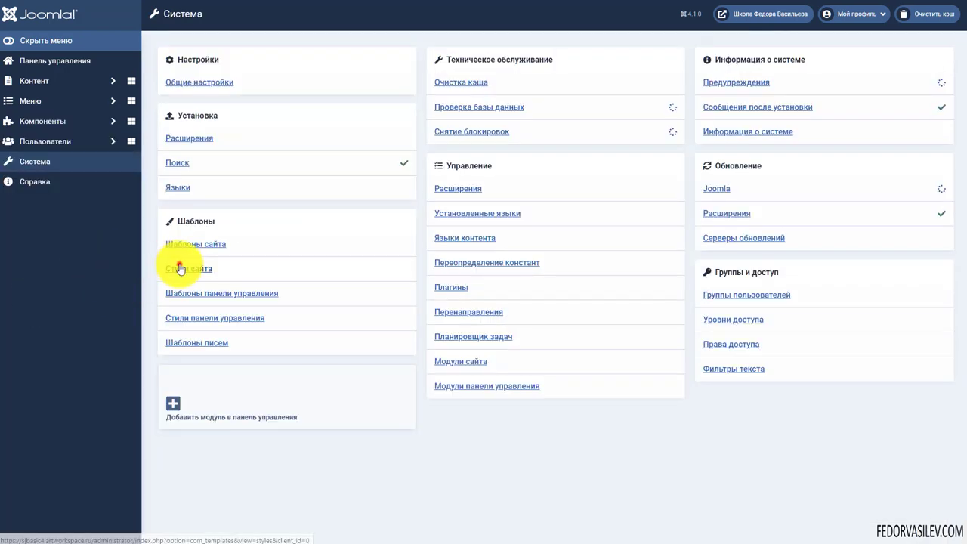
click(181, 268)
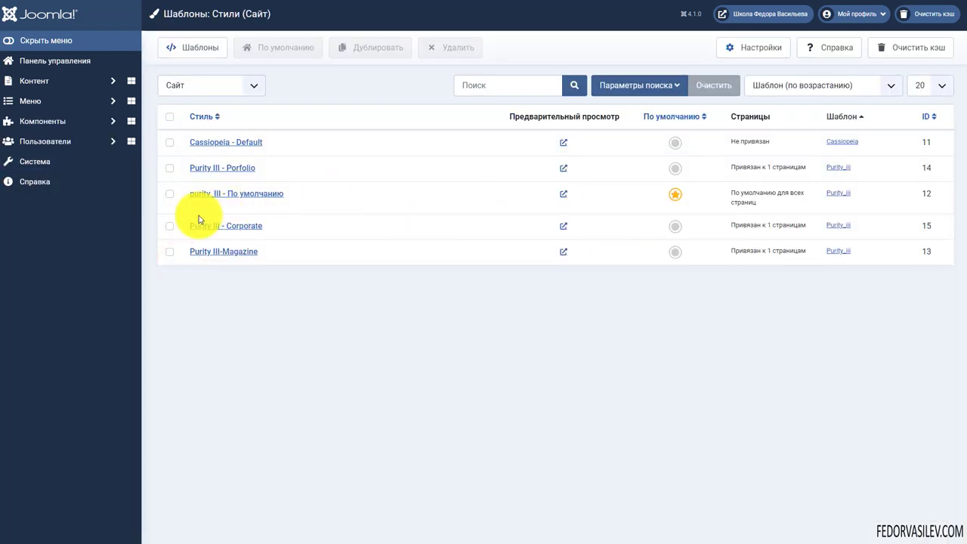
click(216, 194)
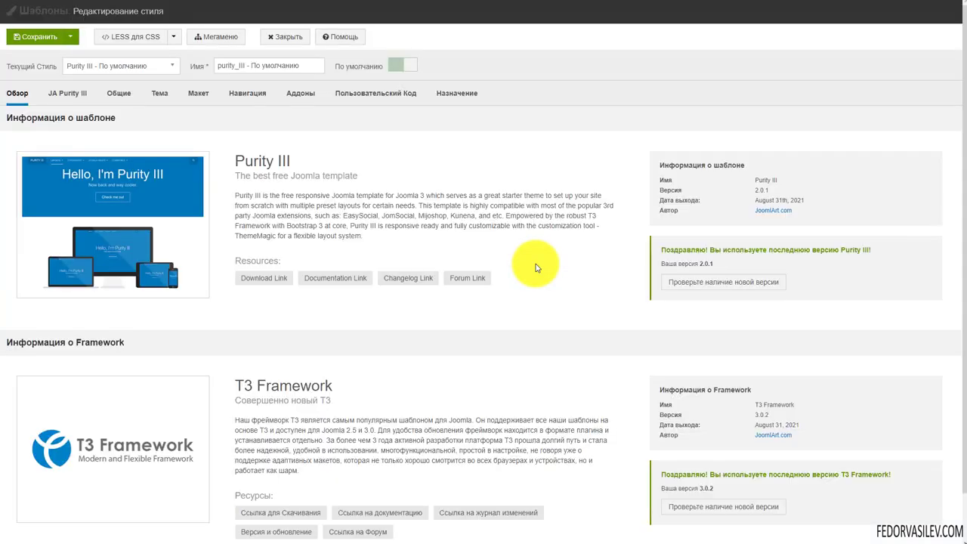
click(221, 40)
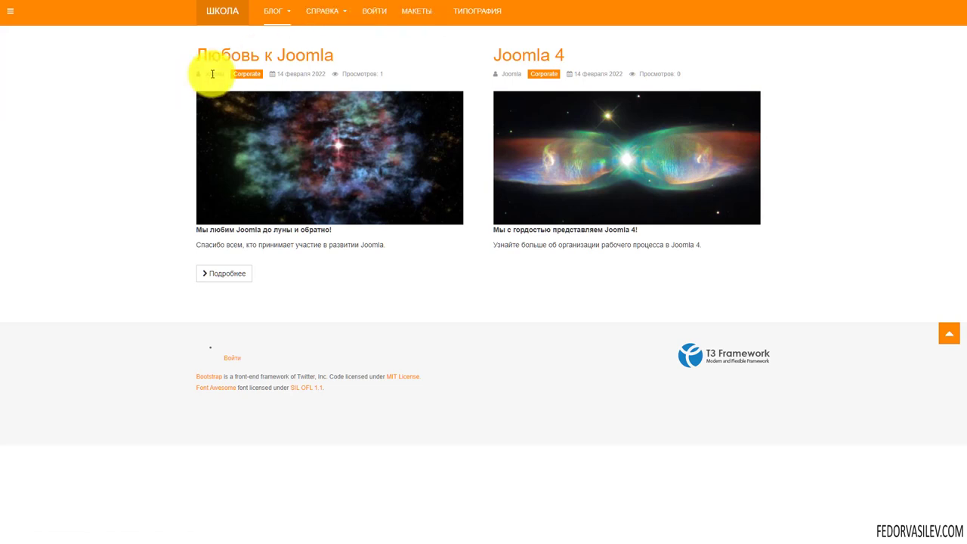
Examine the glossary layout documentation, the demo site's Typography and Joomla Pages dropdowns, and the site's own "Типография" page
mouse_move(319, 22)
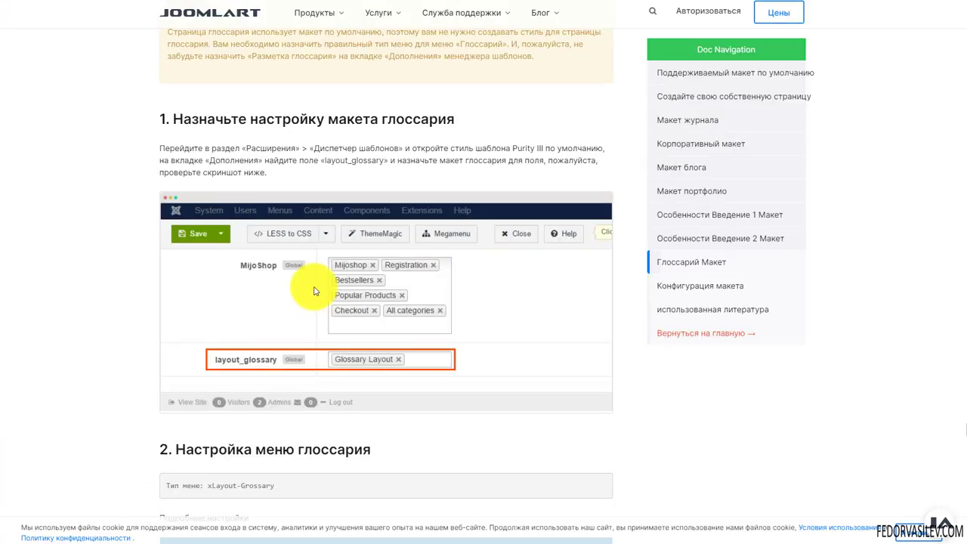
scroll(314, 227, up, 5)
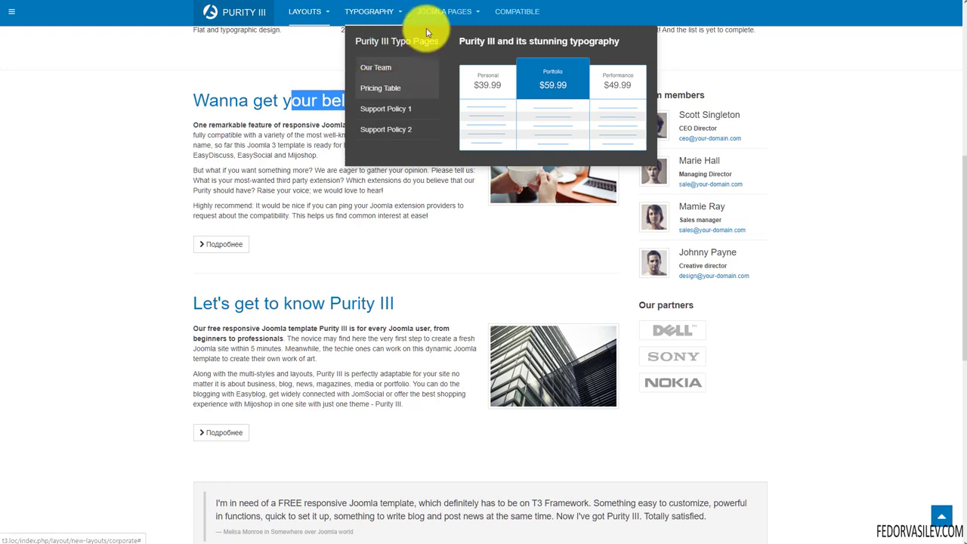
mouse_move(436, 16)
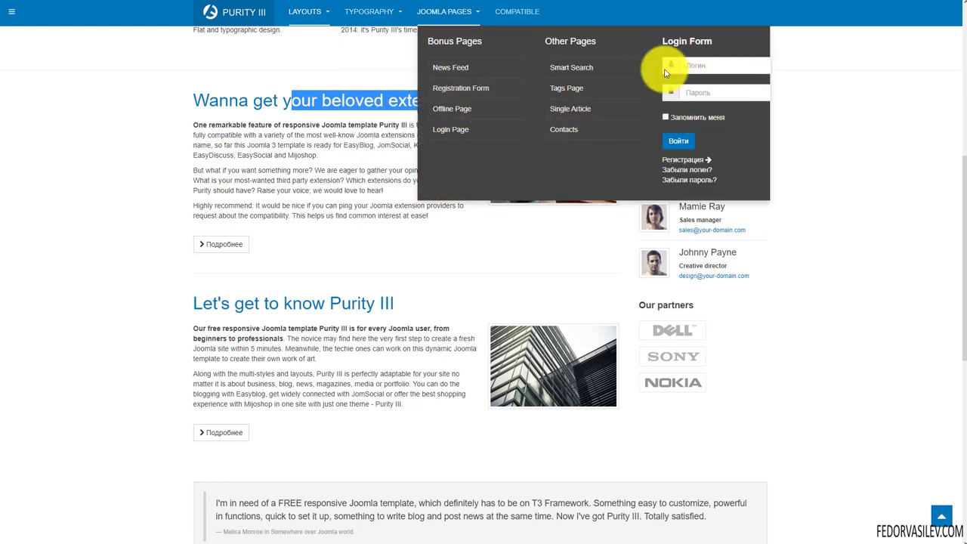
mouse_move(390, 11)
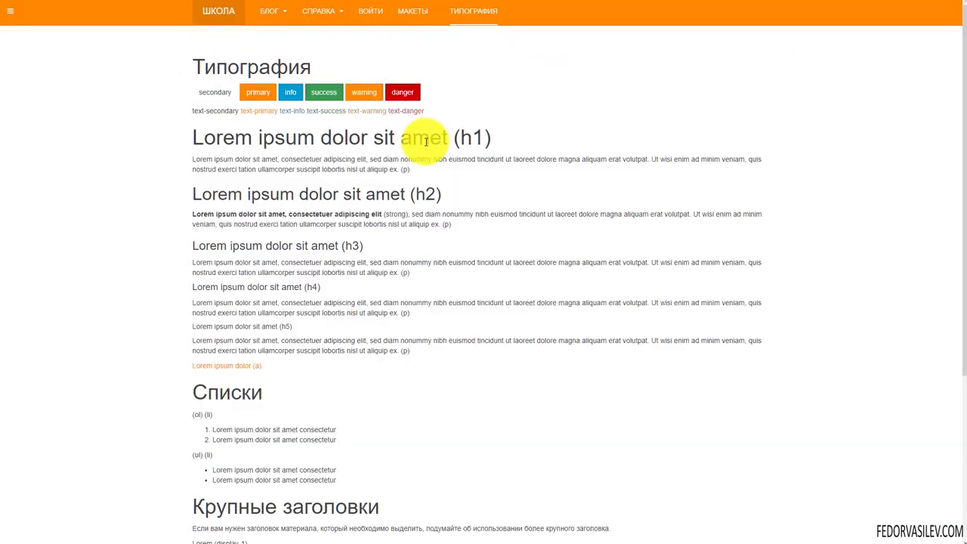
scroll(555, 244, down, 3)
scroll(378, 162, up, 3)
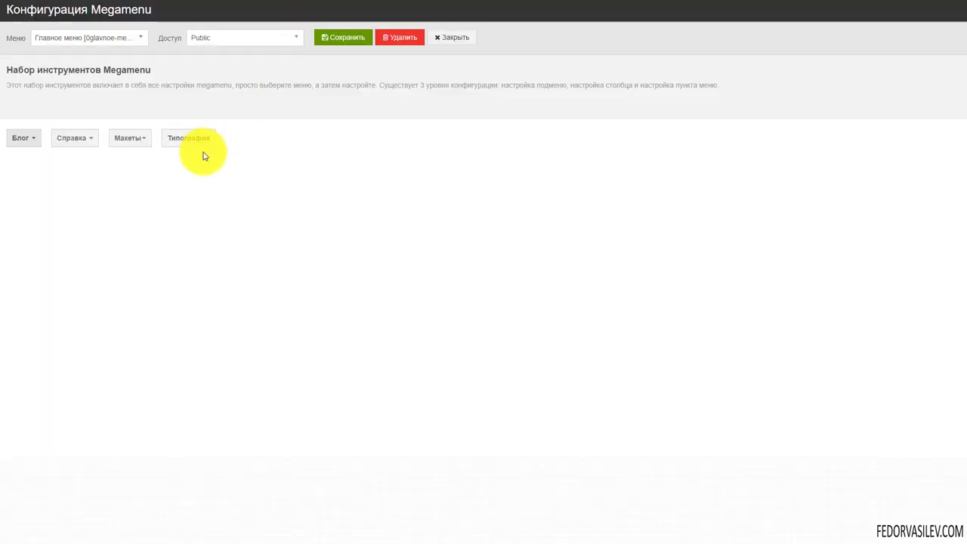
Select the "Типография" item in the megamenu configuration and check the available menus and access levels
click(188, 137)
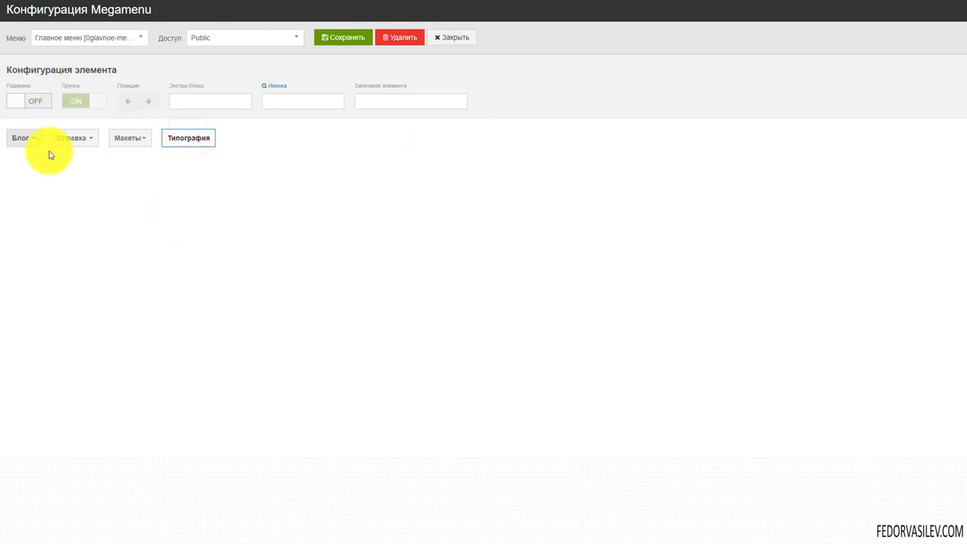
click(136, 38)
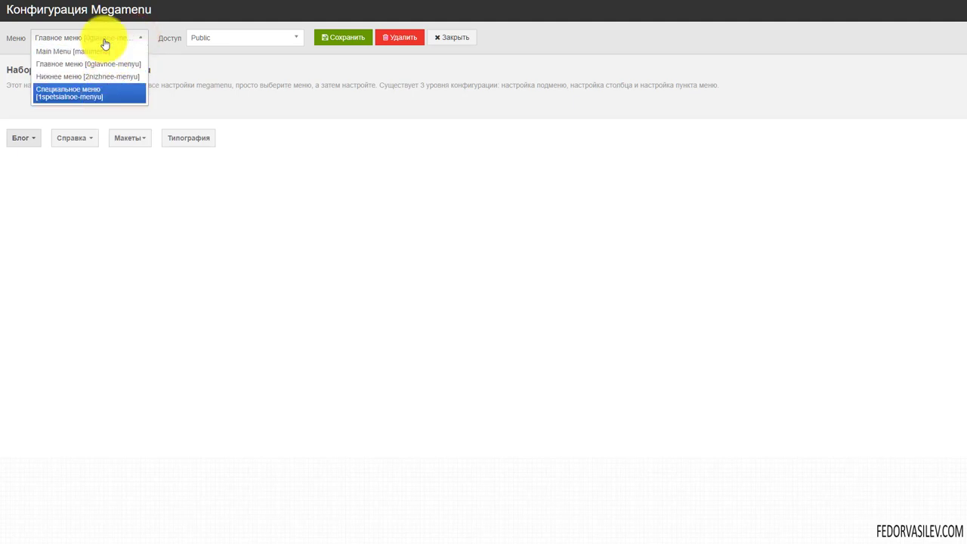
click(368, 210)
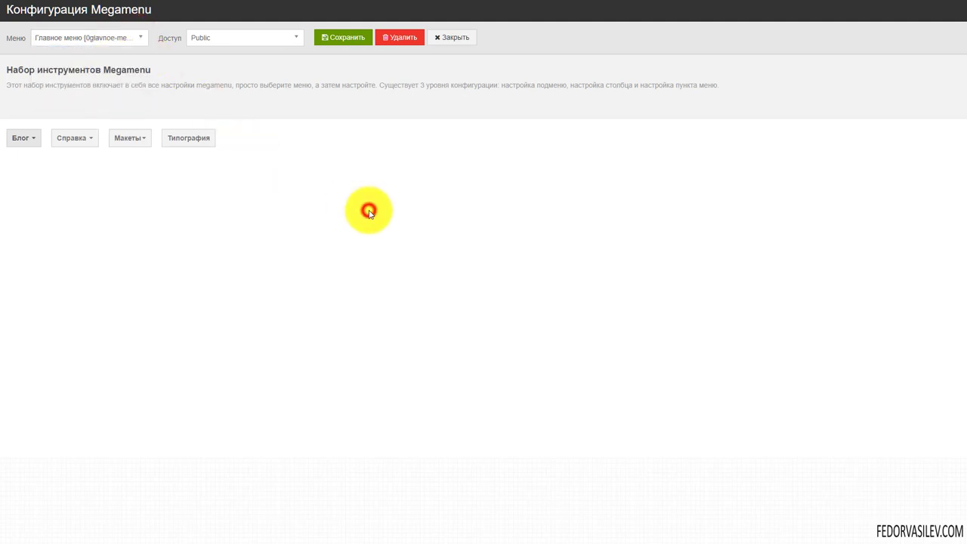
click(244, 36)
click(245, 36)
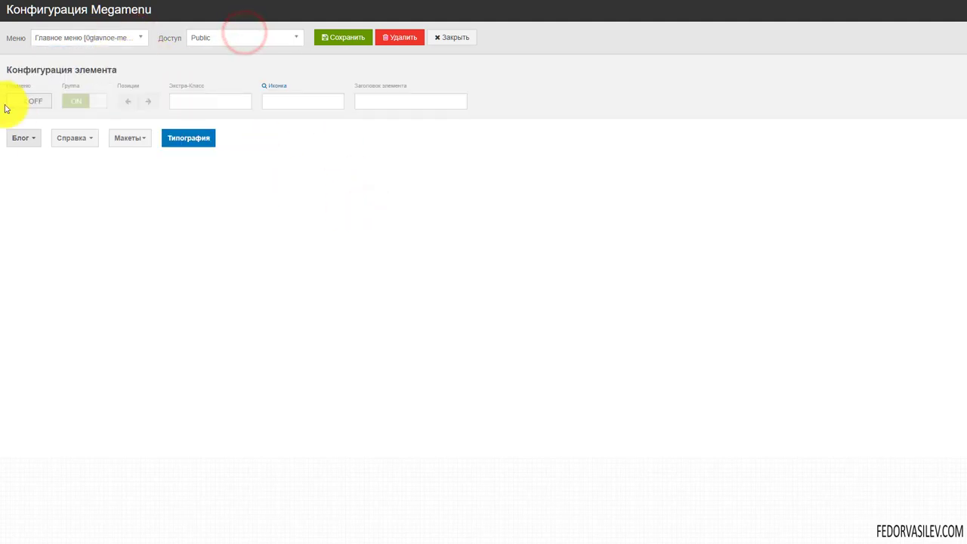
Turn the submenu of the "Типография" item on and back off, and check the hint for its extra class
click(20, 103)
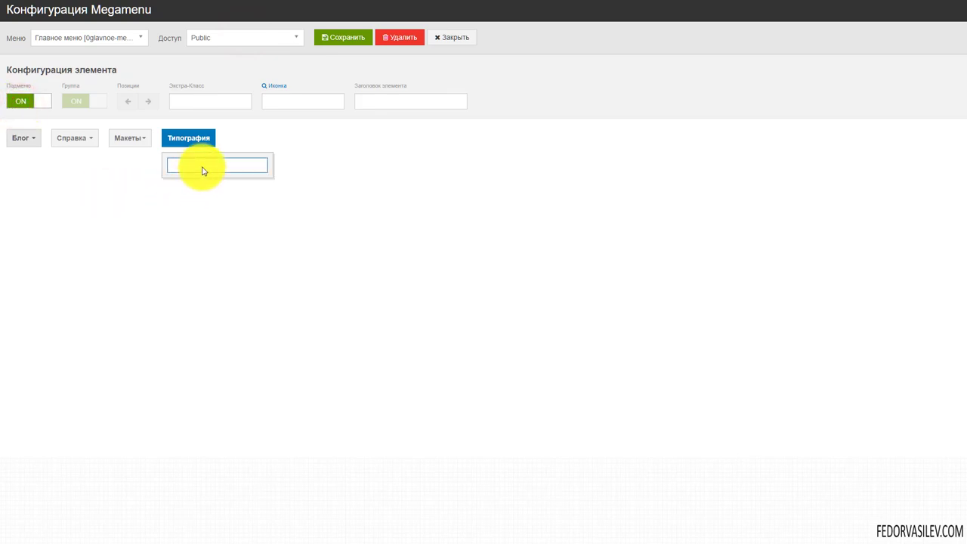
click(22, 105)
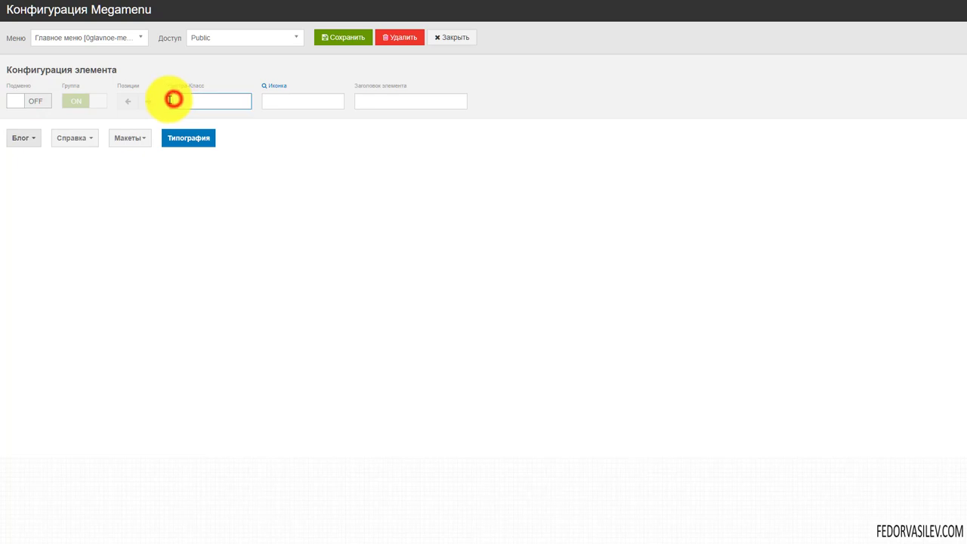
mouse_move(187, 92)
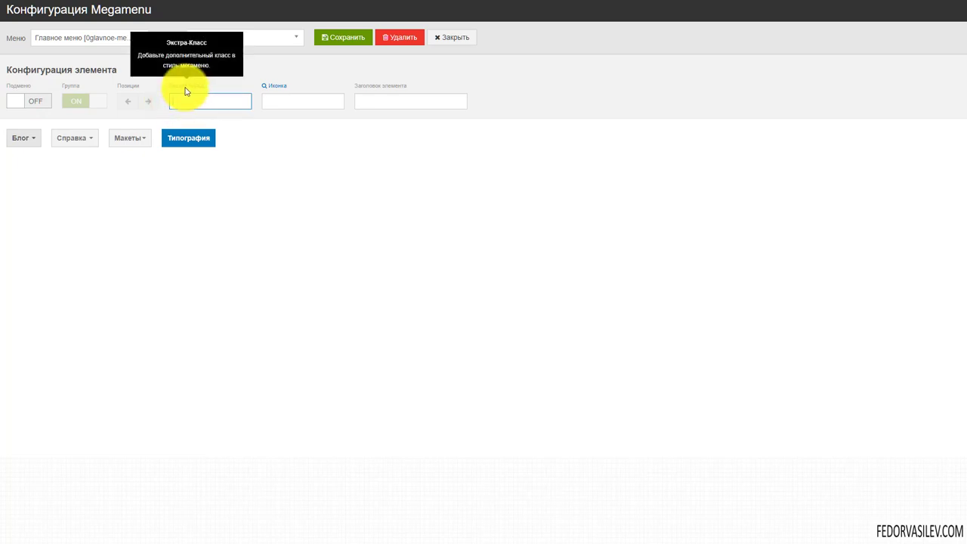
Give the Типография menu item the caption демо and check how it looks in the site's menu
click(280, 101)
mouse_move(269, 88)
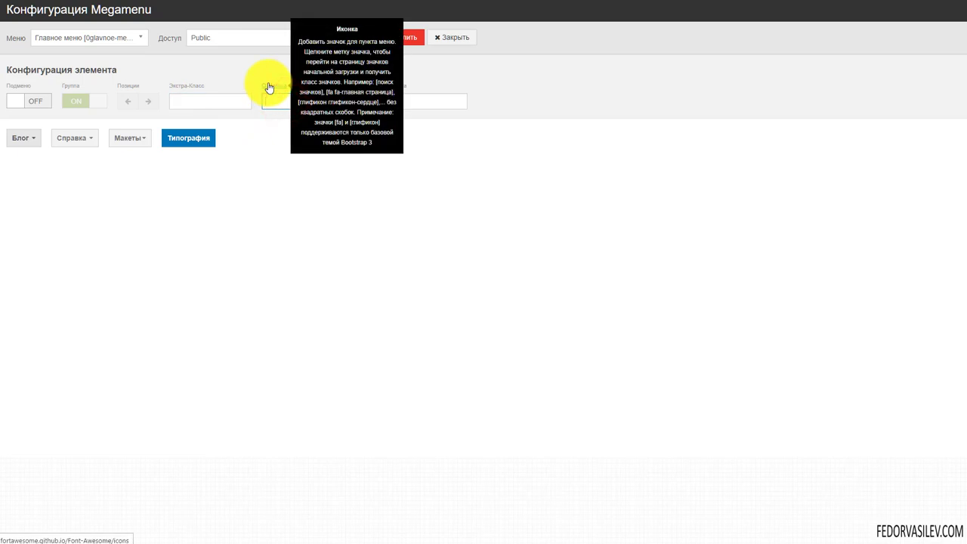
click(373, 95)
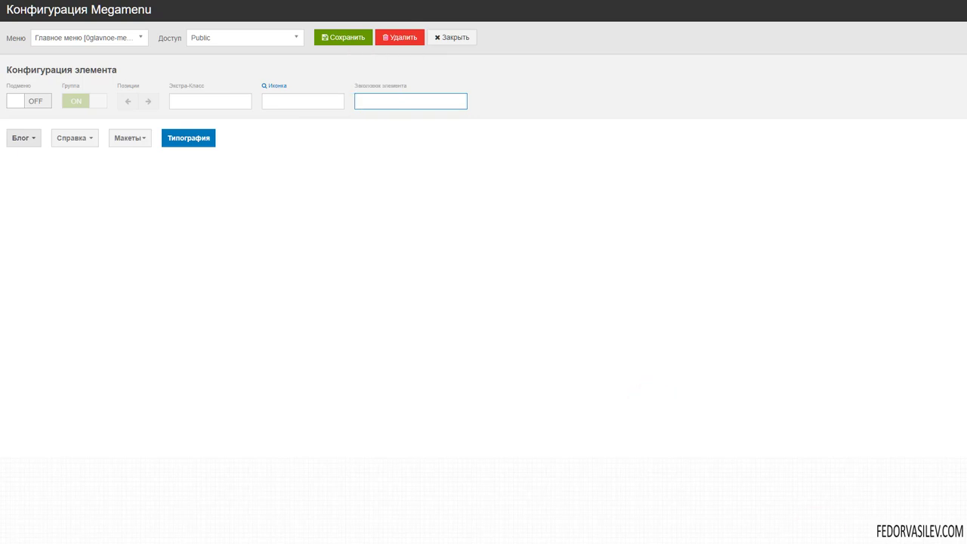
text(демо)
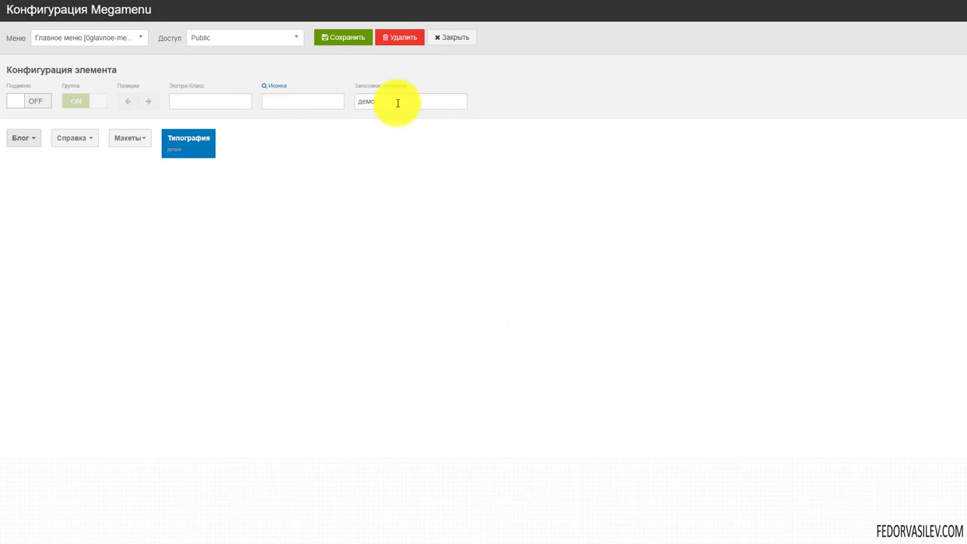
drag(397, 101, 345, 99)
click(343, 186)
click(179, 146)
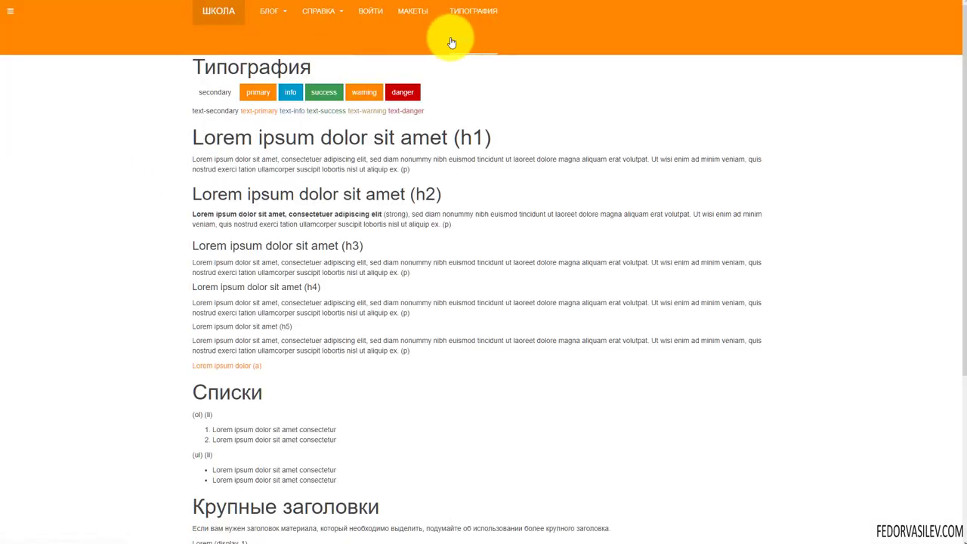
click(468, 39)
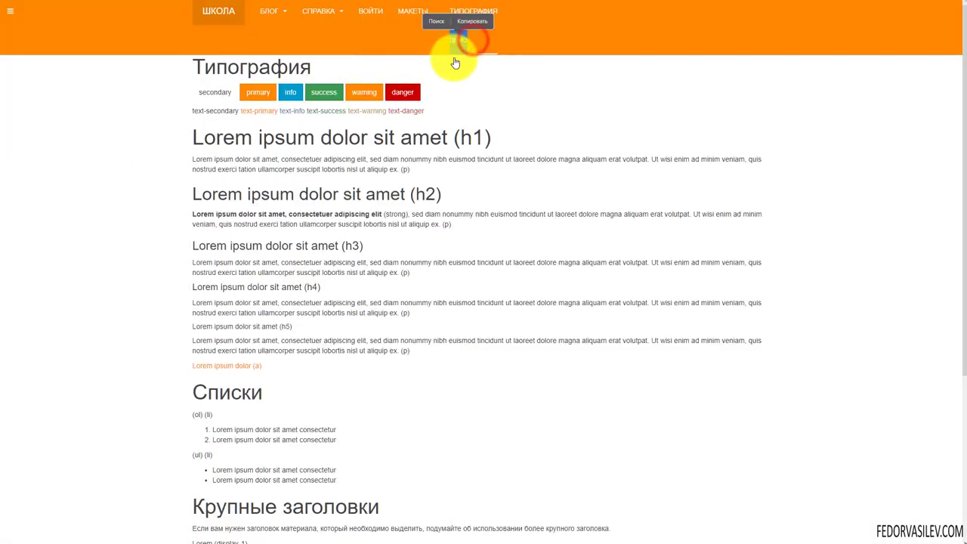
click(514, 90)
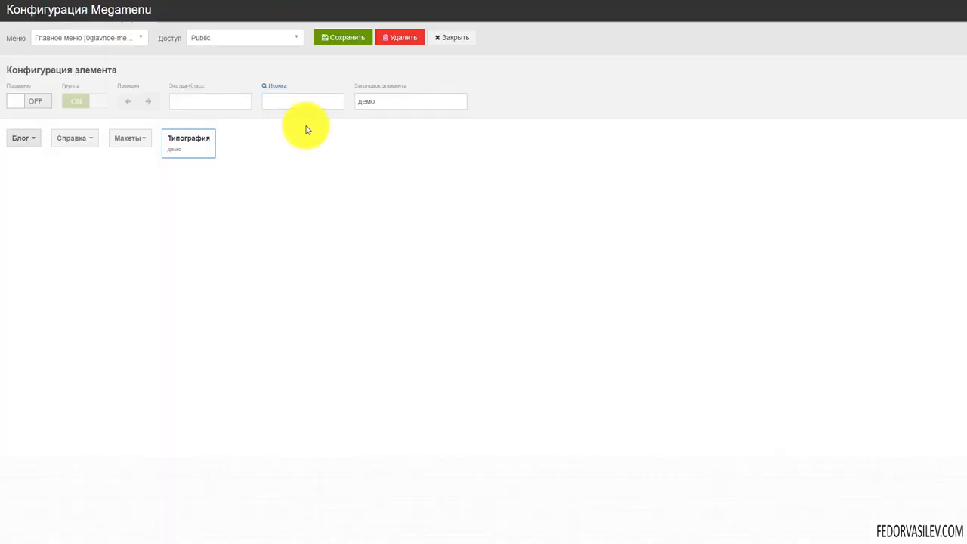
Clear the caption of the Типография item and set its icon class to fa fa-home
click(383, 100)
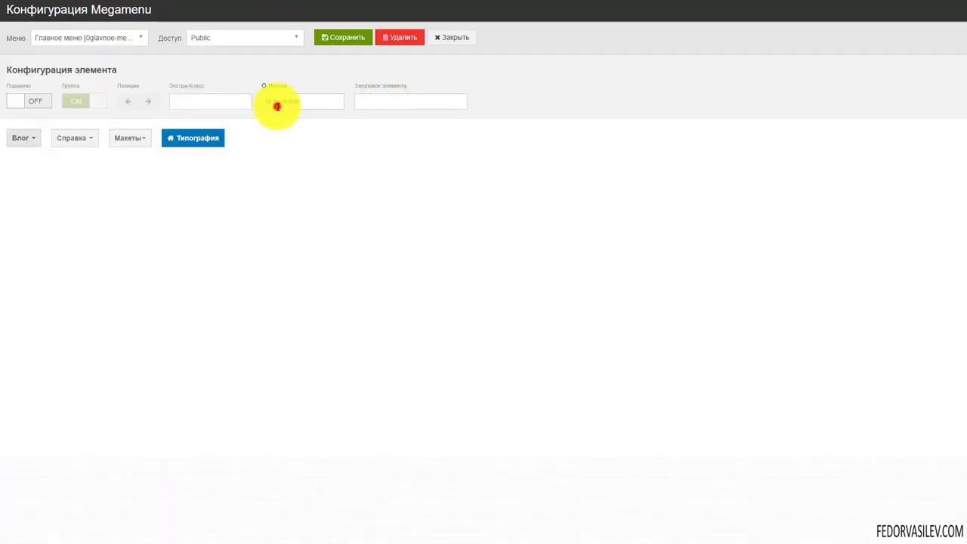
click(277, 106)
drag(305, 101, 265, 91)
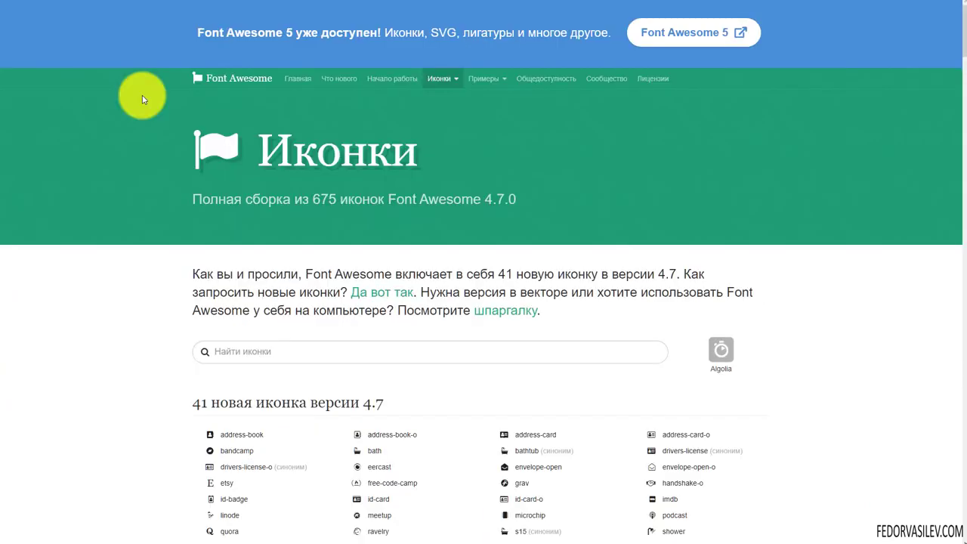
Browse the Font Awesome icon catalogue, open the envelope-open icon and highlight its class name fa-envelope-open
scroll(405, 149, down, 3)
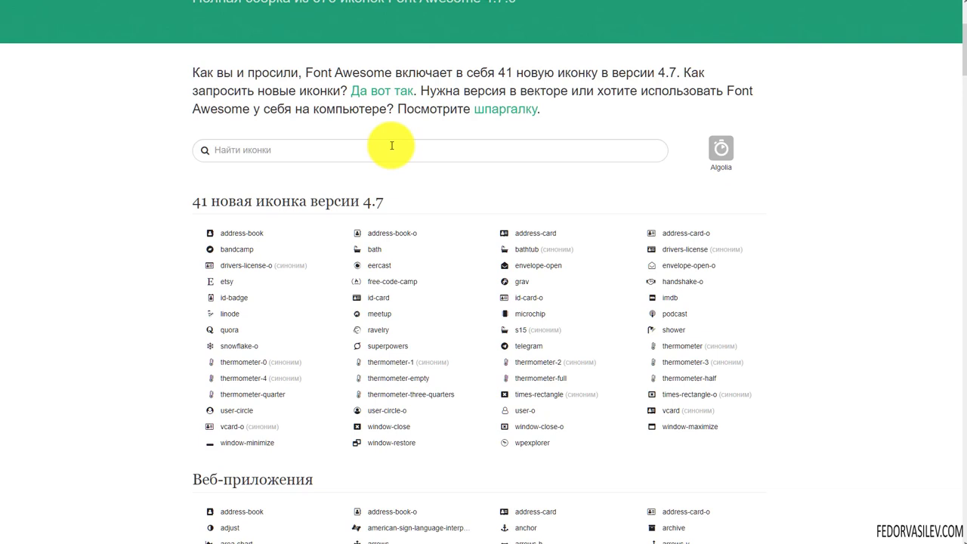
click(534, 265)
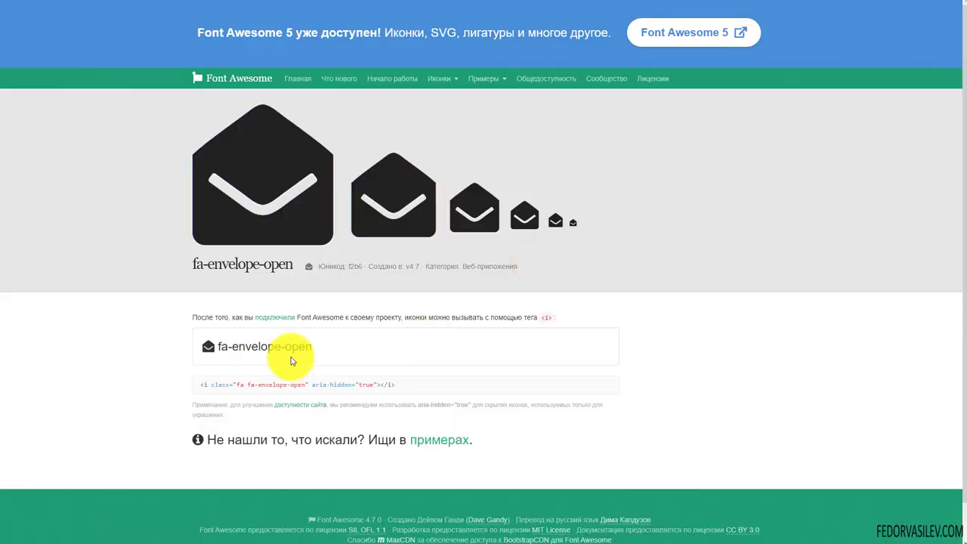
drag(312, 349, 222, 344)
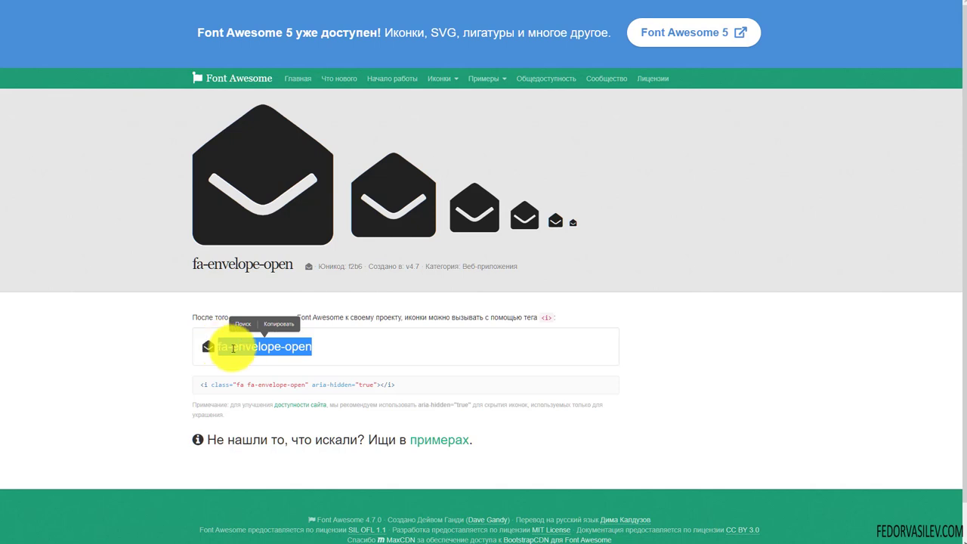
click(234, 348)
drag(312, 346, 216, 358)
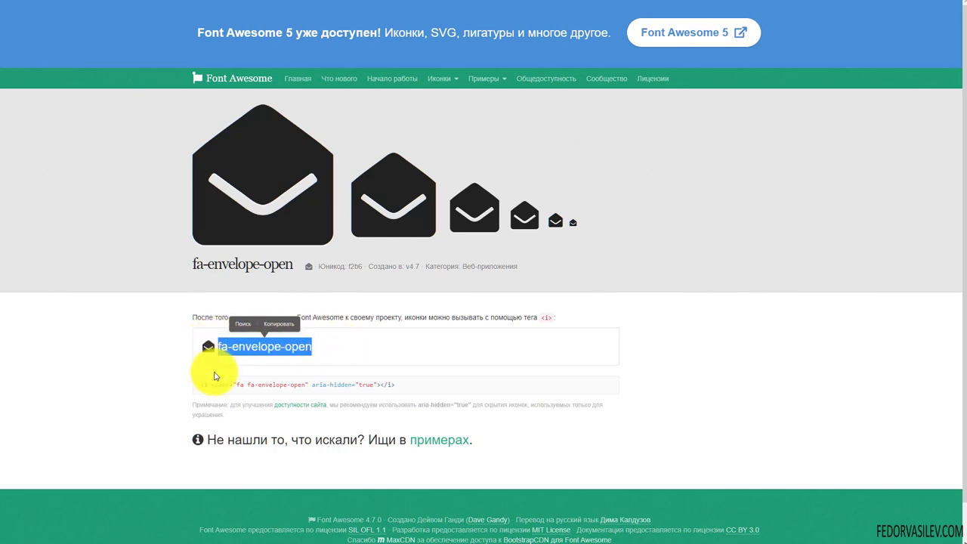
click(244, 344)
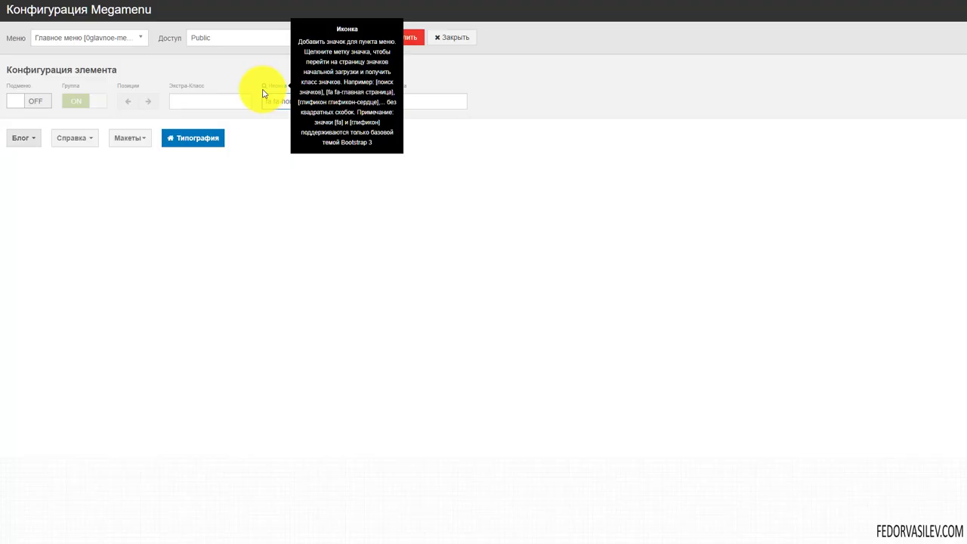
Try the Типография icon without the leading fa prefix, leaving only fa-home, and save the menu
click(270, 104)
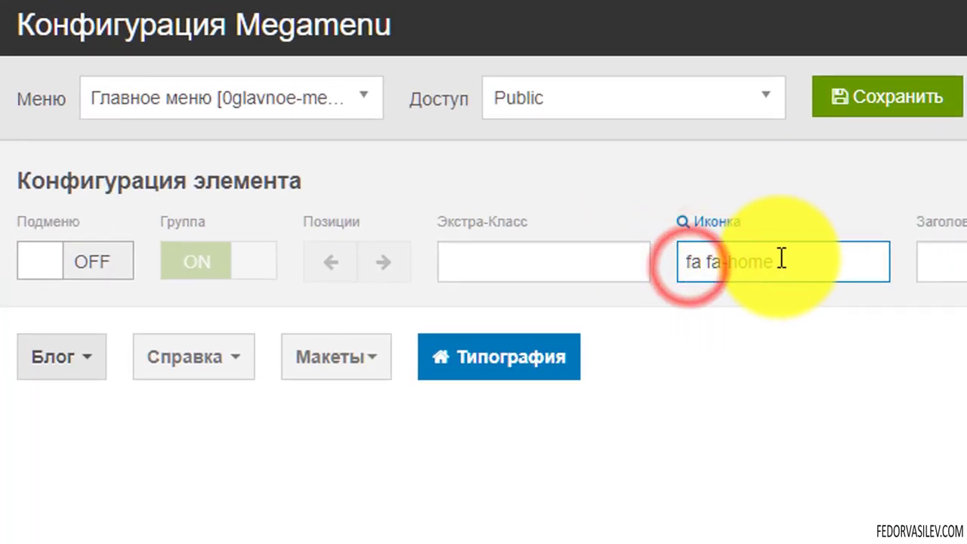
click(708, 261)
key(BackSpace)
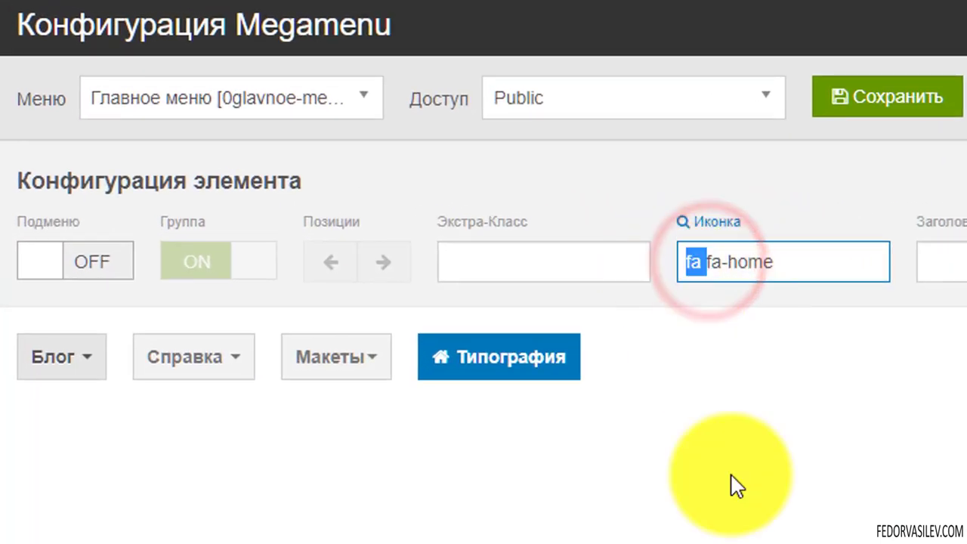
click(897, 113)
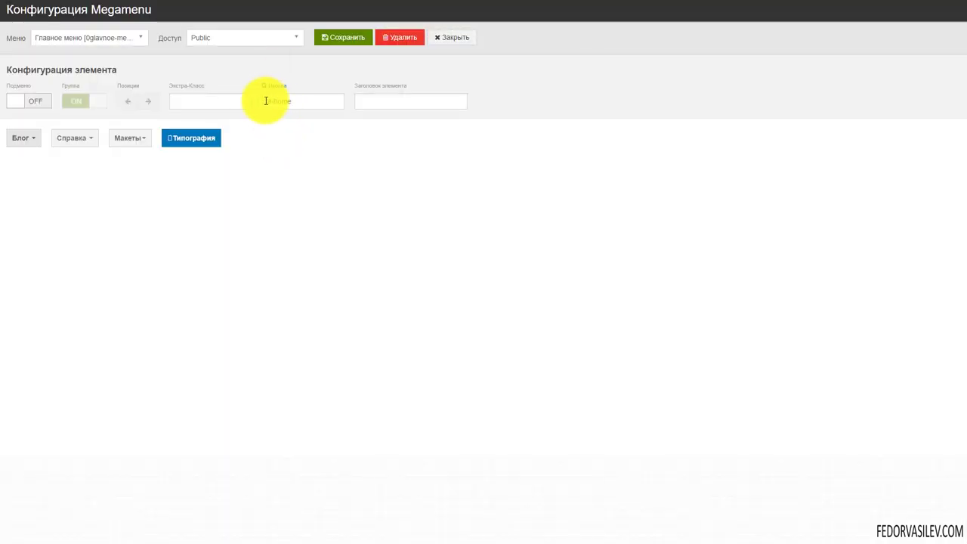
Restore the leading fa prefix so the Типография icon class reads fa fa-home
click(263, 101)
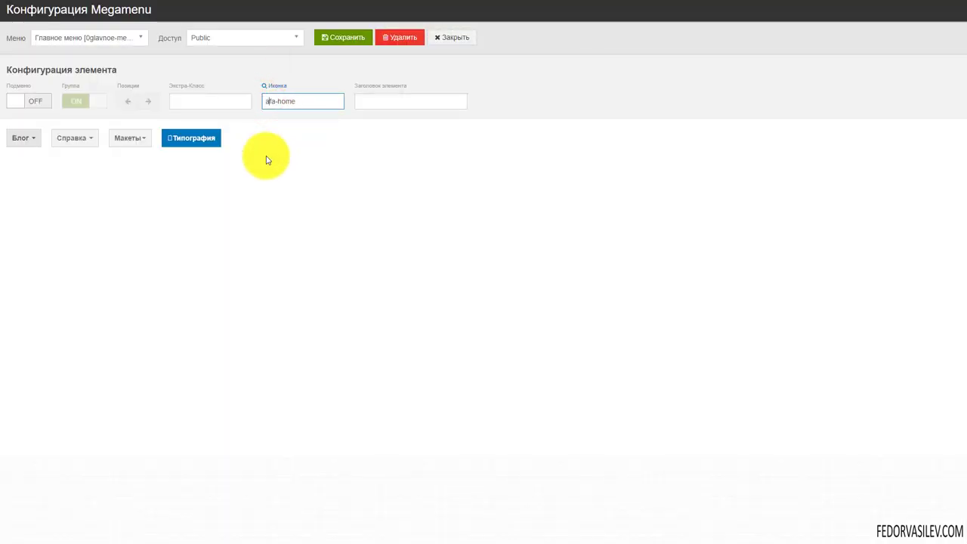
key(BackSpace)
key(BackSpace)
key(BackSpace)
text(fa)
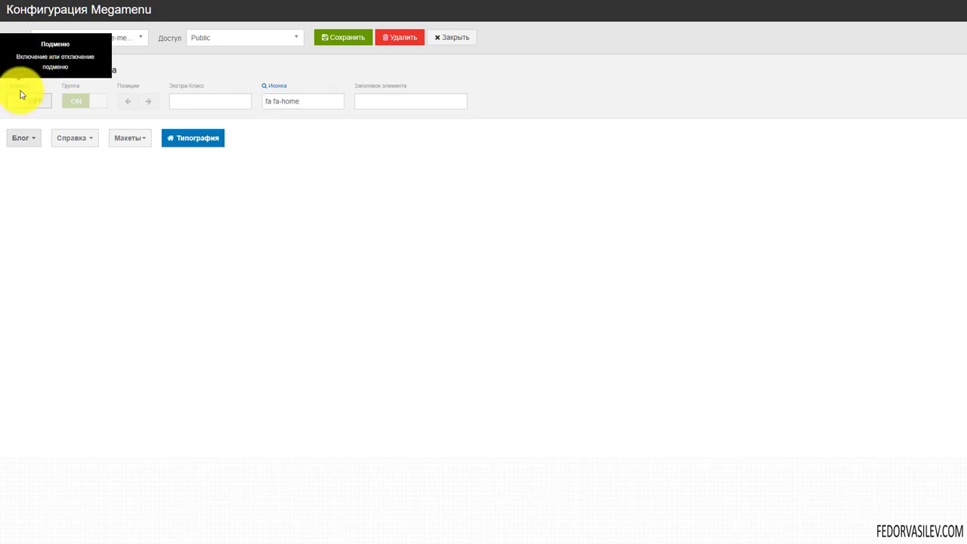
Enable the submenu of the Типография item and add a second column to it
click(20, 98)
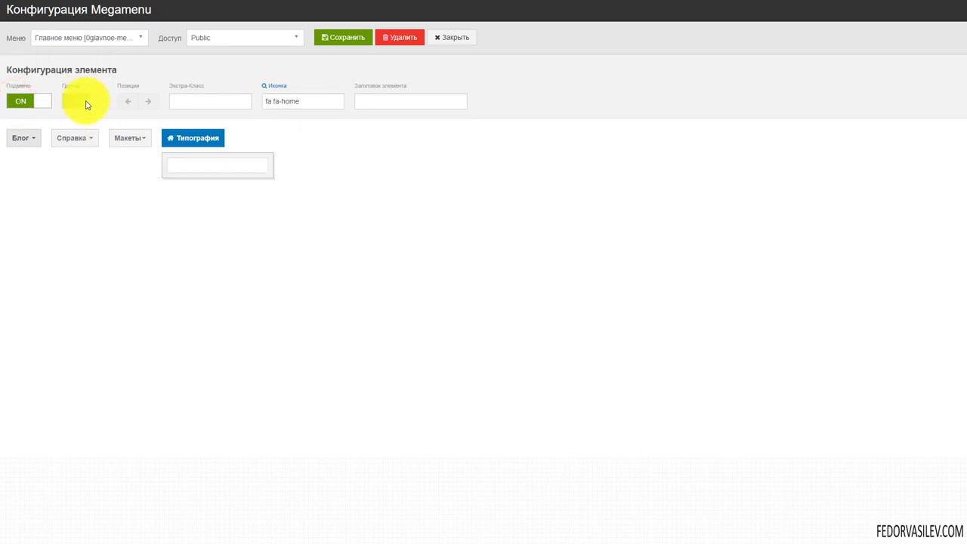
click(192, 169)
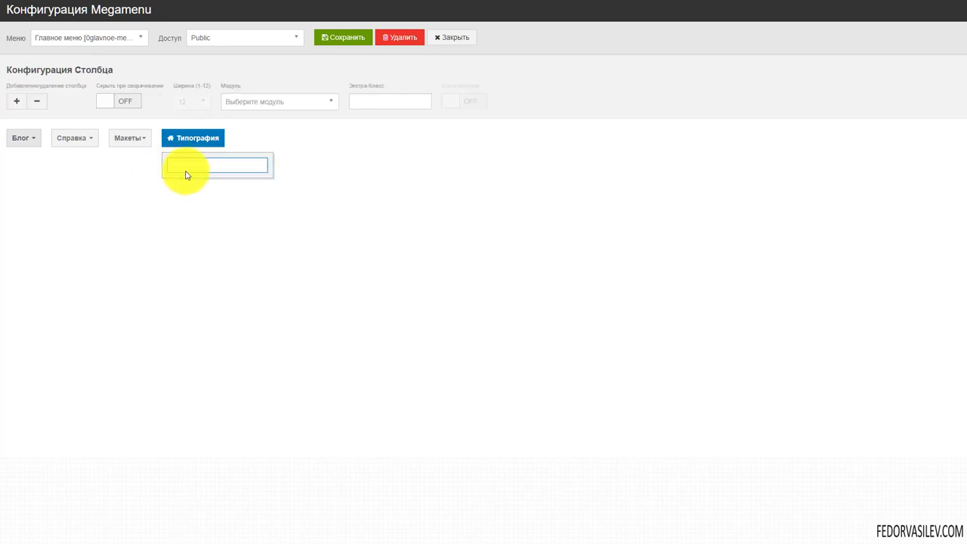
mouse_move(52, 85)
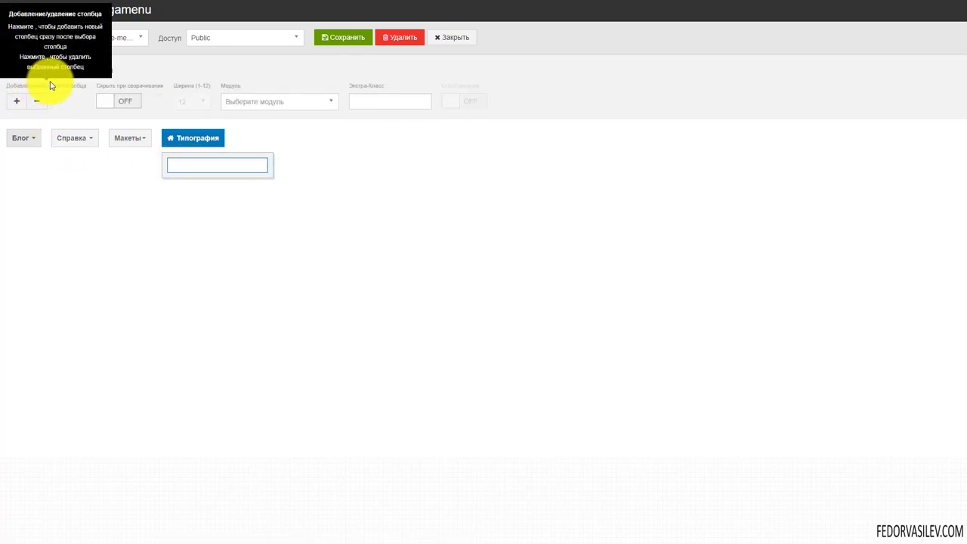
click(17, 106)
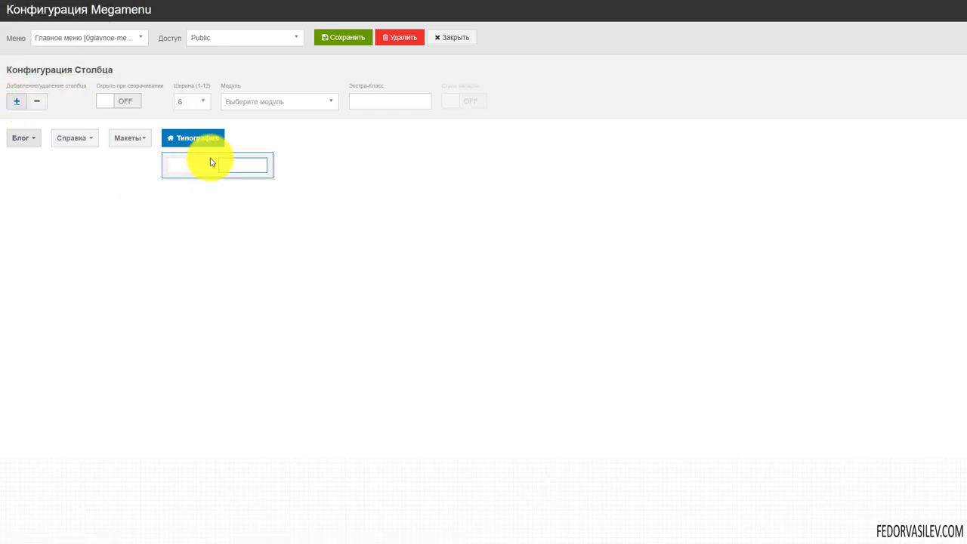
click(107, 104)
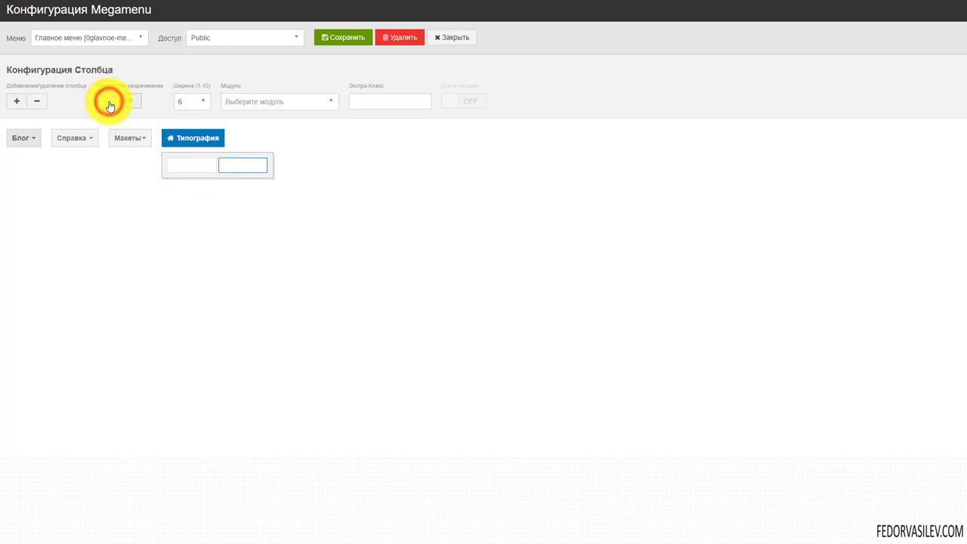
Try widths of 10 and 2 for the submenu's second column, and return it to 6
click(201, 103)
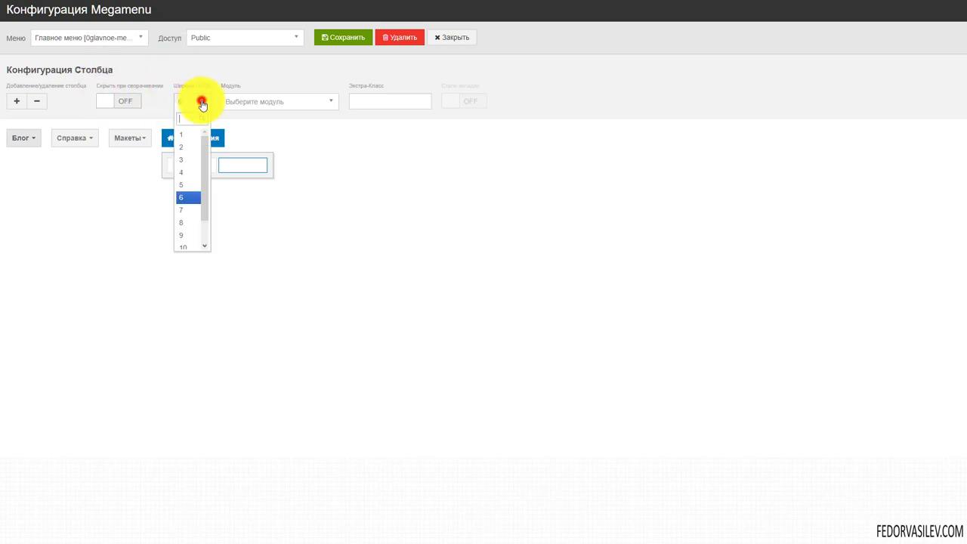
click(189, 243)
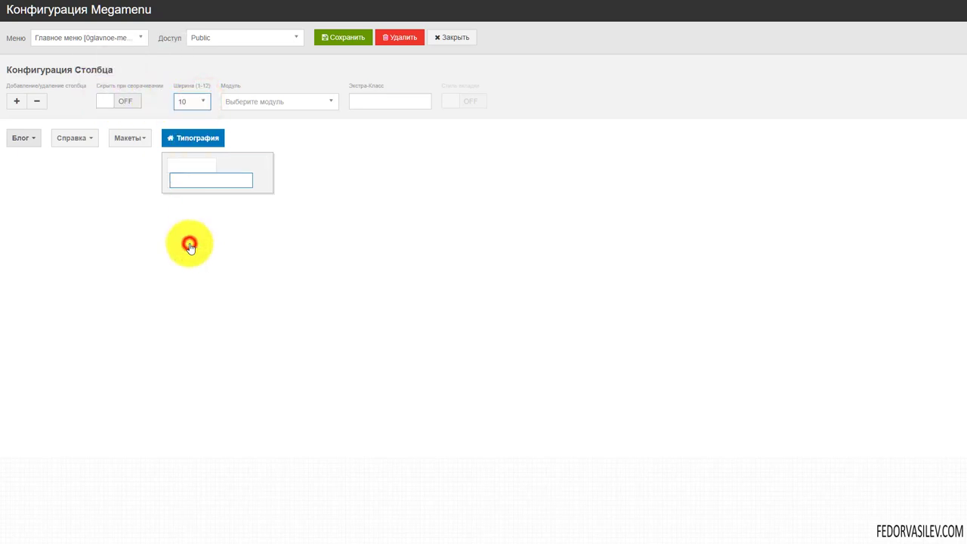
click(204, 102)
click(195, 144)
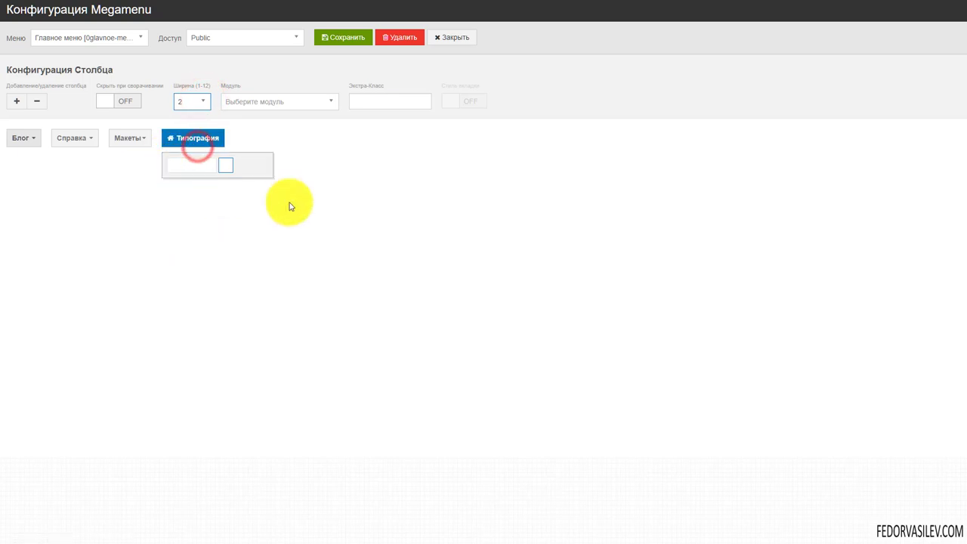
click(221, 166)
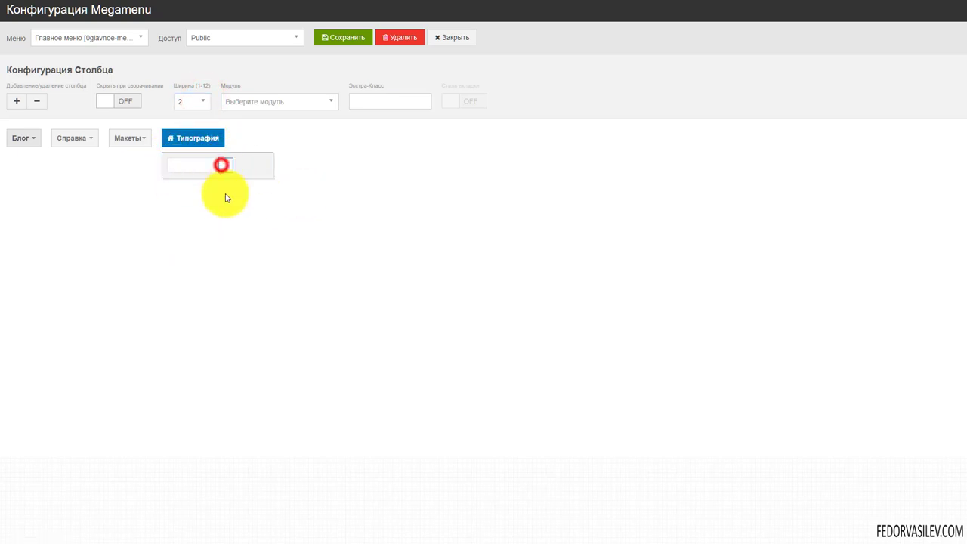
click(191, 101)
click(188, 202)
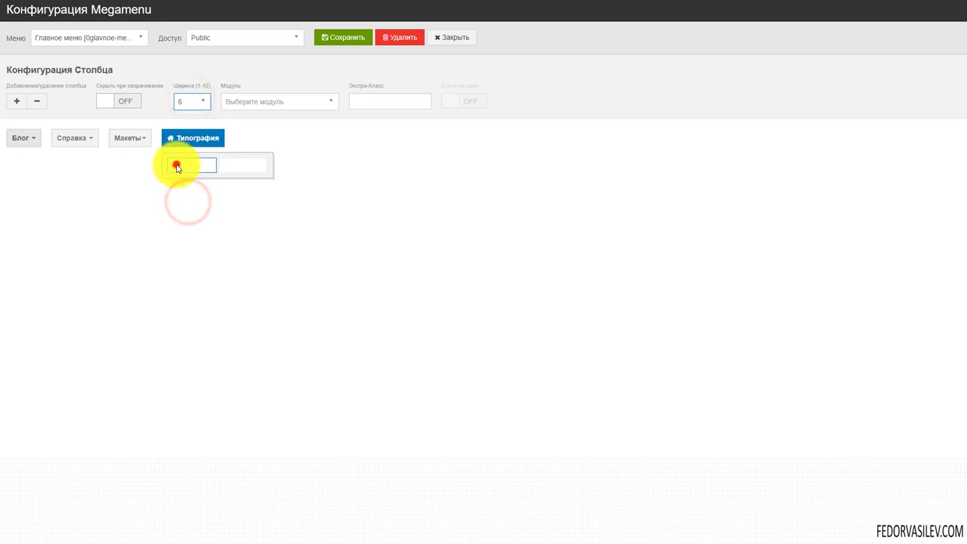
Try a width of 5 for the submenu's first column and return it to 6
click(176, 164)
click(194, 99)
click(186, 186)
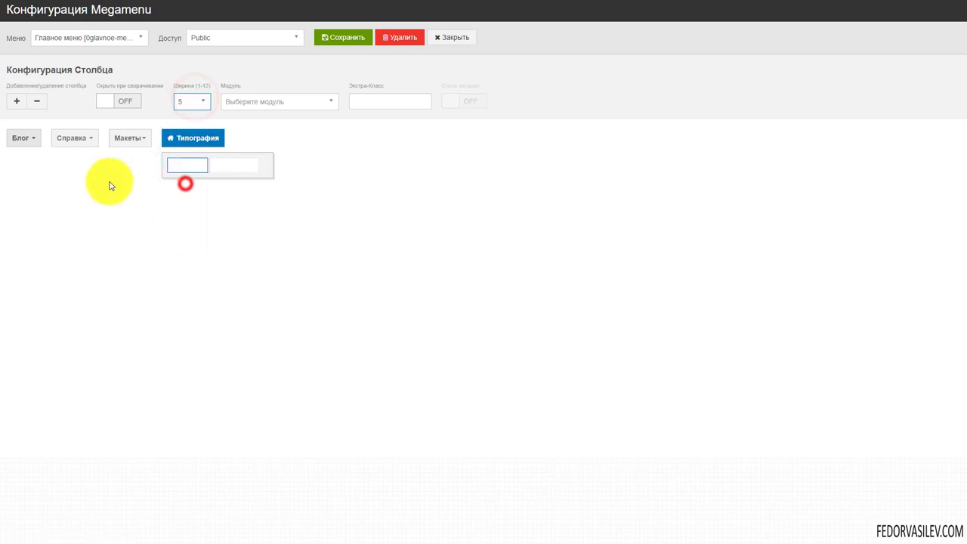
click(189, 101)
click(184, 197)
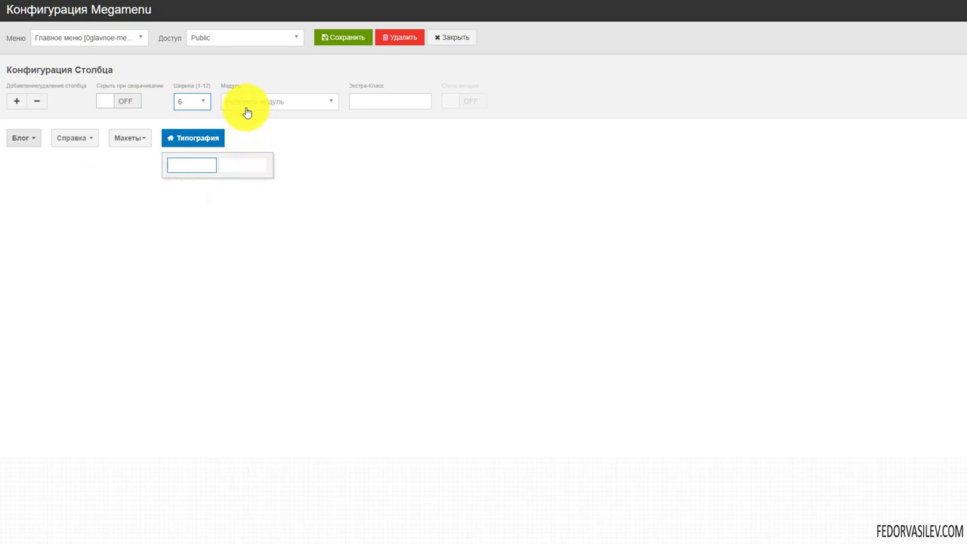
Assign the Login Form module to the second column of the Типография submenu
click(244, 164)
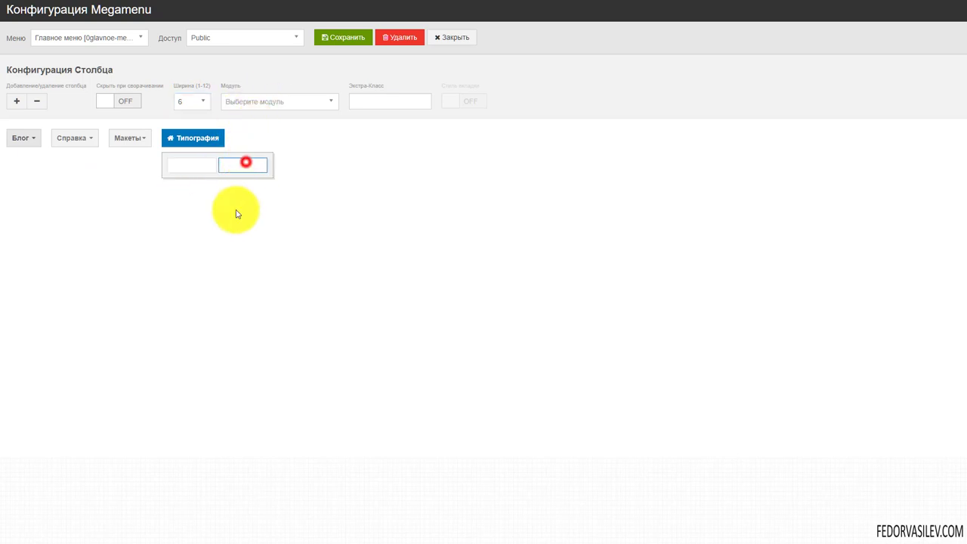
click(323, 108)
click(285, 149)
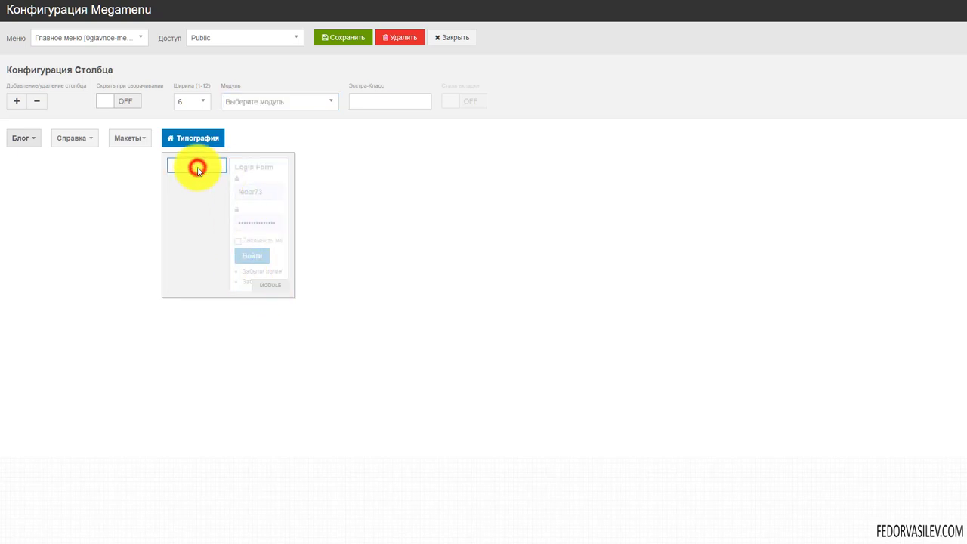
Assign the тест module to the first column of the Типография submenu
click(263, 100)
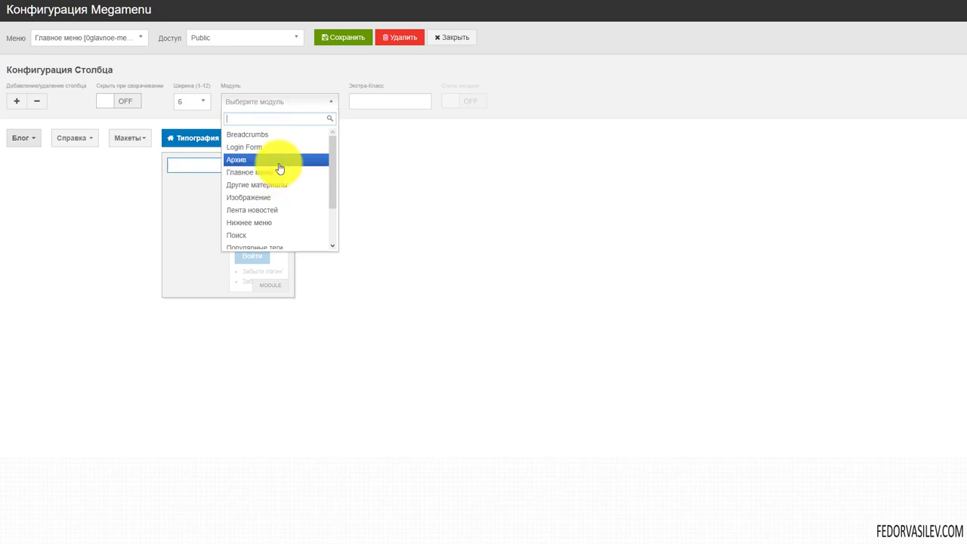
scroll(279, 166, down, 2)
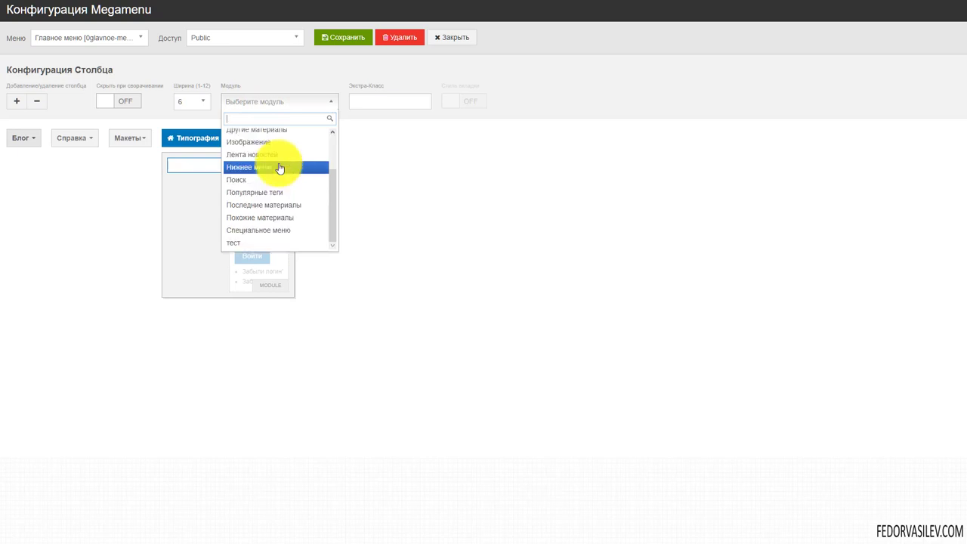
click(236, 242)
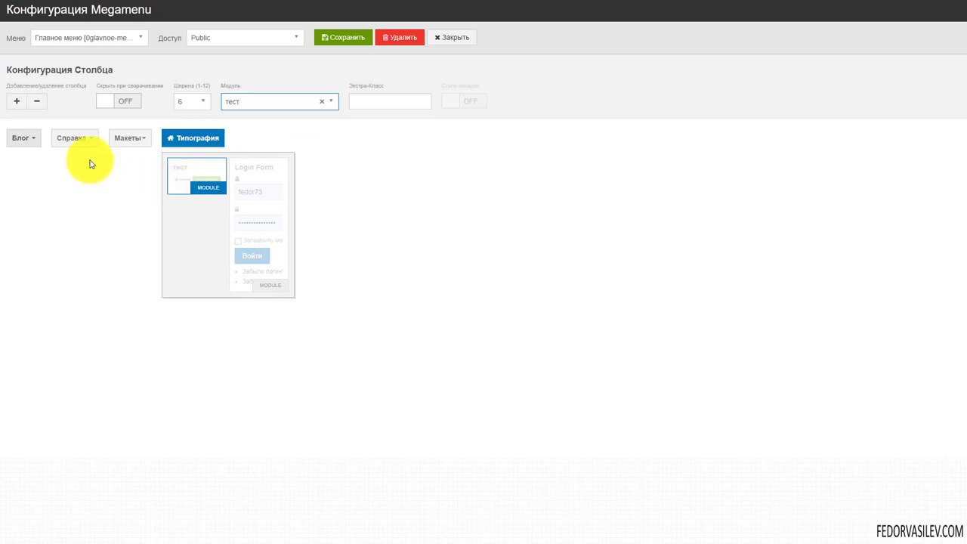
Save the megamenu configuration and check the Типография submenu on the live site
click(350, 37)
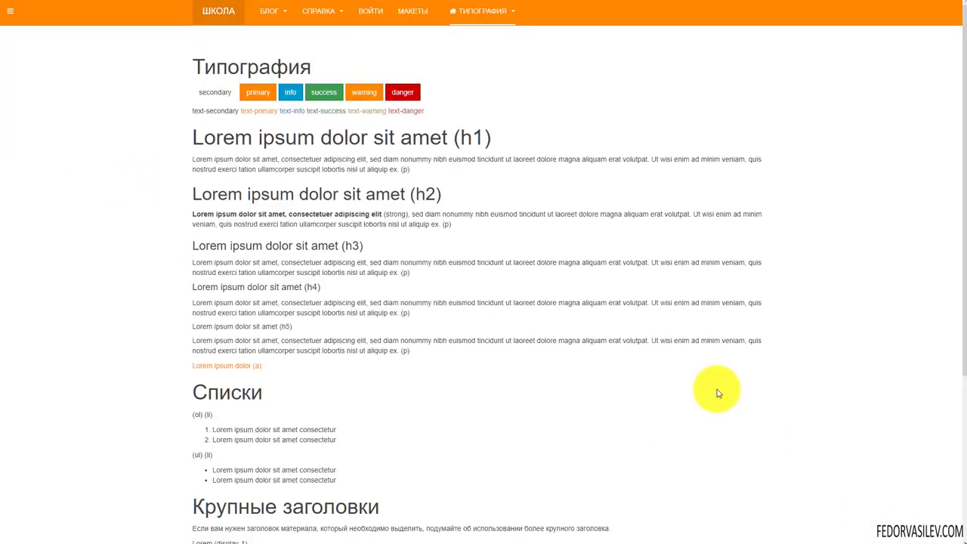
mouse_move(482, 10)
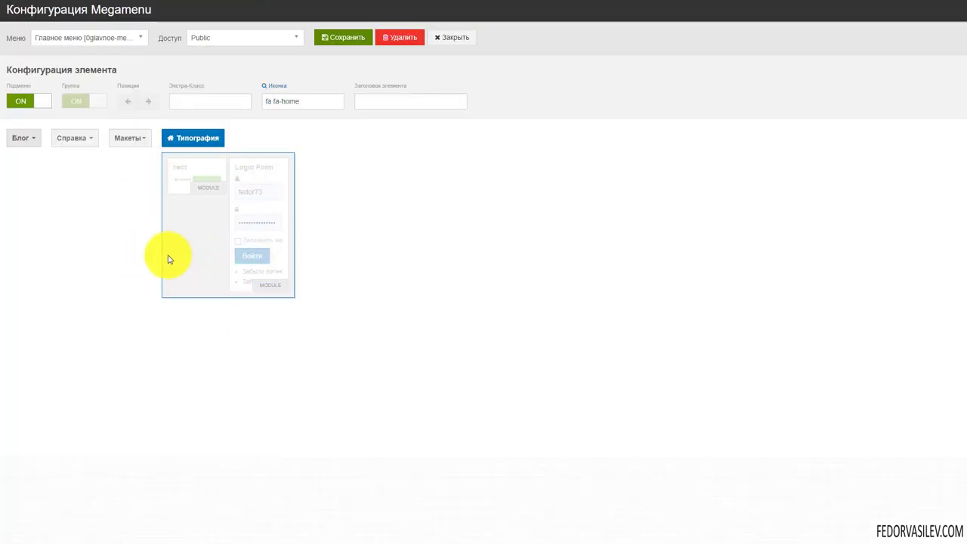
Set the width of the Типография submenu to 500 px
click(169, 241)
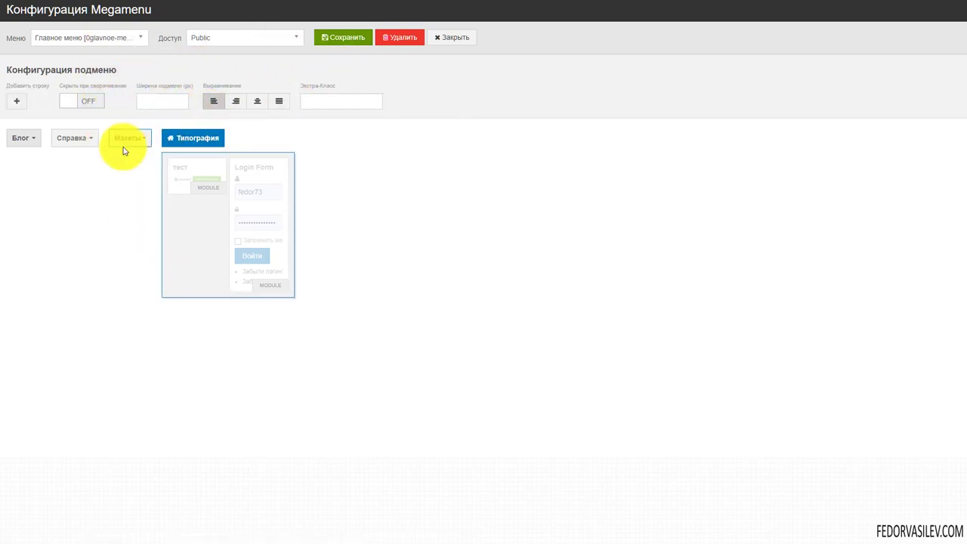
click(150, 108)
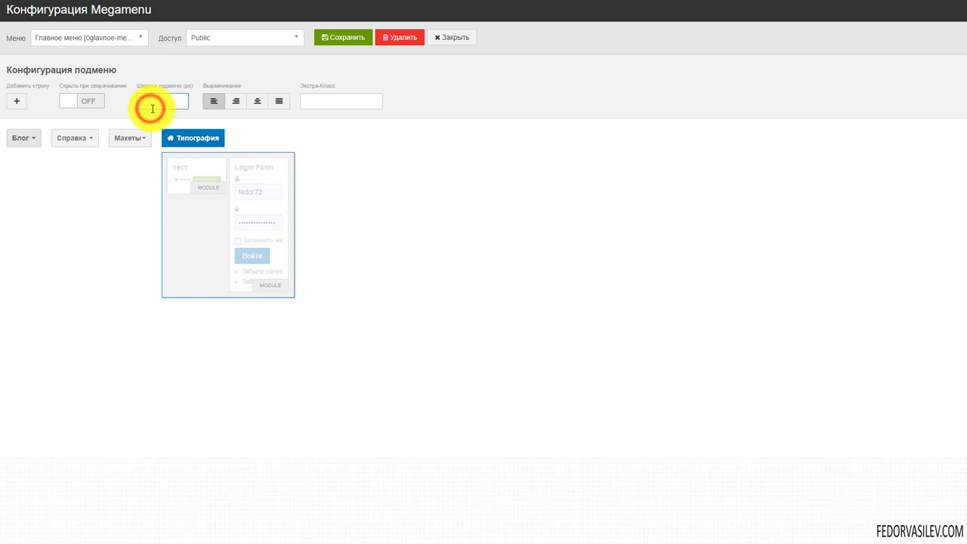
text(350)
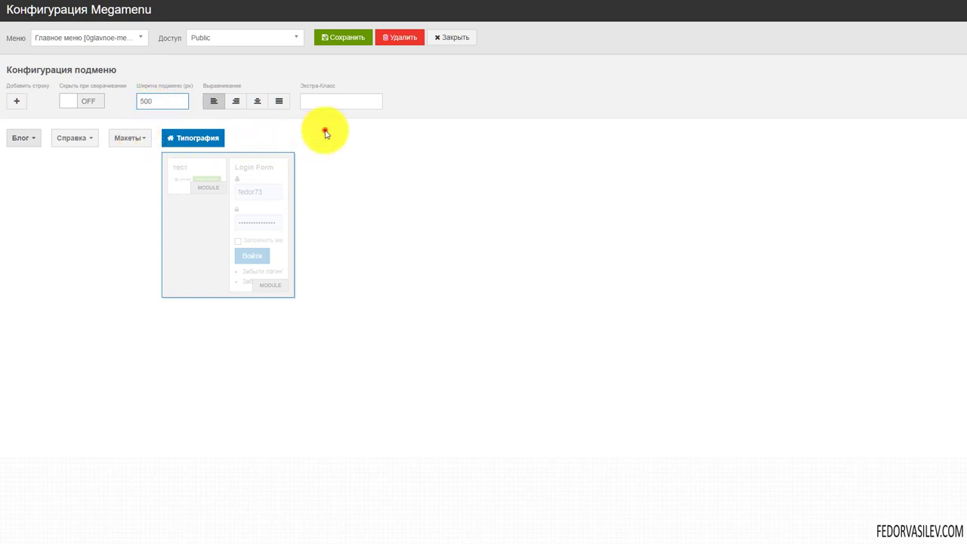
click(324, 130)
click(181, 142)
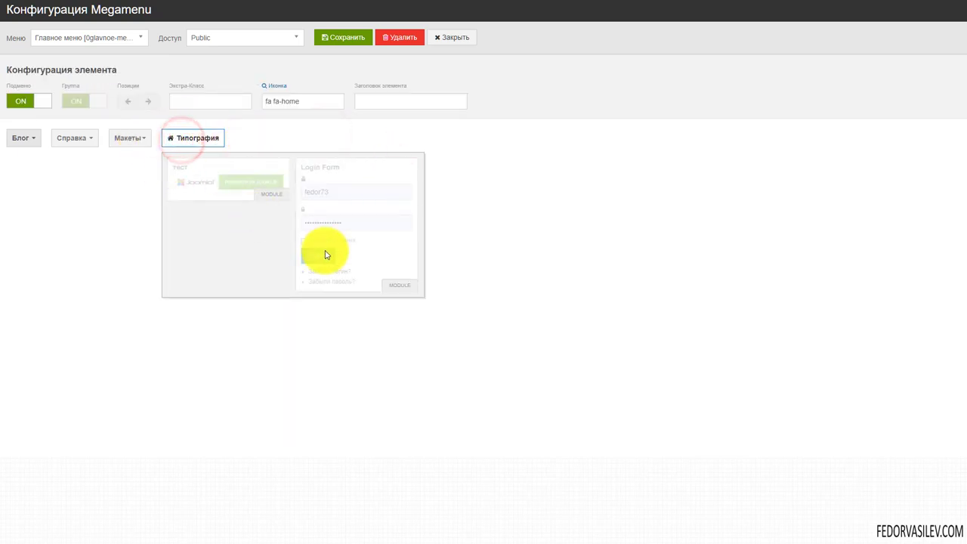
Try right alignment for the Типография submenu and set it to centre alignment
click(201, 231)
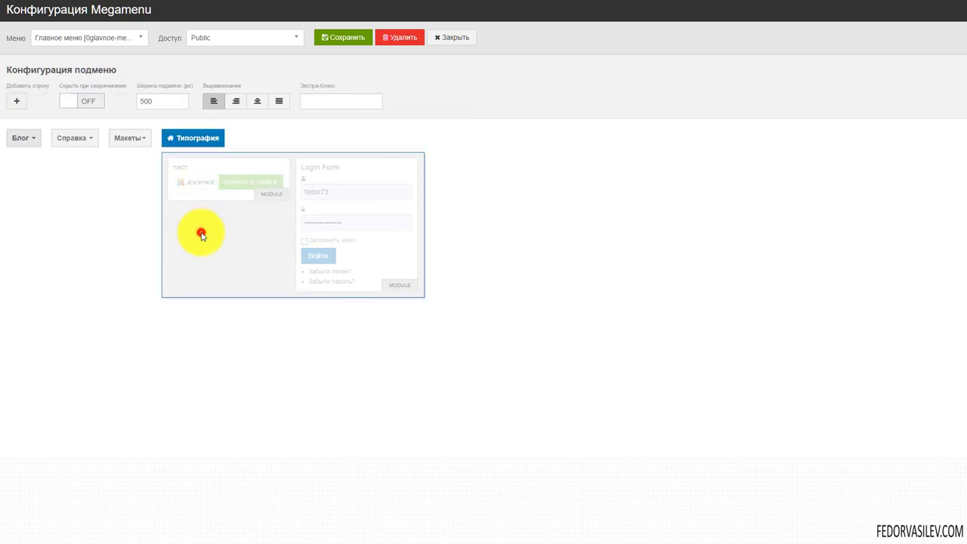
click(255, 102)
click(233, 101)
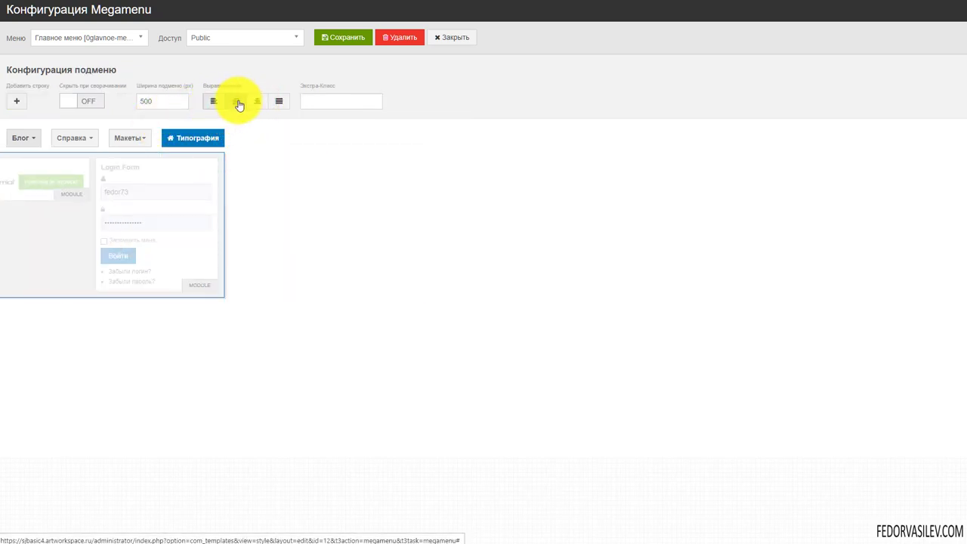
click(257, 102)
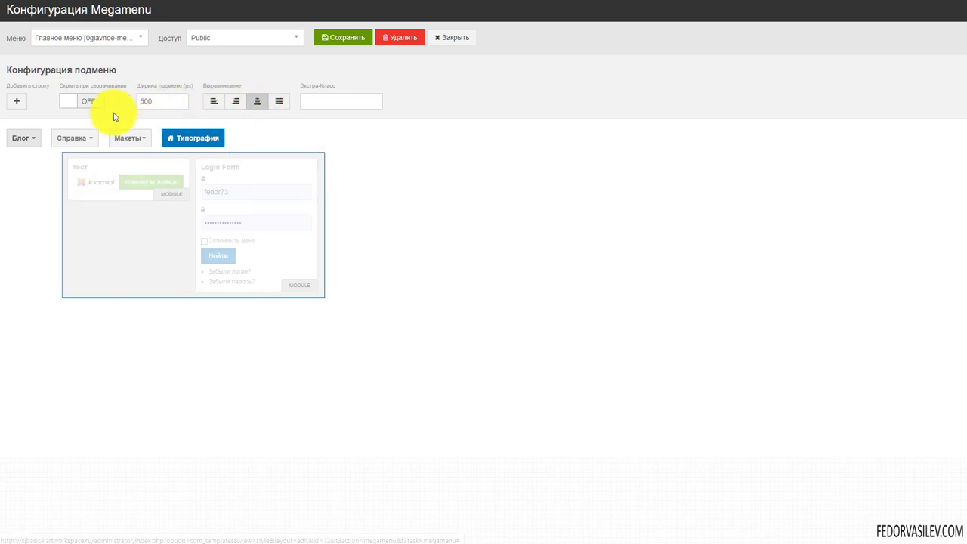
Add a second row to the Типография submenu and assign the Главное меню module to it
click(17, 101)
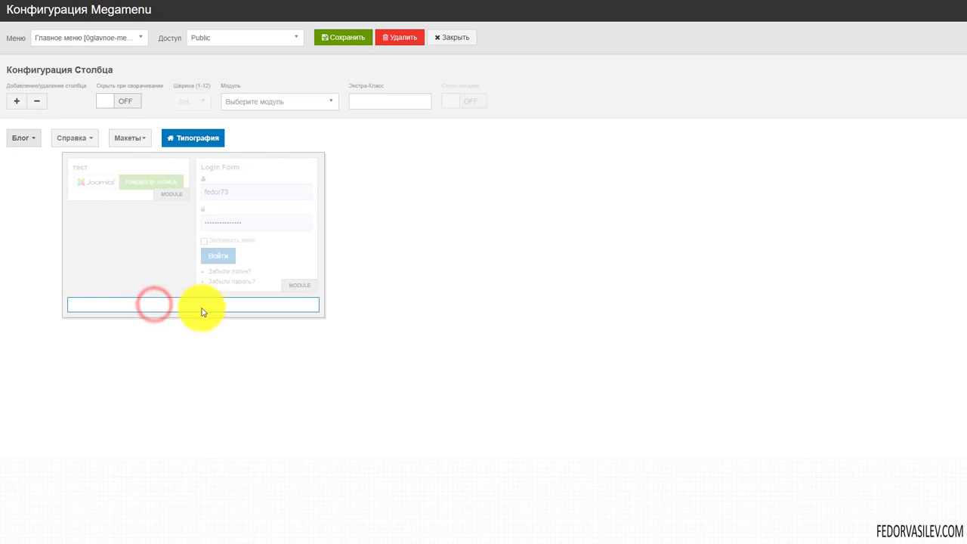
click(330, 100)
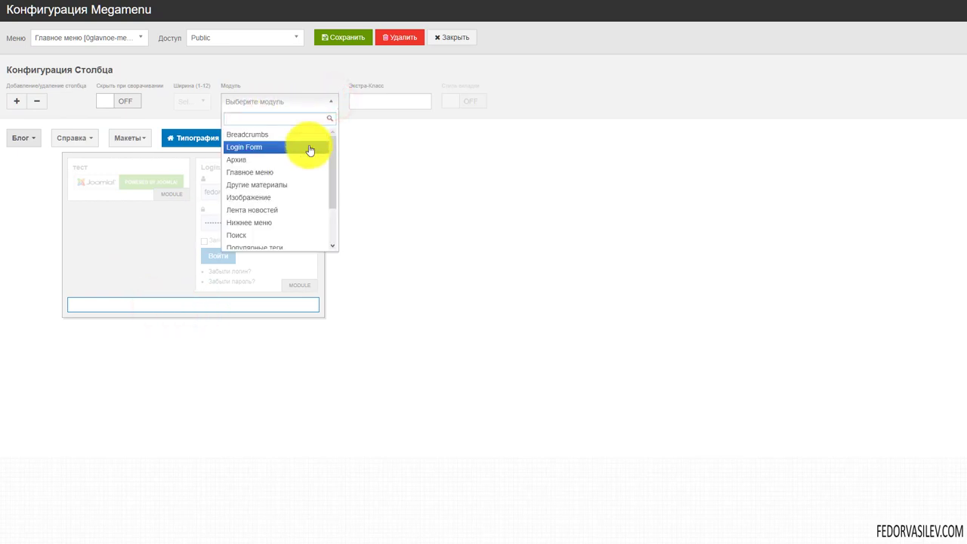
click(284, 172)
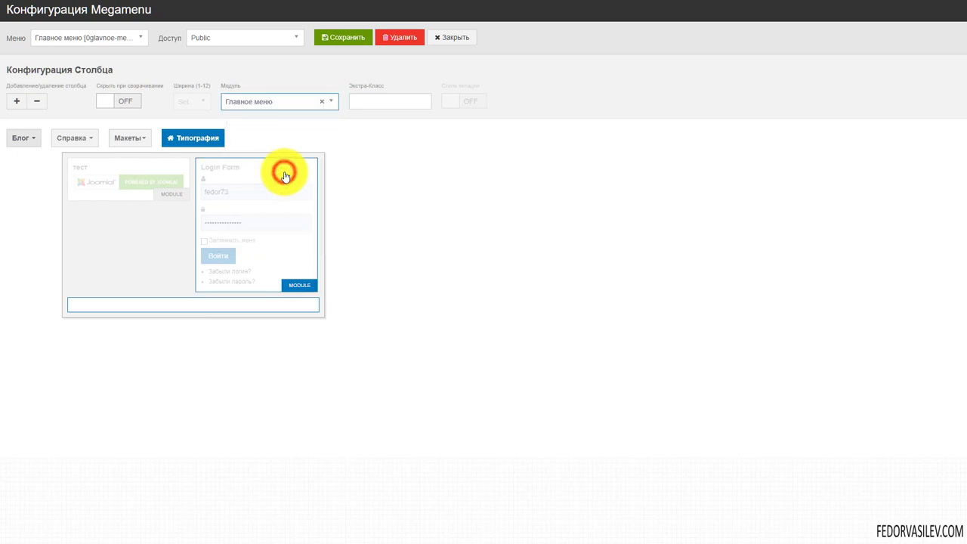
Save the megamenu and examine the expanded Типография submenu on the live site
click(331, 39)
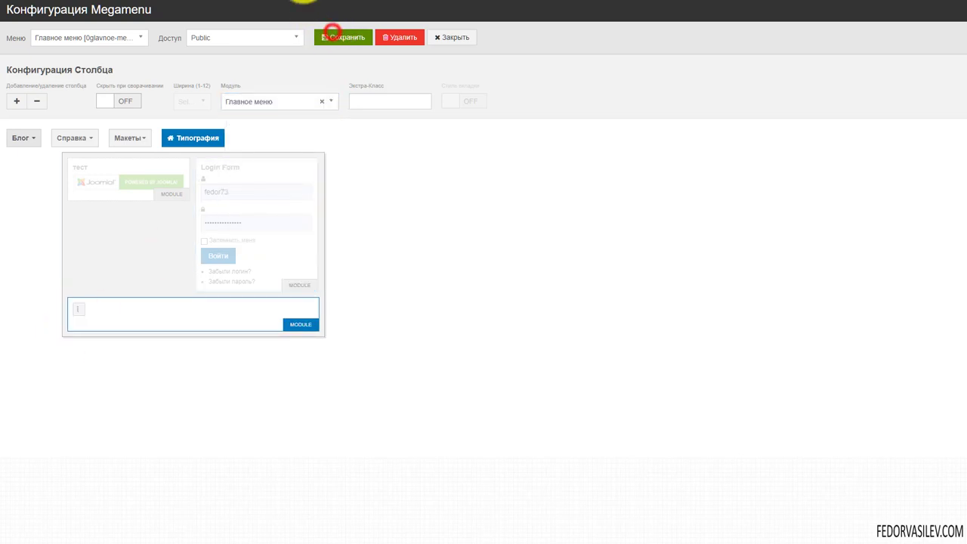
key(ctrl+Tab)
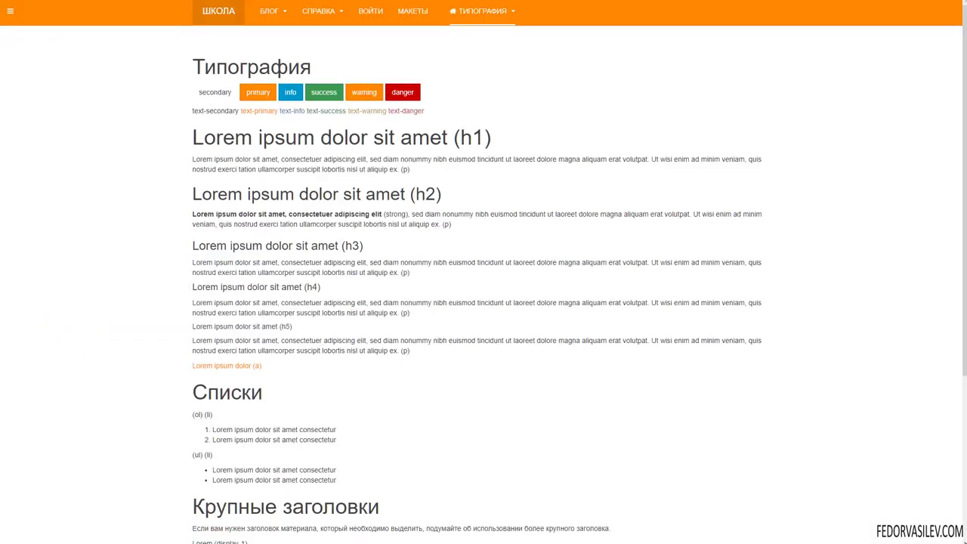
mouse_move(491, 18)
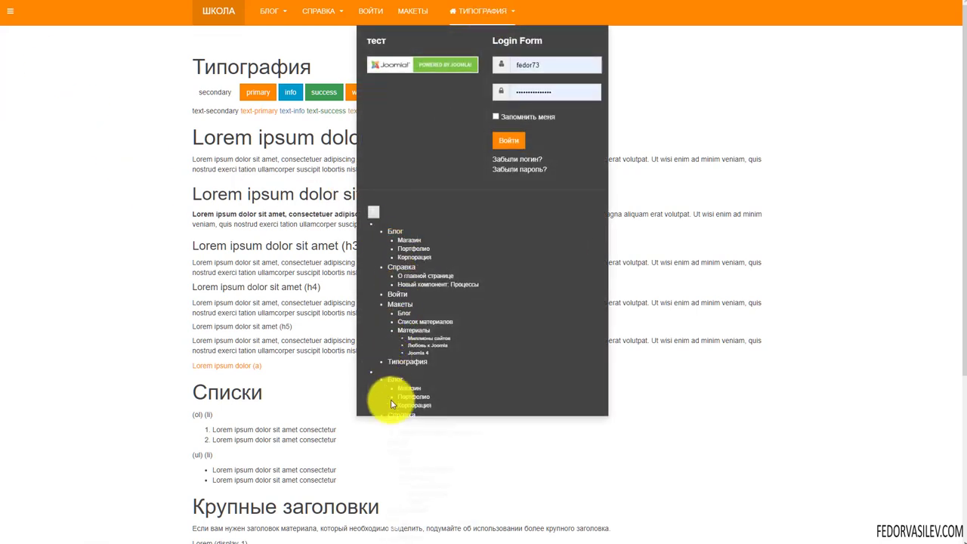
scroll(382, 393, down, 1)
scroll(388, 359, up, 1)
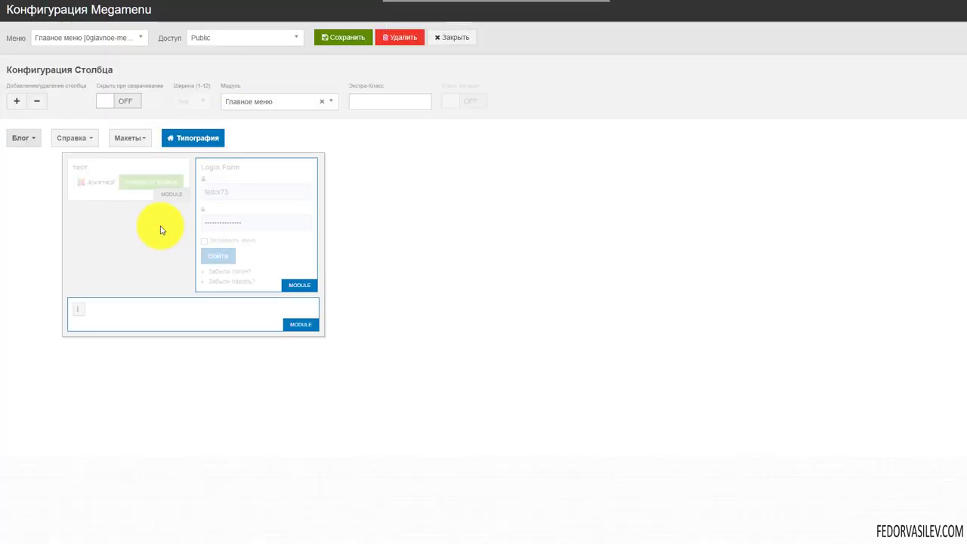
Clear the Главное меню module from the submenu's second row and delete that row
click(244, 314)
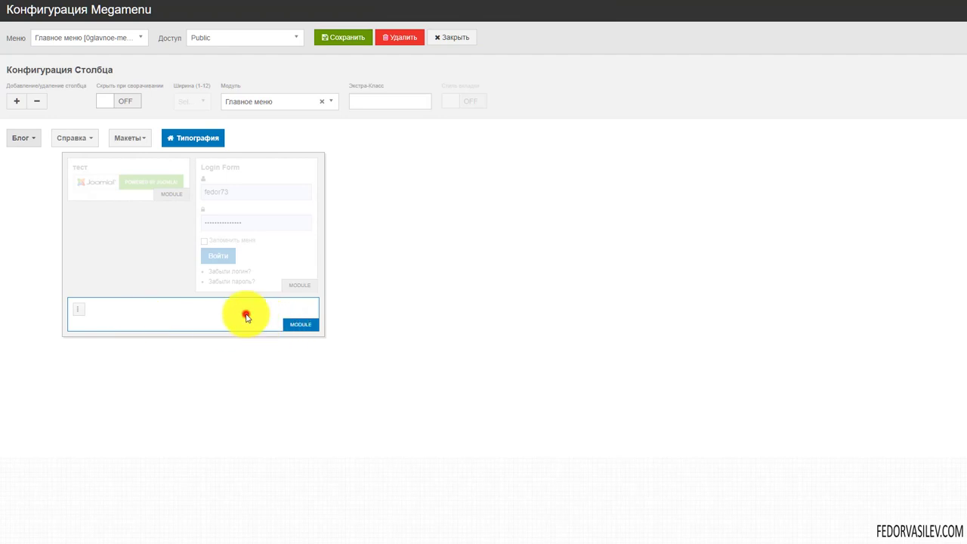
click(323, 103)
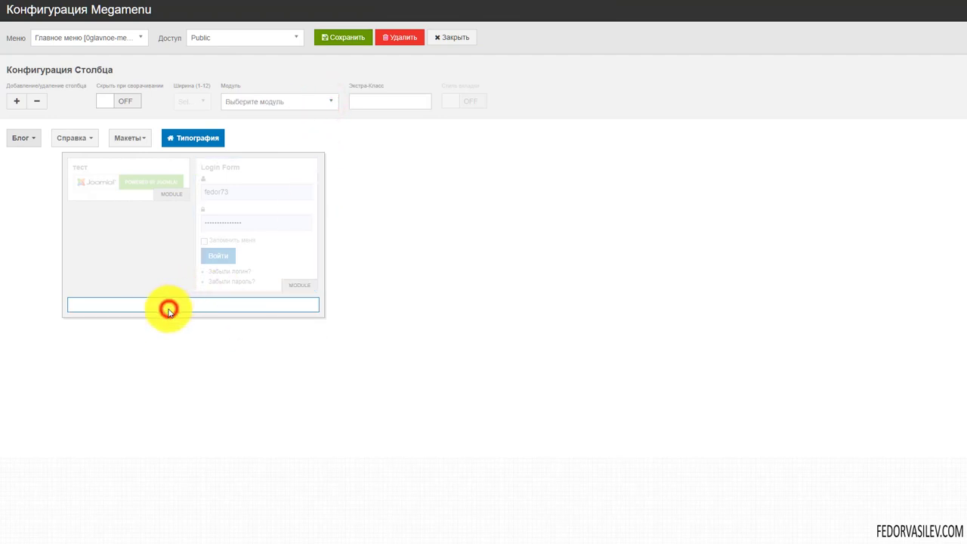
click(39, 102)
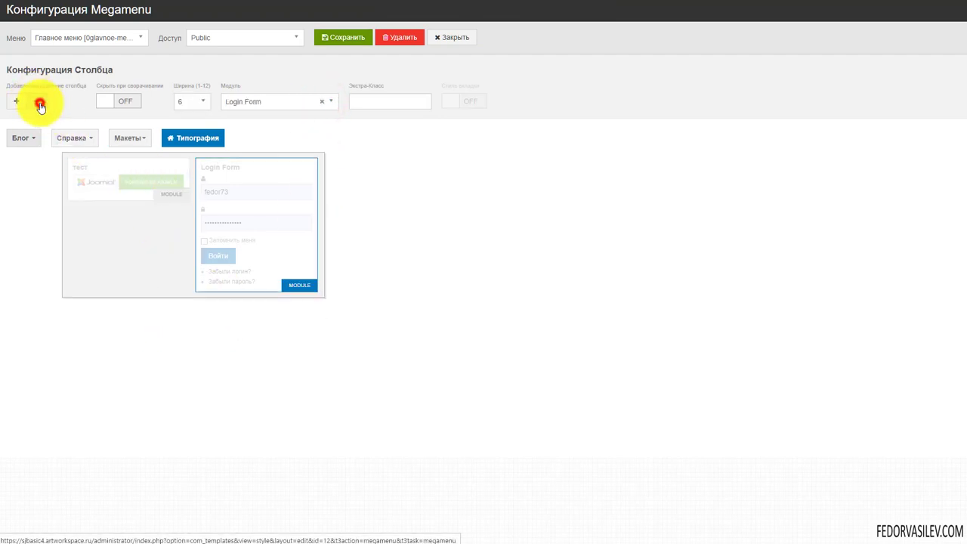
click(101, 235)
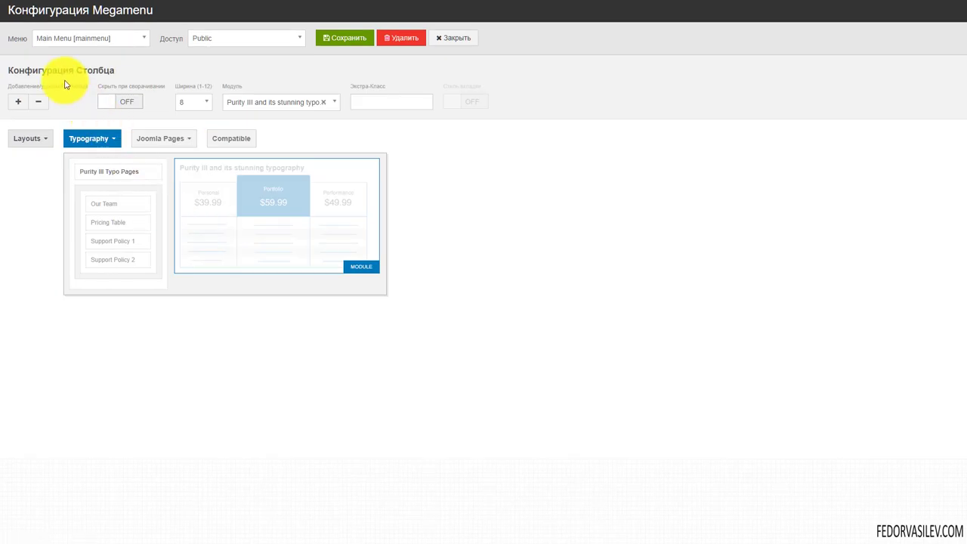
Examine the submenu structure of Joomla Pages and Layouts in the demo site's Main Menu megamenu, and view the Типография submenu on the live site
click(167, 140)
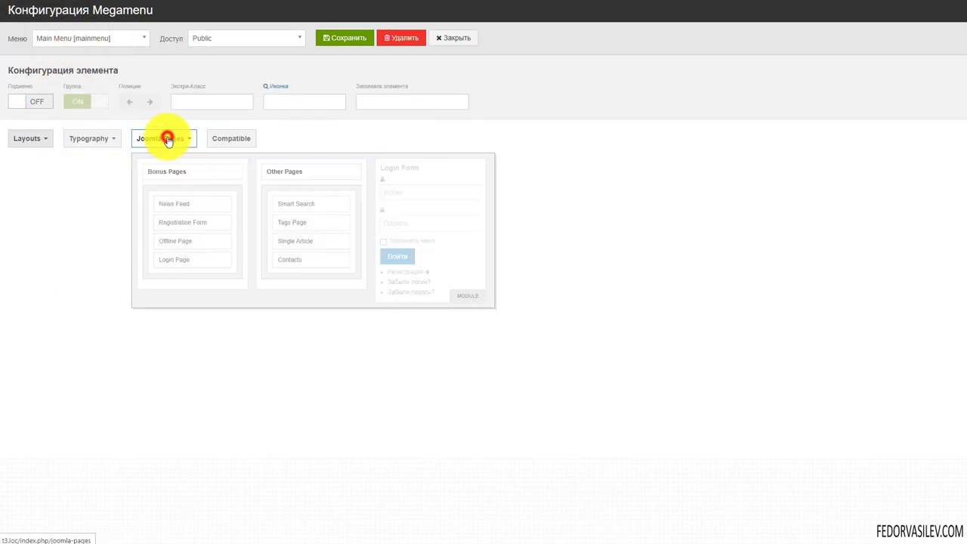
click(213, 290)
click(214, 264)
click(328, 194)
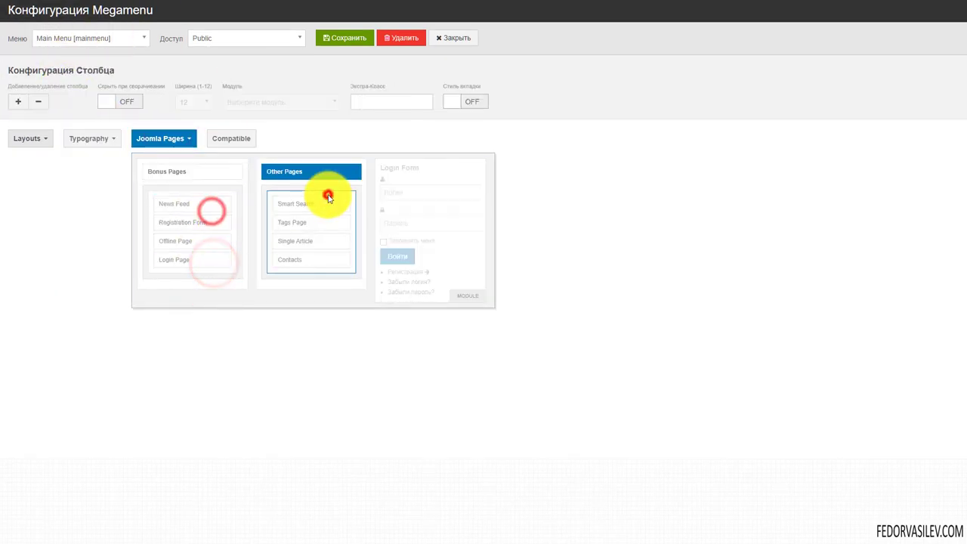
click(392, 209)
click(42, 137)
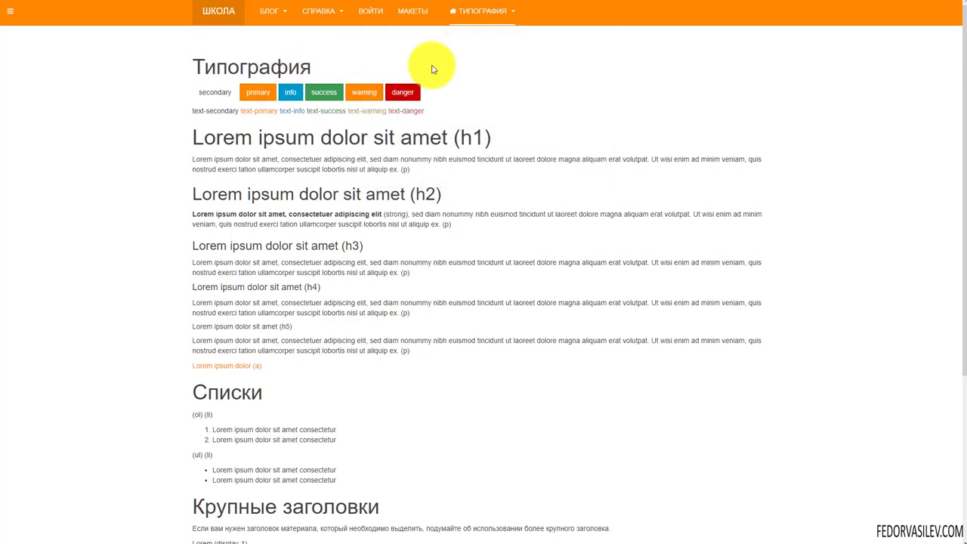
mouse_move(463, 15)
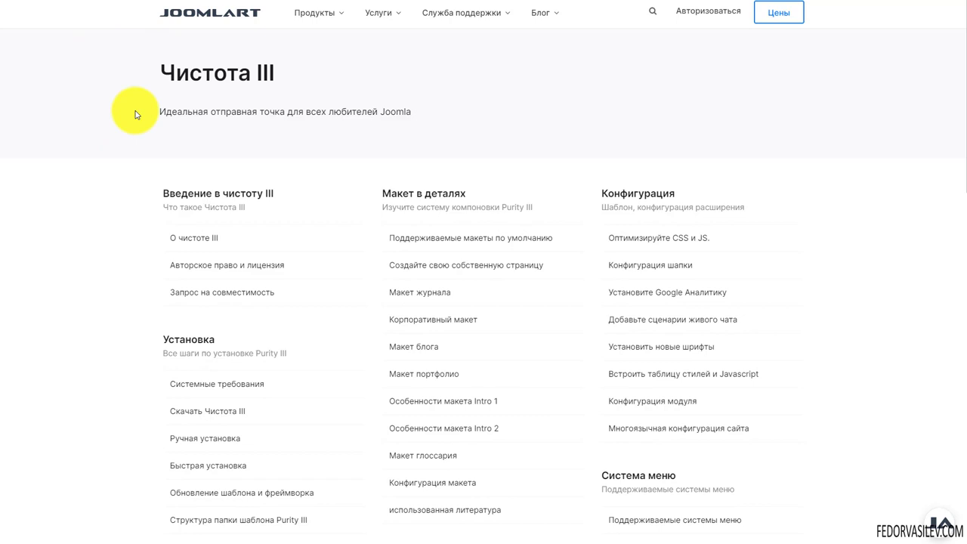
Open the section on adding megamenu icons in JoomlArt's Purity III documentation and read its Font Awesome and Bootstrap instructions
scroll(712, 140, down, 7)
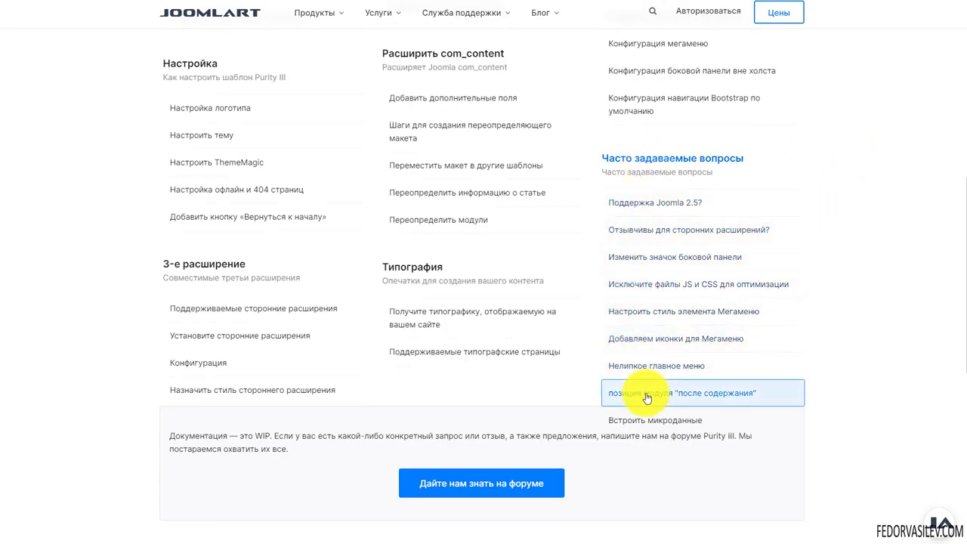
click(691, 340)
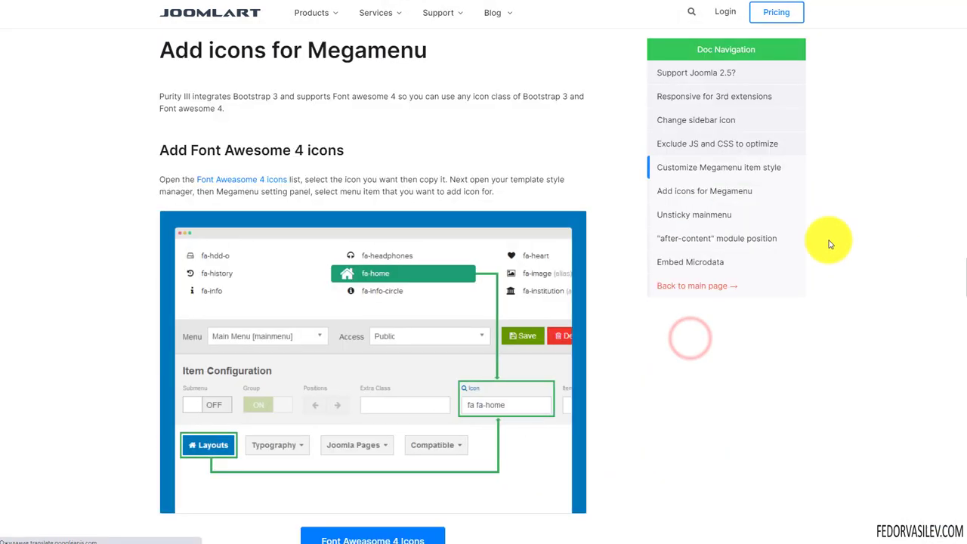
scroll(479, 166, down, 4)
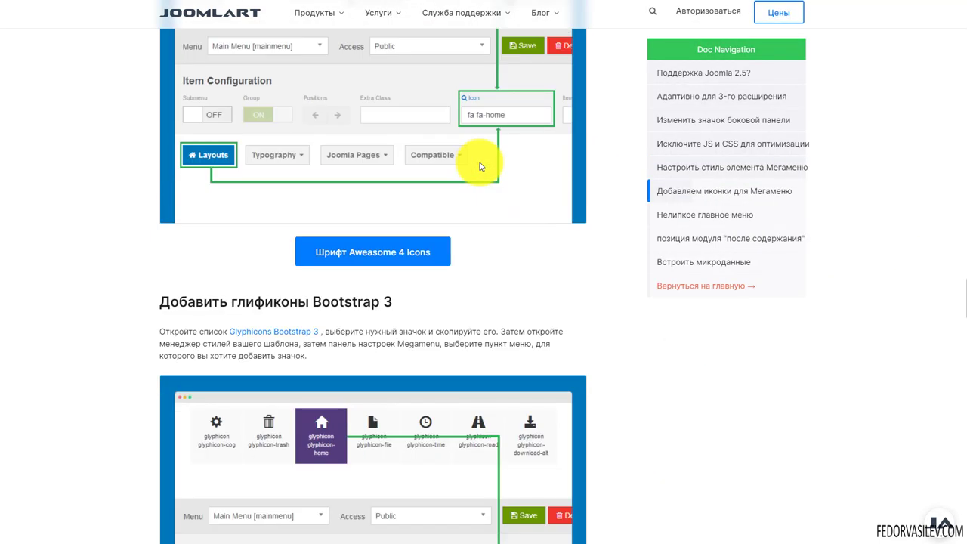
Read through the documentation's FAQ from its start to the instructions for styling a megamenu item with an extra class and custom.css
drag(963, 298, 964, 30)
scroll(547, 174, down, 5)
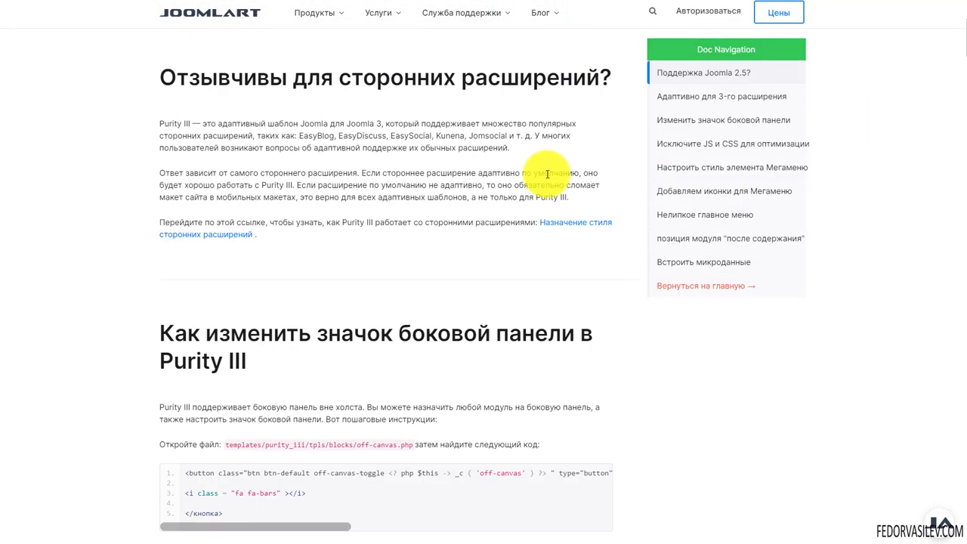
scroll(547, 174, down, 6)
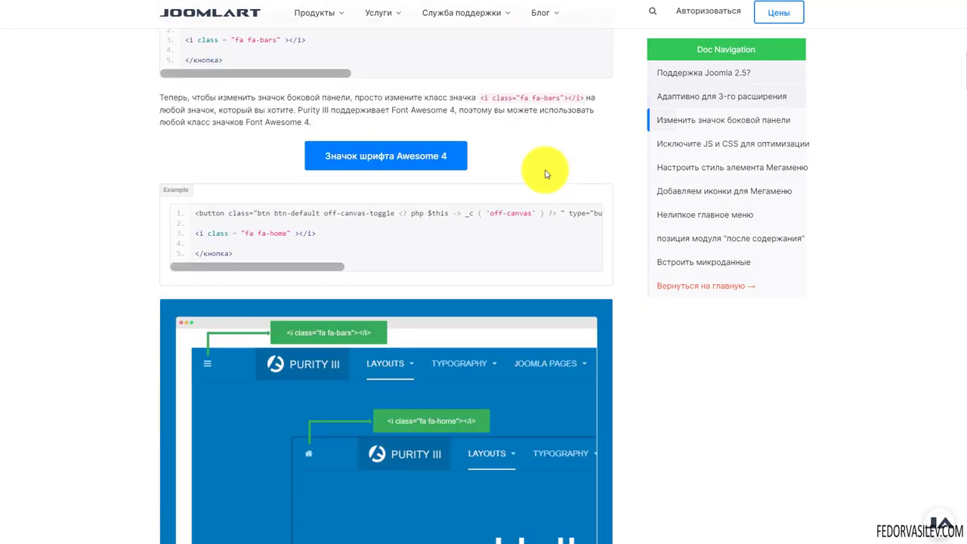
scroll(546, 173, down, 10)
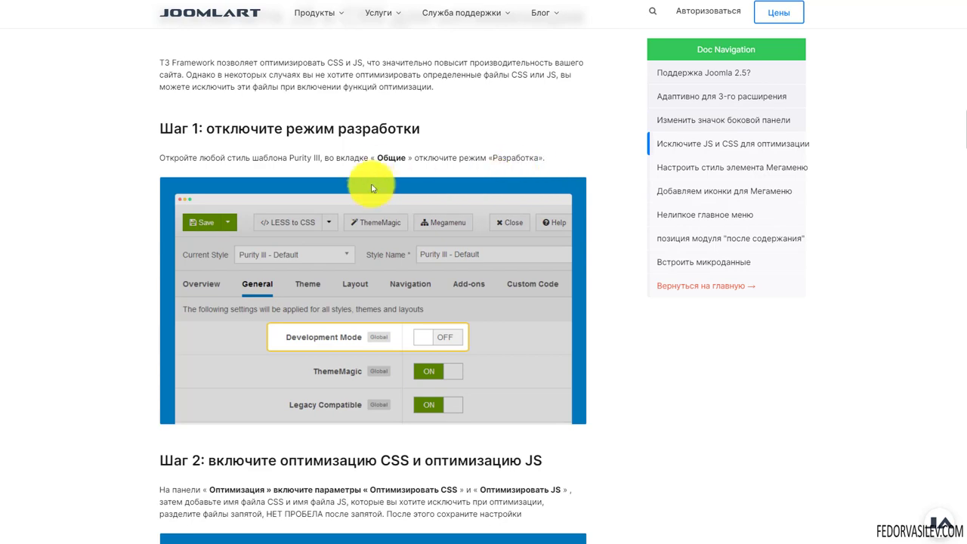
scroll(371, 188, down, 10)
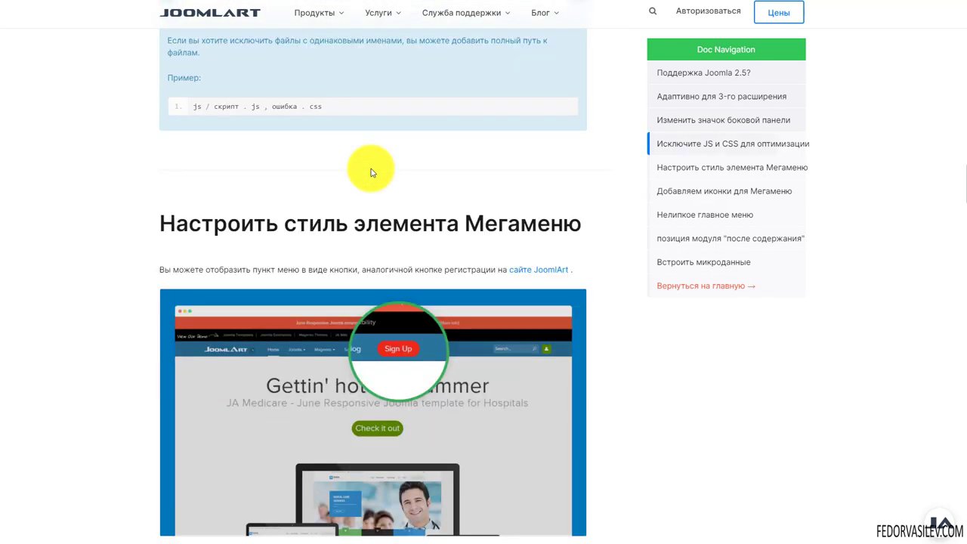
scroll(371, 172, down, 1)
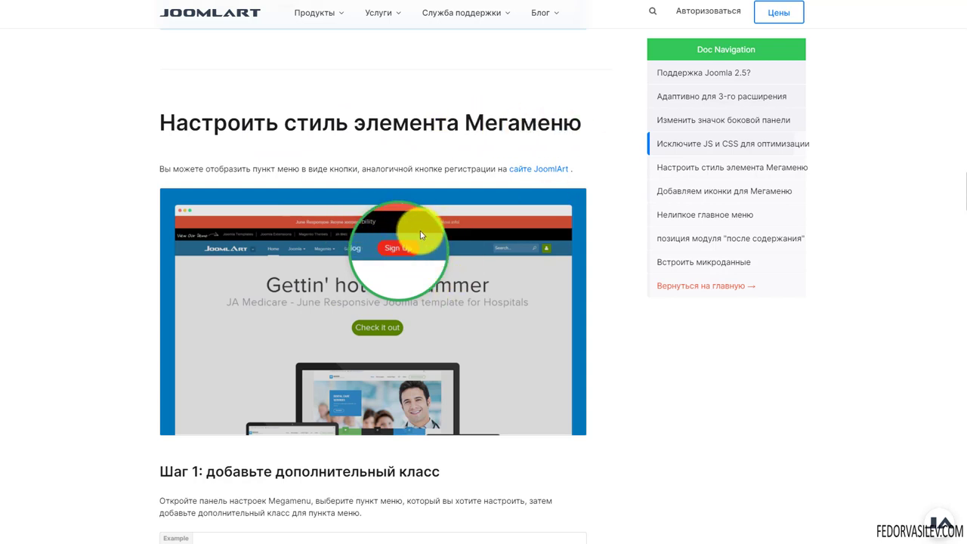
scroll(421, 234, down, 2)
scroll(416, 216, down, 2)
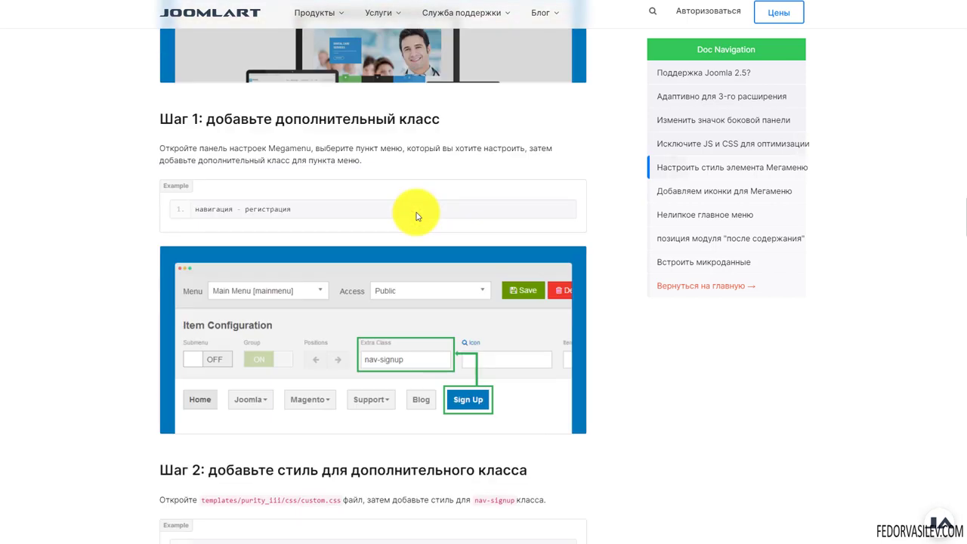
scroll(409, 229, down, 1)
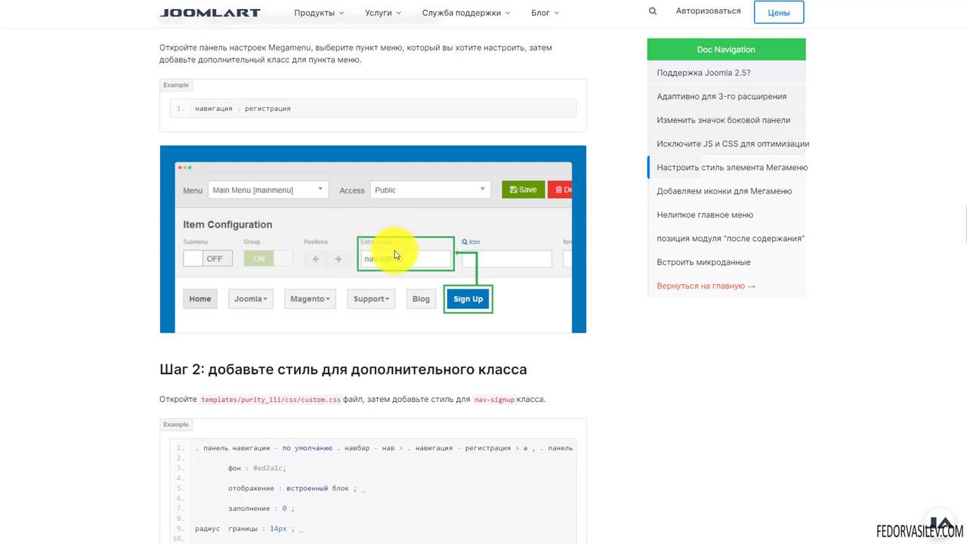
scroll(435, 313, down, 1)
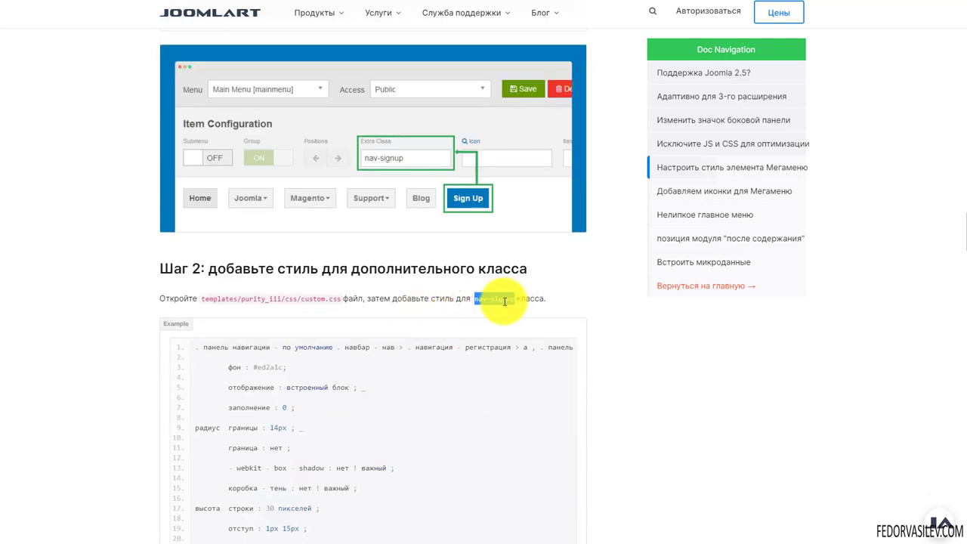
Set the Типография item's extra class to the nav-signup name copied from the documentation and save the megamenu configuration
right_click(499, 301)
click(506, 308)
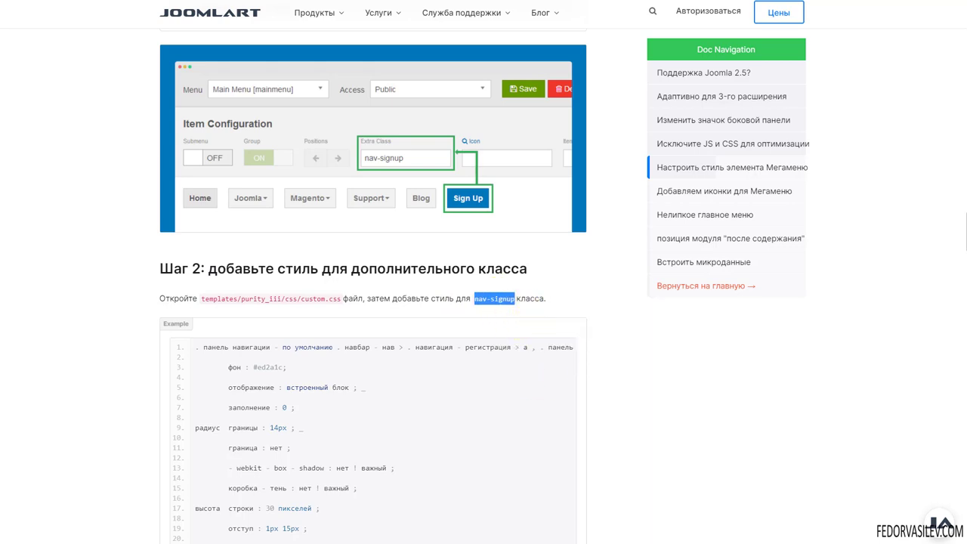
key(ctrl+Tab)
mouse_move(477, 9)
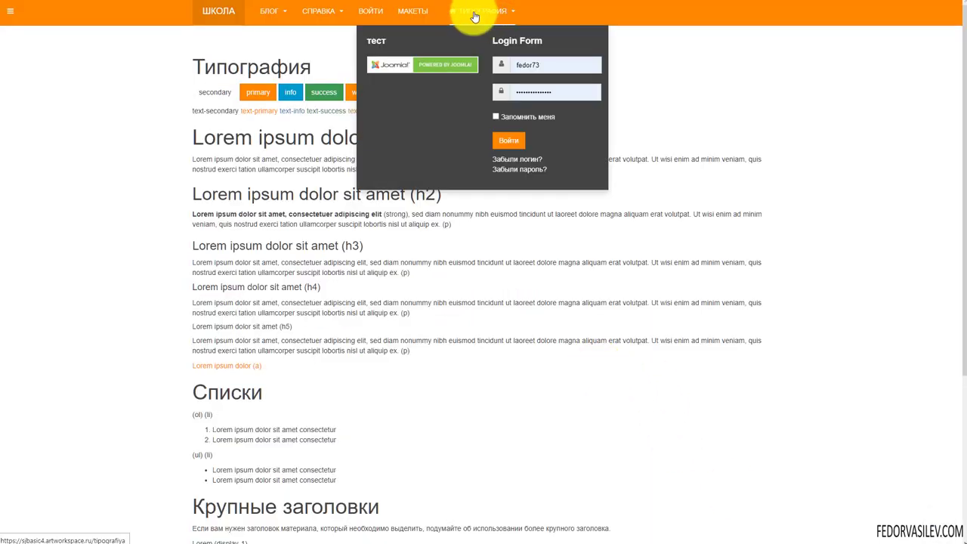
key(ctrl+Tab)
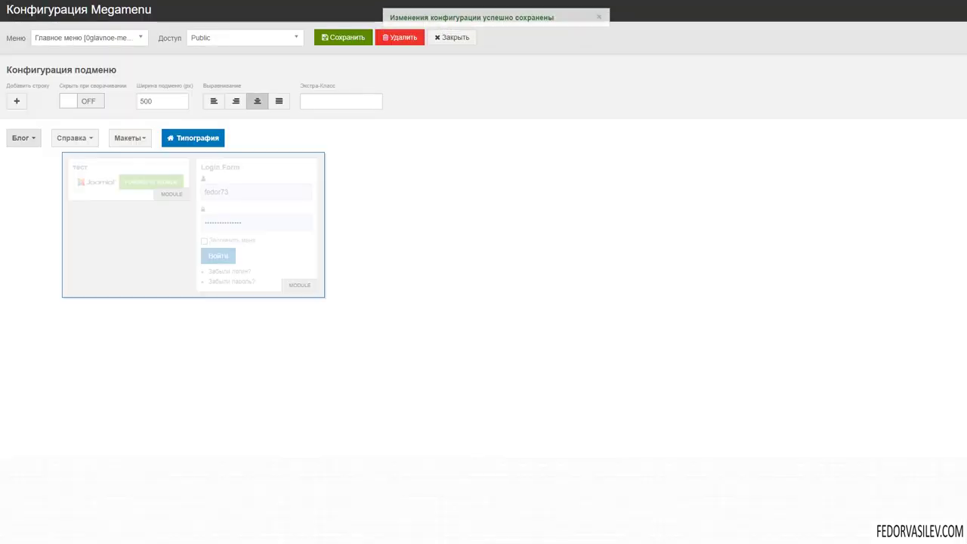
key(ctrl+Tab)
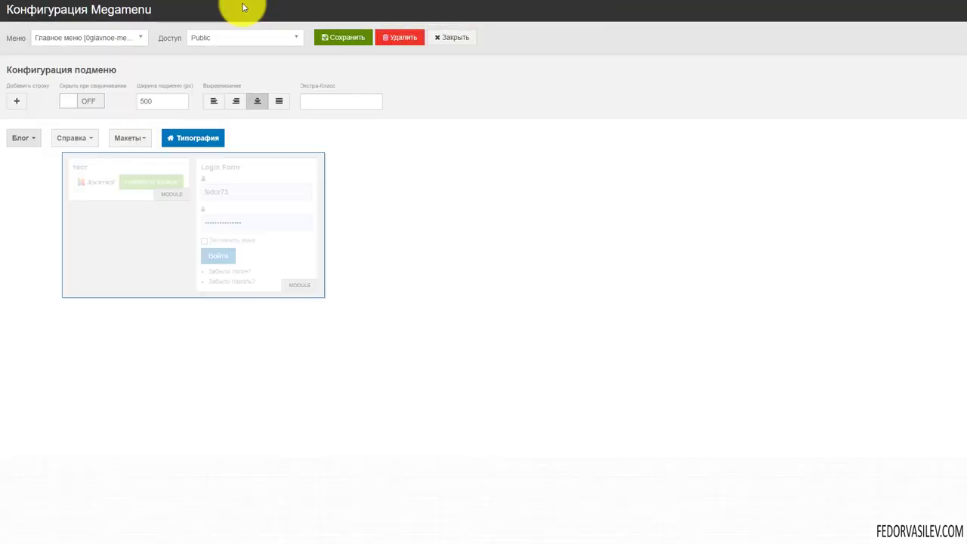
click(190, 140)
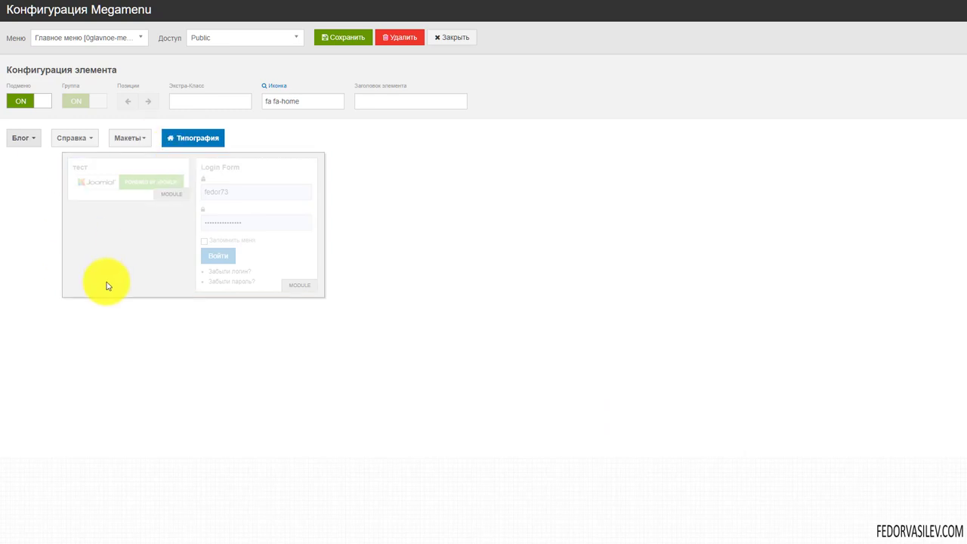
right_click(194, 101)
click(215, 175)
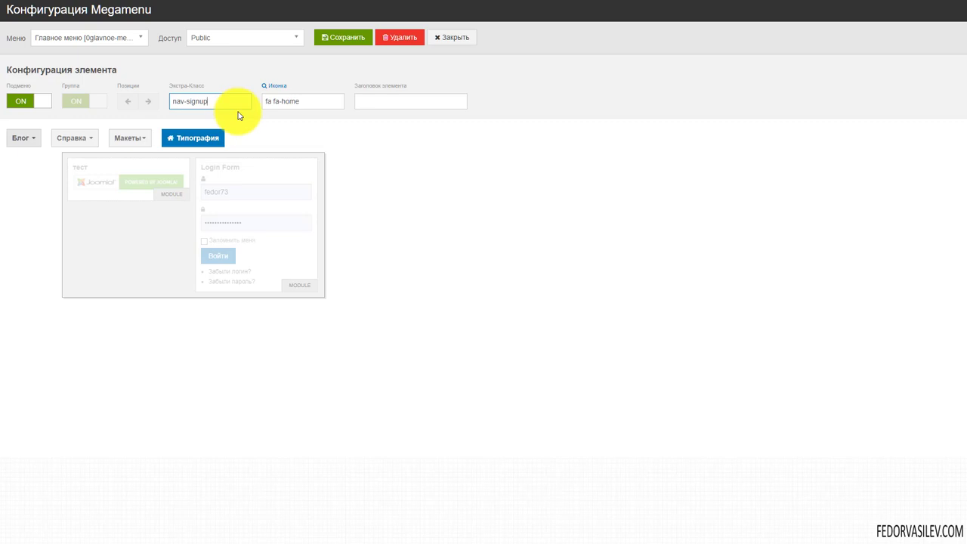
click(340, 36)
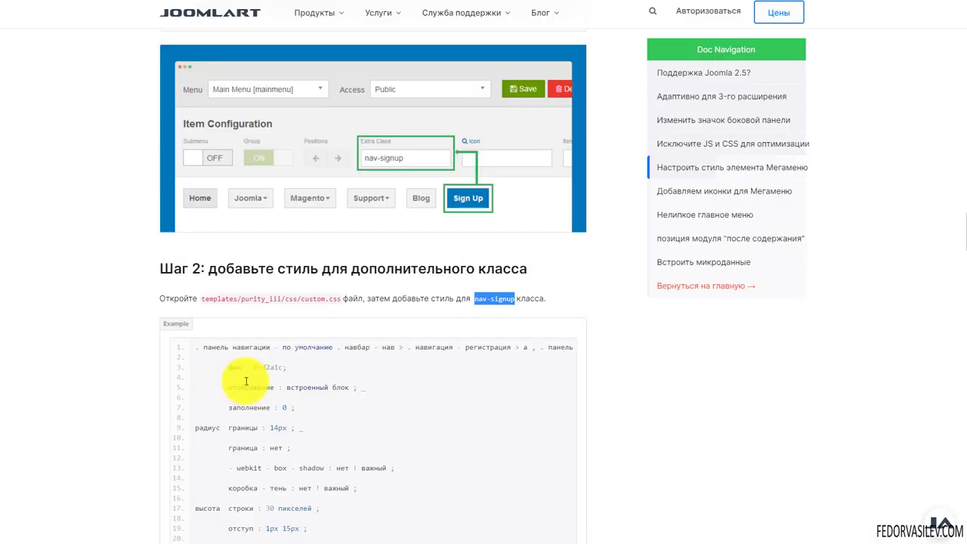
Switch the documentation page back to its original English and copy the complete nav-signup CSS example from Step 2
click(823, 2)
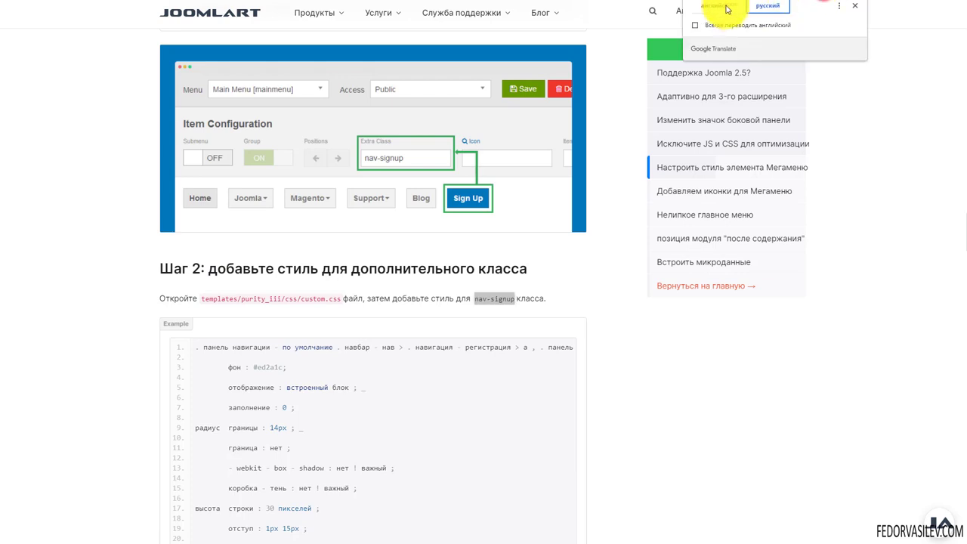
click(718, 7)
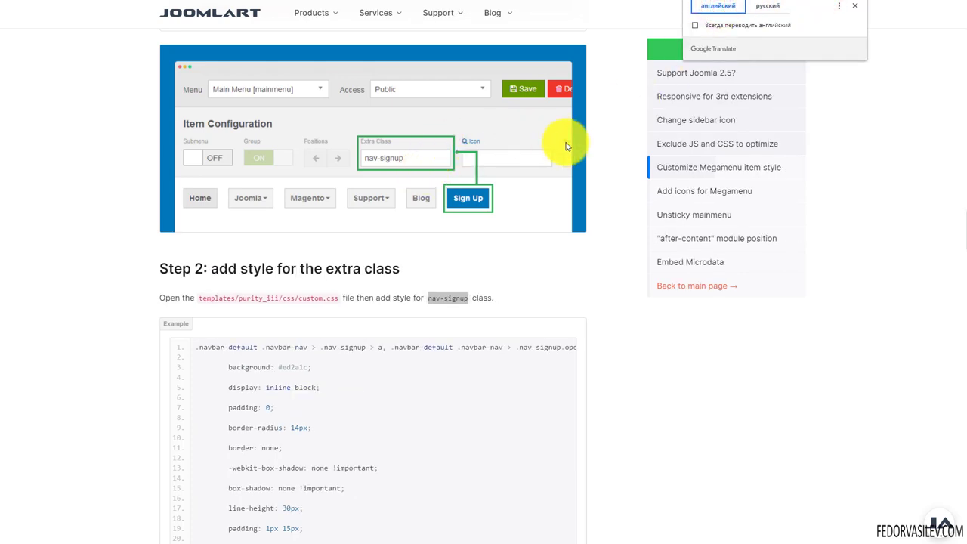
click(610, 330)
scroll(610, 330, down, 2)
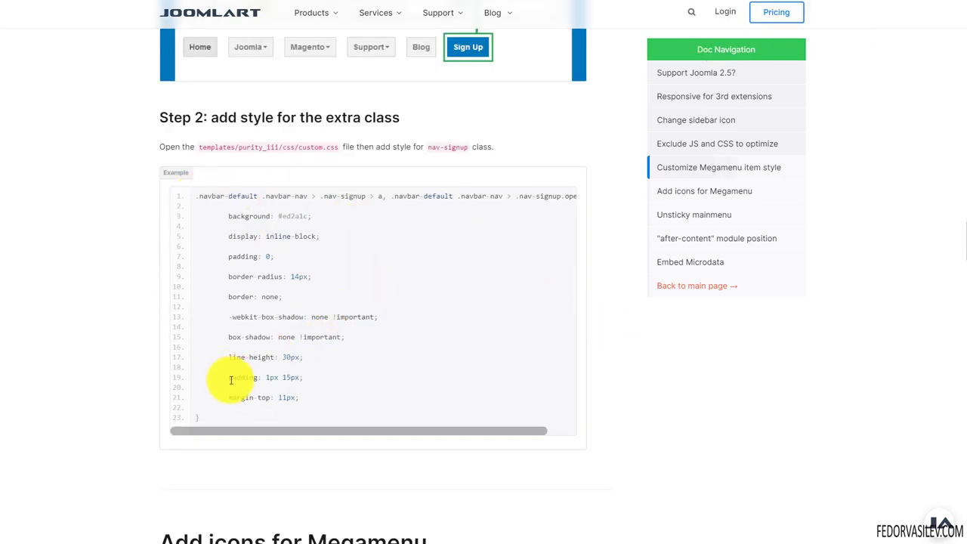
click(283, 436)
mouse_move(446, 431)
mouse_down()
mouse_move(541, 428)
mouse_move(386, 429)
mouse_up()
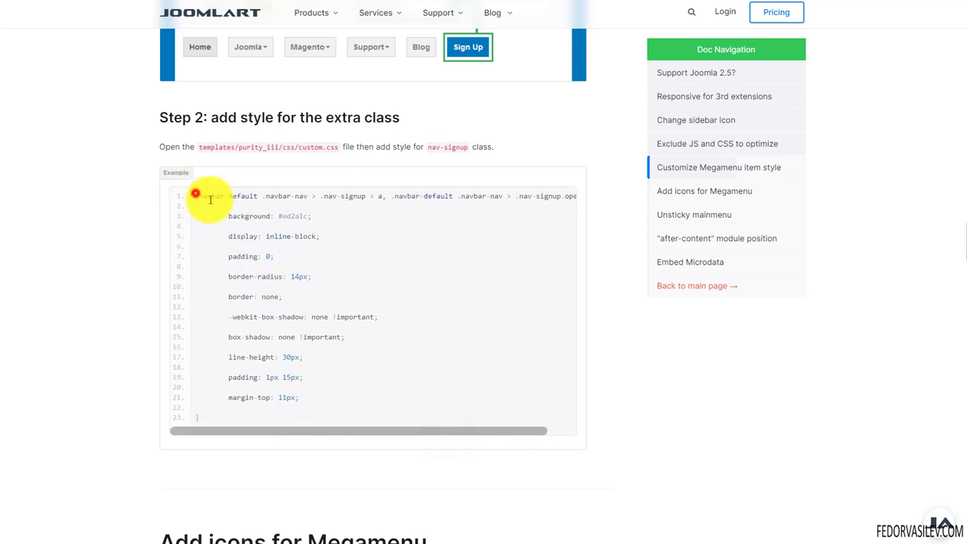
mouse_move(210, 199)
mouse_down()
mouse_move(259, 370)
mouse_move(302, 431)
mouse_move(450, 435)
mouse_move(237, 384)
mouse_move(211, 208)
mouse_up()
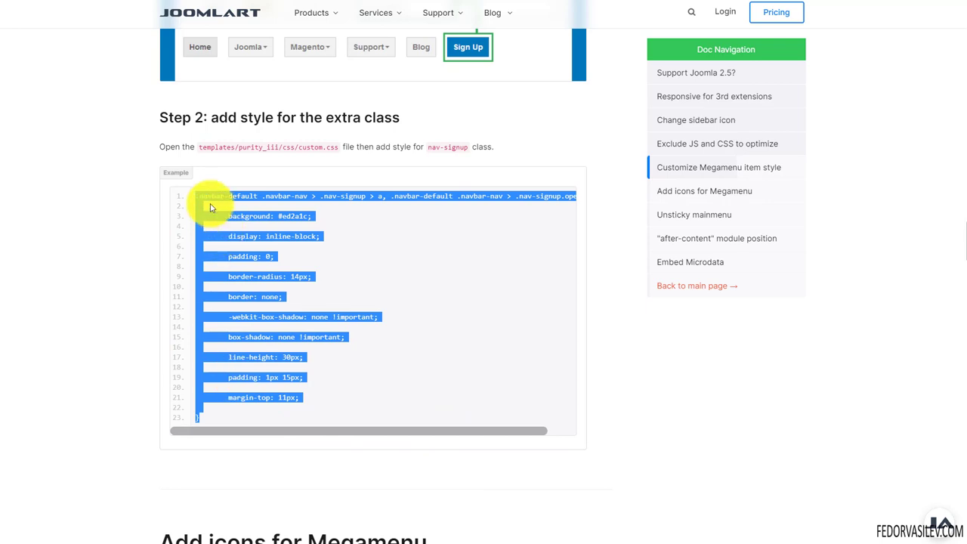
right_click(211, 195)
click(226, 206)
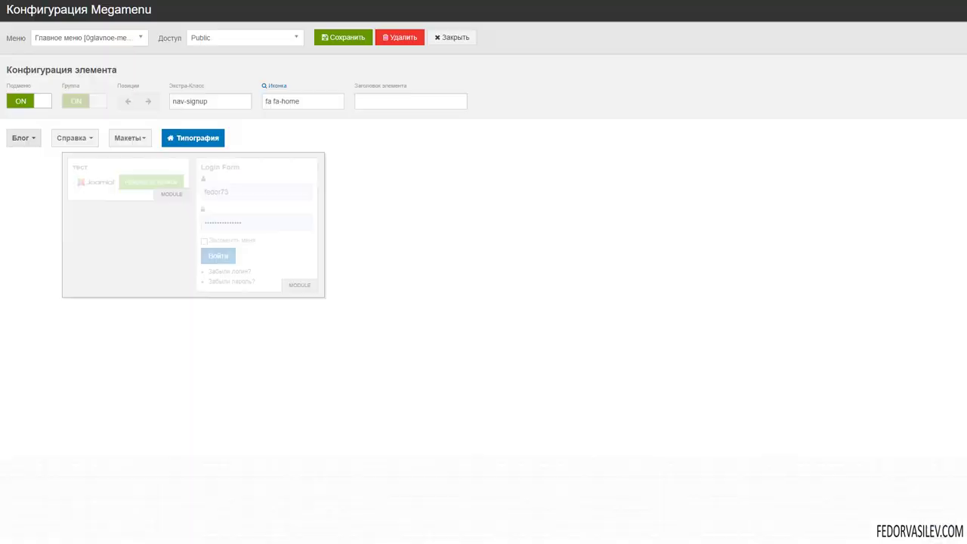
Close the megamenu configuration and template style, and open the Purity_III site template for file editing
triple_click(217, 99)
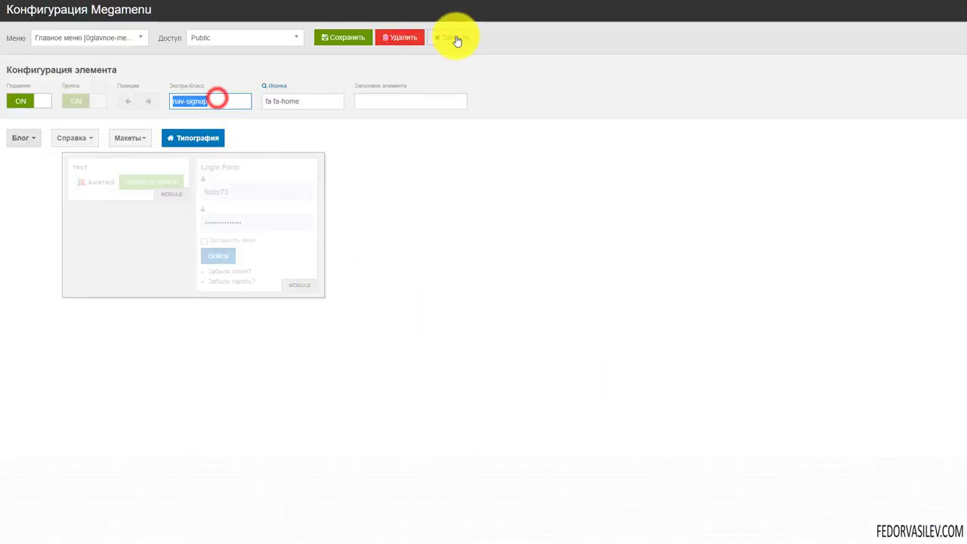
click(453, 37)
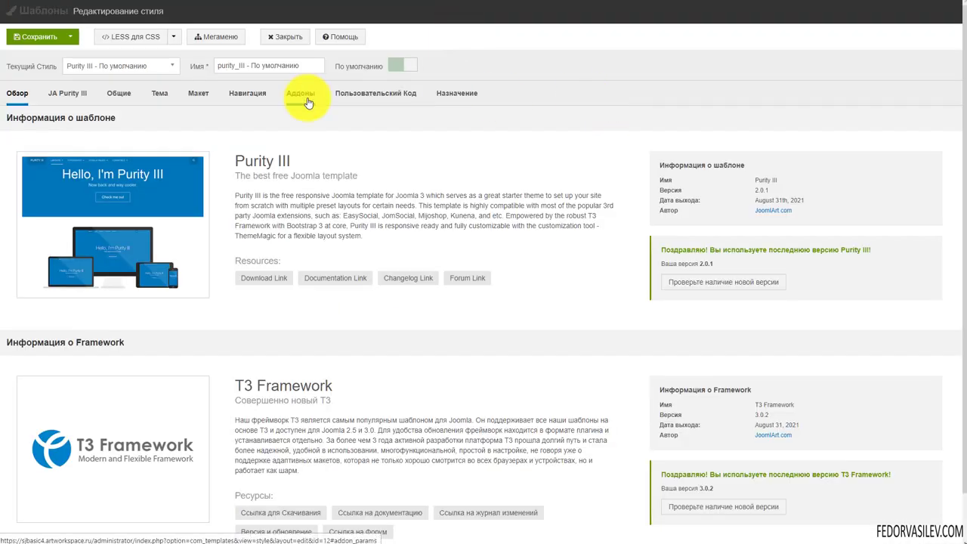
click(300, 42)
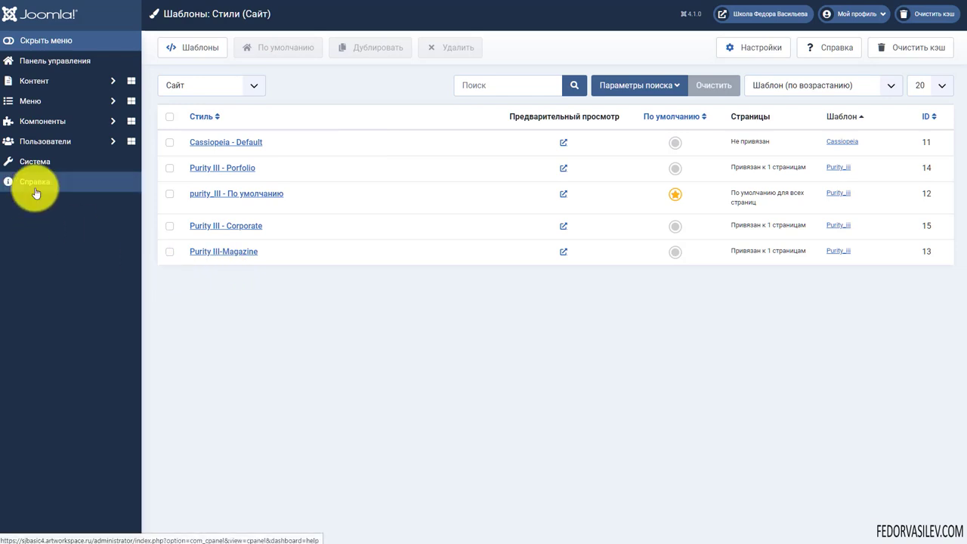
click(38, 161)
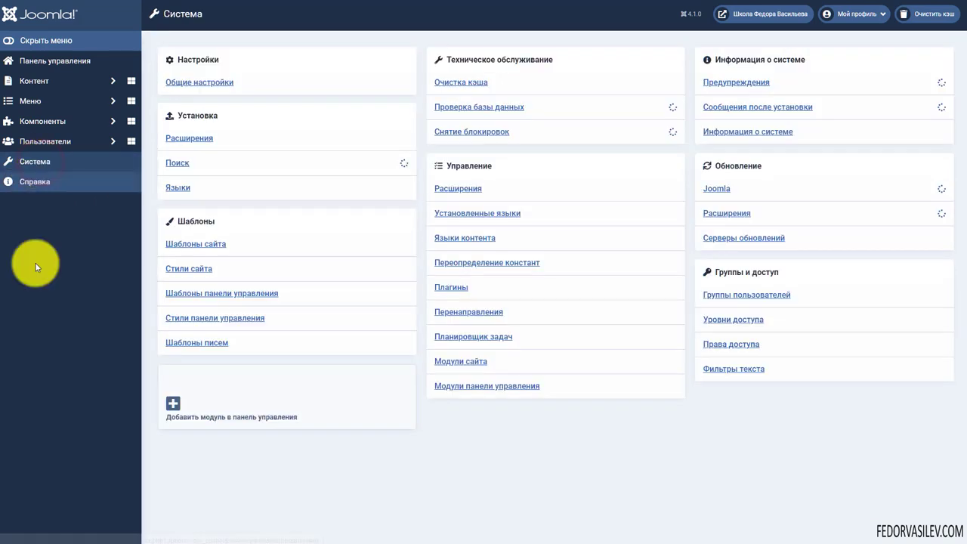
click(185, 249)
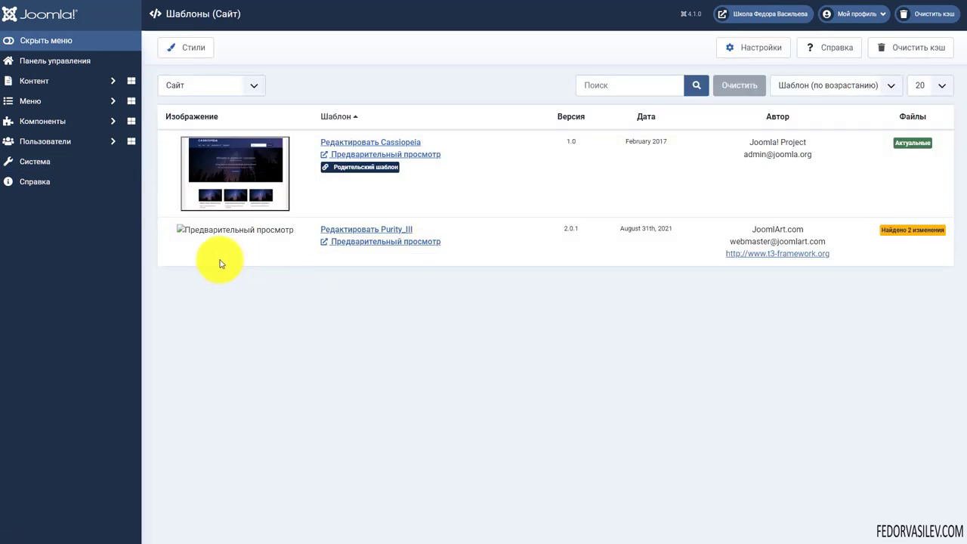
click(354, 228)
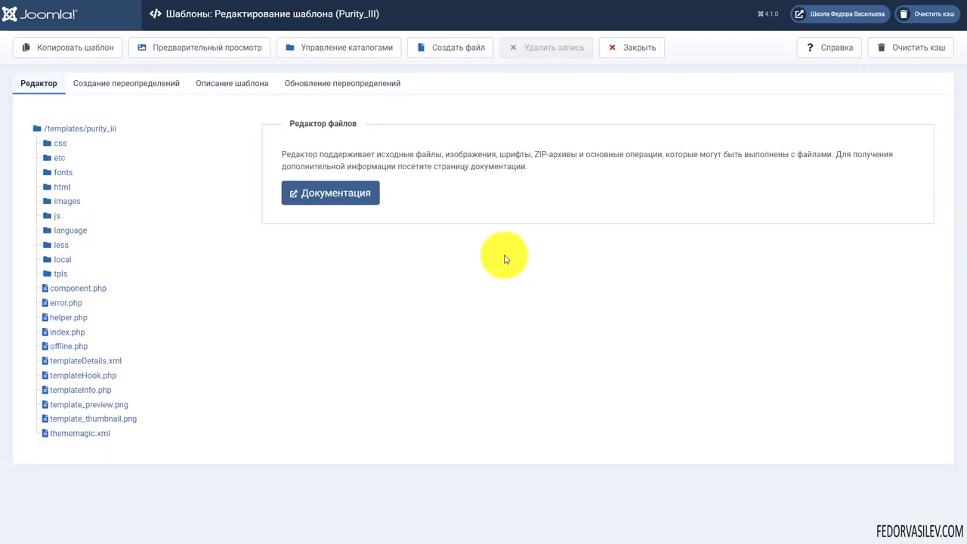
Create a file named custom of type .css in the template's css folder
click(450, 47)
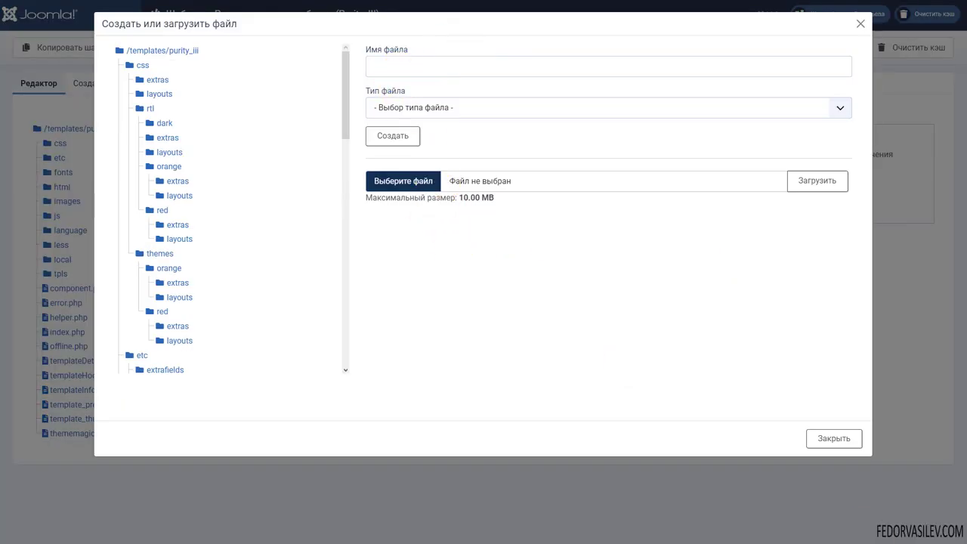
click(384, 66)
text(custom)
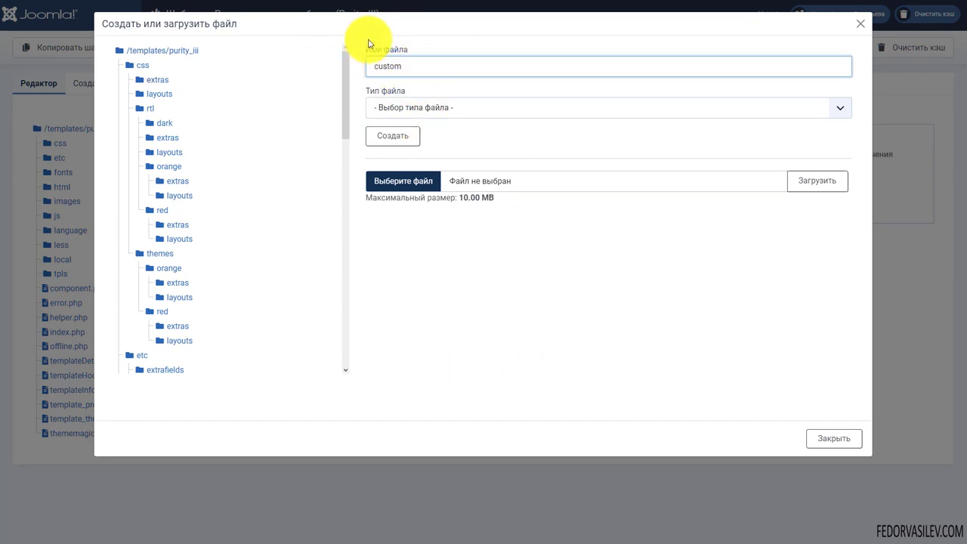
click(435, 112)
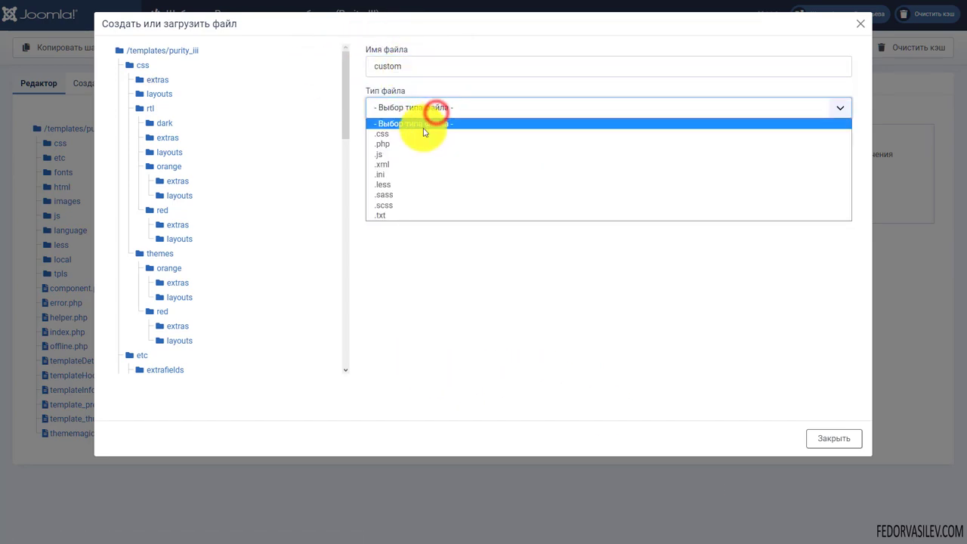
click(419, 133)
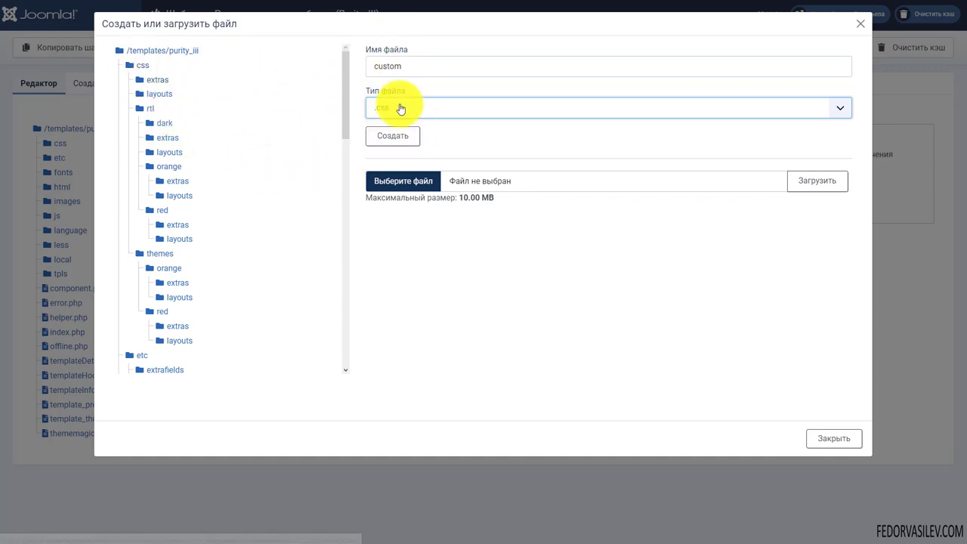
click(145, 70)
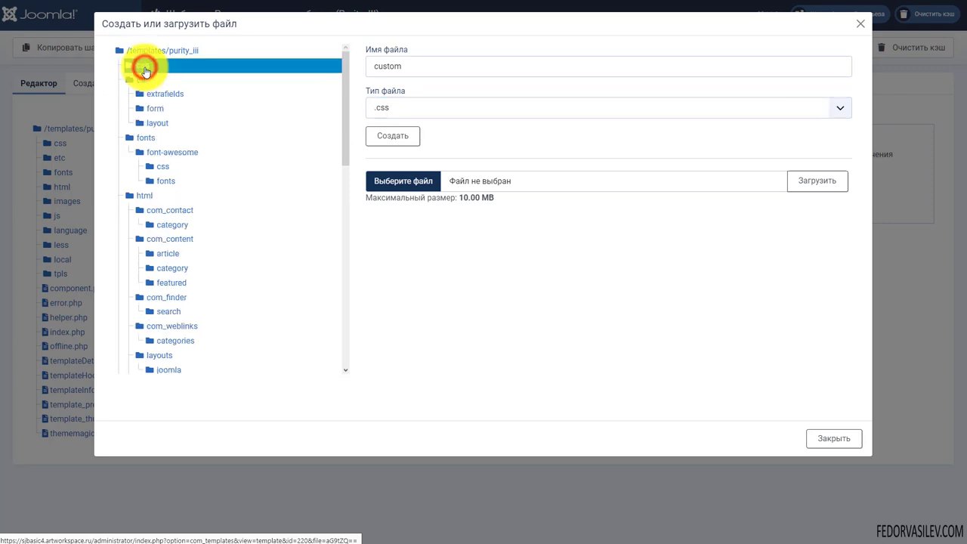
click(146, 69)
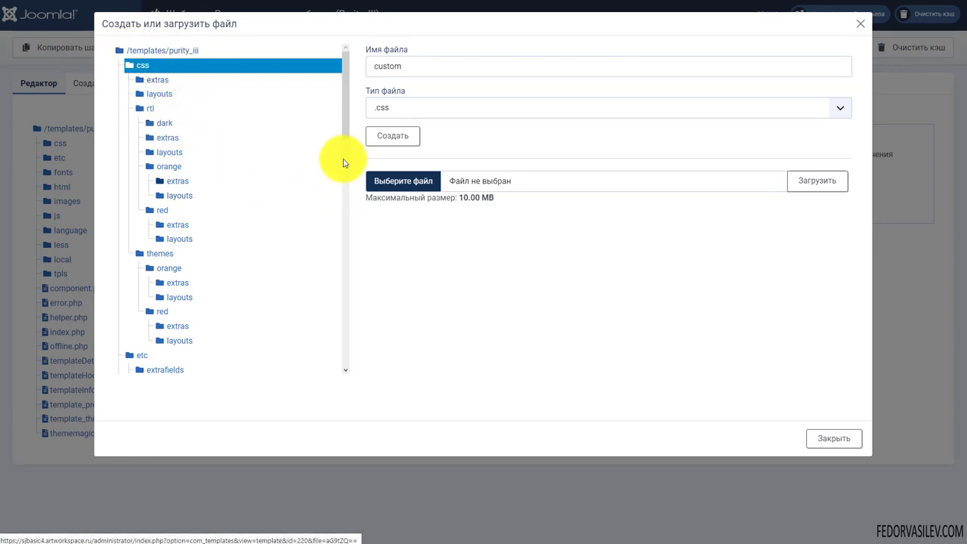
click(380, 141)
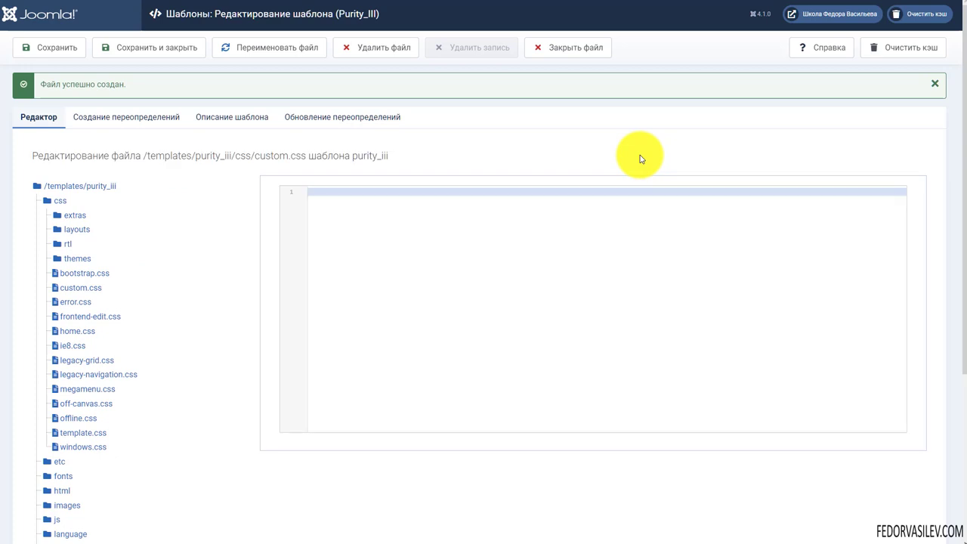
Find custom.css in the template's css folder and open it in the editor
click(60, 202)
click(63, 204)
scroll(145, 207, down, 2)
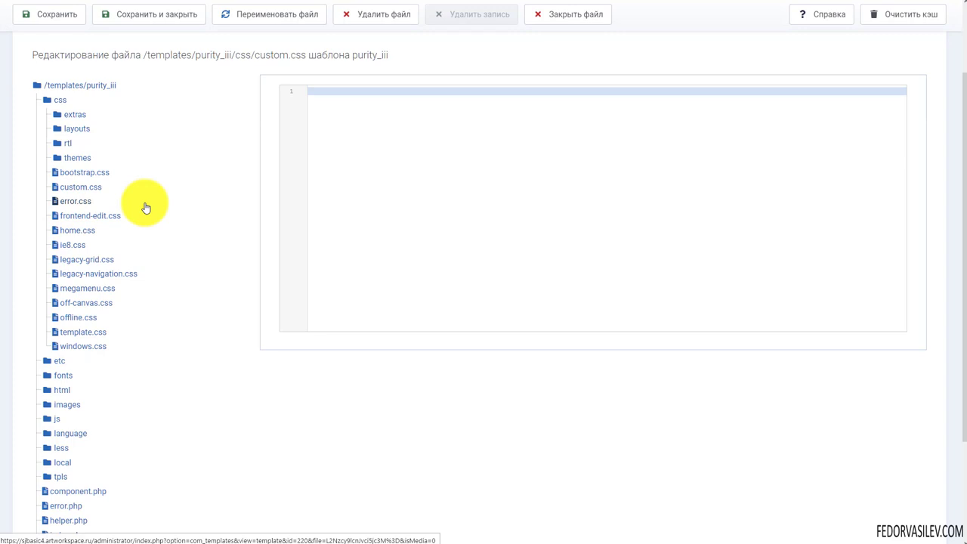
click(58, 100)
click(57, 200)
scroll(113, 189, down, 2)
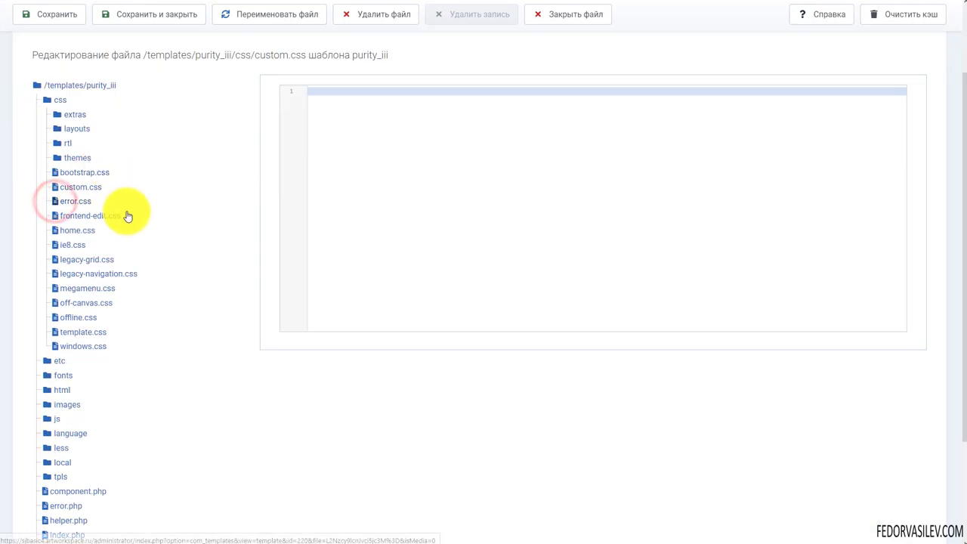
click(71, 190)
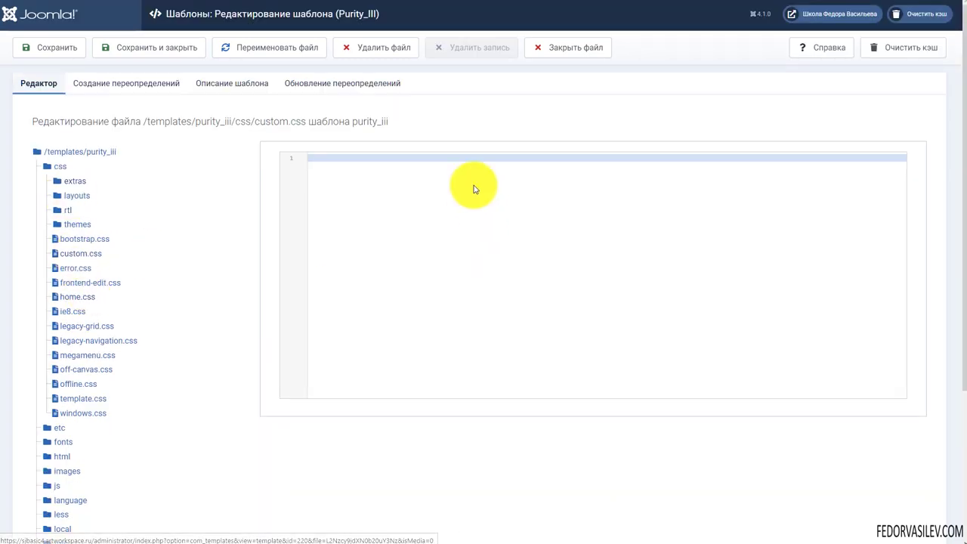
Copy the nav-signup CSS rule from the Notepad (Блокнот) window, paste it into custom.css, and save the file
click(367, 222)
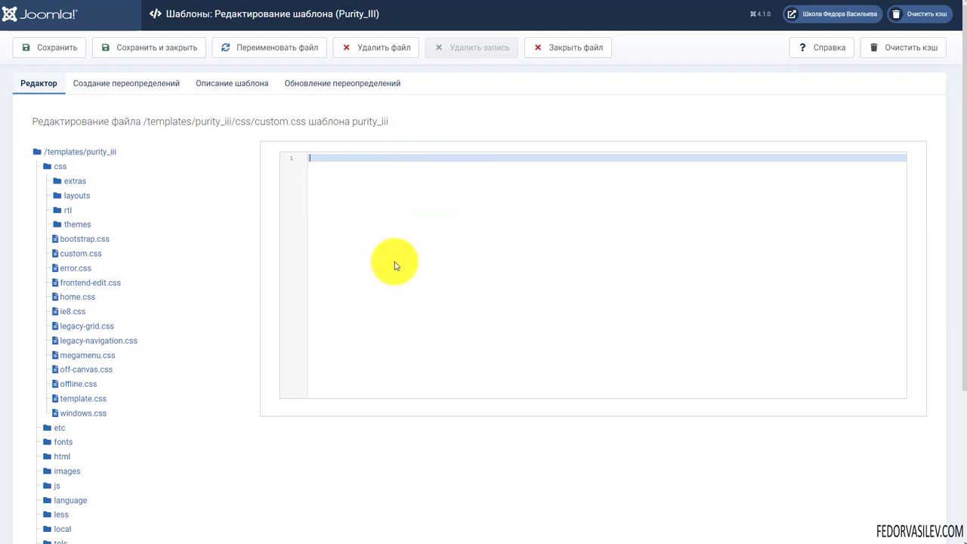
key(alt+Tab)
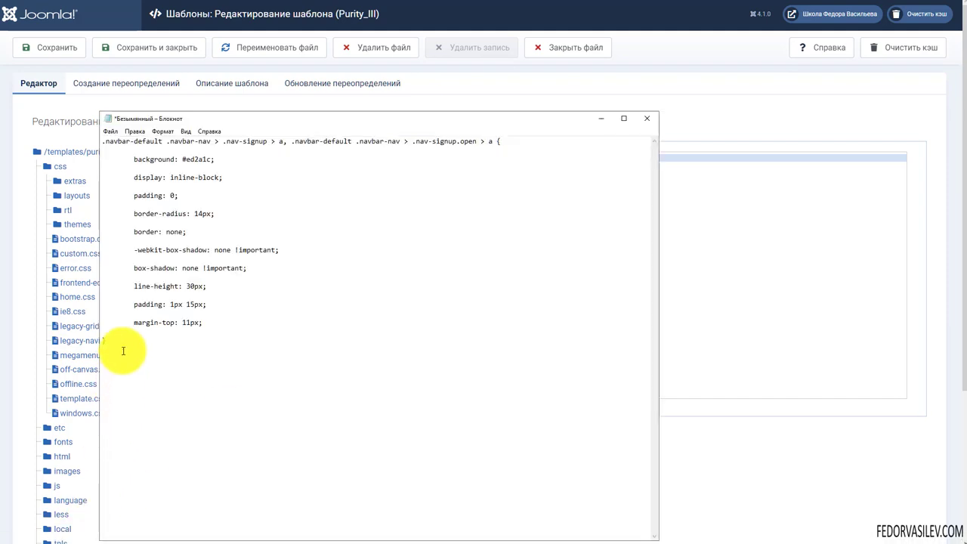
drag(123, 346, 105, 161)
right_click(139, 161)
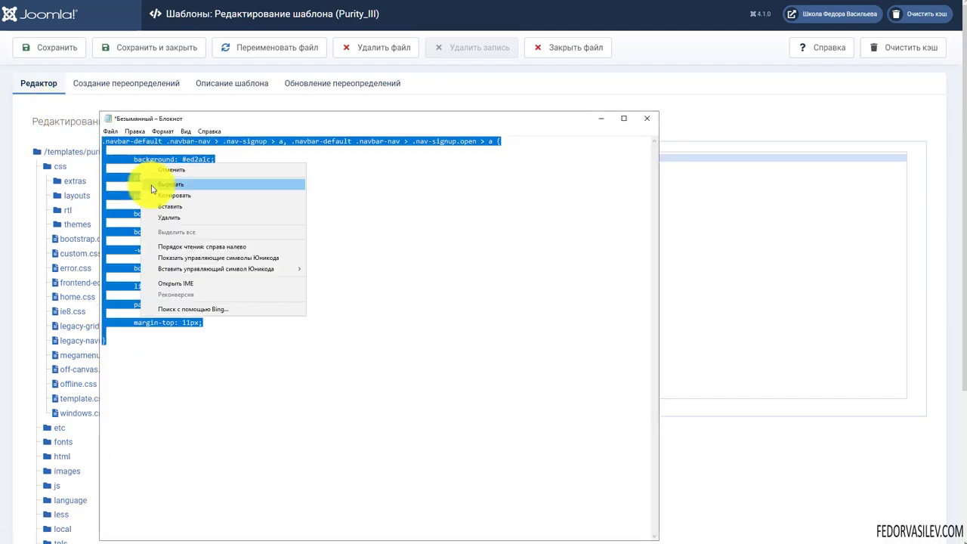
click(166, 196)
click(601, 118)
right_click(395, 212)
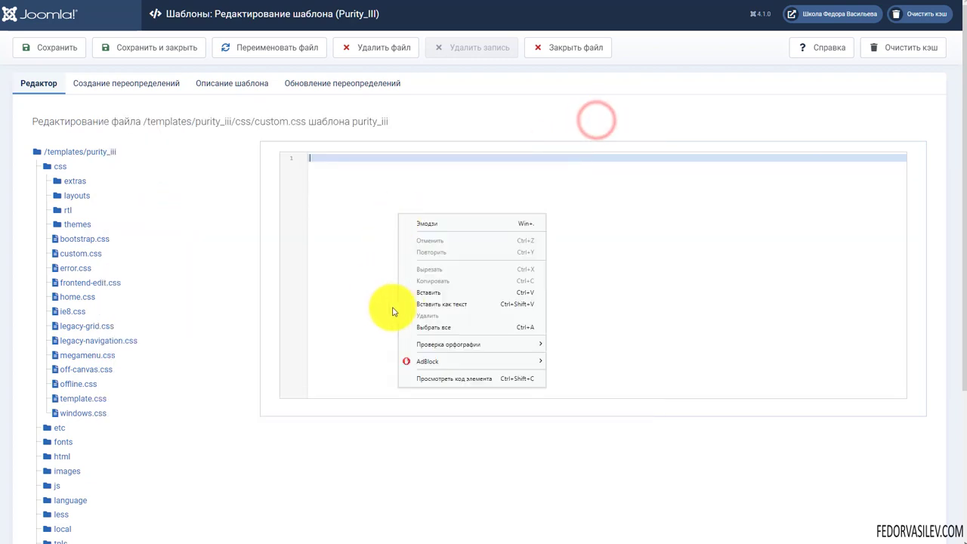
click(425, 289)
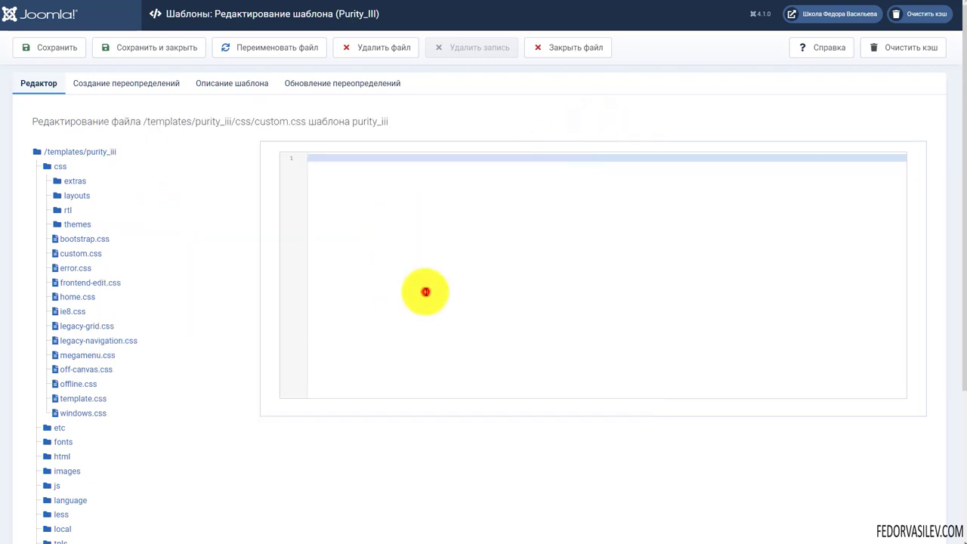
click(60, 51)
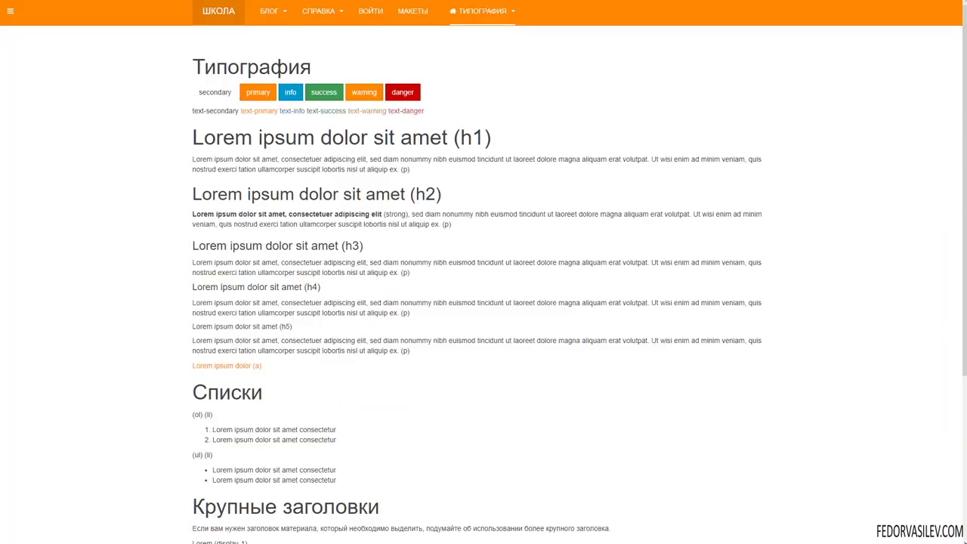
Reload the site page and check the styled Типография menu item and its module dropdown
key(F5)
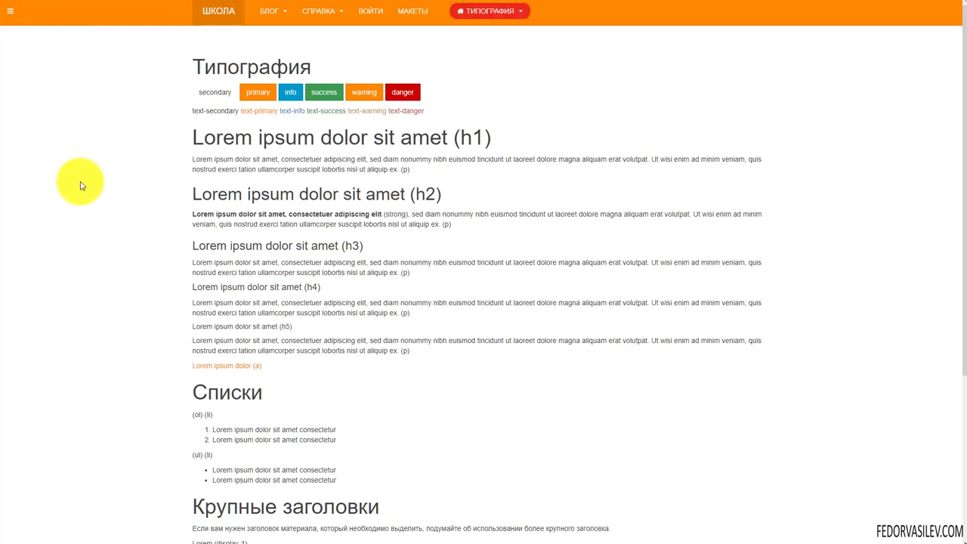
click(504, 16)
click(765, 146)
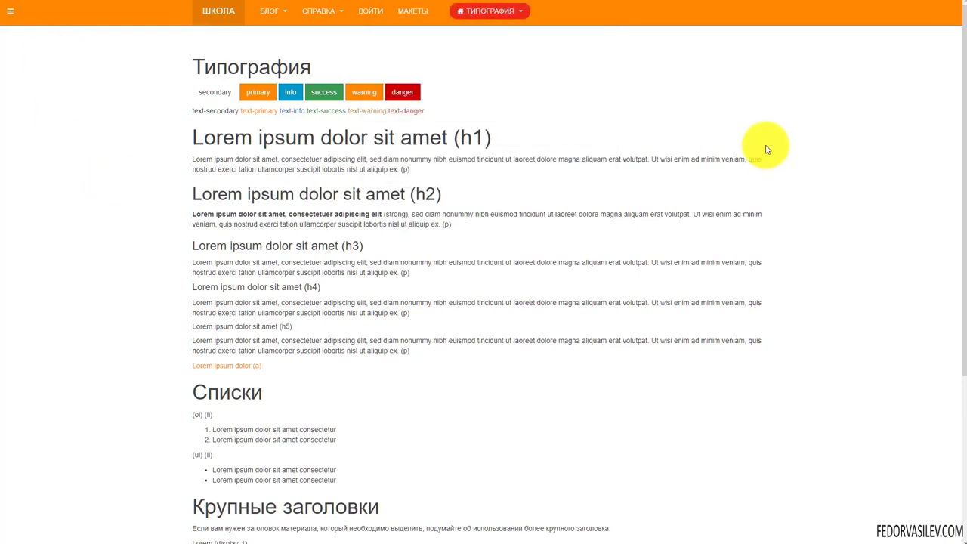
click(526, 11)
click(756, 145)
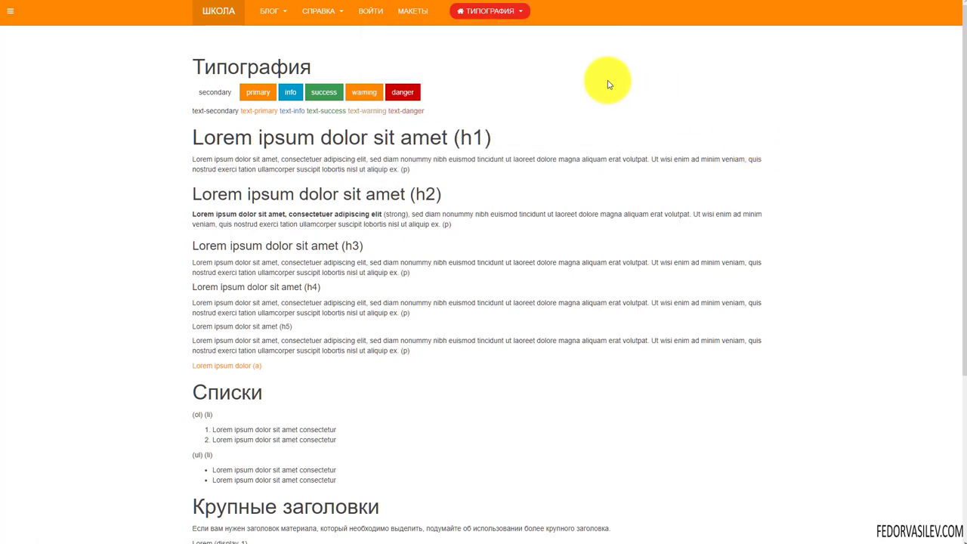
click(524, 11)
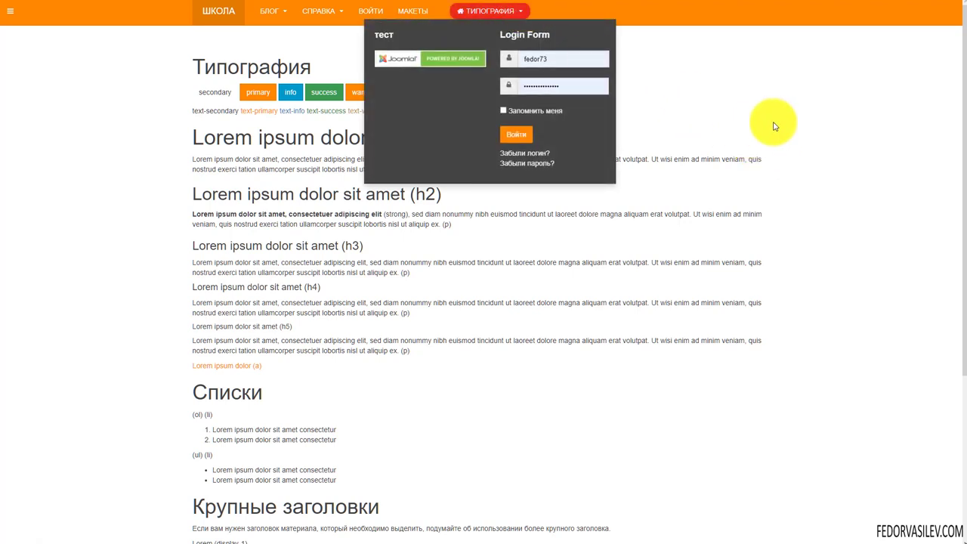
click(743, 100)
mouse_move(518, 9)
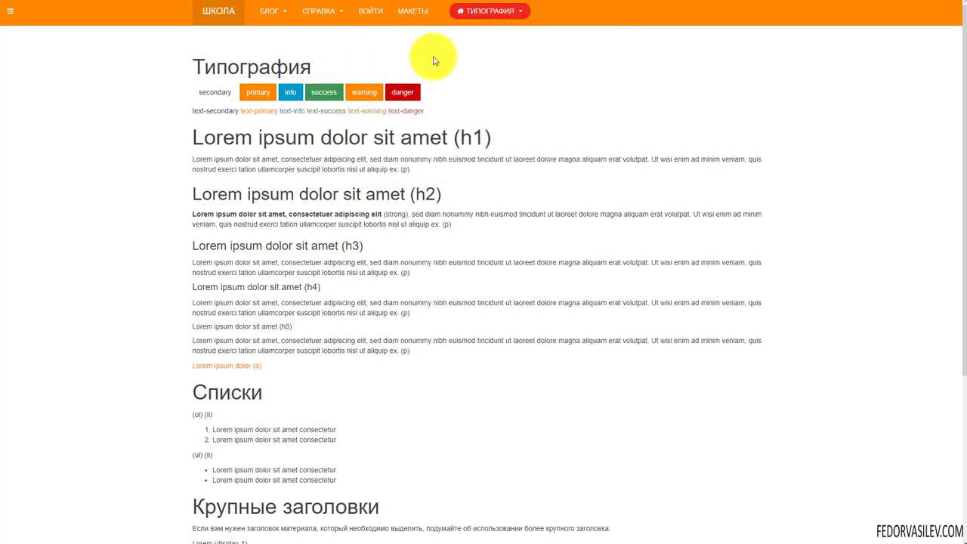
mouse_move(460, 17)
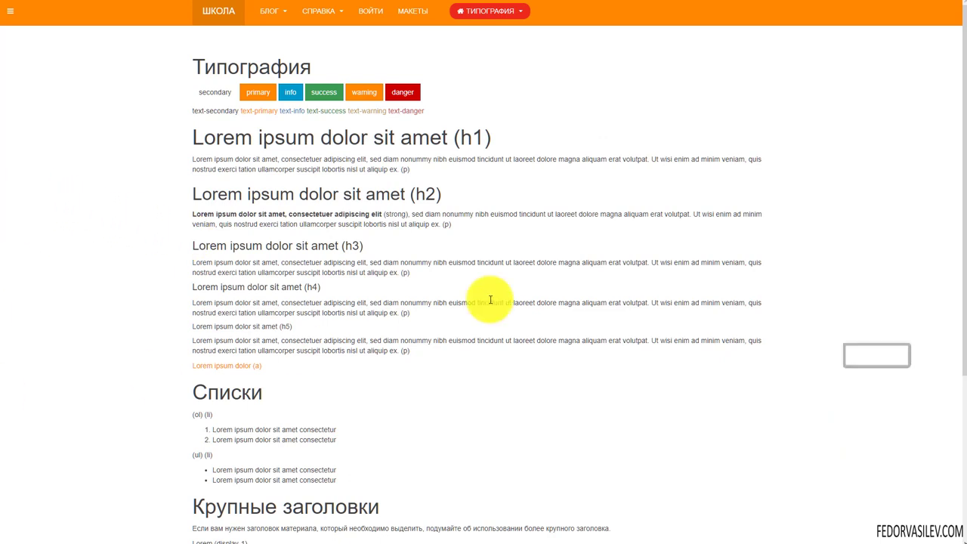
Sample the dark blue of the info button with the floating colour picker and copy its hex code 007399
click(859, 355)
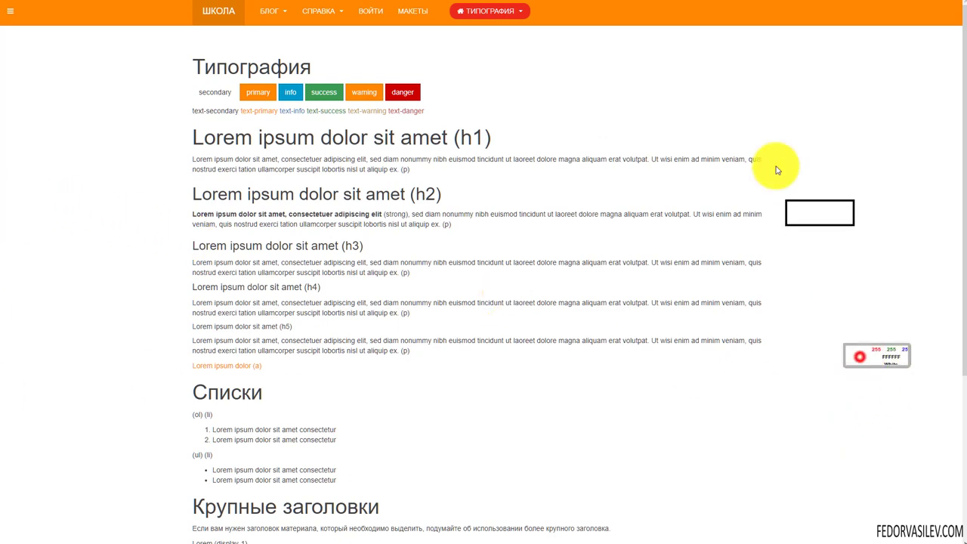
click(699, 118)
drag(708, 121, 647, 112)
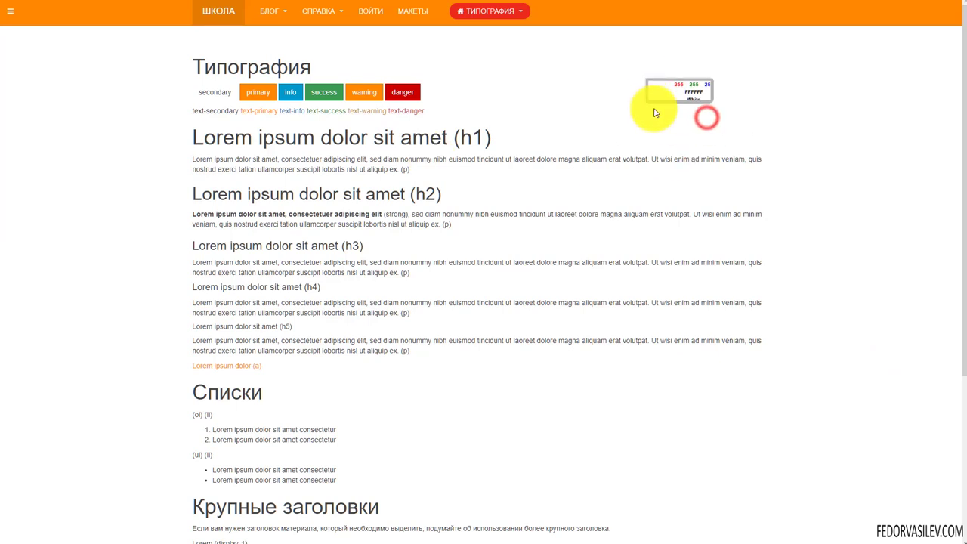
click(663, 88)
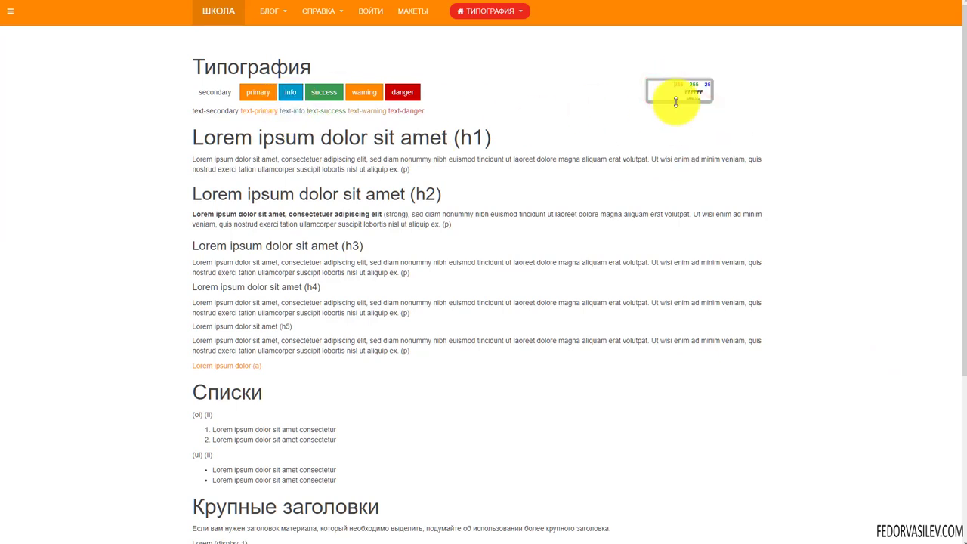
click(650, 94)
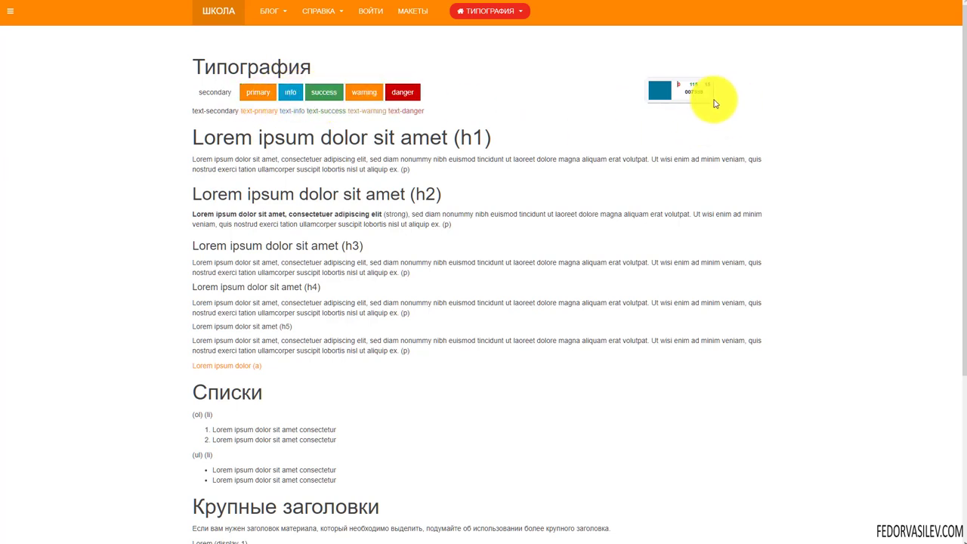
right_click(689, 97)
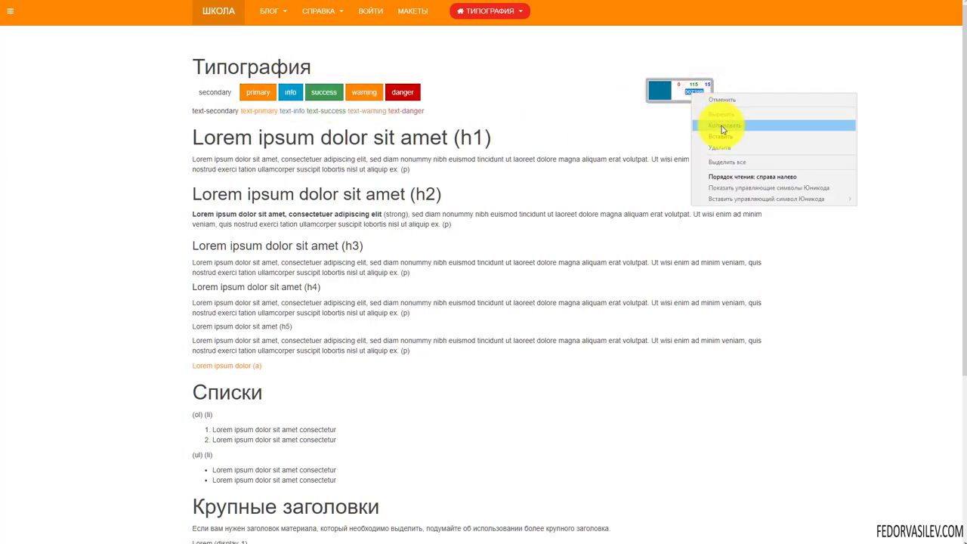
click(721, 125)
Set the nav-signup rule's background to #007399 in the template's custom.css
key(ctrl+Tab)
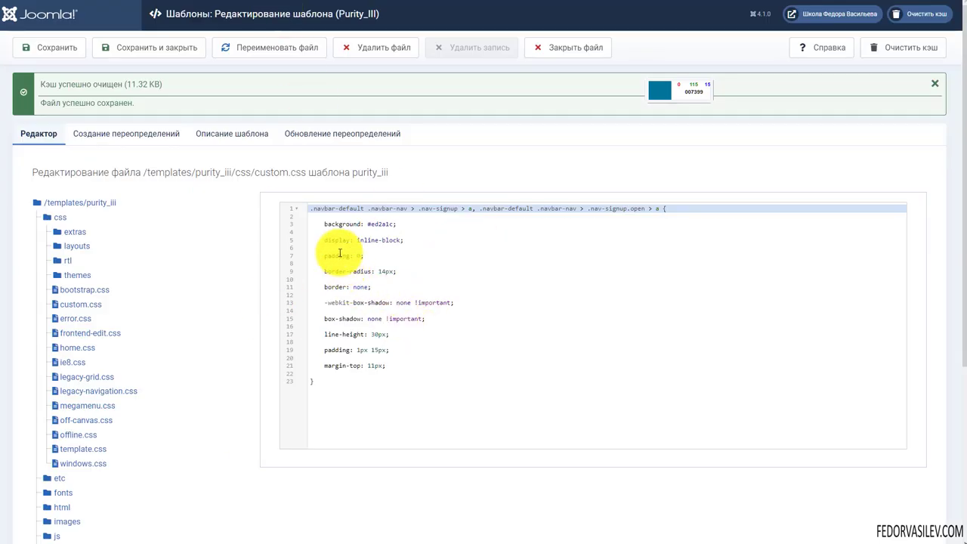
click(325, 223)
click(363, 241)
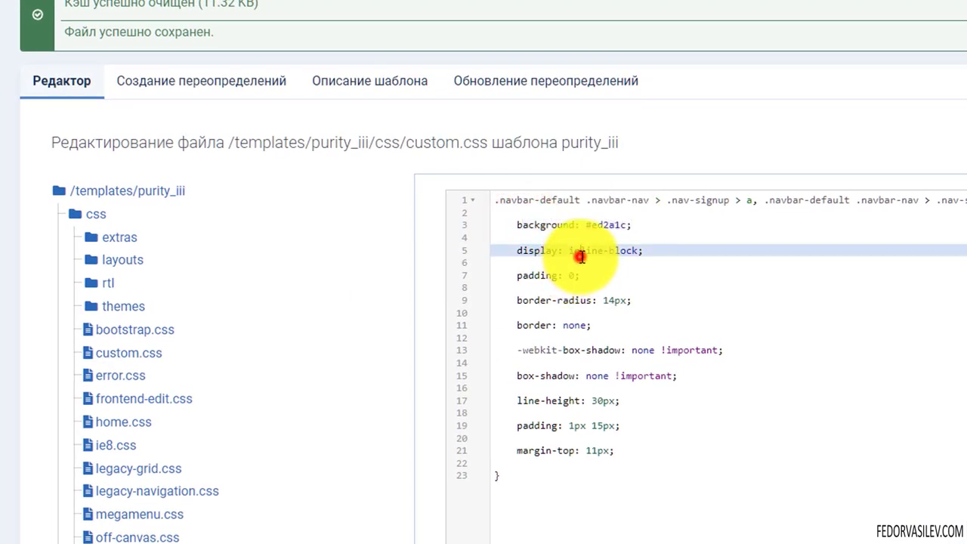
double_click(624, 220)
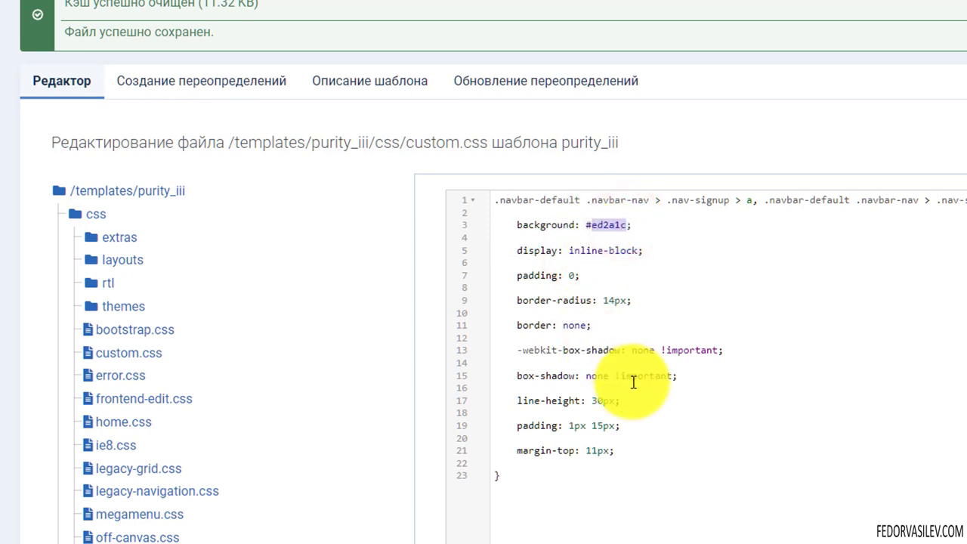
key(ctrl+v)
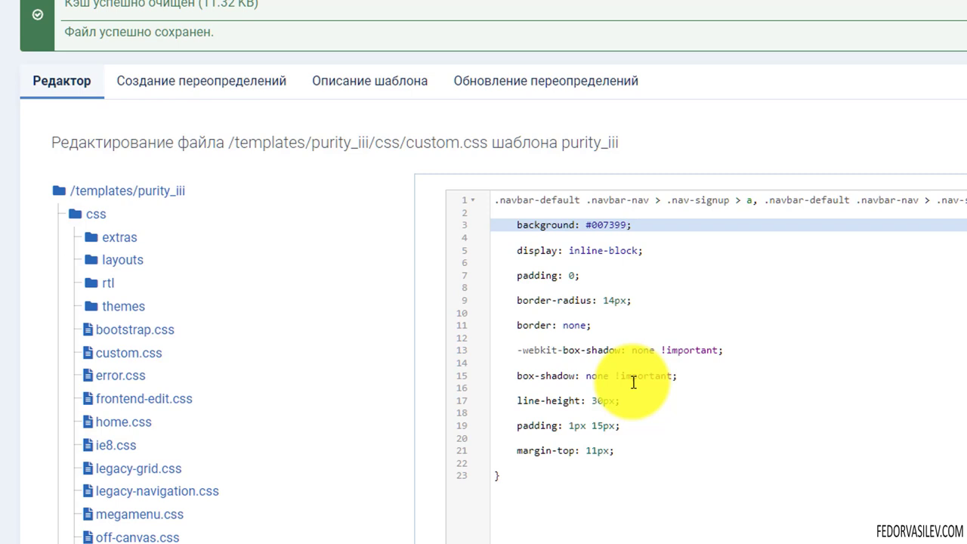
double_click(588, 227)
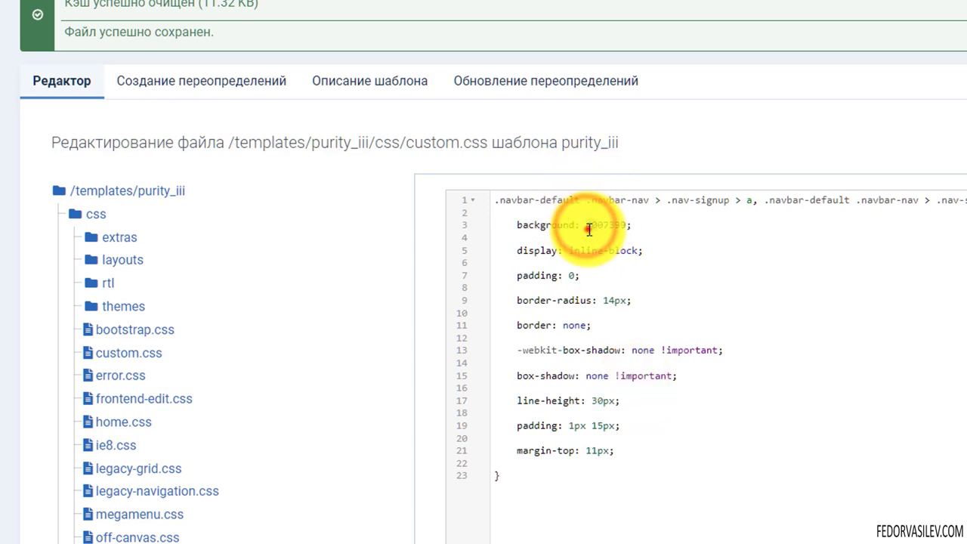
click(672, 224)
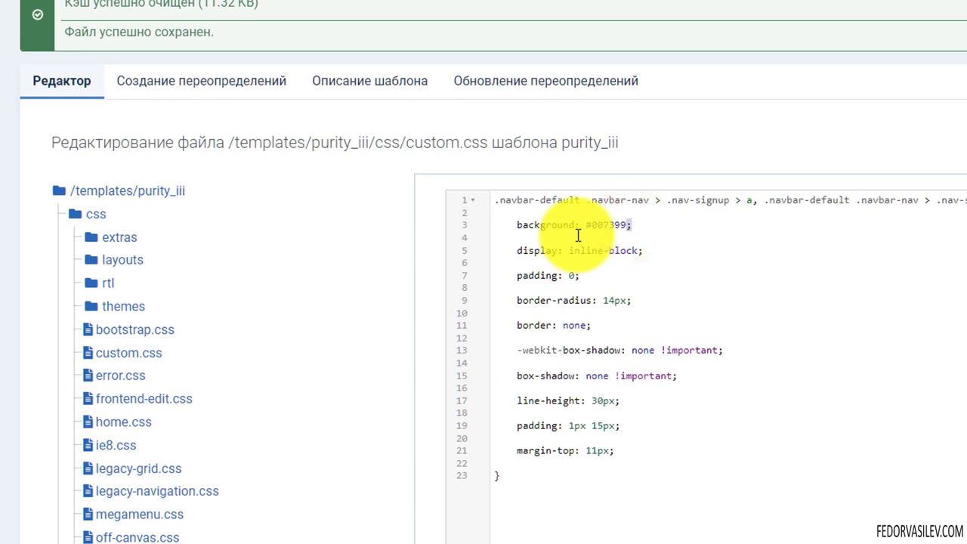
Set the nav-signup rule's border-radius to 3px and save custom.css
drag(527, 300, 603, 300)
click(610, 299)
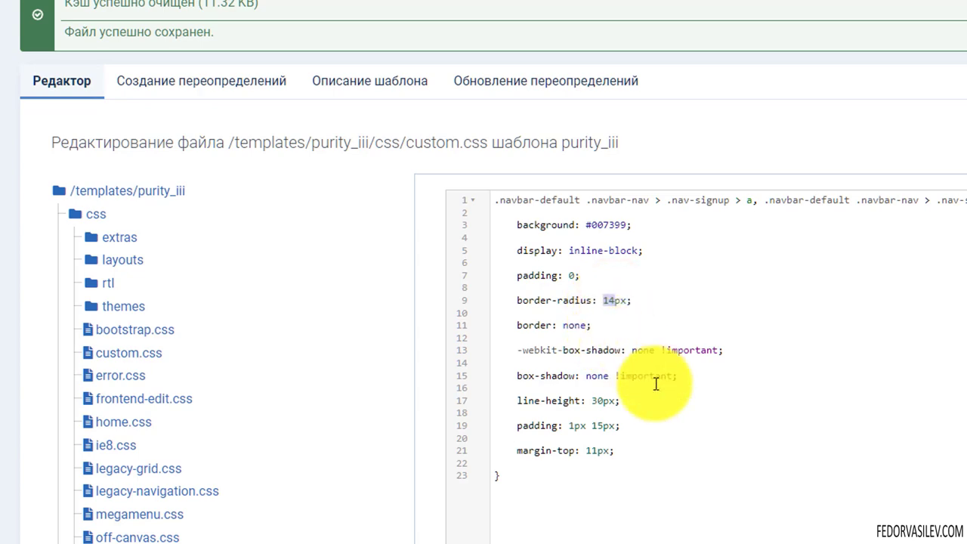
text(3)
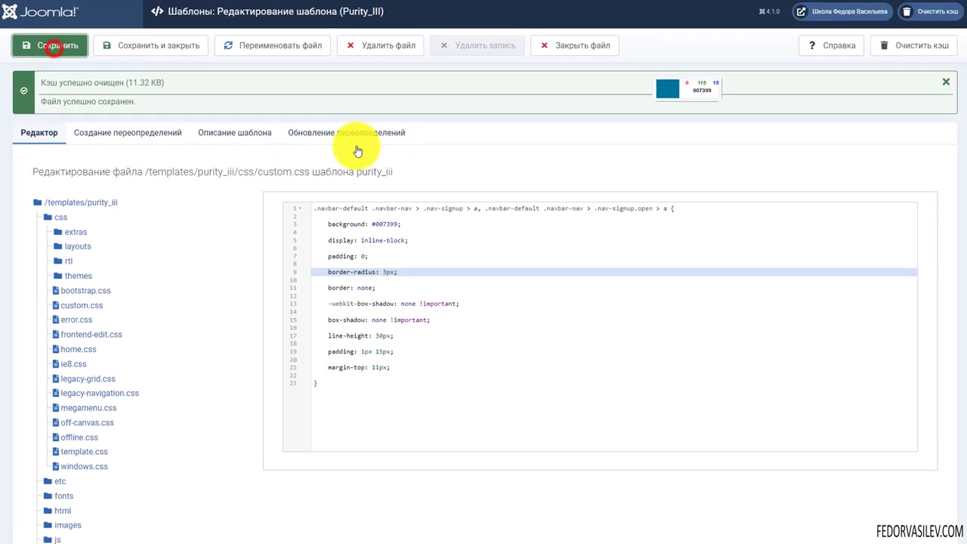
Close the colour picker, refresh the site page, and check the restyled Типография button and its dropdown
key(ctrl+Tab)
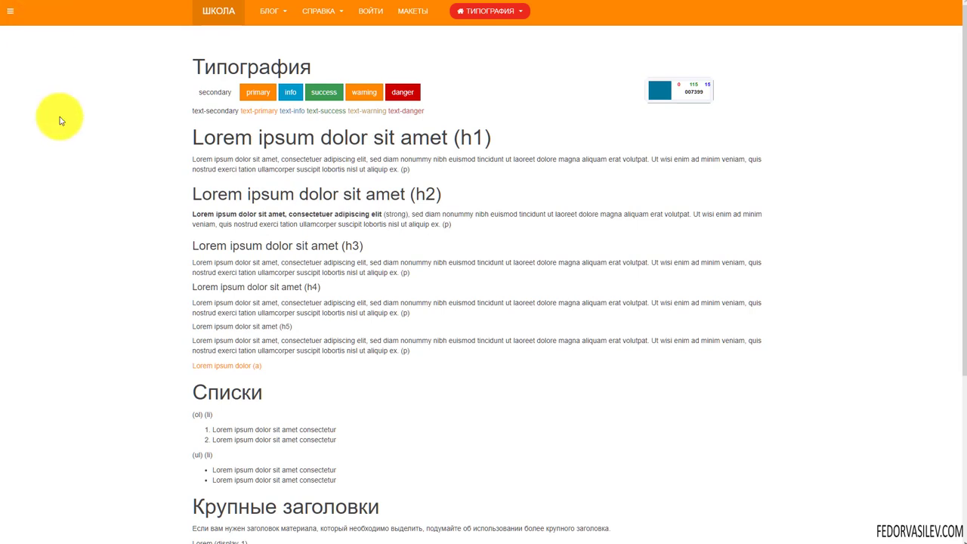
click(656, 94)
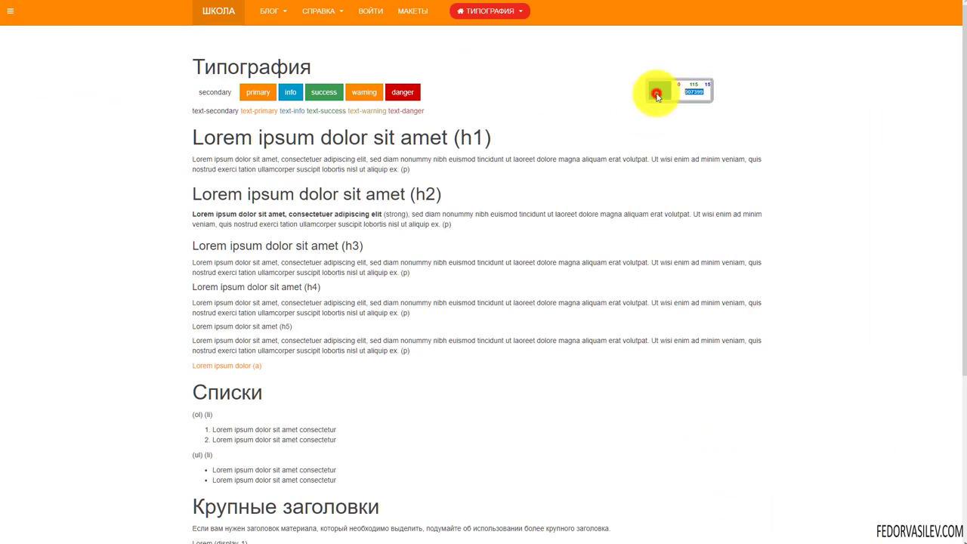
key(ctrl+Tab)
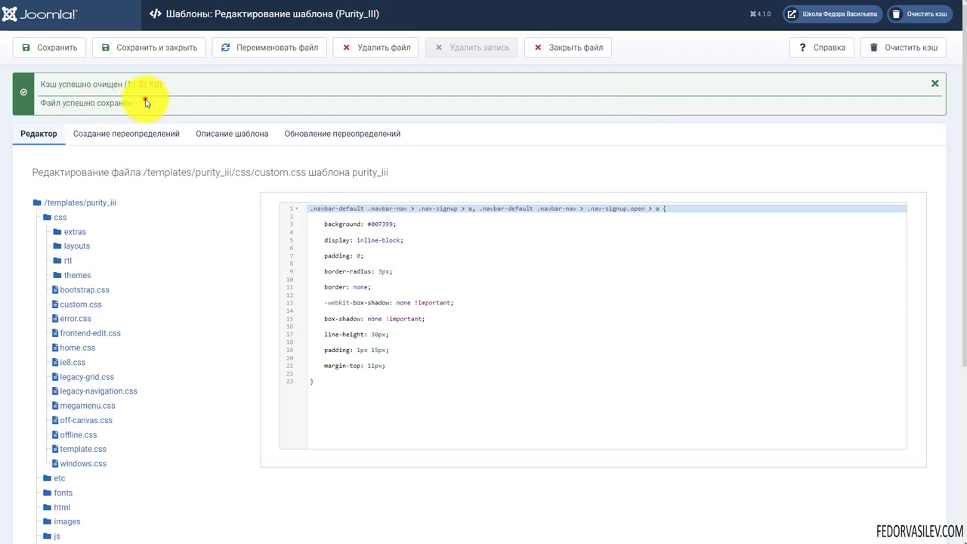
drag(146, 103, 129, 45)
key(ctrl+Tab)
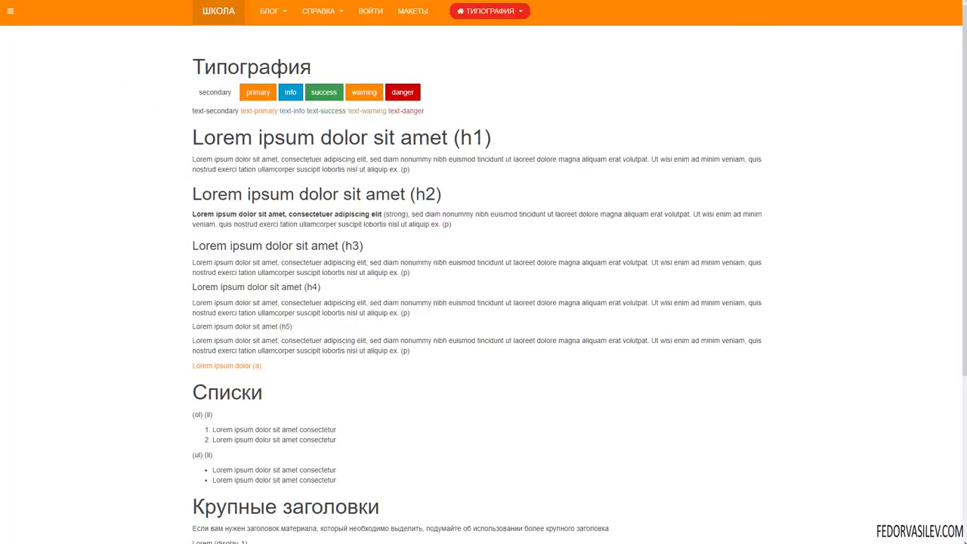
click(869, 32)
click(695, 68)
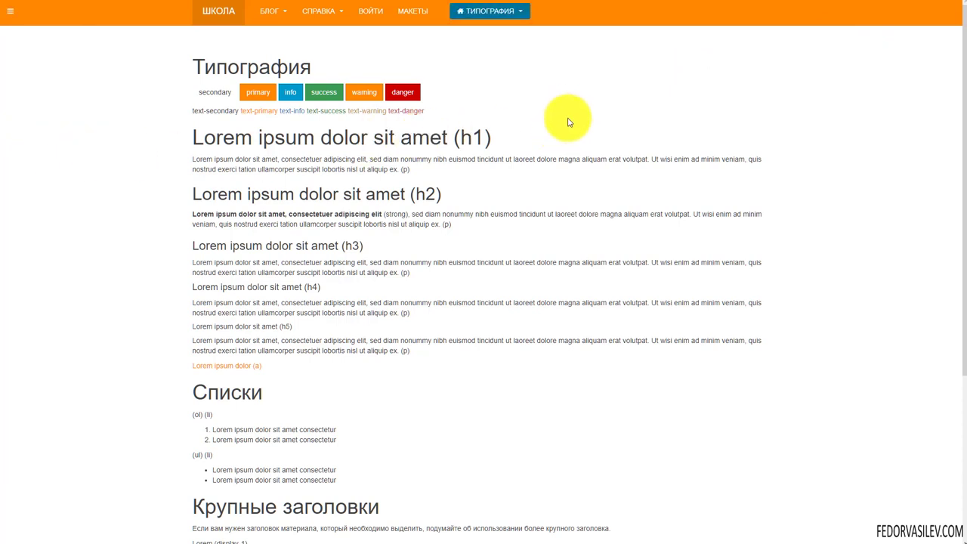
click(506, 23)
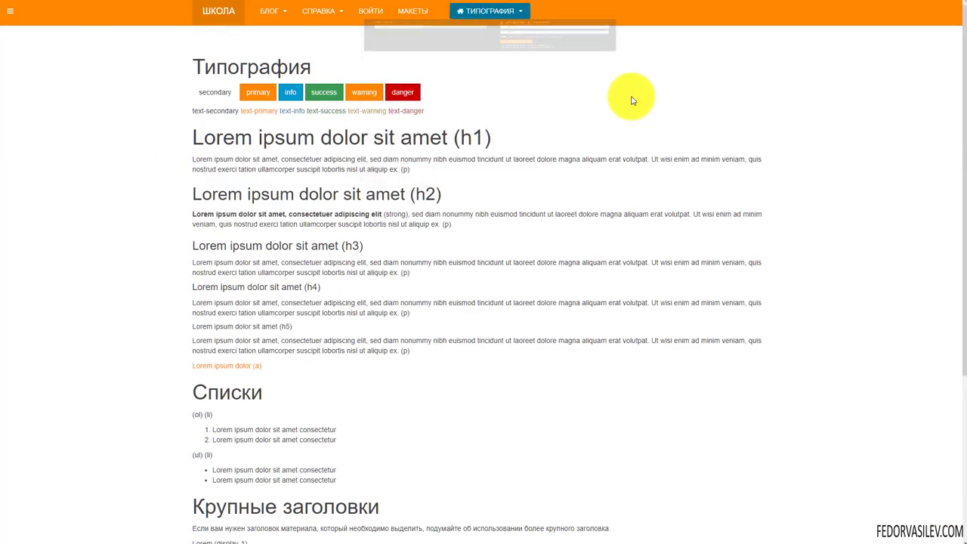
mouse_move(522, 17)
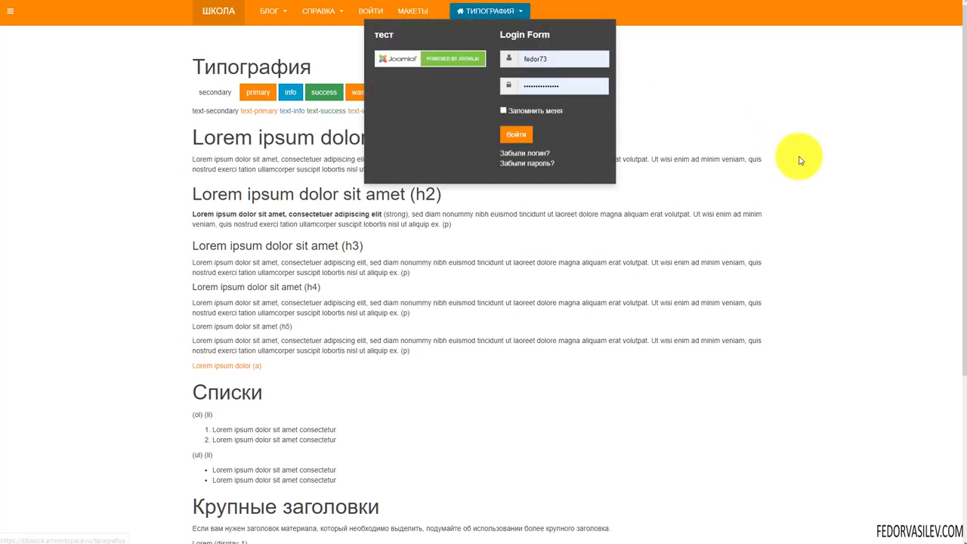
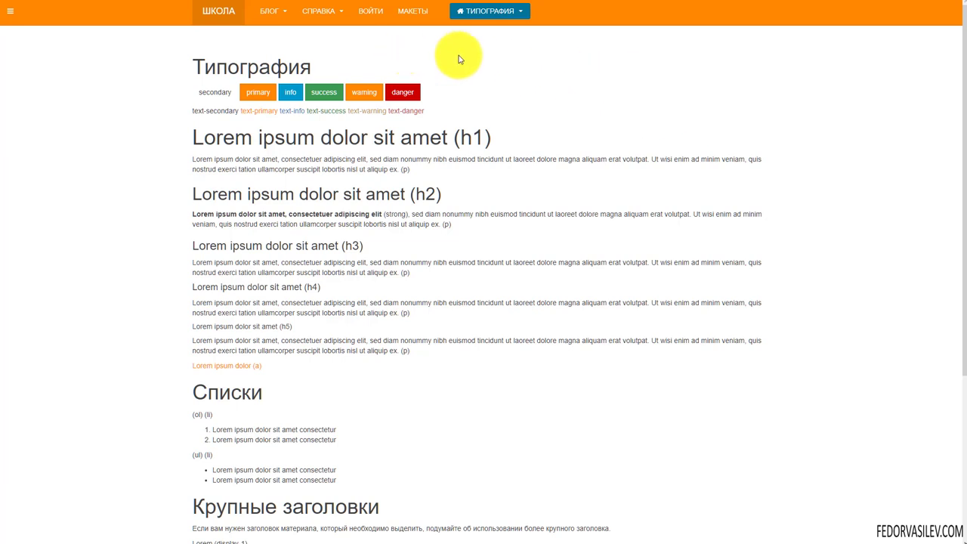
Compare the dropdowns of the Блог, Справка and Типография items in the site's main menu
click(522, 12)
click(260, 22)
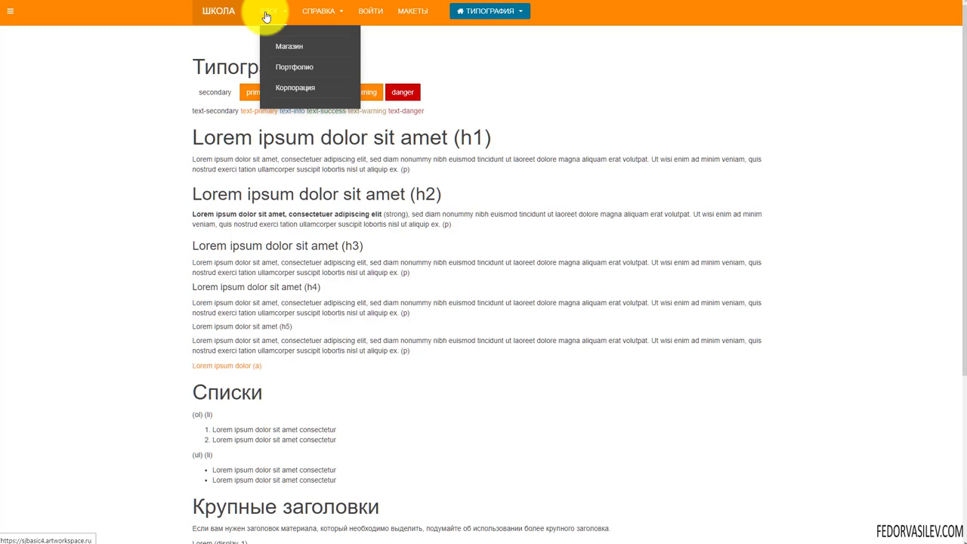
click(517, 14)
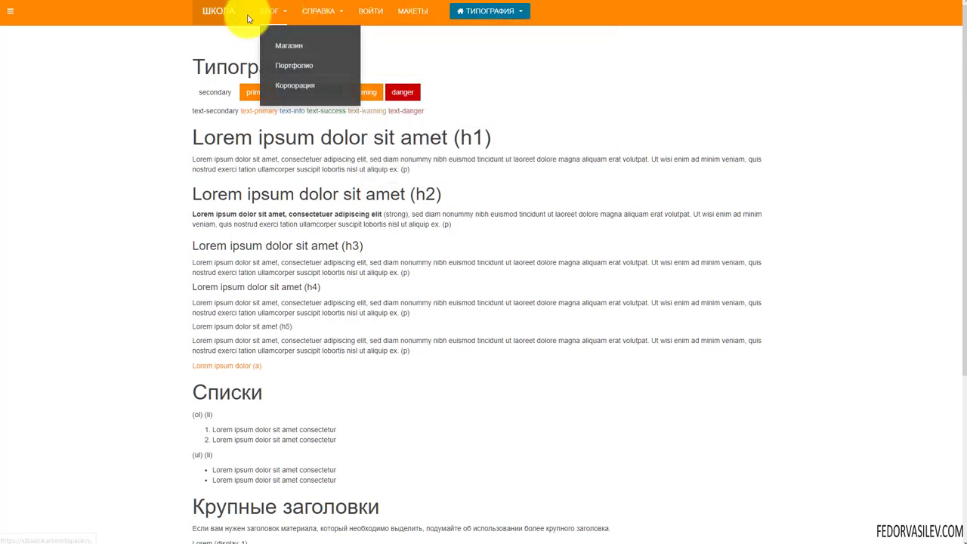
mouse_move(310, 18)
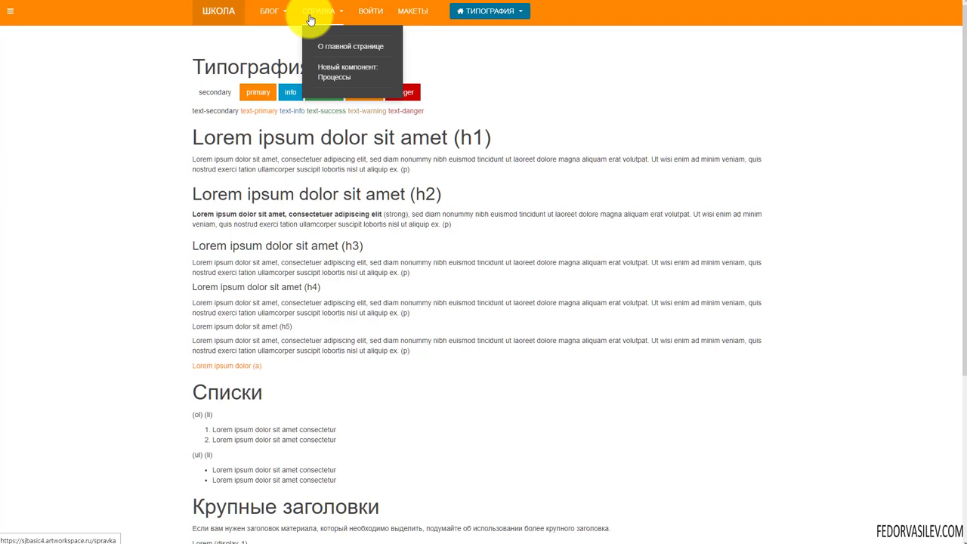
mouse_move(487, 15)
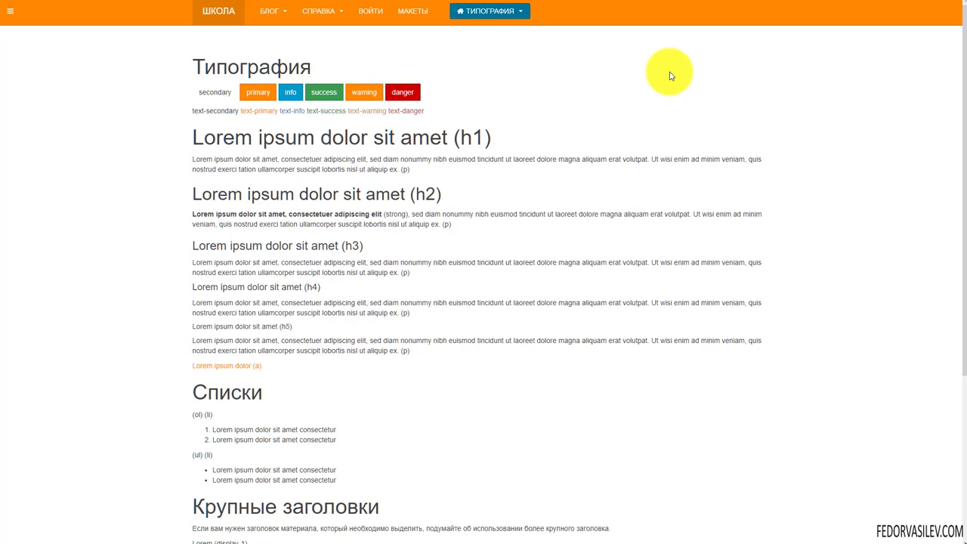
click(502, 12)
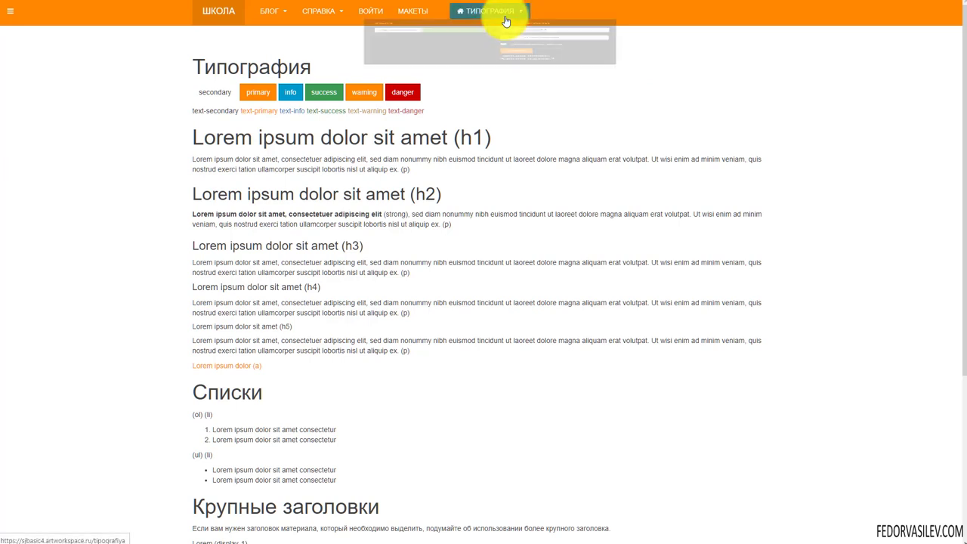
mouse_move(271, 22)
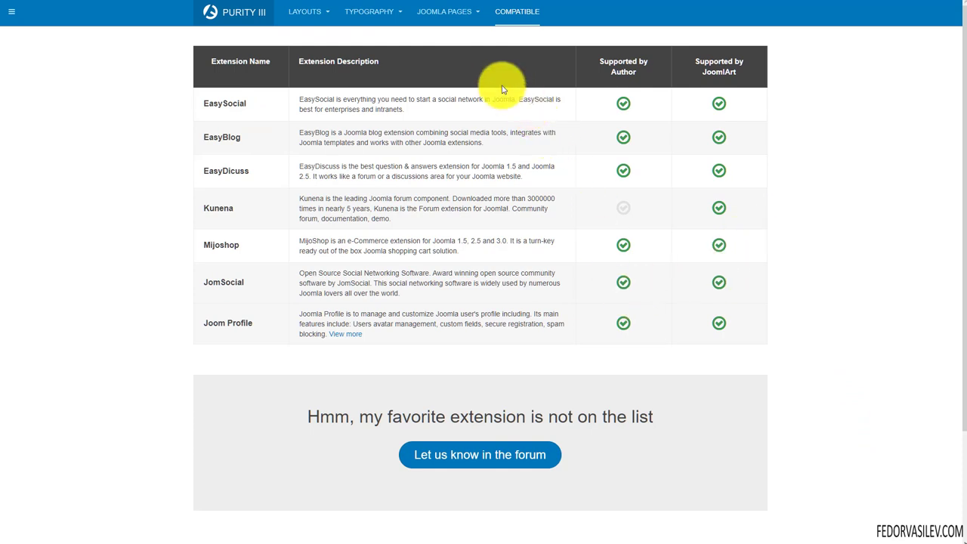
Review the table of supported extensions on the Compatible page of the Purity III demo site
drag(260, 323, 204, 276)
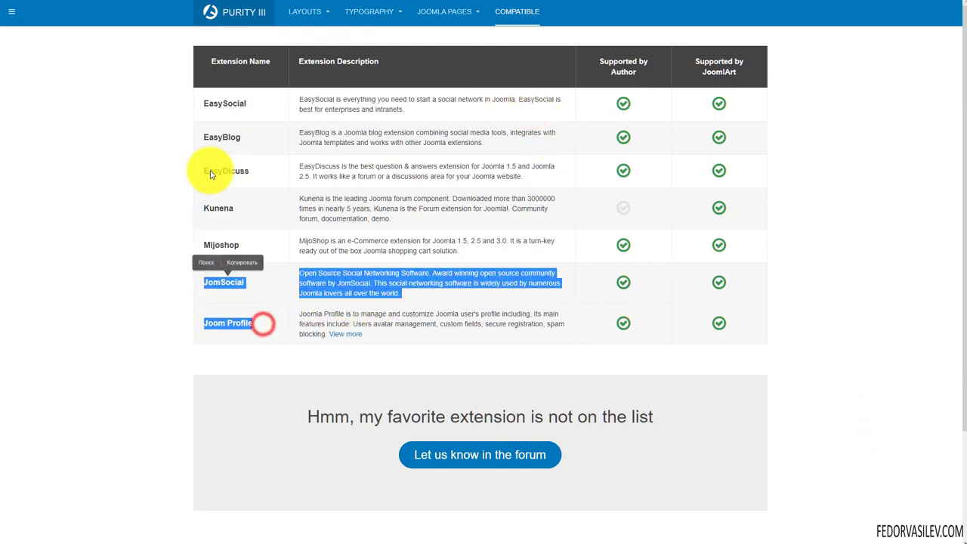
click(446, 235)
triple_click(366, 127)
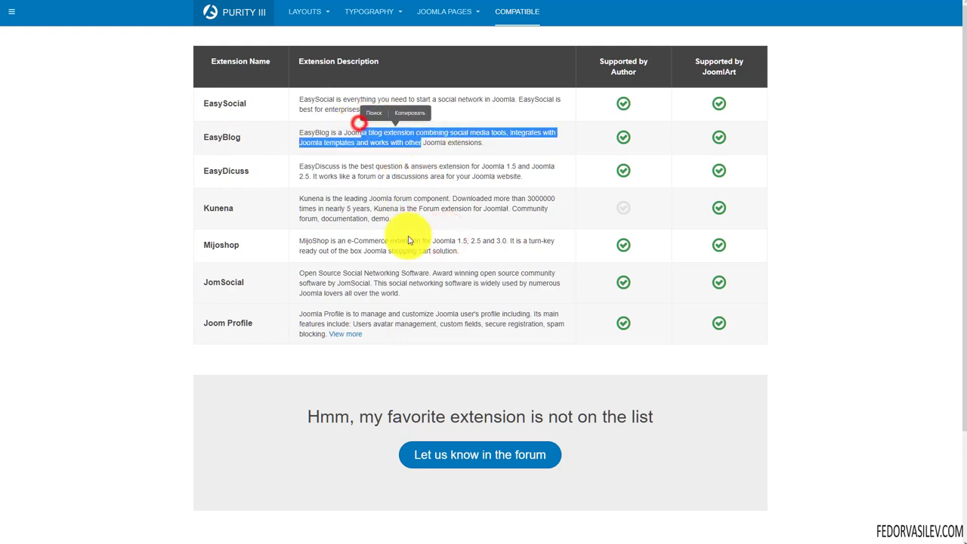
Inspect the Compatible page's code, check how its extension table adapts to the iPhone 12 Pro mobile view, and close the inspector
scroll(533, 241, down, 2)
scroll(533, 240, up, 2)
right_click(172, 303)
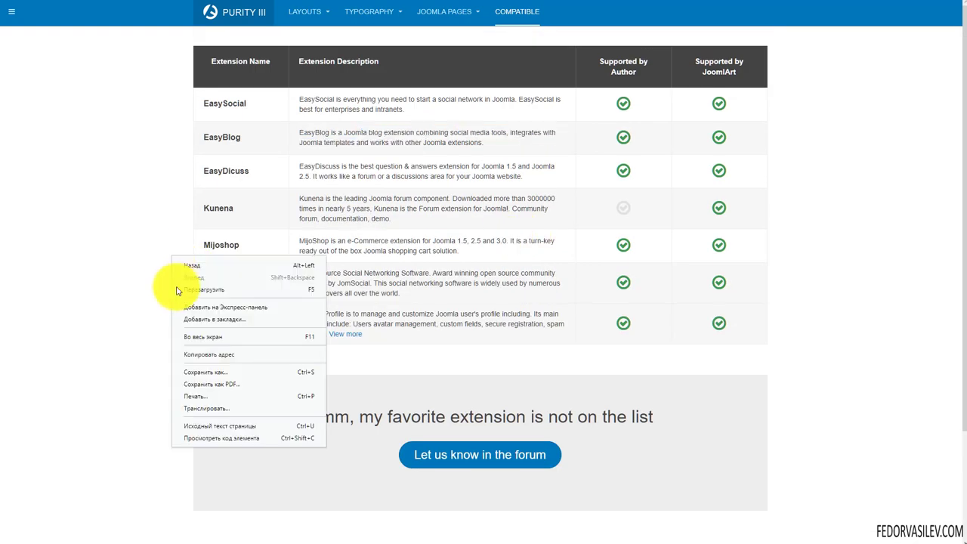
click(202, 438)
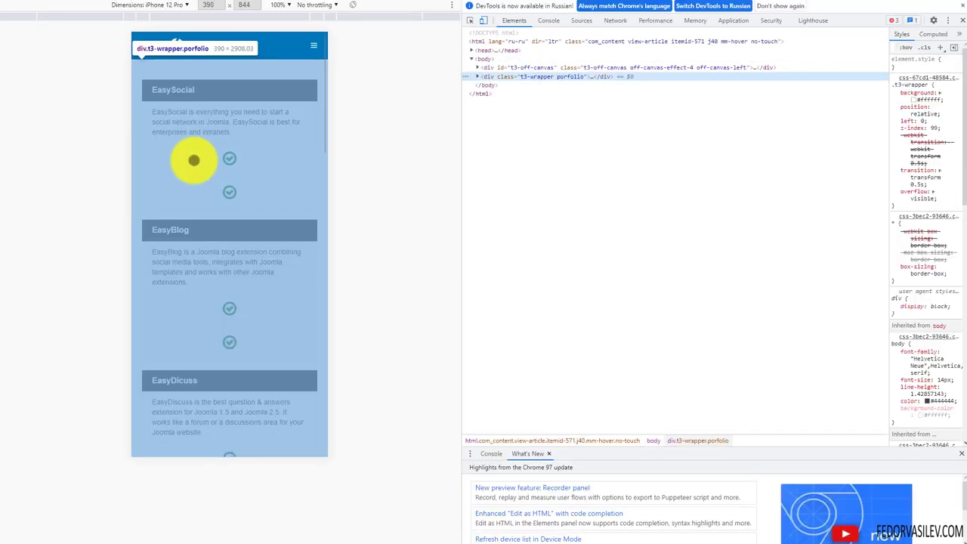
click(107, 154)
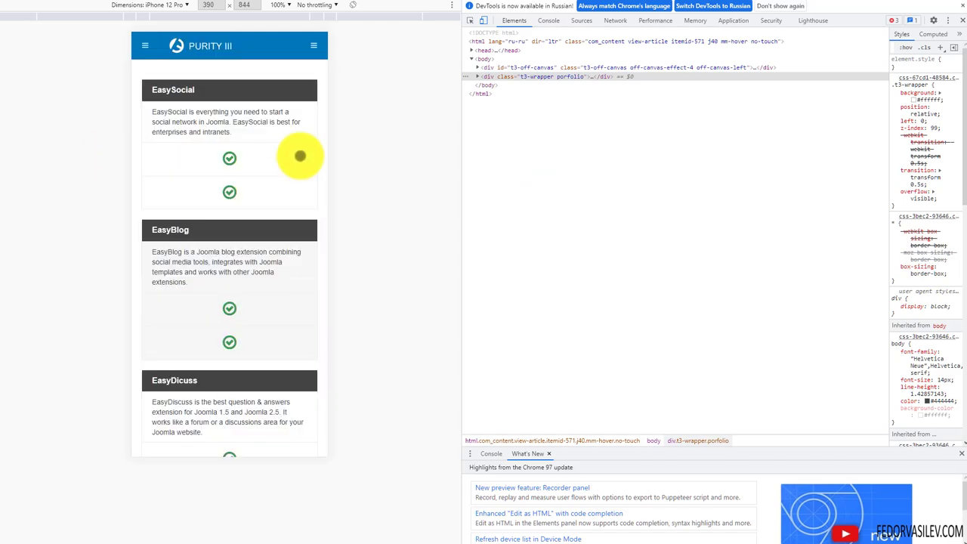
scroll(289, 153, down, 6)
scroll(288, 153, down, 2)
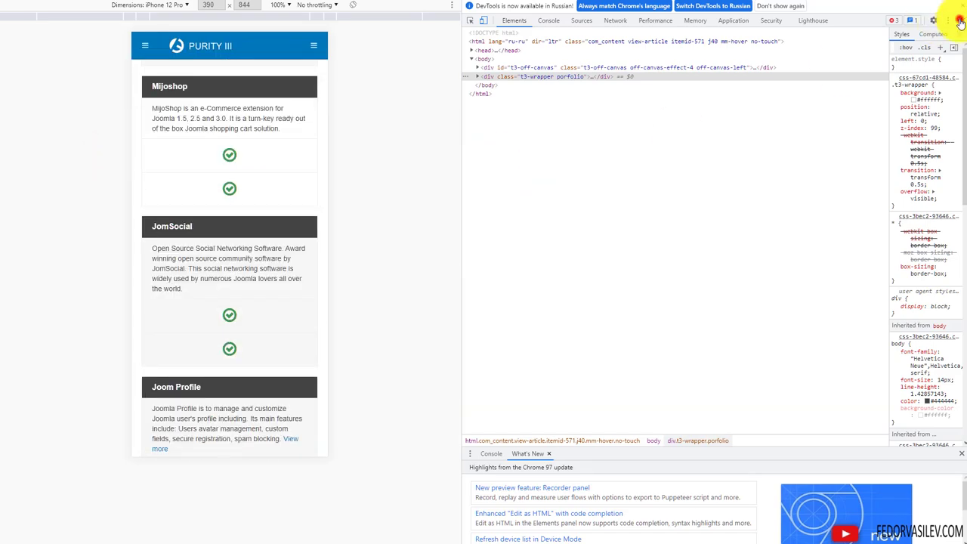
click(959, 21)
scroll(453, 211, up, 2)
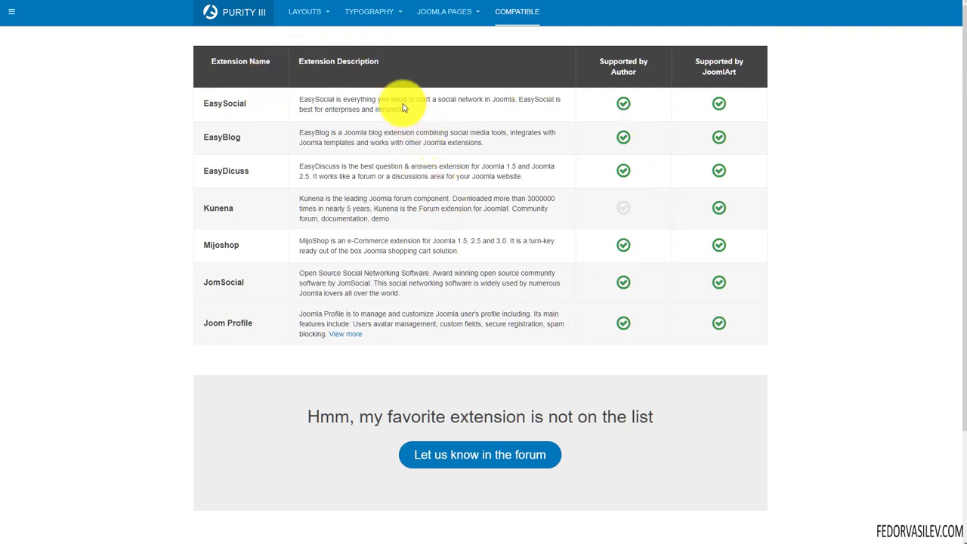
Review the table's Extension Description heading and the forum call-out block on the Compatible demo page
drag(405, 71, 296, 62)
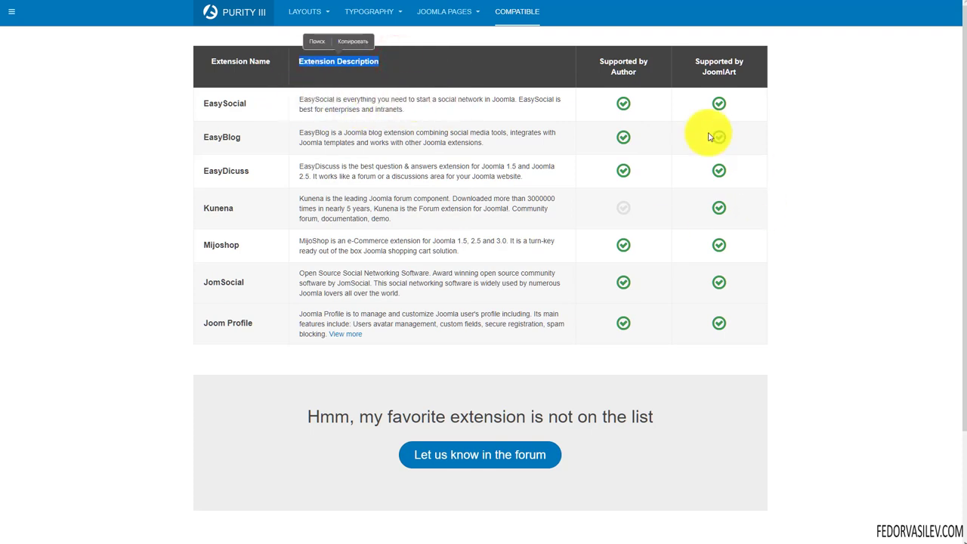
click(827, 119)
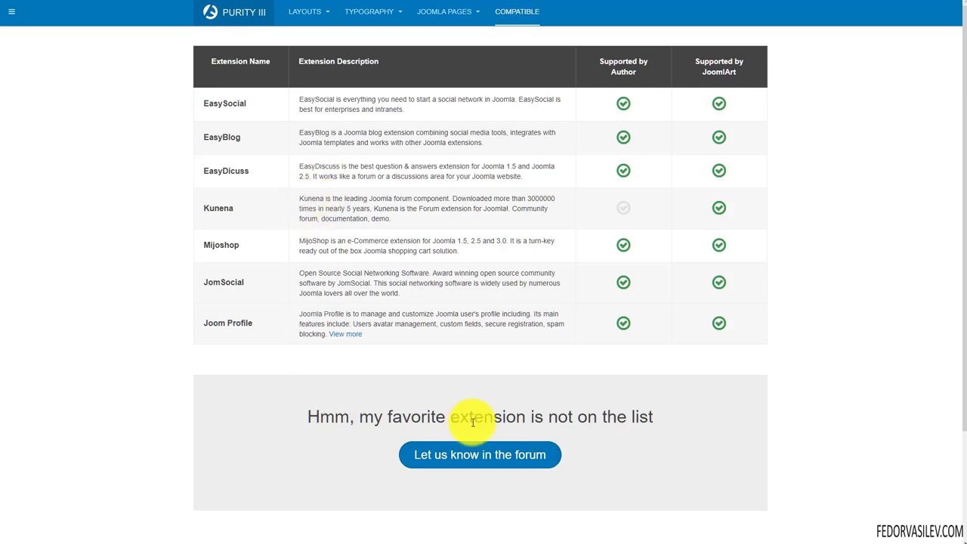
drag(591, 468, 302, 404)
scroll(302, 405, down, 2)
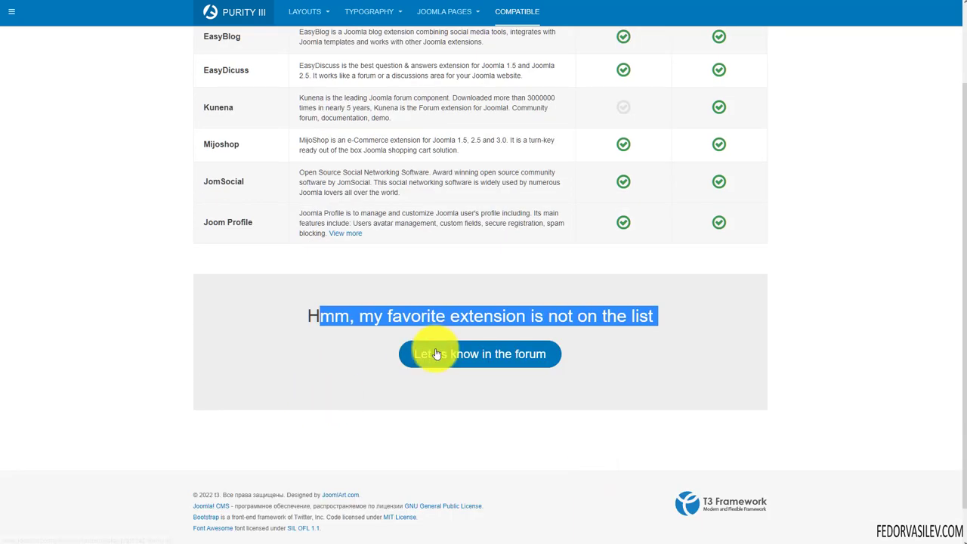
click(458, 390)
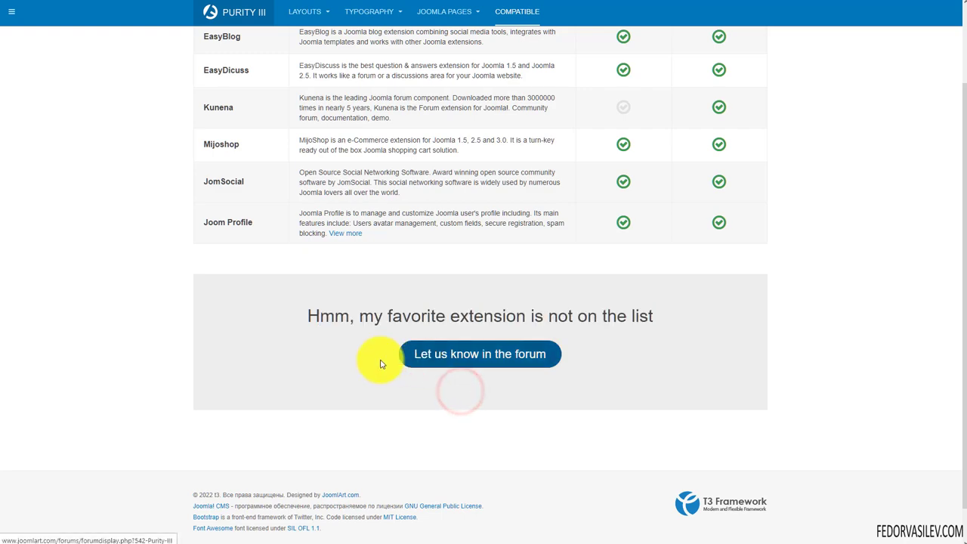
drag(309, 316, 484, 315)
scroll(637, 287, up, 2)
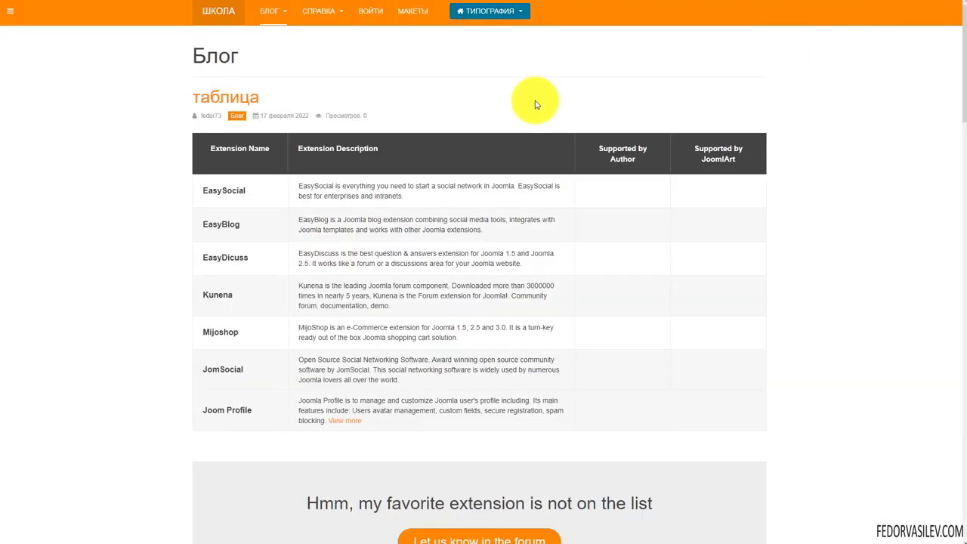
Review the таблица article on the site's Блог page, including the extension table and the call-out block under it
scroll(514, 98, down, 2)
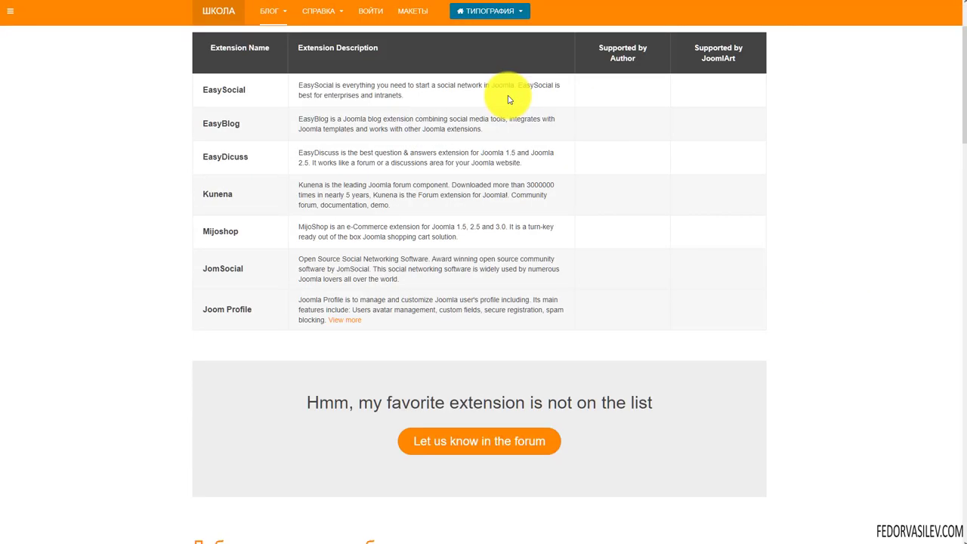
scroll(538, 339, up, 1)
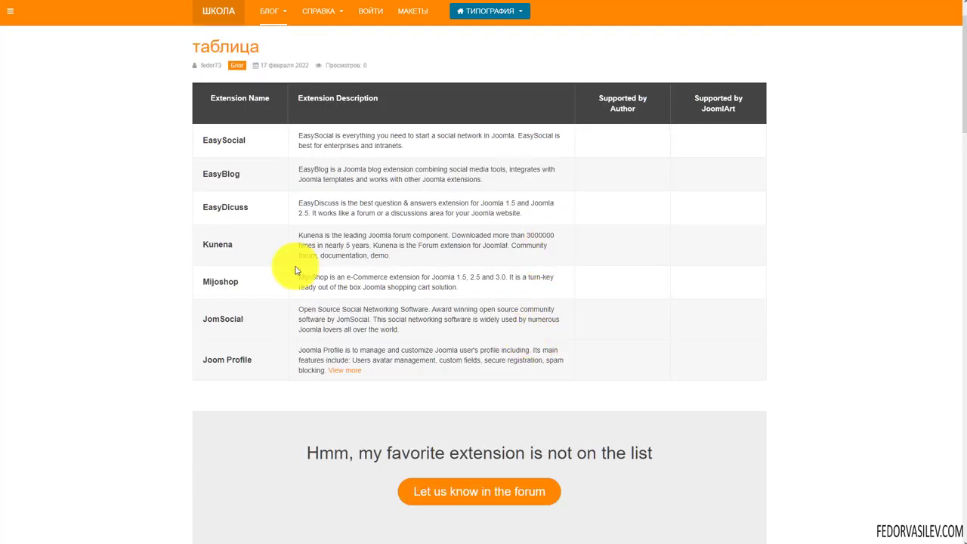
scroll(284, 280, up, 1)
scroll(181, 166, down, 3)
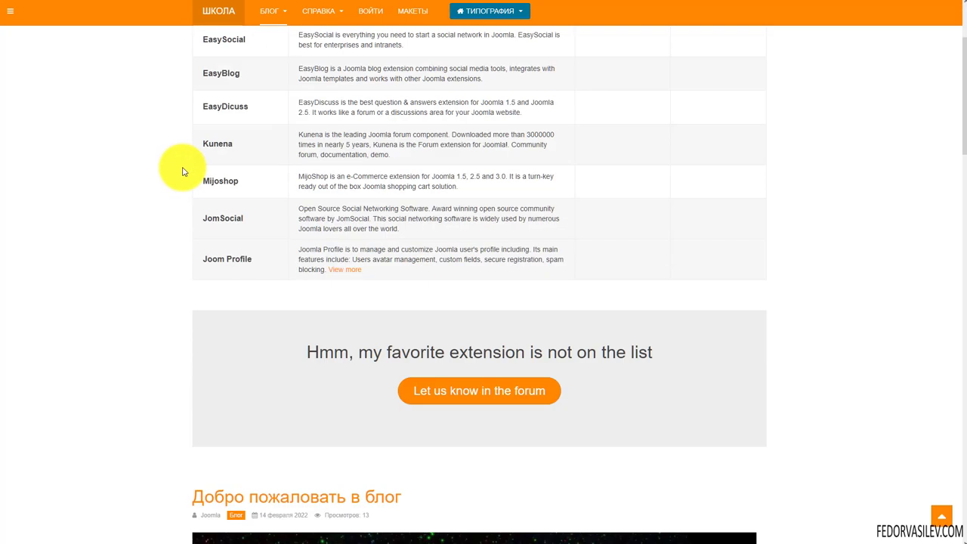
drag(375, 346, 657, 352)
scroll(244, 319, up, 3)
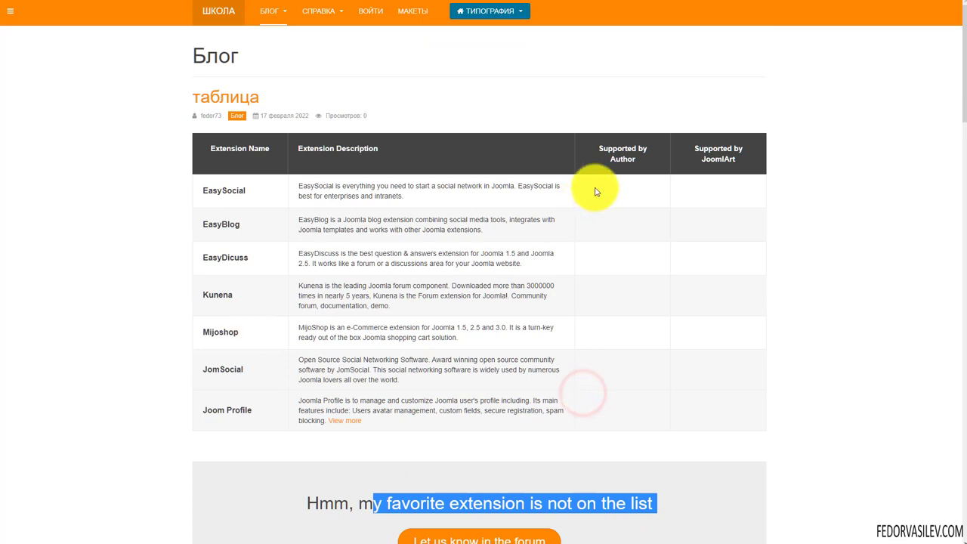
click(826, 347)
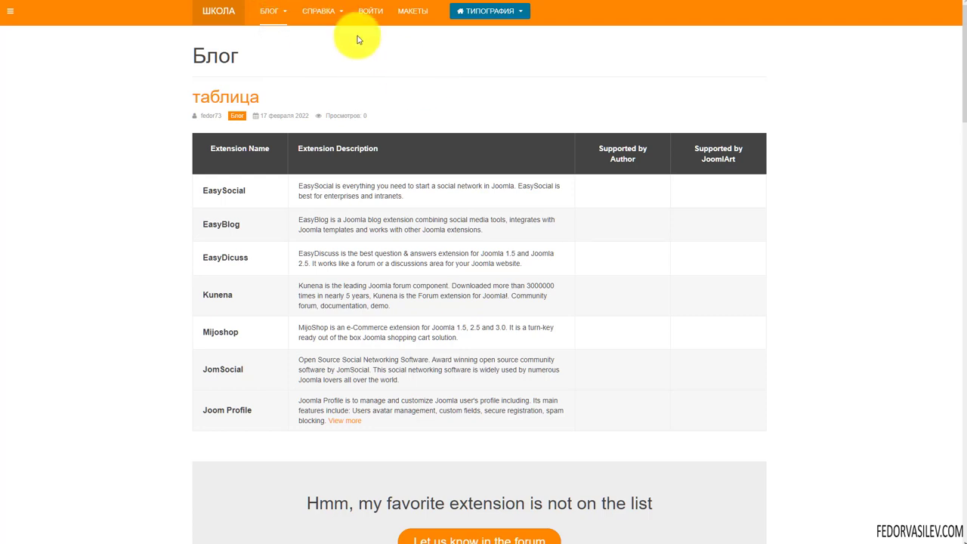
Switch to the таблица article's editor, look over its HTML markup, and close the article
key(ctrl+Tab)
scroll(246, 129, down, 1)
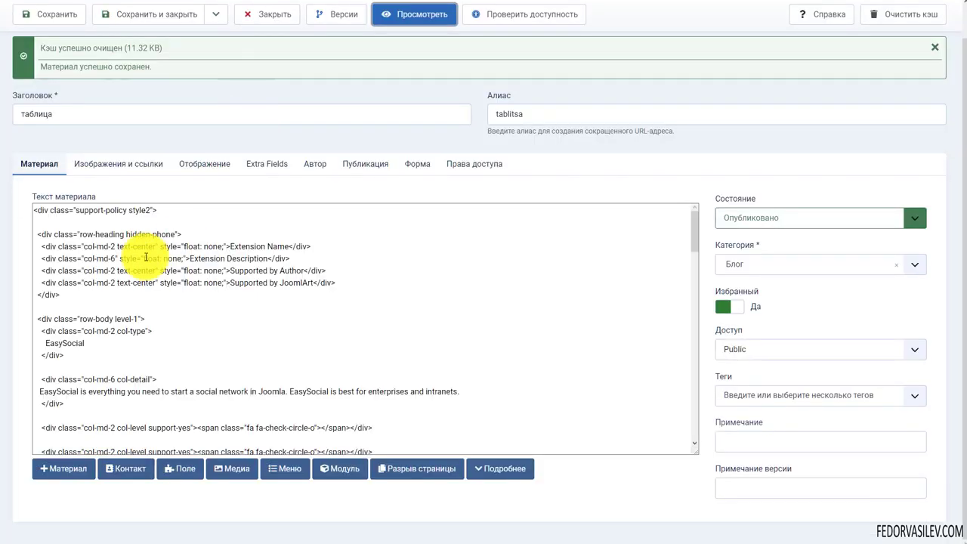
click(222, 340)
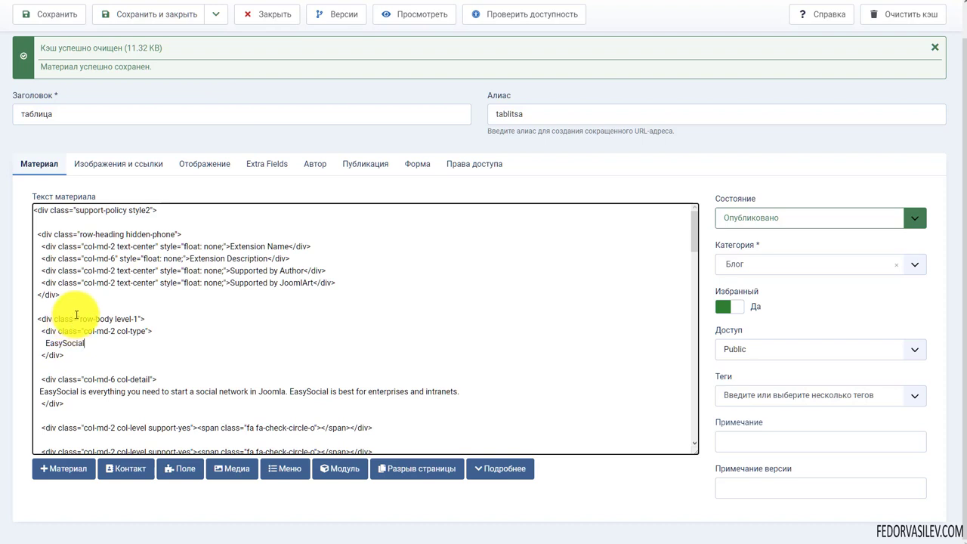
scroll(272, 212, up, 1)
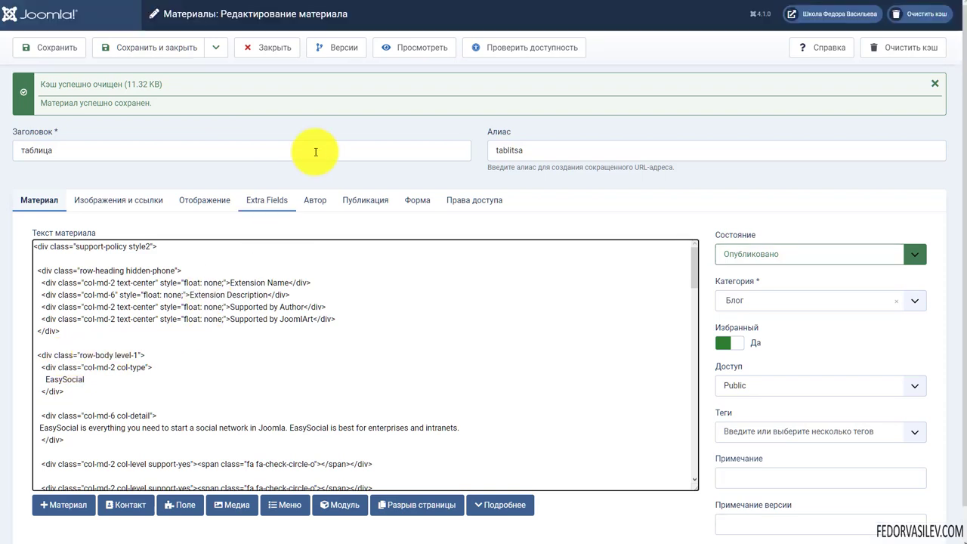
click(262, 47)
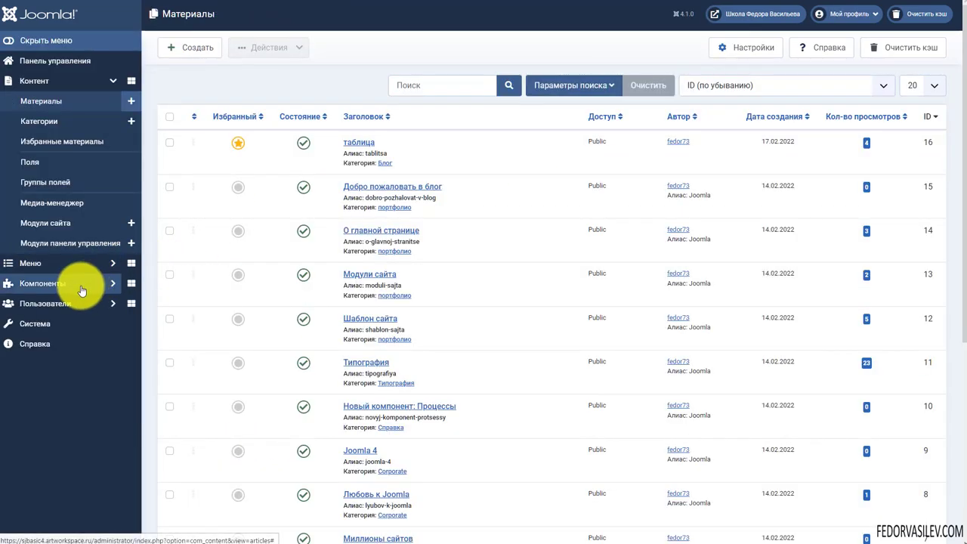
Check the default editor choices in Joomla's general site settings, and return to the list of articles
click(59, 321)
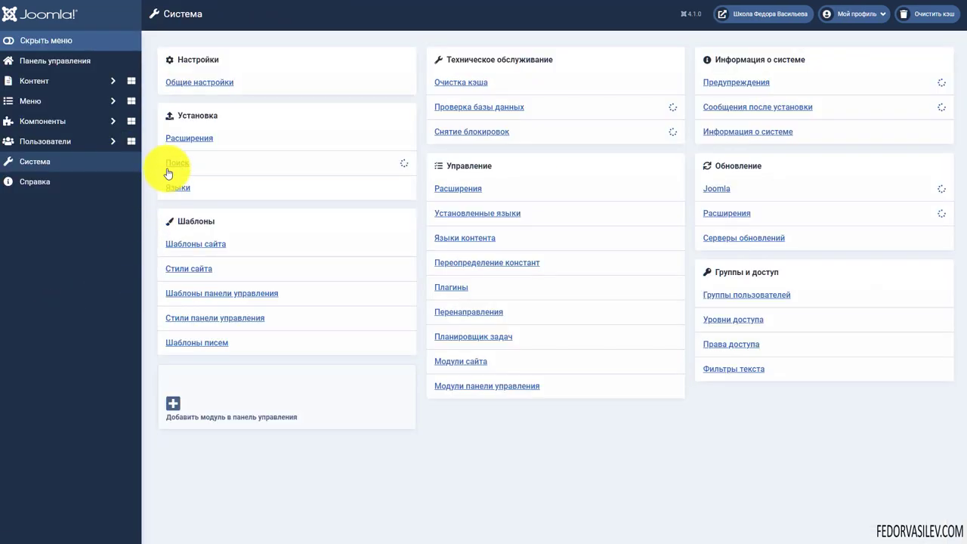
click(189, 83)
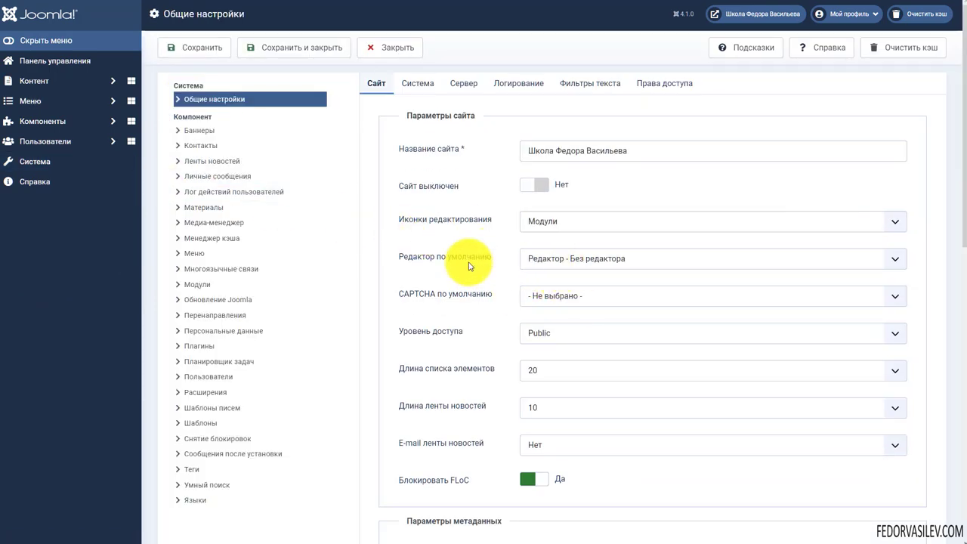
click(567, 256)
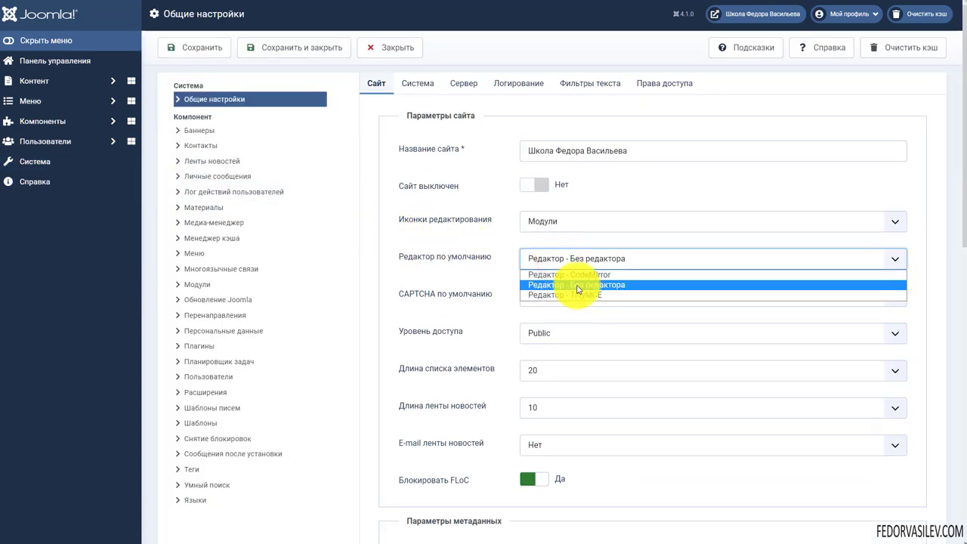
click(451, 240)
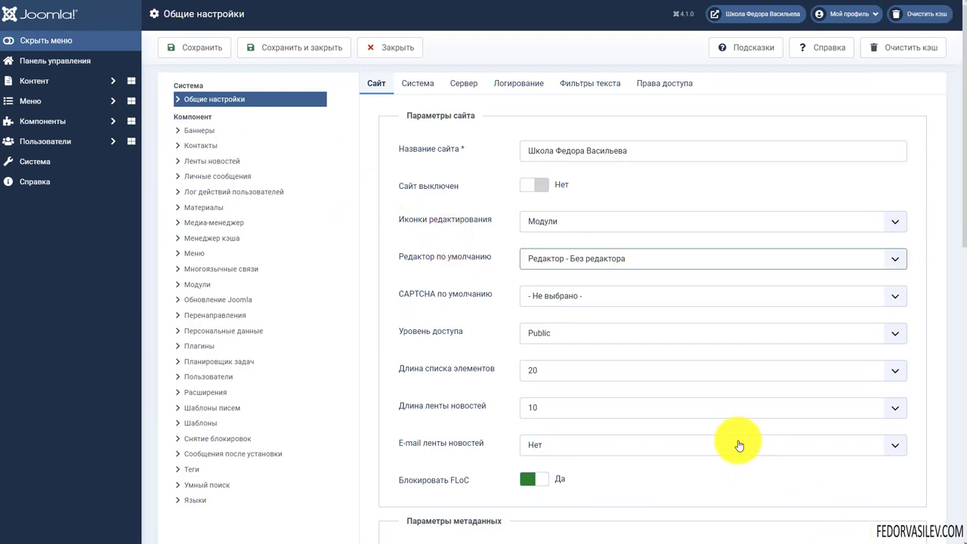
click(34, 81)
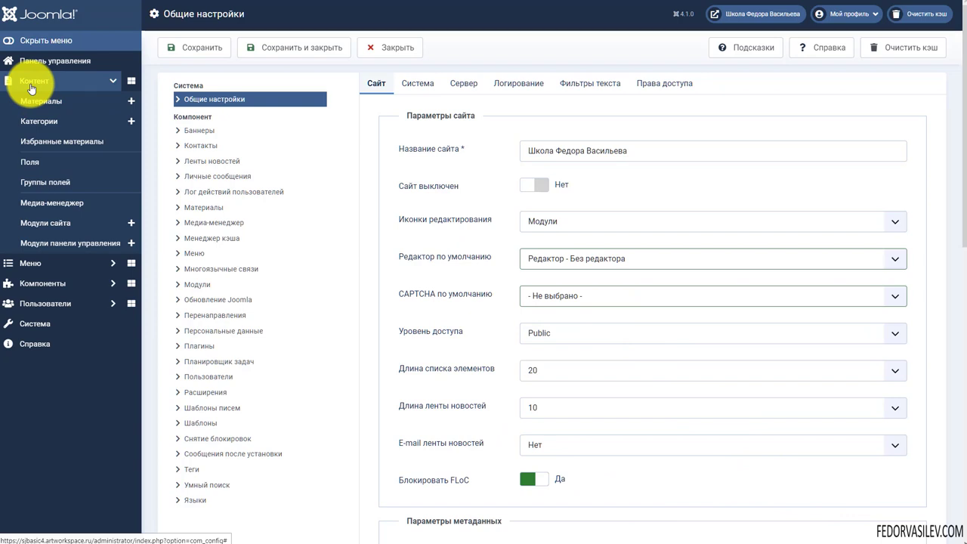
click(32, 107)
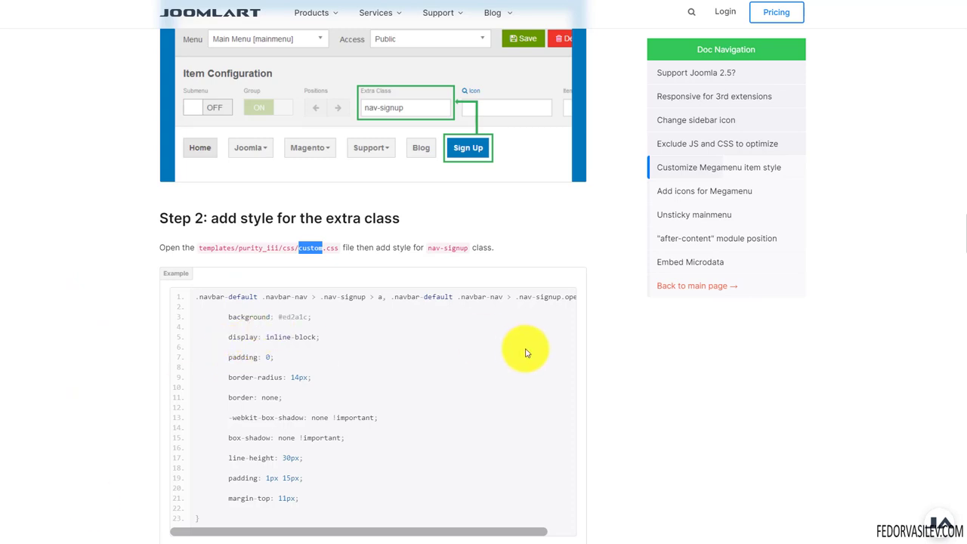
Examine the title and the table's HTML markup in the demo site's Request to be compatible article
scroll(524, 352, up, 4)
scroll(578, 220, up, 4)
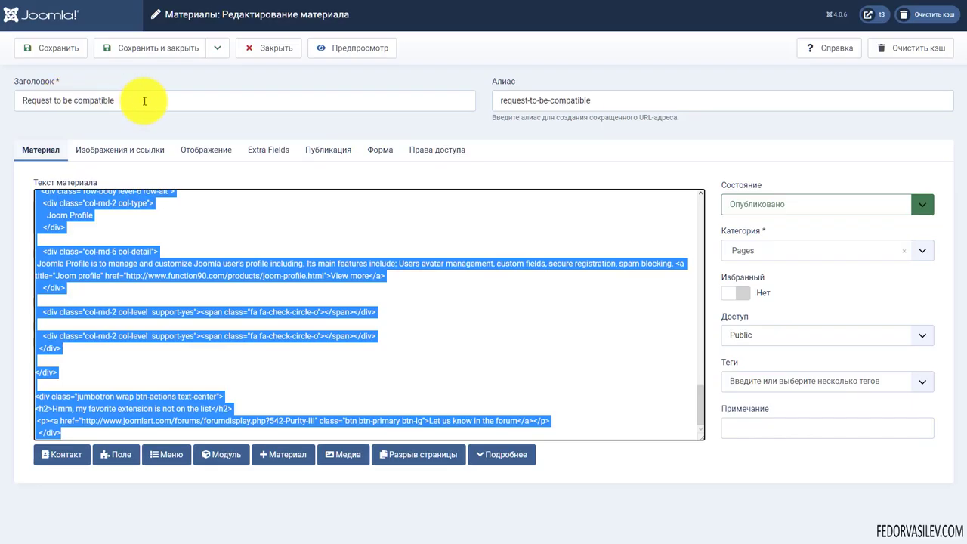
drag(141, 101, 20, 102)
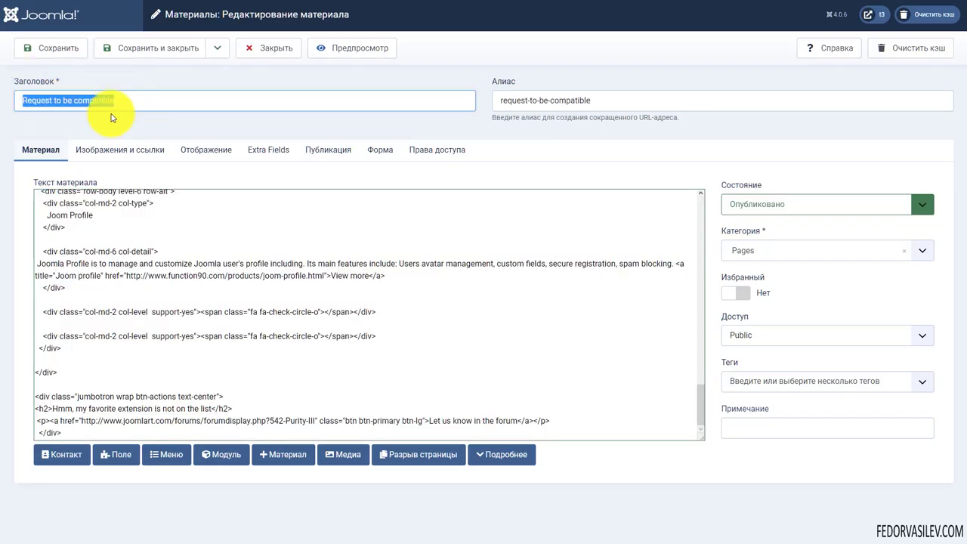
scroll(35, 212, up, 3)
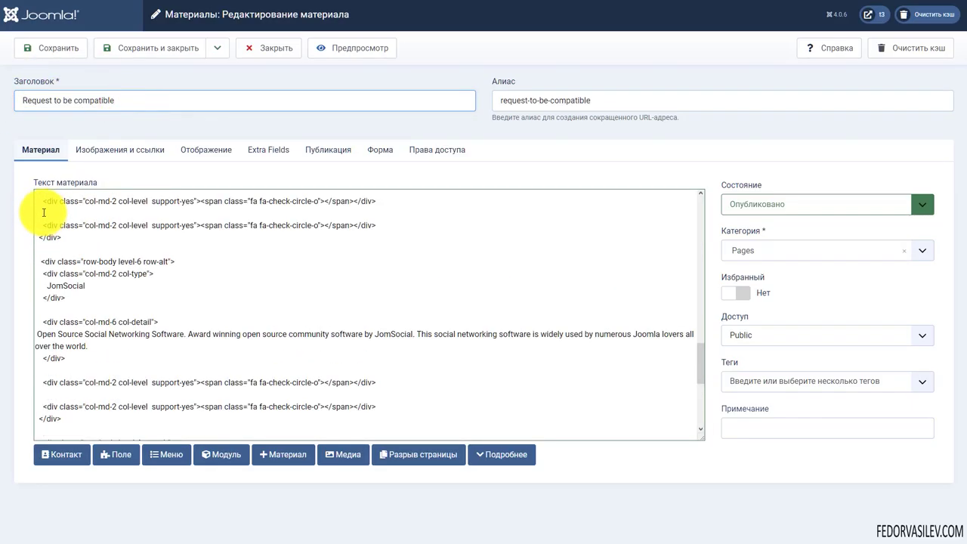
drag(44, 201, 249, 403)
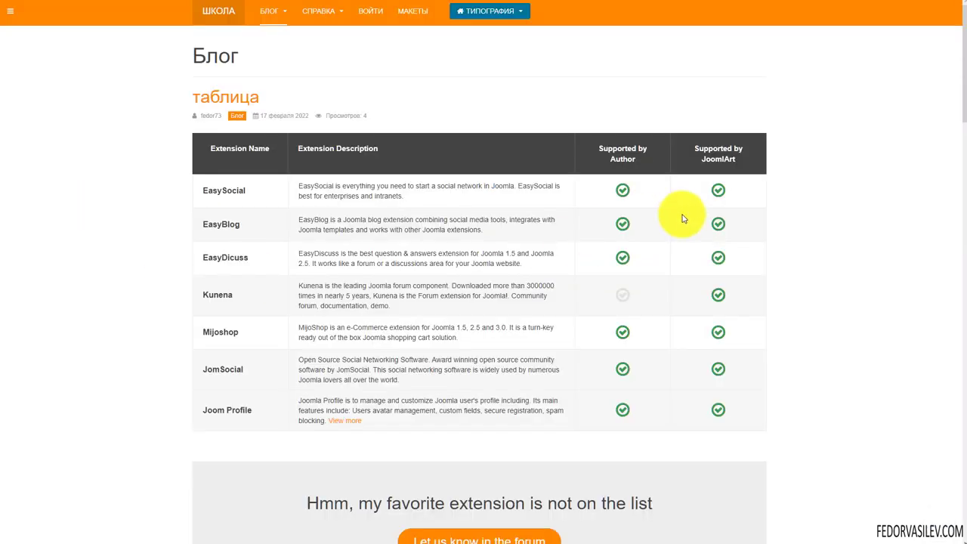
Check the support check-mark columns of the таблица article on the Блог page, and go back to the article's editor
scroll(680, 216, down, 1)
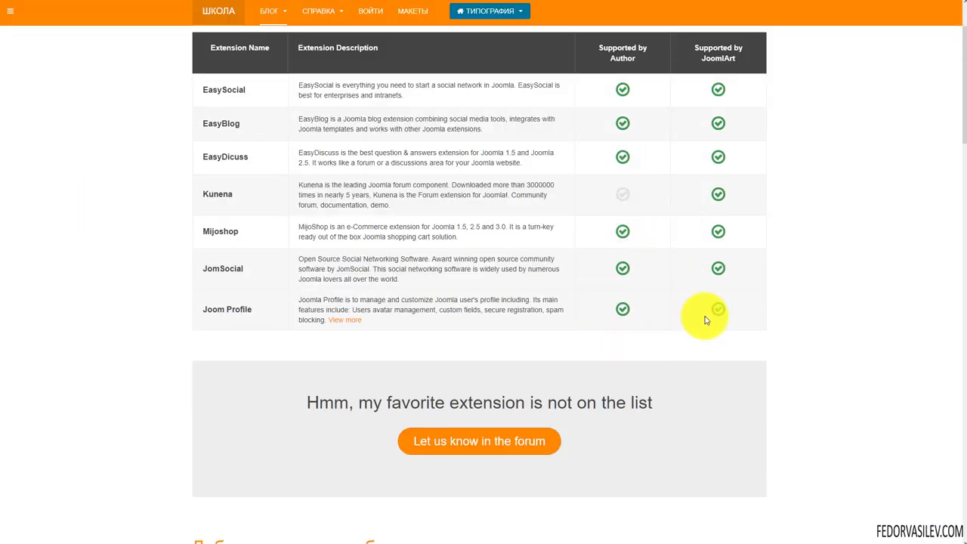
scroll(723, 155, up, 1)
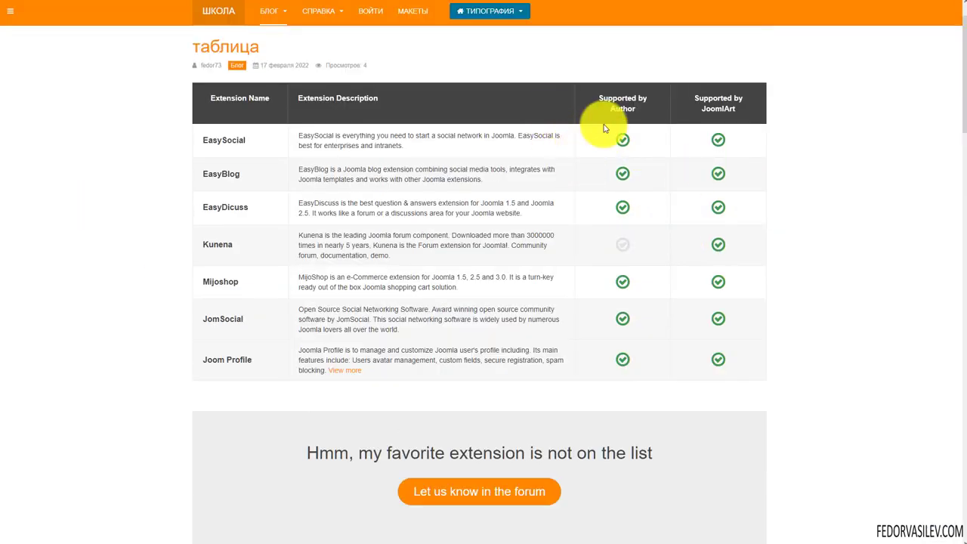
scroll(611, 222, up, 1)
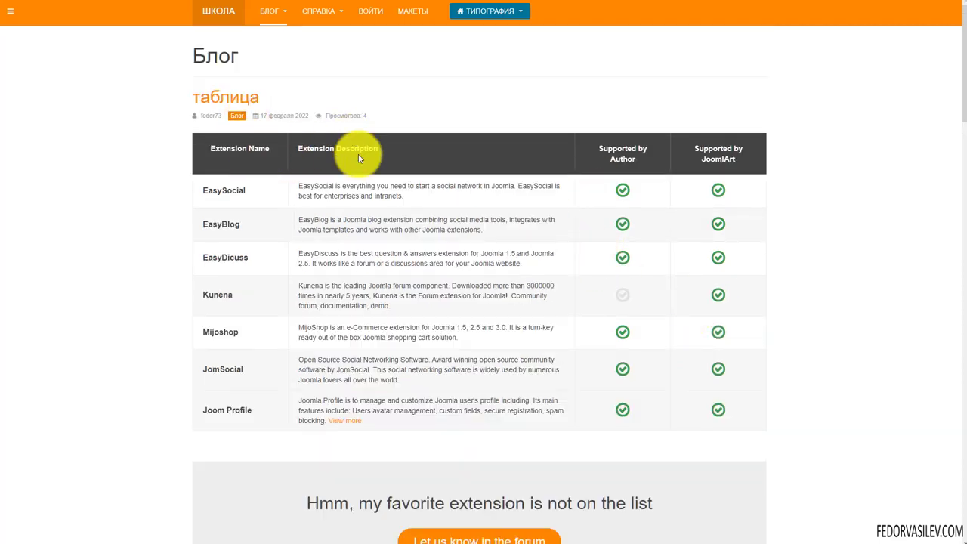
scroll(399, 314, down, 3)
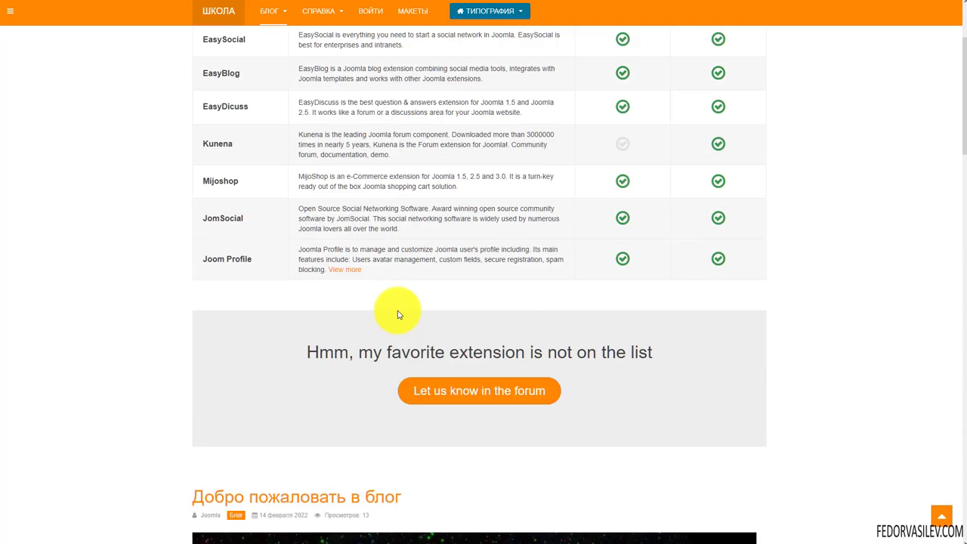
scroll(399, 314, up, 2)
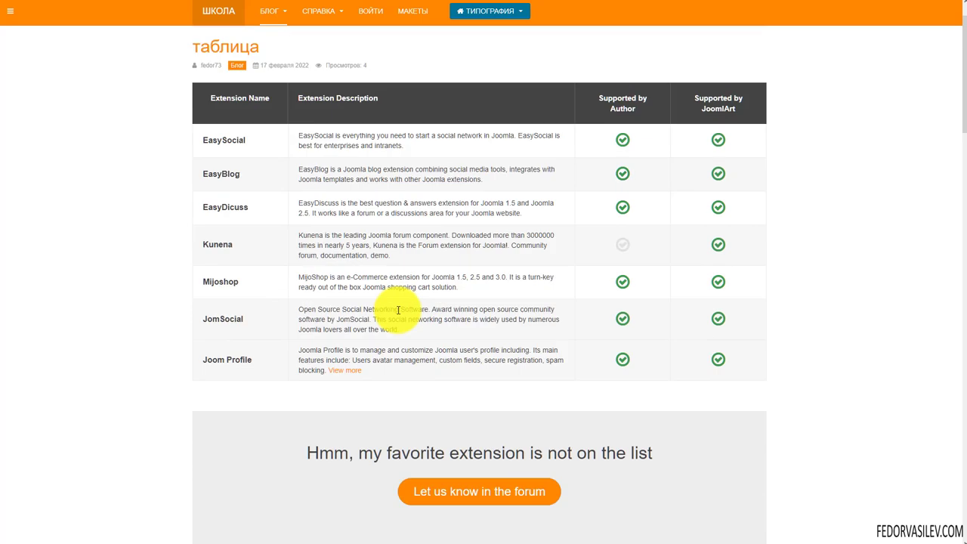
click(330, 1)
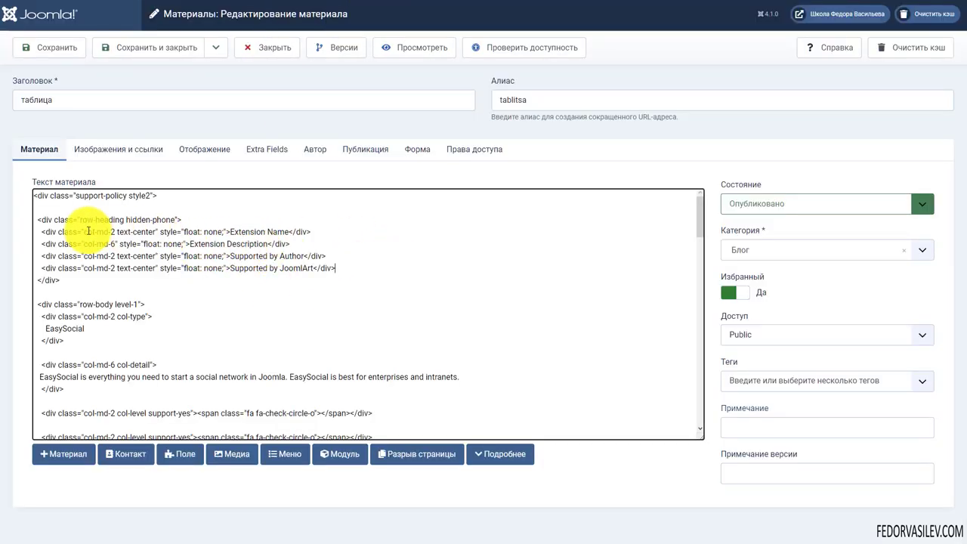
Compare the support-policy wrapper and the col-md-2 and col-md-6 column classes in the таблица article's HTML with the table on the Блог page
click(339, 2)
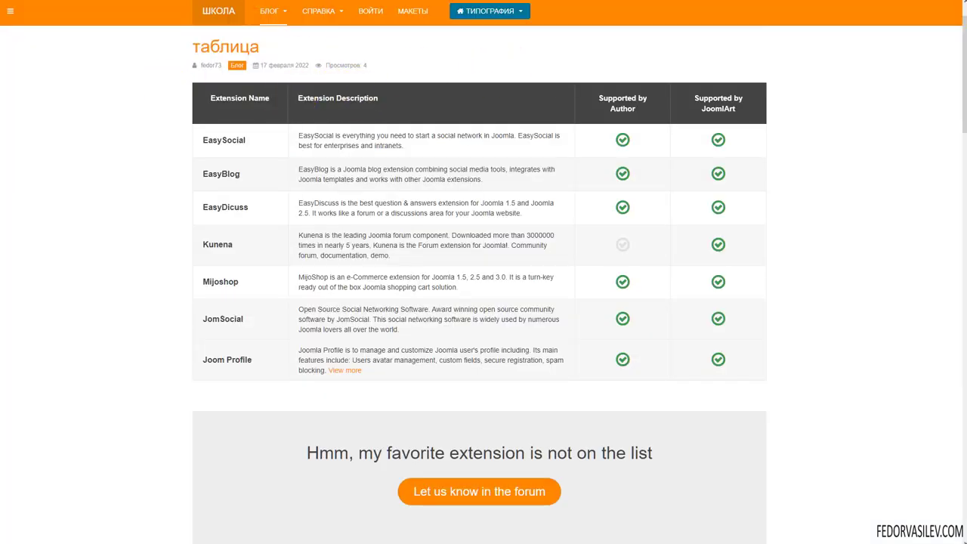
key(ctrl+Tab)
drag(105, 196, 35, 202)
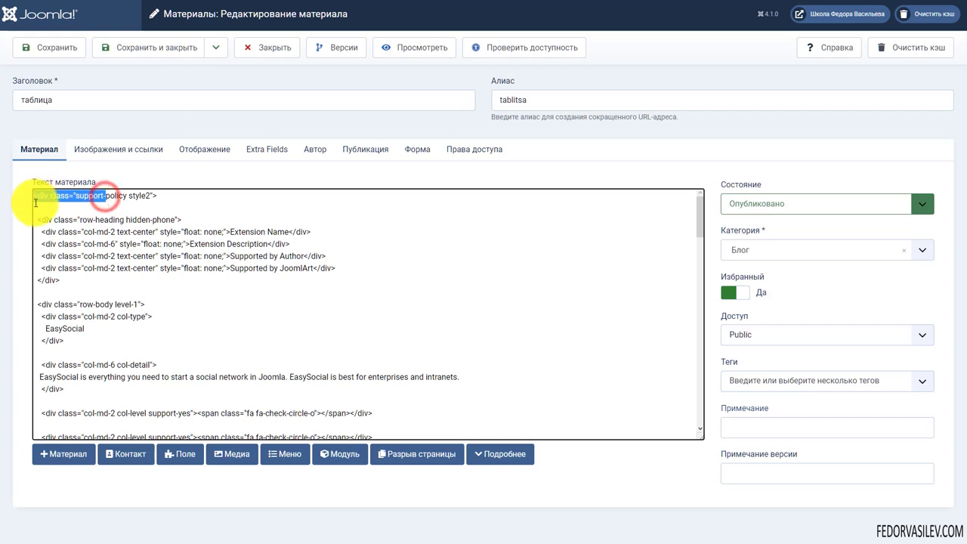
click(146, 217)
drag(172, 190, 34, 201)
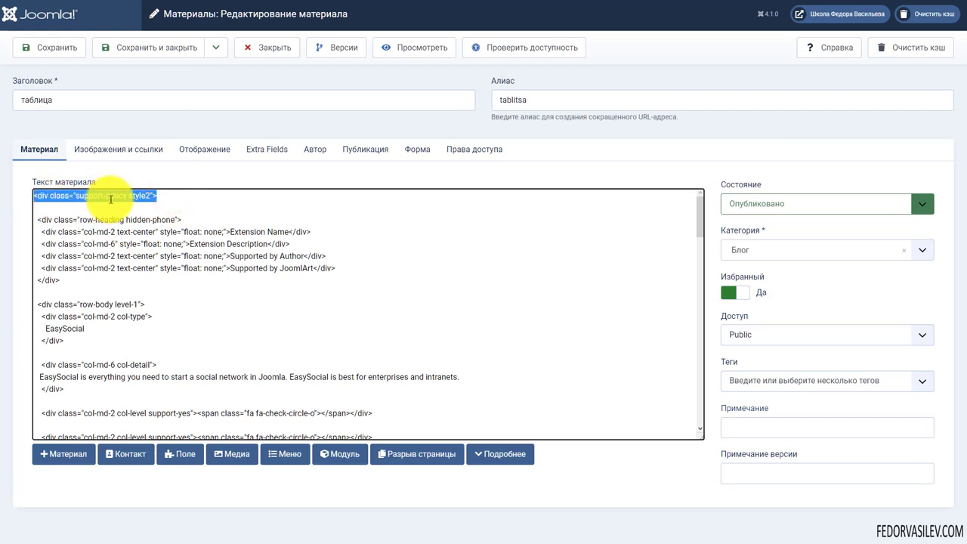
key(ctrl+Tab)
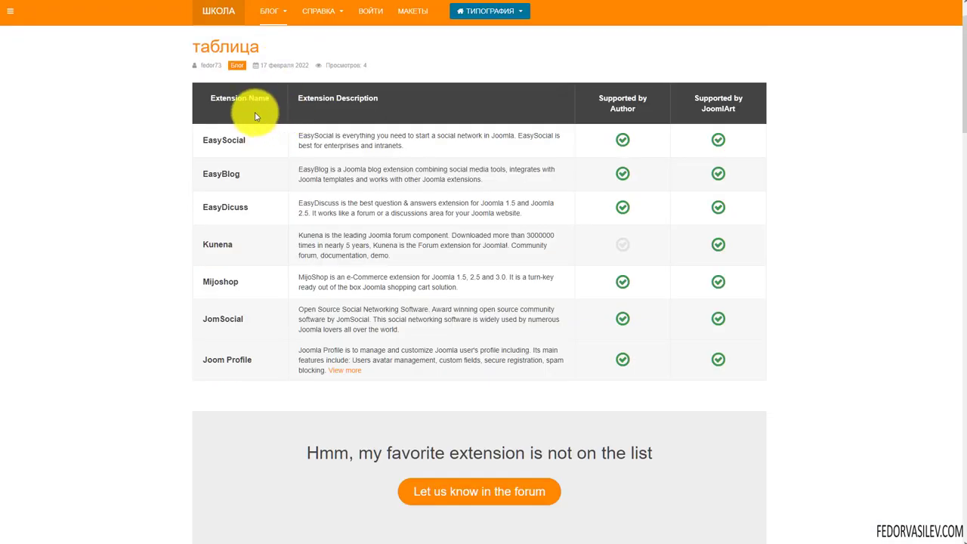
key(ctrl+Tab)
scroll(112, 268, down, 1)
drag(113, 266, 82, 266)
scroll(245, 251, down, 1)
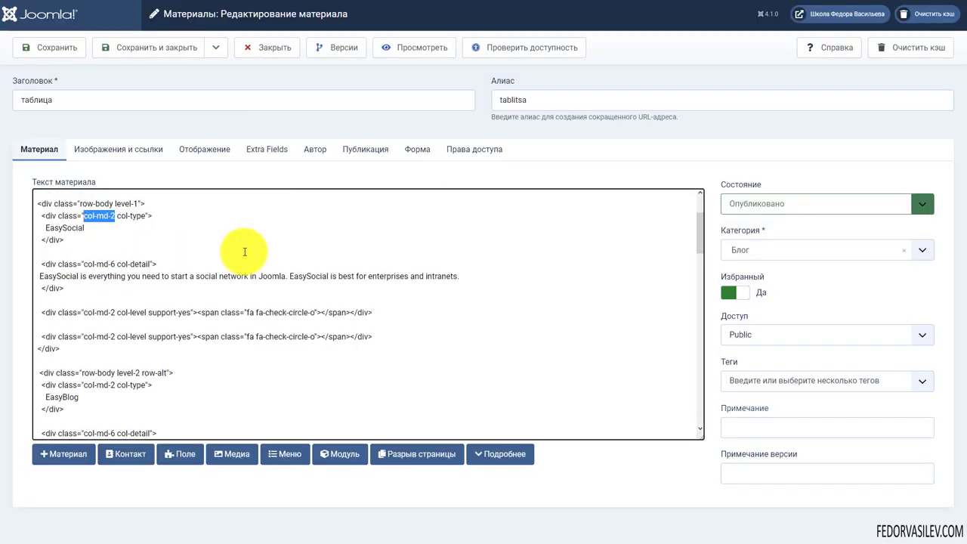
drag(122, 264, 93, 264)
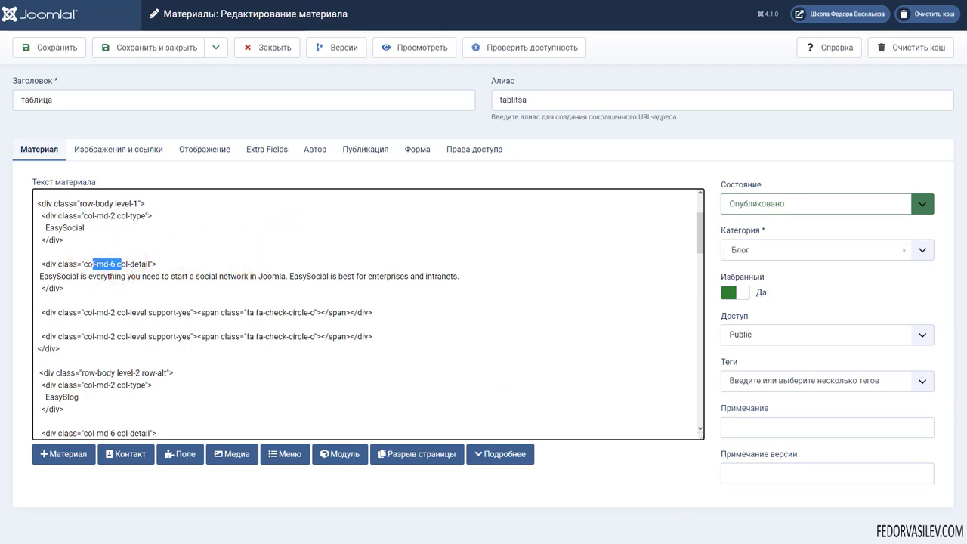
click(455, 77)
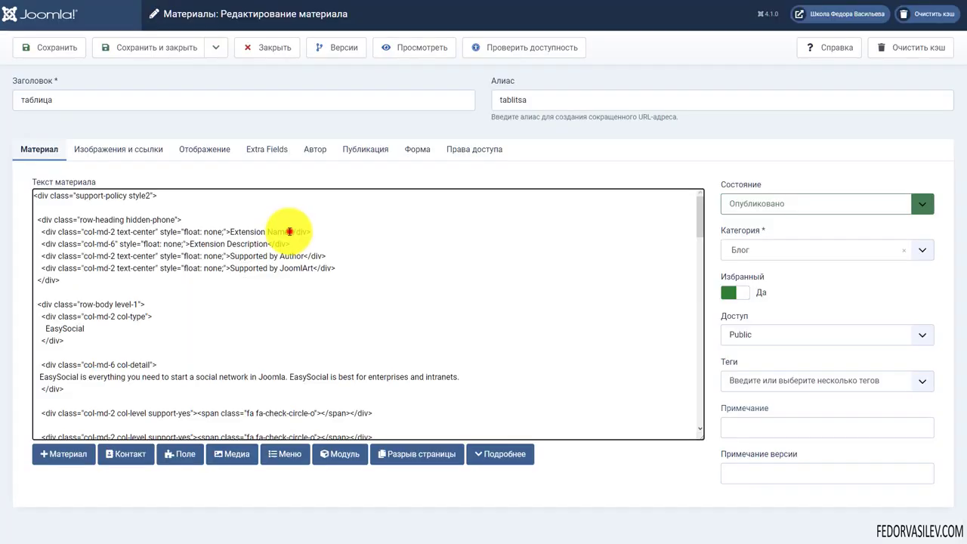
Replace the table's Extension Name heading with демо, save the article, and check the heading on the Блог page
drag(289, 231, 232, 231)
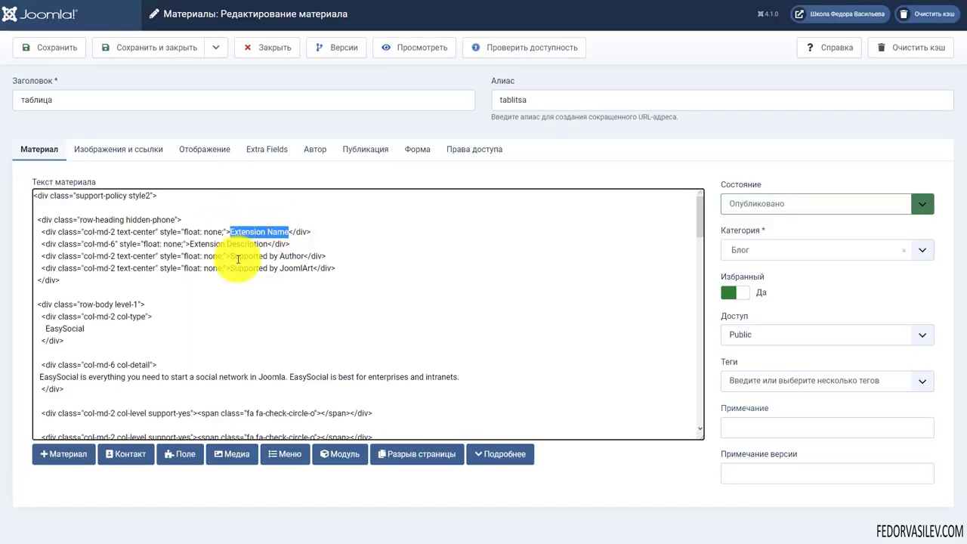
click(52, 48)
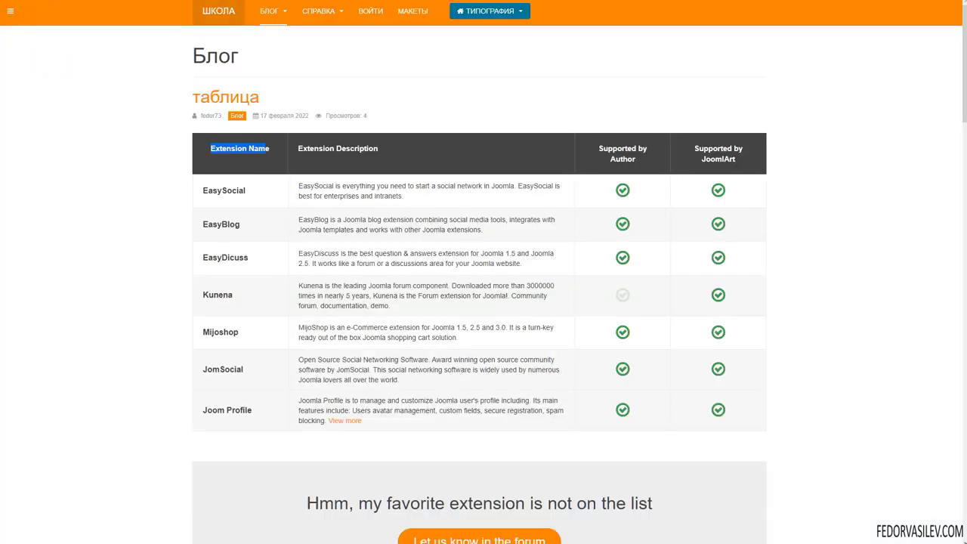
double_click(253, 149)
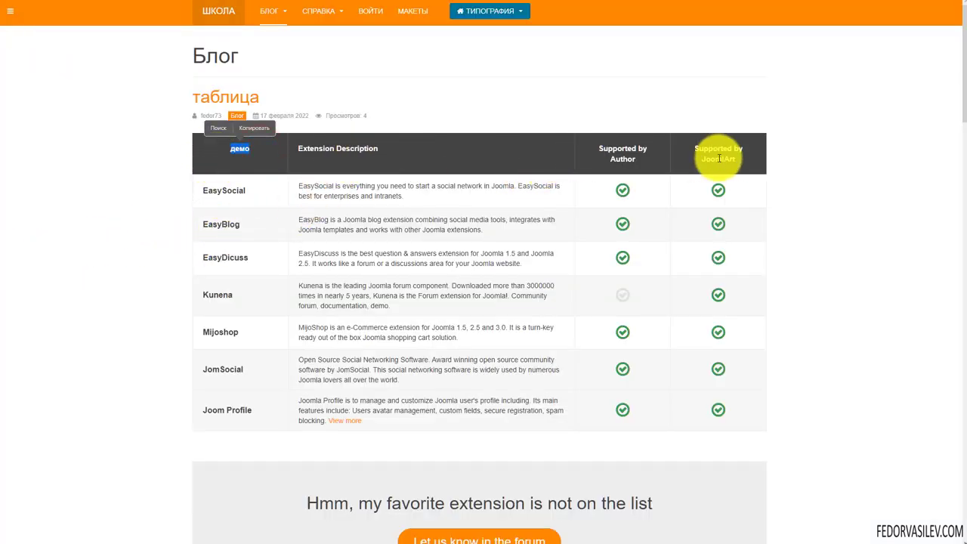
click(432, 160)
Replace the EasySocial row's description with демо in the article's HTML, save the article, and check the description on the Блог page
key(ctrl+Tab)
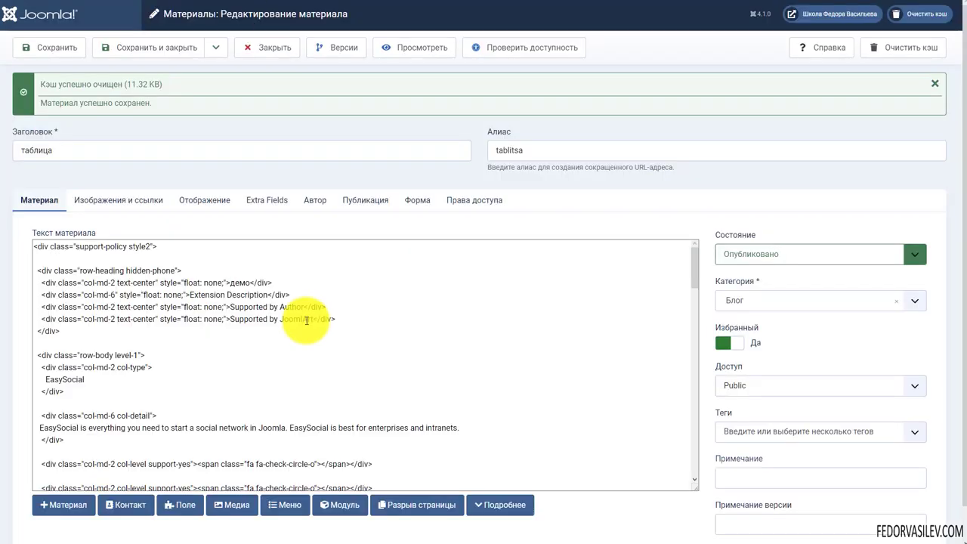
scroll(307, 315, down, 1)
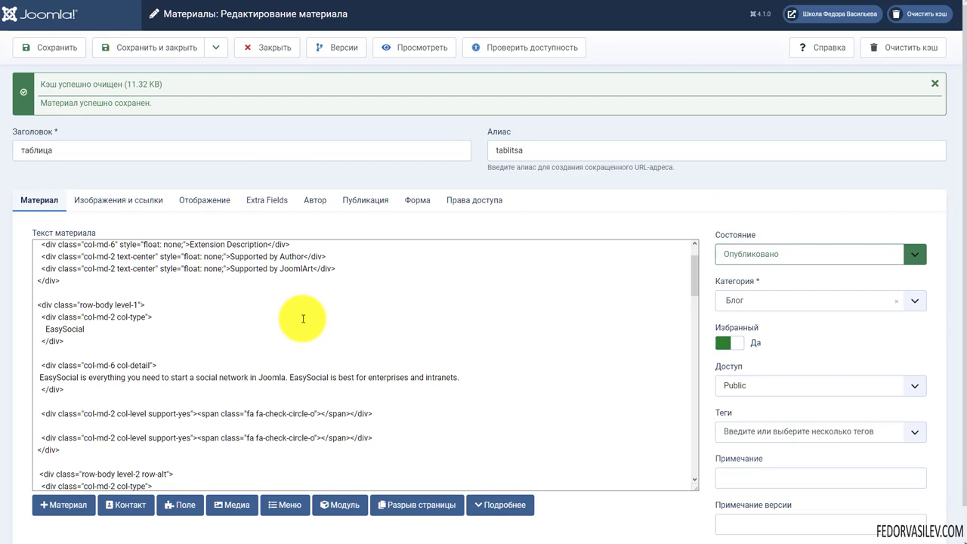
drag(470, 377, 18, 375)
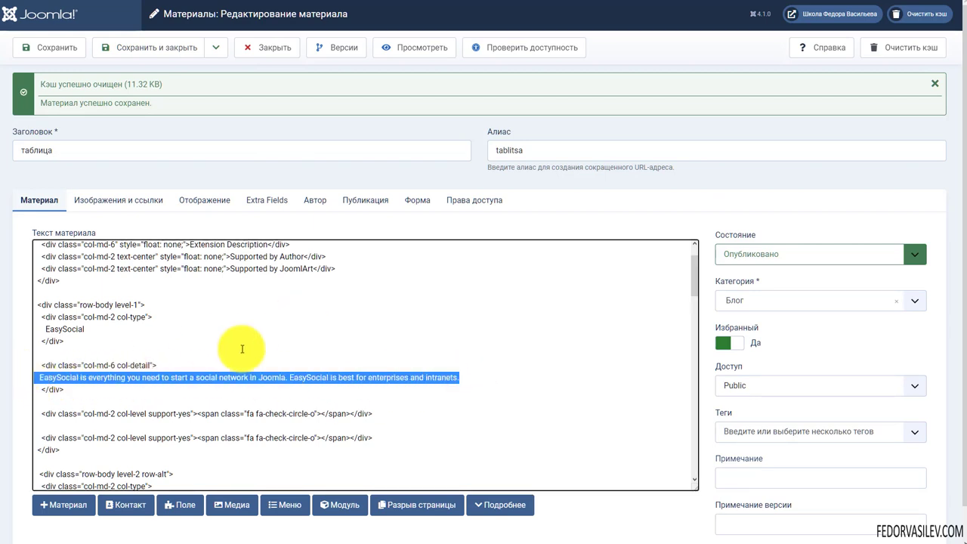
text(де)
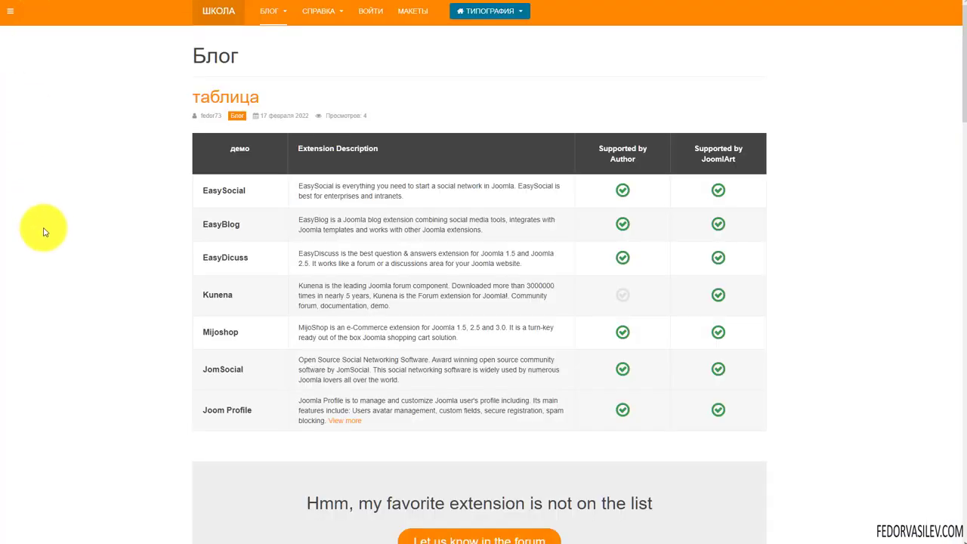
double_click(336, 187)
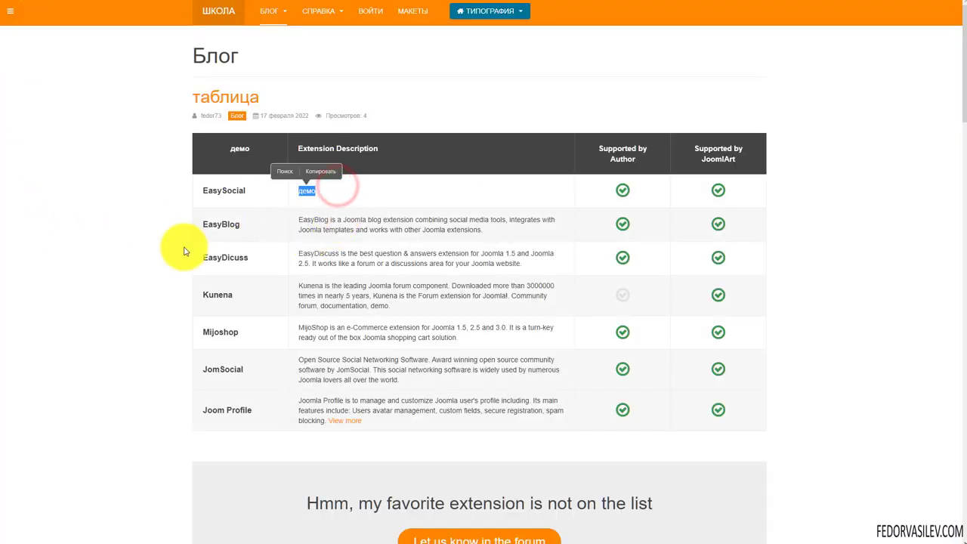
Examine the table's row names, column headings and body rows on the Блог page
click(146, 218)
double_click(246, 192)
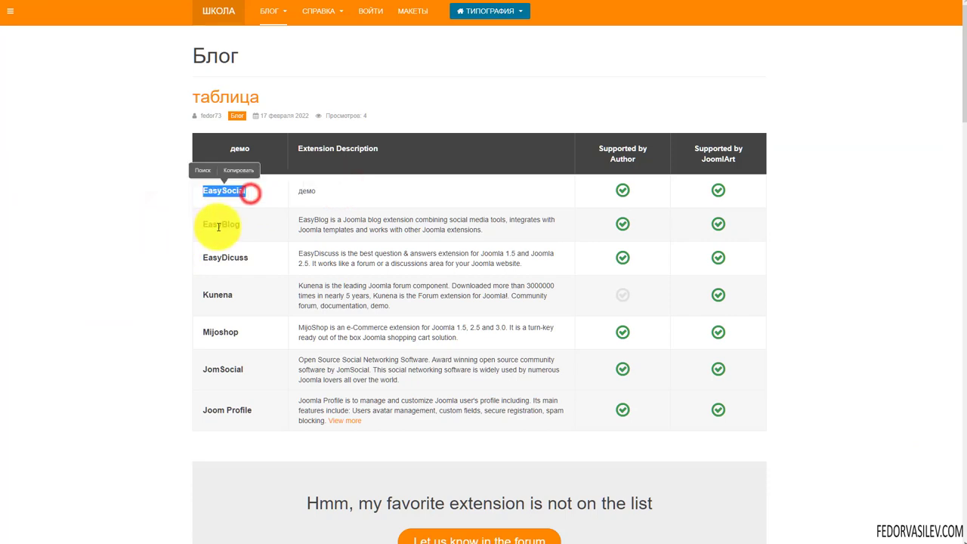
double_click(243, 223)
drag(394, 145, 349, 148)
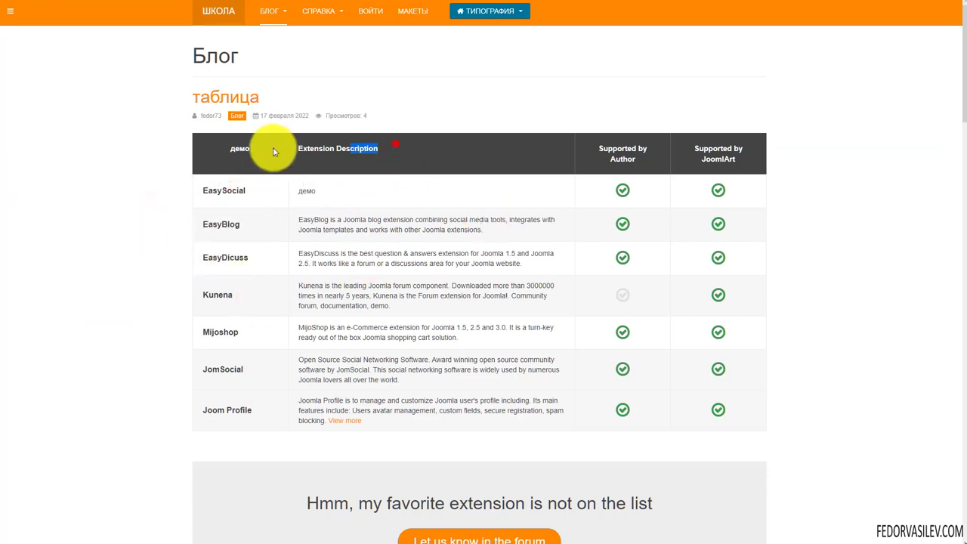
drag(274, 151, 272, 151)
triple_click(641, 151)
triple_click(738, 157)
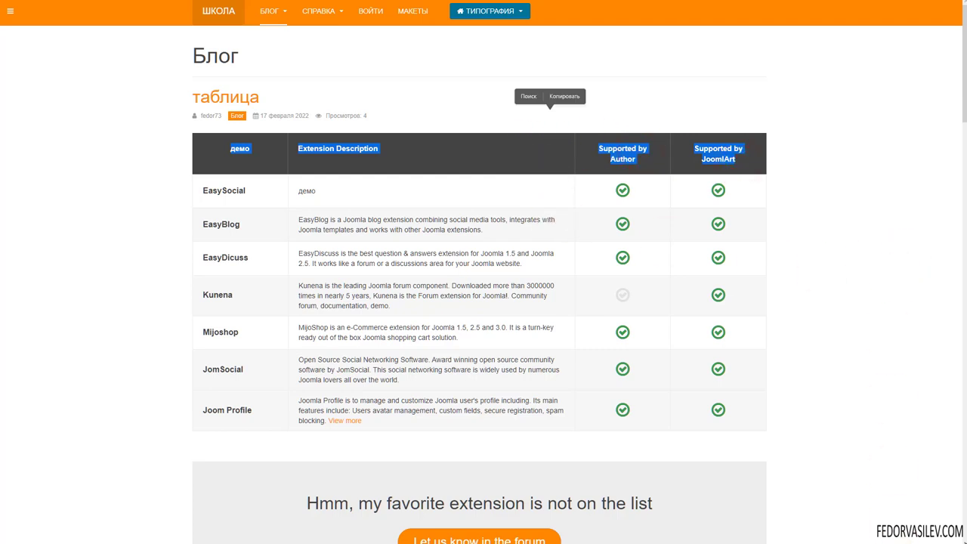
click(619, 298)
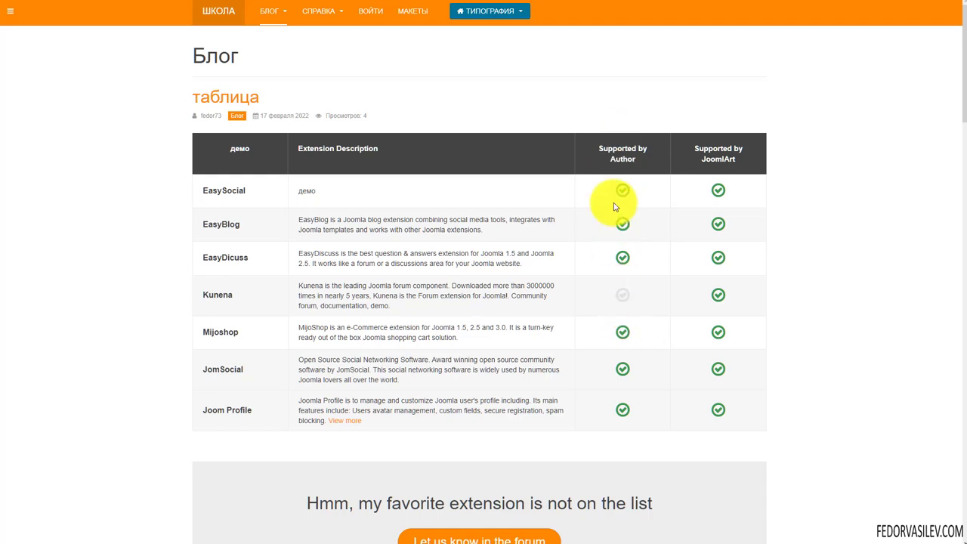
click(738, 406)
drag(632, 380, 274, 255)
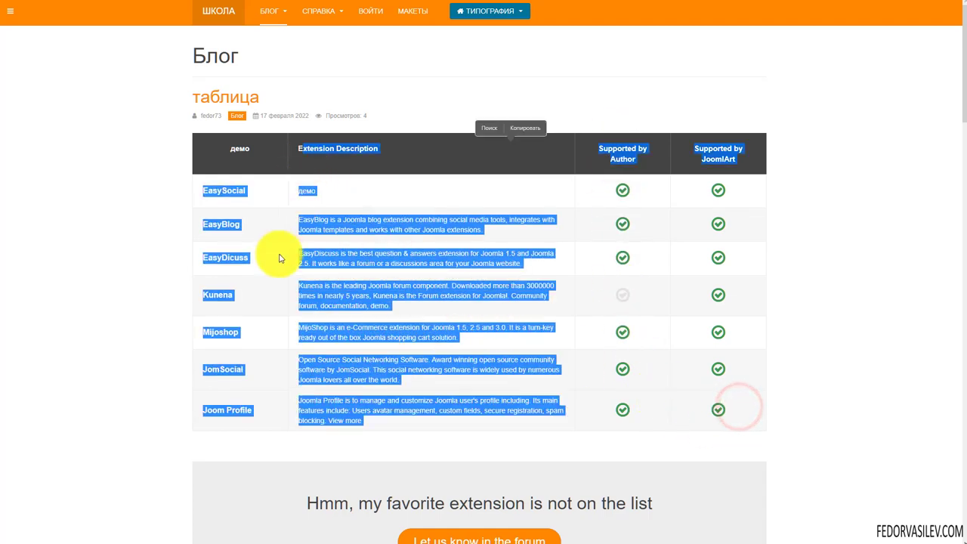
click(212, 262)
Review the Kunena row and its neighbours against the Supported by Author and Supported by JoomlArt columns on the Блог page
drag(234, 299, 199, 296)
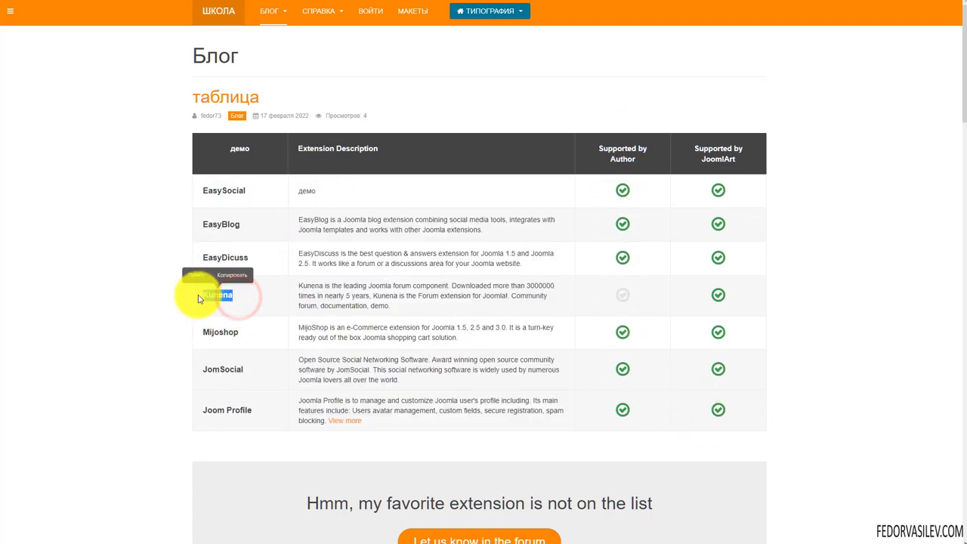
click(476, 330)
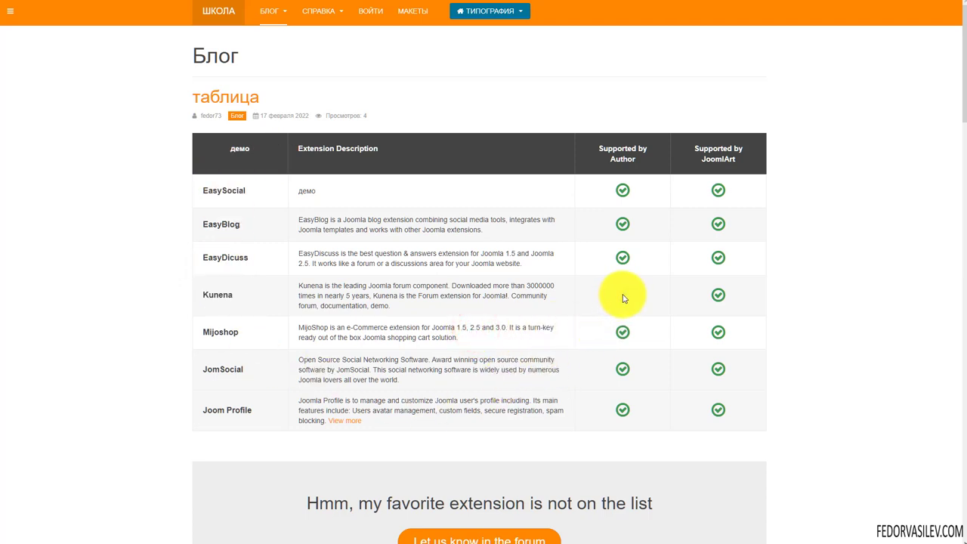
drag(638, 159, 601, 150)
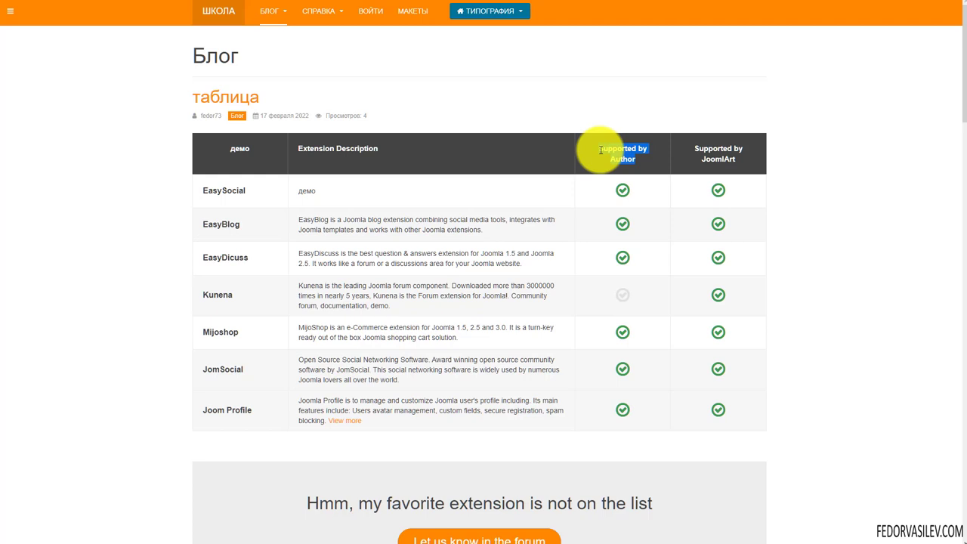
click(265, 263)
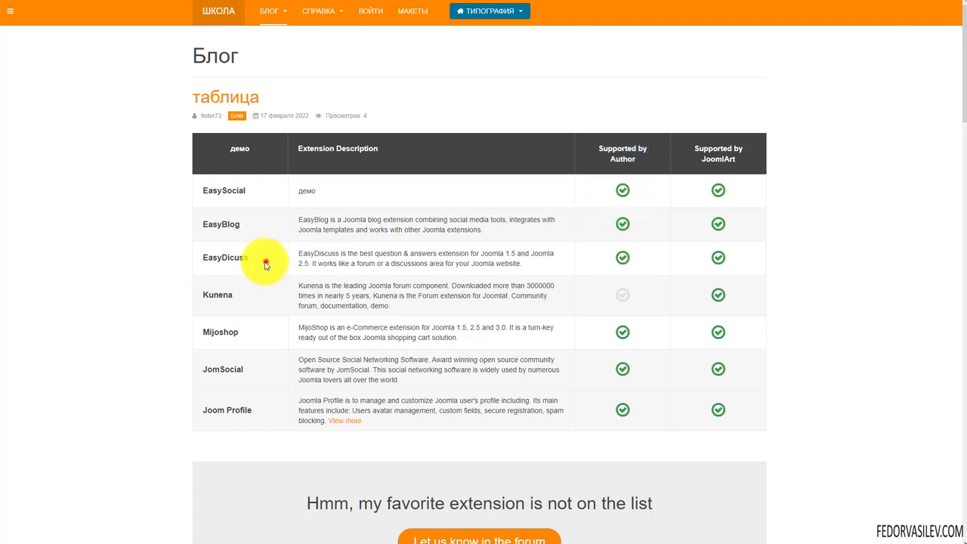
double_click(265, 264)
double_click(249, 222)
double_click(252, 285)
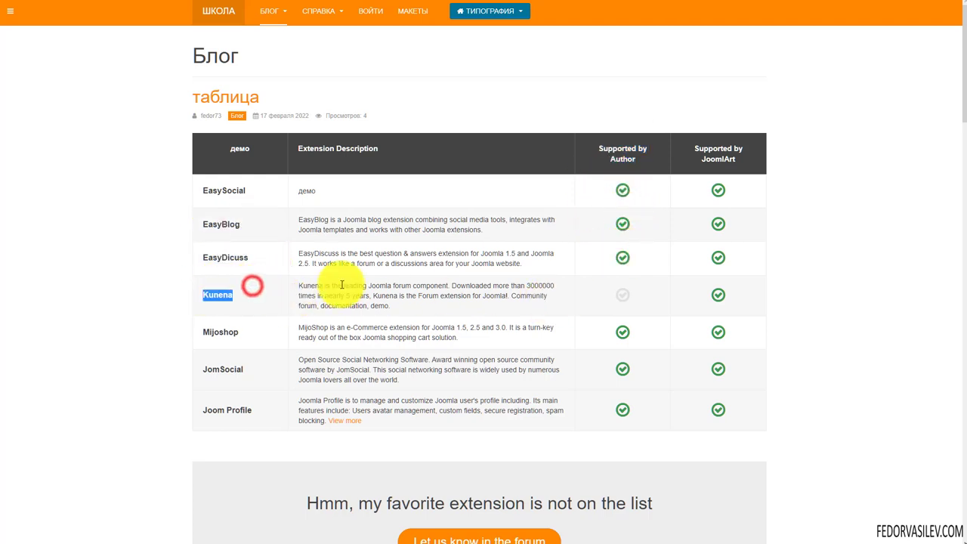
drag(694, 147, 741, 158)
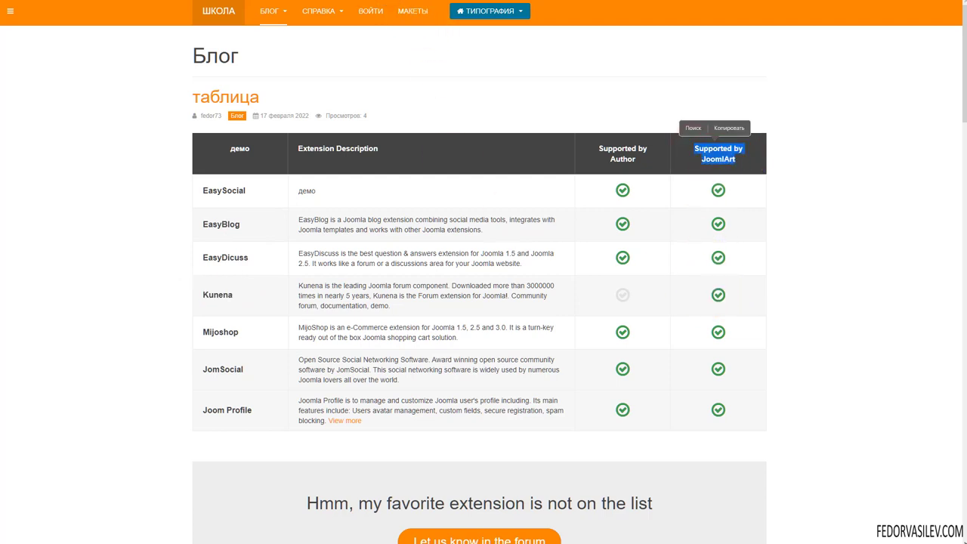
double_click(249, 308)
Look through the article's row markup, find the Kunena row, and compare its name and description blocks with the Блог page
key(ctrl+Tab)
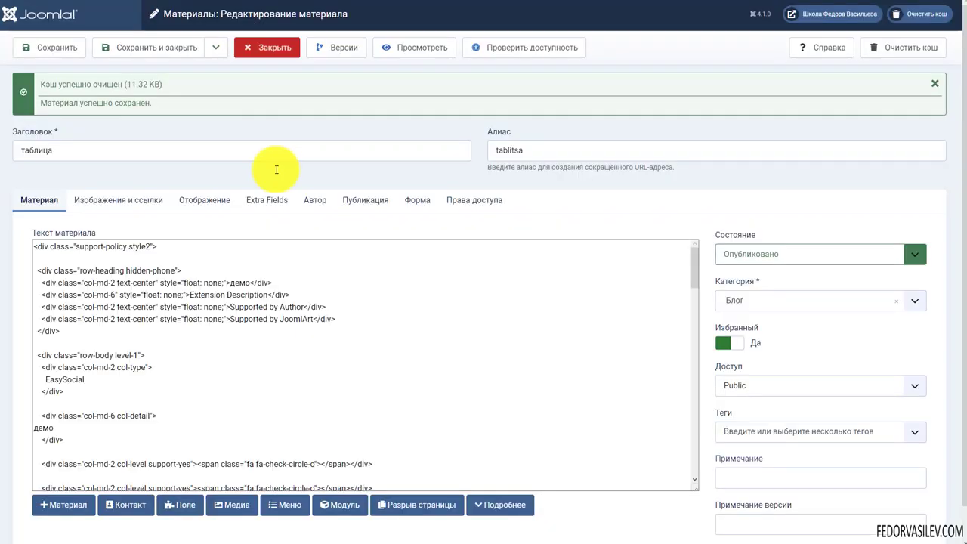
scroll(324, 155, down, 1)
scroll(254, 291, down, 4)
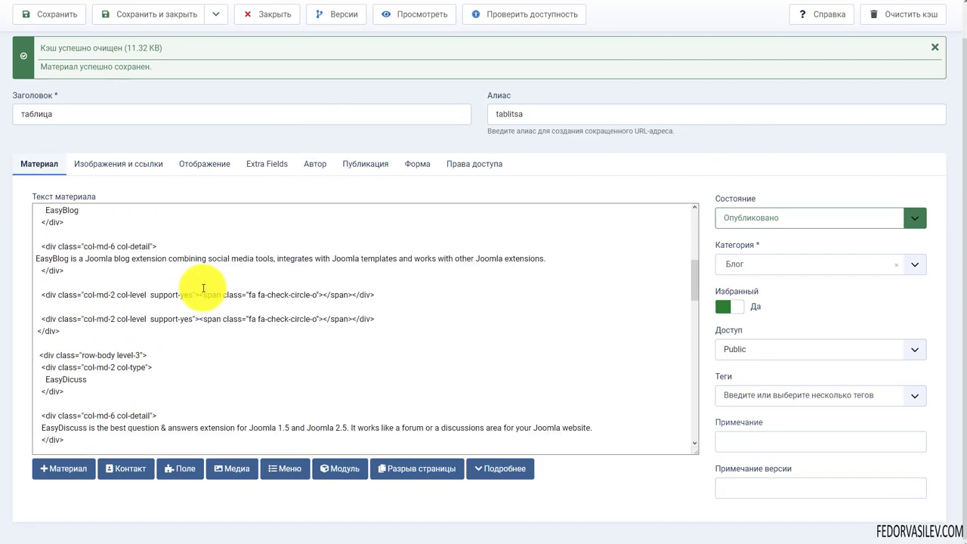
scroll(204, 288, down, 10)
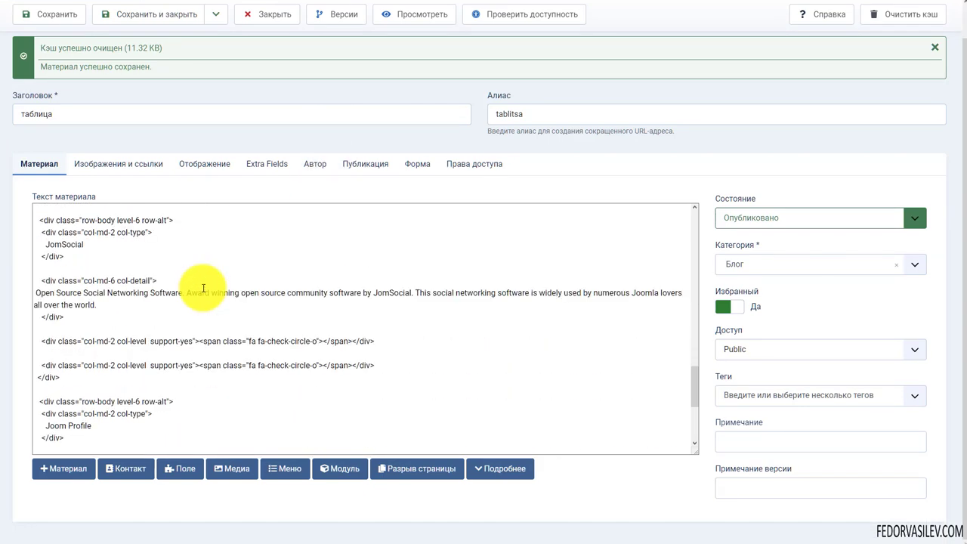
scroll(203, 288, down, 3)
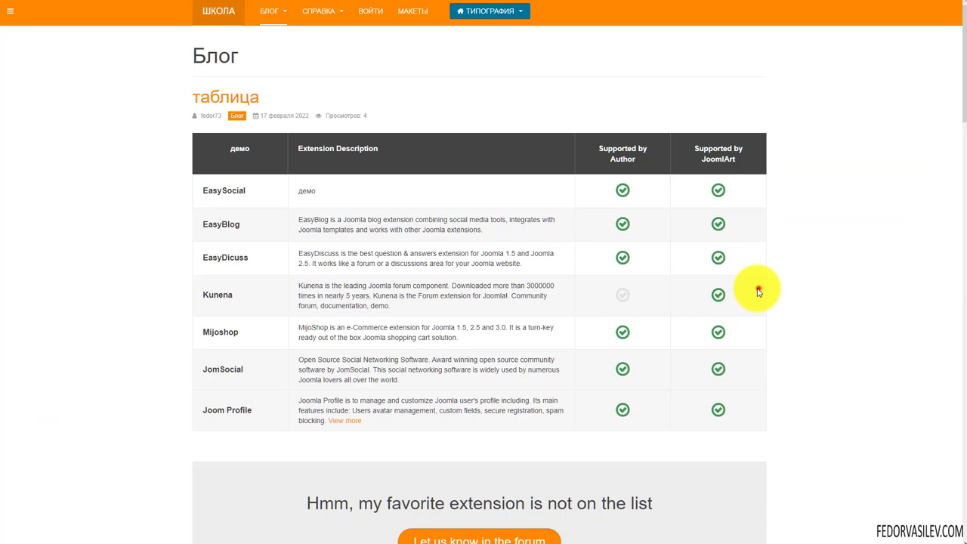
drag(694, 286, 172, 283)
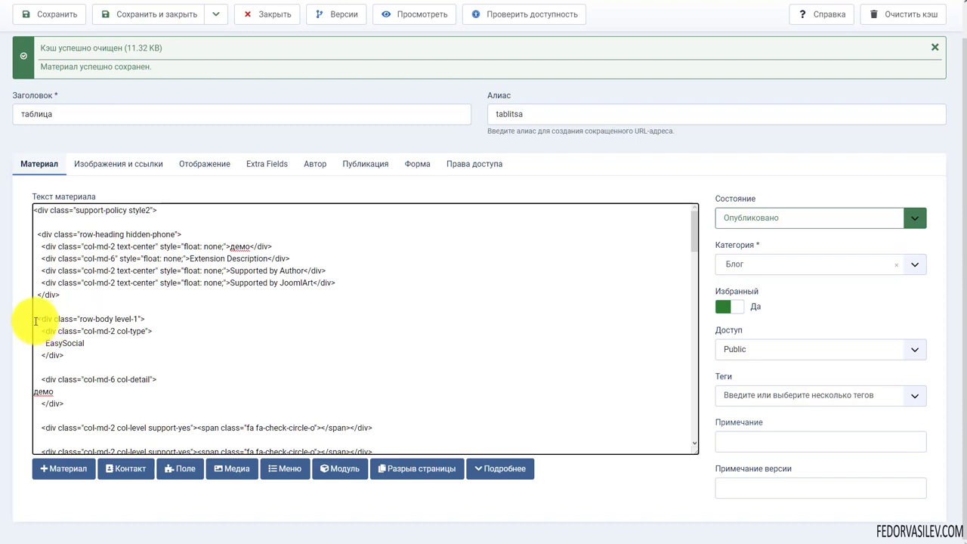
scroll(248, 319, down, 10)
drag(79, 242, 53, 240)
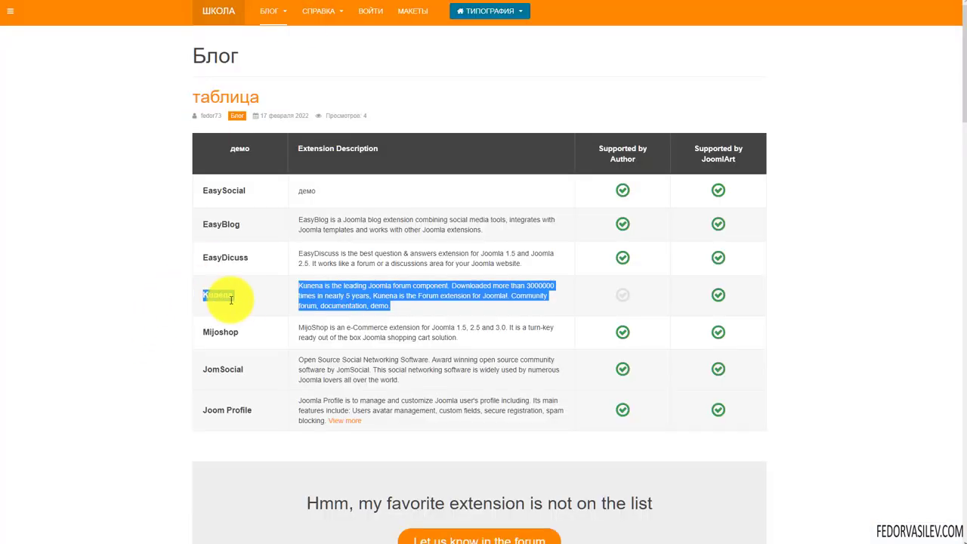
click(238, 302)
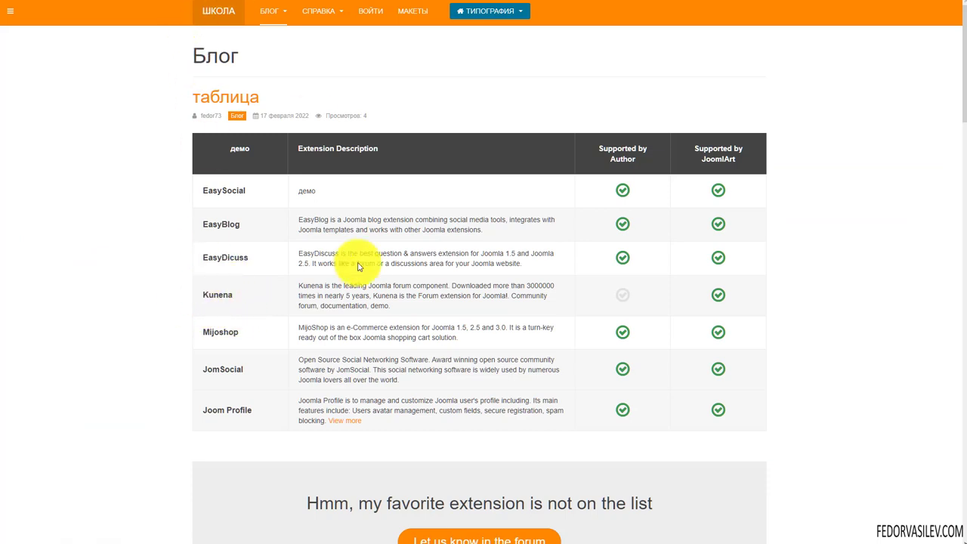
triple_click(401, 308)
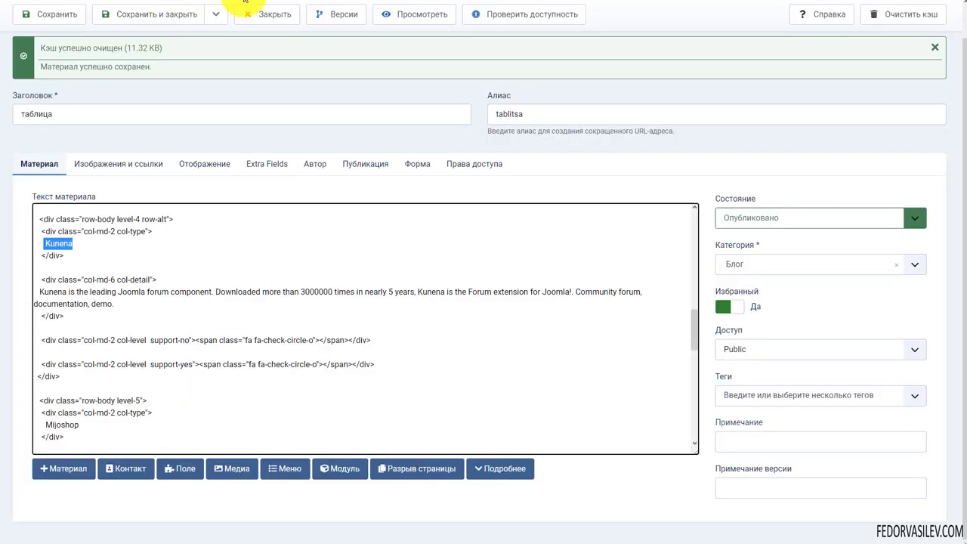
drag(80, 317, 22, 277)
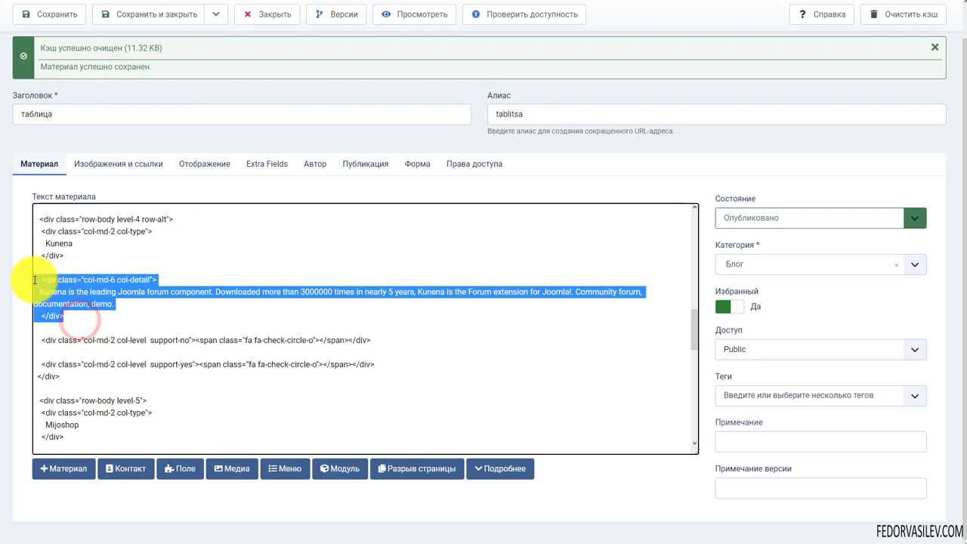
Examine the Kunena row's description text and its two support blocks in the article's HTML
click(57, 304)
drag(120, 303, 34, 291)
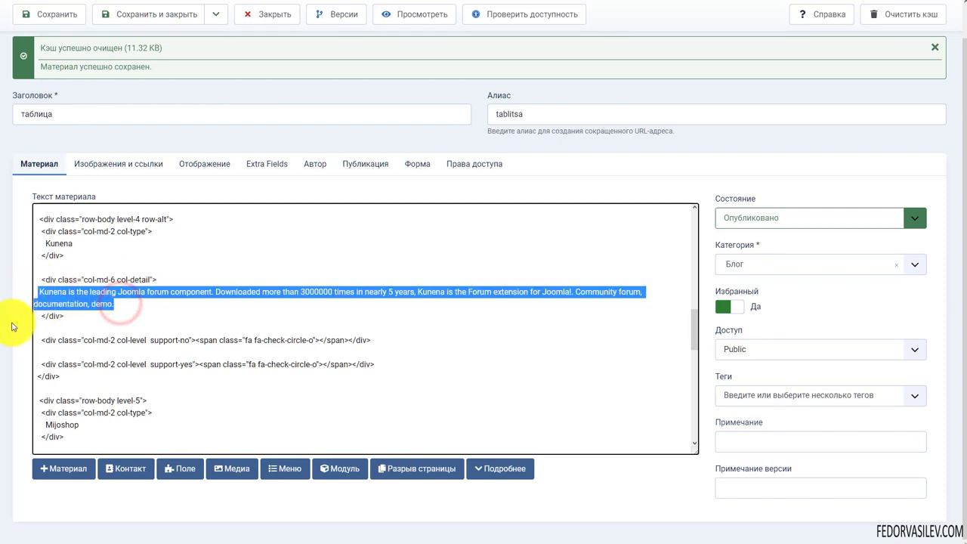
click(200, 14)
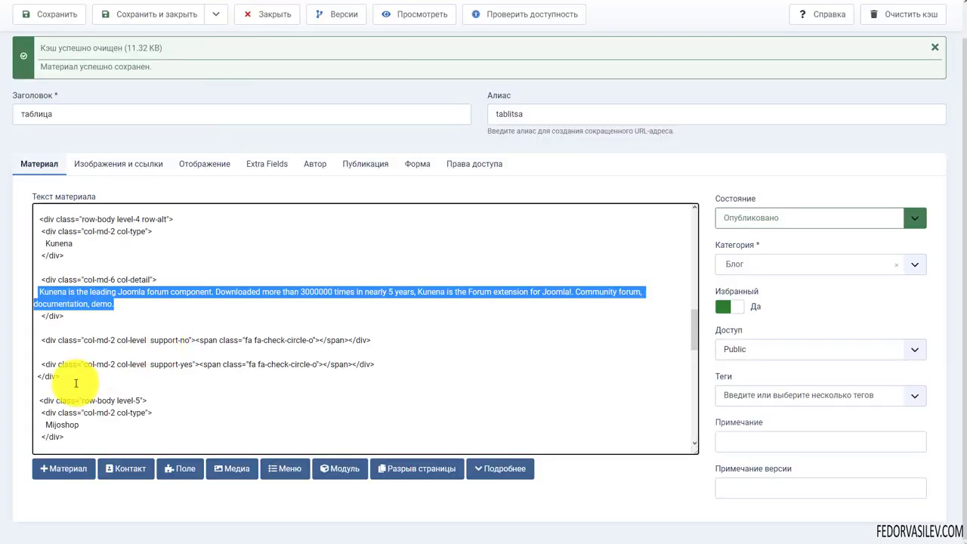
drag(59, 376, 31, 323)
click(155, 374)
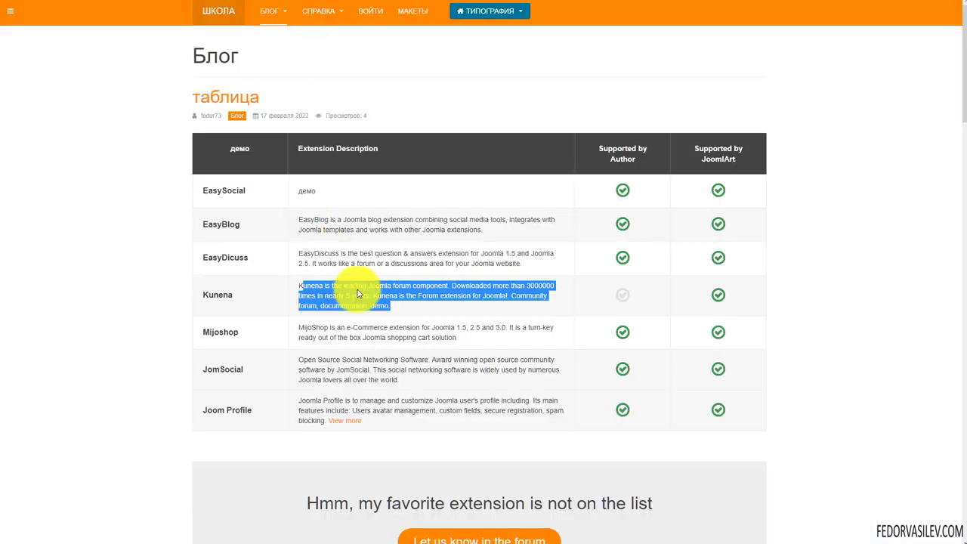
Compare the Kunena row's support-no class in the HTML with its Supported by Author and Supported by JoomlArt cells on the Блог page
click(349, 326)
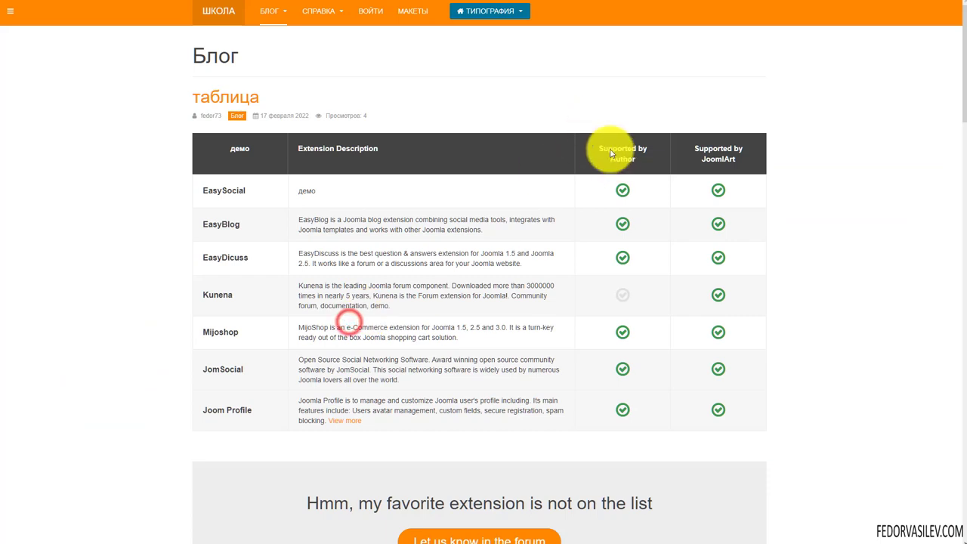
drag(598, 124, 610, 414)
click(431, 293)
double_click(240, 295)
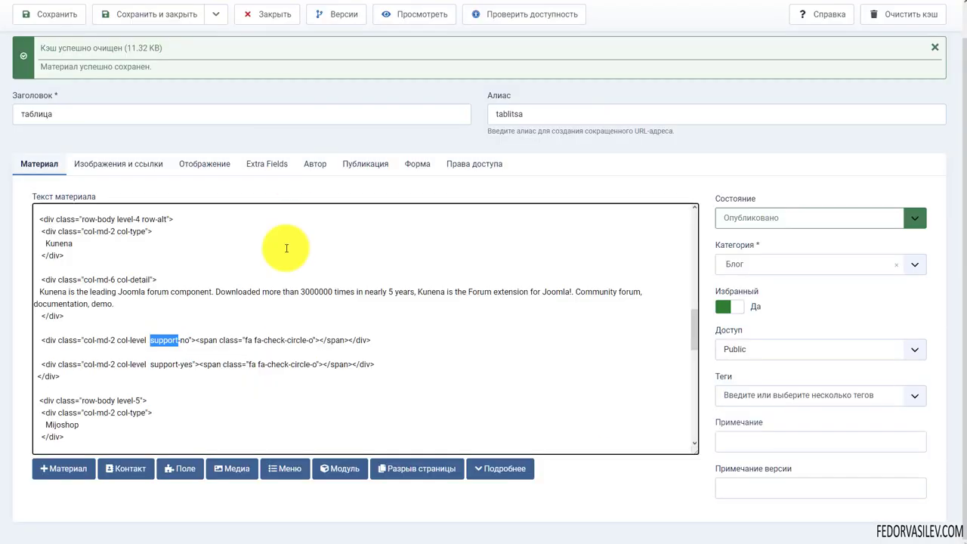
click(224, 344)
drag(190, 341, 172, 341)
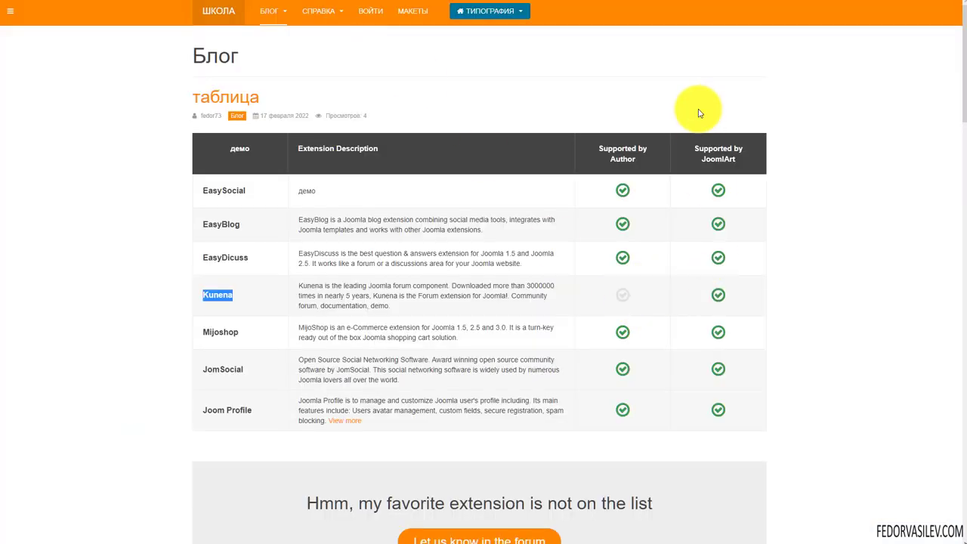
drag(694, 136, 703, 298)
click(706, 302)
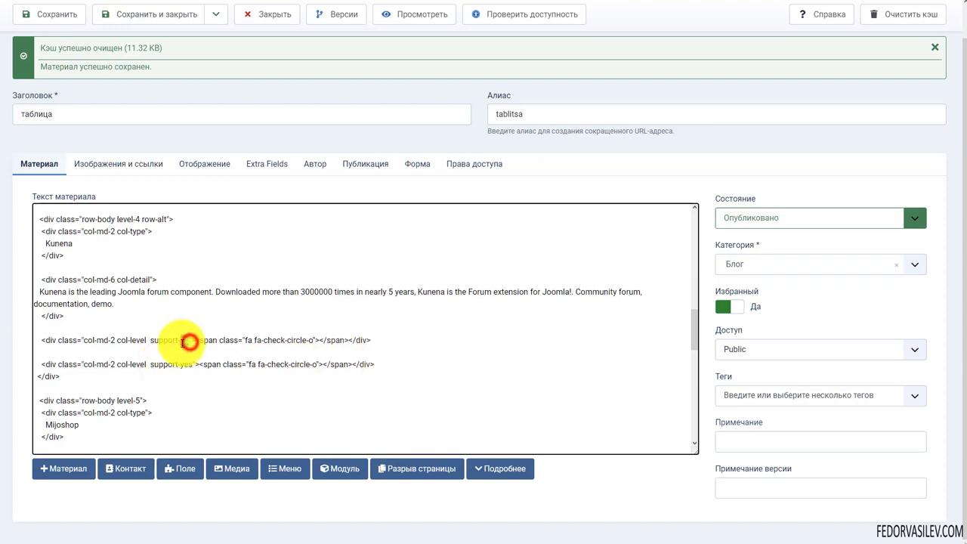
double_click(186, 339)
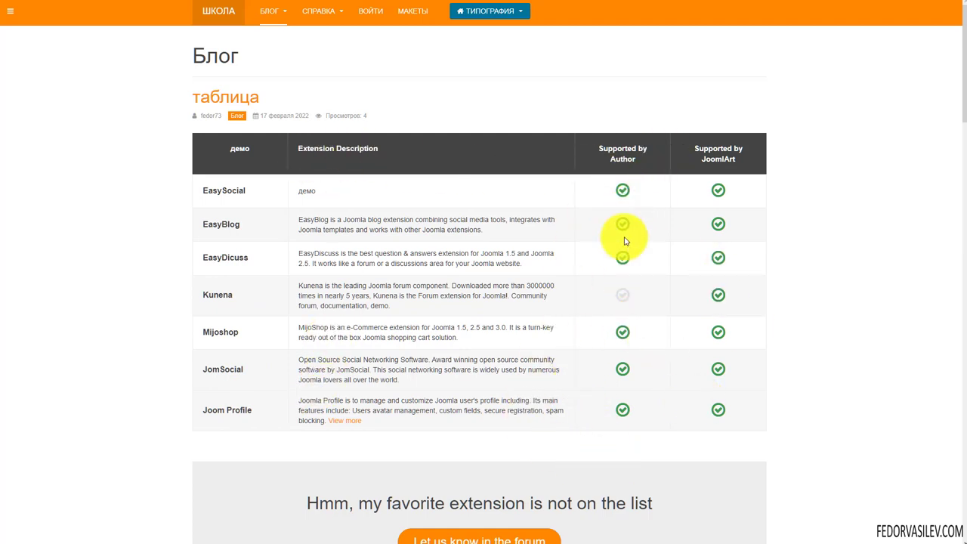
click(311, 7)
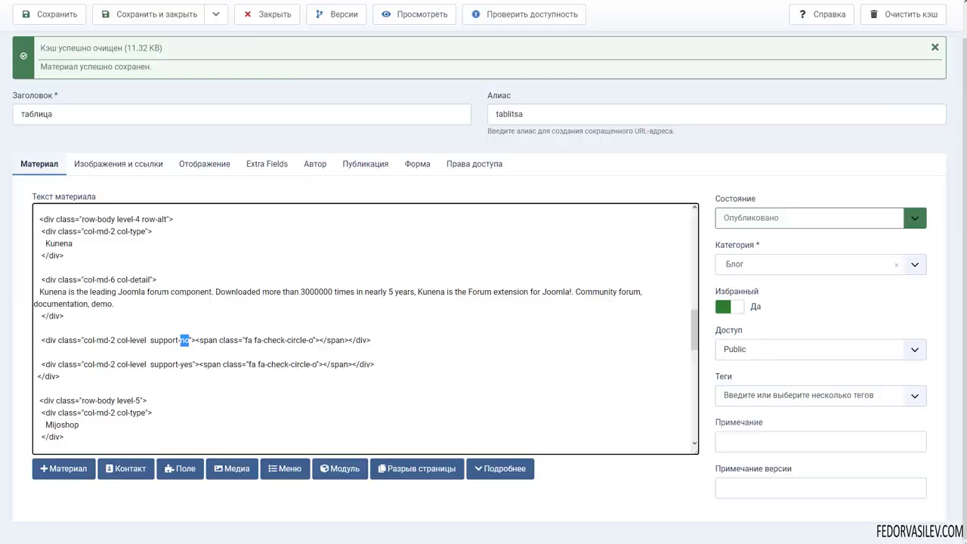
Find the Mijoshop row's description block in the article's HTML and compare it with the Mijoshop row on the Блог page
scroll(147, 324, down, 1)
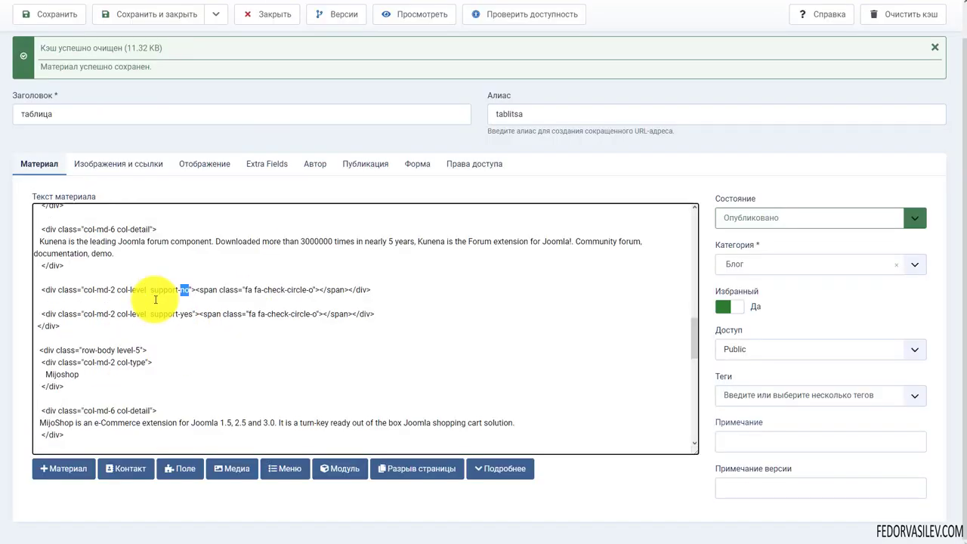
scroll(147, 303, down, 1)
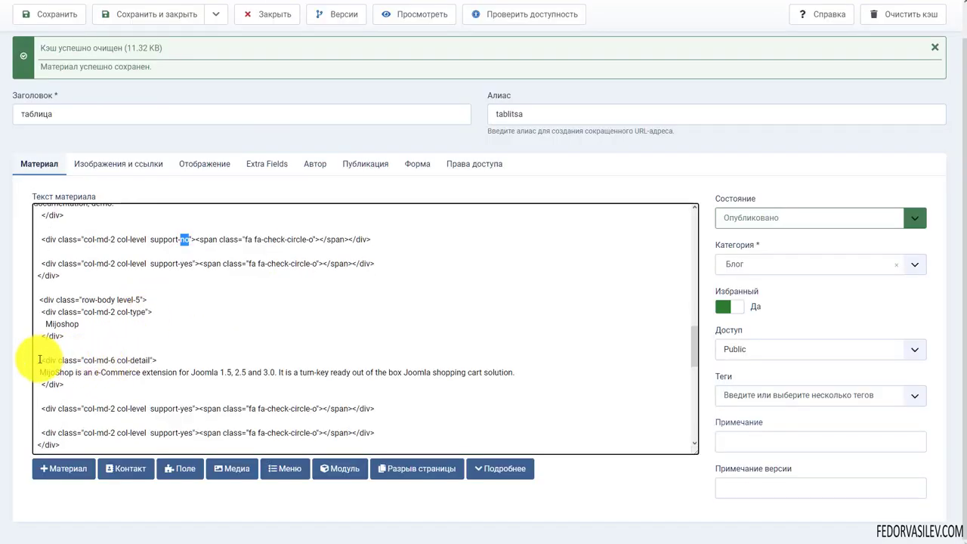
drag(39, 359, 184, 400)
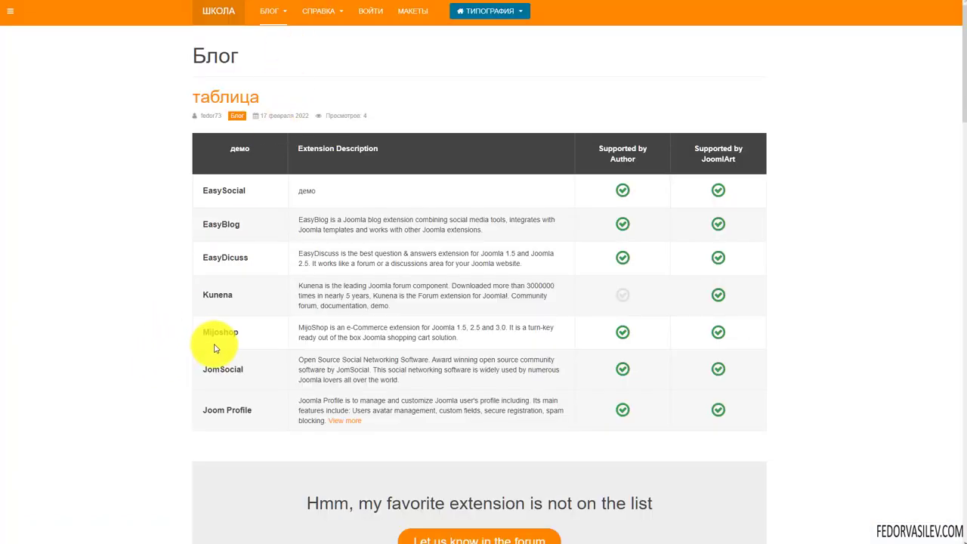
double_click(230, 334)
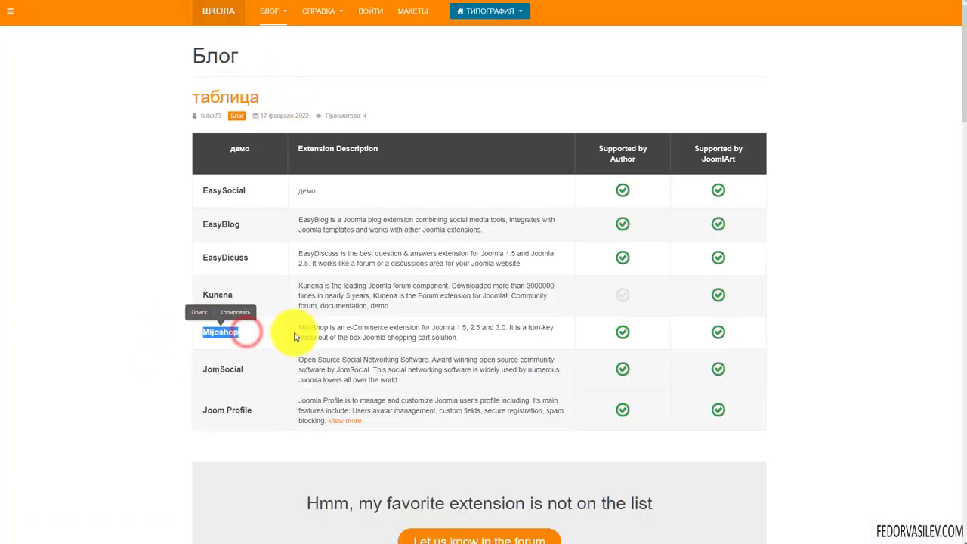
drag(297, 326, 395, 337)
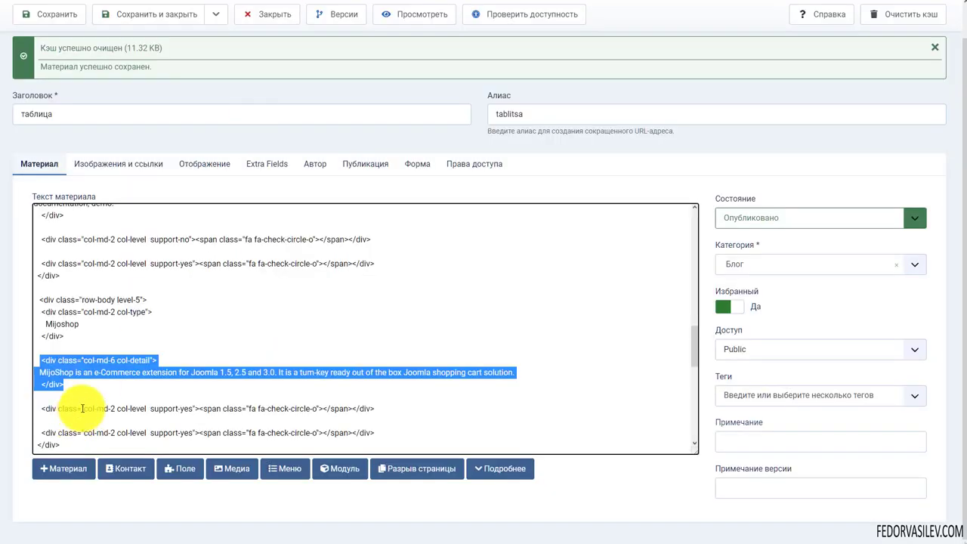
drag(85, 386, 32, 362)
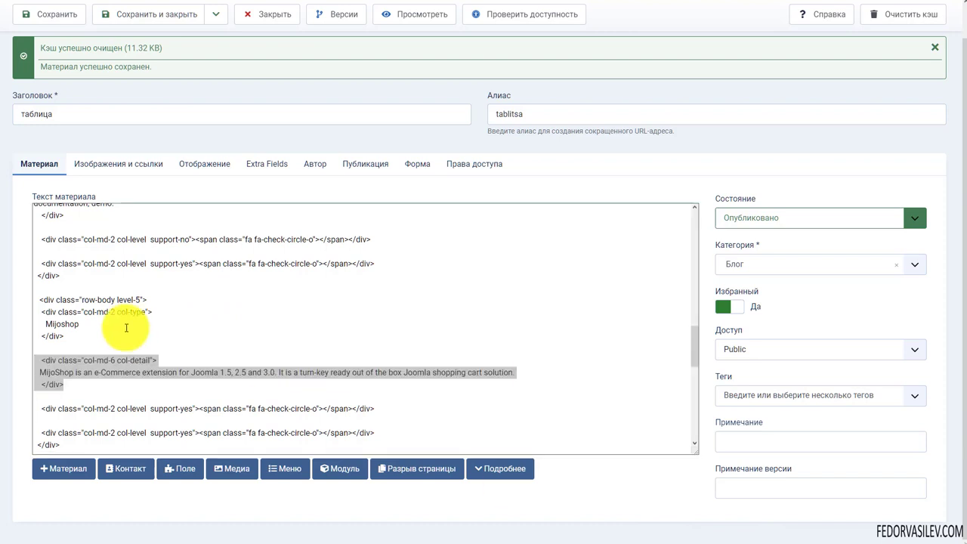
Change the Kunena row's support-no class to support-yes with the copied yes, save the article, and refresh the Блог page
double_click(191, 263)
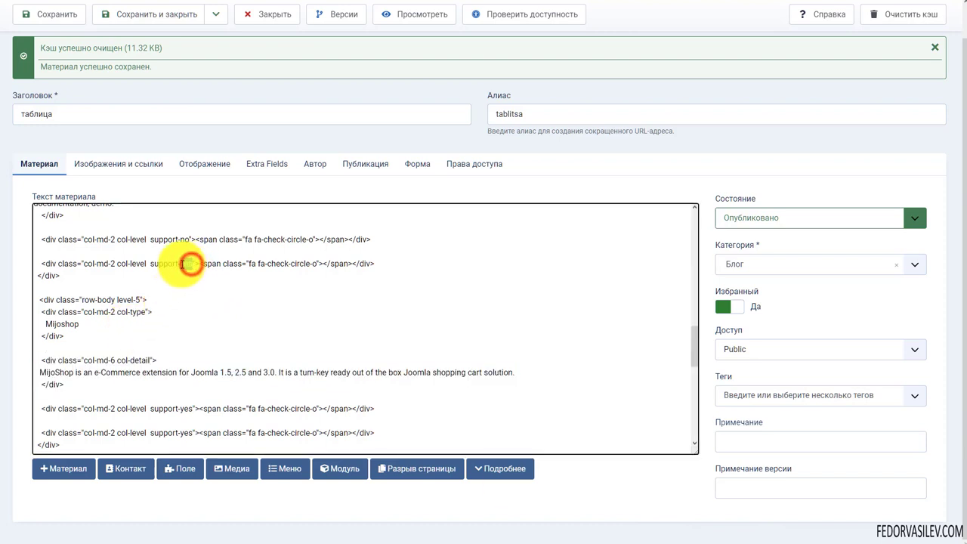
right_click(181, 266)
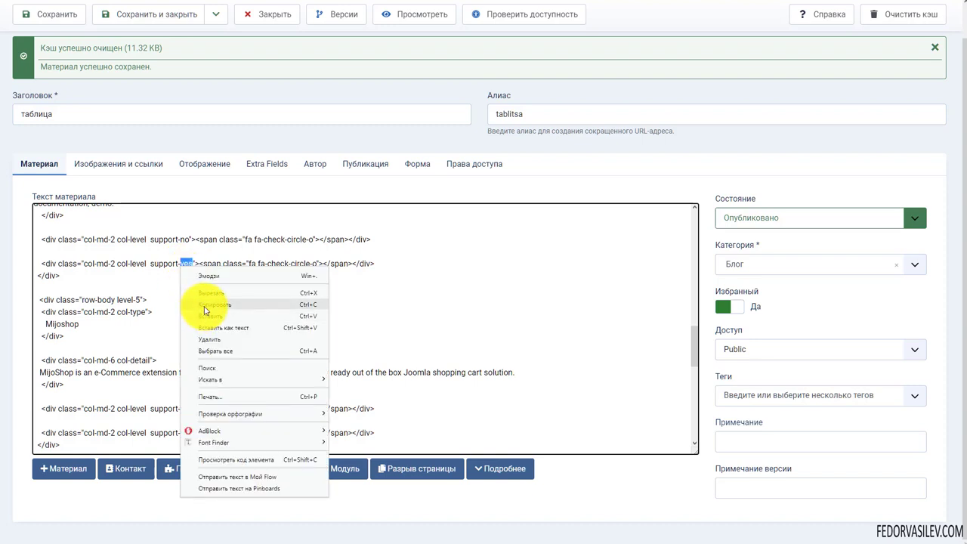
click(204, 306)
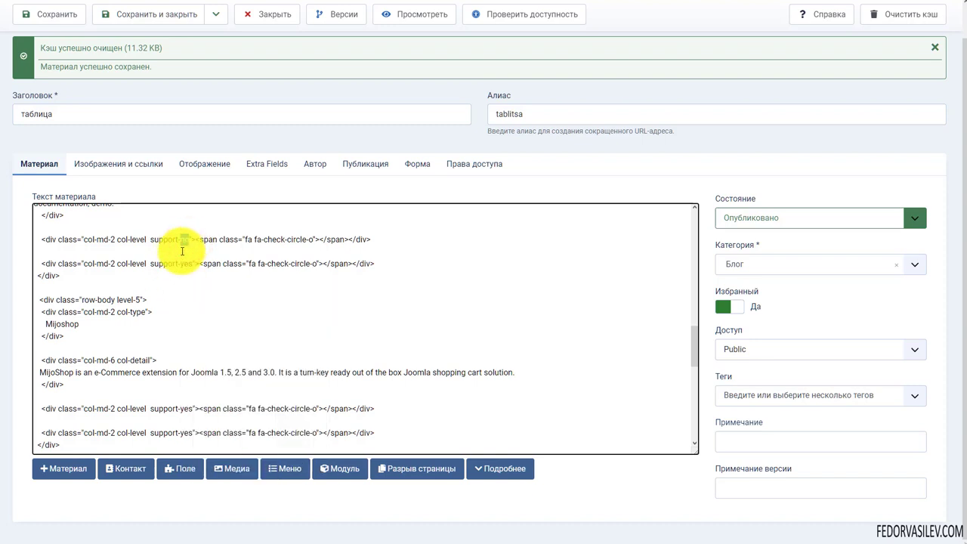
key(ctrl+v)
click(49, 14)
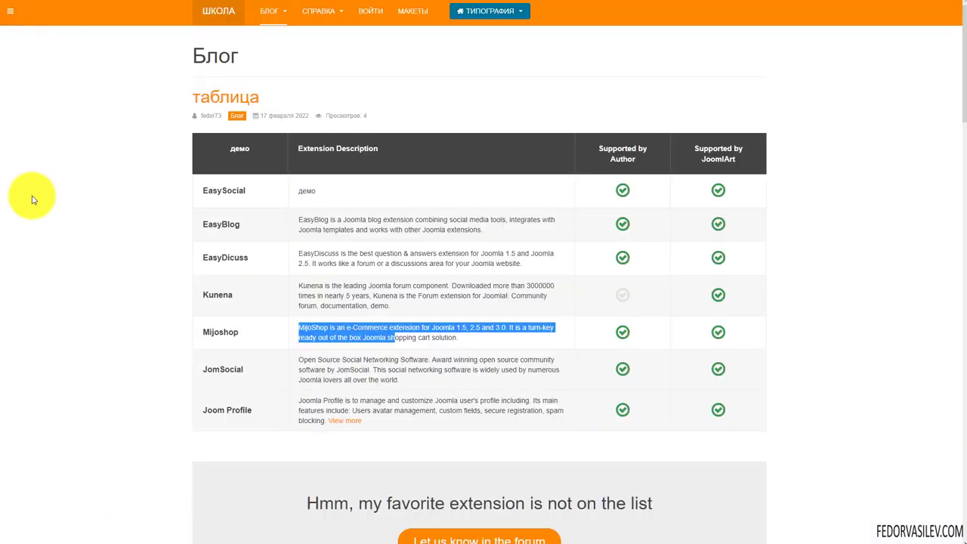
click(173, 352)
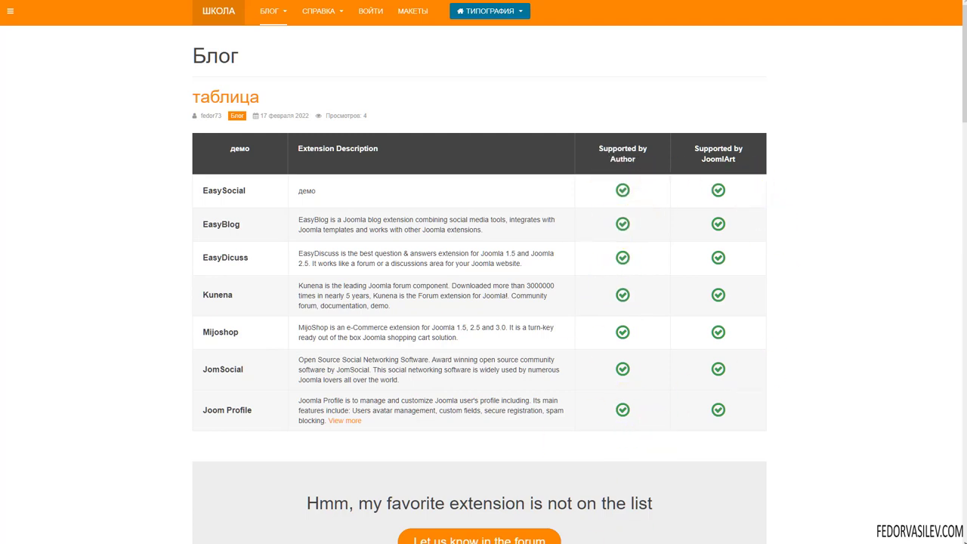
key(F5)
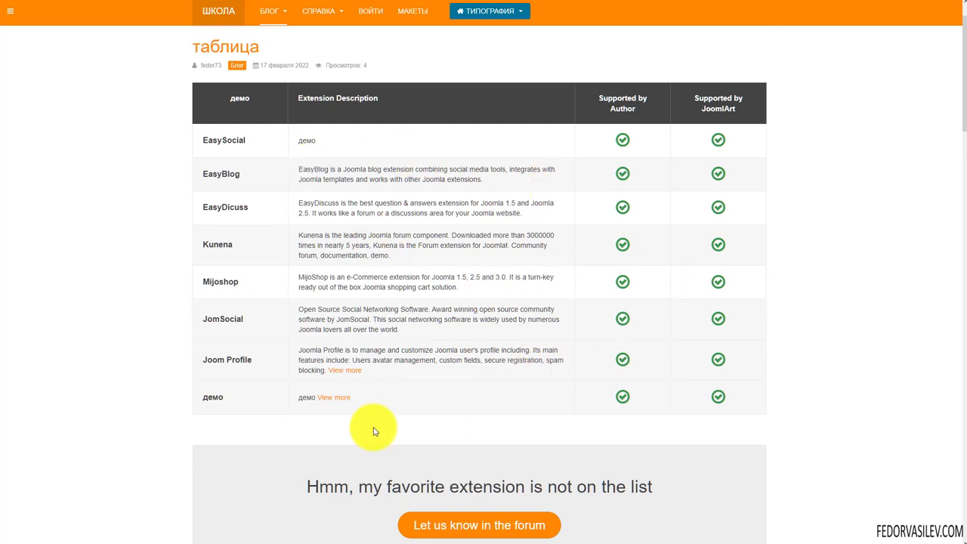
Review the table's row names and descriptions on the Блог page, from EasySocial down to the демо row
drag(416, 391, 145, 194)
click(404, 354)
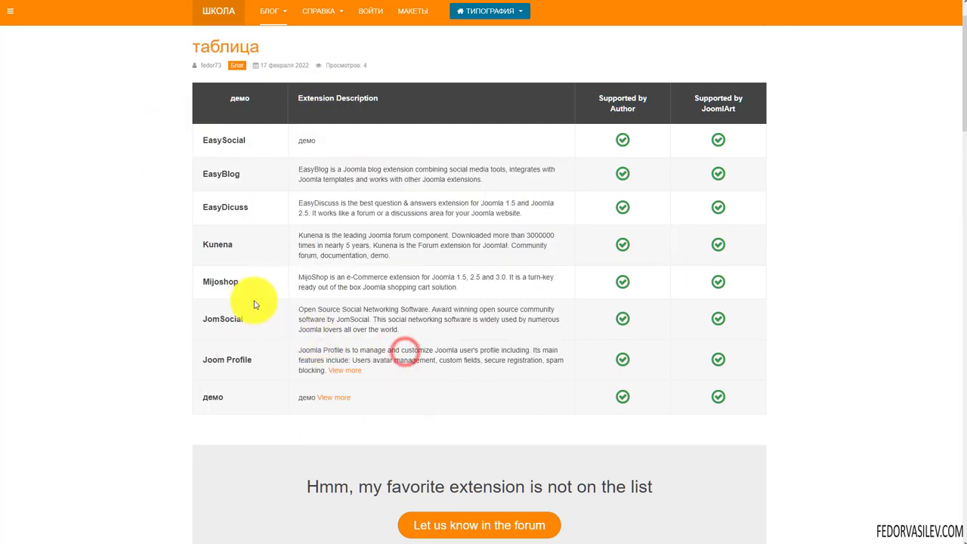
click(303, 138)
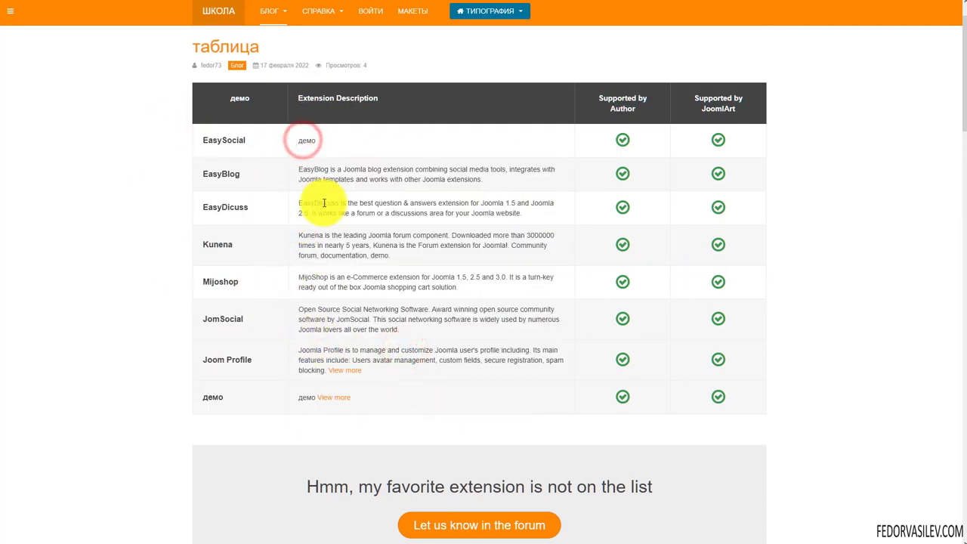
drag(349, 179, 308, 202)
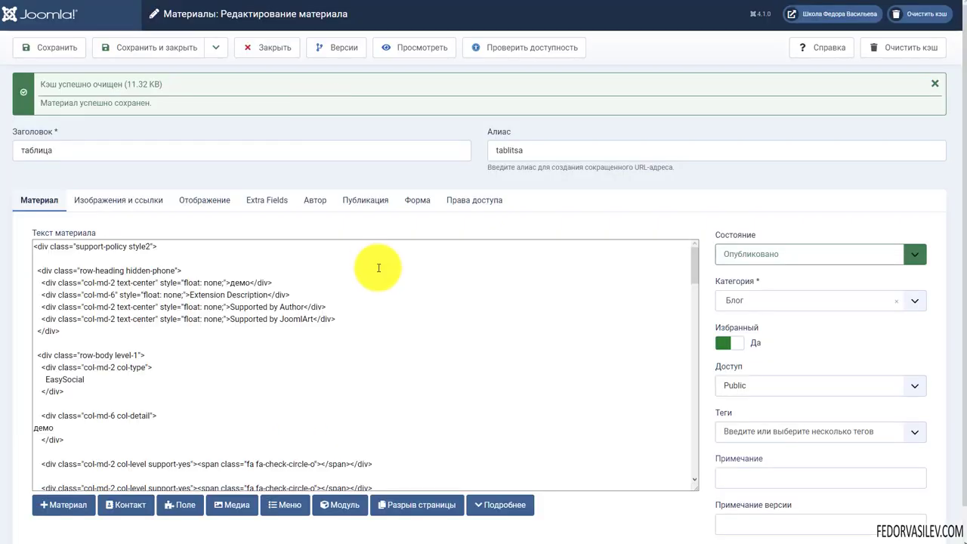
Find the демо row's markup at the end of the table's HTML and compare it with the last rows on the Блог page
scroll(431, 294, down, 5)
scroll(410, 295, up, 3)
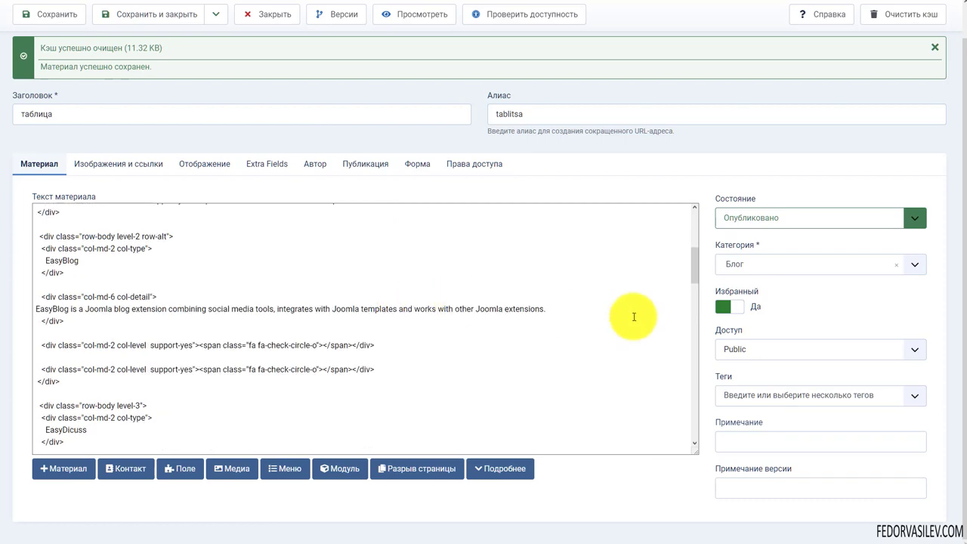
drag(695, 270, 686, 388)
click(685, 277)
scroll(685, 277, down, 4)
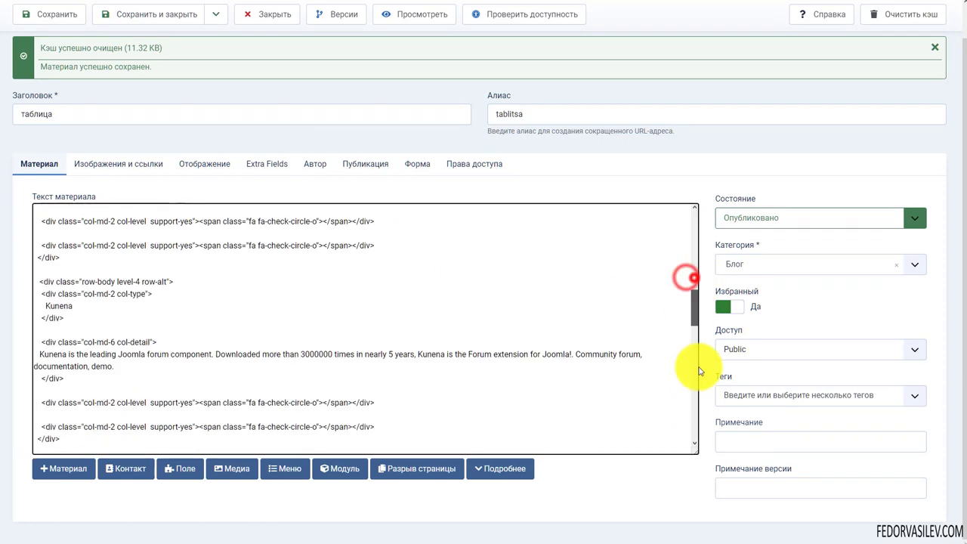
scroll(698, 370, down, 5)
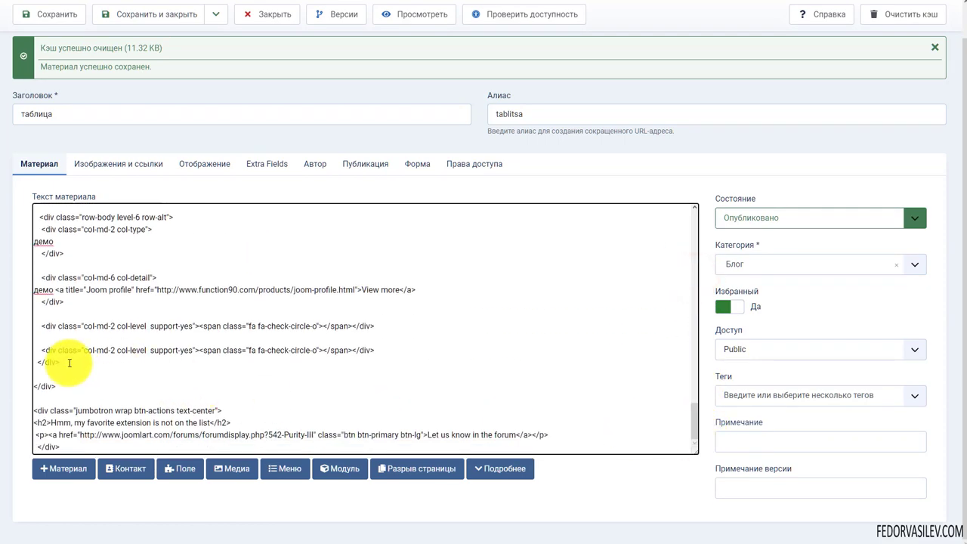
drag(68, 362, 39, 272)
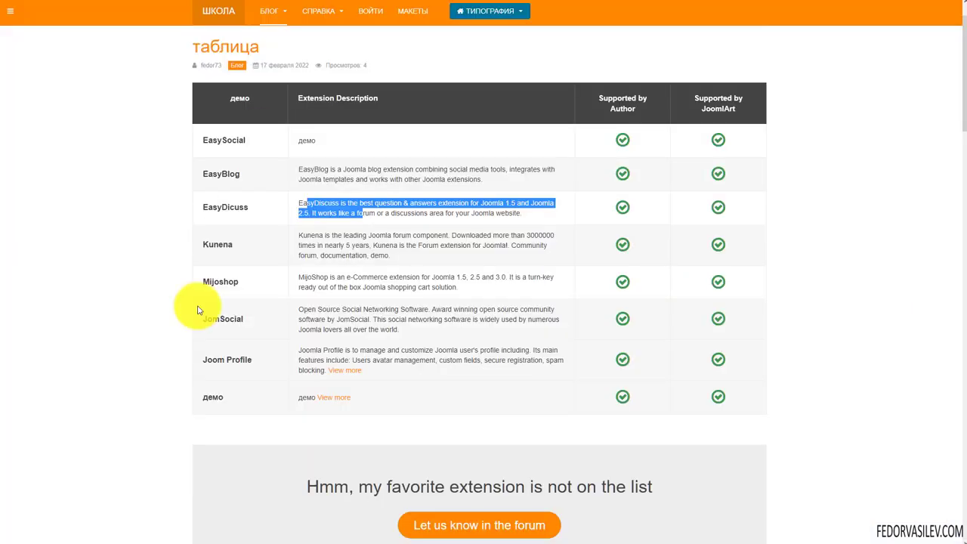
scroll(198, 310, down, 1)
click(244, 340)
drag(402, 343, 166, 350)
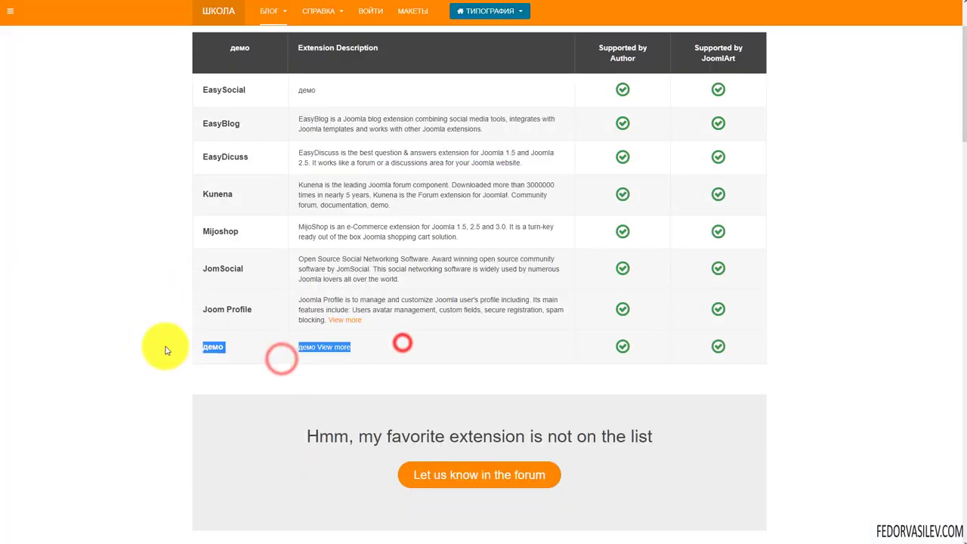
drag(398, 279, 198, 260)
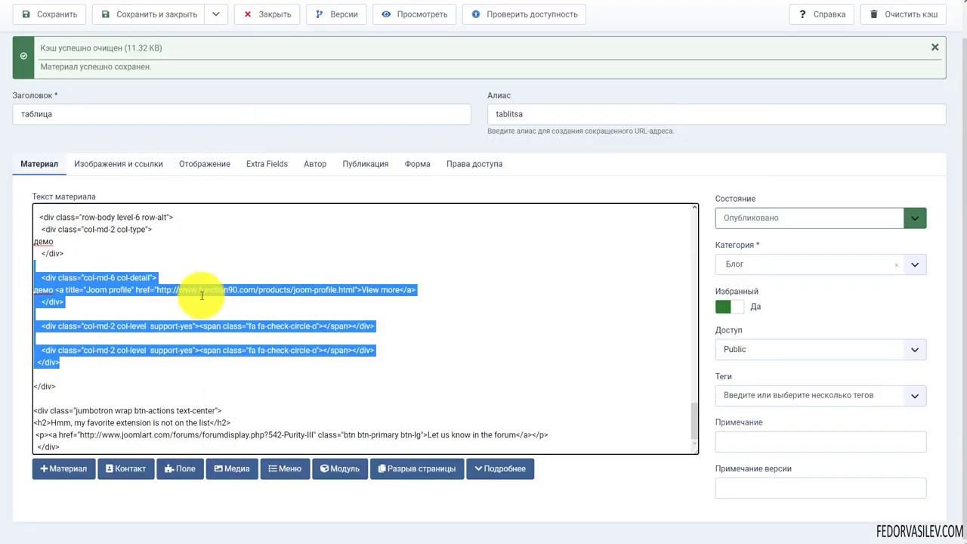
Select the complete демо row block in the HTML and compare it with the Joom Profile block and the rows on the Блог page
click(71, 371)
drag(61, 364, 27, 381)
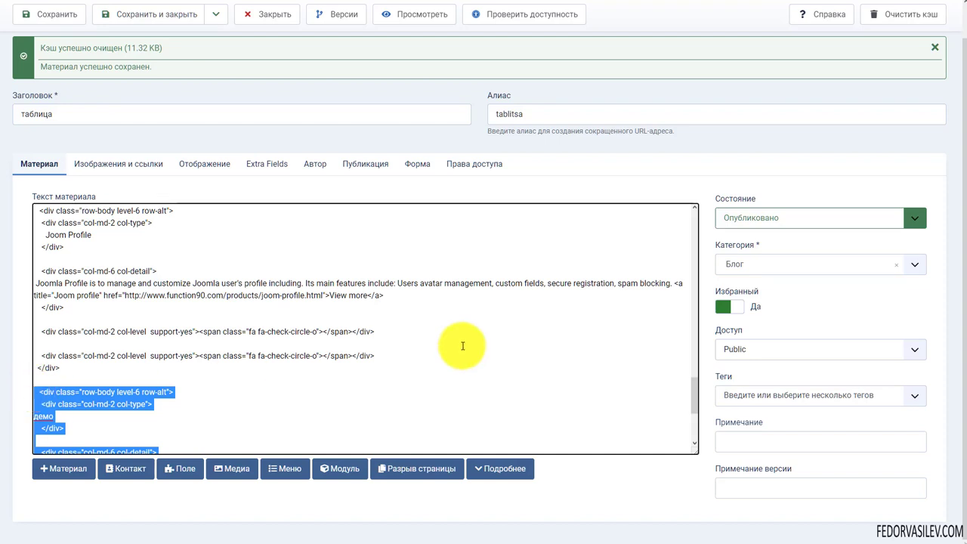
scroll(485, 334, down, 3)
scroll(485, 335, up, 1)
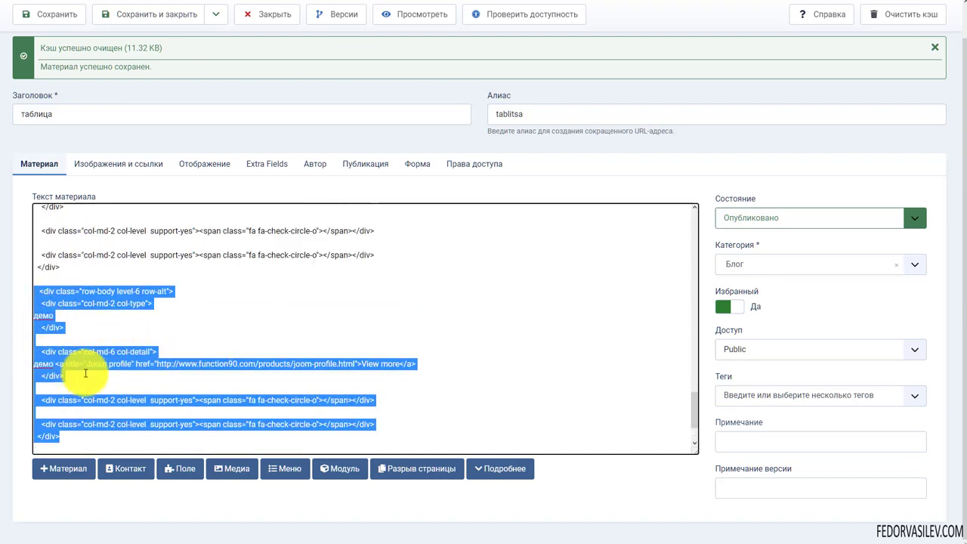
scroll(255, 315, down, 3)
scroll(96, 363, up, 6)
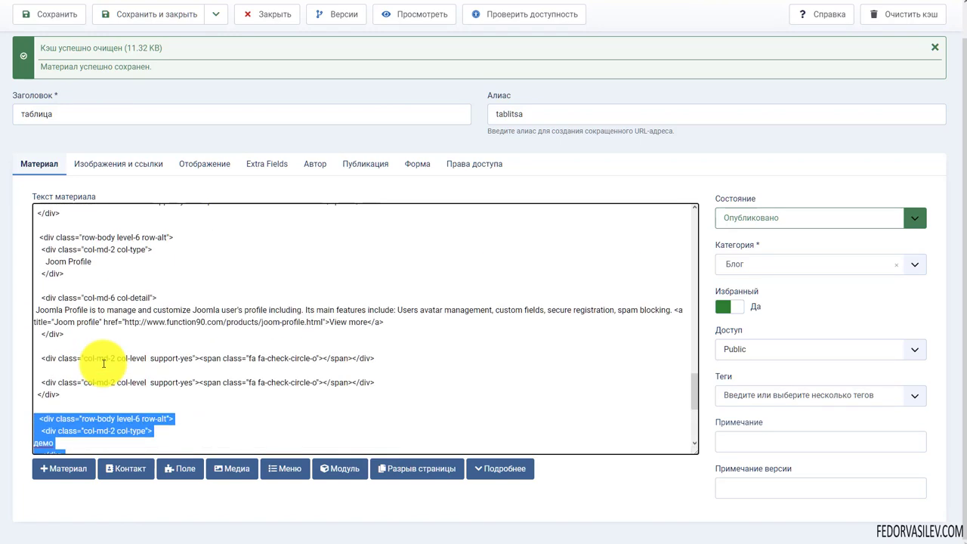
scroll(281, 287, down, 6)
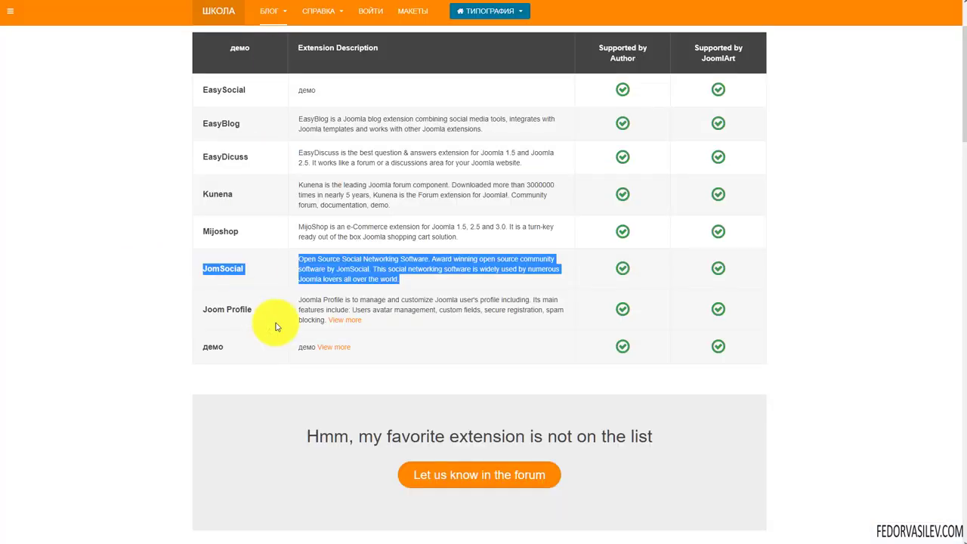
click(369, 342)
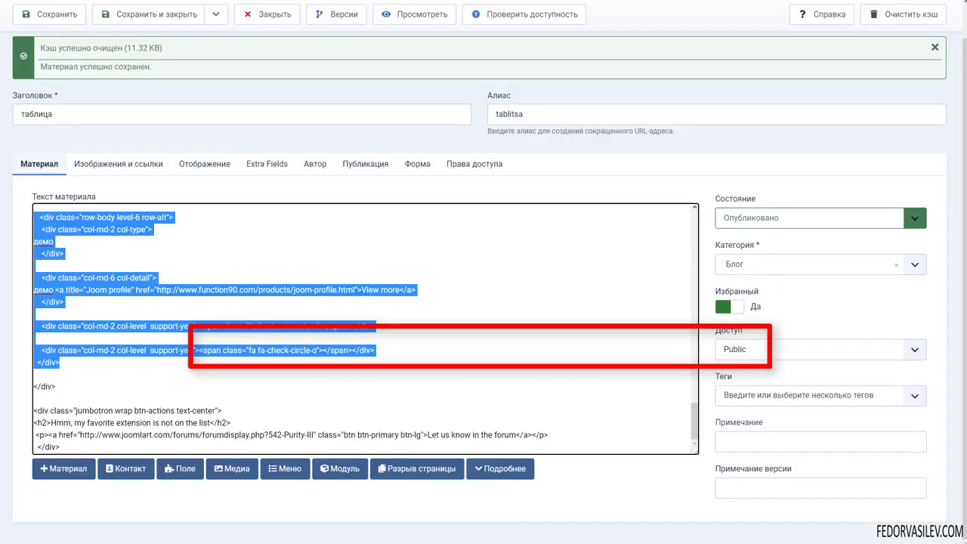
Delete the selected демо row block from the HTML, save the article, and check the table and the block below it on the Блог page
key(ctrl+v)
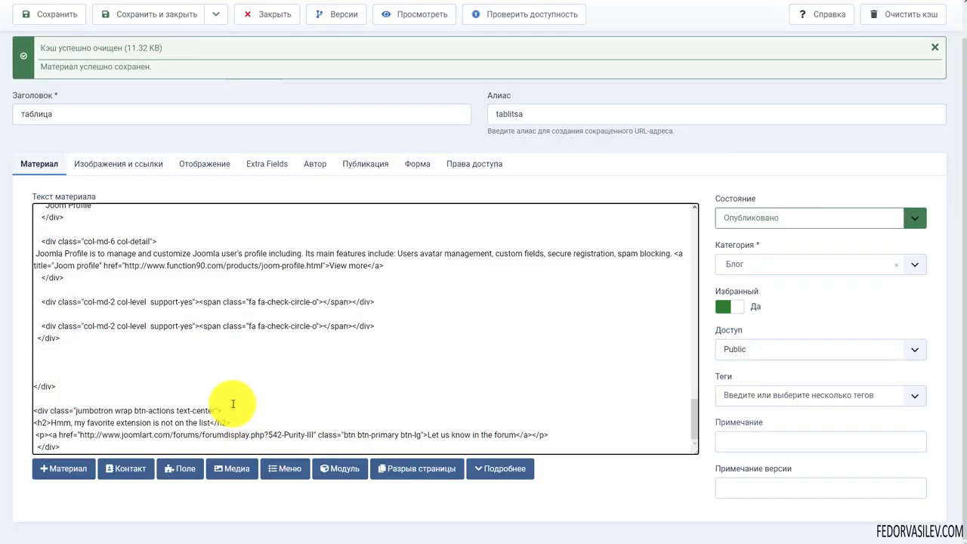
click(66, 15)
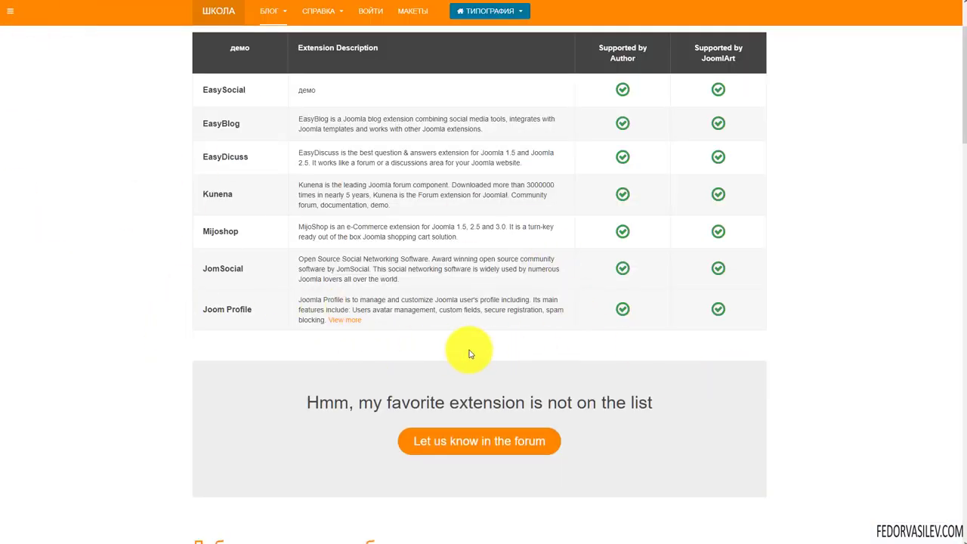
scroll(289, 340, up, 2)
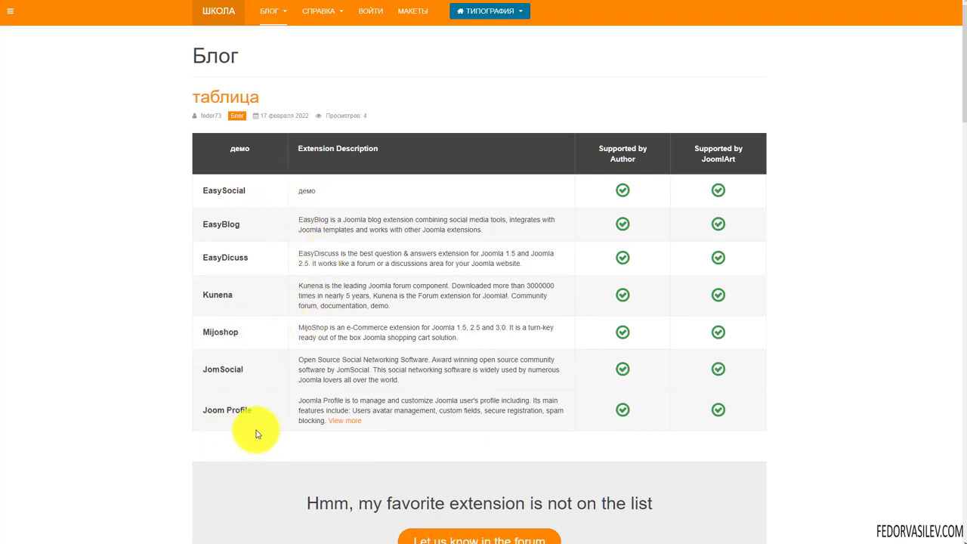
drag(243, 330, 205, 334)
click(205, 335)
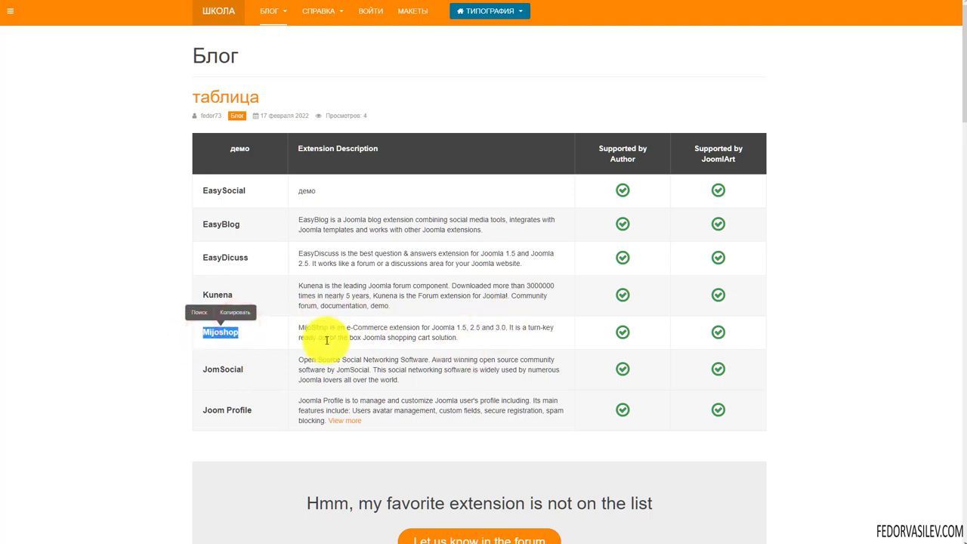
scroll(212, 340, down, 1)
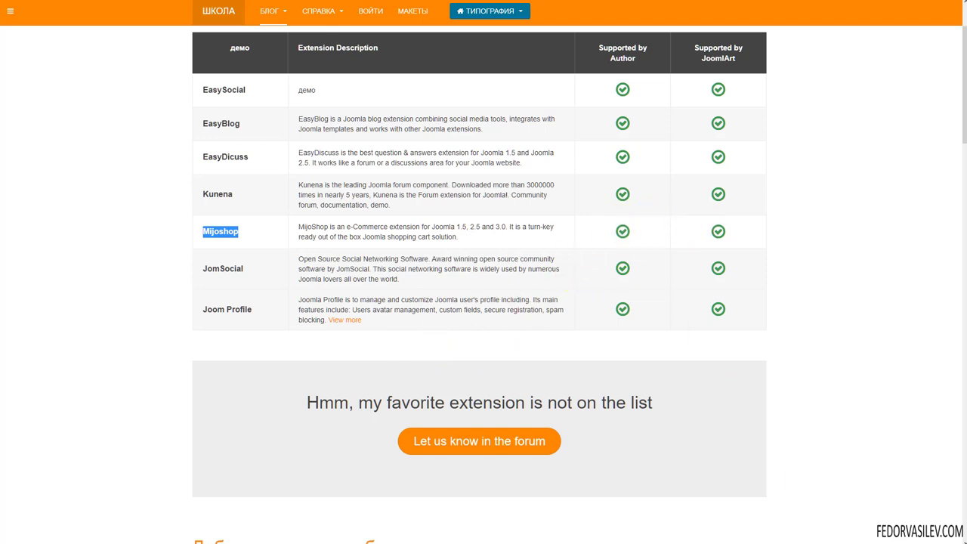
scroll(319, 207, down, 2)
triple_click(529, 250)
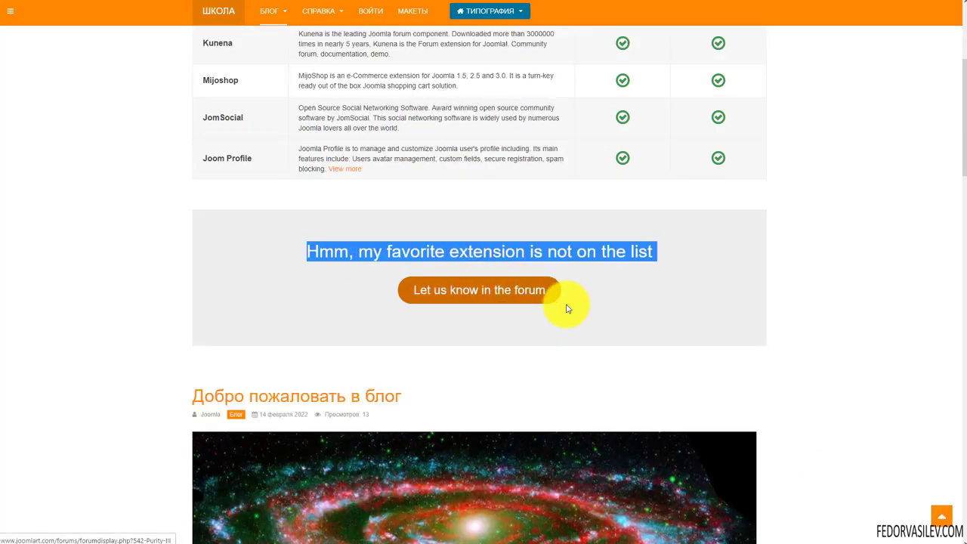
scroll(668, 325, up, 1)
click(673, 335)
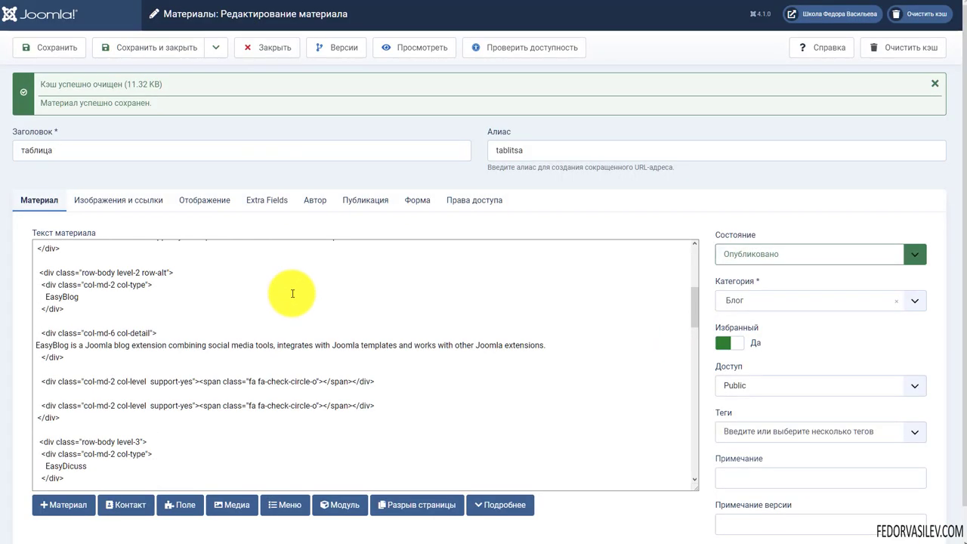
Replace the h2 heading text in the jumbotron block with демо, save the article, and check the heading on the refreshed Блог page
scroll(294, 294, down, 10)
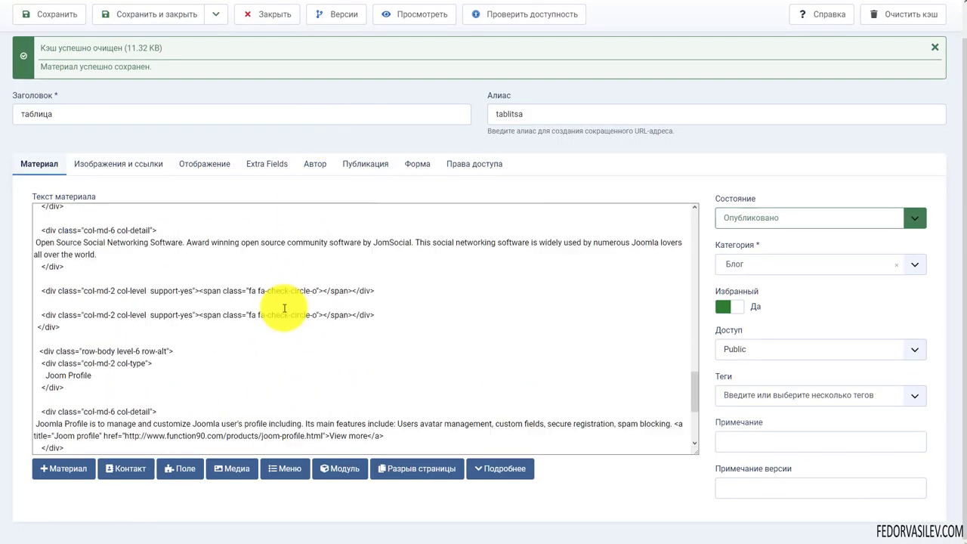
scroll(283, 308, down, 5)
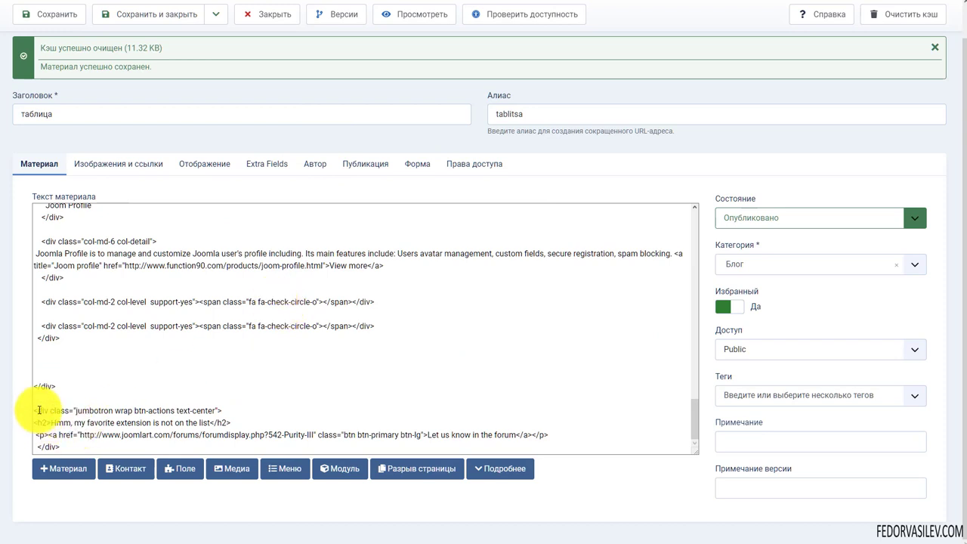
drag(34, 410, 65, 457)
click(72, 436)
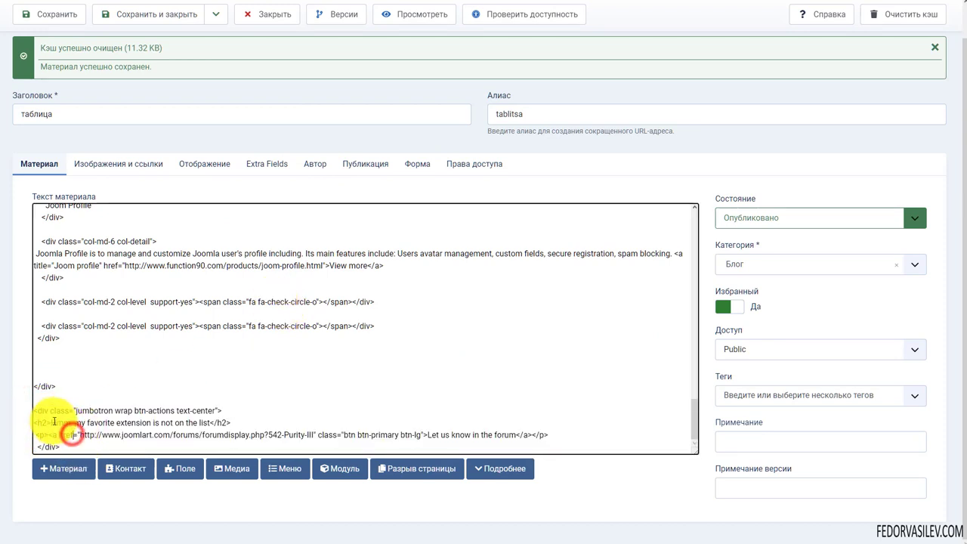
drag(52, 422, 209, 423)
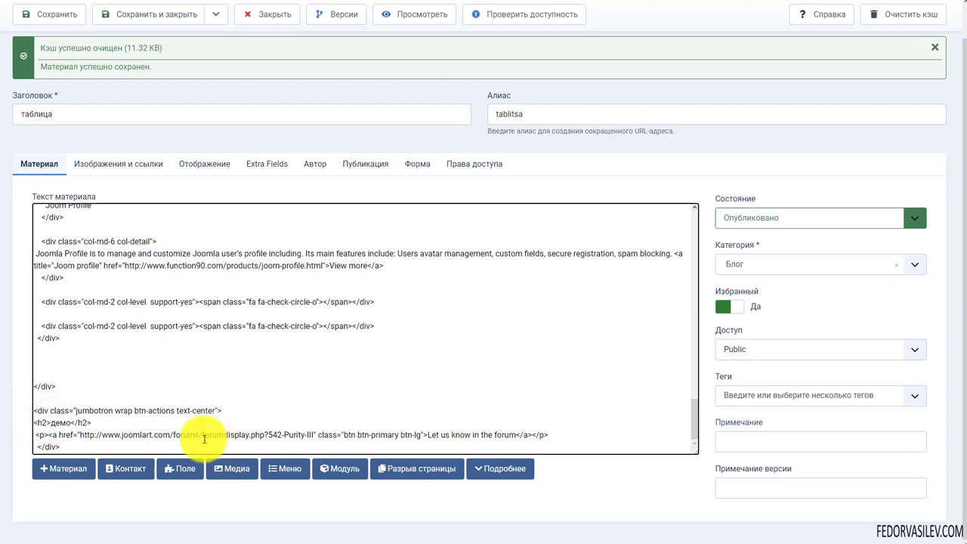
click(51, 13)
click(16, 2)
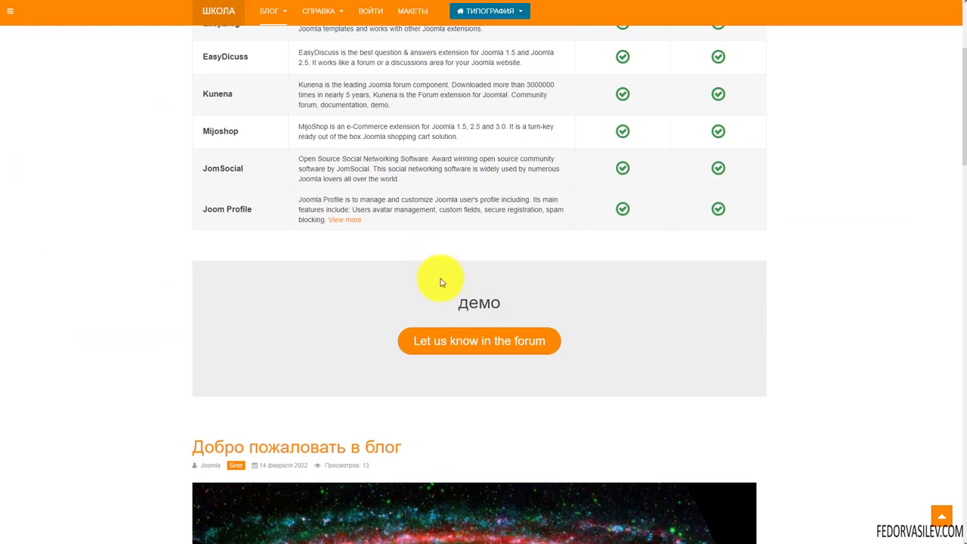
double_click(468, 300)
scroll(309, 287, down, 2)
scroll(256, 242, up, 1)
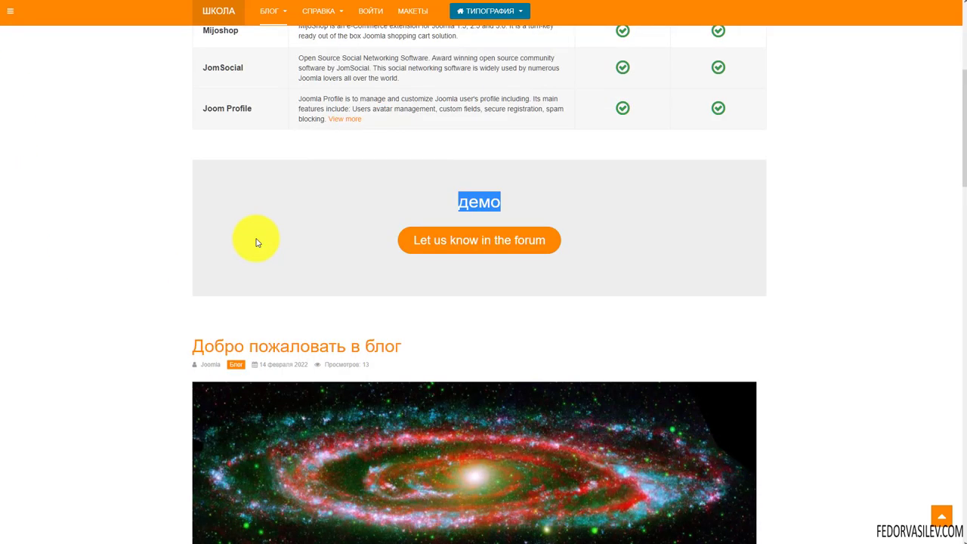
Change the jumbotron button's text from Let us know in the forum to кнопка in the article's HTML
key(ctrl+Tab)
scroll(227, 280, down, 8)
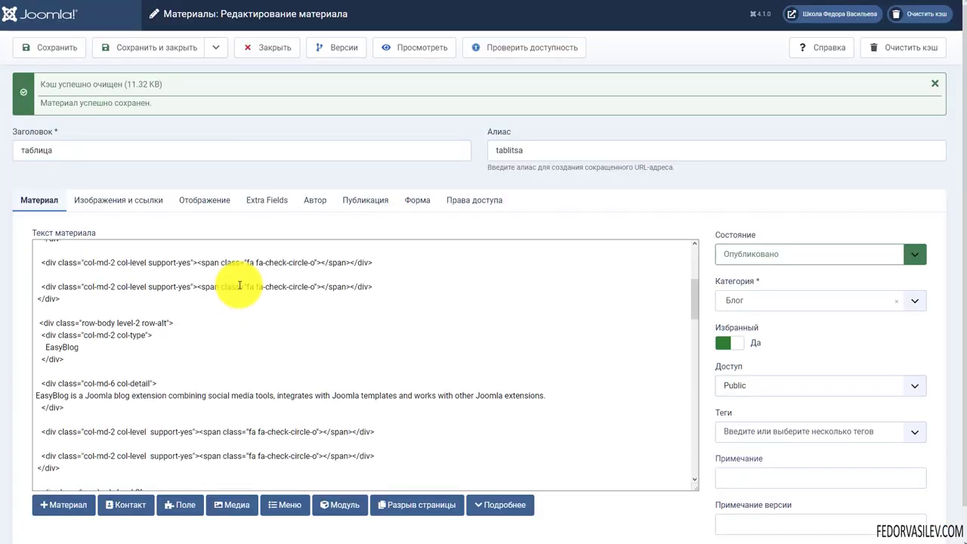
scroll(259, 268, down, 3)
scroll(499, 272, down, 1)
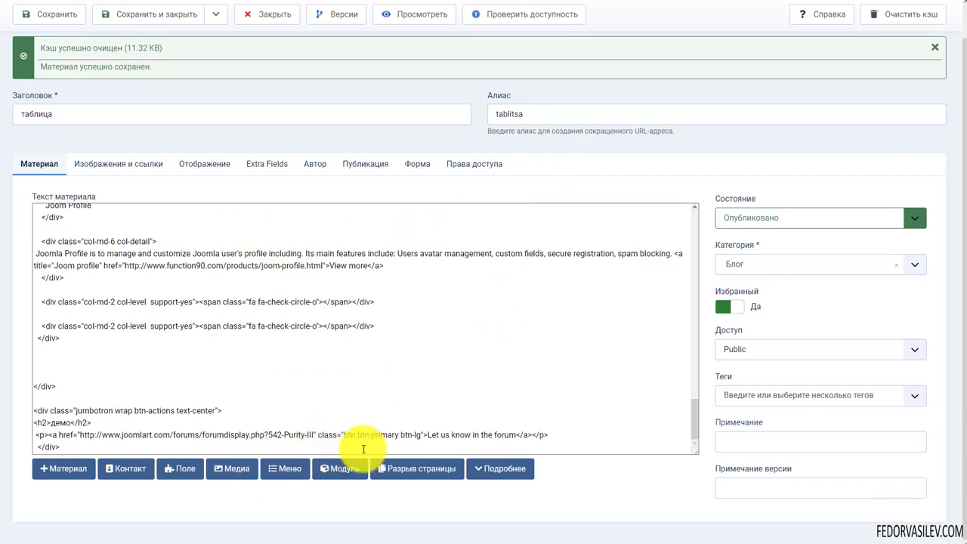
drag(426, 434, 518, 435)
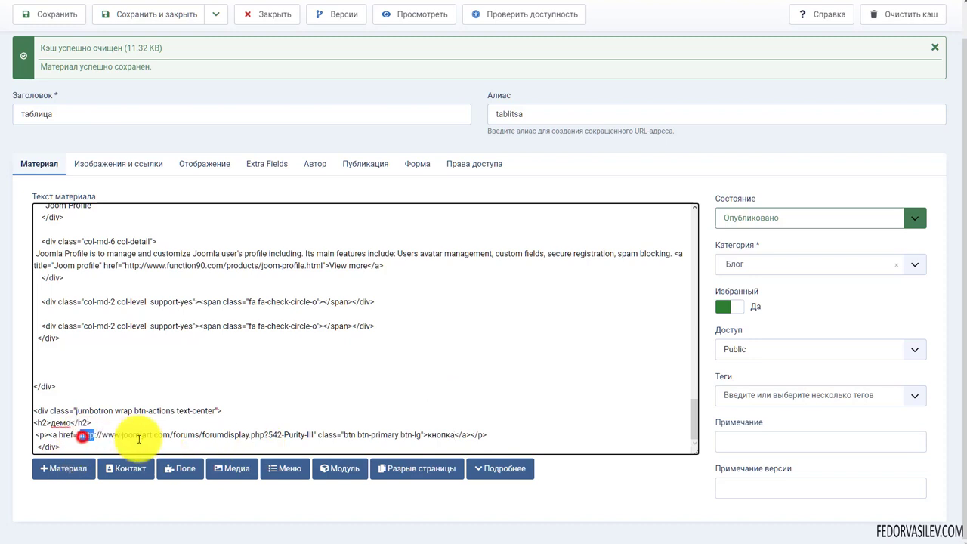
Replace the кнопка button's link address with #, save the article, and refresh the Блог page
drag(81, 435, 314, 438)
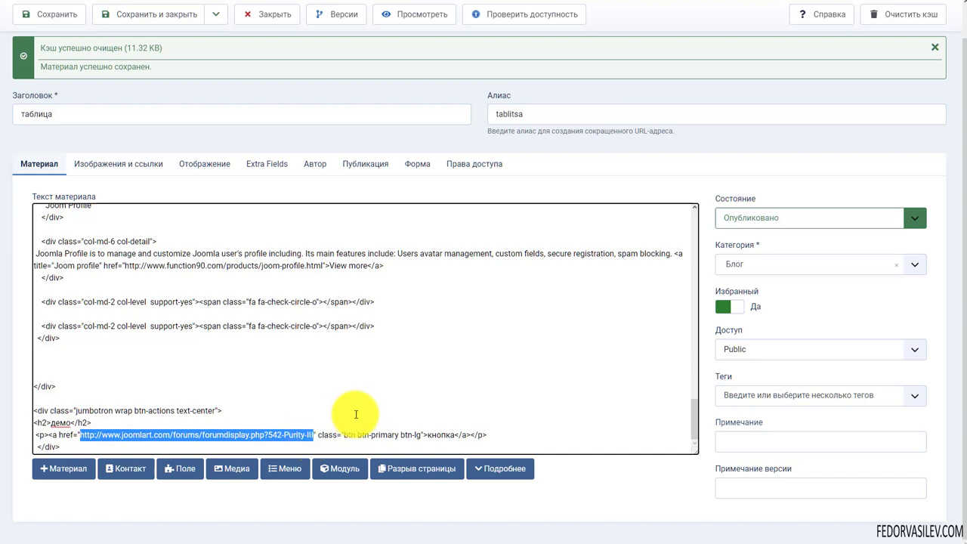
text(№)
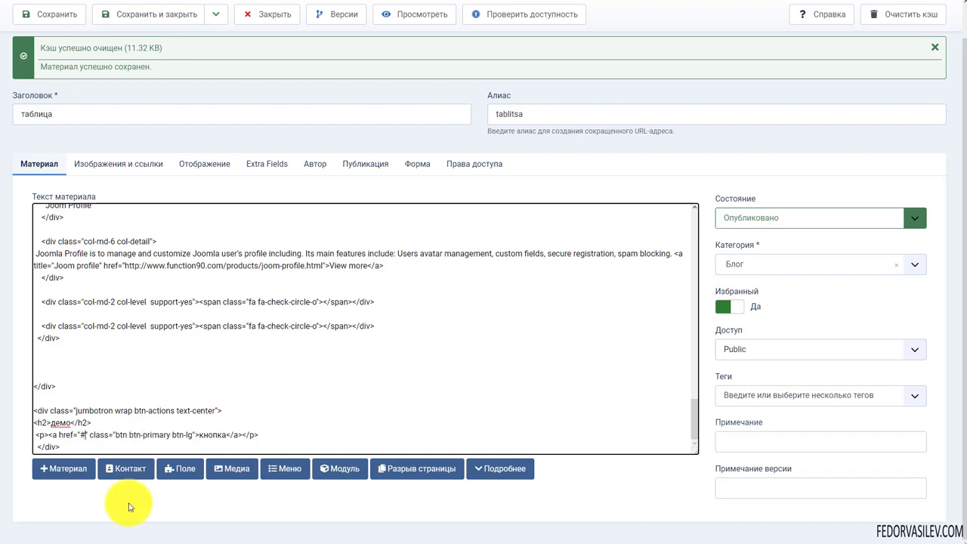
click(52, 21)
key(ctrl+Tab)
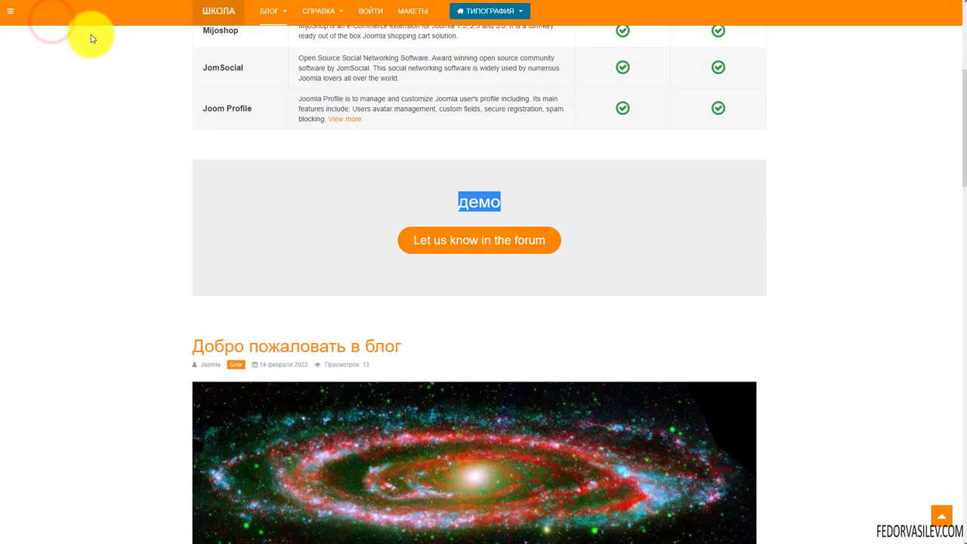
key(F5)
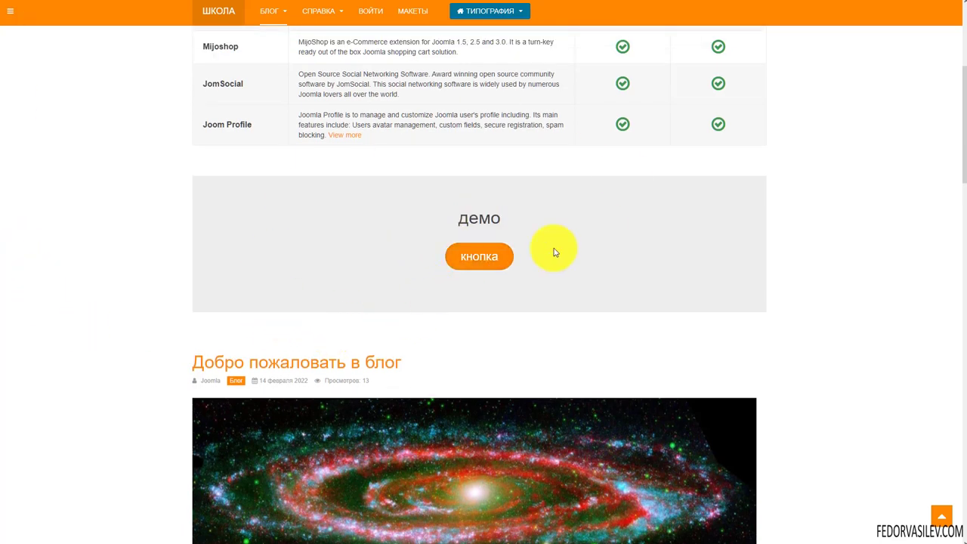
Find the кнопка button's markup at the end of the HTML and select its classes btn btn-primary btn-lg
key(ctrl+Tab)
scroll(250, 370, down, 10)
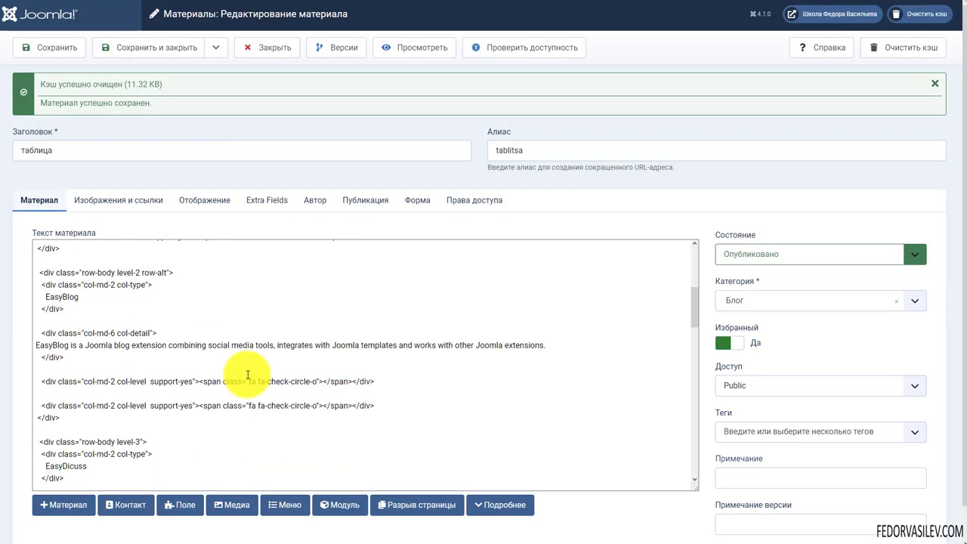
scroll(456, 339, down, 5)
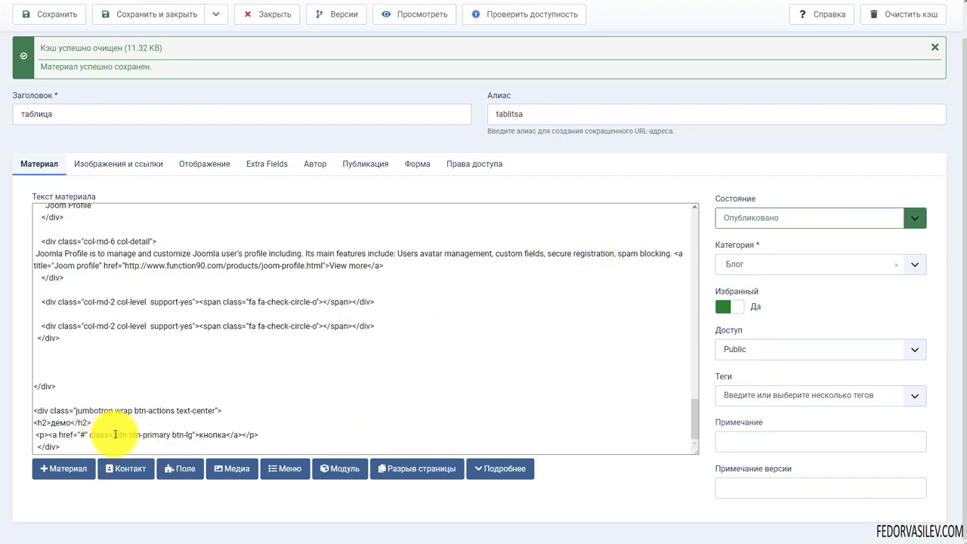
drag(115, 434, 194, 435)
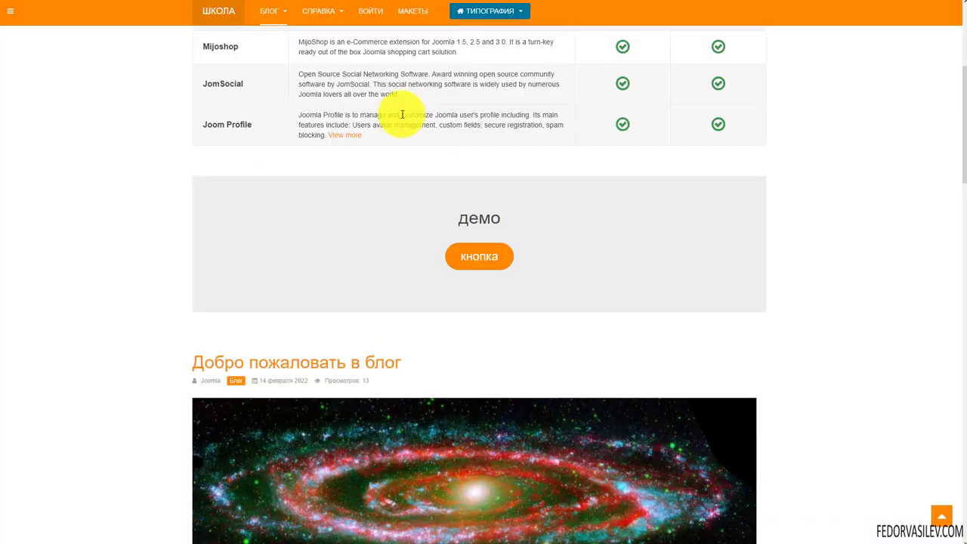
Open the site's Типография page and review the colour style names from secondary to danger
click(479, 18)
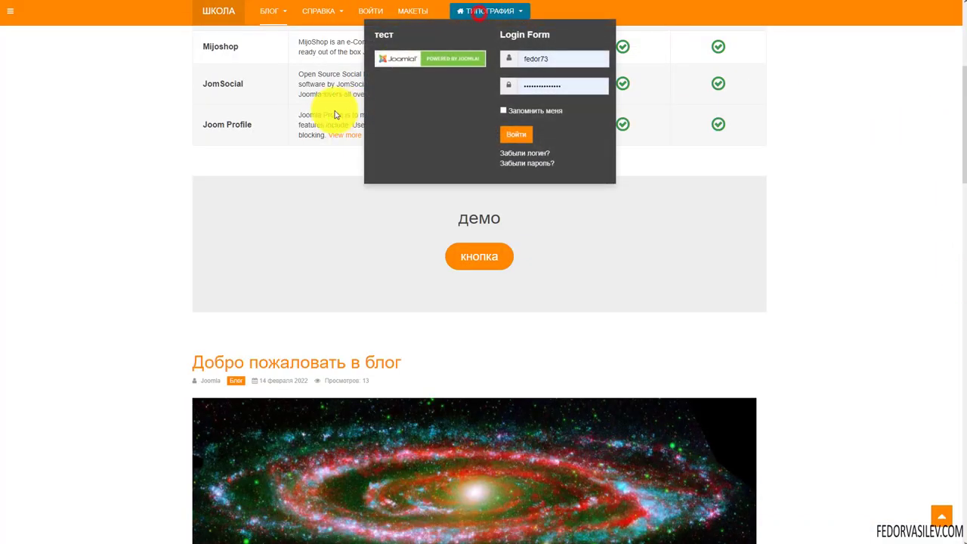
scroll(175, 187, down, 3)
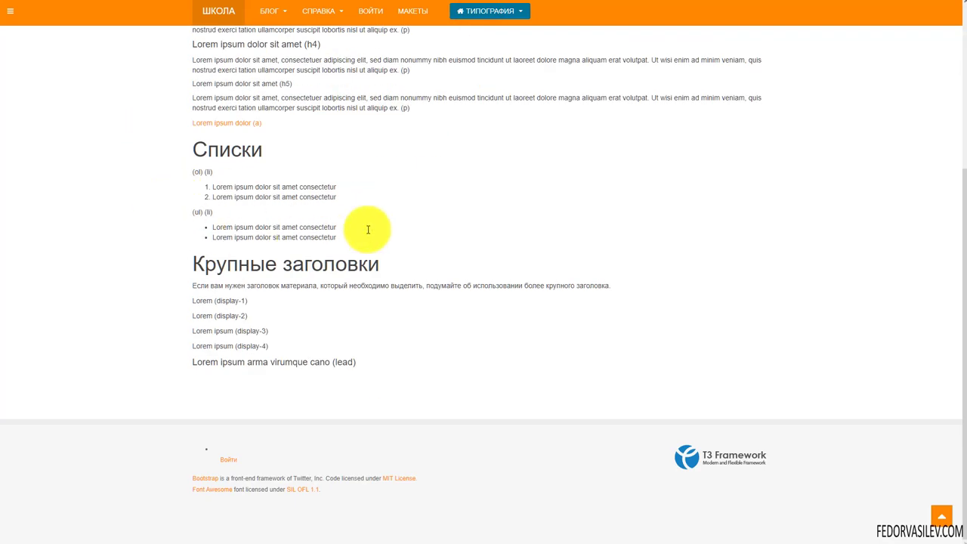
scroll(367, 228, up, 3)
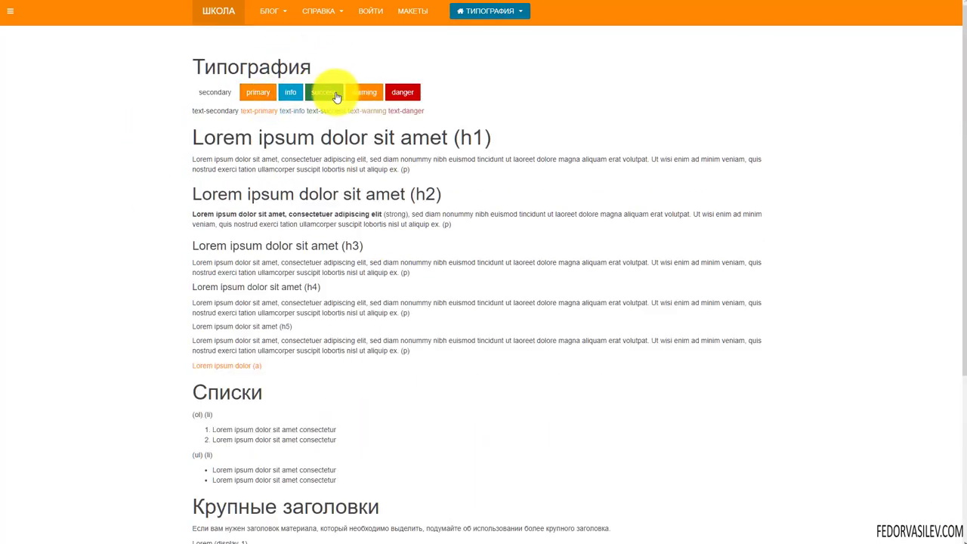
click(457, 91)
drag(348, 98, 214, 97)
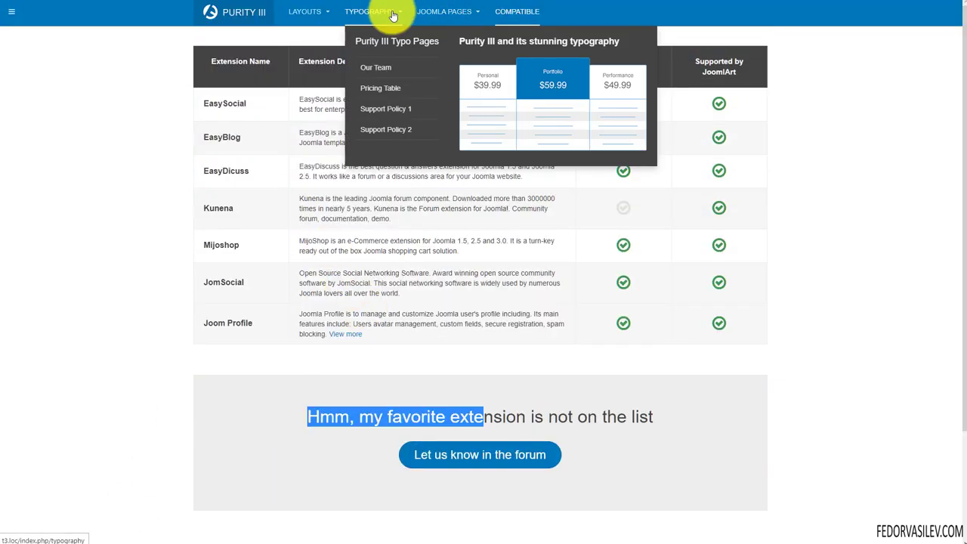
Open the Purity III demo's Typography page and copy the word Danger from the Brand Danger colour swatch
click(393, 15)
scroll(361, 166, down, 2)
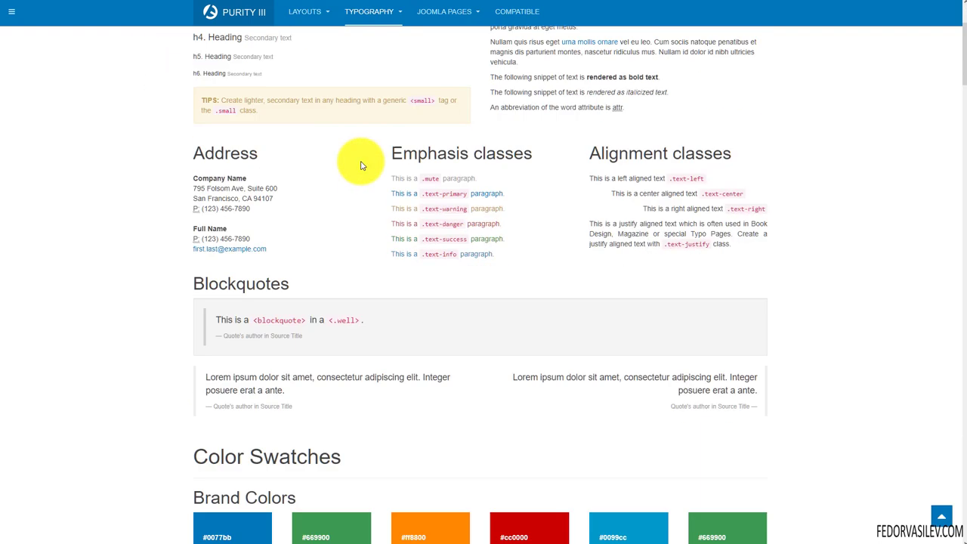
scroll(361, 167, down, 5)
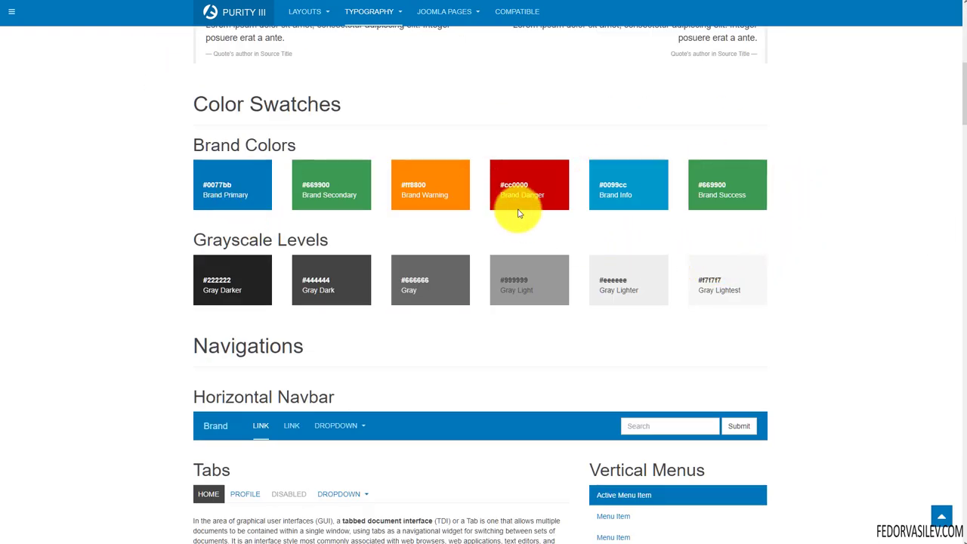
mouse_move(541, 195)
mouse_down()
mouse_move(520, 196)
mouse_move(532, 197)
mouse_up()
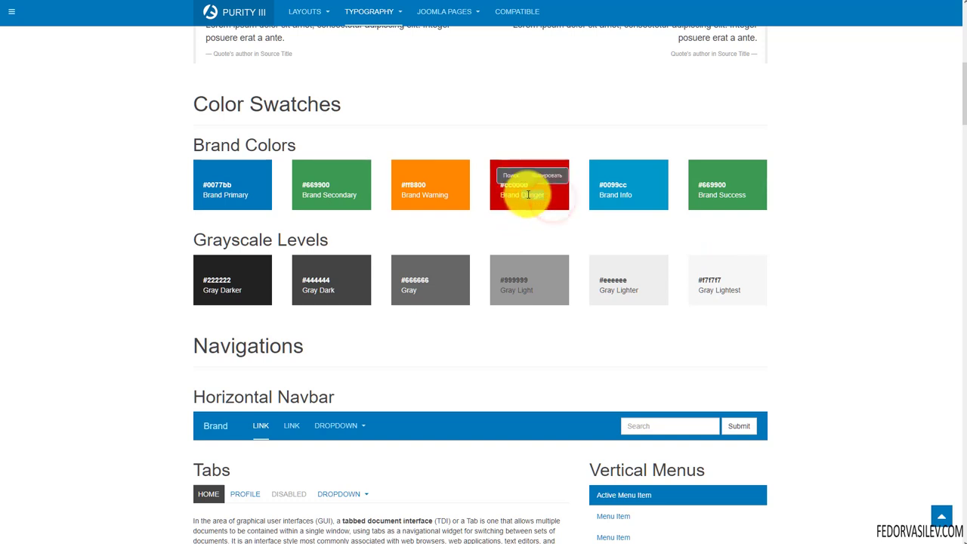
click(545, 175)
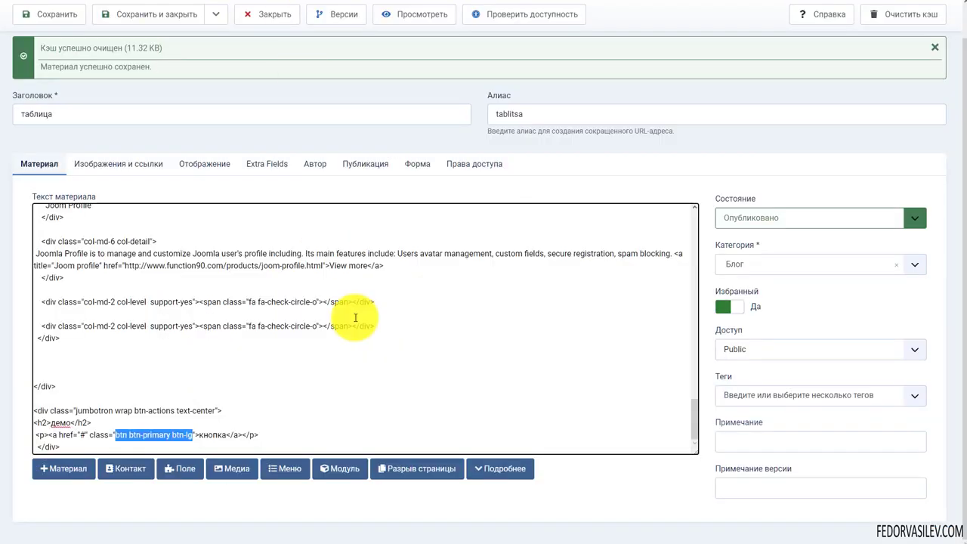
Replace primary with the copied Danger in the кнопка button's class and lowercase its first letter to get btn-danger
double_click(153, 435)
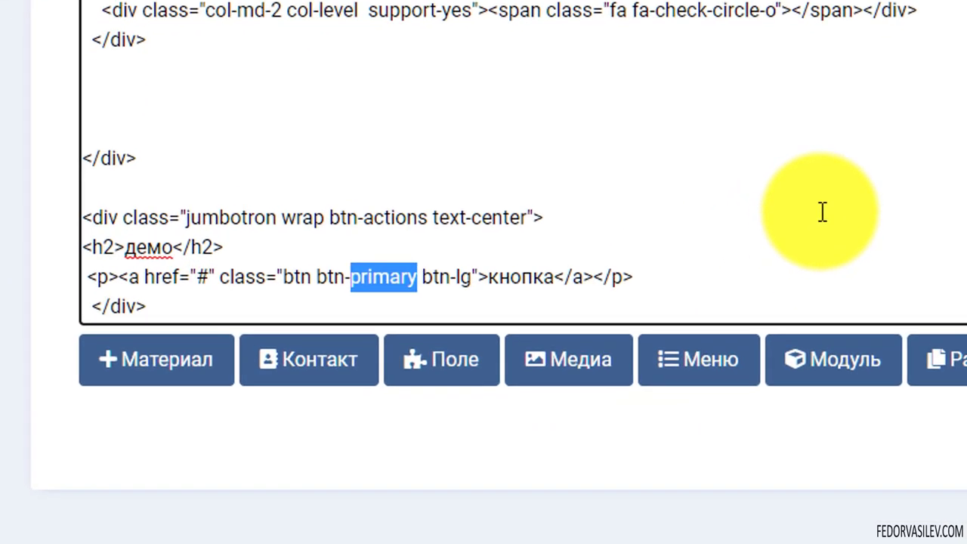
text(Danger)
drag(362, 277, 351, 277)
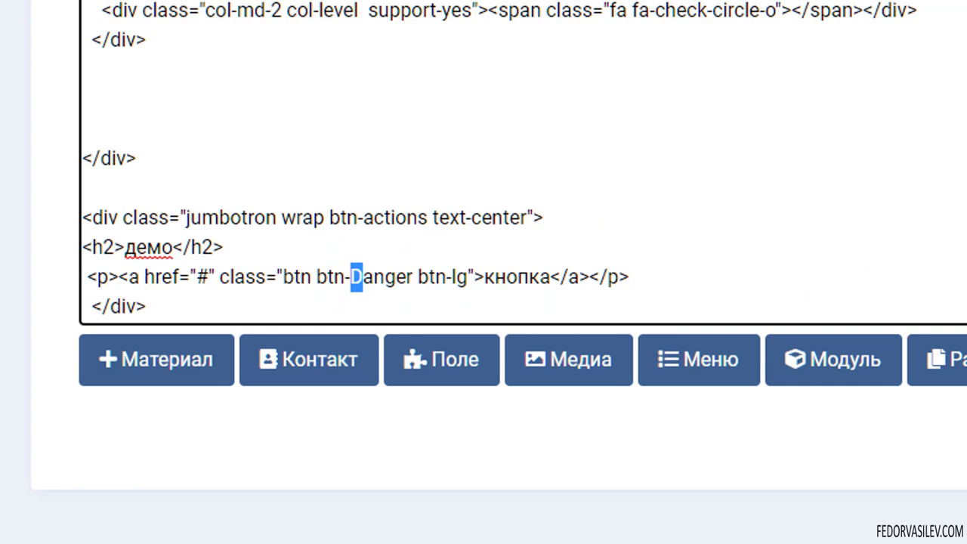
text(d)
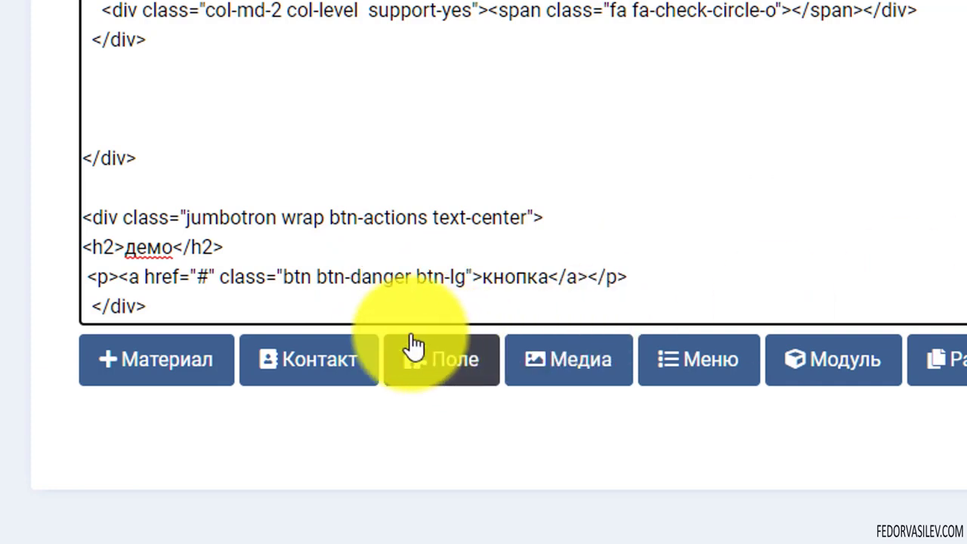
click(406, 279)
click(632, 63)
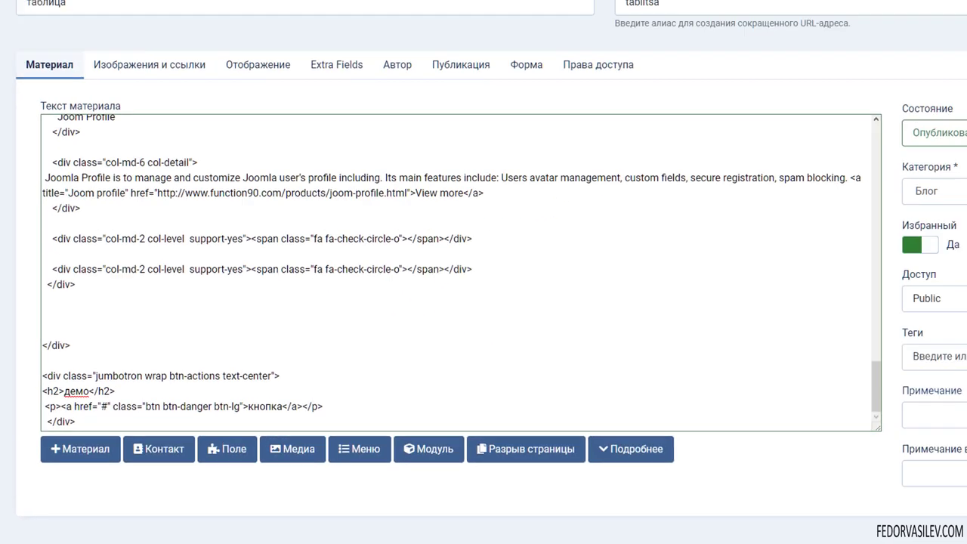
Save the таблица article and open the site's Блог page to check the кнопка button's new colour
click(42, 16)
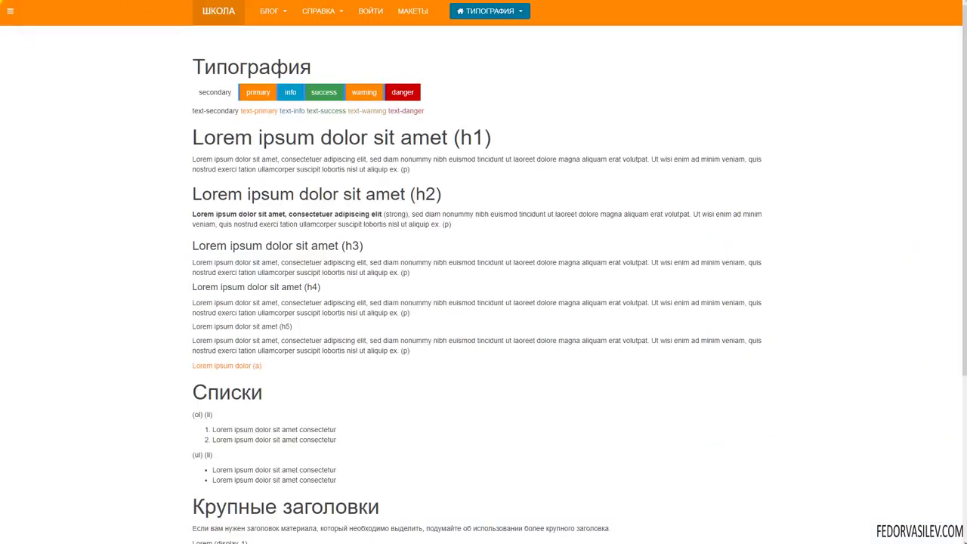
click(270, 11)
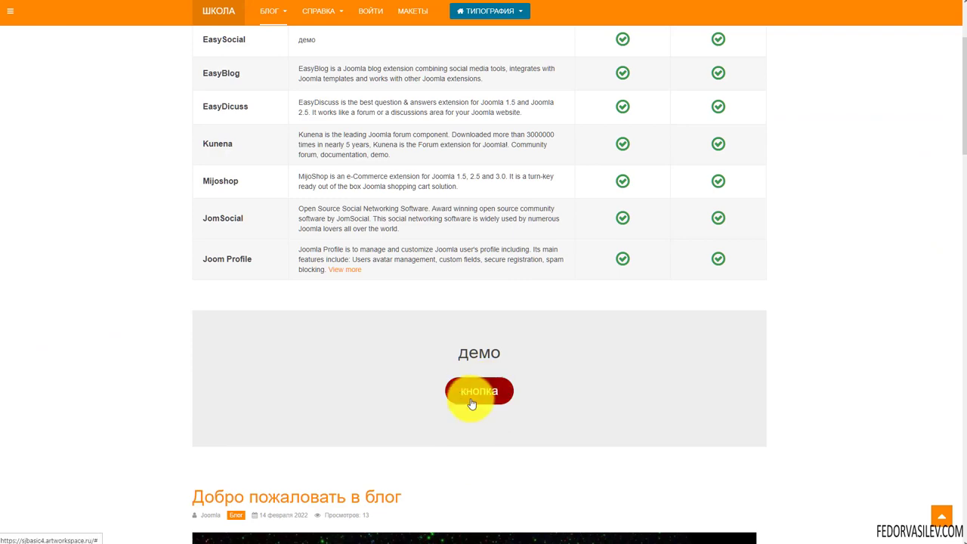
Cut the whole jumbotron block with the демо heading and кнопка button from the end of the article's HTML and save
click(226, 0)
scroll(291, 317, down, 15)
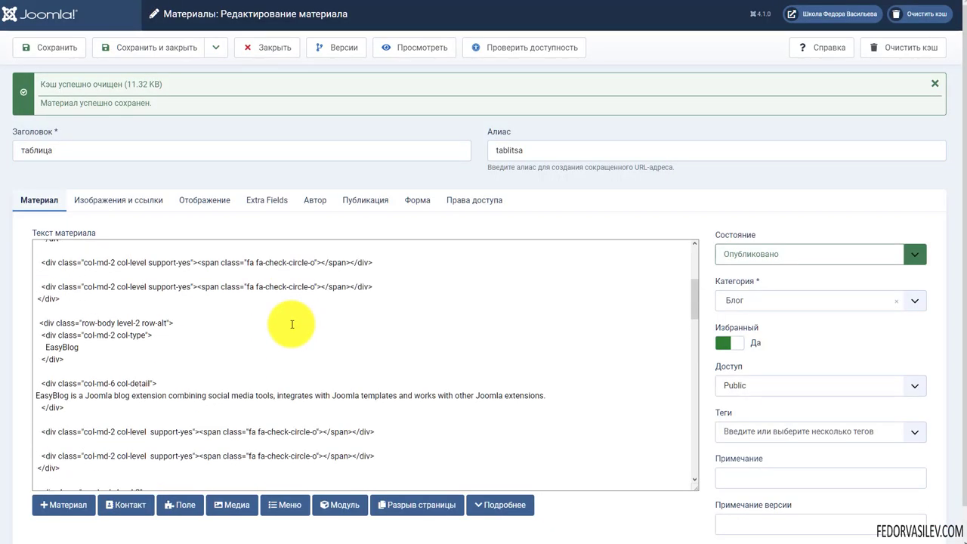
scroll(291, 310, down, 1)
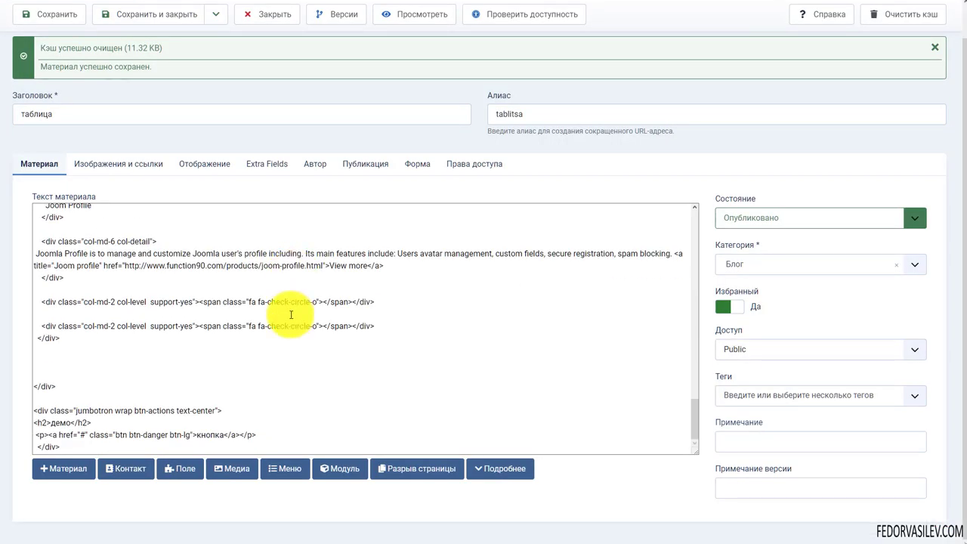
click(36, 410)
drag(36, 410, 76, 444)
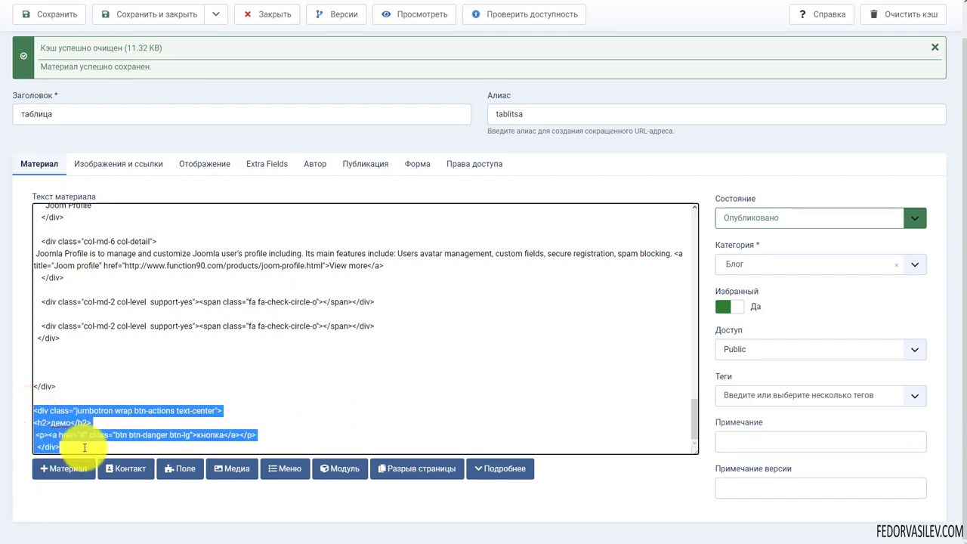
key(ctrl+x)
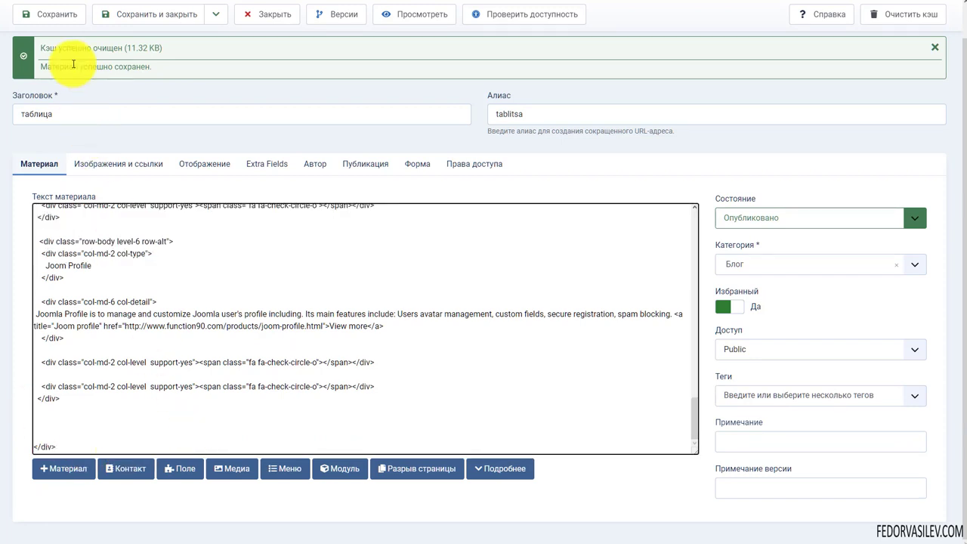
click(47, 14)
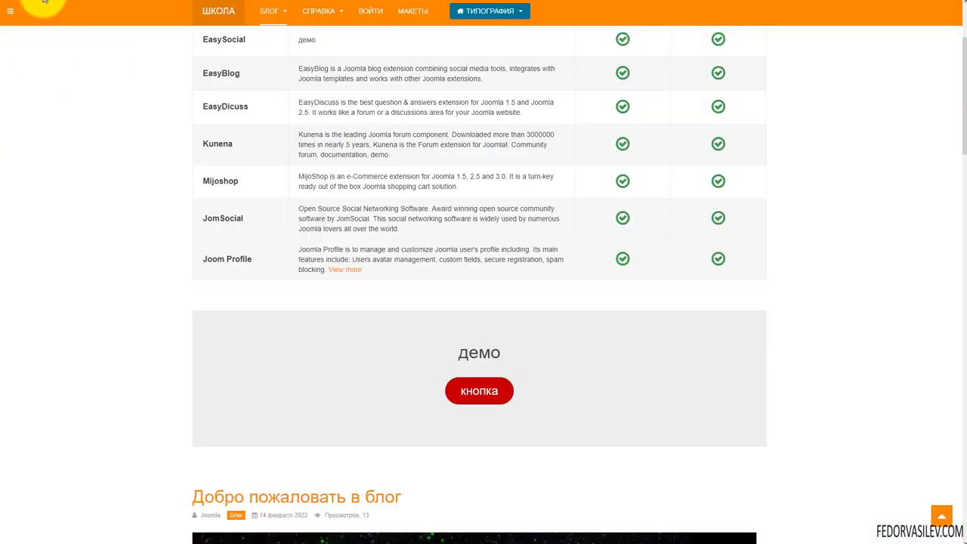
Reload the site's Блог page and check the таблица article and the posts below it
key(F5)
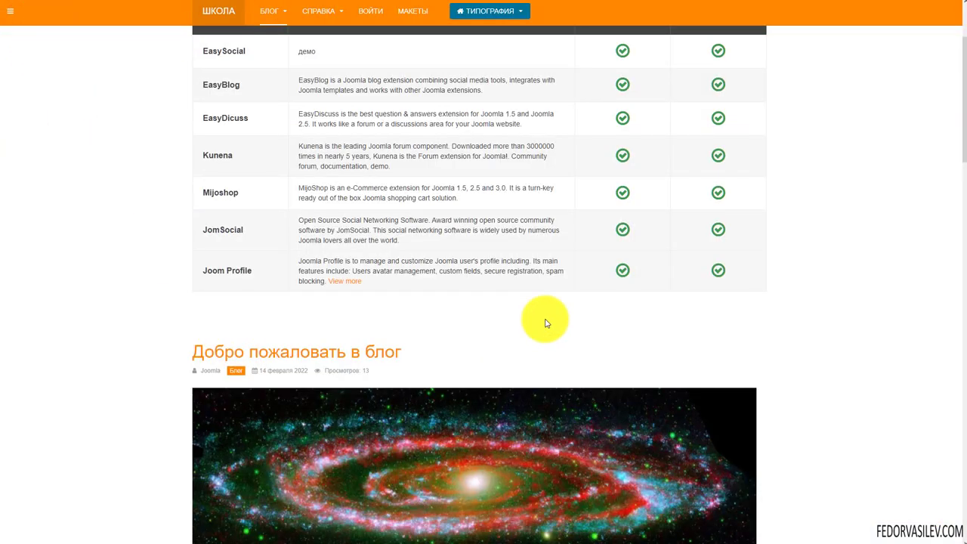
scroll(546, 323, up, 2)
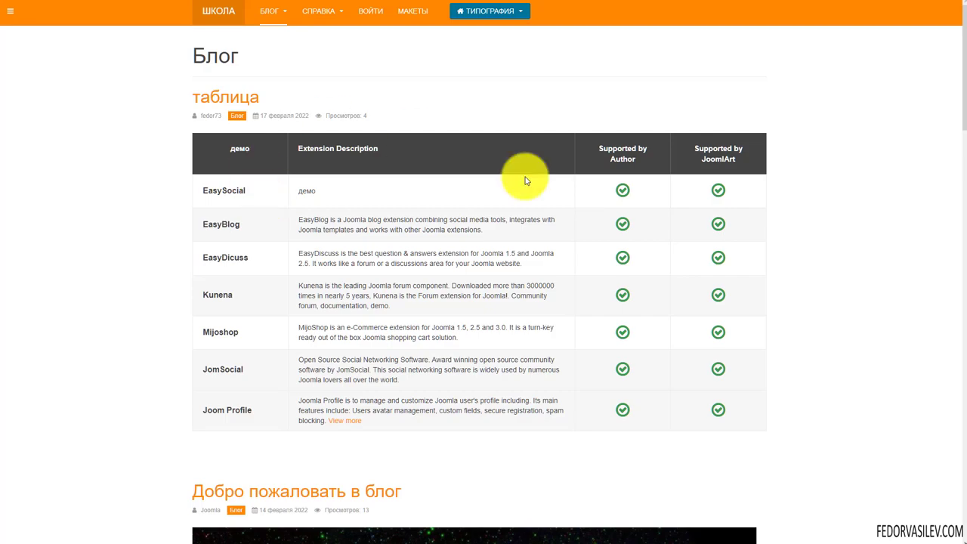
scroll(412, 176, down, 12)
scroll(360, 378, up, 8)
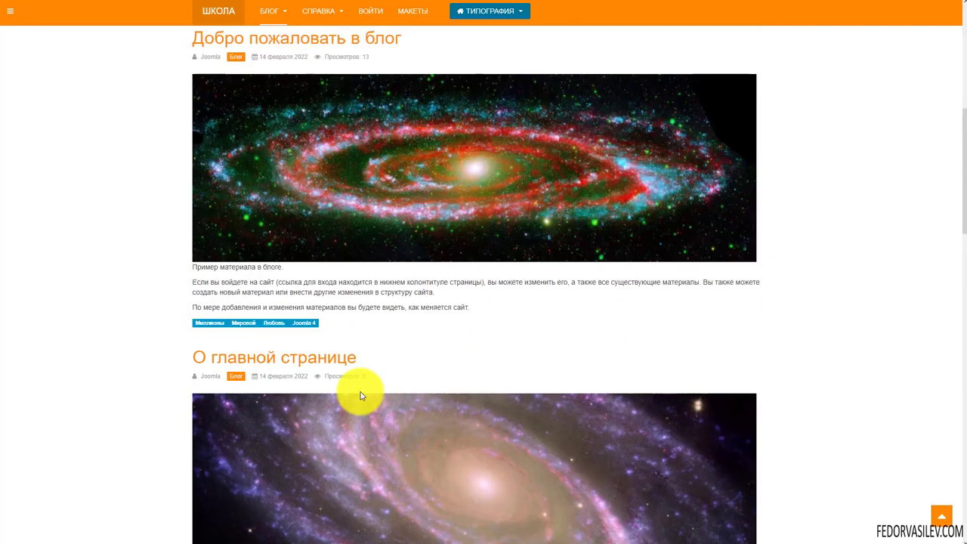
scroll(361, 395, up, 6)
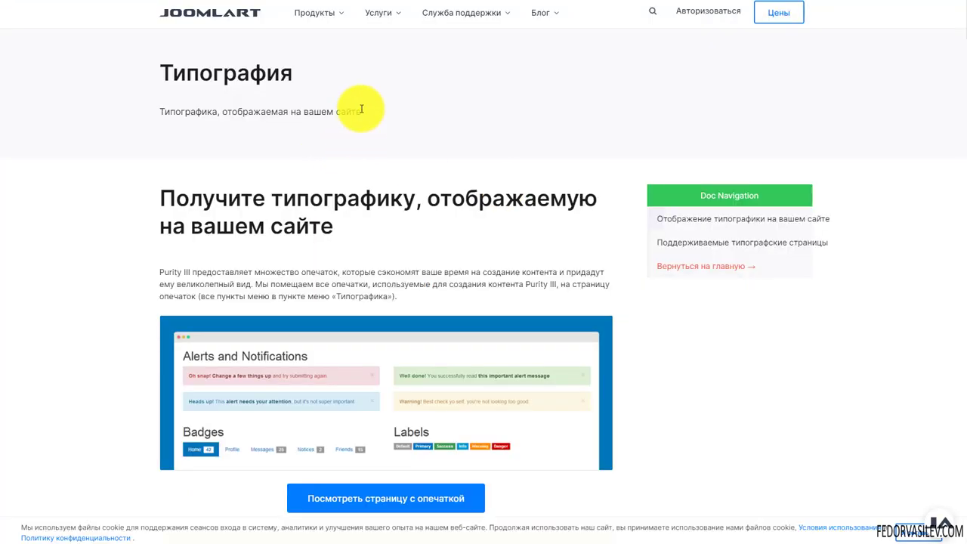
Switch to the JoomlArt documentation's Типография page and review the markup instructions, team page and pricing table styles 1 and 2
scroll(361, 109, down, 2)
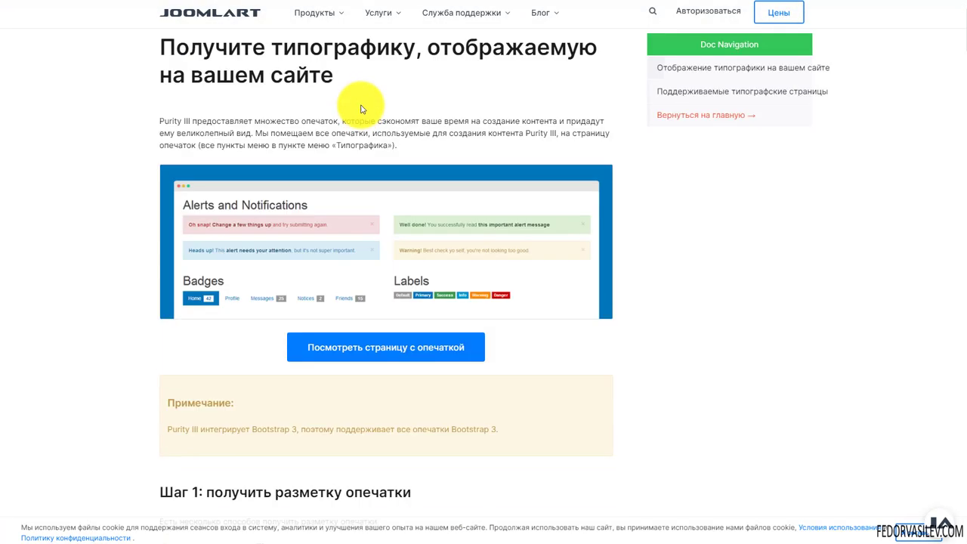
scroll(361, 109, down, 15)
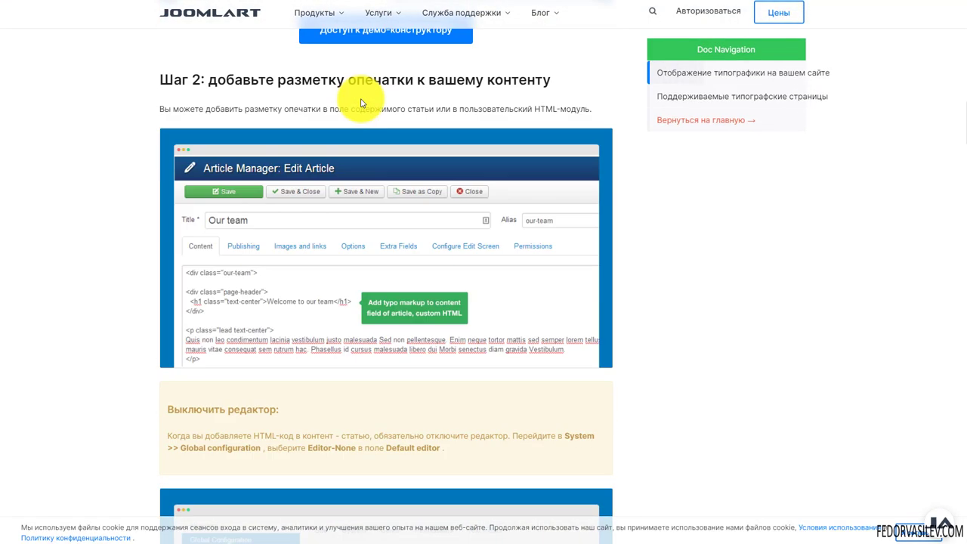
scroll(361, 104, down, 15)
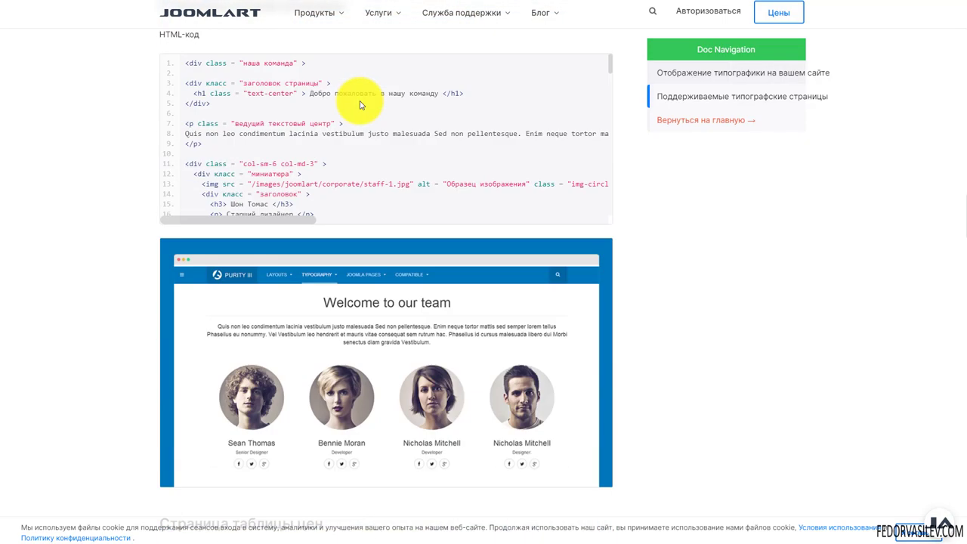
scroll(361, 105, down, 2)
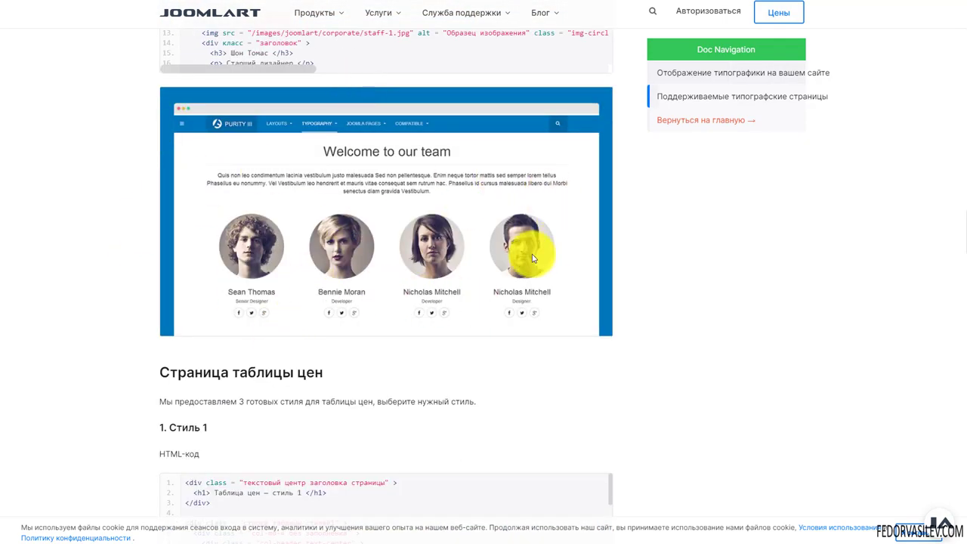
scroll(551, 204, down, 8)
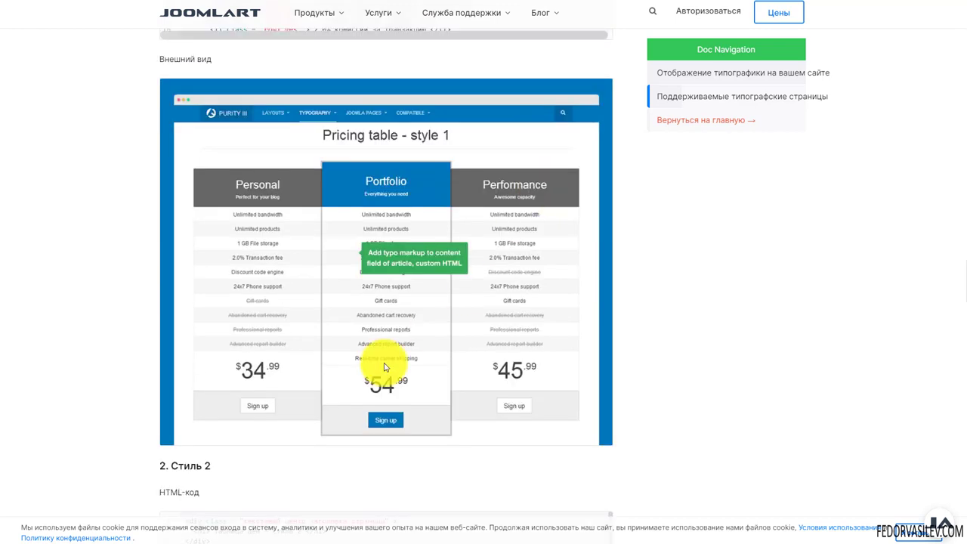
scroll(288, 233, down, 1)
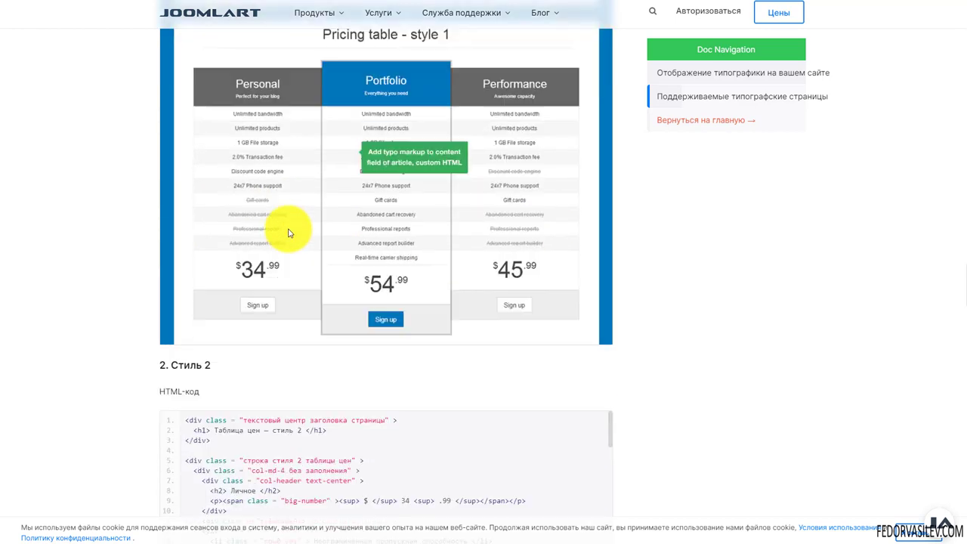
scroll(288, 233, down, 1)
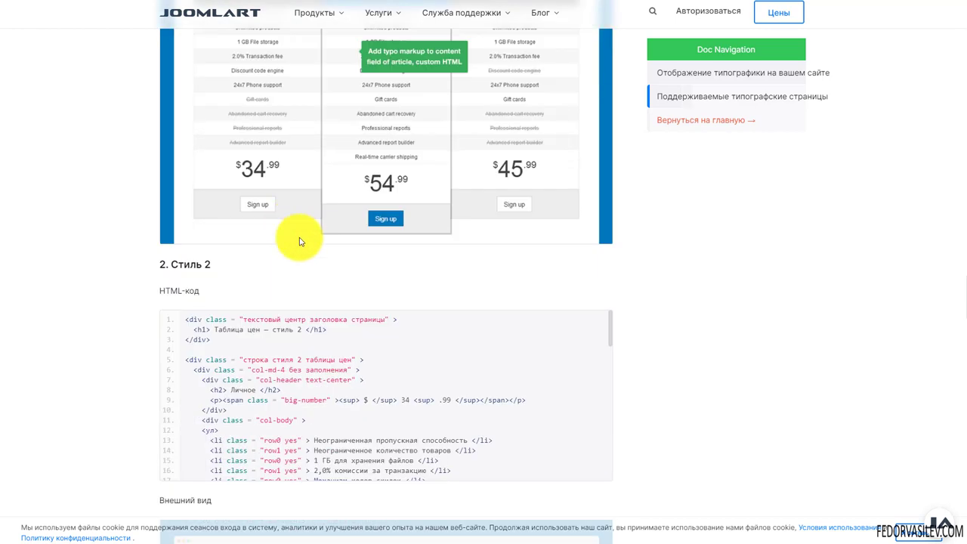
scroll(265, 222, down, 5)
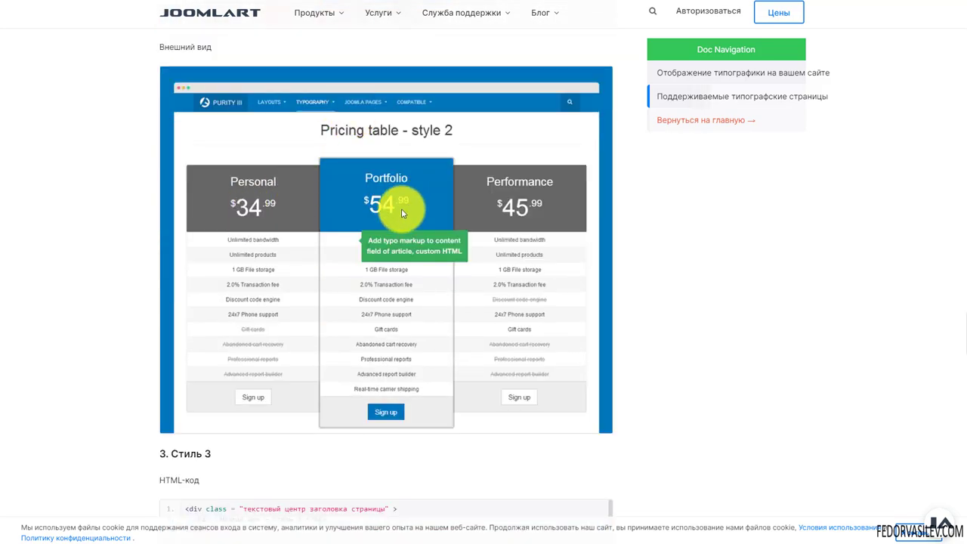
Find the HTML sample for support policy style 1 in the documentation, select its code and clear the selection
scroll(276, 177, down, 15)
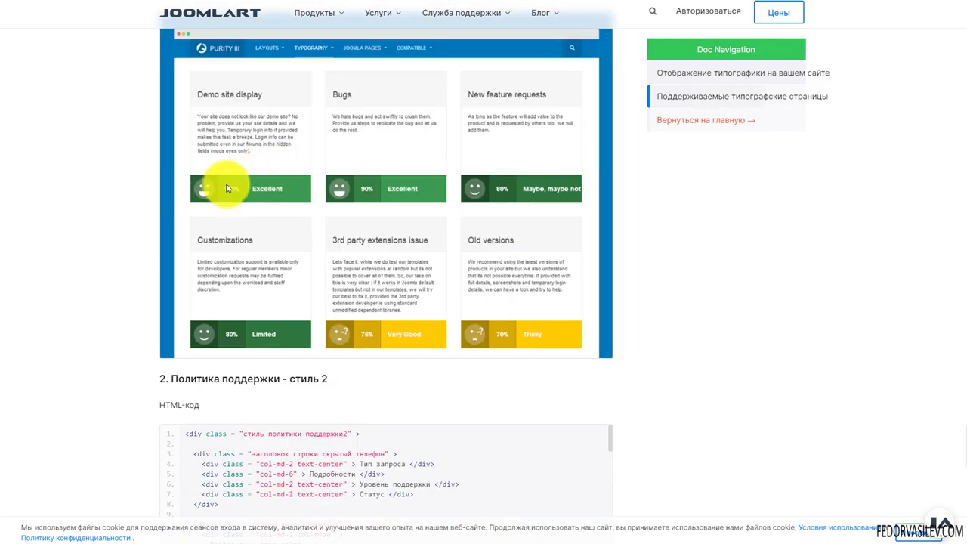
scroll(221, 207, up, 2)
scroll(314, 306, up, 2)
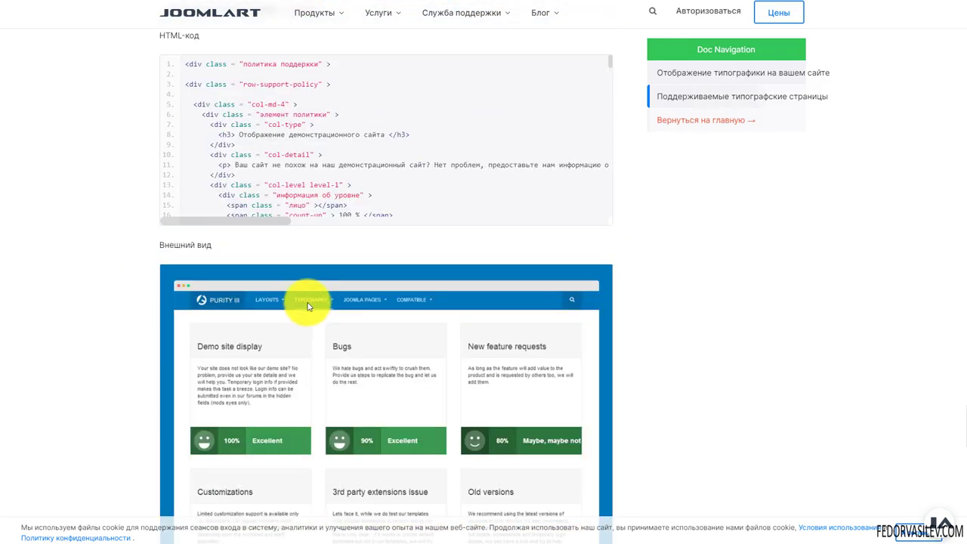
scroll(307, 306, up, 2)
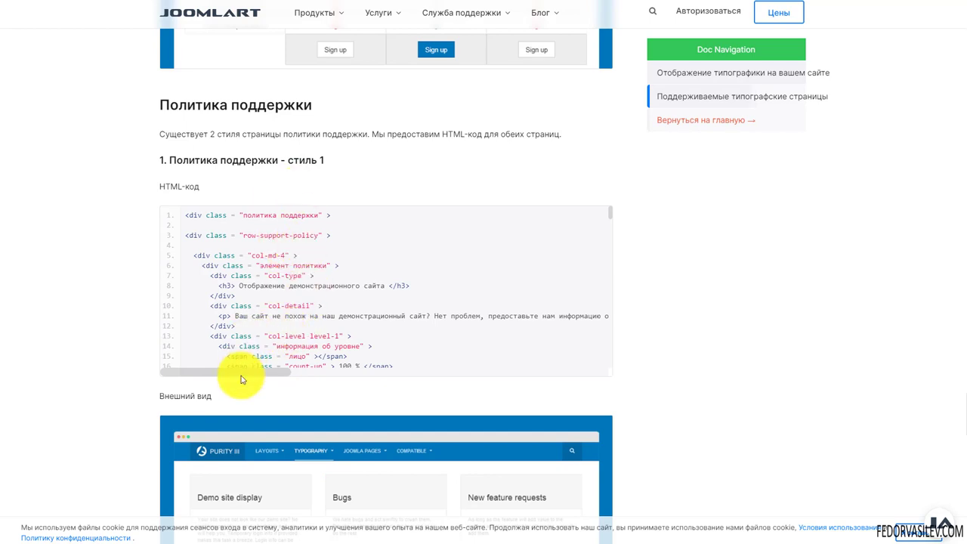
drag(237, 370, 198, 369)
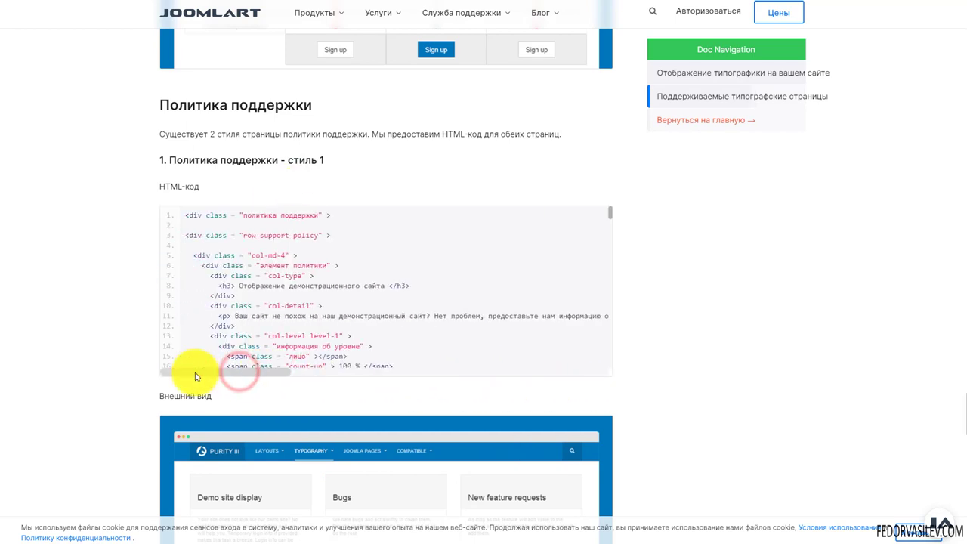
drag(179, 226, 481, 388)
scroll(280, 281, down, 5)
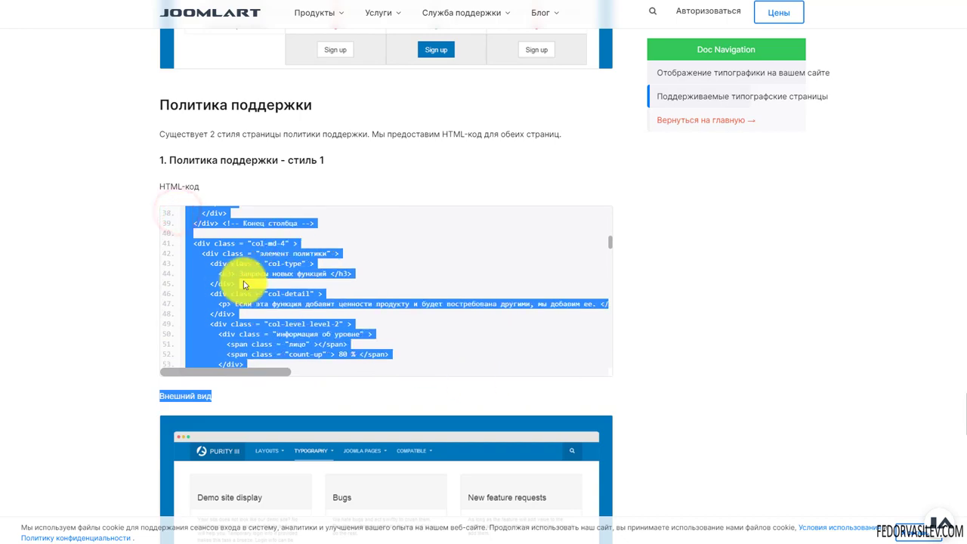
click(766, 257)
Examine the support policy style 1 preview and the style 2 code sample and preview in the documentation
scroll(657, 297, down, 5)
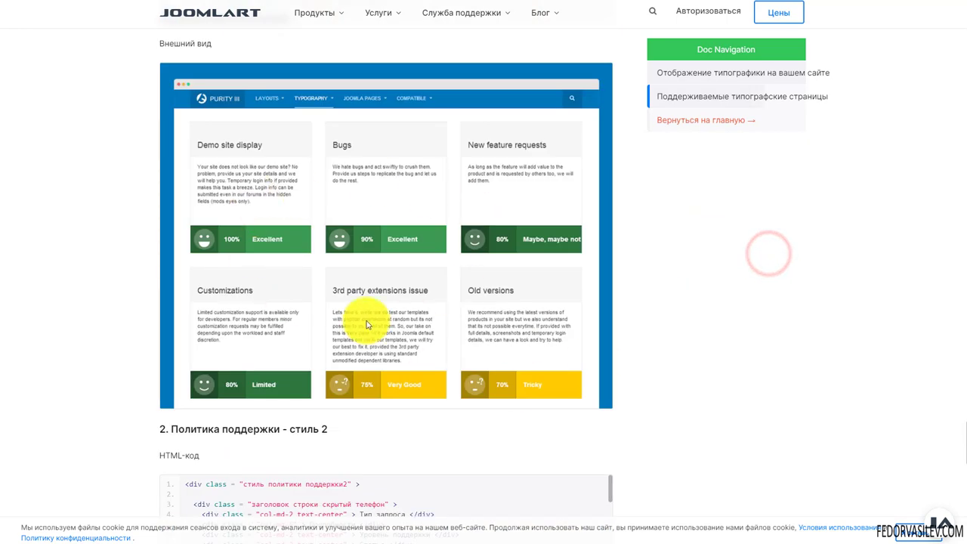
scroll(388, 177, down, 7)
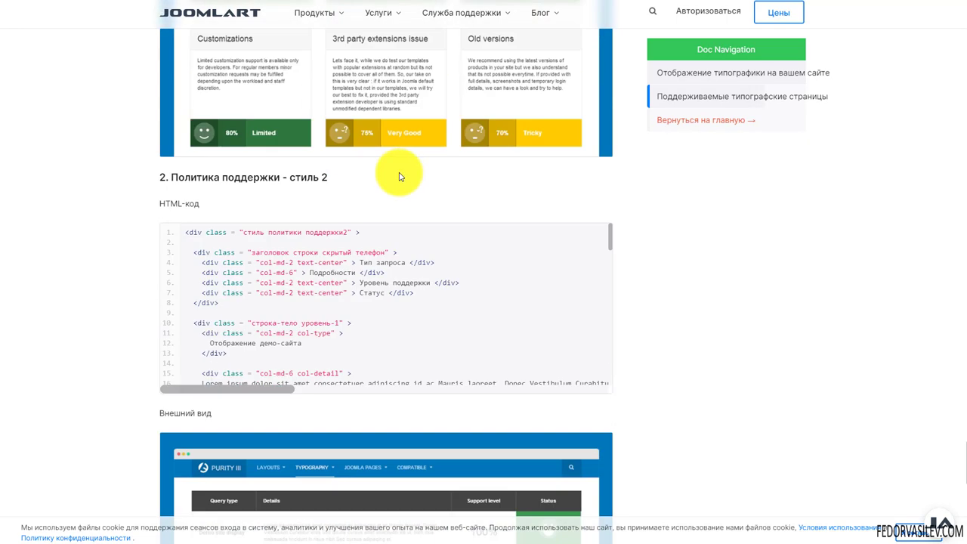
scroll(400, 173, down, 2)
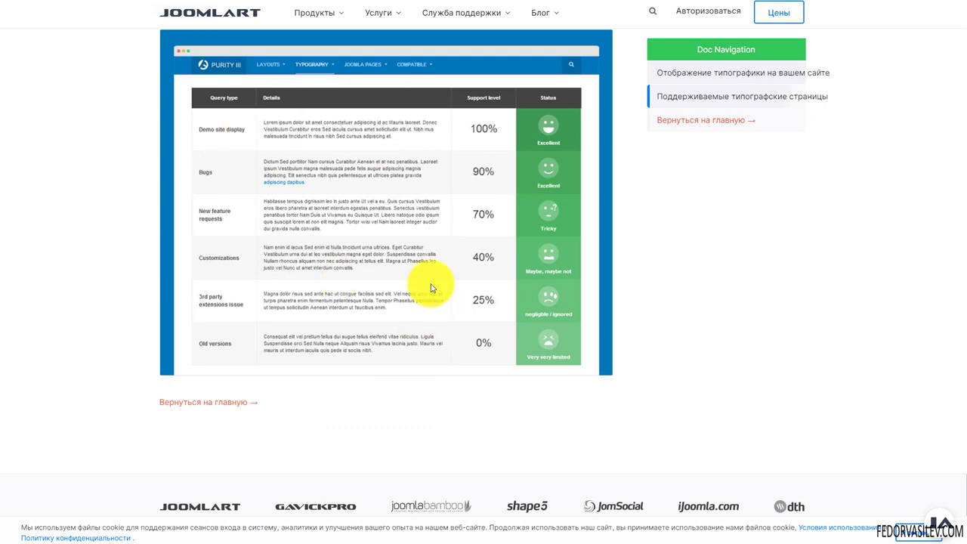
scroll(248, 216, down, 3)
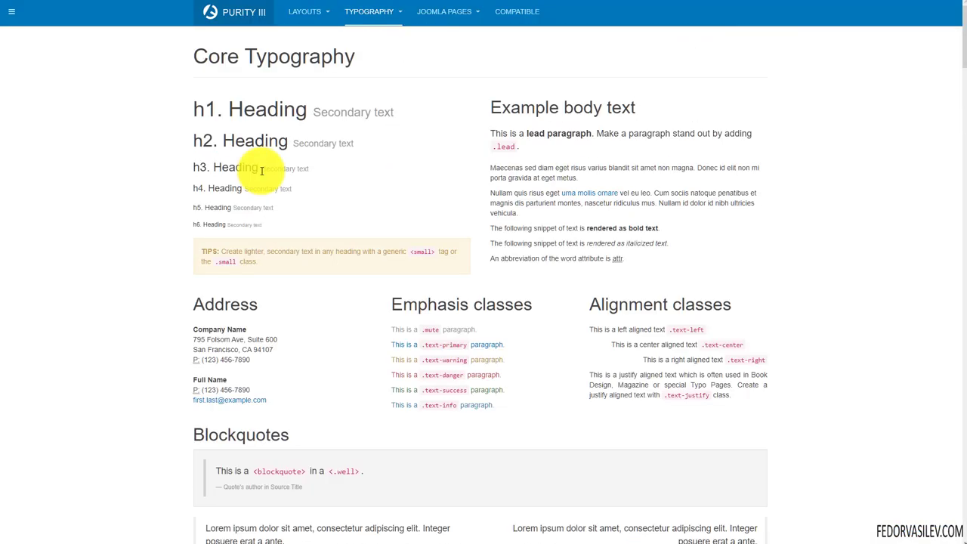
Open the Support Policy 1 page on the Purity III demo site and review its support cards
mouse_move(363, 15)
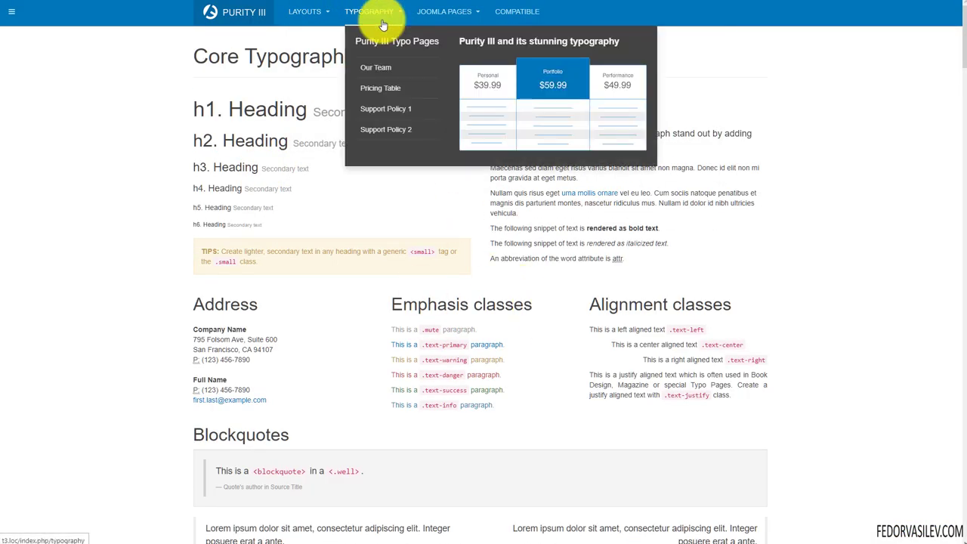
click(375, 109)
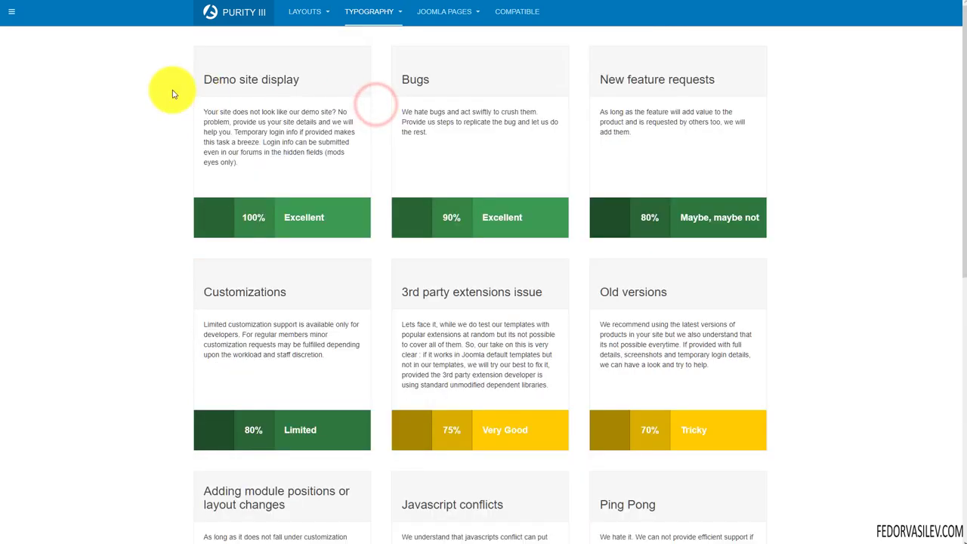
scroll(446, 174, down, 5)
scroll(275, 363, up, 5)
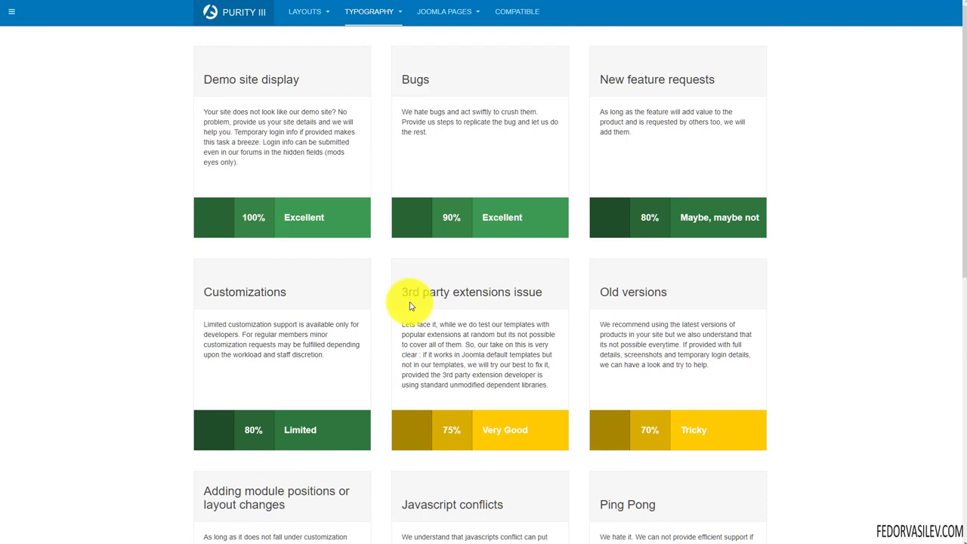
Open the demo's Support Policy 2 page and review its support table, forum button and Sample FAQ section
mouse_move(370, 13)
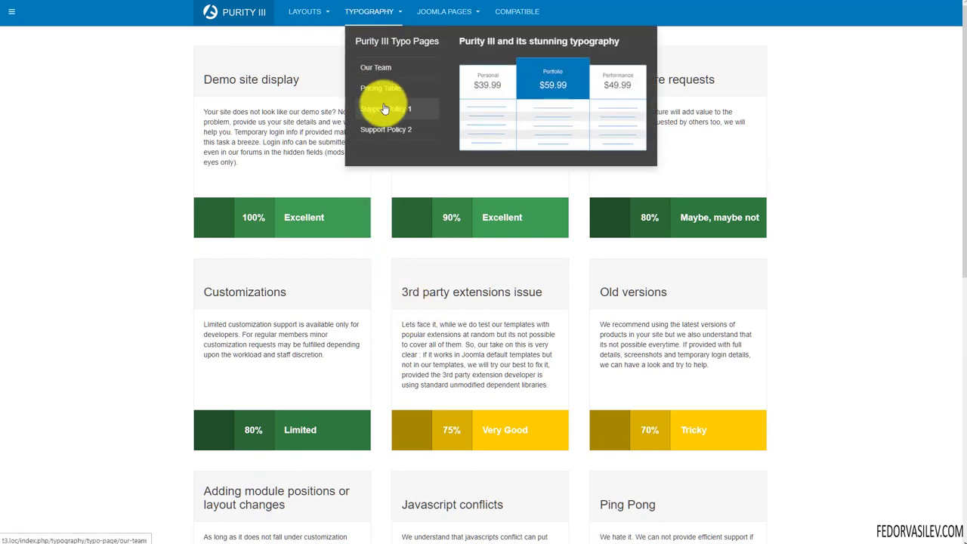
click(383, 129)
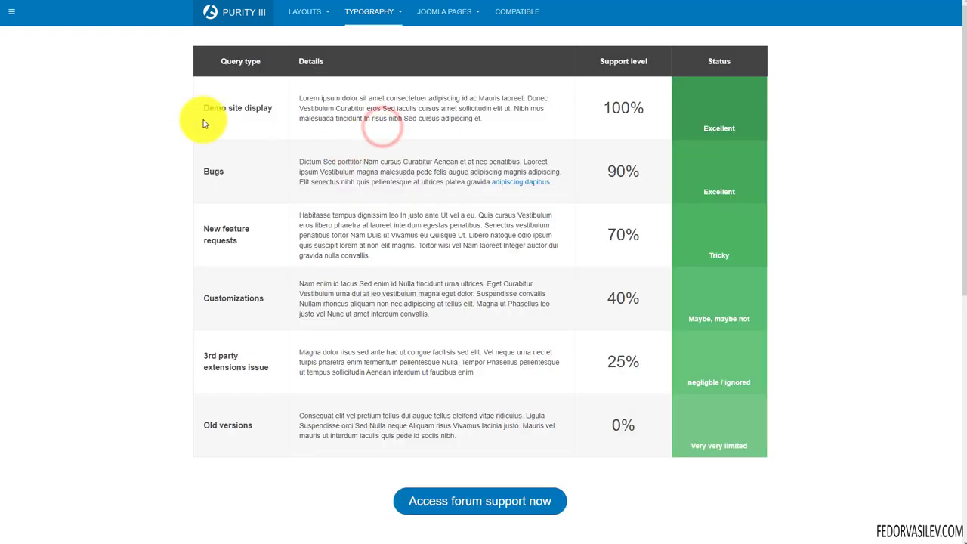
scroll(345, 212, down, 6)
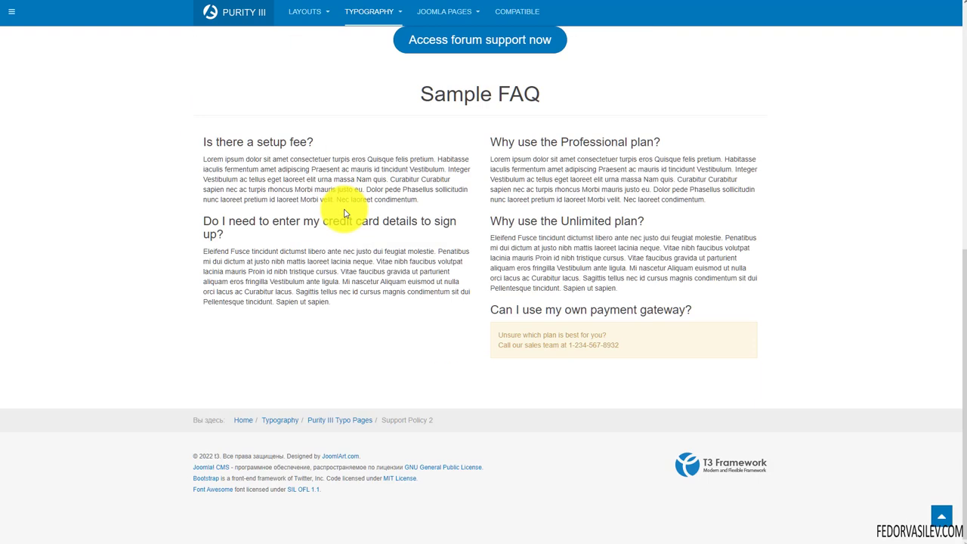
scroll(345, 205, up, 6)
mouse_move(383, 10)
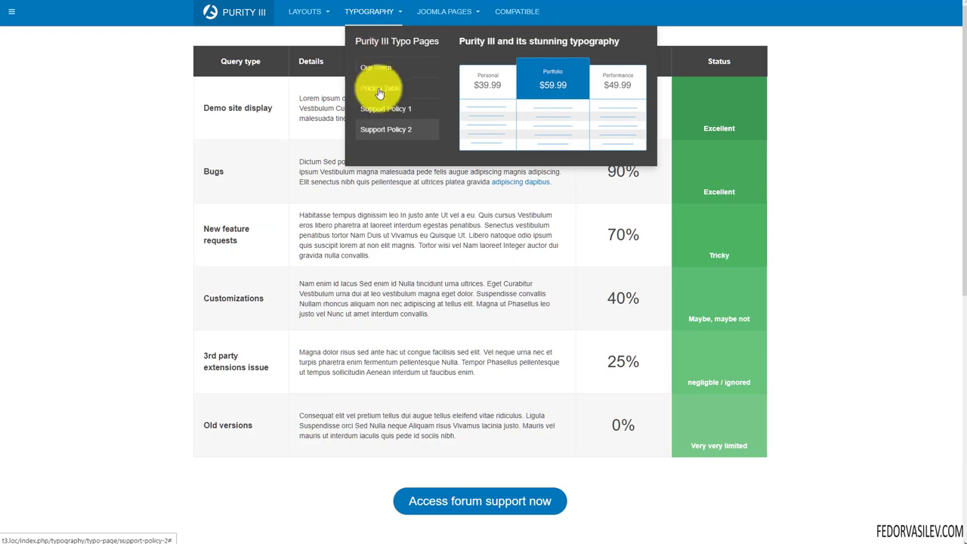
Open the Our Team page on the Purity III demo site and review its team member profiles
click(379, 61)
scroll(241, 196, down, 3)
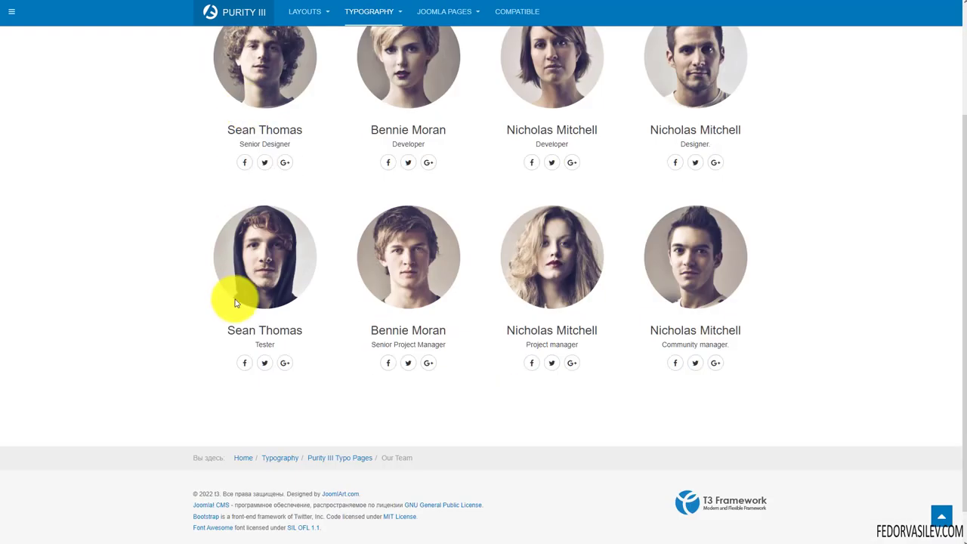
scroll(483, 294, up, 3)
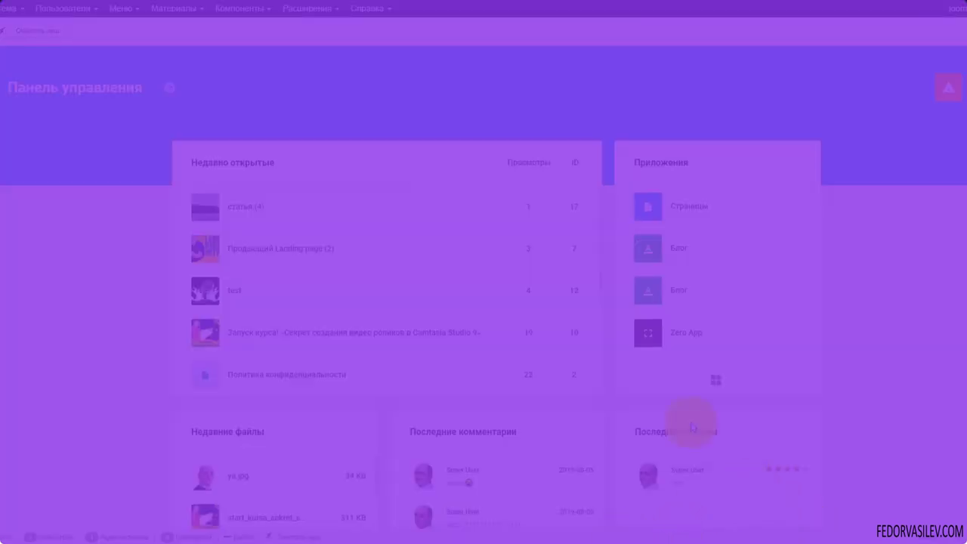
click(956, 92)
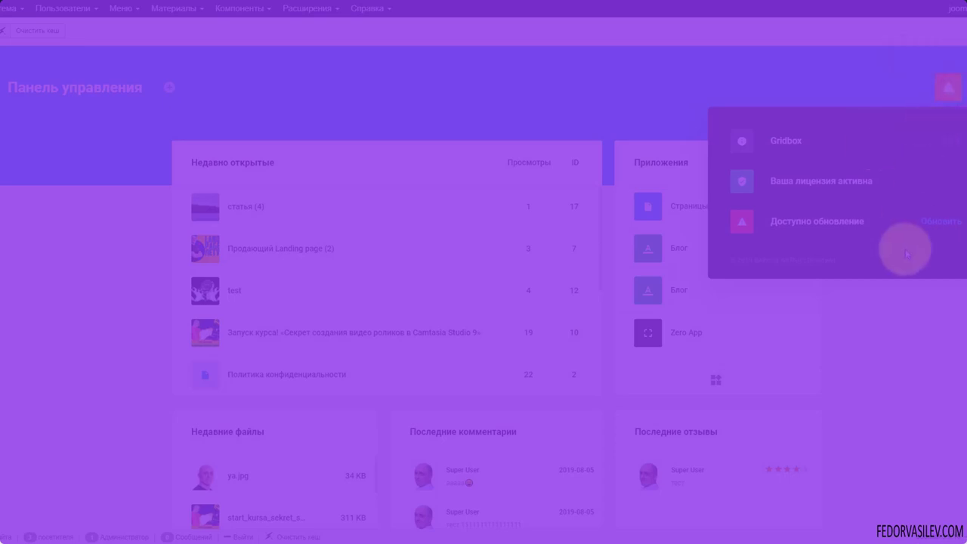
click(778, 176)
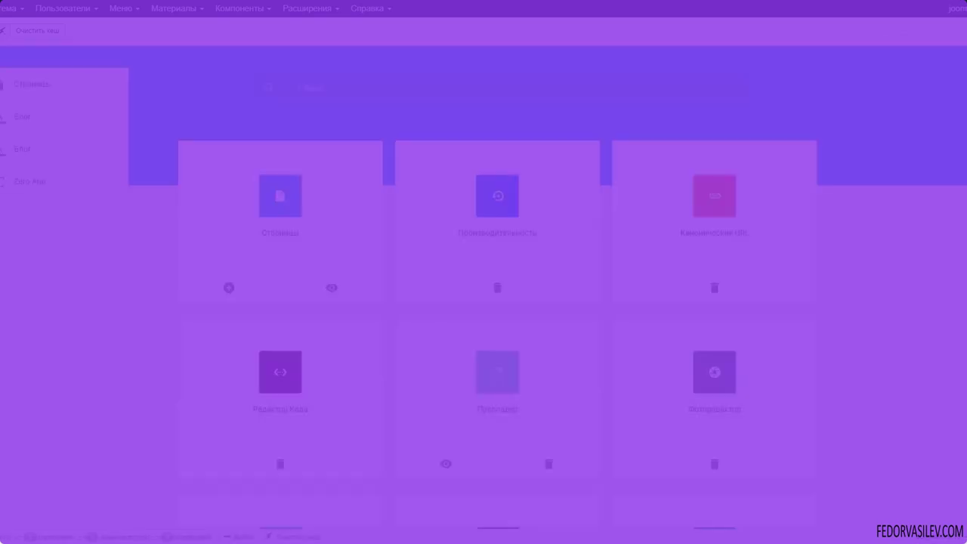
click(15, 195)
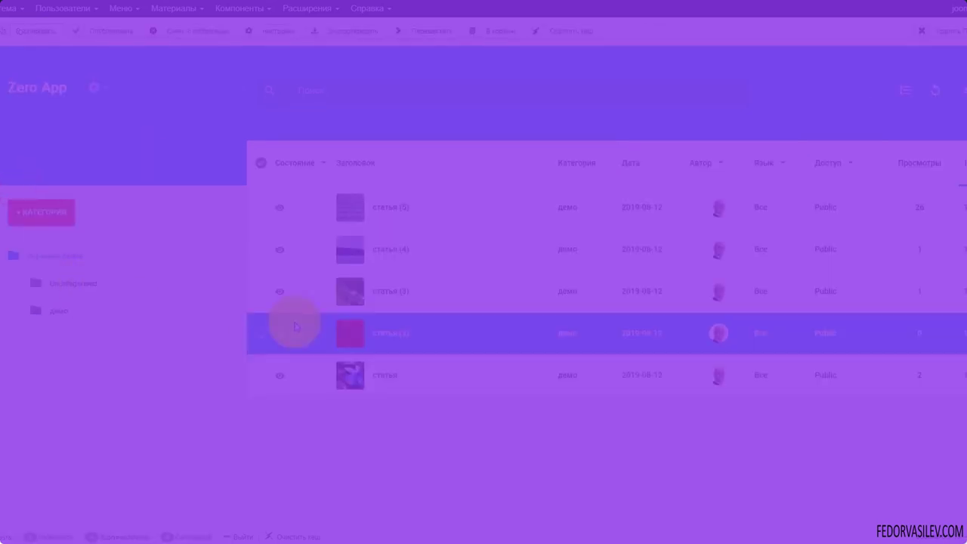
click(94, 88)
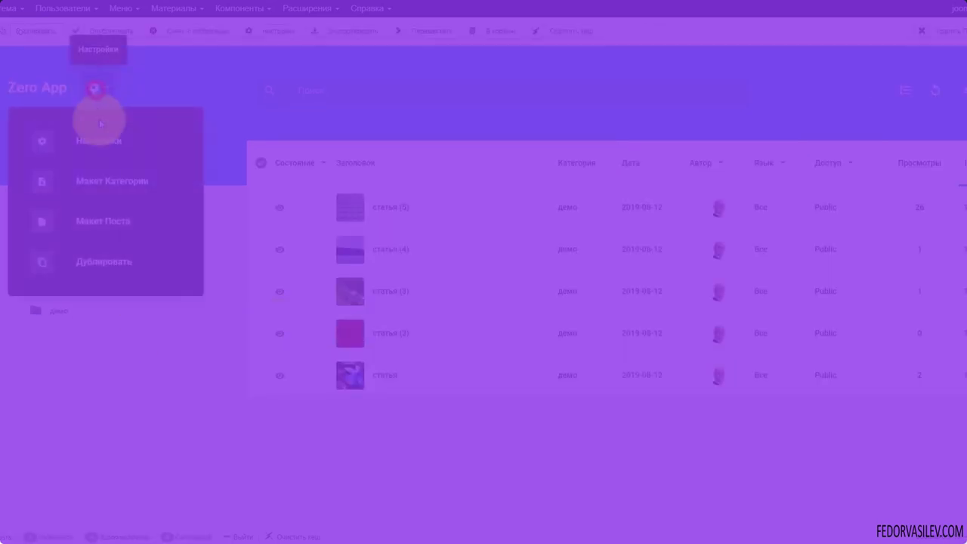